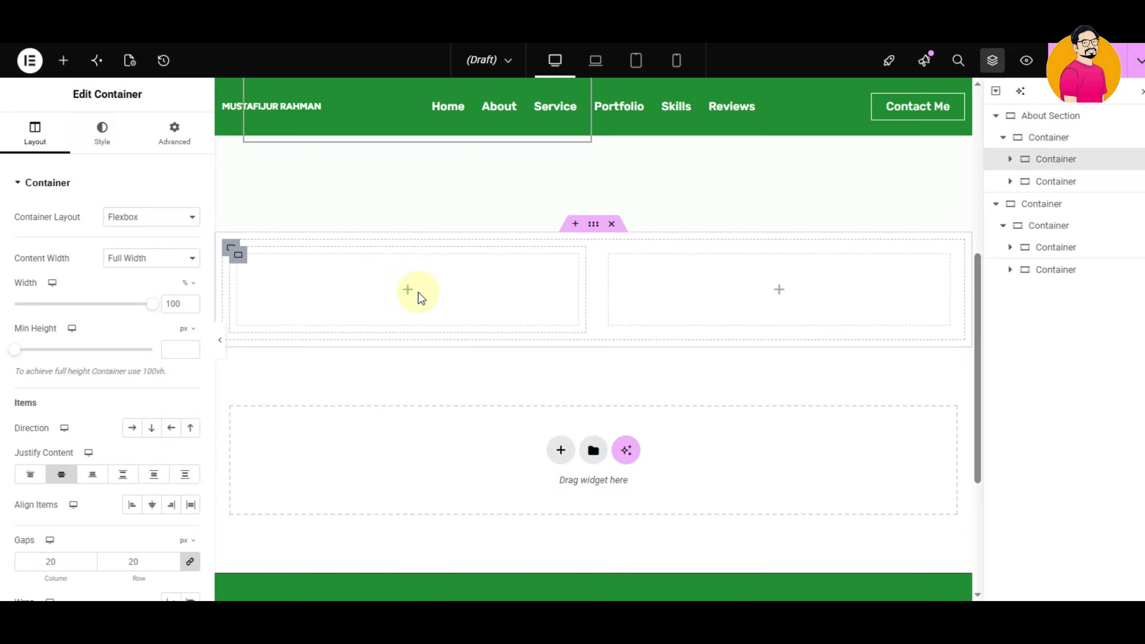
# - Place an Image widget in the left column
pyautogui.click(92, 163)
pyautogui.write('ima')
pyautogui.moveTo(56, 212); pyautogui.dragTo(406, 289)
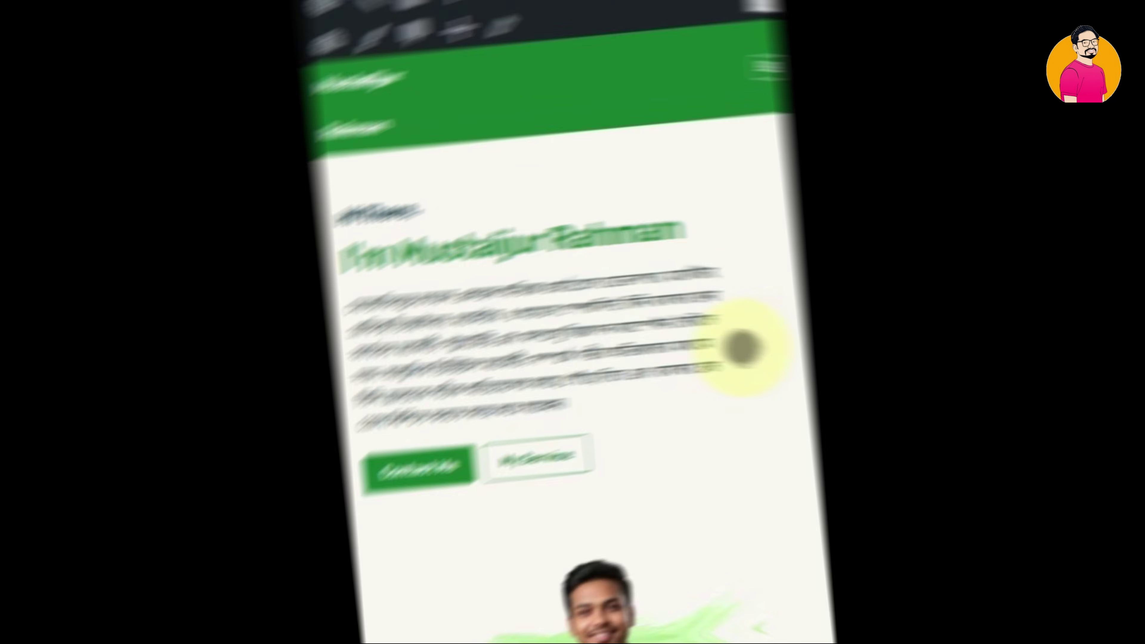
pyautogui.scroll(-15, 693, 452)
pyautogui.scroll(-20, 715, 478)
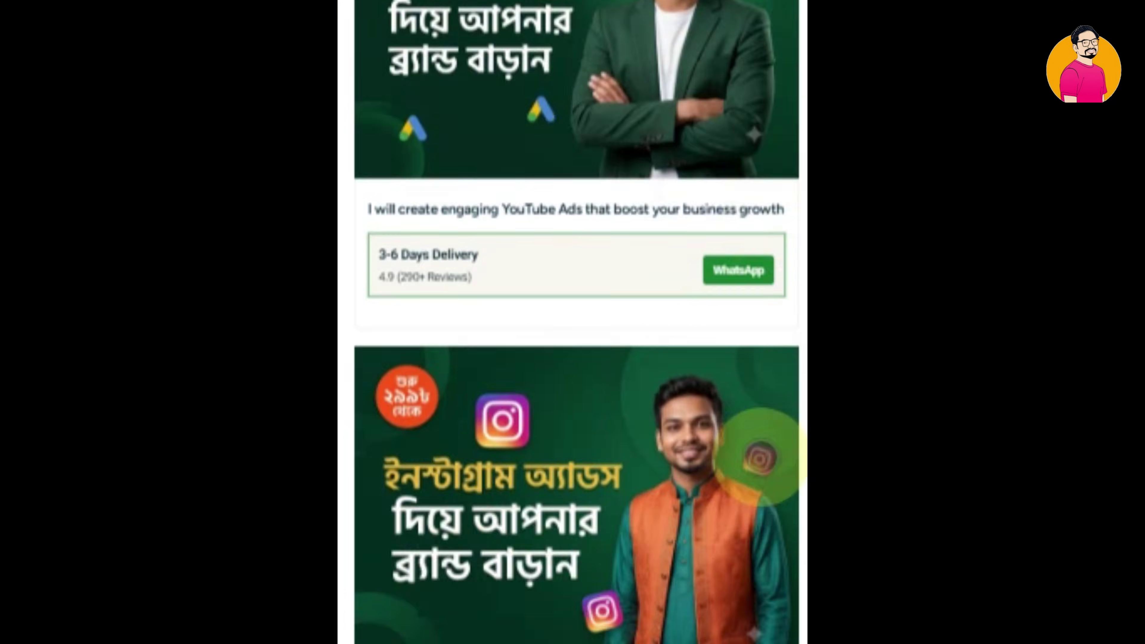
pyautogui.scroll(-20, 742, 289)
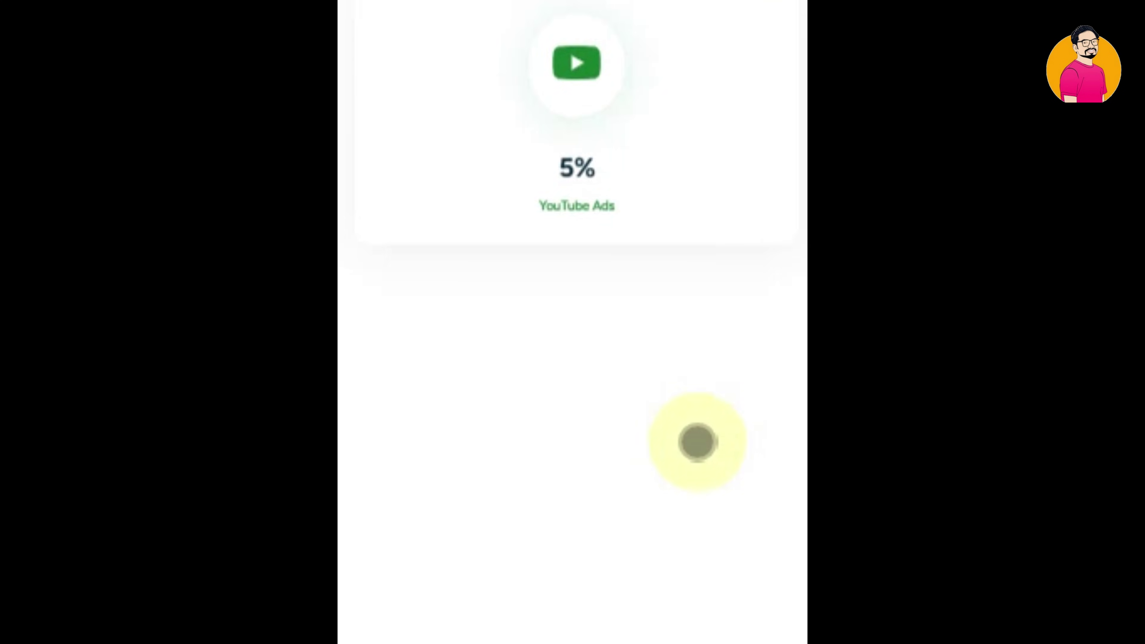
pyautogui.scroll(20, 698, 384)
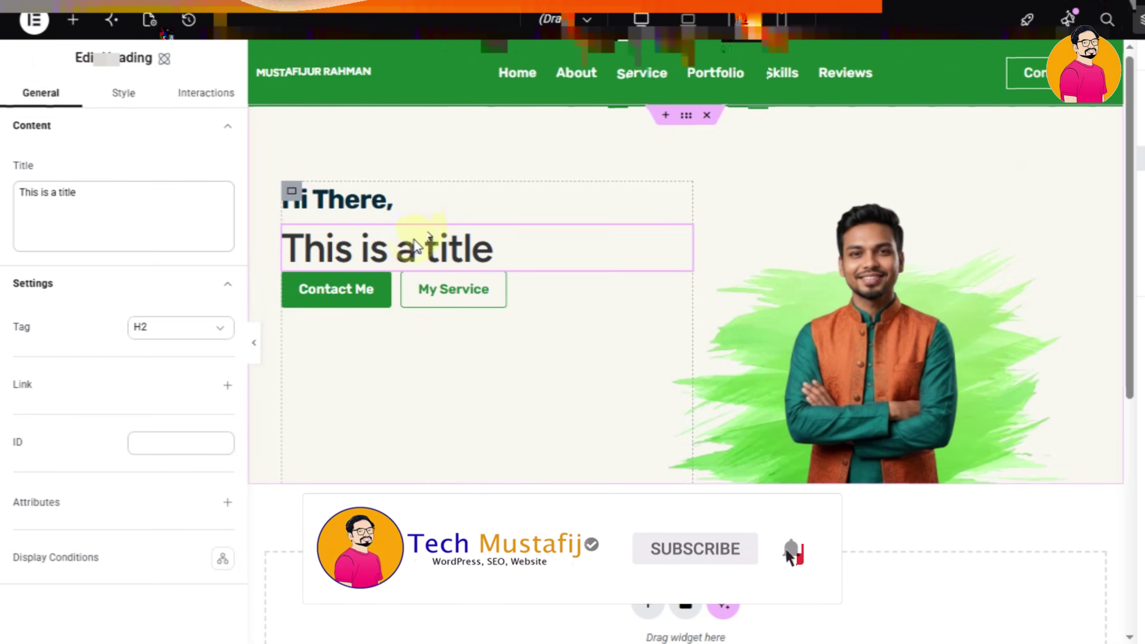
# - Add a Text Editor widget next to the placeholder title
pyautogui.moveTo(230, 212); pyautogui.dragTo(8, 204)
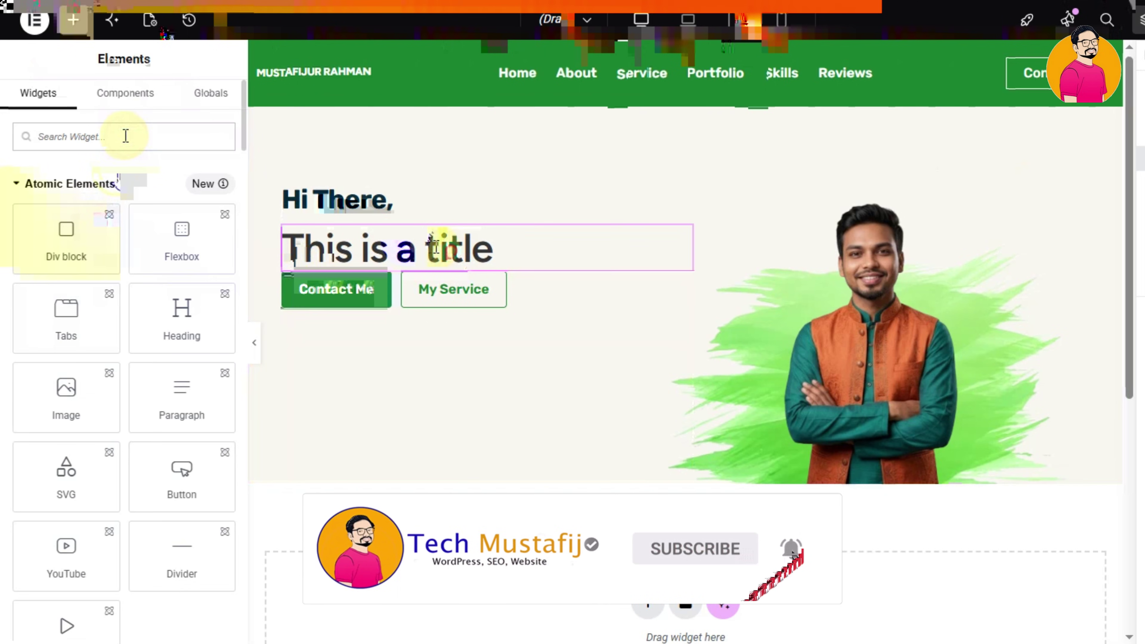
pyautogui.write('text')
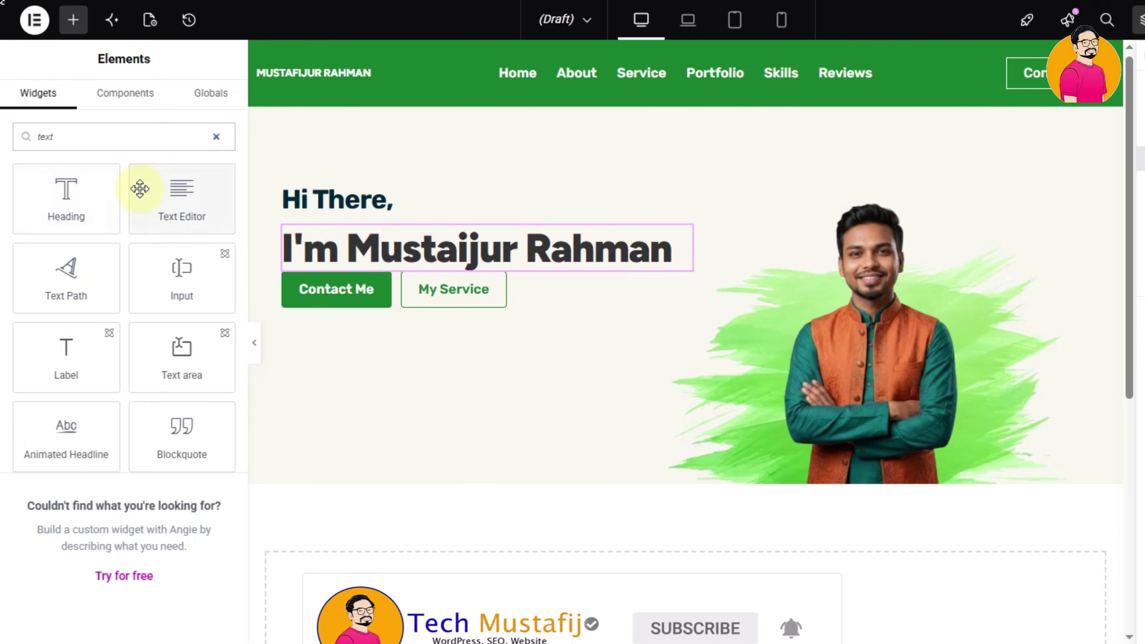
pyautogui.moveTo(141, 186); pyautogui.dragTo(435, 255)
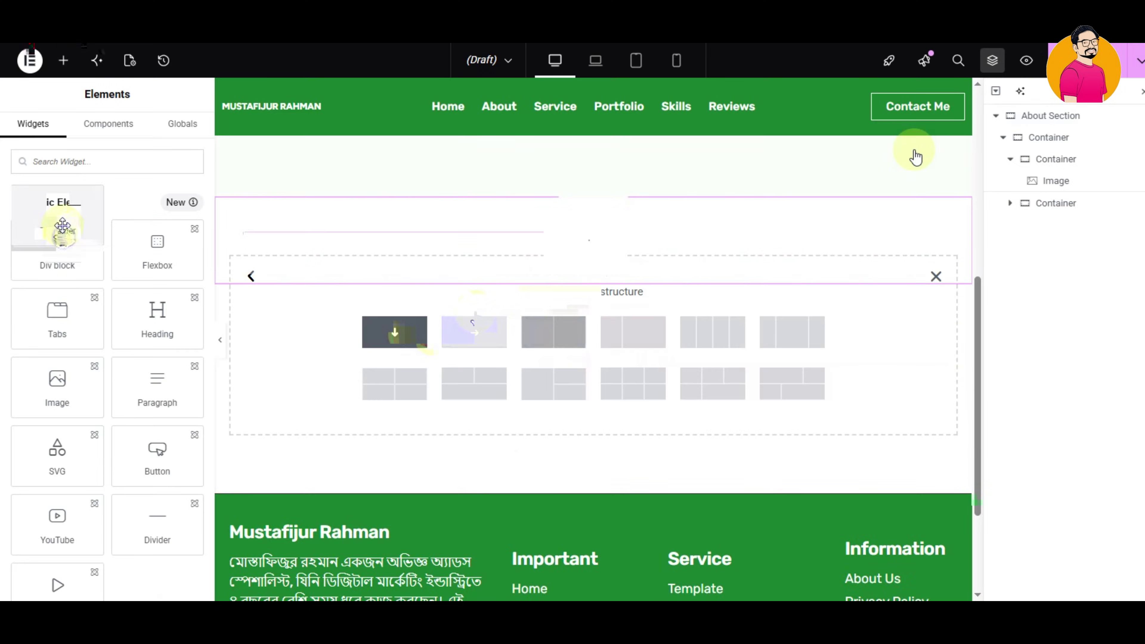
# - Add a row container with two boxes and place a Button below the text in the right column
pyautogui.click(554, 329)
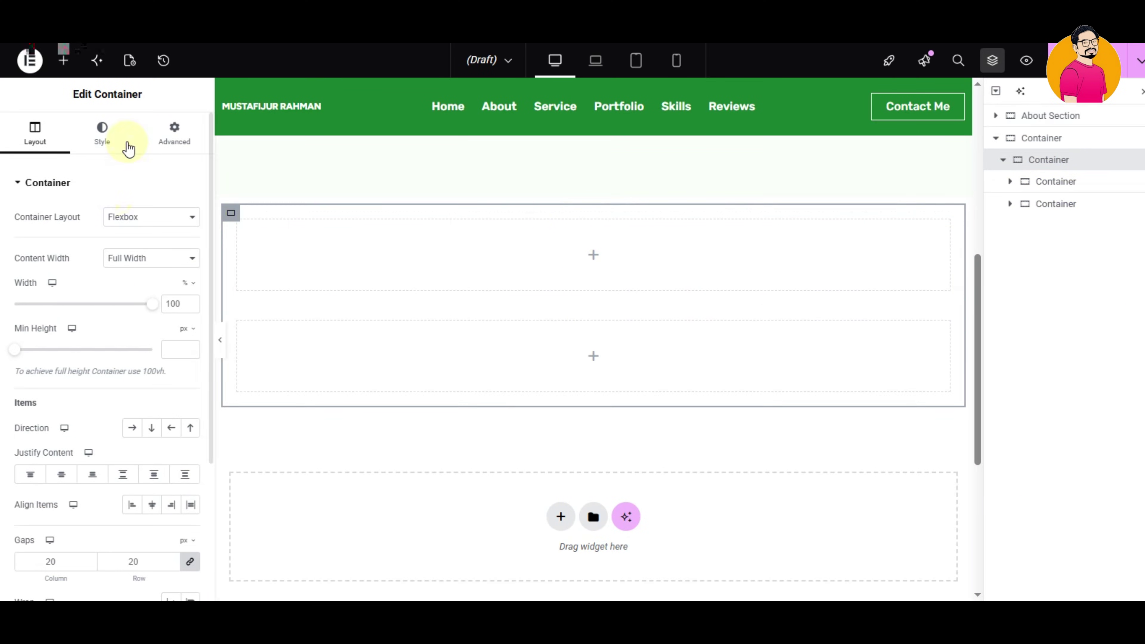
pyautogui.click(132, 428)
pyautogui.click(64, 60)
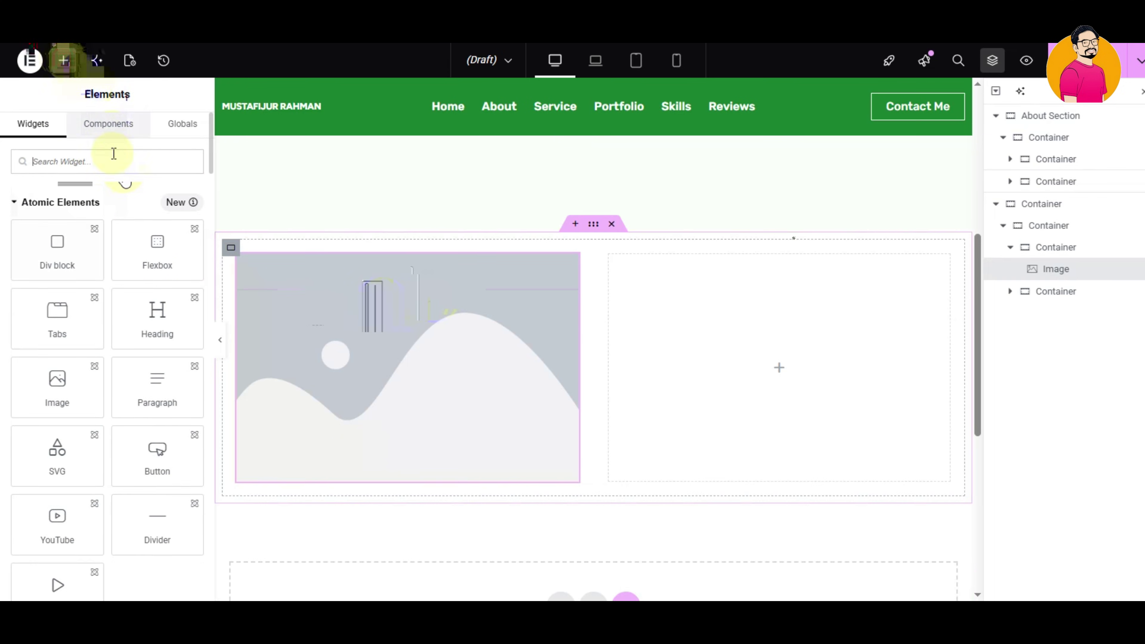
pyautogui.write('tex')
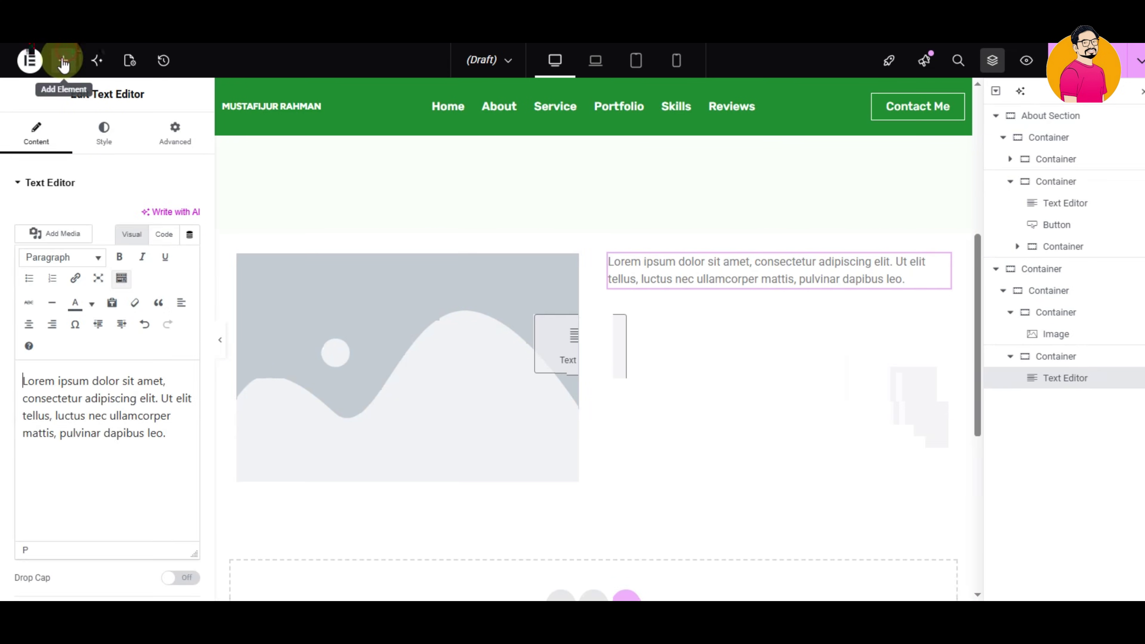
pyautogui.click(63, 61)
pyautogui.click(102, 164)
pyautogui.write('button')
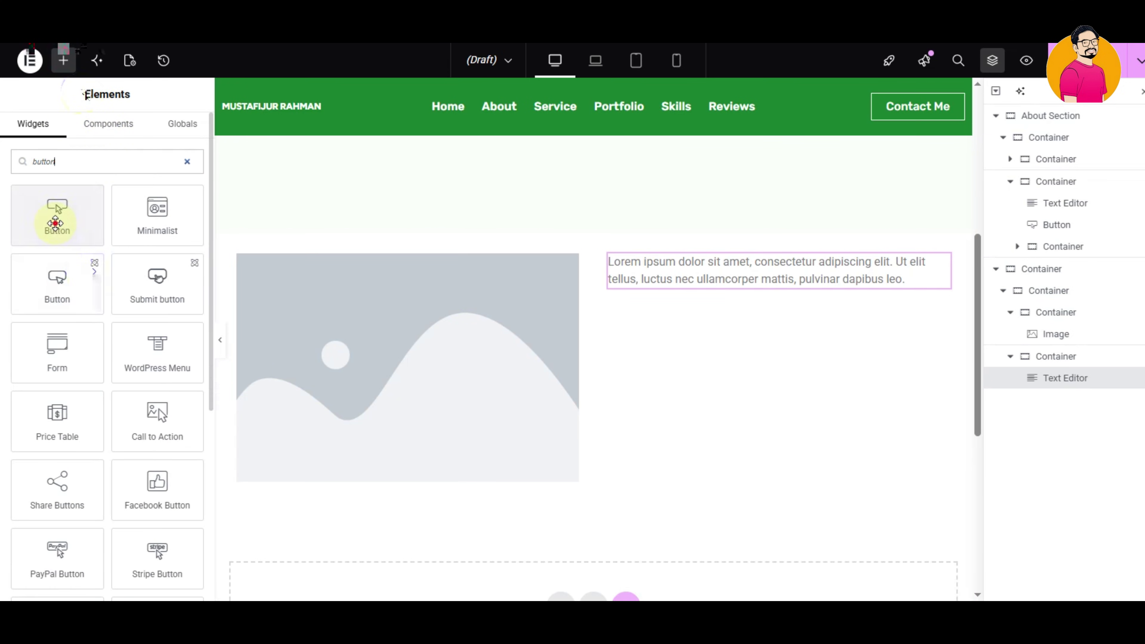
pyautogui.moveTo(56, 222); pyautogui.dragTo(786, 289)
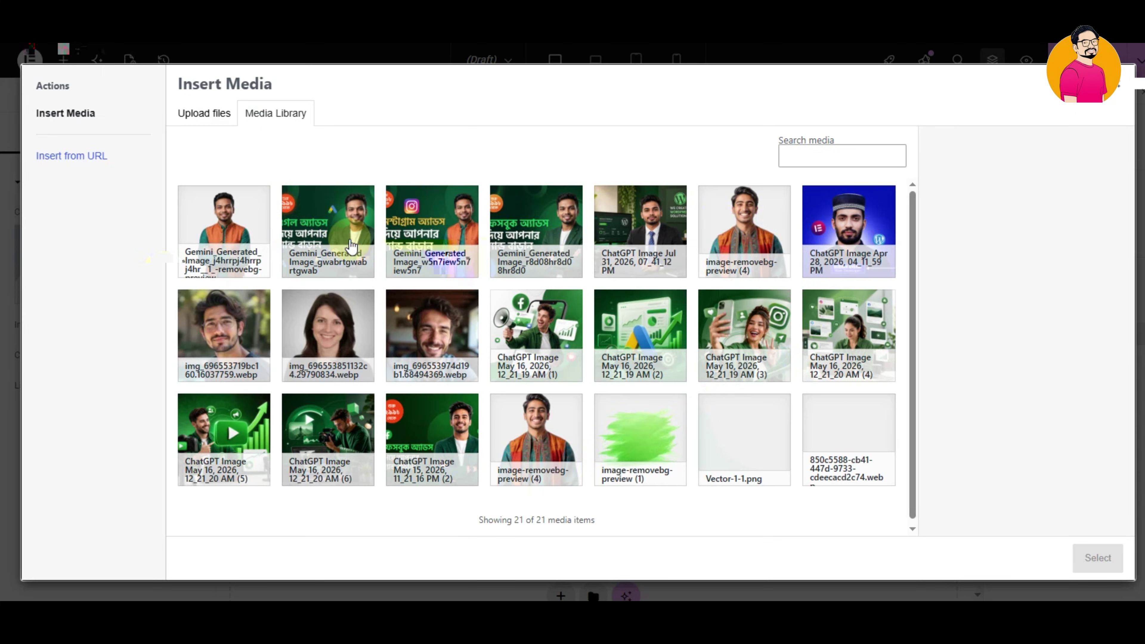
# - Choose a photo from the media library and edit the right-column paragraph
pyautogui.click(638, 225)
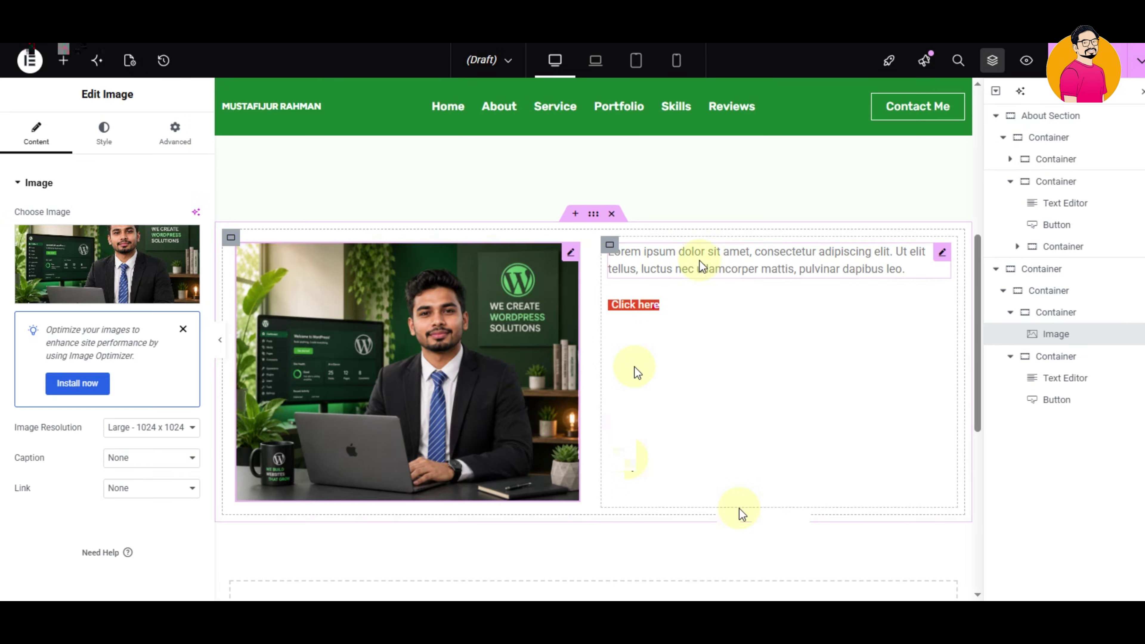
pyautogui.click(702, 266)
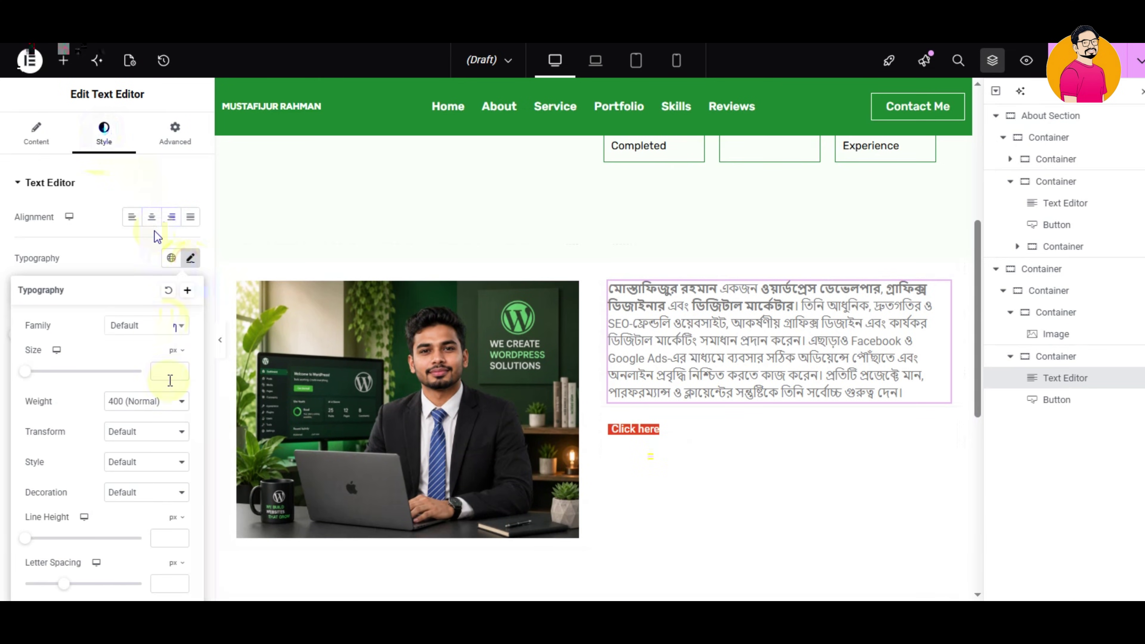
pyautogui.scroll(2, 170, 380)
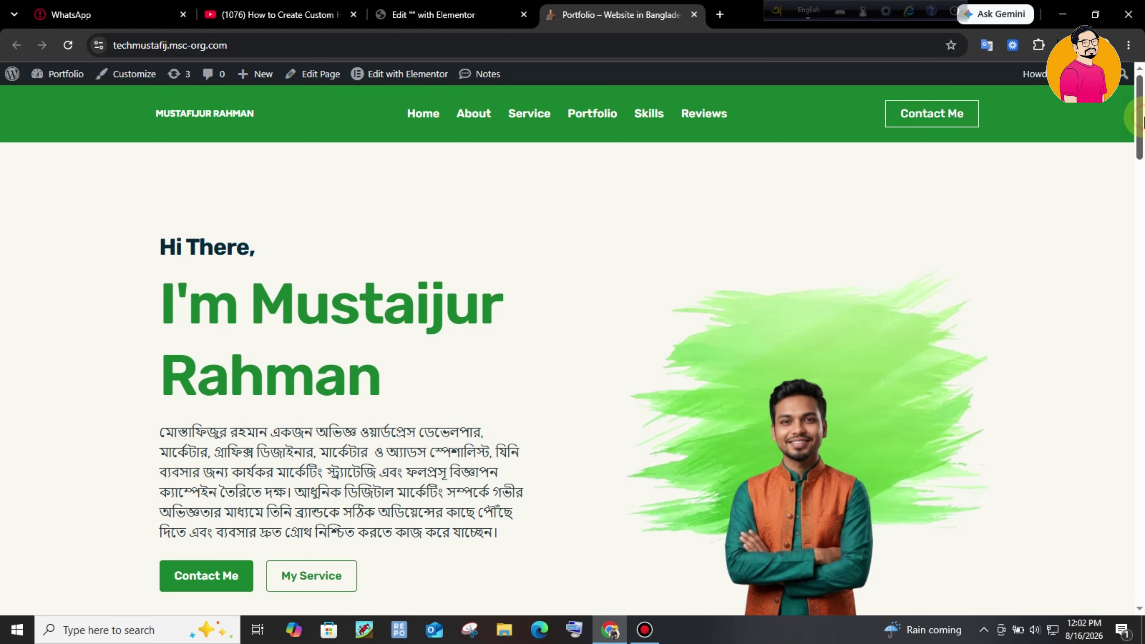
# - Scroll through the live portfolio homepage
pyautogui.moveTo(1143, 118); pyautogui.dragTo(1139, 81)
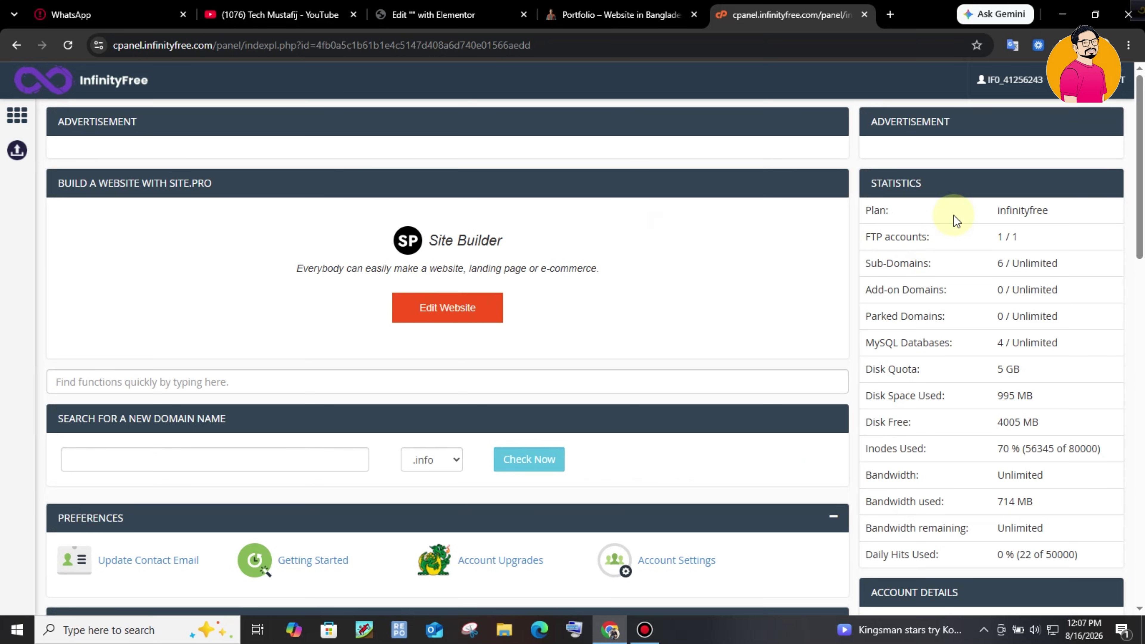
# - Scroll down to the Software section and launch Softaculous Apps Installer
pyautogui.moveTo(1143, 205); pyautogui.dragTo(1143, 561)
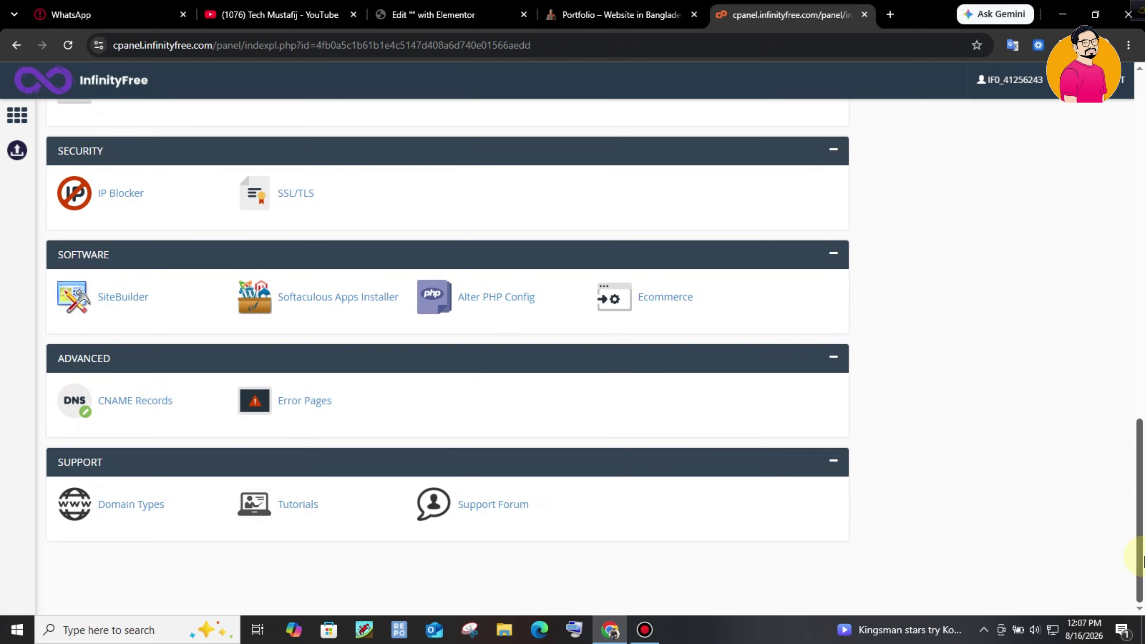
pyautogui.click(354, 299)
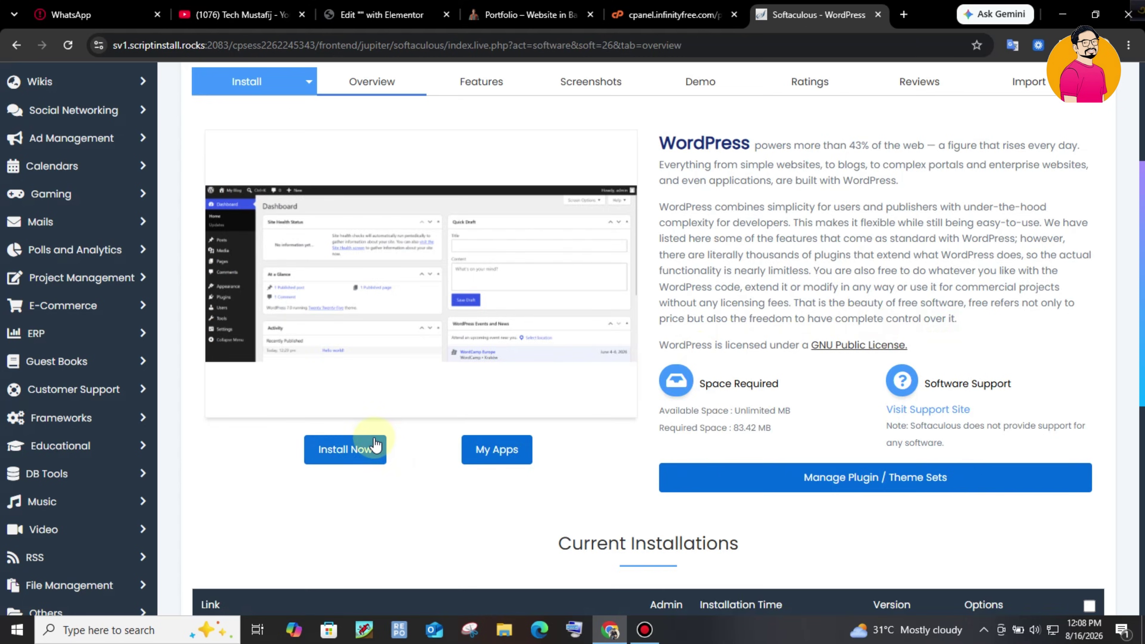
pyautogui.click(376, 445)
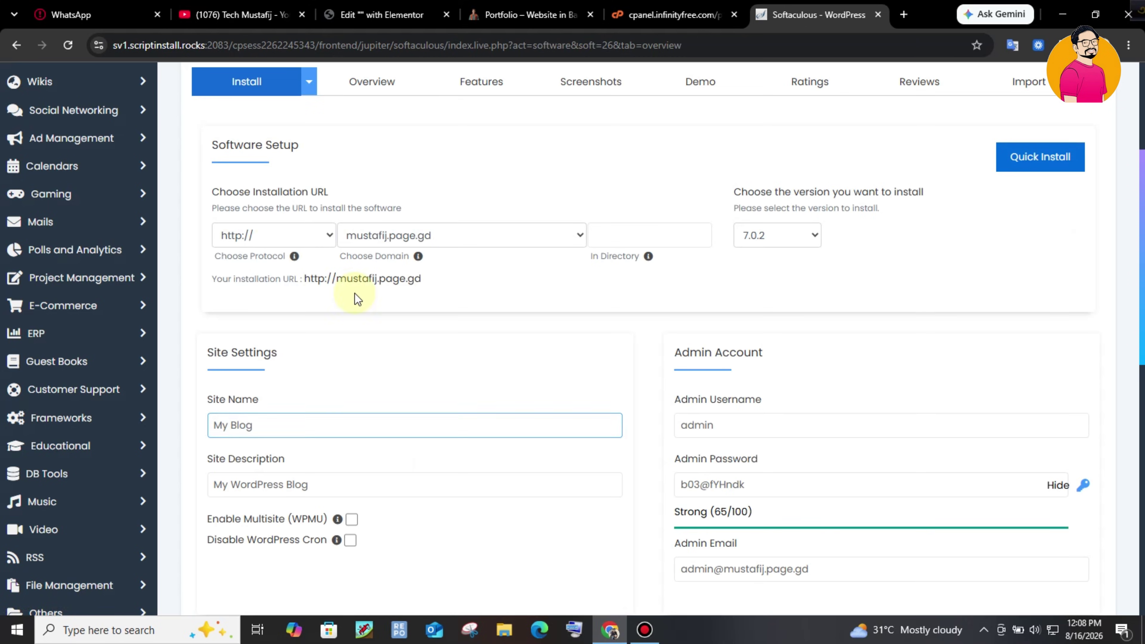
pyautogui.click(289, 229)
pyautogui.click(272, 300)
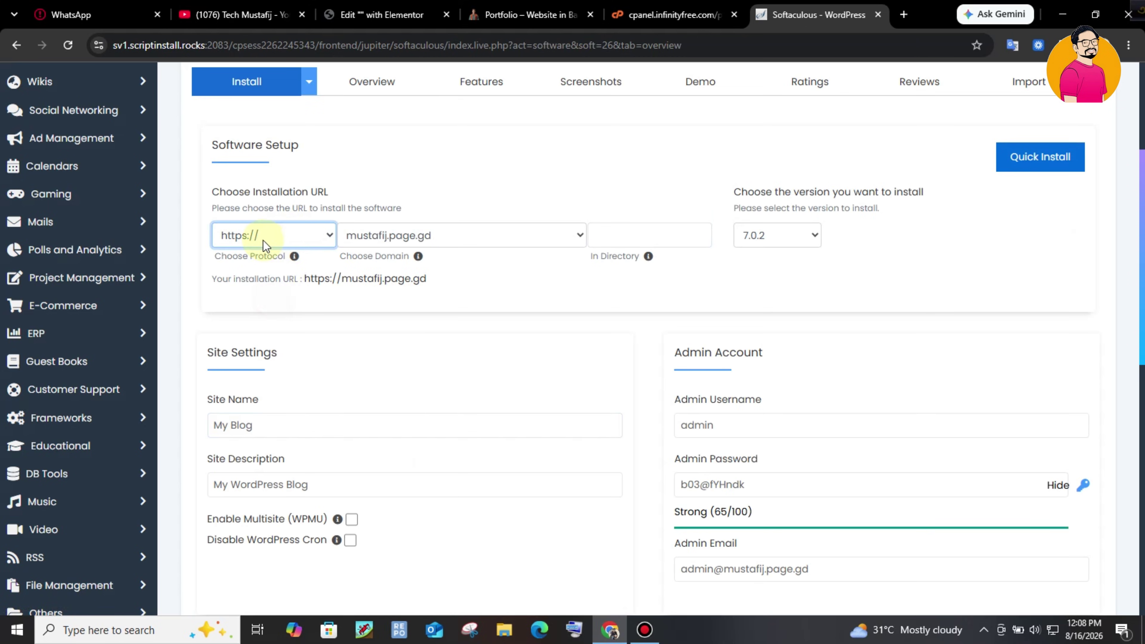
pyautogui.click(490, 240)
pyautogui.click(509, 298)
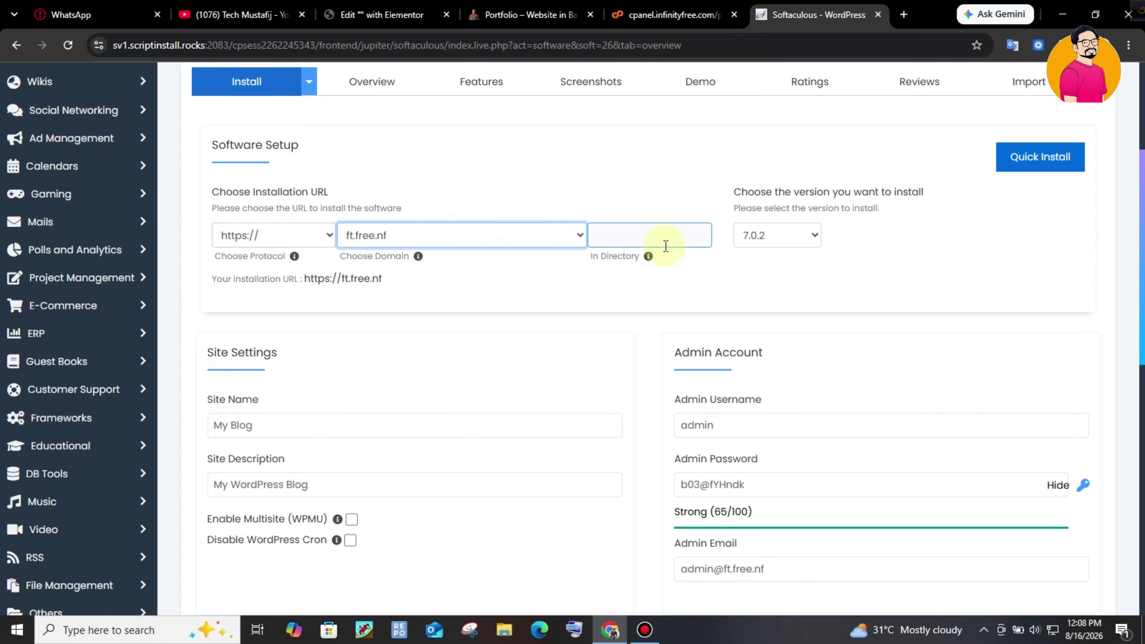
pyautogui.click(652, 236)
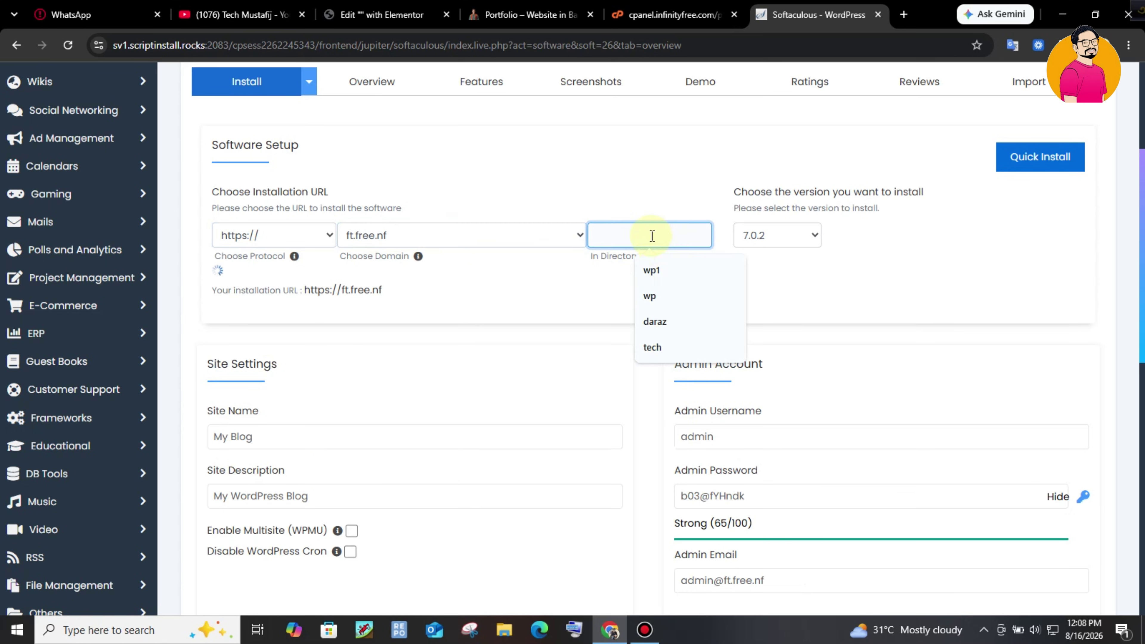
pyautogui.click(813, 240)
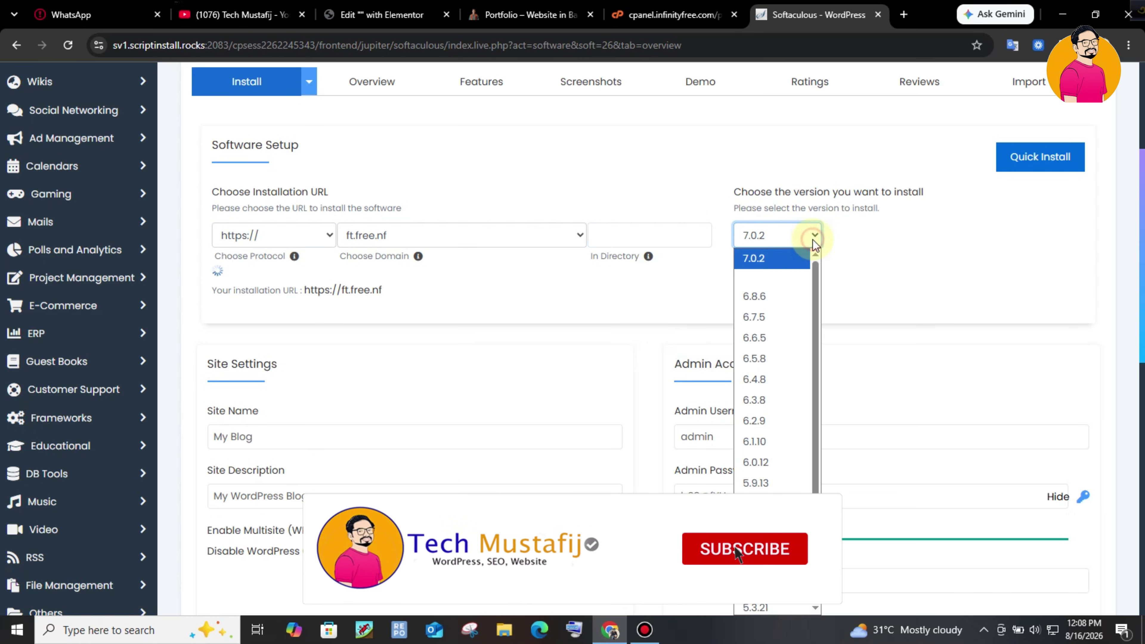
pyautogui.click(818, 277)
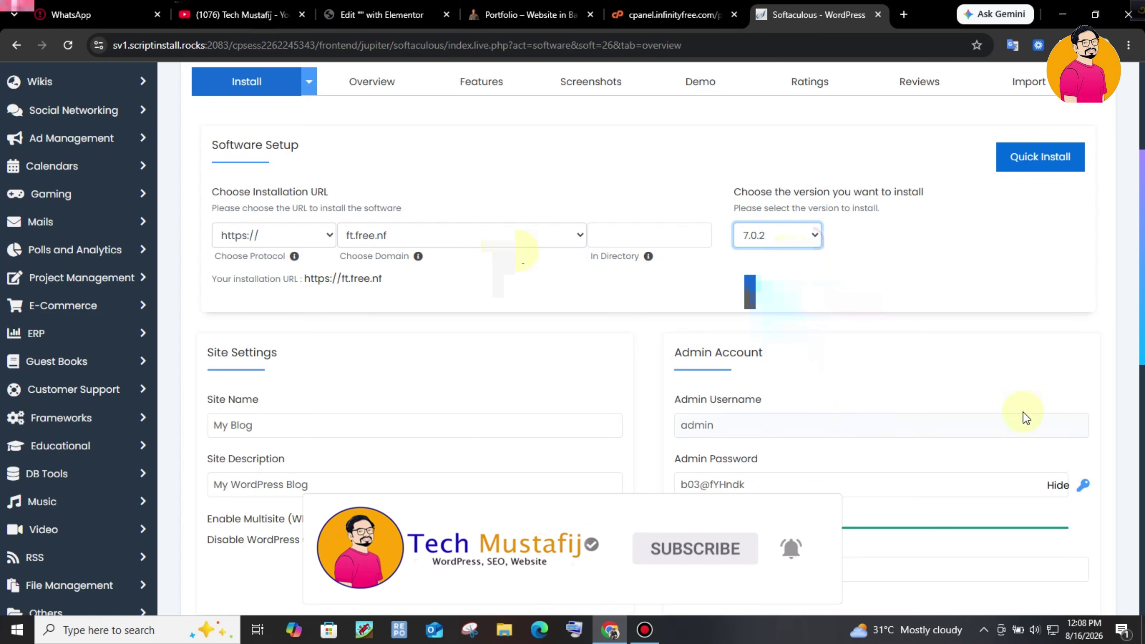
# - Replace the admin password with a new one and set the site name to 'tech Mustafij'
pyautogui.scroll(-2, 751, 360)
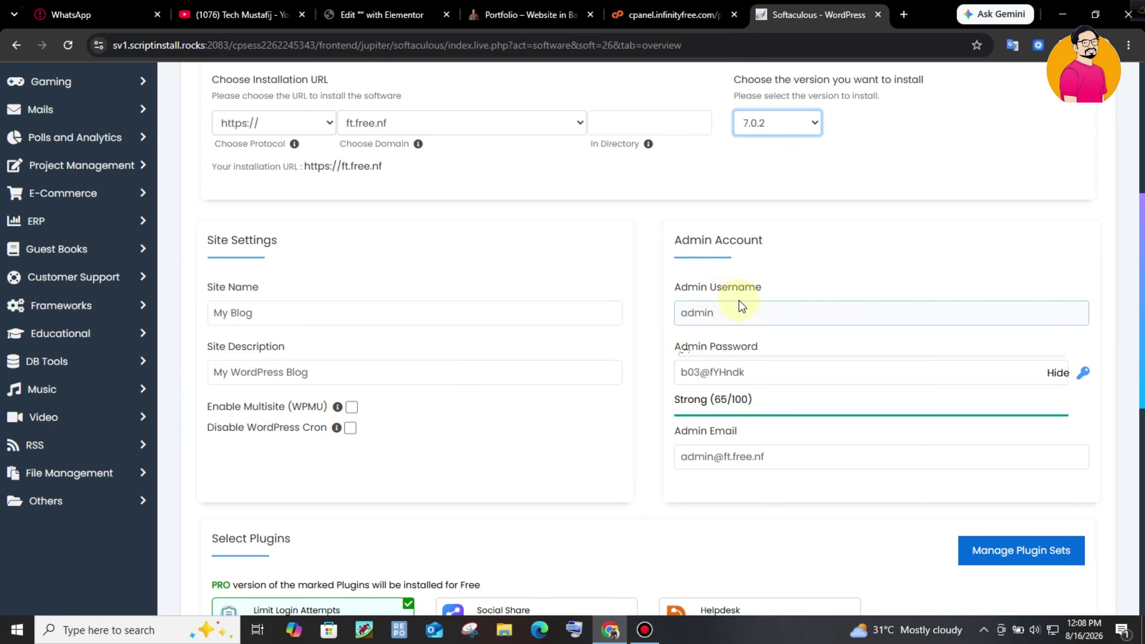
pyautogui.click(742, 316)
pyautogui.tripleClick(766, 372)
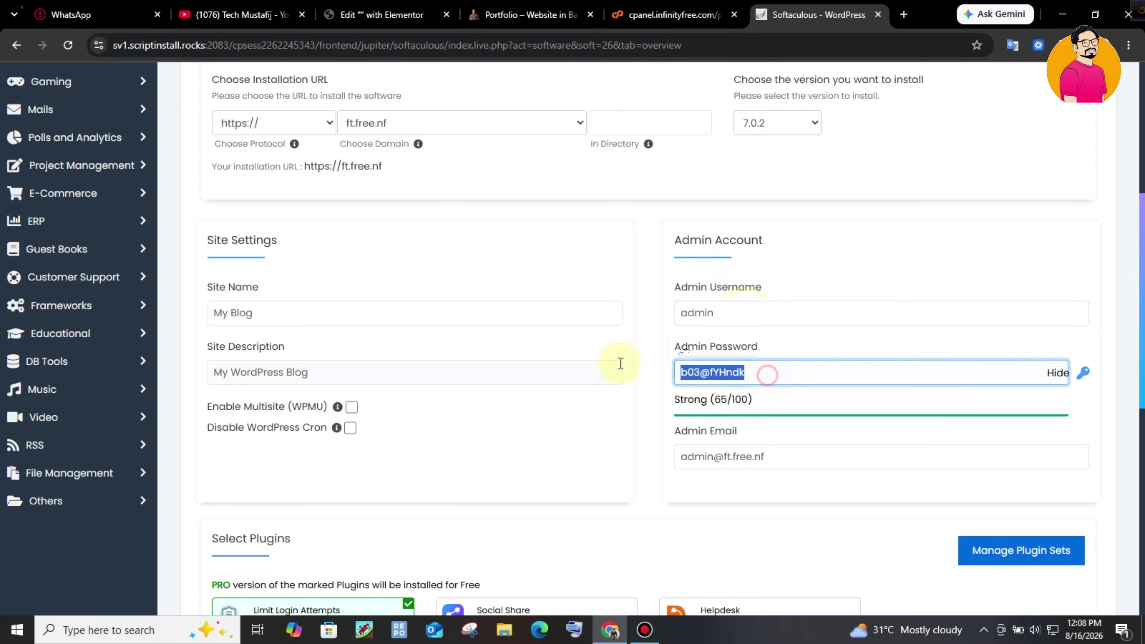
pyautogui.write('1234')
pyautogui.moveTo(255, 312); pyautogui.dragTo(154, 283)
pyautogui.write('tech Mustafij')
pyautogui.scroll(-10, 679, 289)
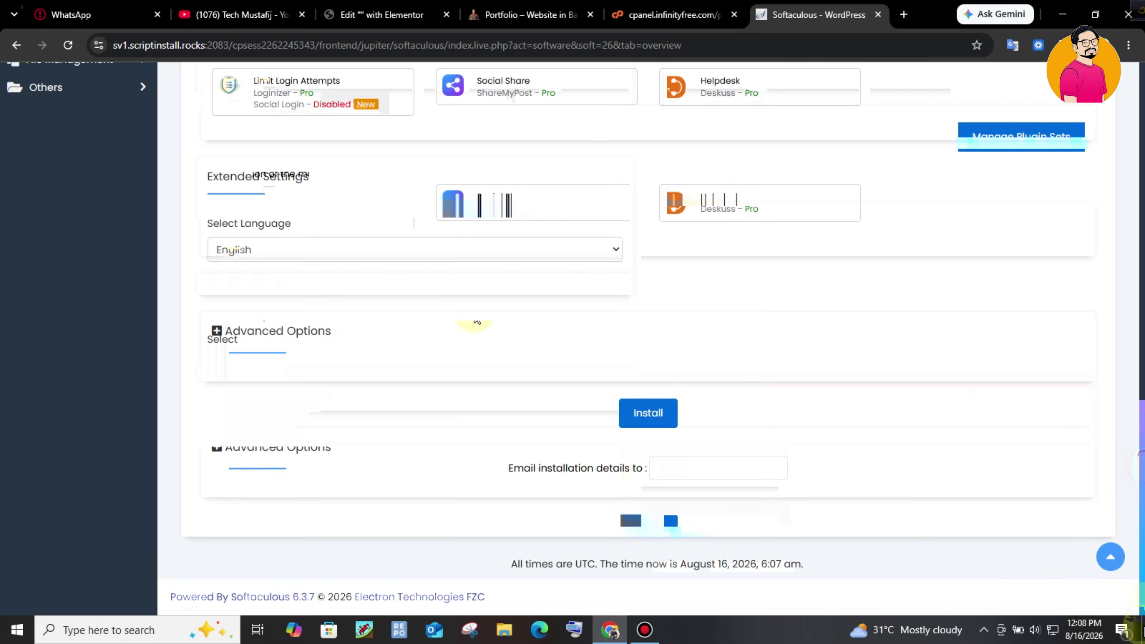
# - Run the WordPress install on ft.free.nf and follow the Administrative URL to the new admin
pyautogui.click(677, 423)
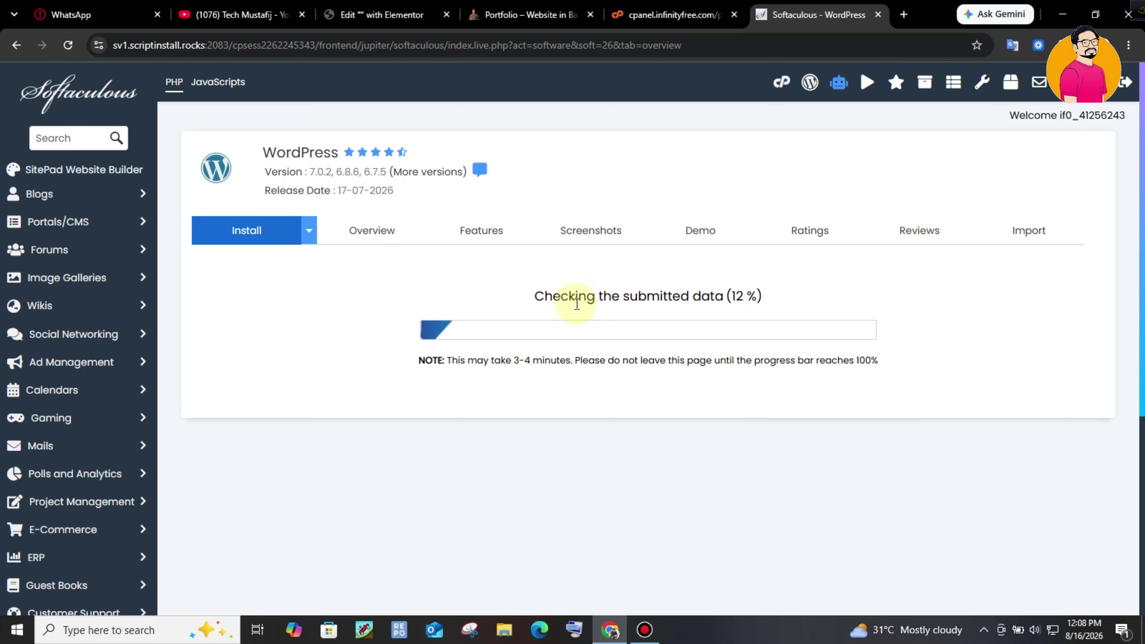
pyautogui.click(830, 299)
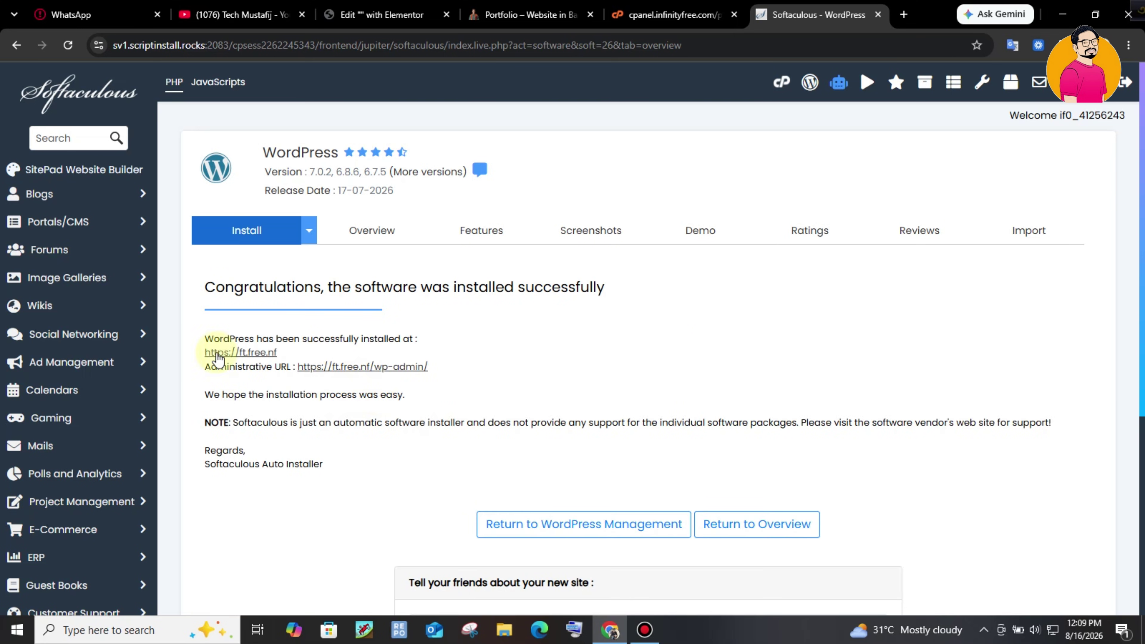
pyautogui.click(396, 367)
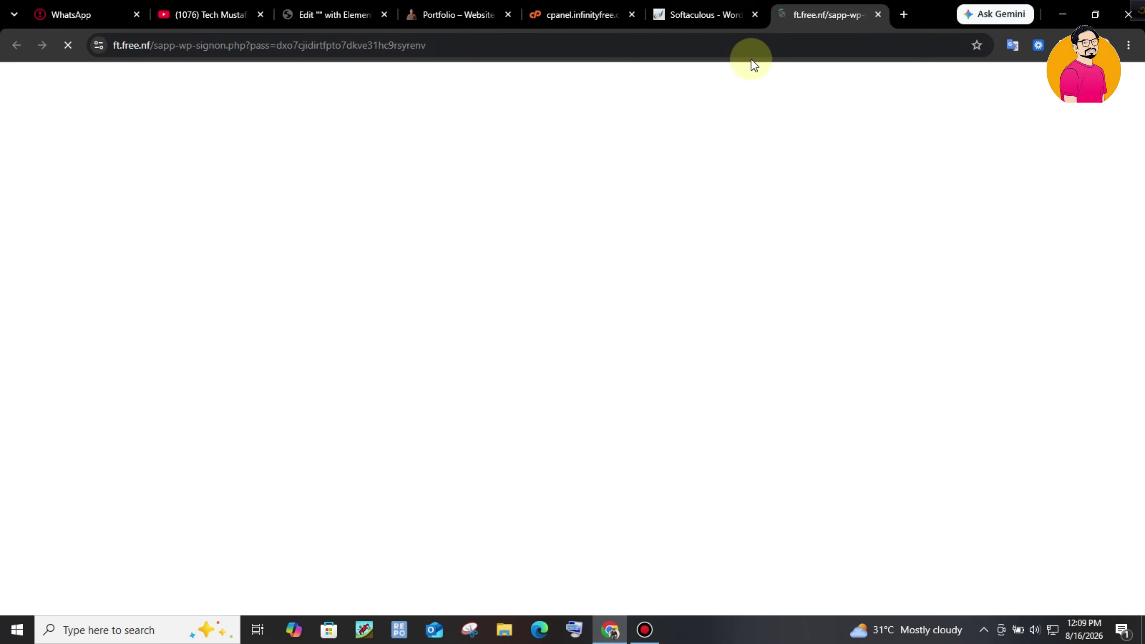
# - Open the newly installed site and switch to its admin dashboard
pyautogui.click(730, 6)
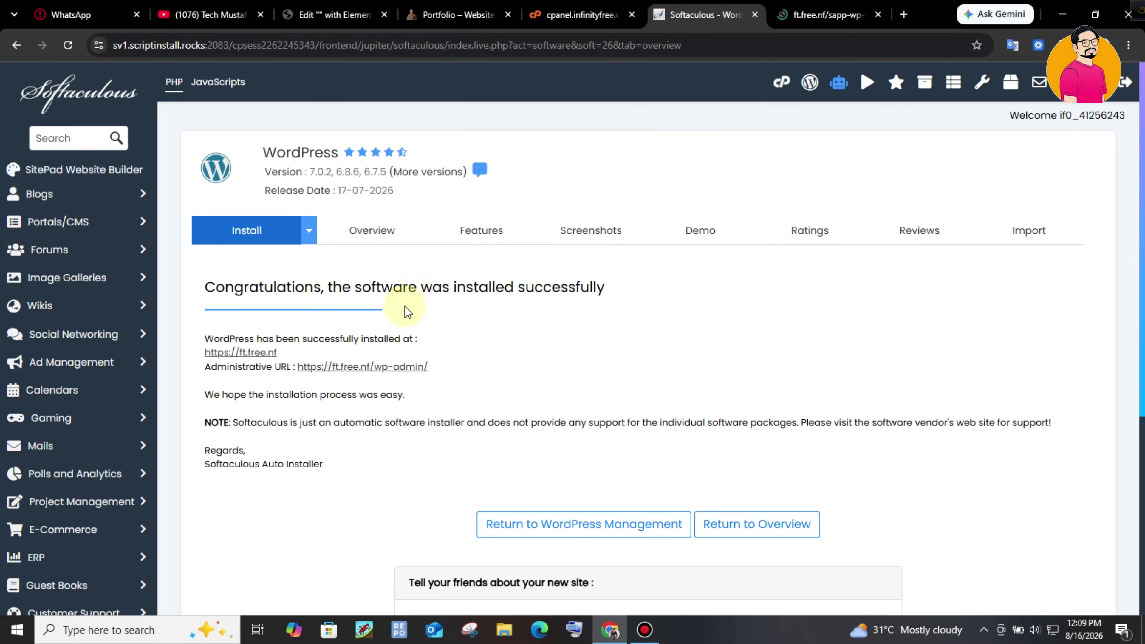
pyautogui.click(266, 352)
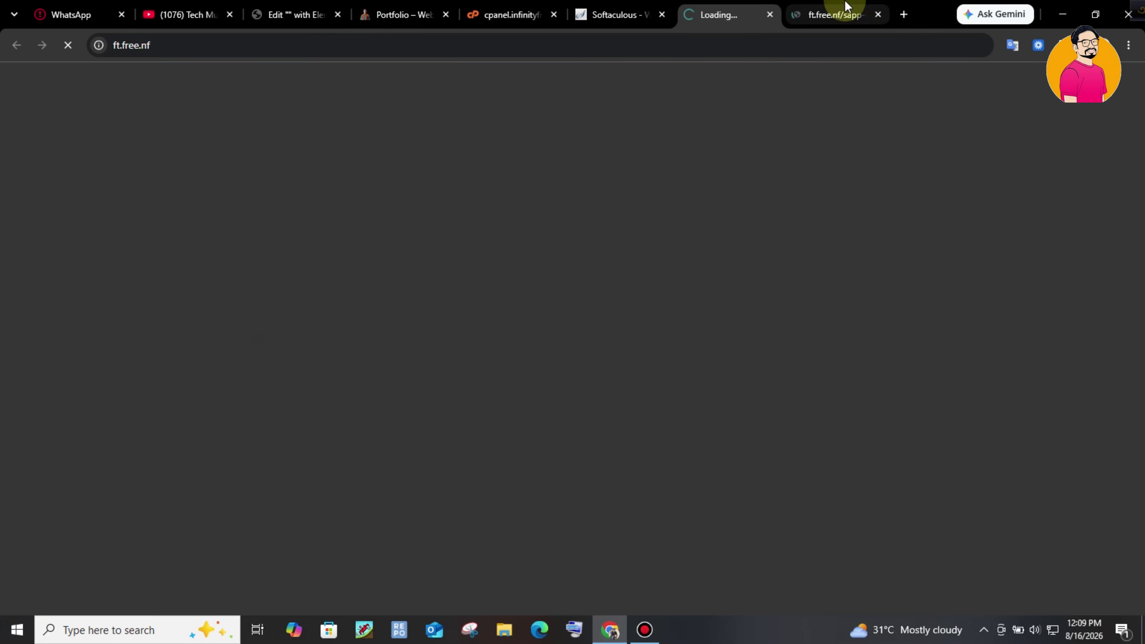
pyautogui.moveTo(741, 18); pyautogui.dragTo(787, 15)
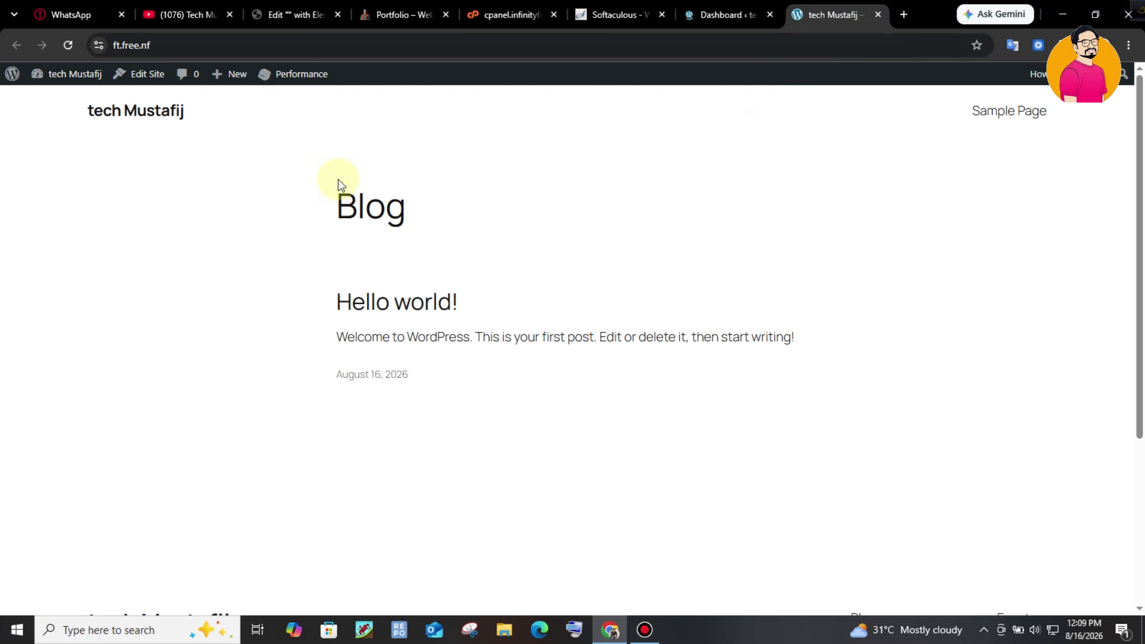
pyautogui.click(746, 7)
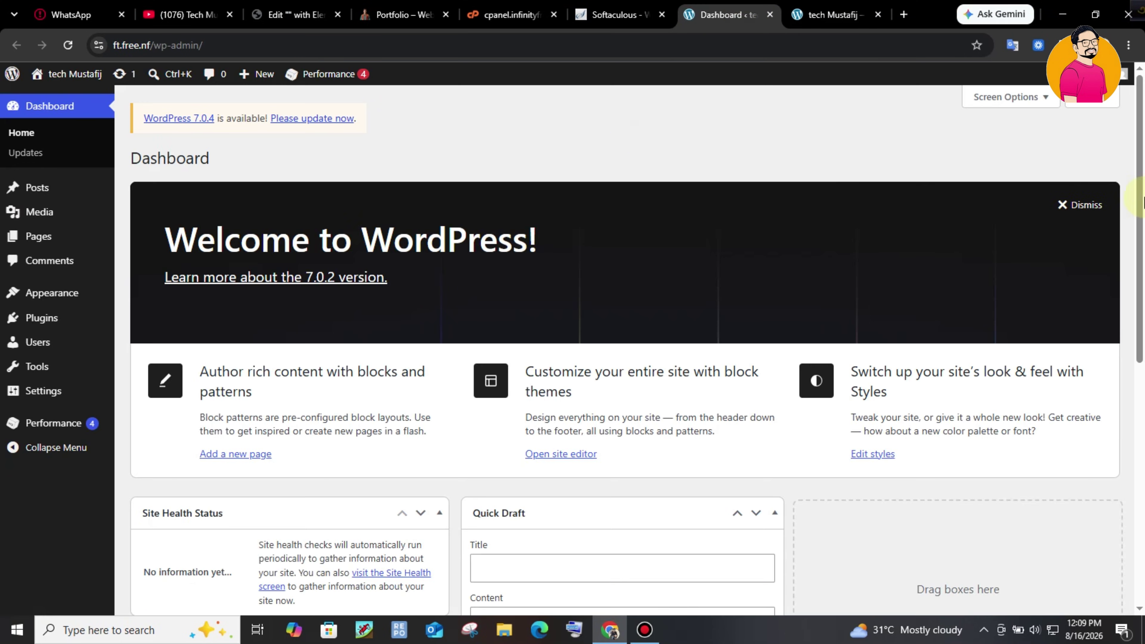
# - Dismiss Welcome and hide Site Health, At a Glance, Activity, Quick Draft and Events boxes
pyautogui.click(1087, 205)
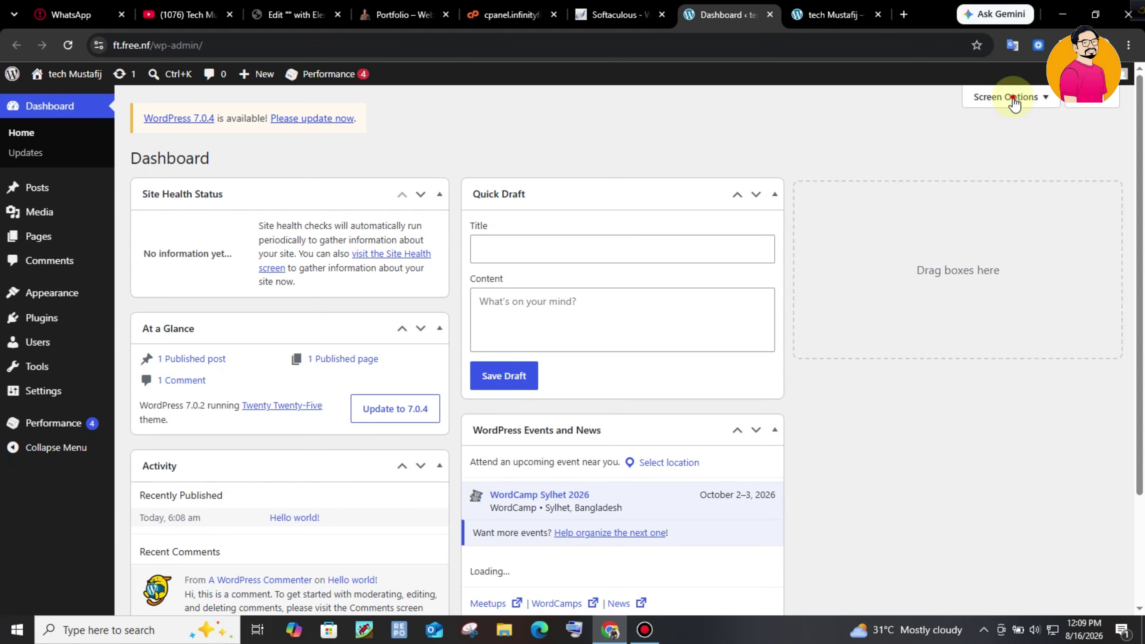
pyautogui.click(1014, 104)
pyautogui.click(149, 159)
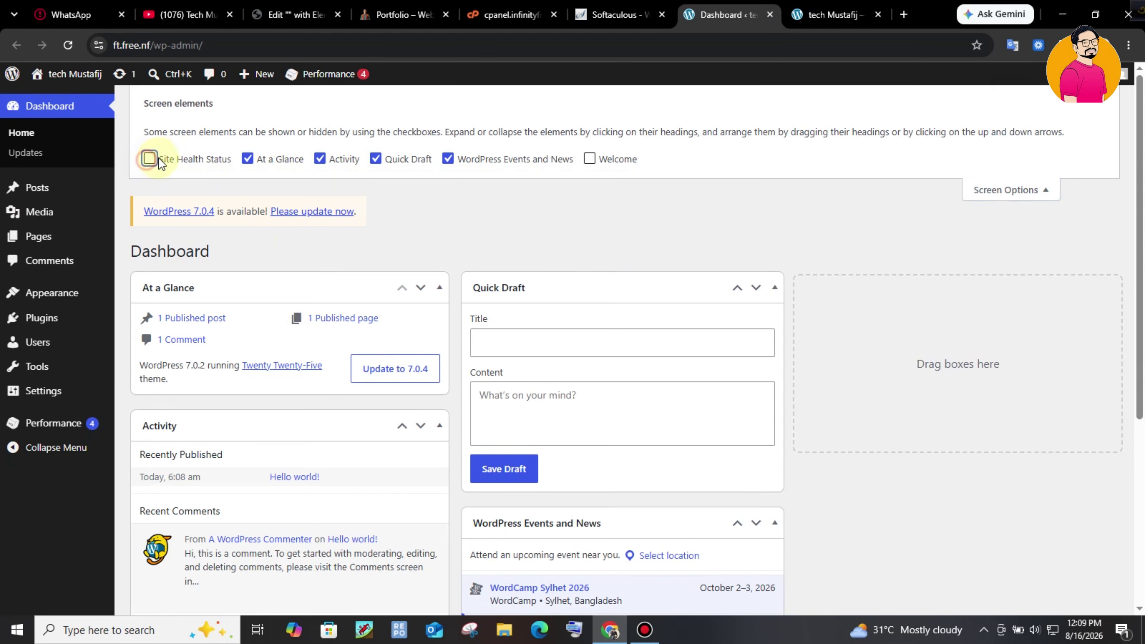
pyautogui.click(249, 158)
pyautogui.click(319, 158)
pyautogui.click(376, 159)
pyautogui.click(448, 158)
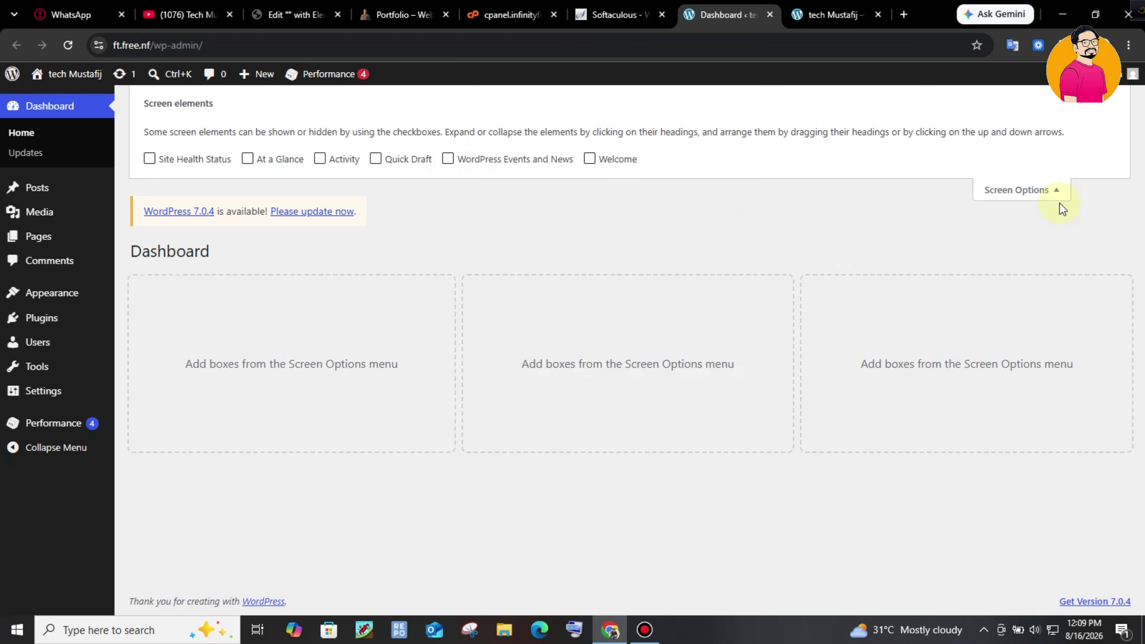
pyautogui.click(1044, 192)
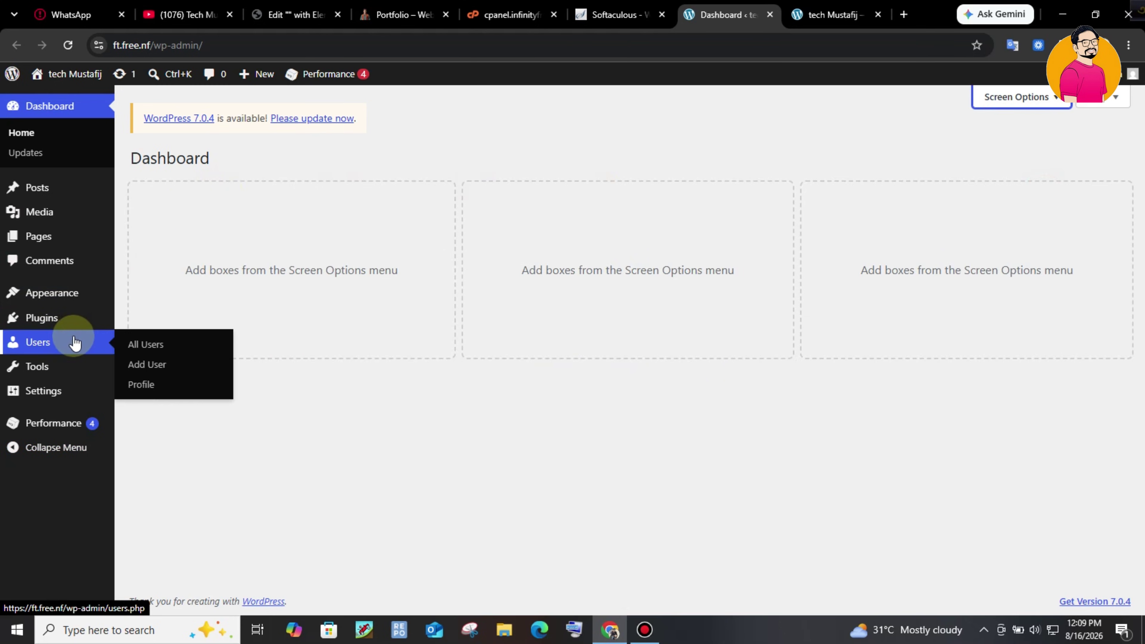
pyautogui.moveTo(64, 331)
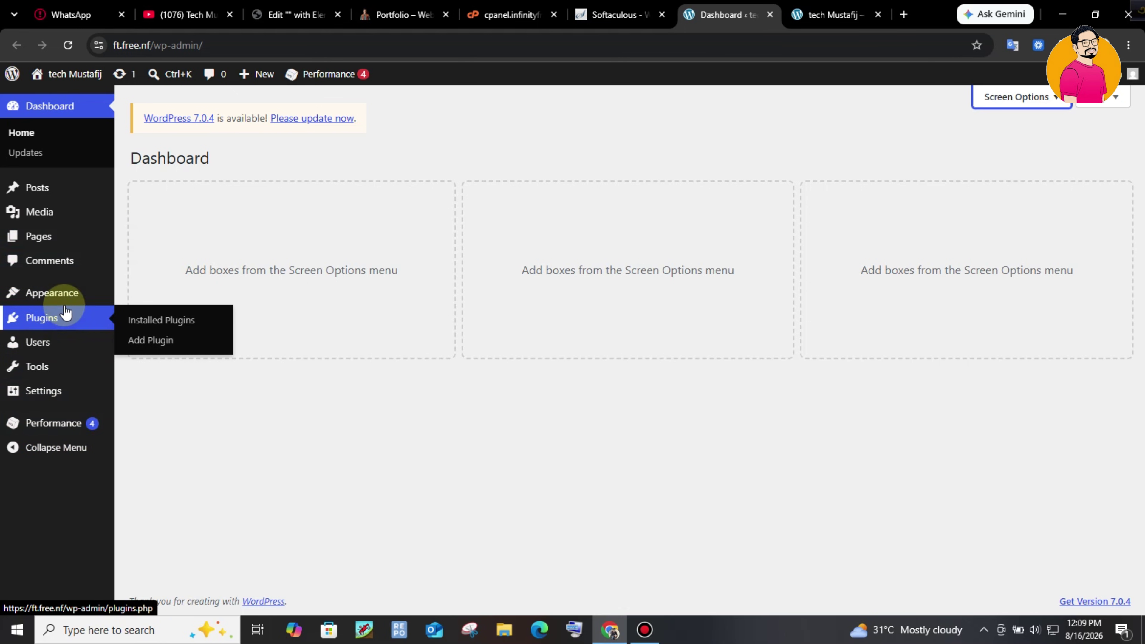
# - Delete the Twenty Twenty-Four theme
pyautogui.moveTo(116, 306)
pyautogui.click(212, 296)
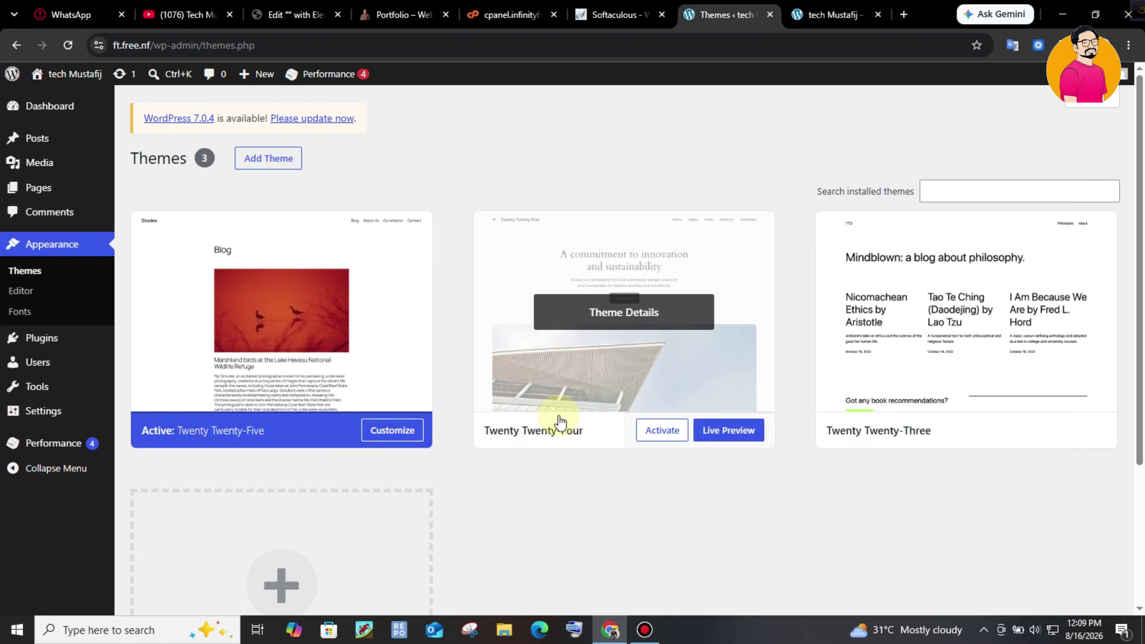
pyautogui.click(701, 368)
pyautogui.click(694, 580)
pyautogui.click(634, 164)
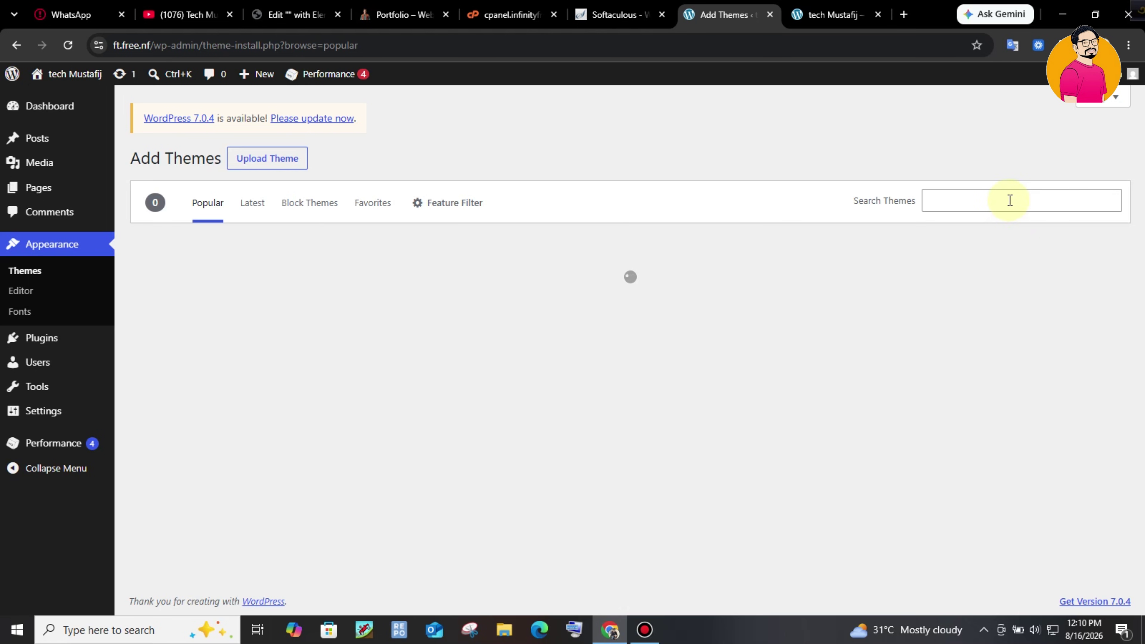
# - Search the theme directory for 'hello elementor' and install and activate Hello Elementor
pyautogui.click(1010, 201)
pyautogui.click(1038, 239)
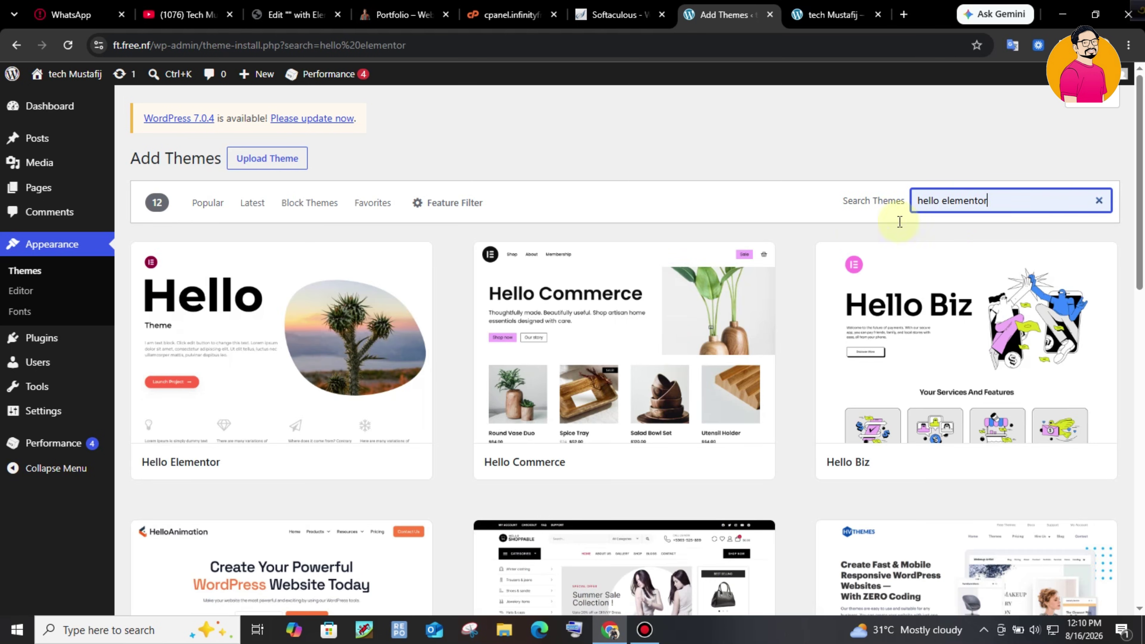
pyautogui.moveTo(207, 300)
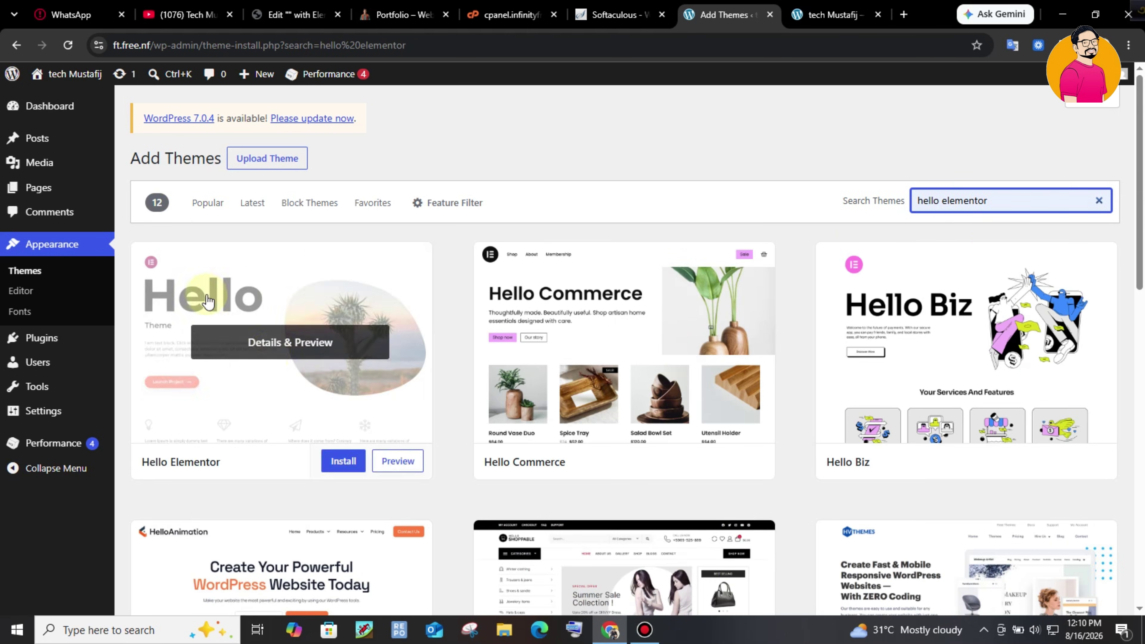
pyautogui.click(344, 461)
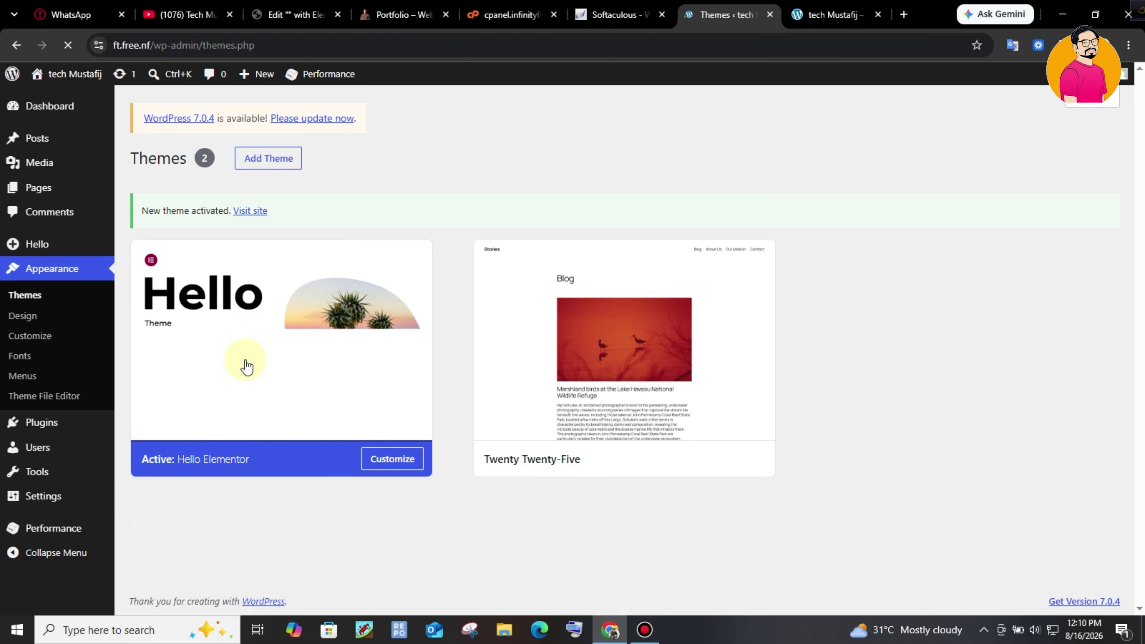
# - Delete the Twenty Twenty-Five theme
pyautogui.click(663, 434)
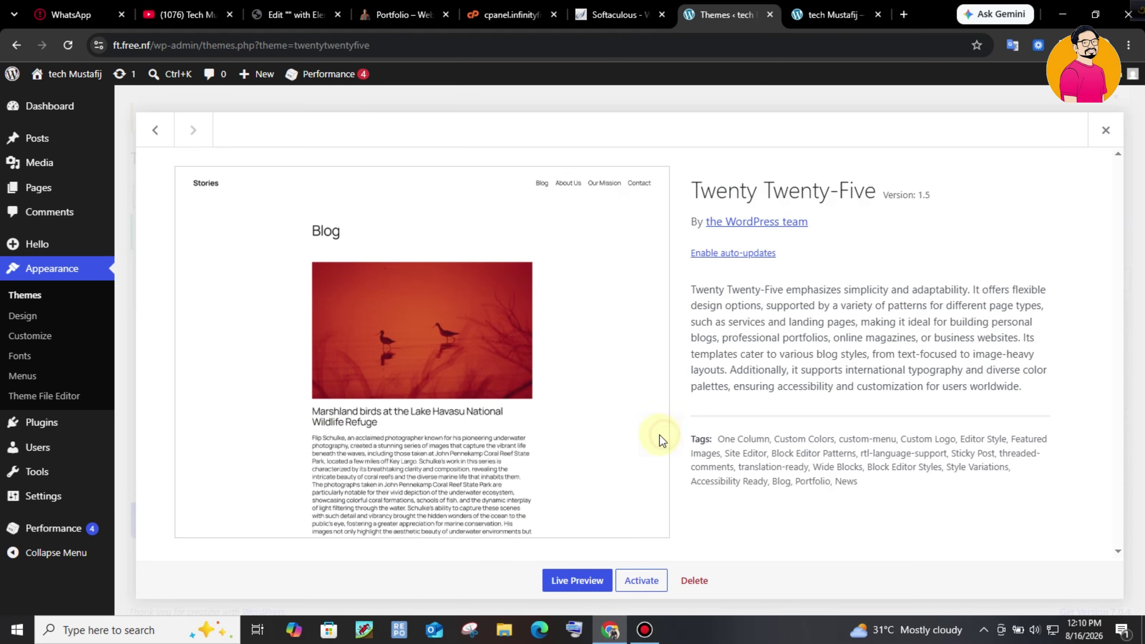
pyautogui.click(694, 582)
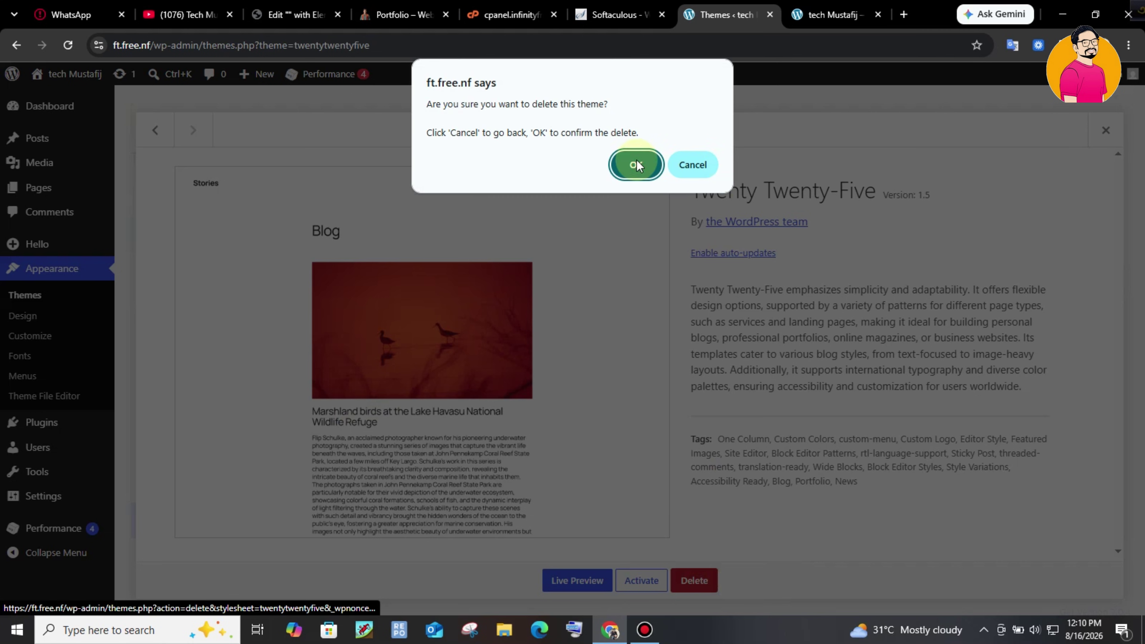
pyautogui.click(636, 165)
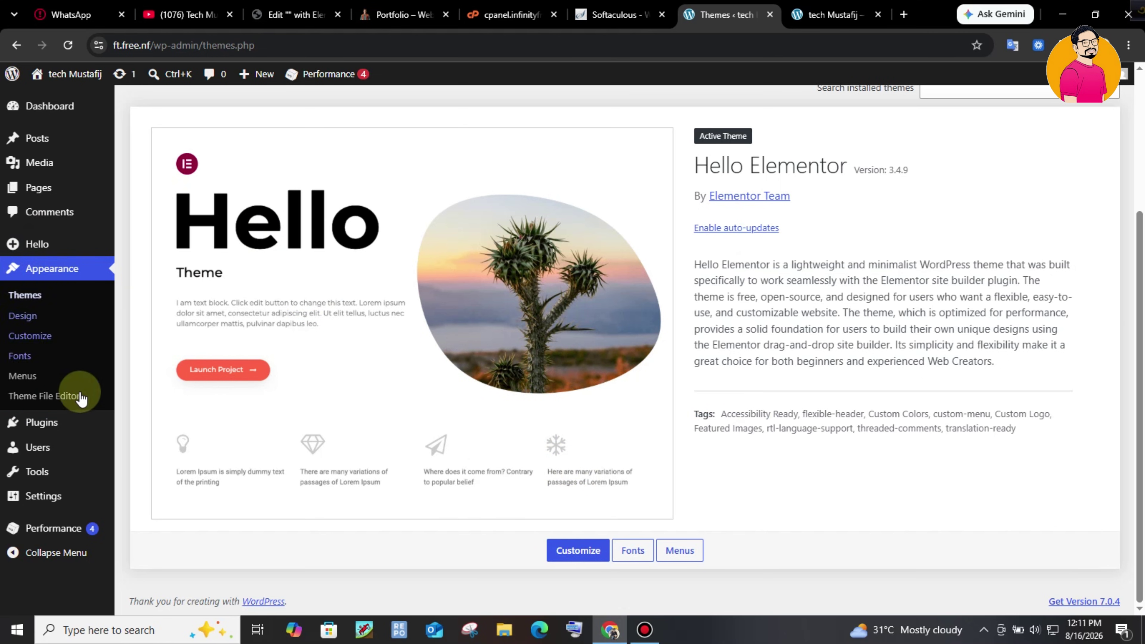
# - Search Add Plugins for 'elementor' and install Elementor Website Builder
pyautogui.click(115, 428)
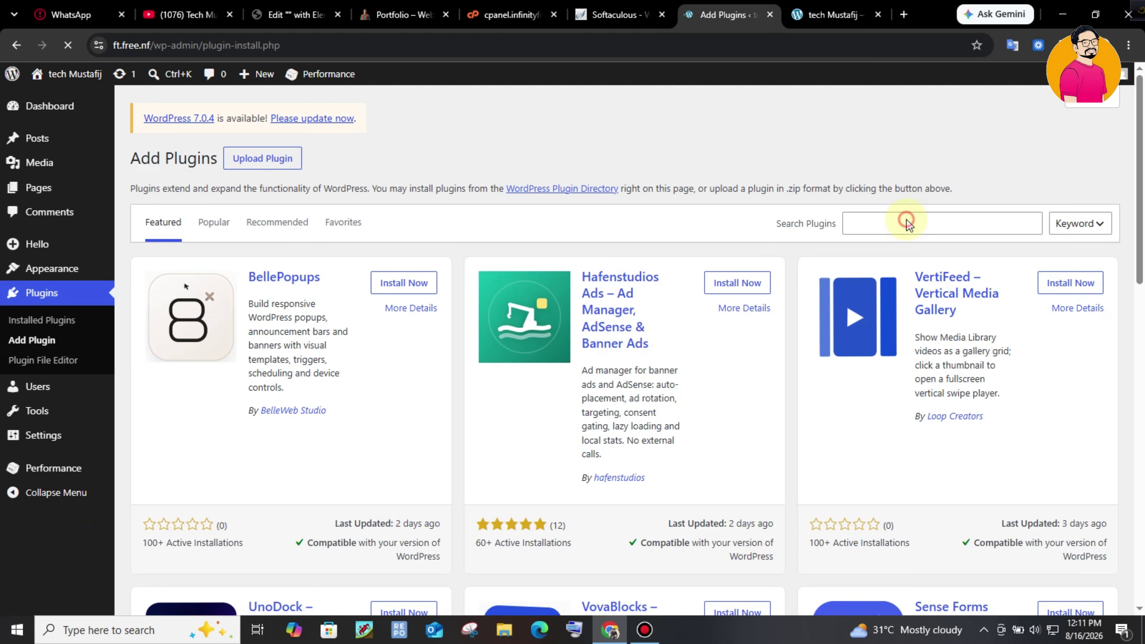
pyautogui.click(907, 262)
pyautogui.write('elementor')
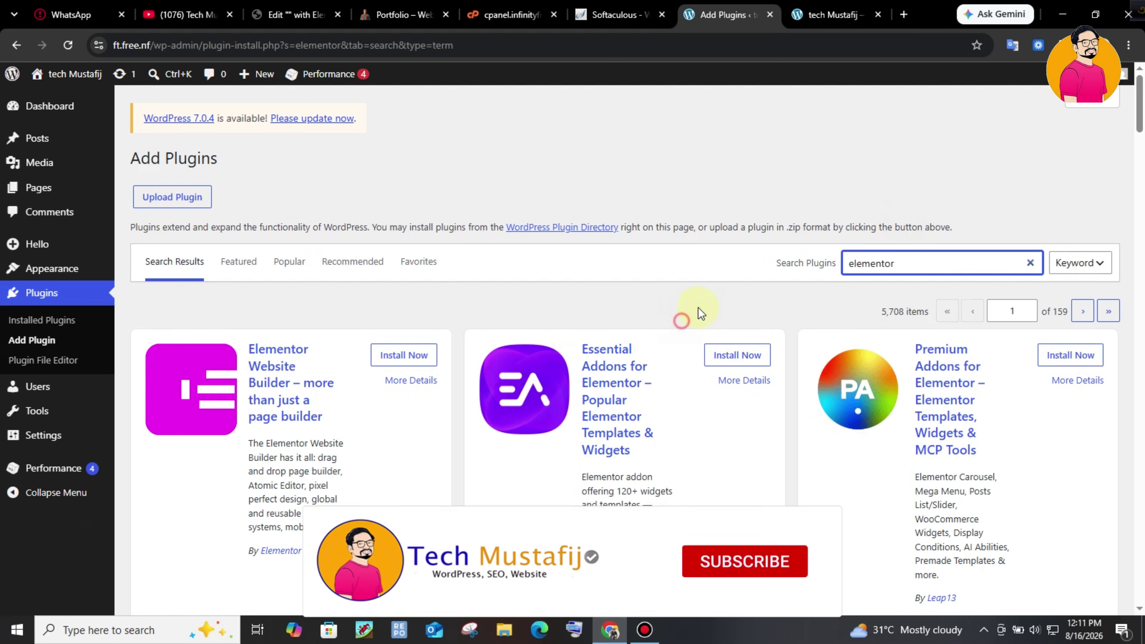
pyautogui.click(396, 354)
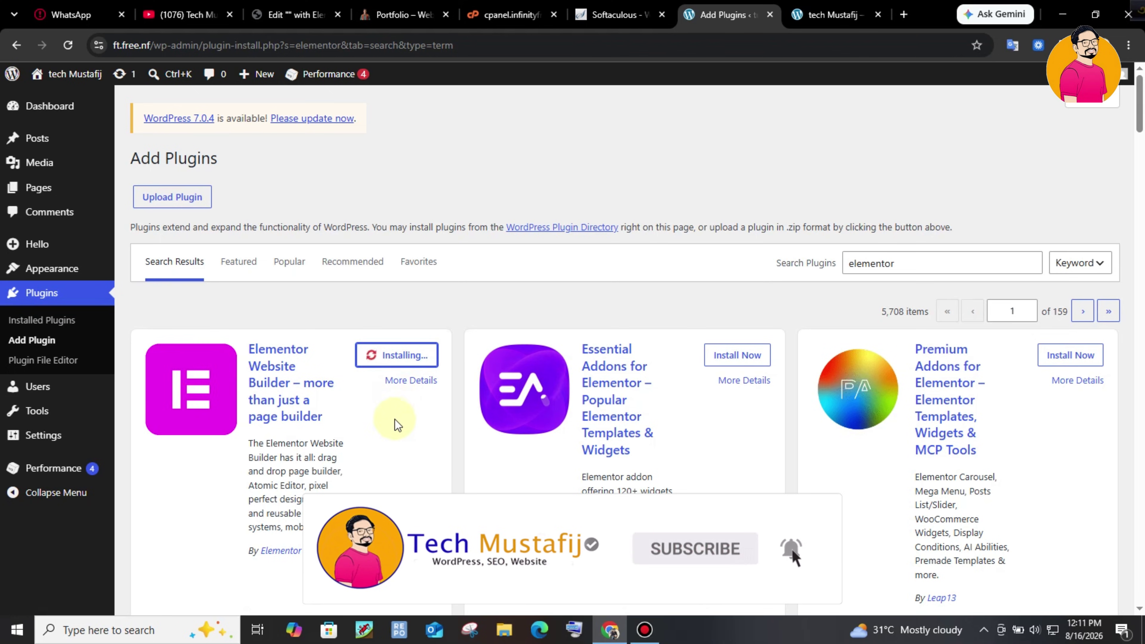
# - Activate Elementor, continue as a guest, skip the questions and choose the free plan
pyautogui.click(403, 356)
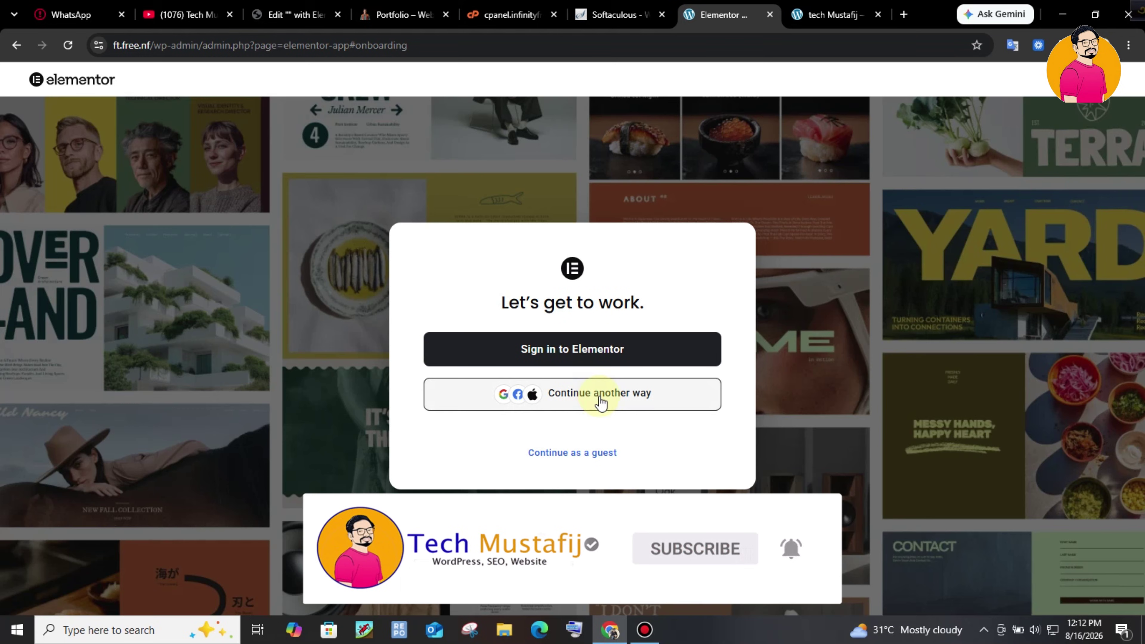
pyautogui.click(572, 453)
pyautogui.click(1035, 588)
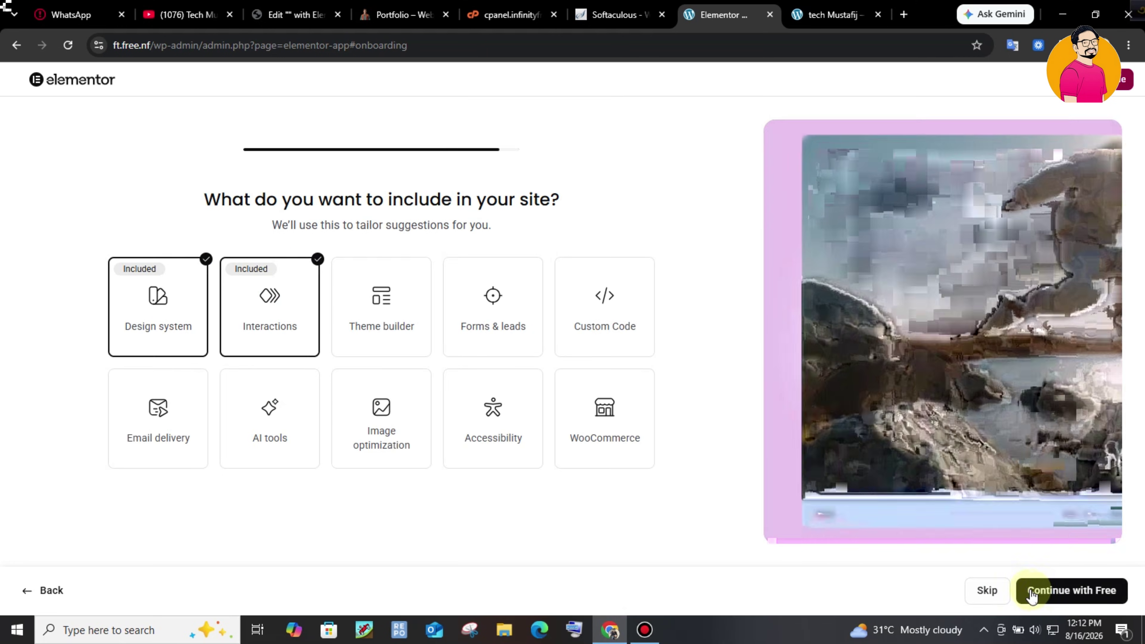
pyautogui.click(996, 591)
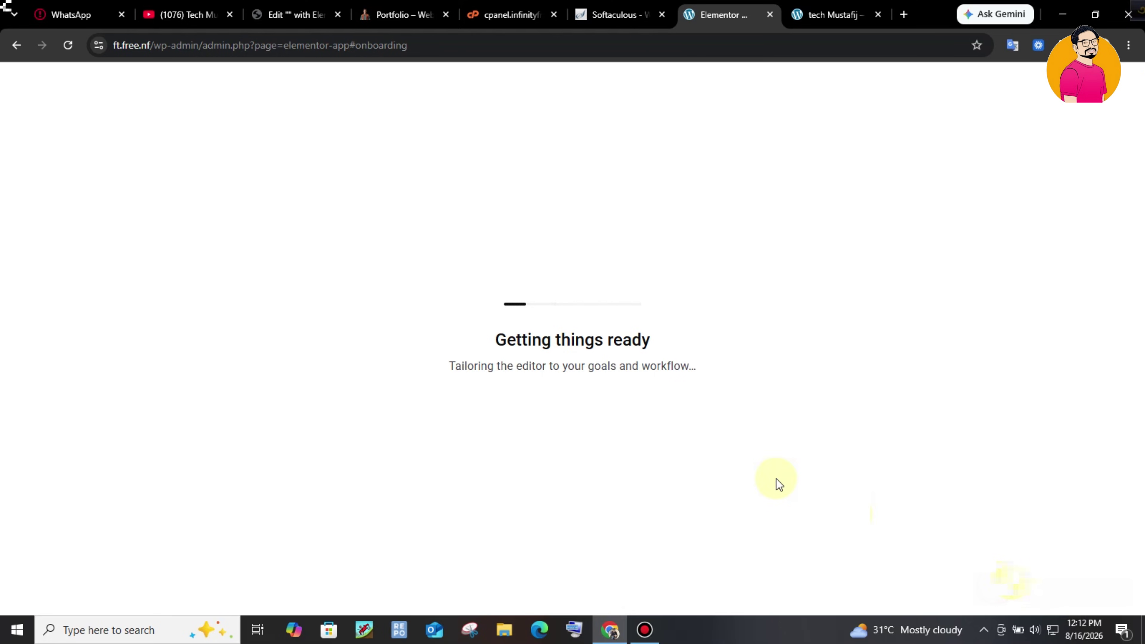
pyautogui.moveTo(507, 343); pyautogui.dragTo(625, 322)
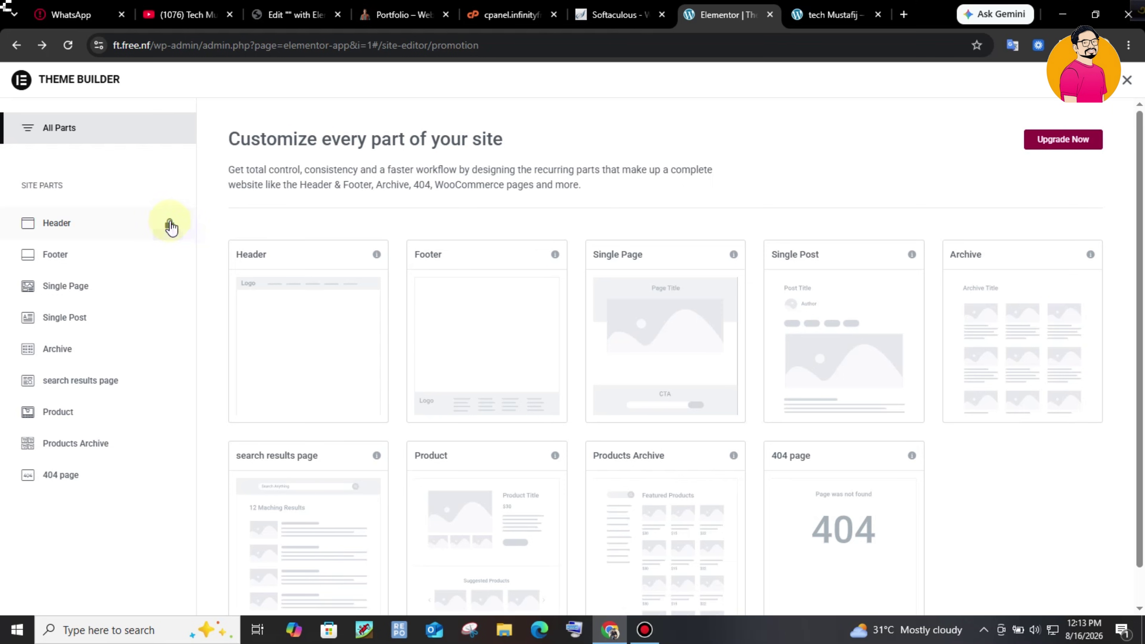
# - Wait on the Theme Builder page listing Header, Footer, Archive and 404 templates
pyautogui.moveTo(306, 336)
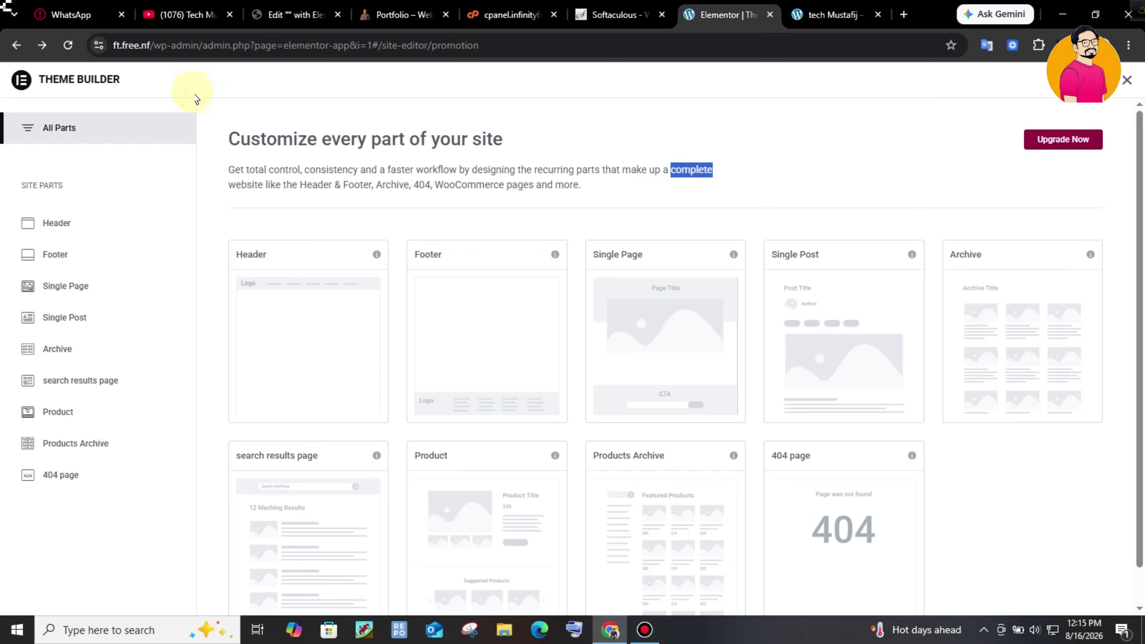
# - Load the WordPress admin dashboard by trimming the address back to /wp-admin/
pyautogui.click(186, 53)
pyautogui.click(223, 45)
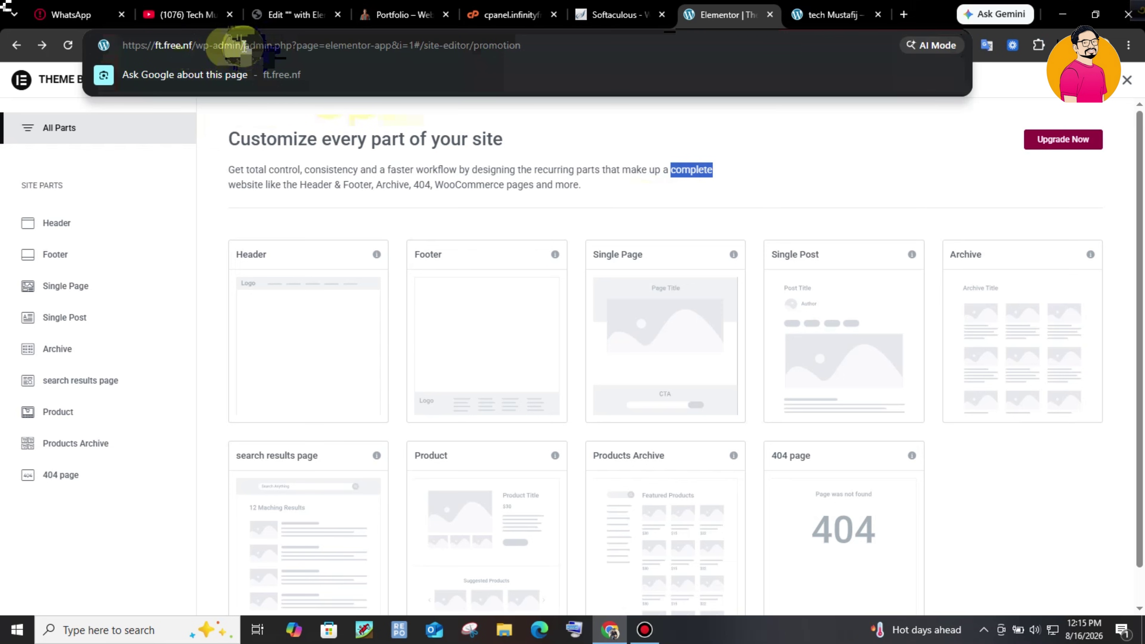
pyautogui.moveTo(244, 45); pyautogui.dragTo(644, 57)
pyautogui.write('//ft.free.nf/wp-admin/')
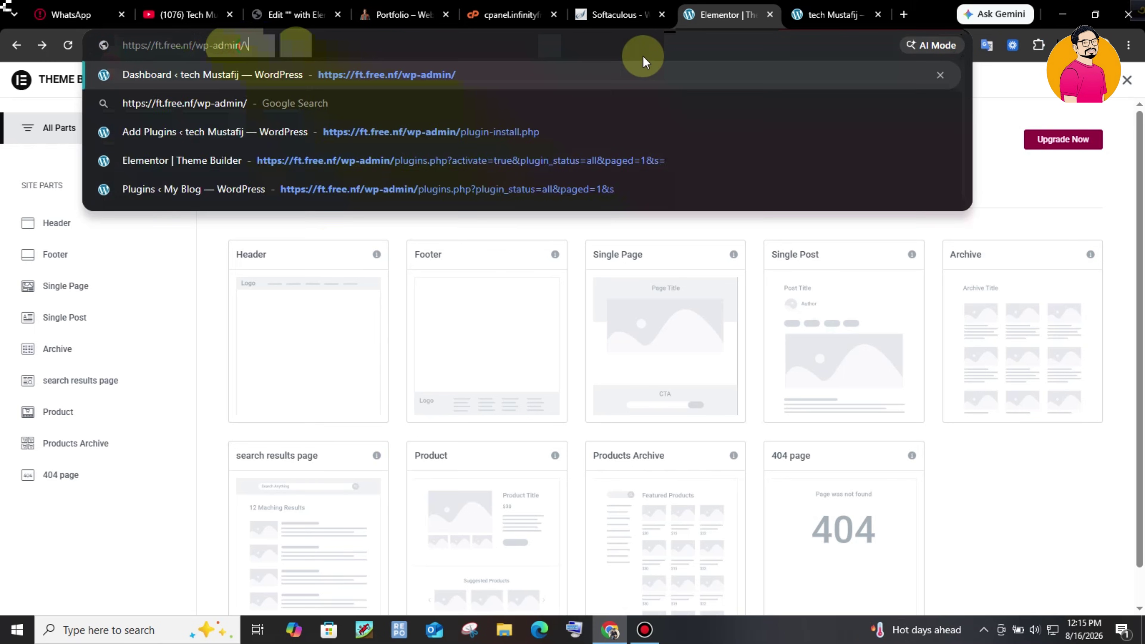
pyautogui.press('Return')
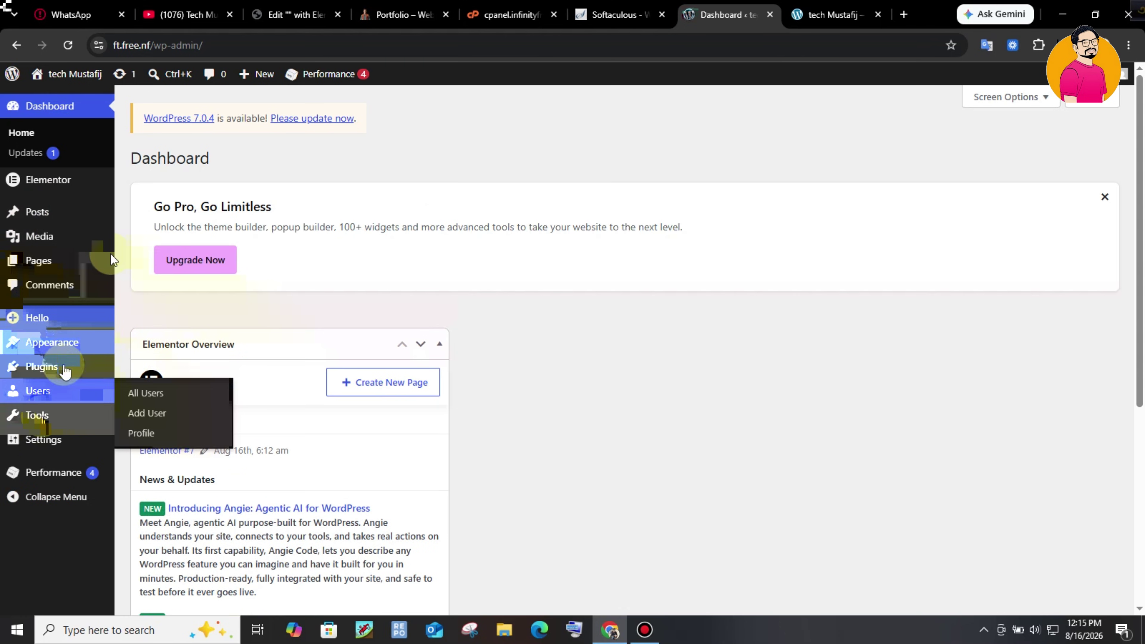
# - Upload the Elementor Pro zip from Downloads, install it and activate Elementor Pro 4.2.1
pyautogui.moveTo(41, 366)
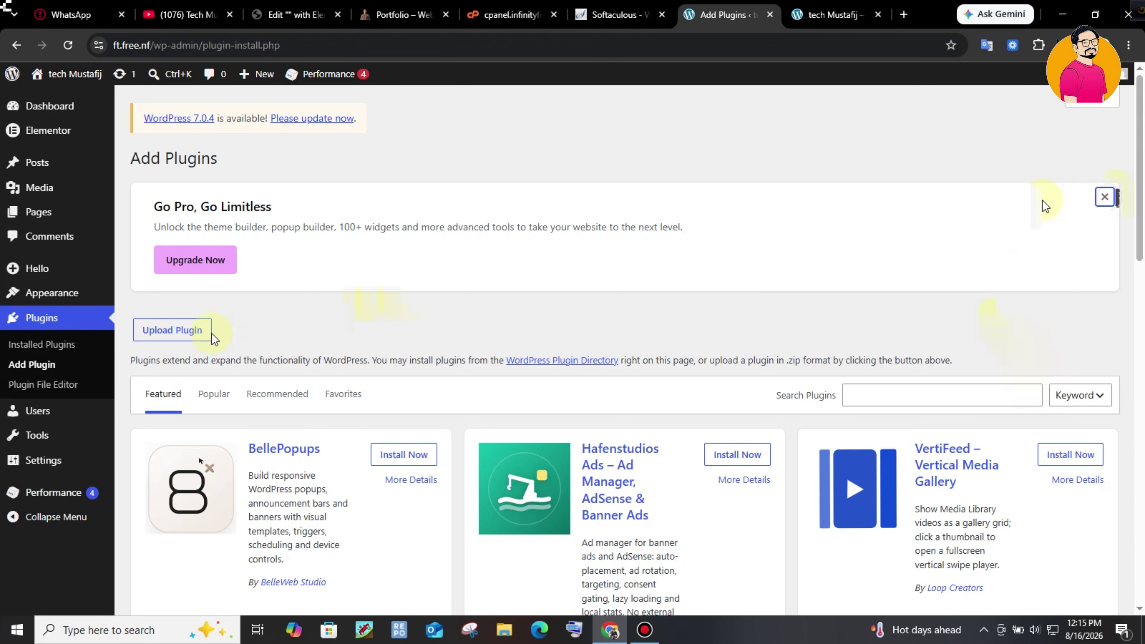
pyautogui.click(1104, 196)
pyautogui.click(188, 356)
pyautogui.click(869, 95)
pyautogui.click(193, 193)
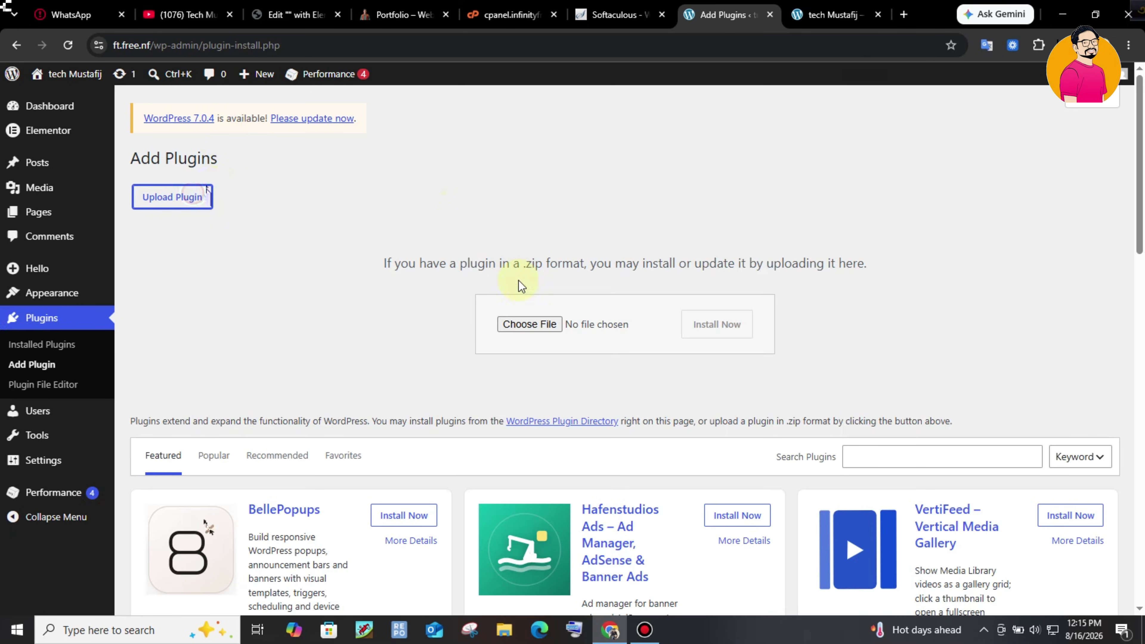
pyautogui.click(536, 323)
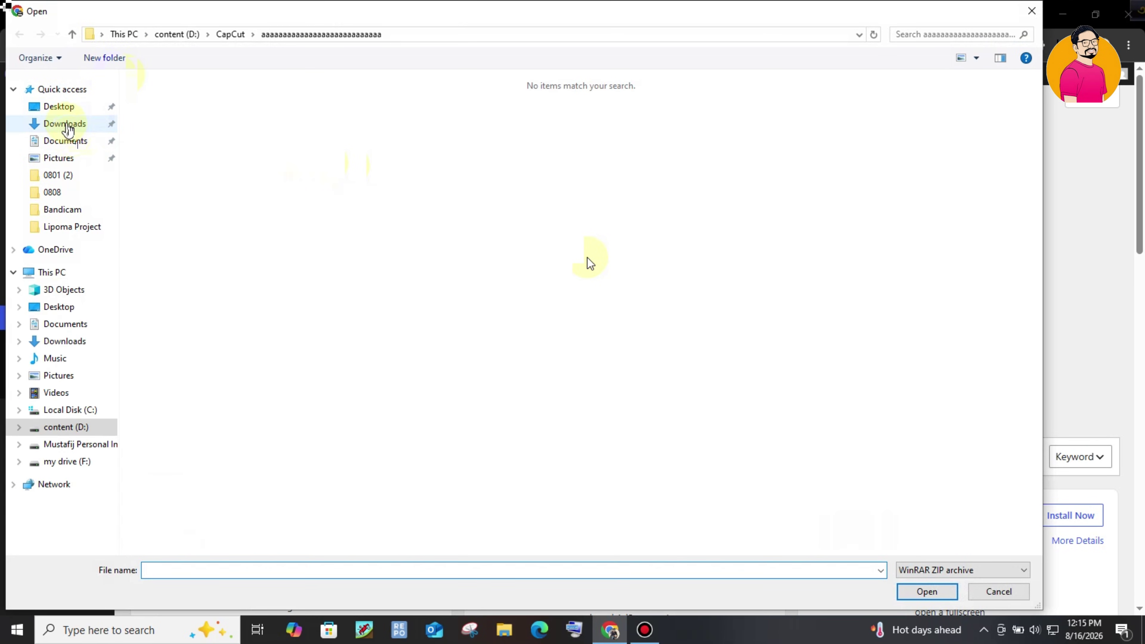
pyautogui.click(65, 123)
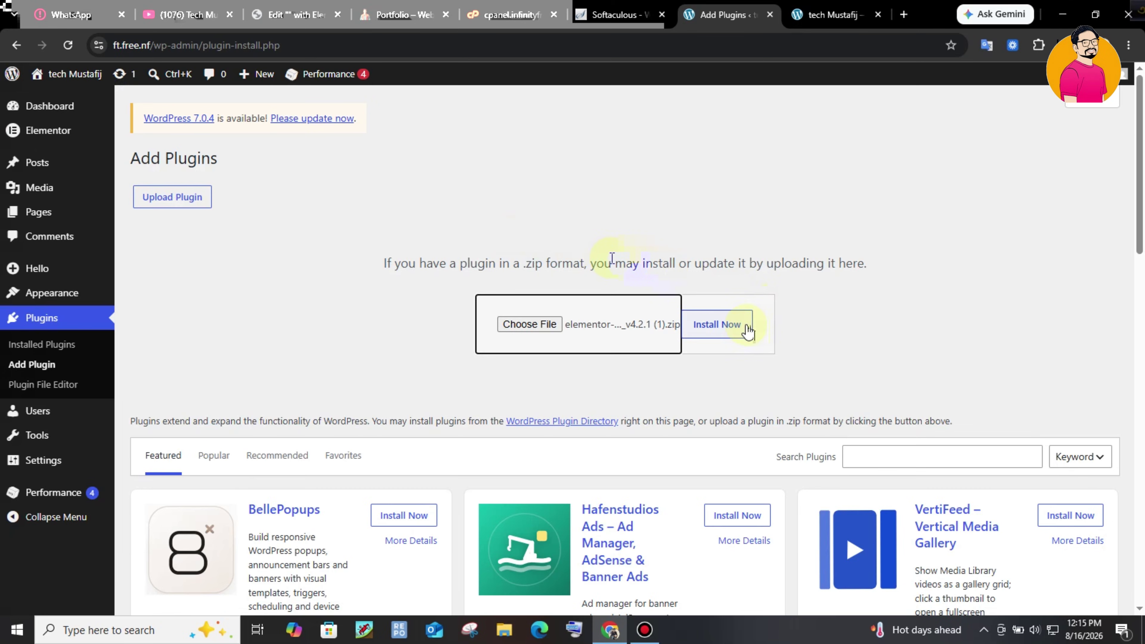
pyautogui.click(746, 329)
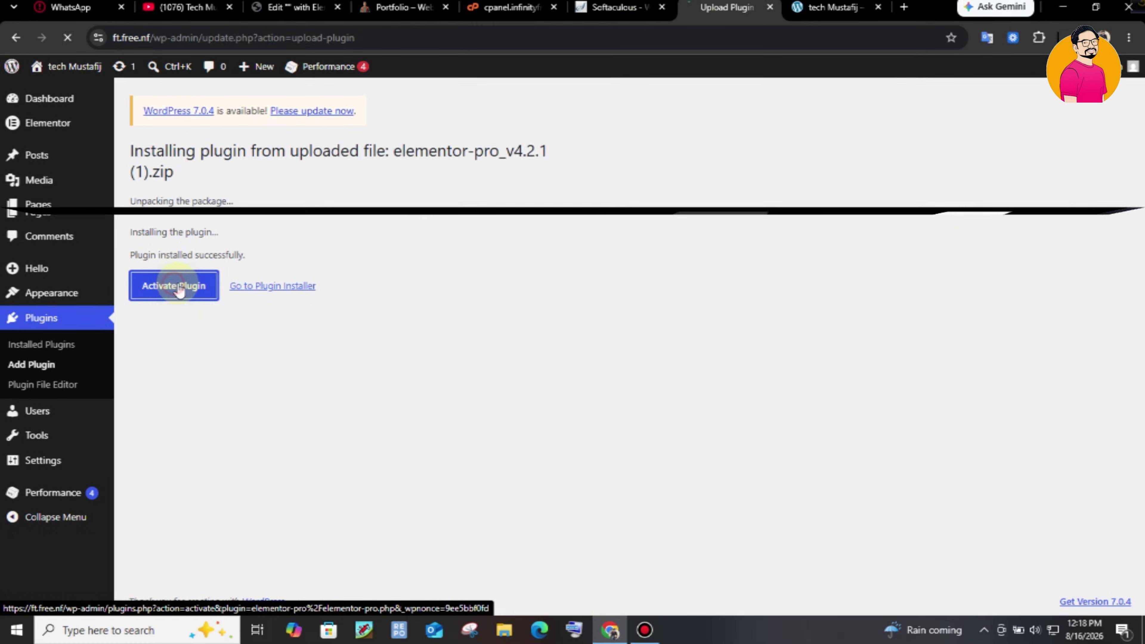
pyautogui.click(176, 287)
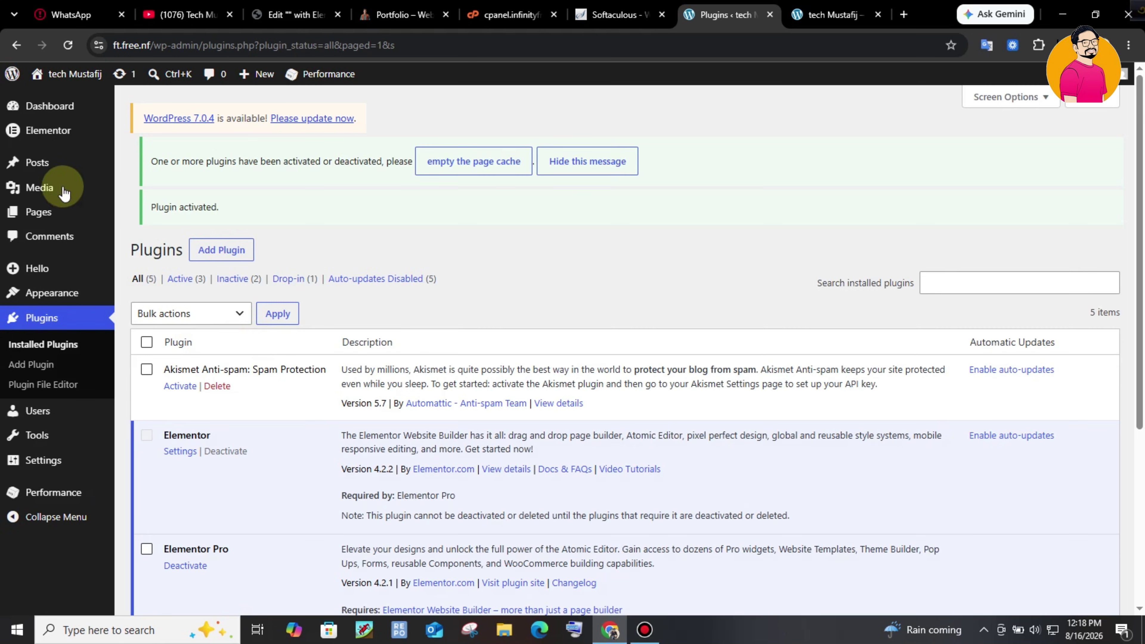
# - Open the Elementor Theme Builder and look over its promotion page
pyautogui.moveTo(49, 130)
pyautogui.click(157, 172)
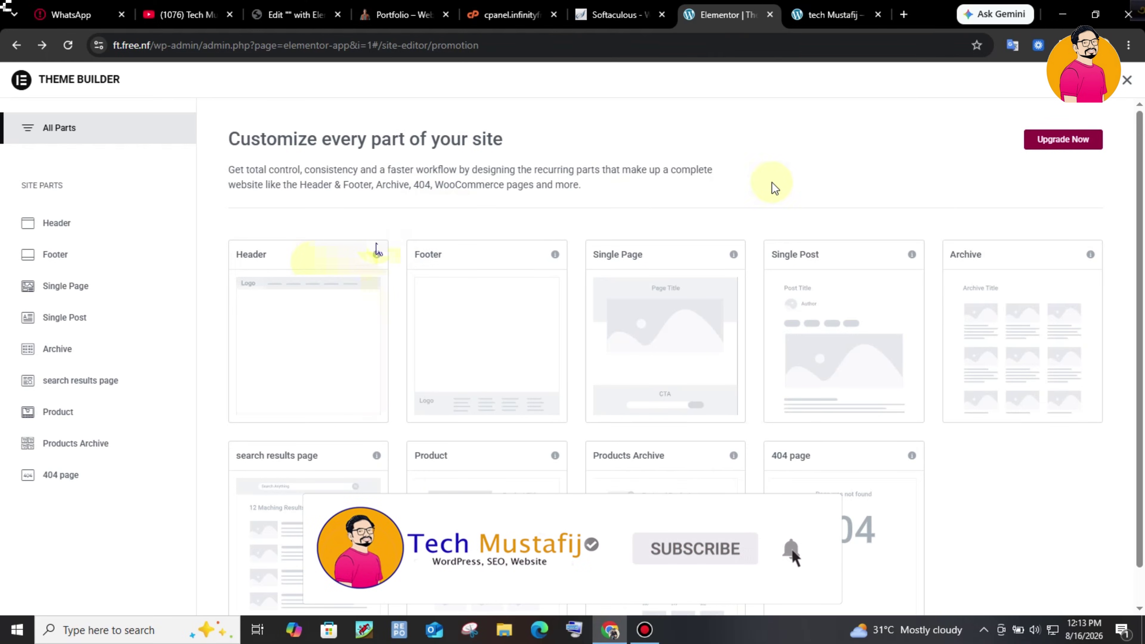
pyautogui.moveTo(671, 170); pyautogui.dragTo(713, 172)
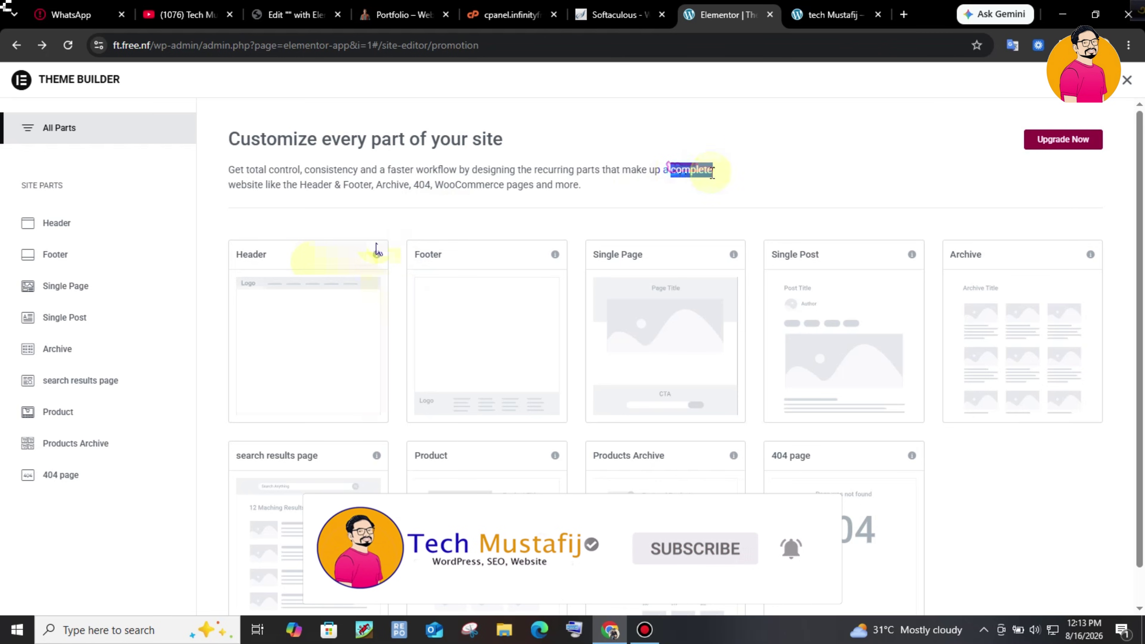
pyautogui.click(686, 167)
pyautogui.moveTo(671, 170); pyautogui.dragTo(719, 175)
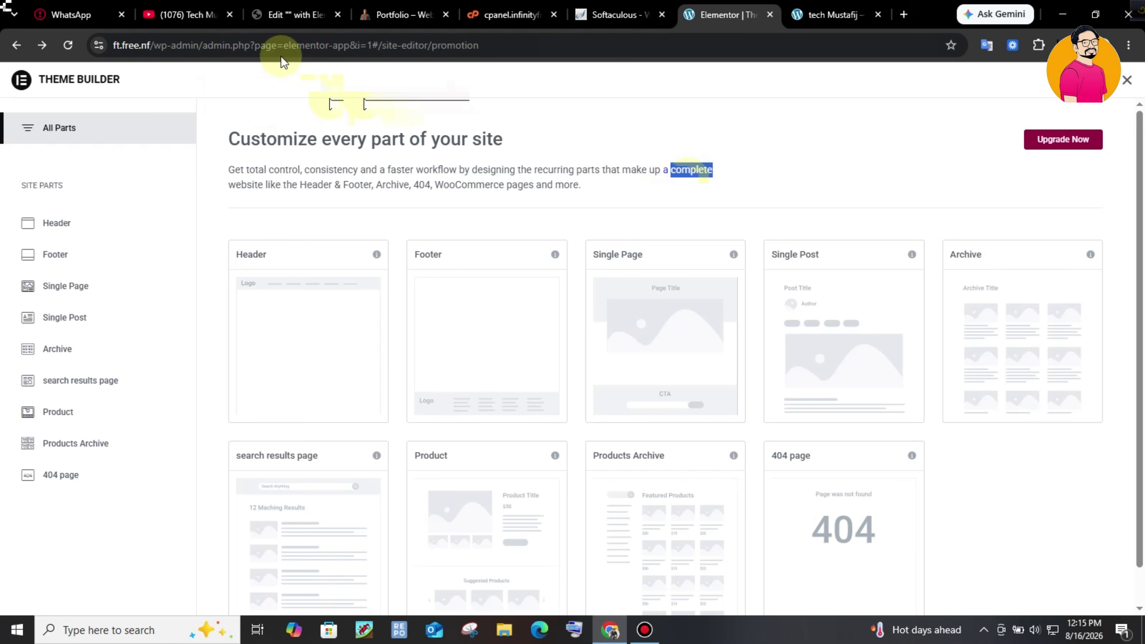
# - Return to the WordPress admin by cutting the address back to /wp-admin/
pyautogui.click(181, 45)
pyautogui.click(264, 45)
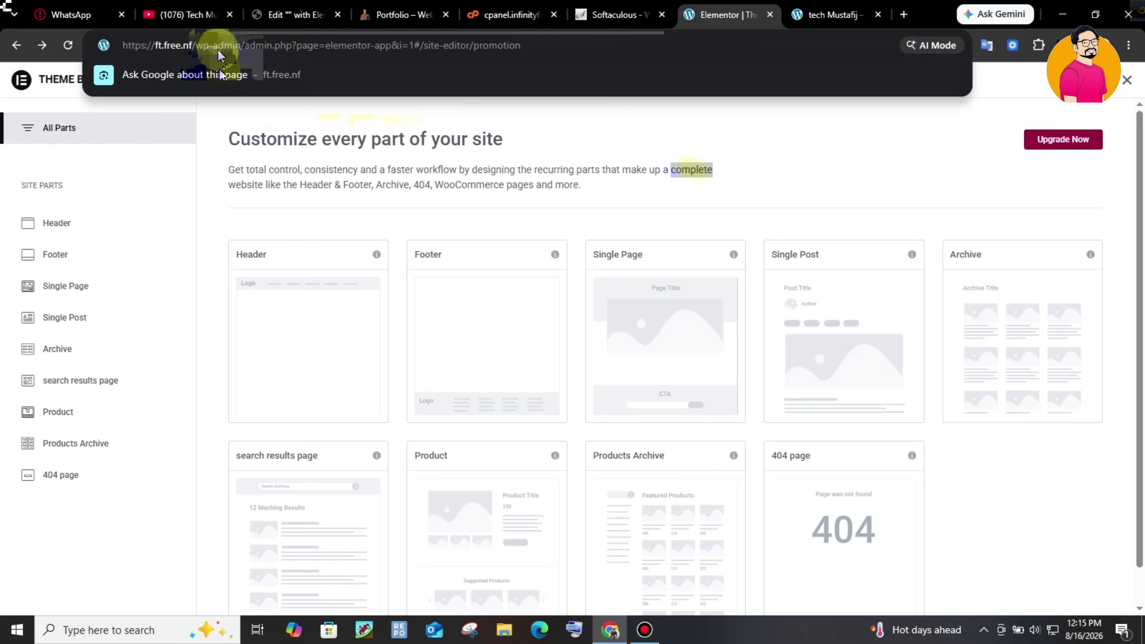
pyautogui.moveTo(244, 45); pyautogui.dragTo(644, 57)
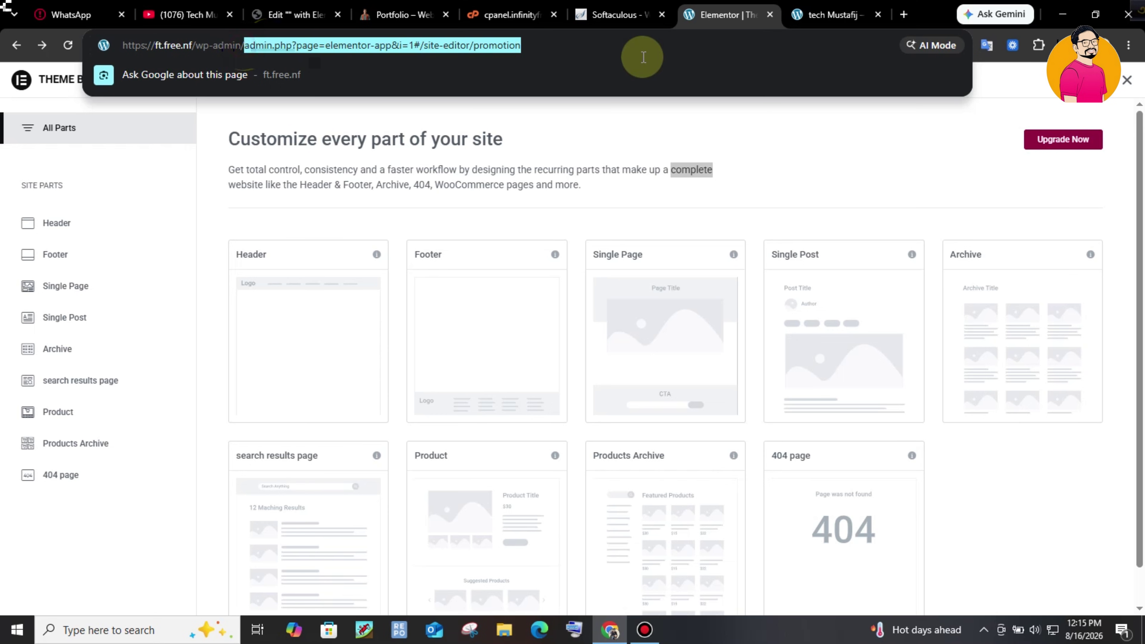
pyautogui.write('/wp-admin/plugin-install.php')
pyautogui.press('Return')
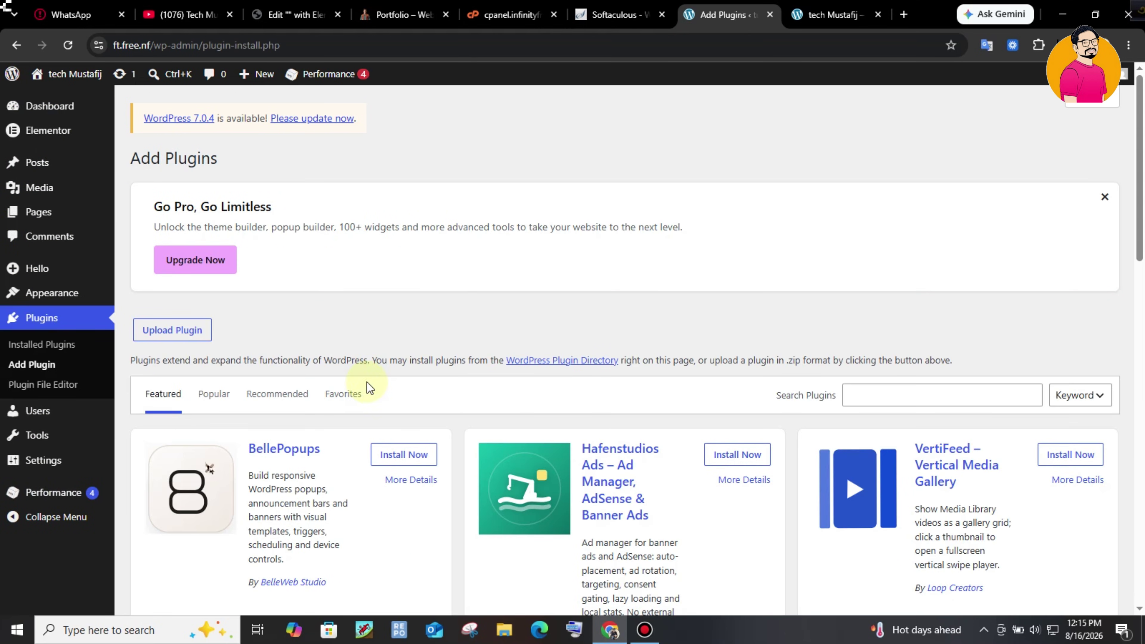
# - Reinstall the Elementor Pro 4.2.1 zip from Downloads via Upload Plugin and activate it
pyautogui.click(1104, 197)
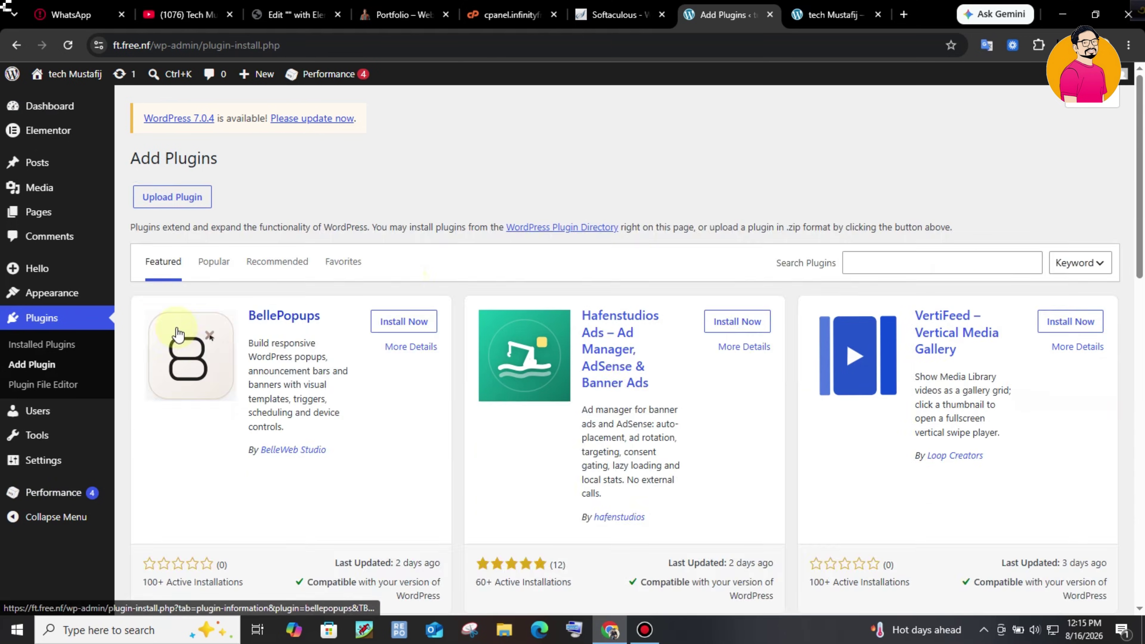
pyautogui.click(179, 337)
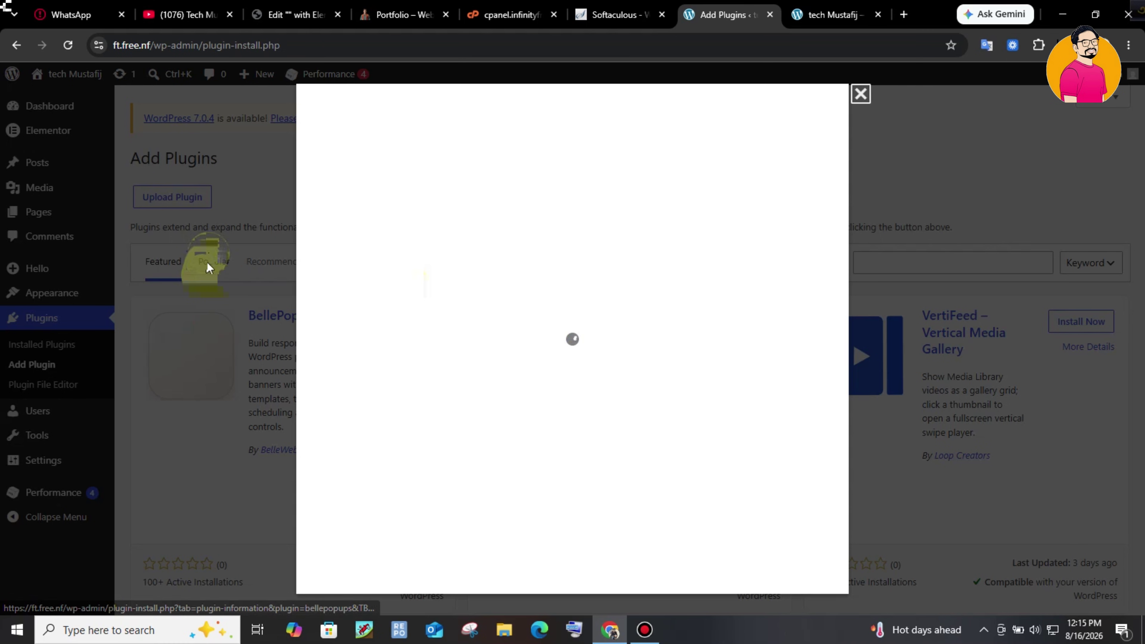
pyautogui.click(862, 94)
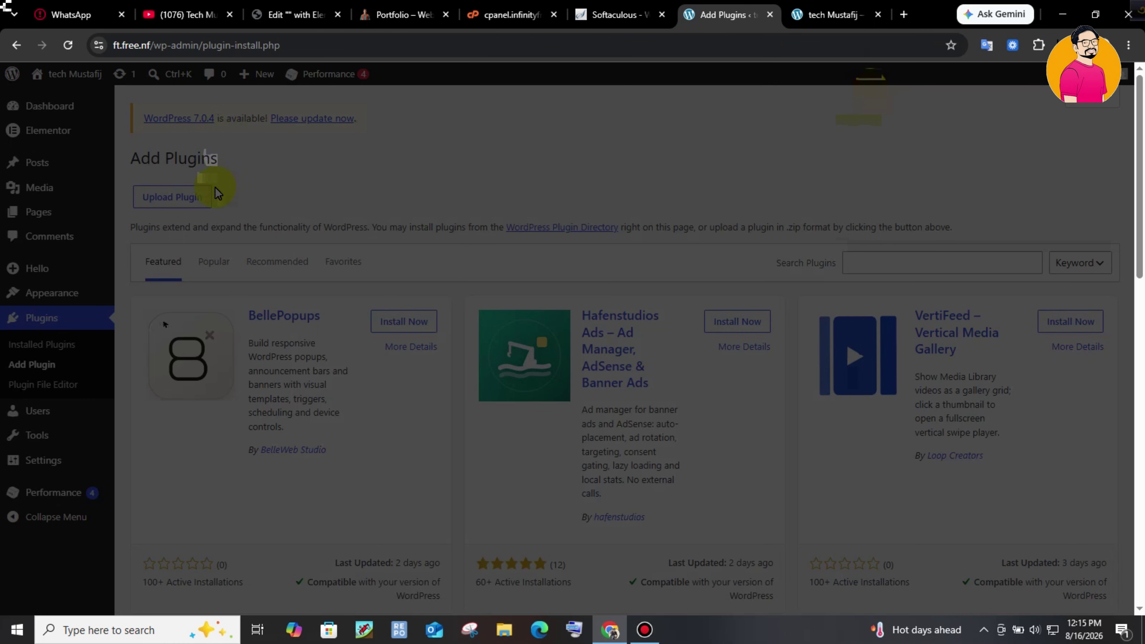
pyautogui.click(208, 195)
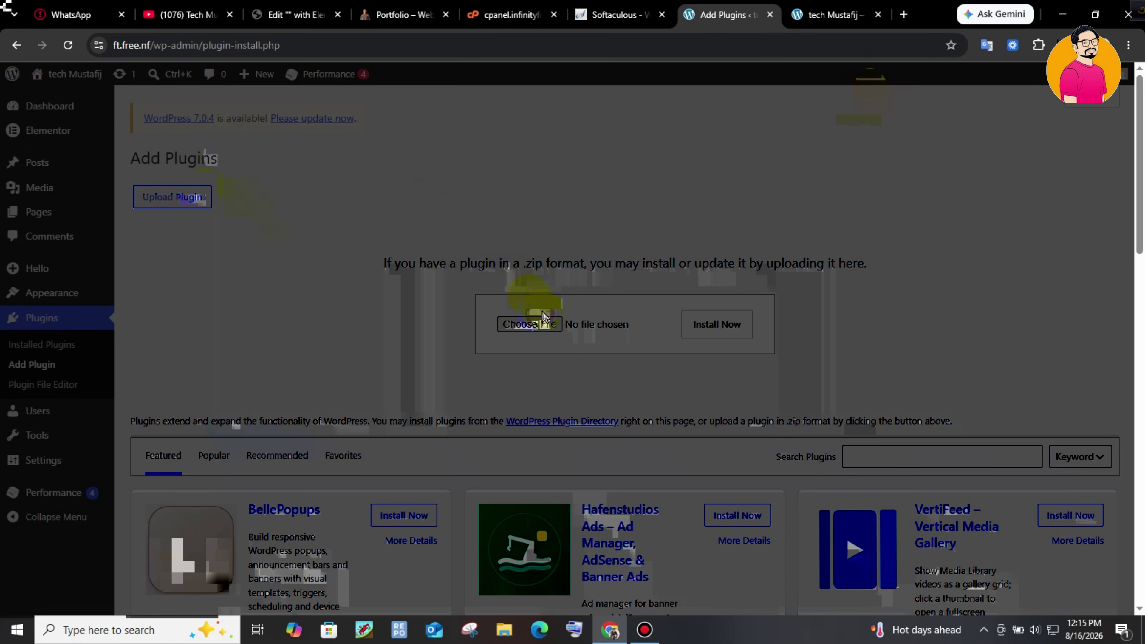
pyautogui.click(540, 321)
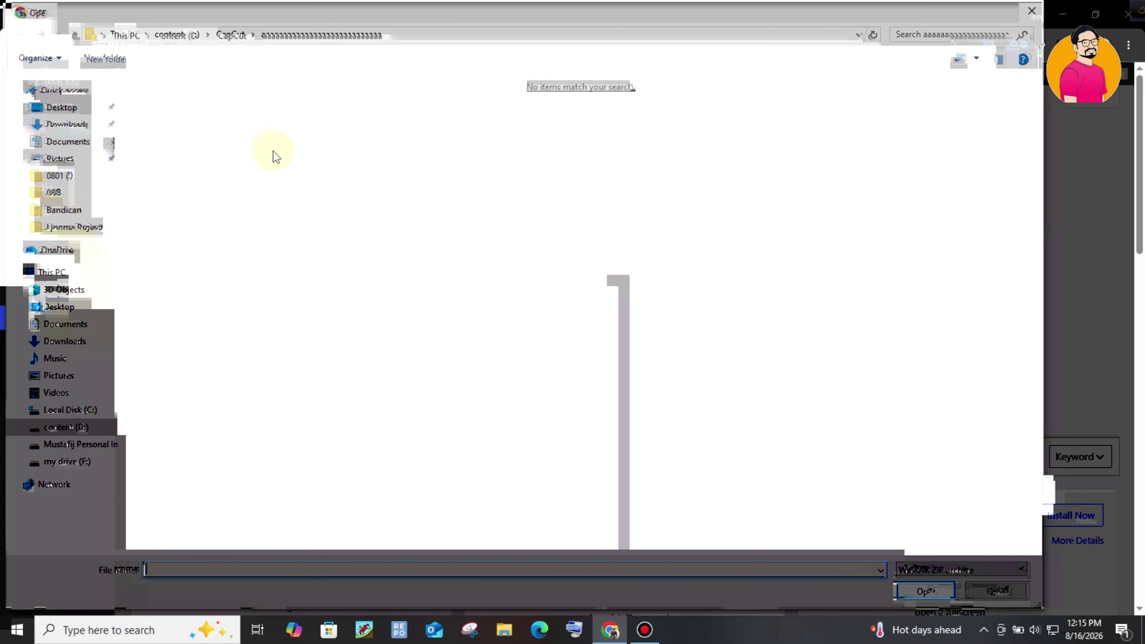
pyautogui.click(66, 124)
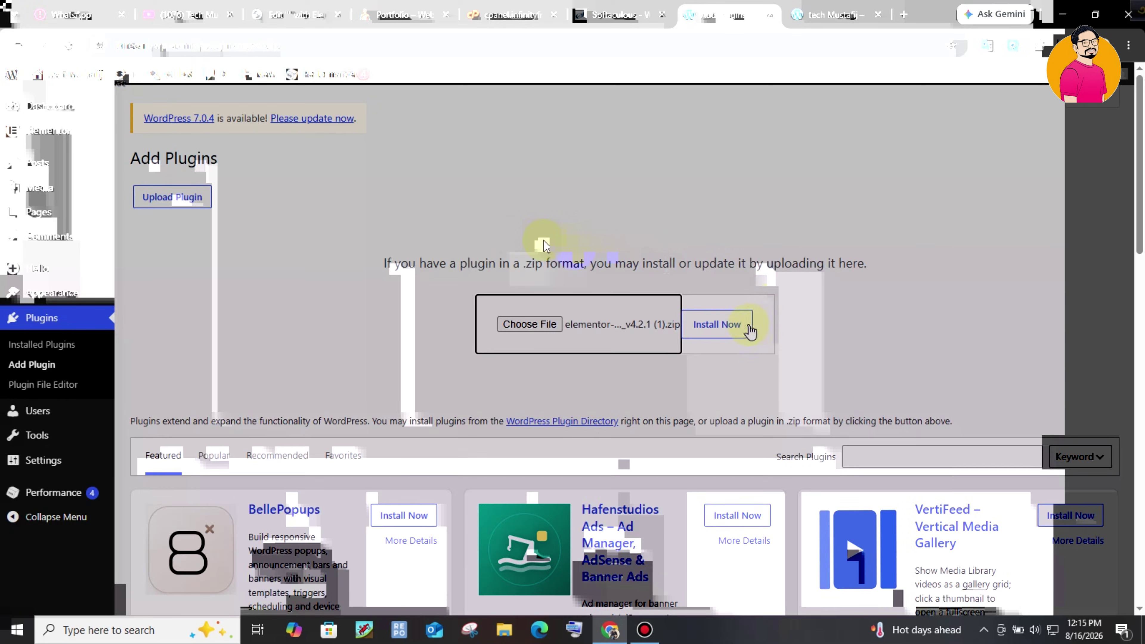
pyautogui.click(739, 326)
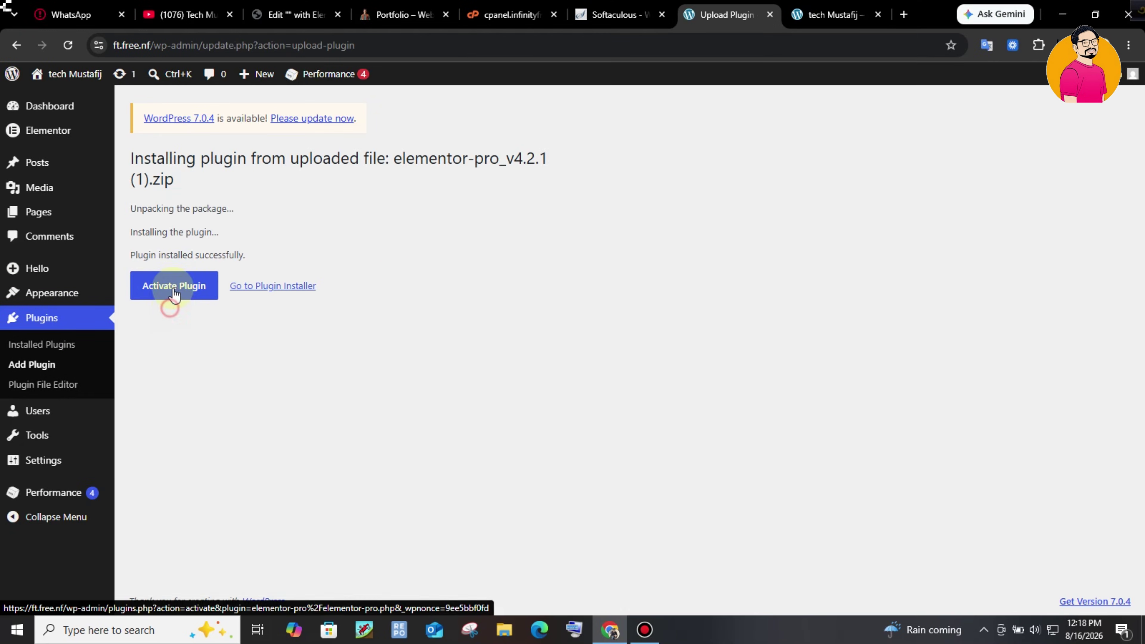
pyautogui.click(168, 294)
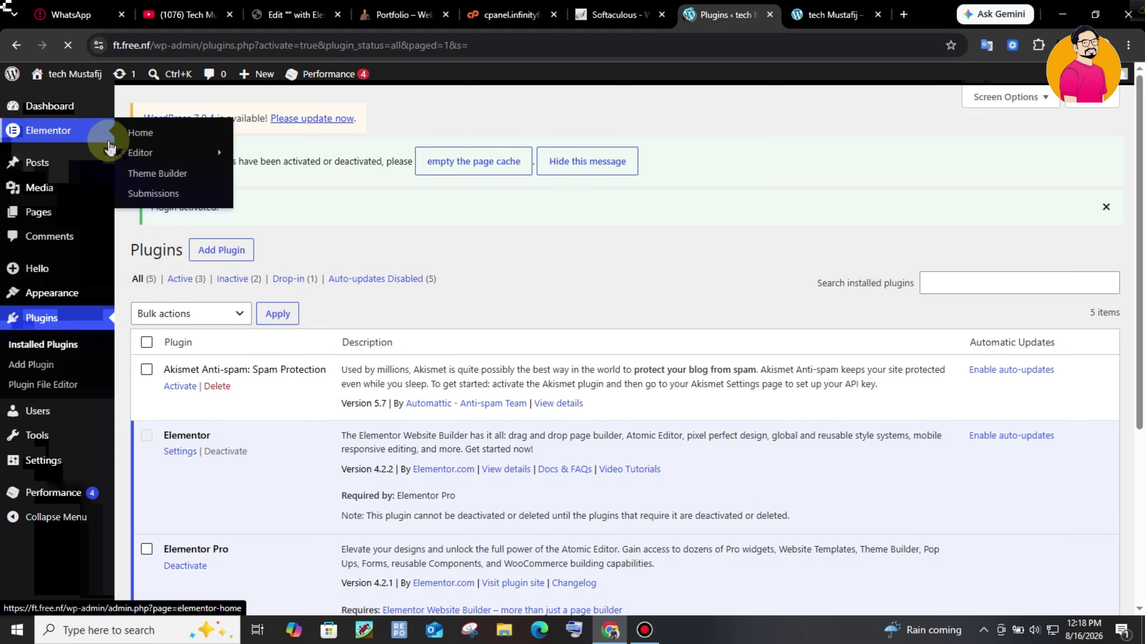
# - In the Theme Builder, create a new Header template from the Header card
pyautogui.click(206, 262)
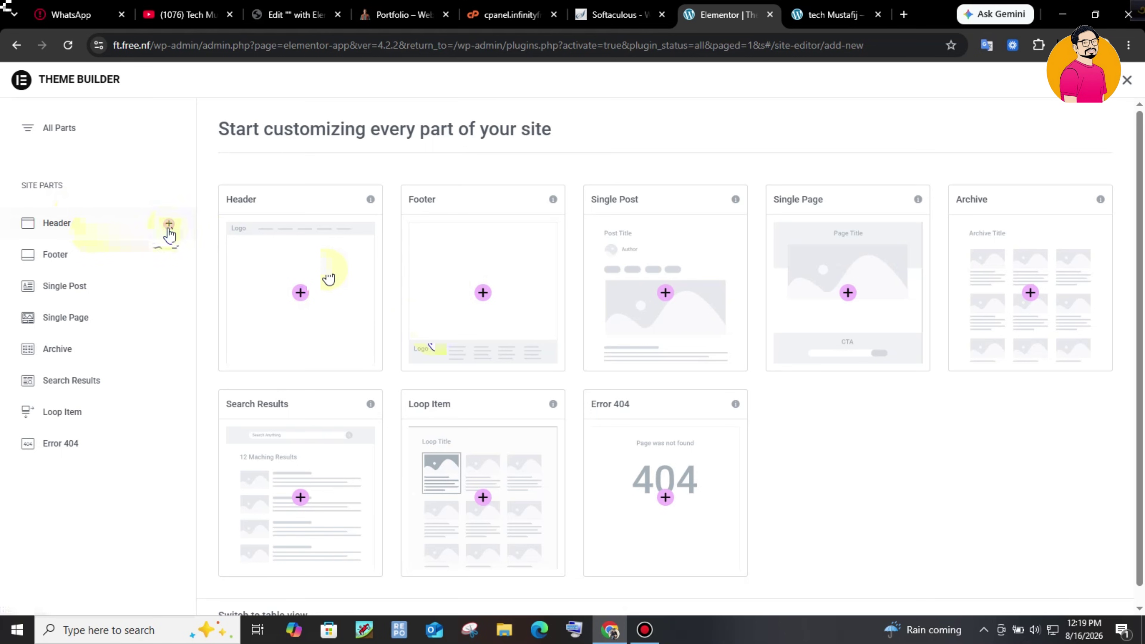
pyautogui.click(300, 305)
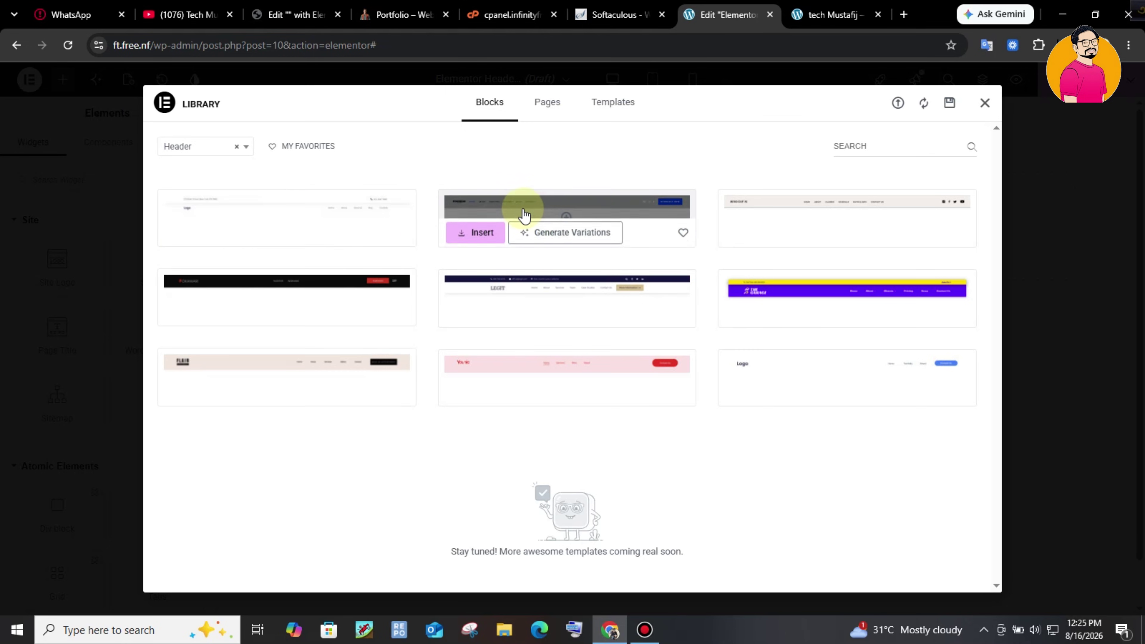
# - Browse the ready-made header blocks, check the live site, then close the block library empty-handed
pyautogui.moveTo(793, 220)
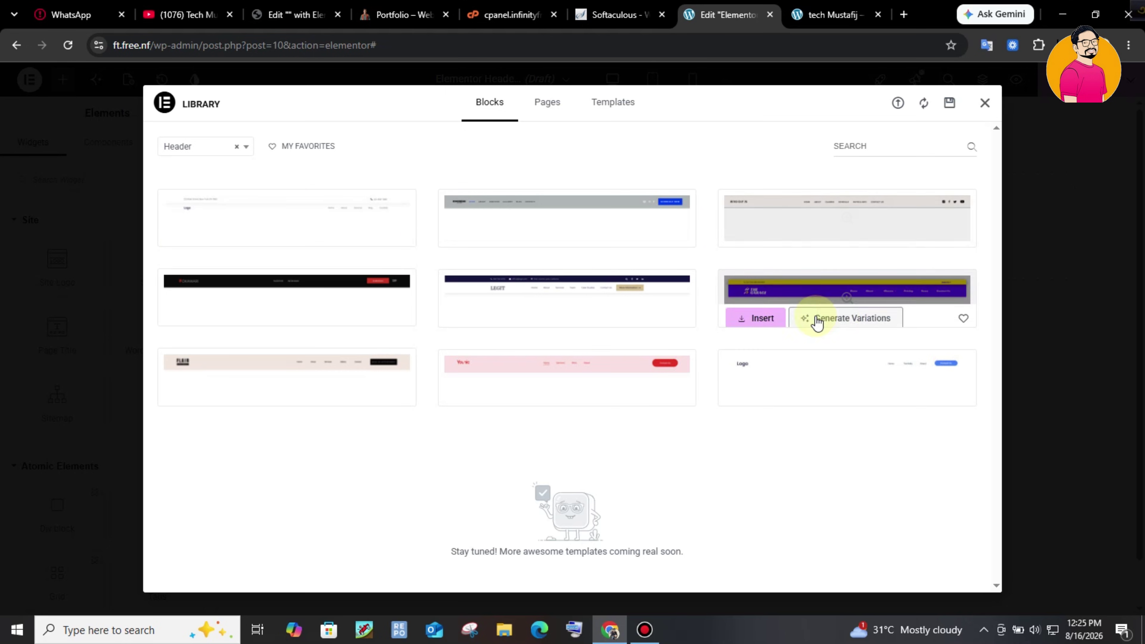
pyautogui.moveTo(512, 294)
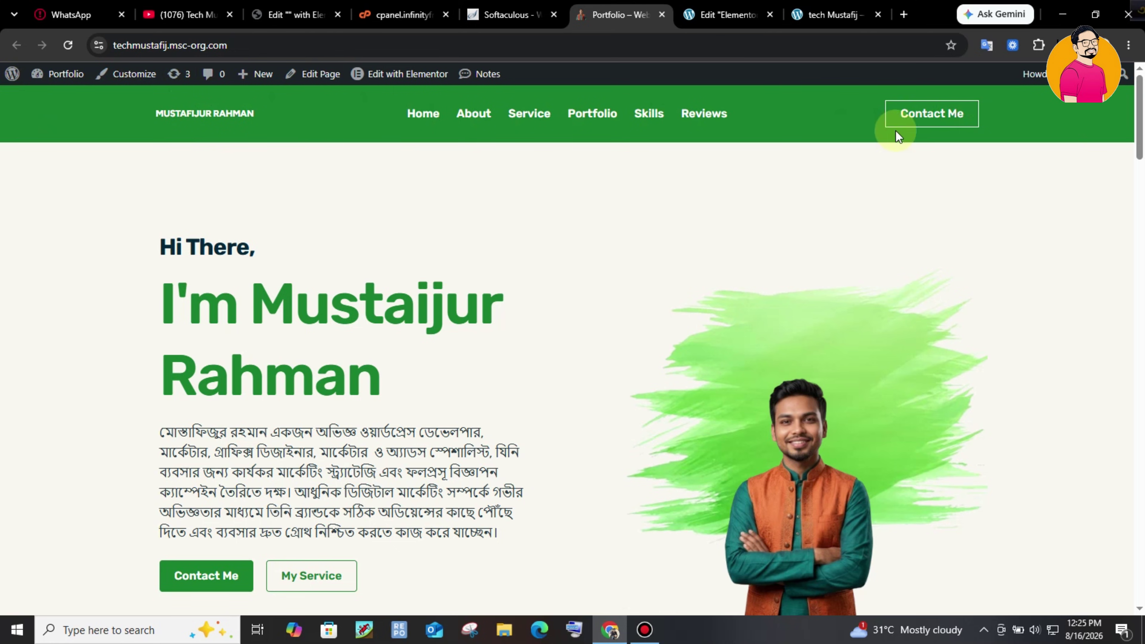
pyautogui.click(726, 7)
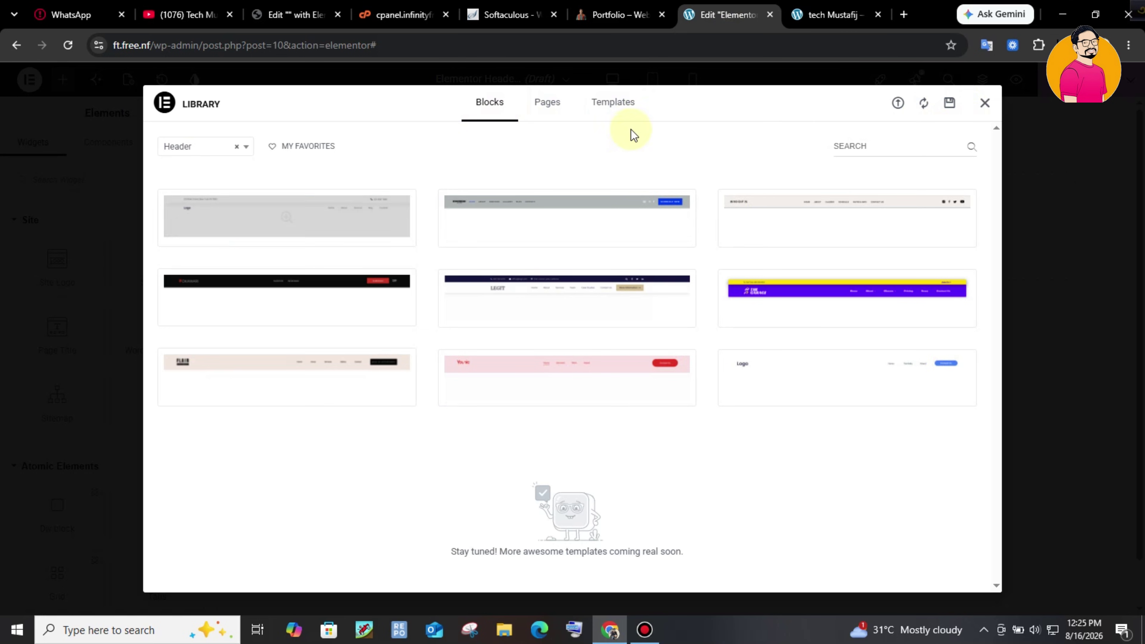
pyautogui.click(983, 103)
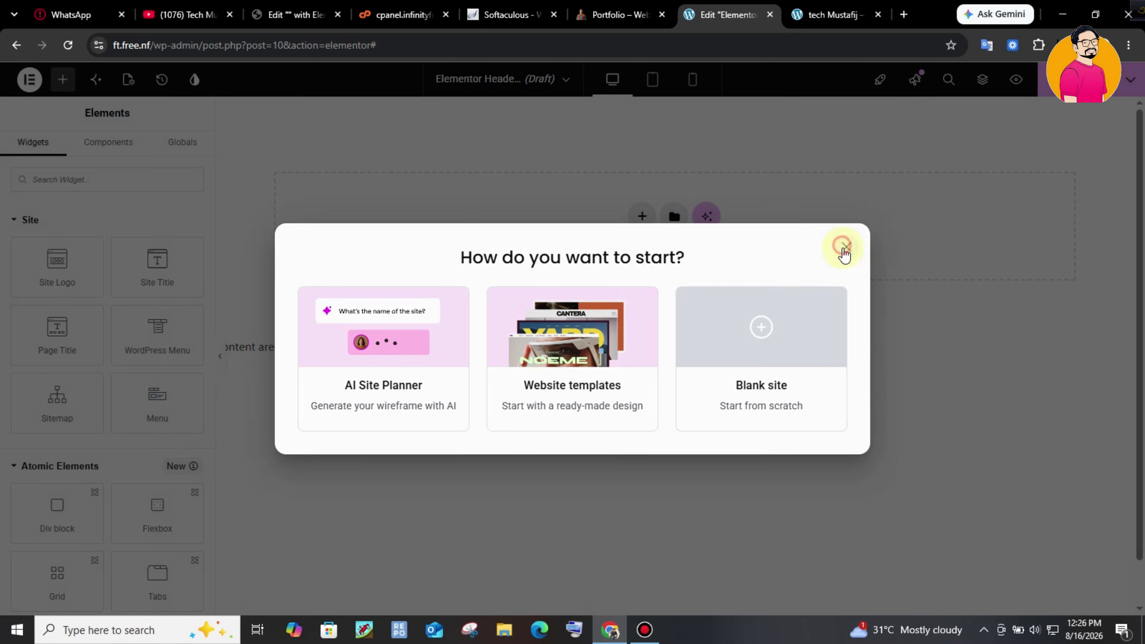
# - Dismiss the start prompt and add a single-column Flexbox container to the header
pyautogui.click(841, 247)
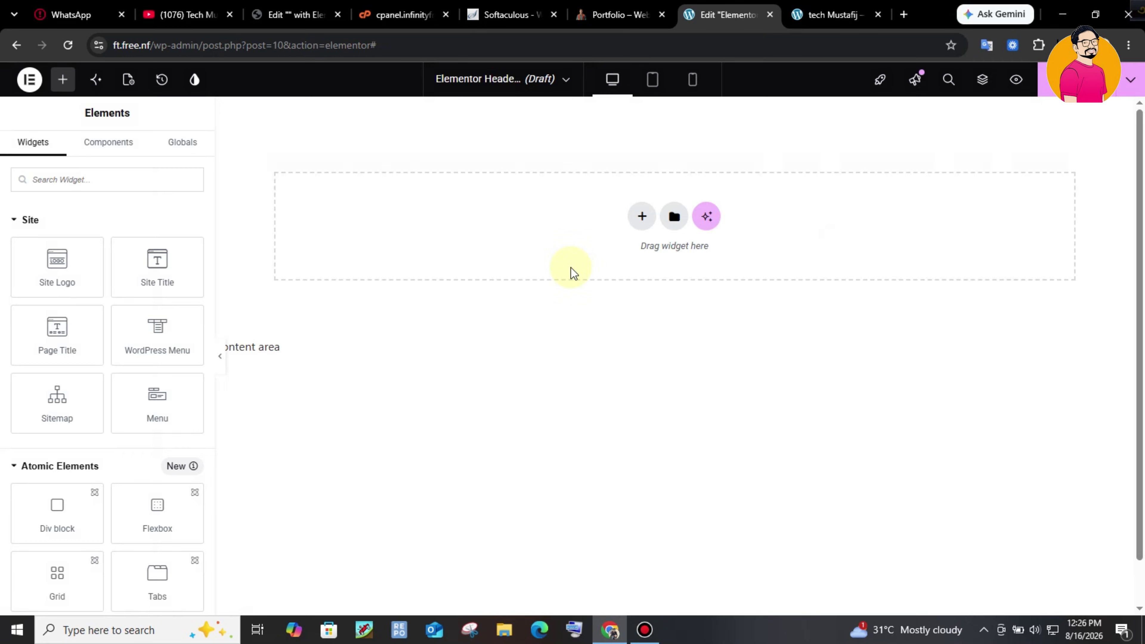
pyautogui.click(642, 224)
pyautogui.click(631, 268)
pyautogui.click(492, 251)
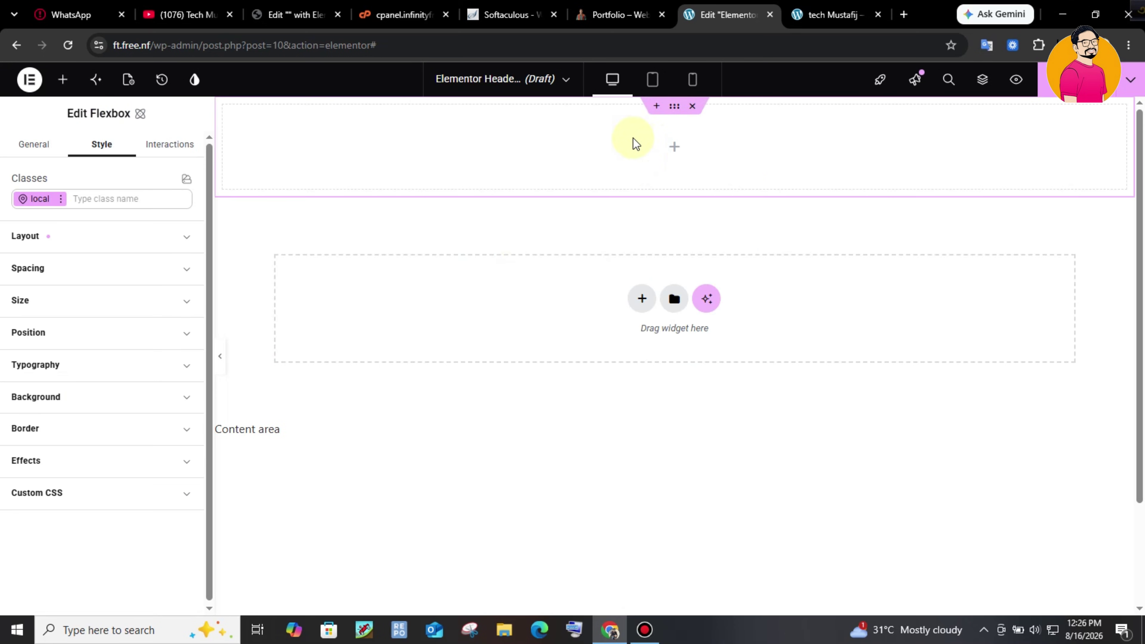
# - Sample the green of the live portfolio site's header bar with a colour picker
pyautogui.click(640, 13)
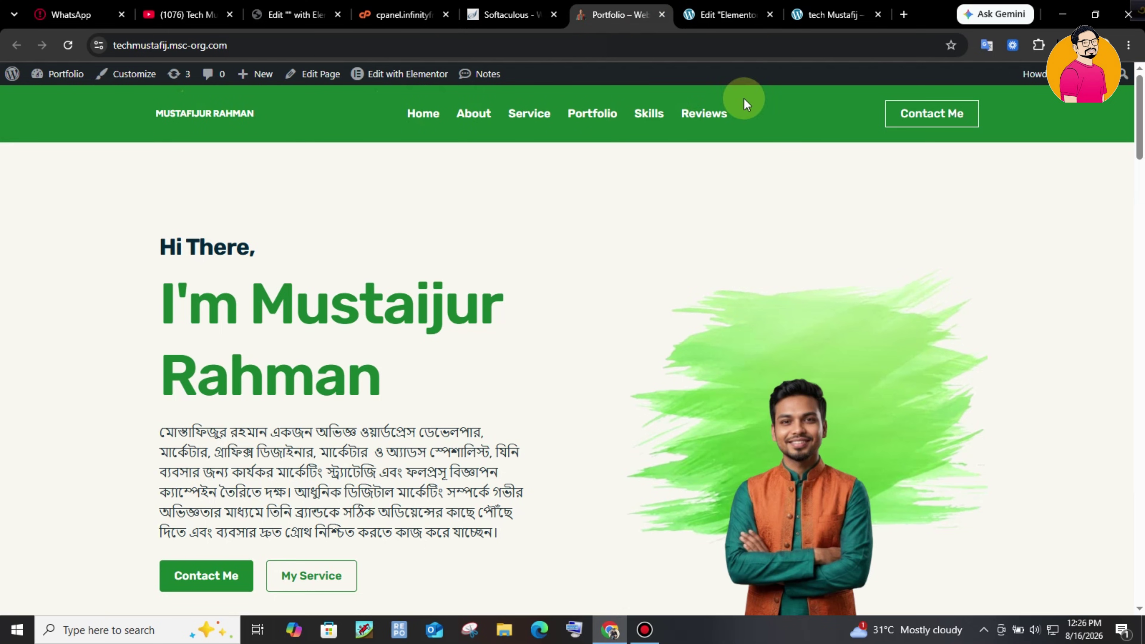
pyautogui.click(794, 121)
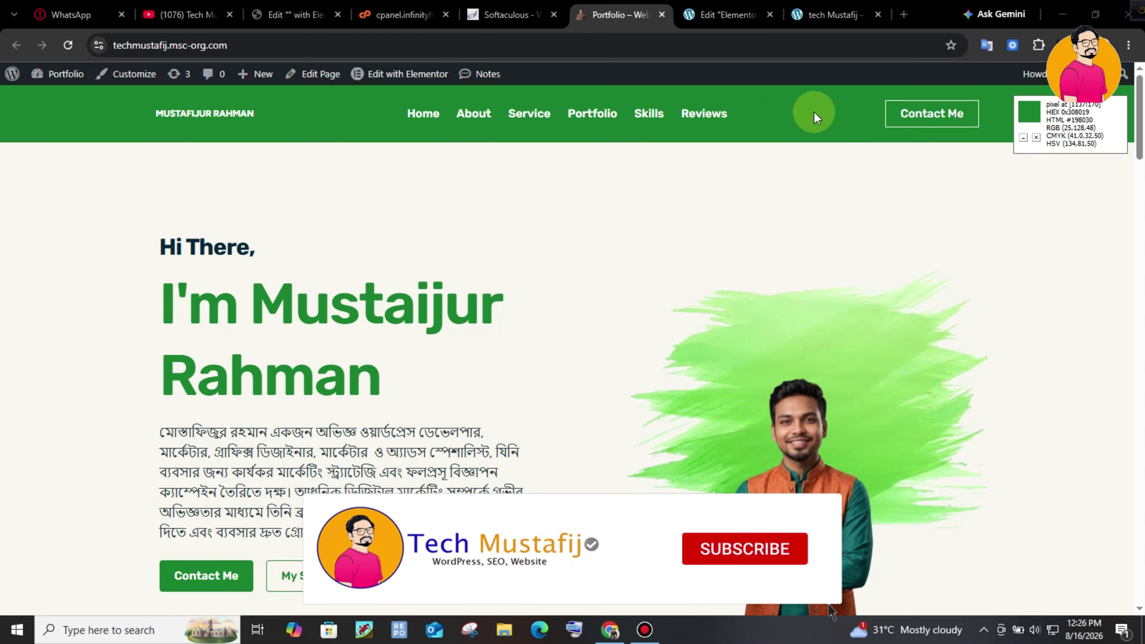
pyautogui.click(727, 11)
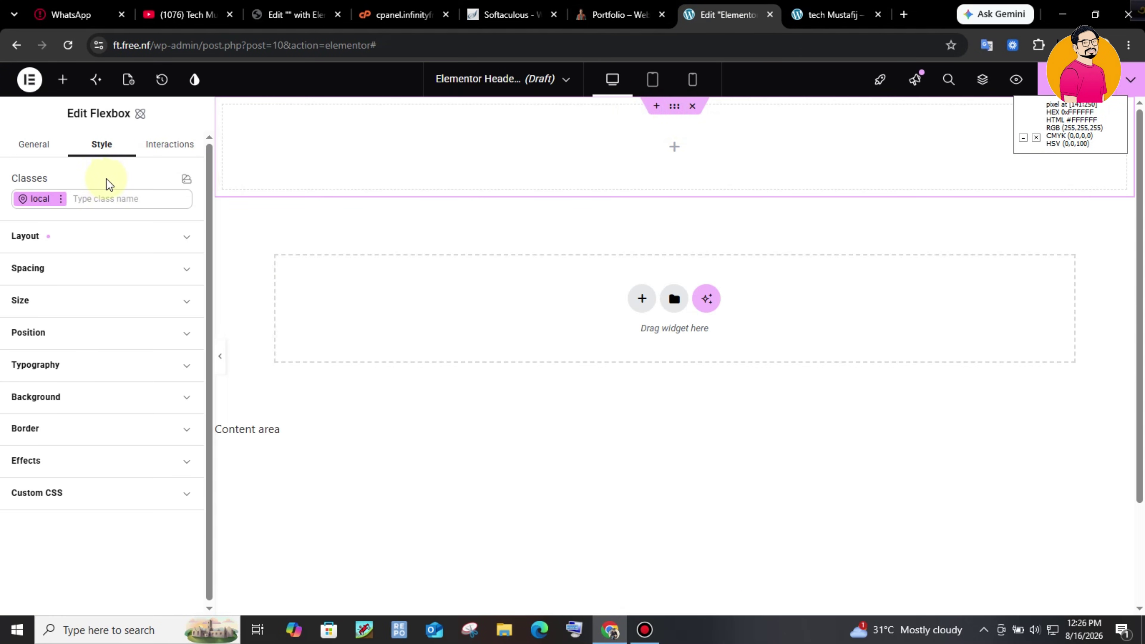
# - Paste #198030 into the Flexbox container's Style > Background colour HEX field
pyautogui.click(135, 400)
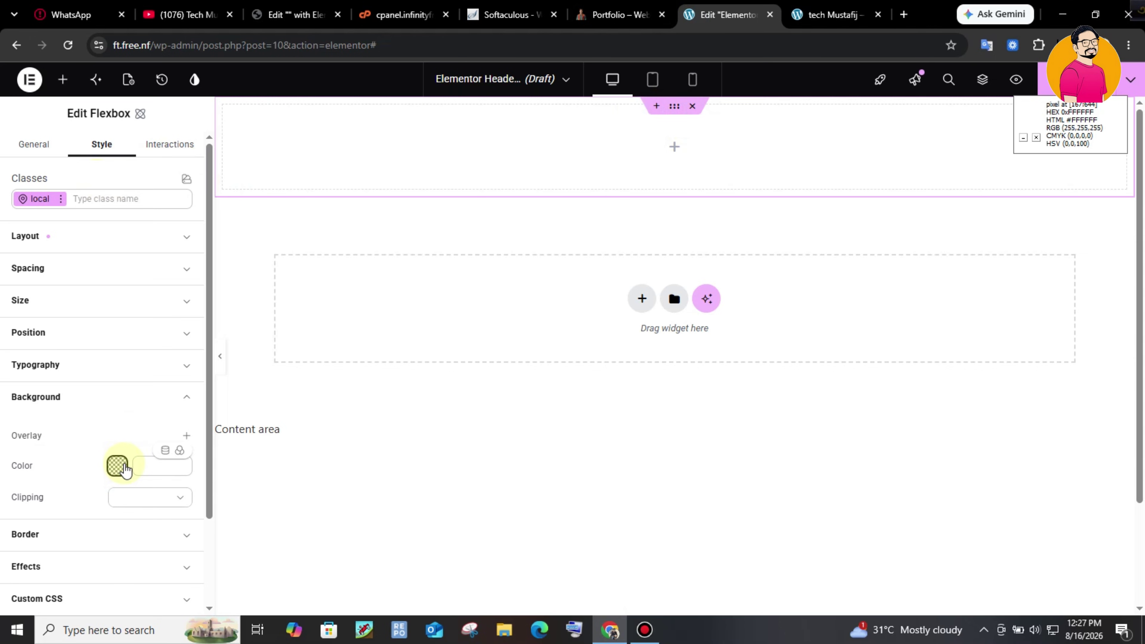
pyautogui.click(139, 463)
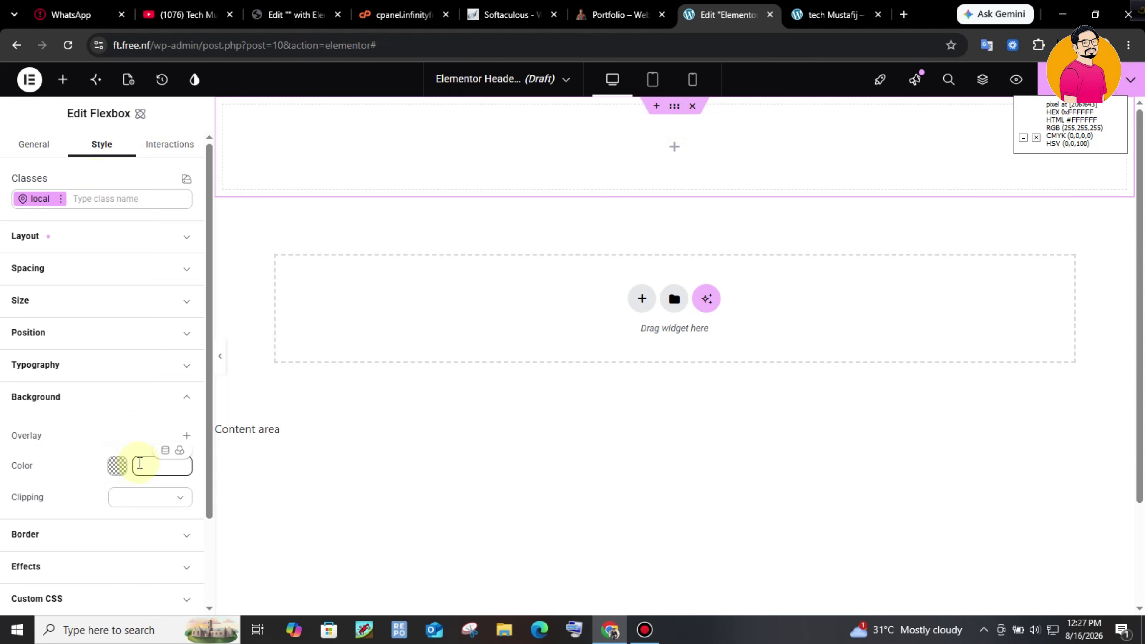
pyautogui.click(117, 466)
pyautogui.click(220, 573)
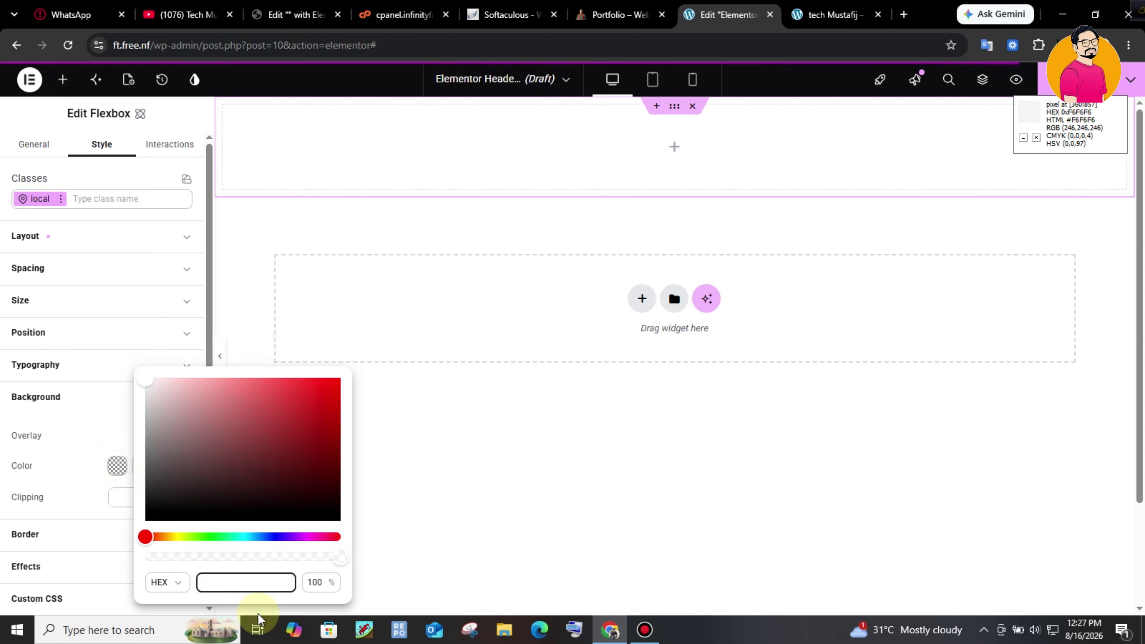
pyautogui.click(230, 584)
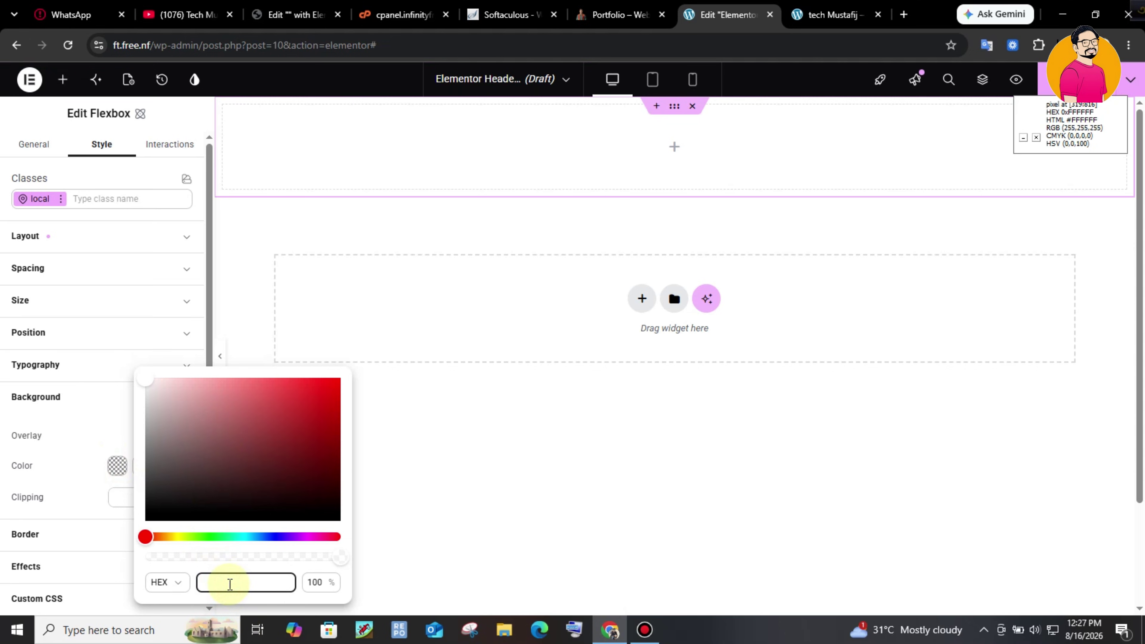
pyautogui.write('#198030')
pyautogui.click(264, 581)
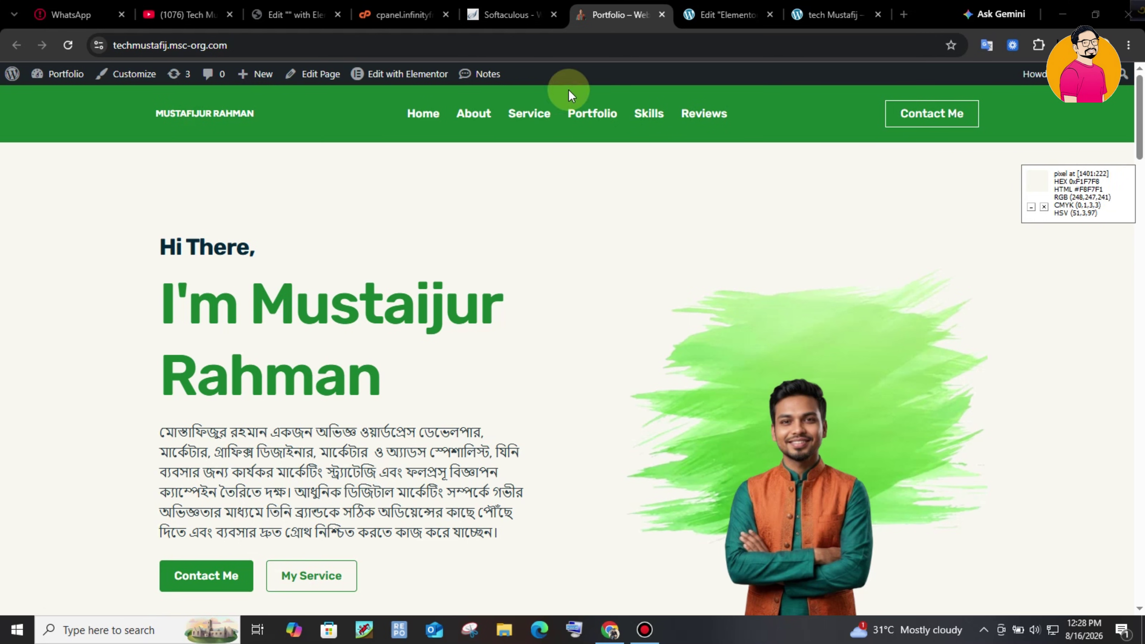
# - Drag a Container, found by searching 'con', into the green Flexbox and show the Structure tree
pyautogui.click(689, 6)
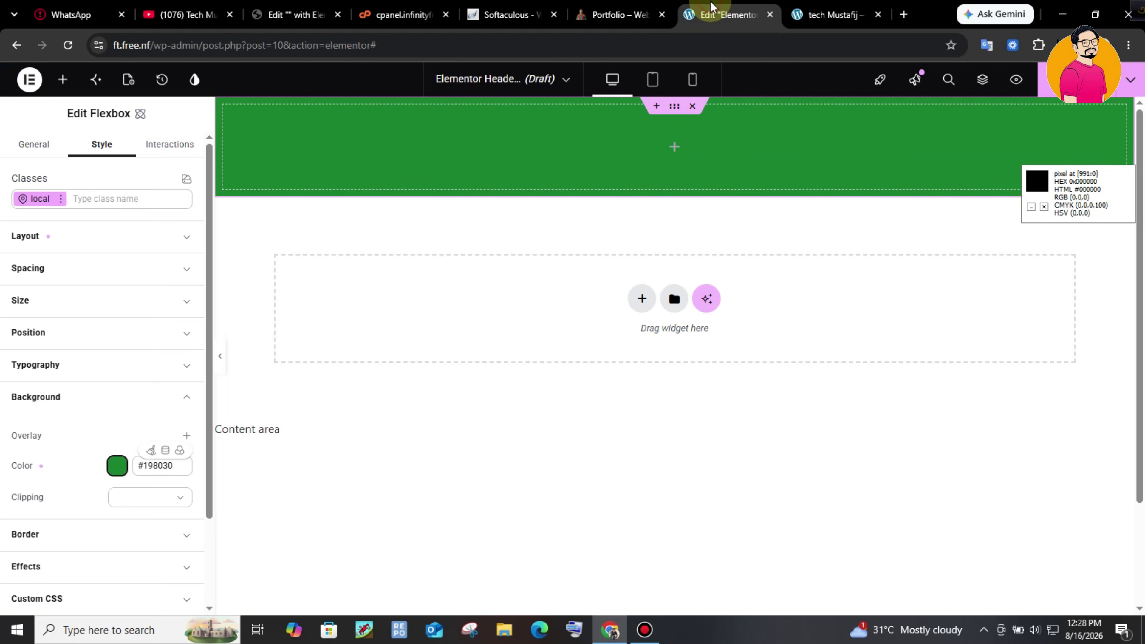
pyautogui.click(675, 148)
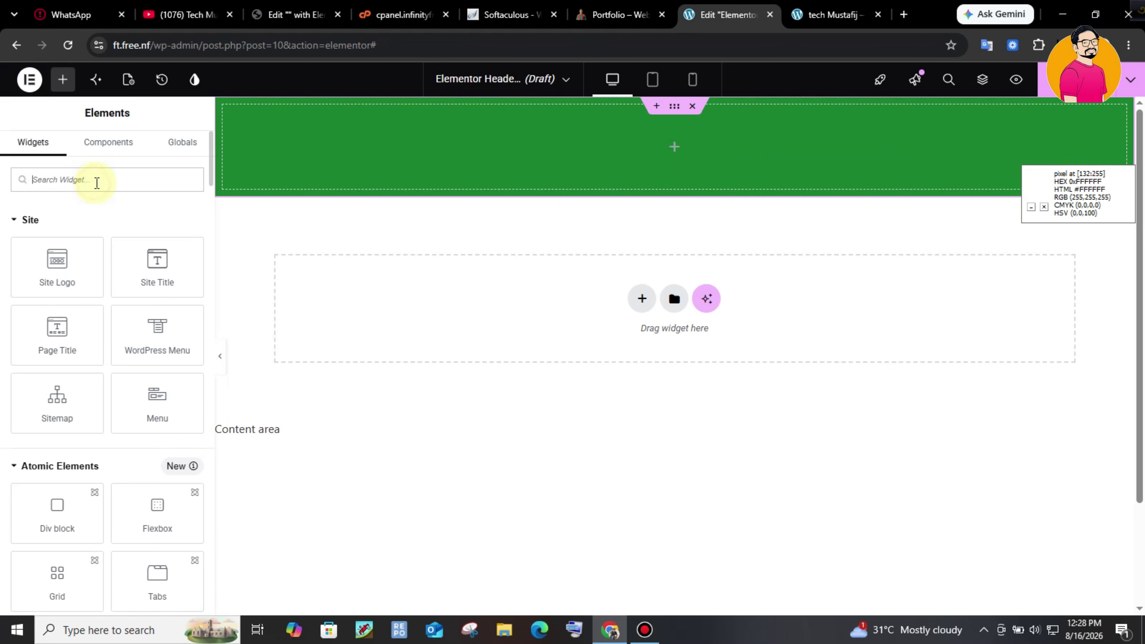
pyautogui.write('con')
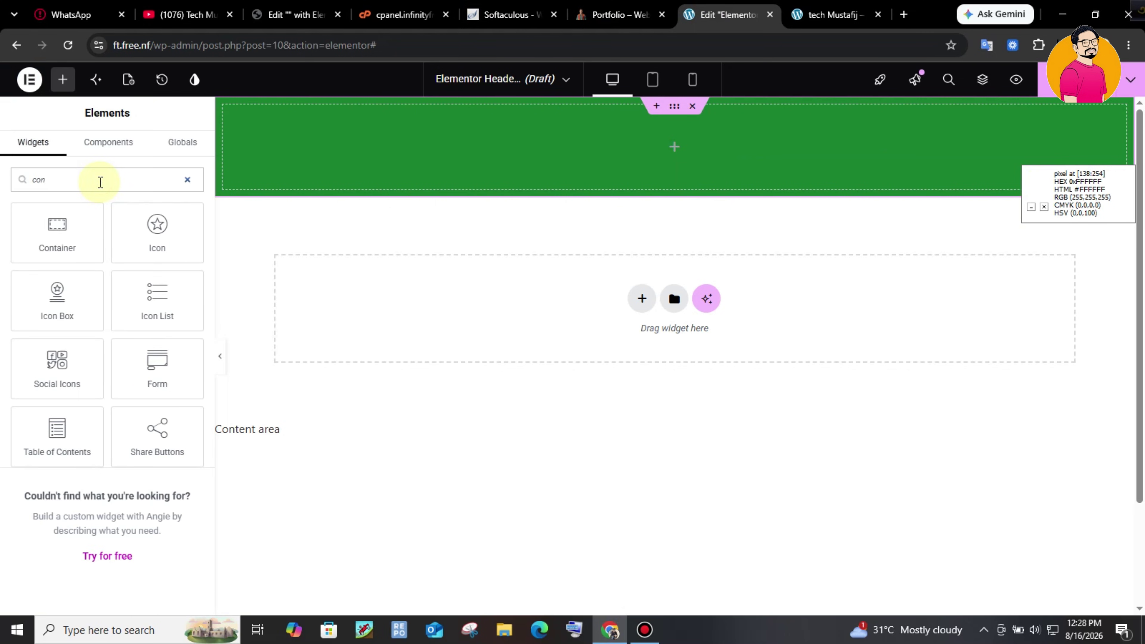
pyautogui.moveTo(79, 227); pyautogui.dragTo(759, 164)
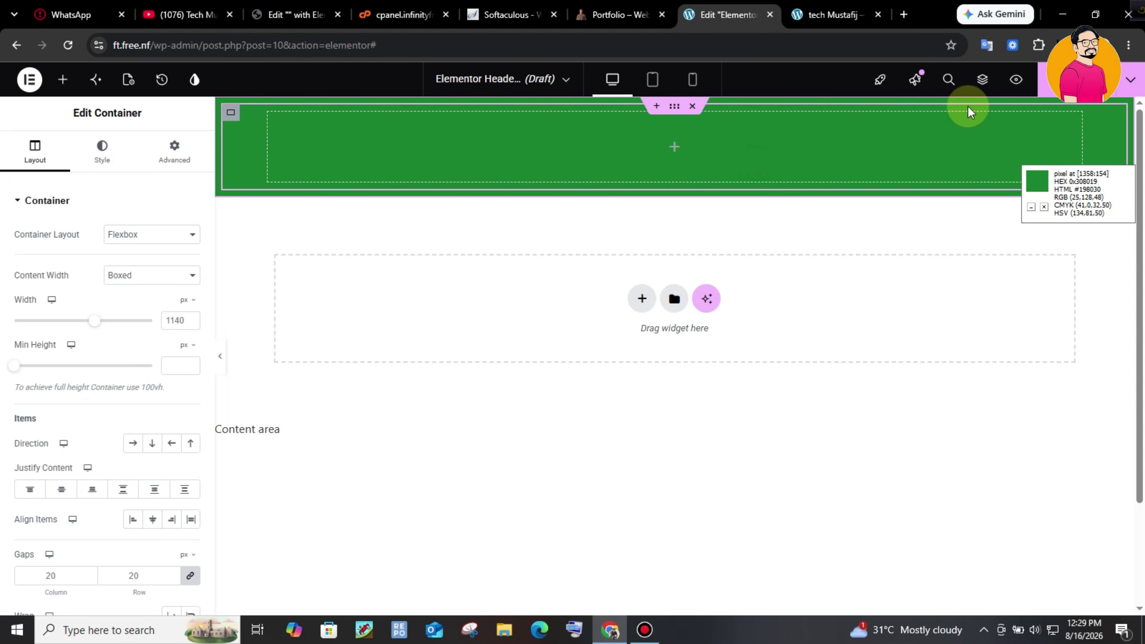
pyautogui.click(987, 86)
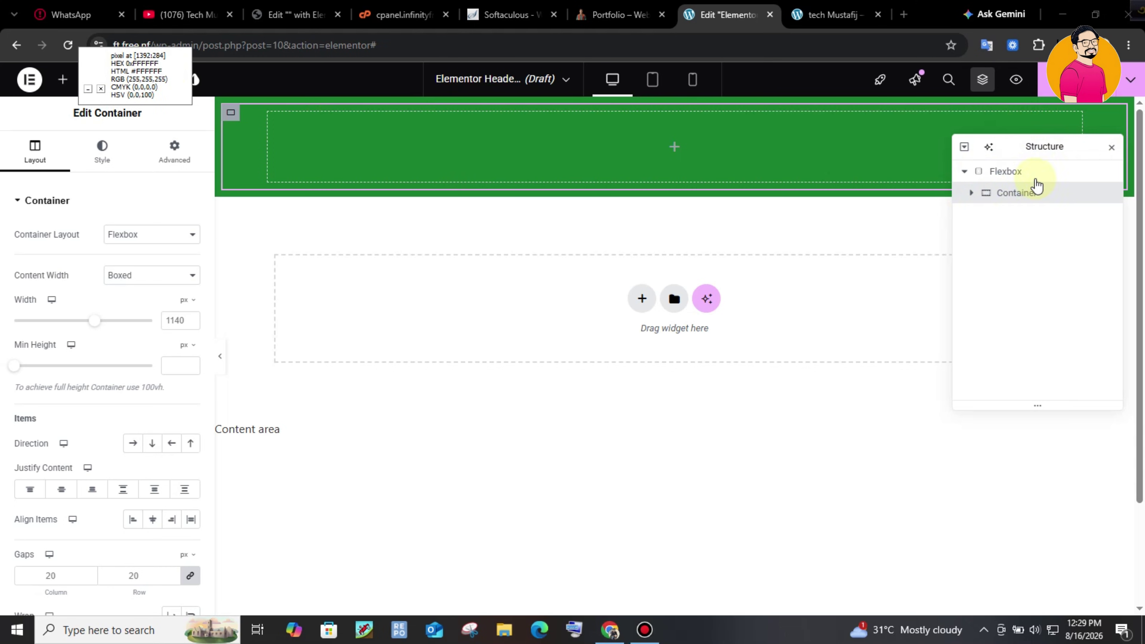
# - Duplicate the inner Container twice so the green section holds three
pyautogui.rightClick(1009, 194)
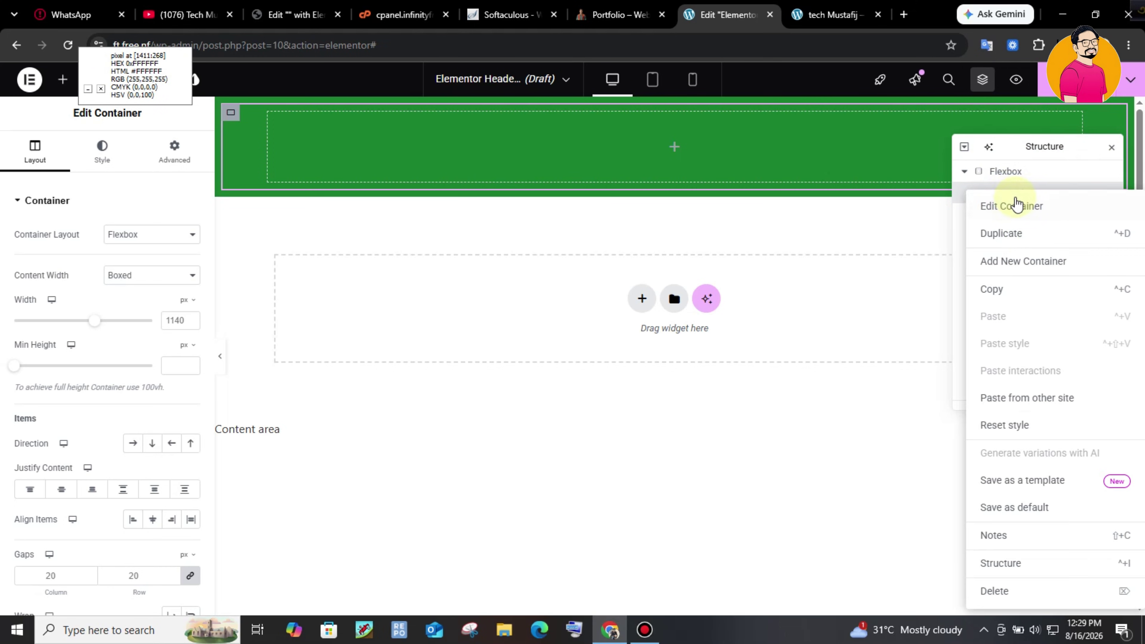
pyautogui.click(1004, 233)
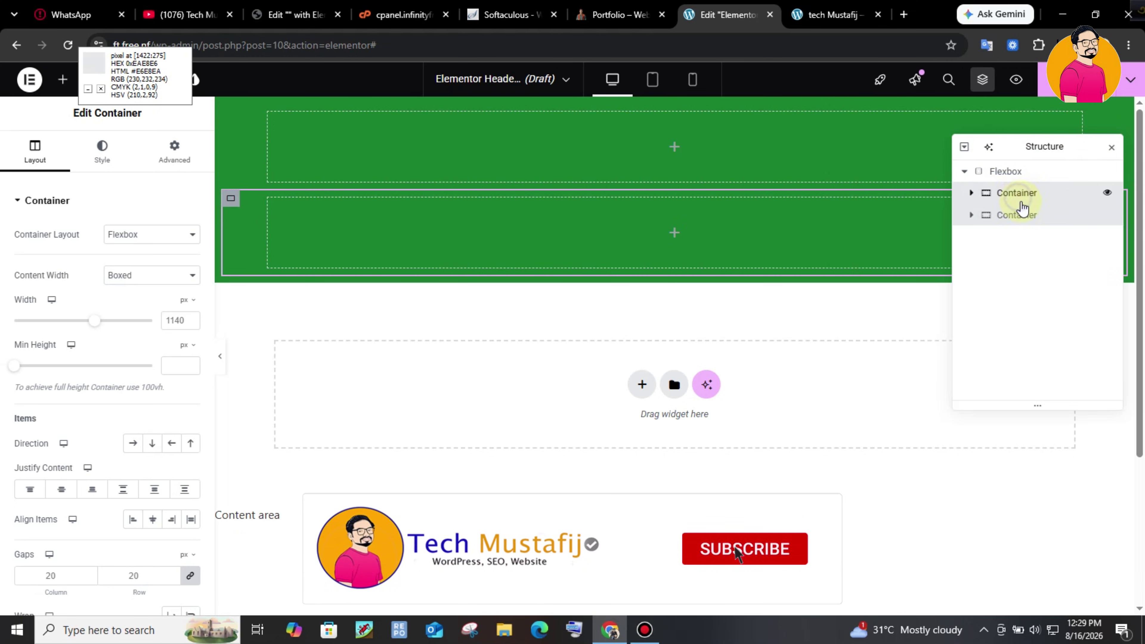
pyautogui.rightClick(1017, 196)
pyautogui.click(1026, 244)
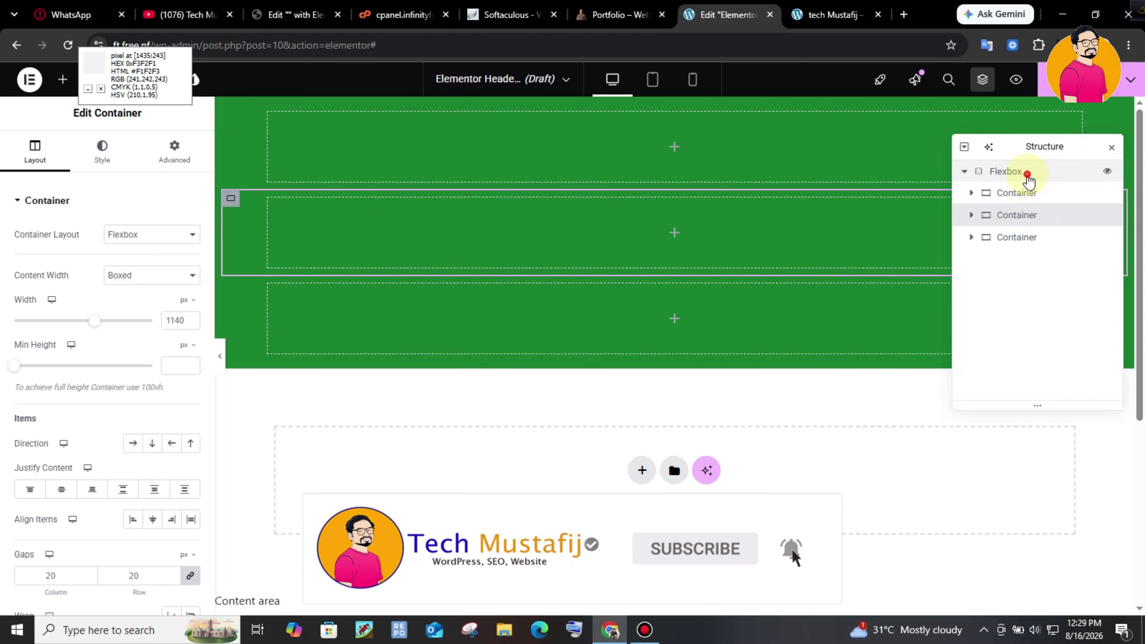
# - Set the parent Flexbox's Layout direction to Row so the containers sit side by side
pyautogui.click(1014, 173)
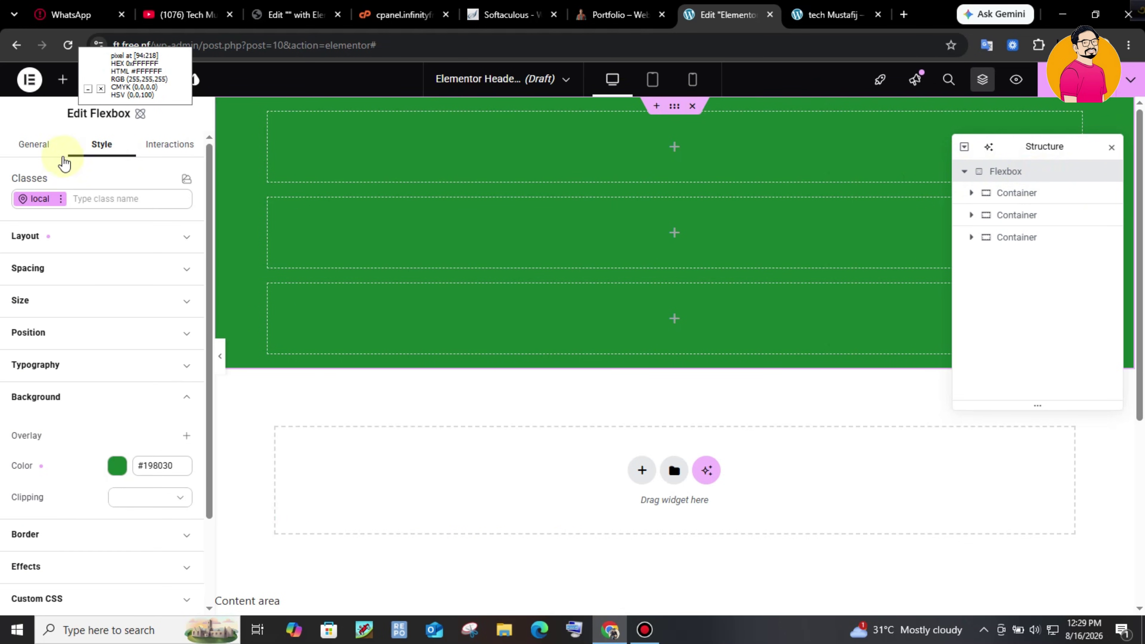
pyautogui.click(34, 145)
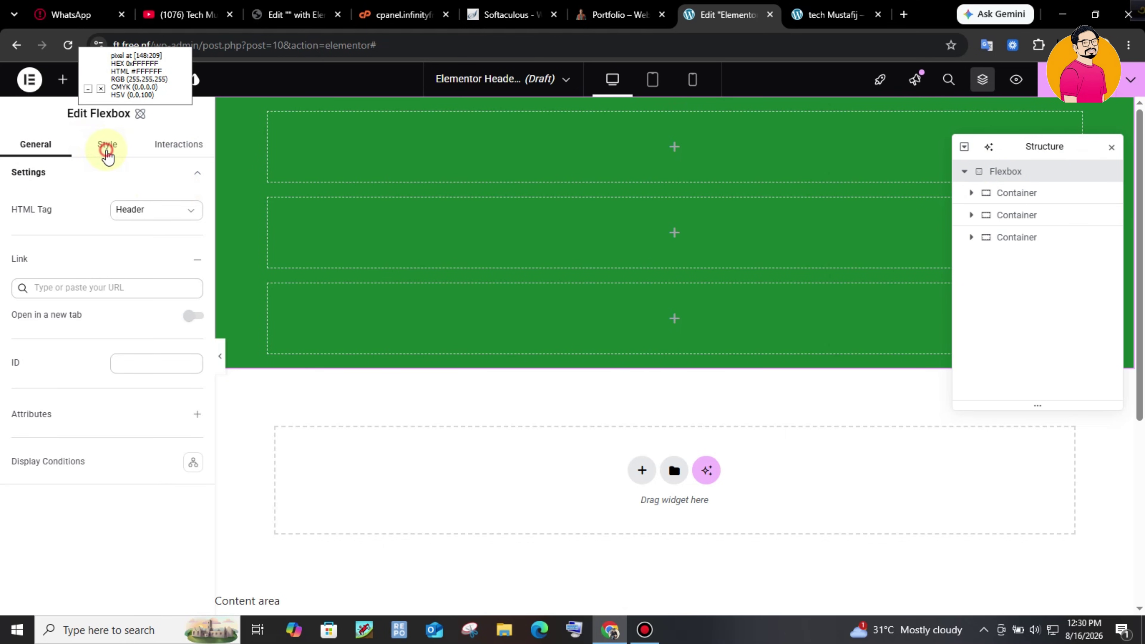
pyautogui.click(107, 148)
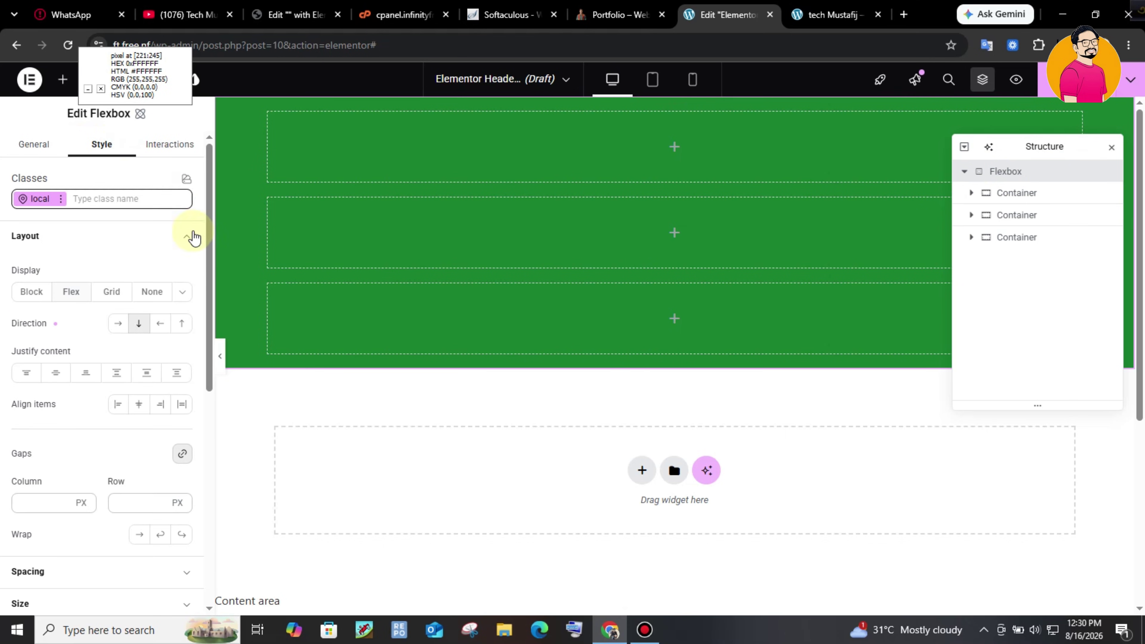
pyautogui.click(119, 323)
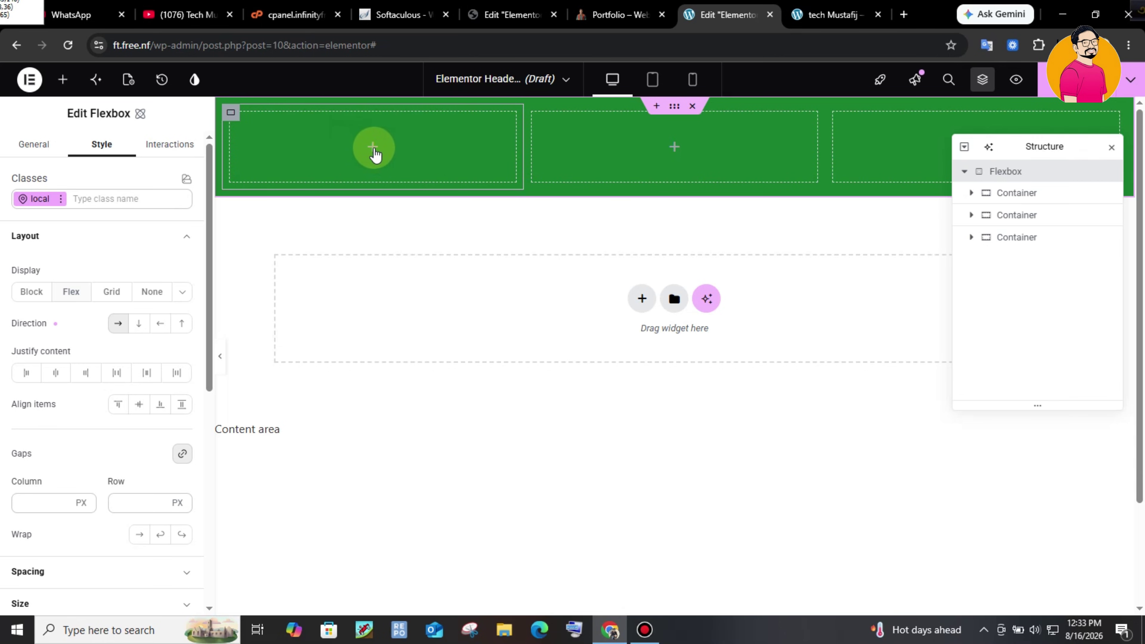
# - Place a Heading widget, searched as 'hea', in the first container
pyautogui.click(63, 79)
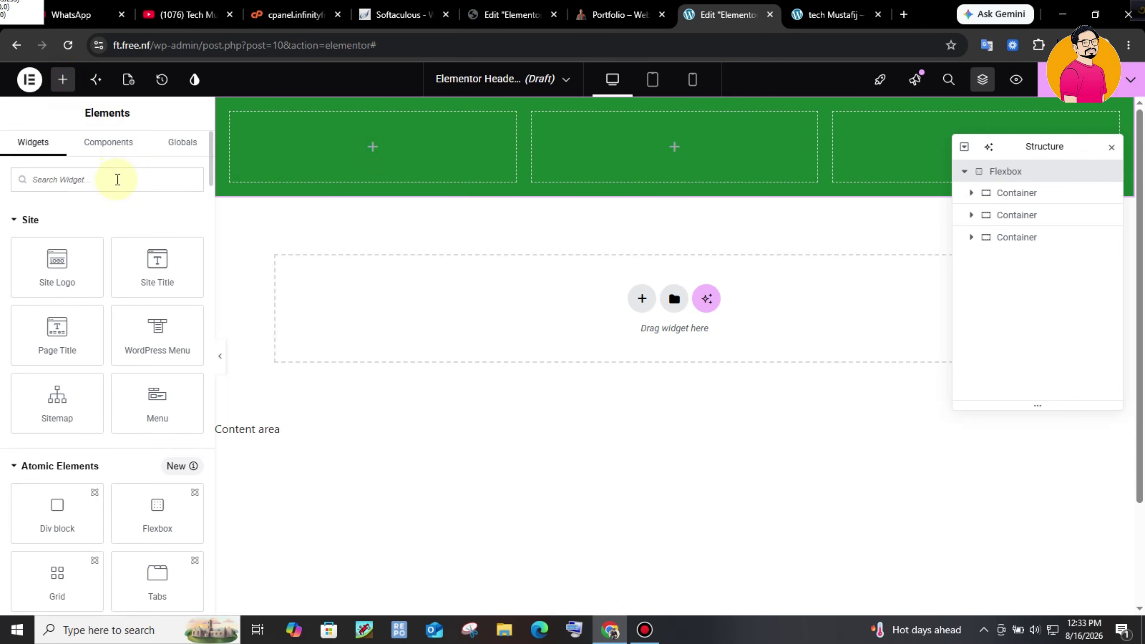
pyautogui.write('tit')
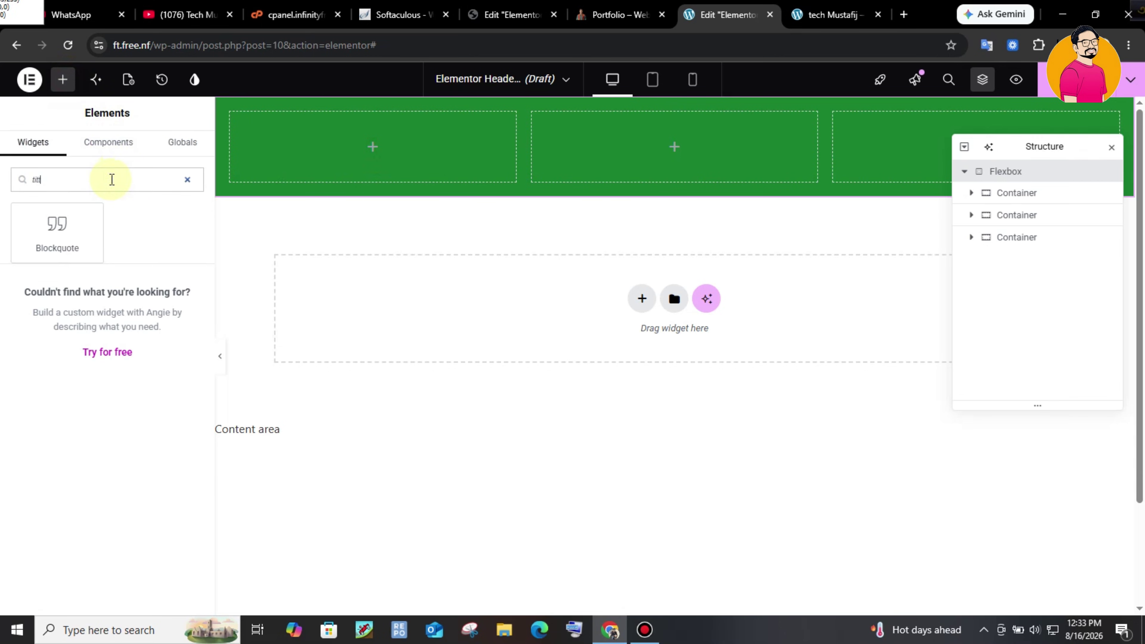
pyautogui.press('BackSpace')
pyautogui.press('BackSpace')
pyautogui.press('BackSpace')
pyautogui.write('hea')
pyautogui.moveTo(67, 226); pyautogui.dragTo(433, 155)
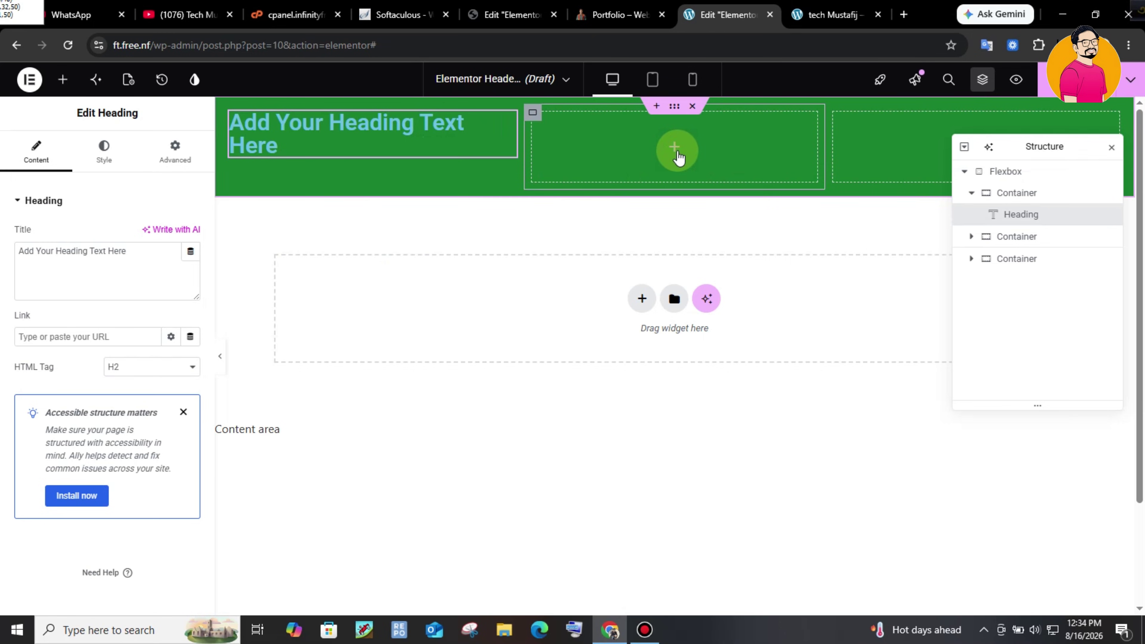
# - Add a WordPress Menu widget to the second container, checking the live site for reference
pyautogui.click(63, 80)
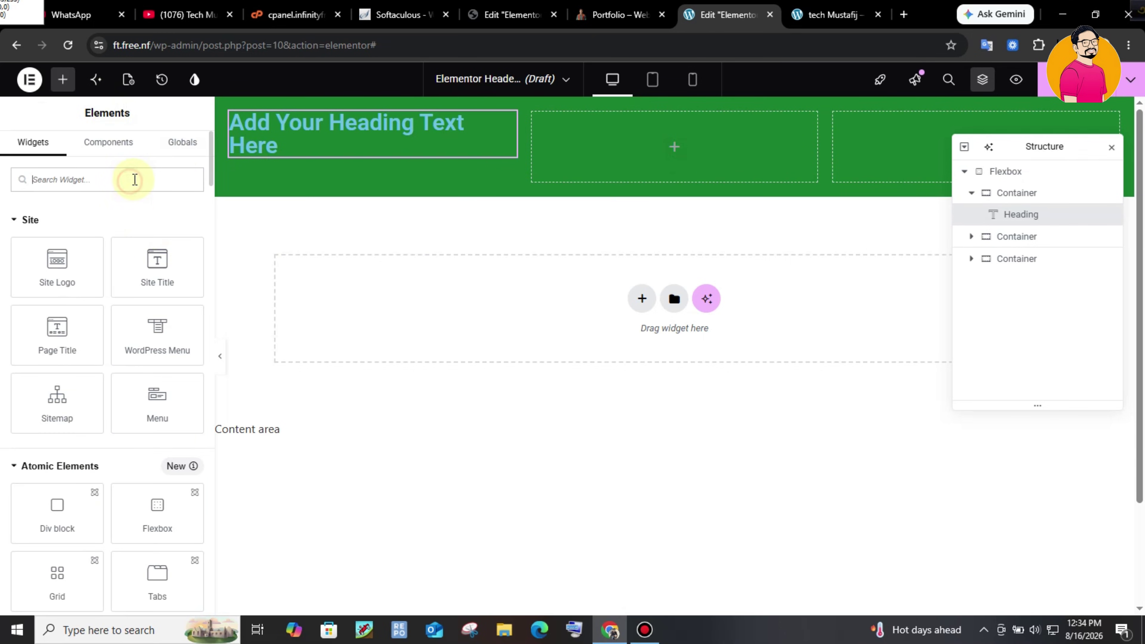
pyautogui.write('word')
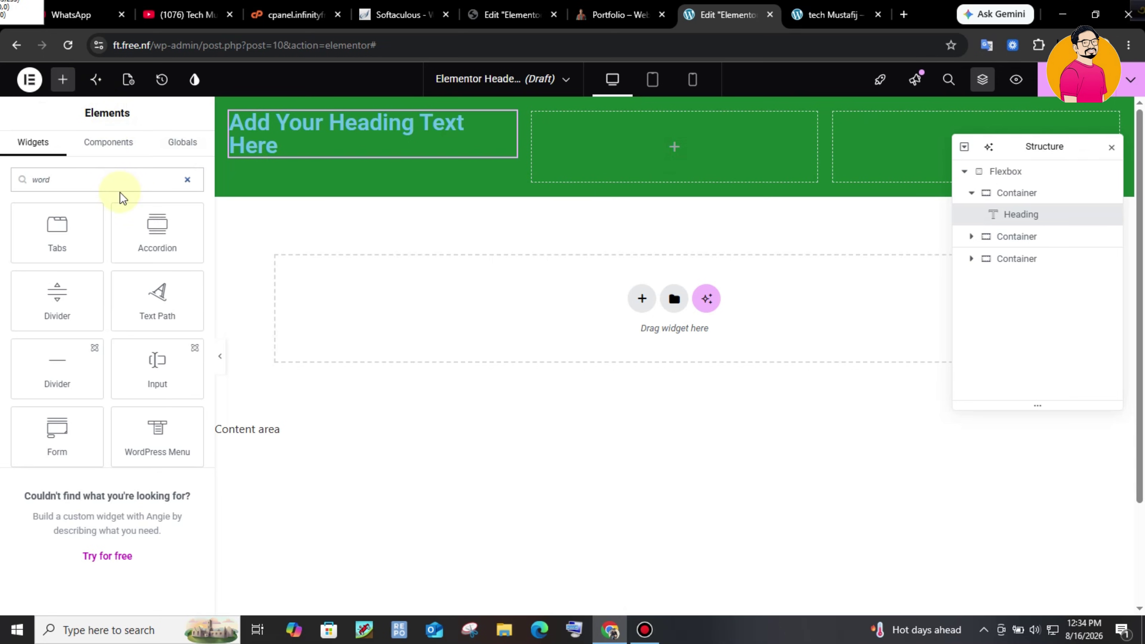
pyautogui.moveTo(157, 435); pyautogui.dragTo(670, 148)
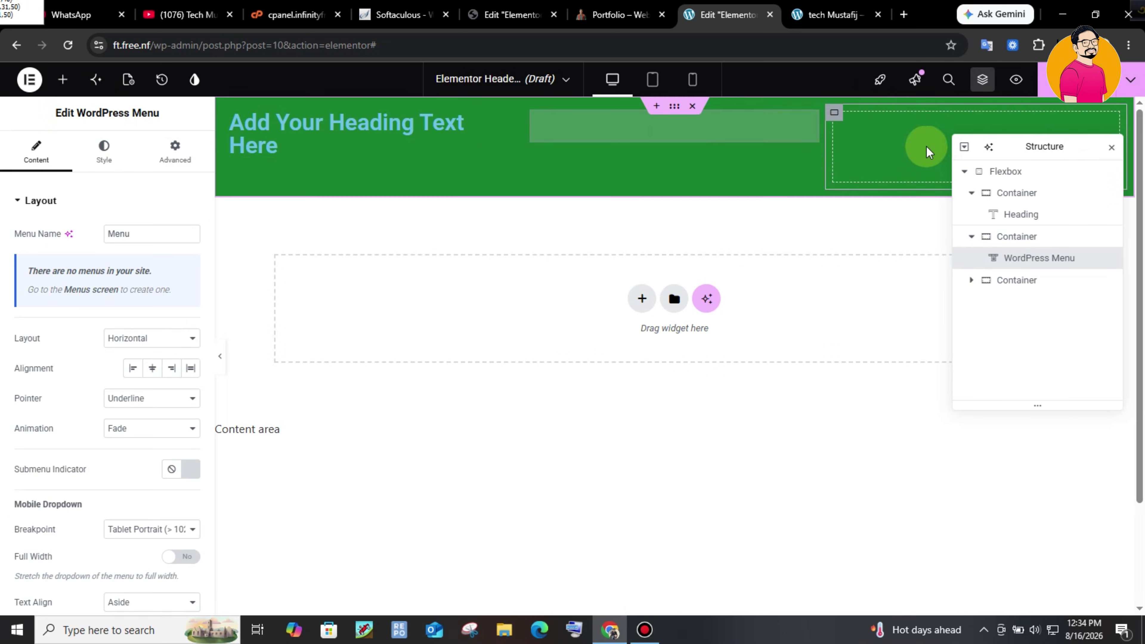
pyautogui.hotkey('ctrl', 'shift', 'Tab')
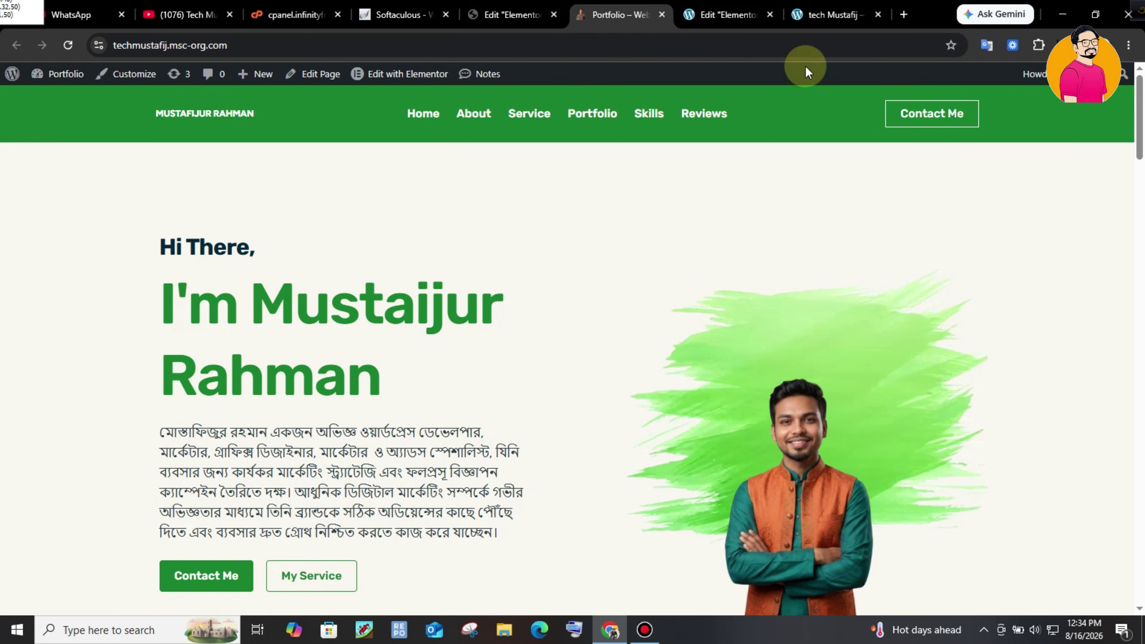
pyautogui.hotkey('ctrl', 'Tab')
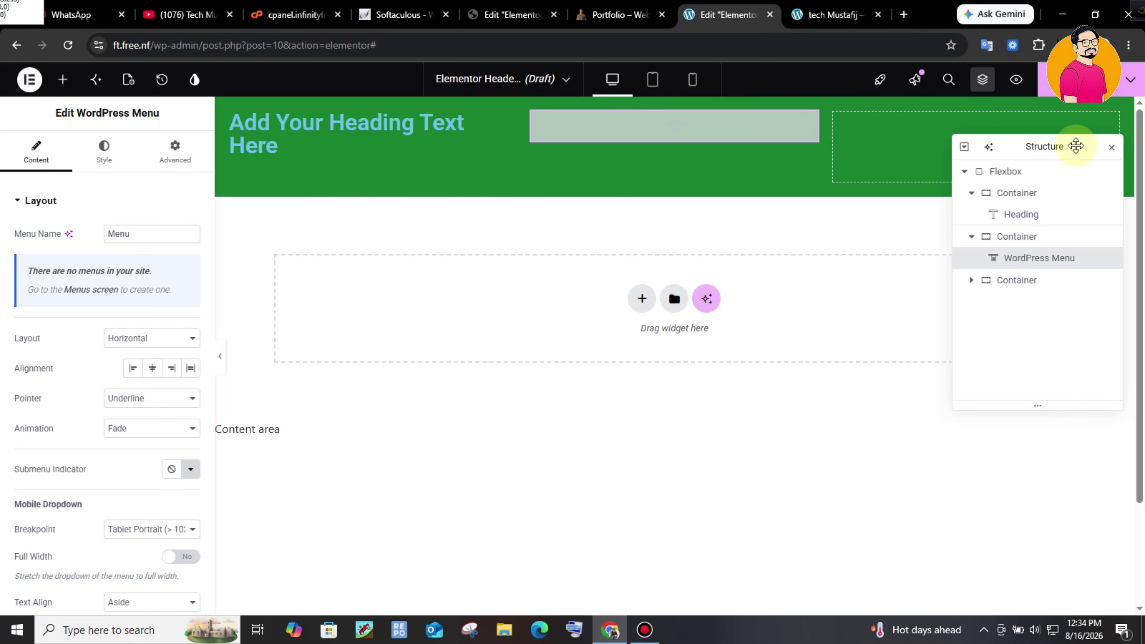
pyautogui.moveTo(1082, 144); pyautogui.dragTo(1096, 209)
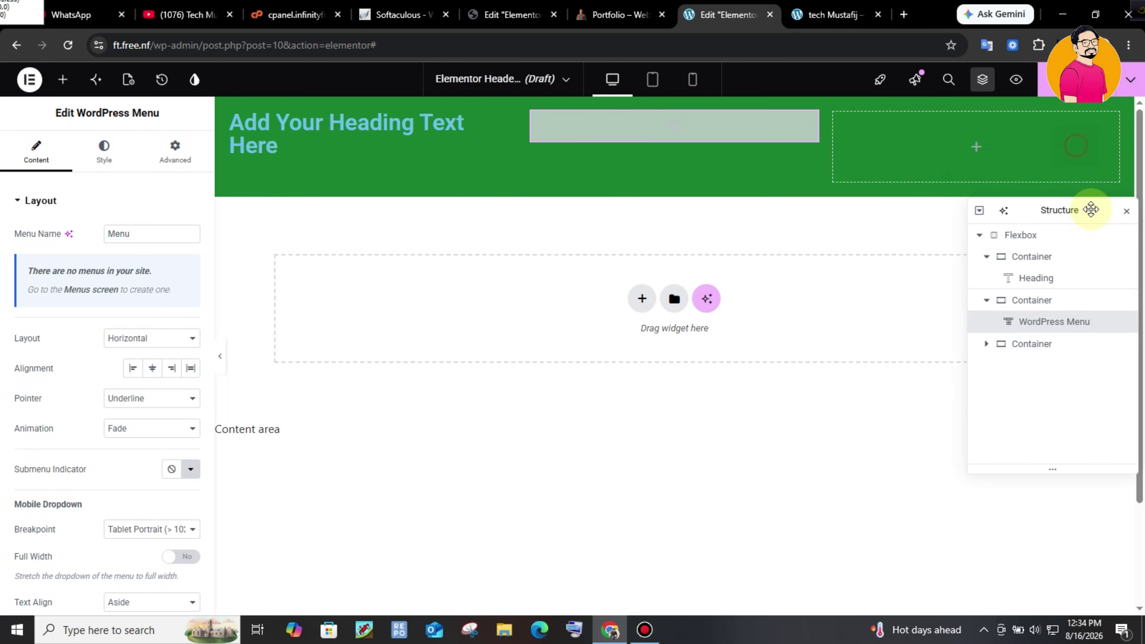
# - Drag a Button widget into the third container and compare with the live site
pyautogui.click(66, 82)
pyautogui.click(89, 180)
pyautogui.write('button')
pyautogui.moveTo(56, 229); pyautogui.dragTo(987, 156)
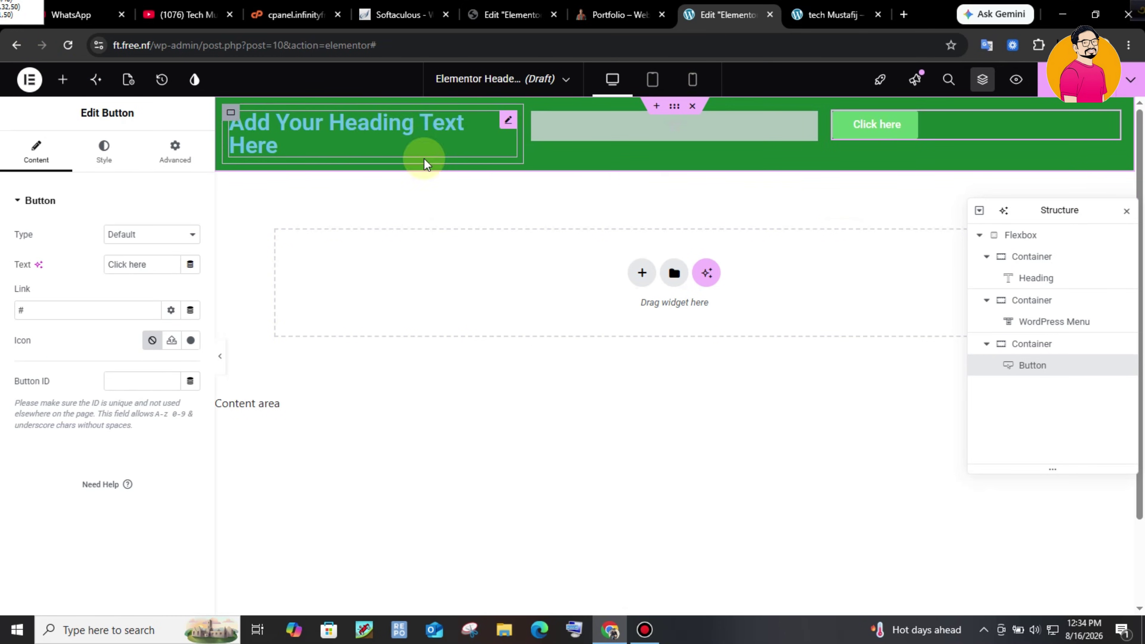
pyautogui.click(621, 14)
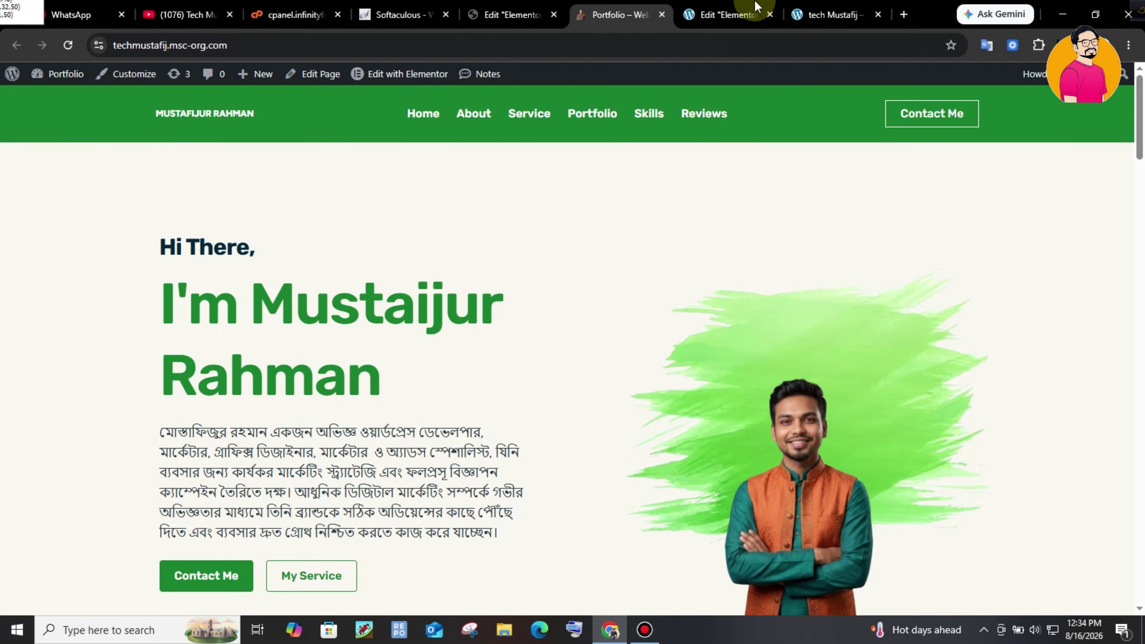
pyautogui.click(761, 7)
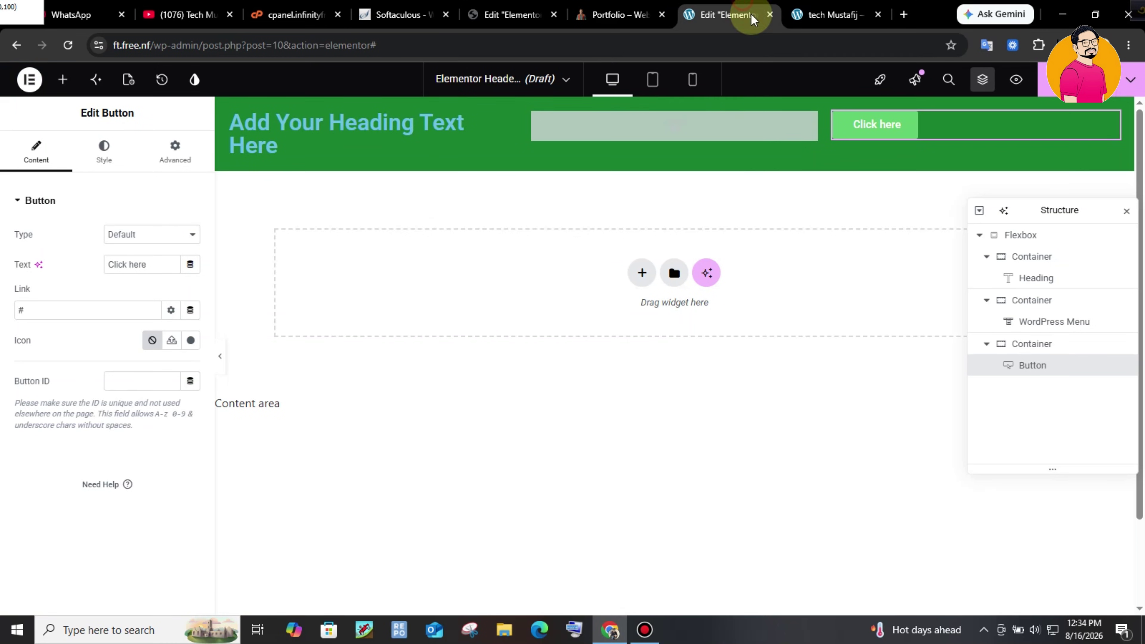
pyautogui.click(262, 128)
# - Change the heading text to 'Tech Mus' and make its colour white
pyautogui.moveTo(146, 251); pyautogui.dragTo(3, 228)
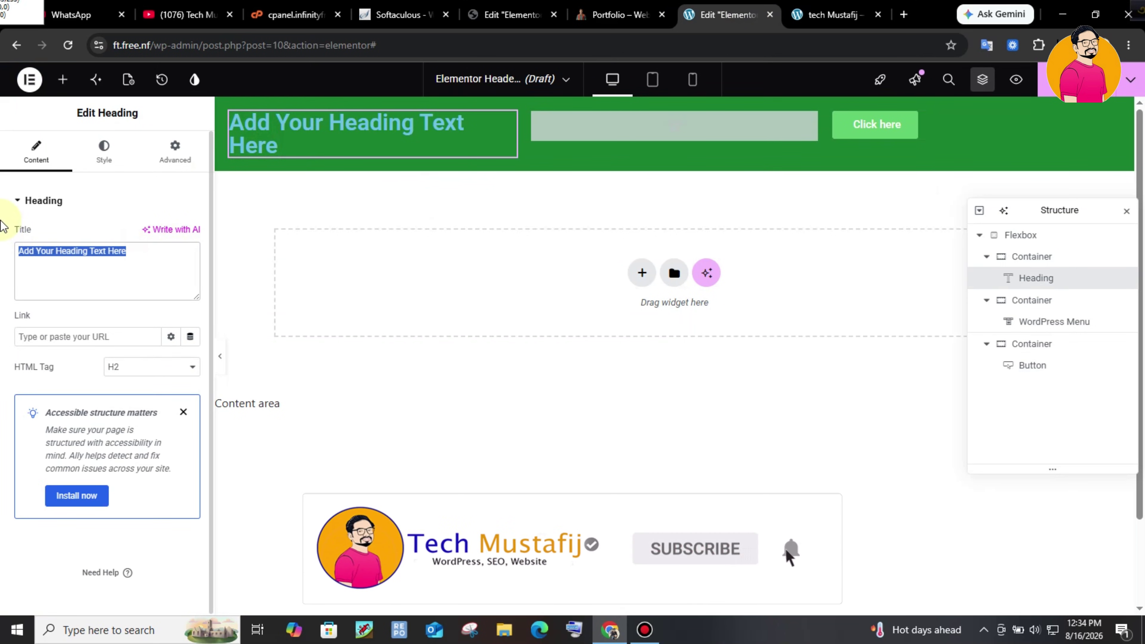
pyautogui.write('Tech Mustafij')
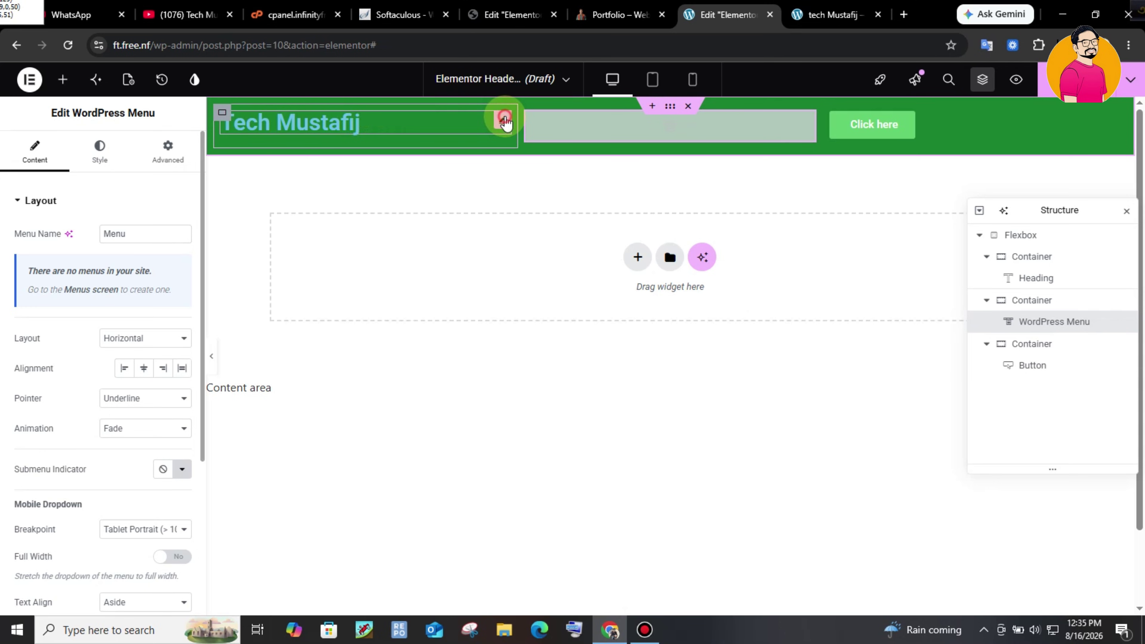
pyautogui.click(504, 115)
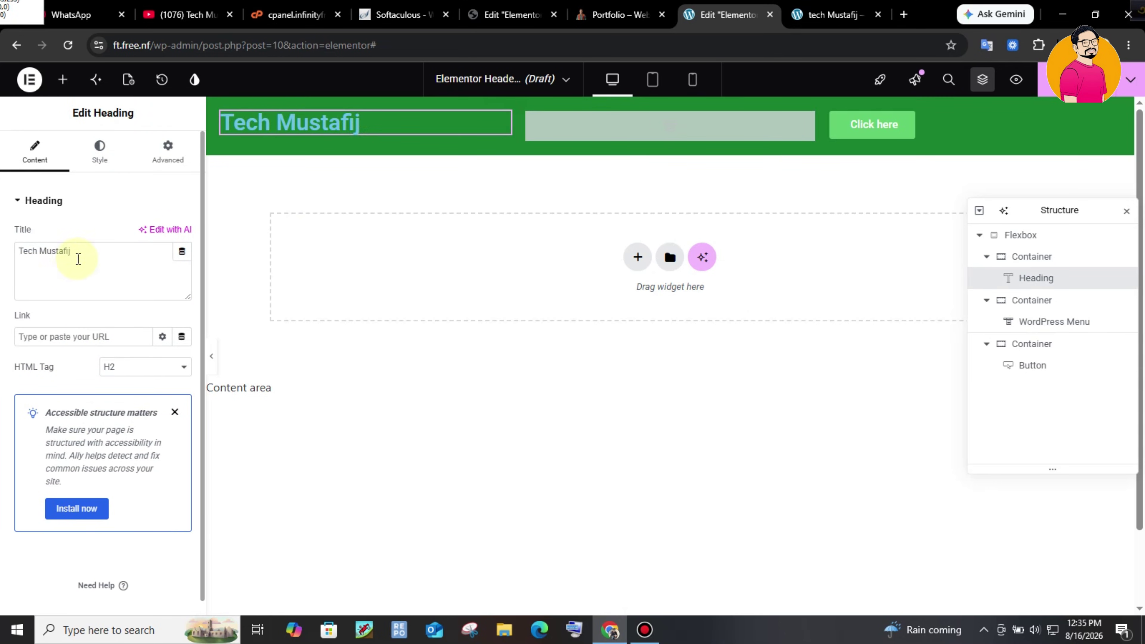
pyautogui.click(99, 155)
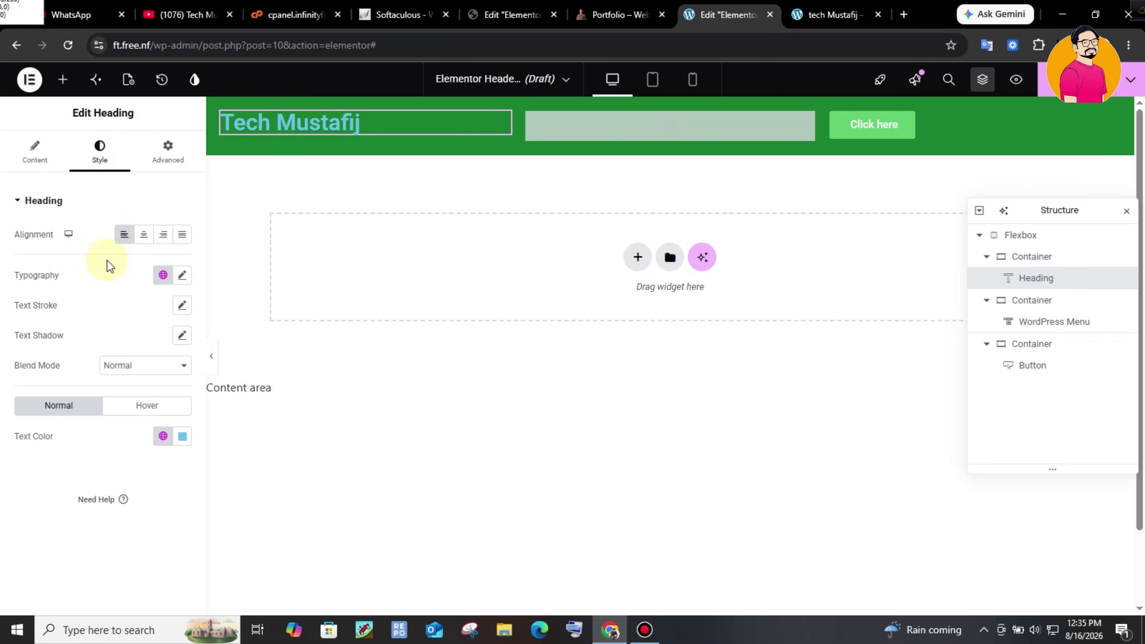
pyautogui.click(182, 277)
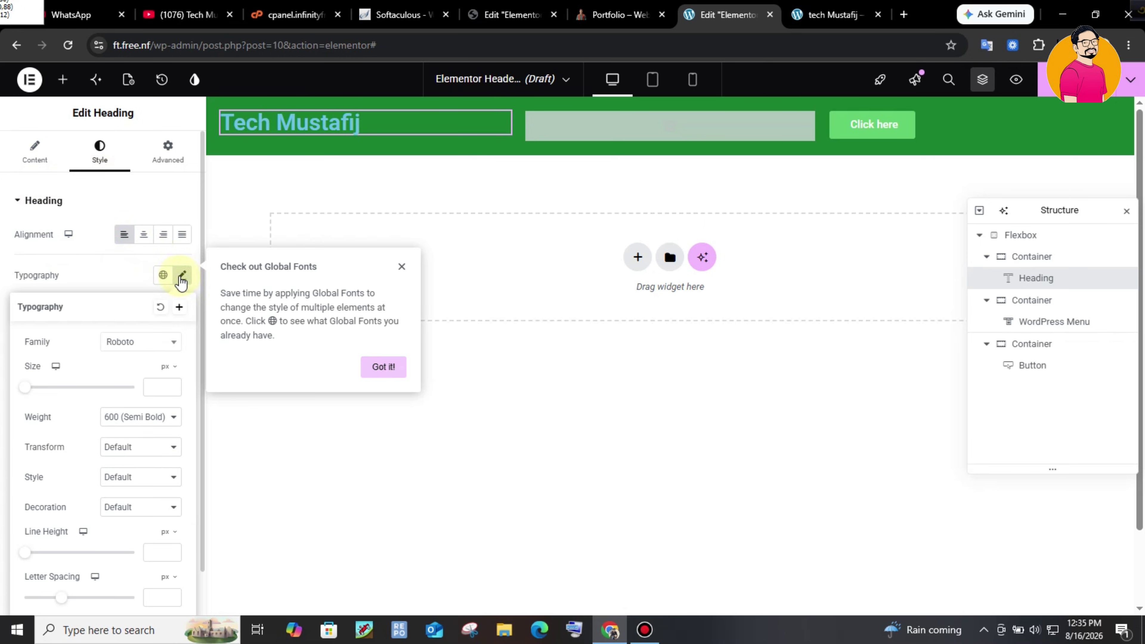
pyautogui.click(127, 277)
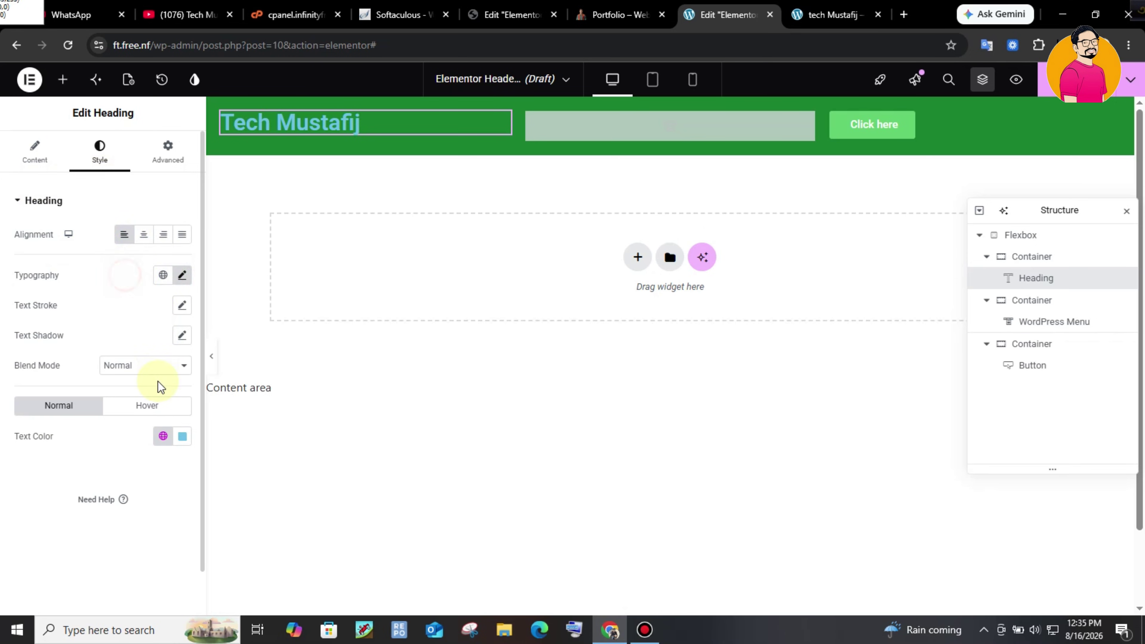
pyautogui.click(163, 437)
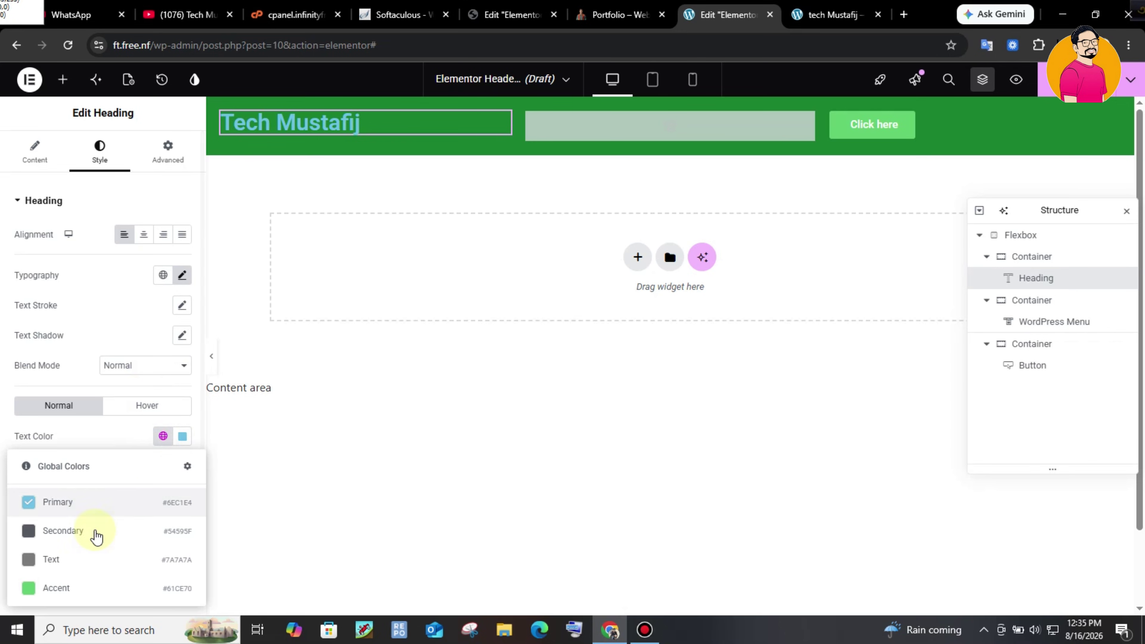
pyautogui.click(182, 436)
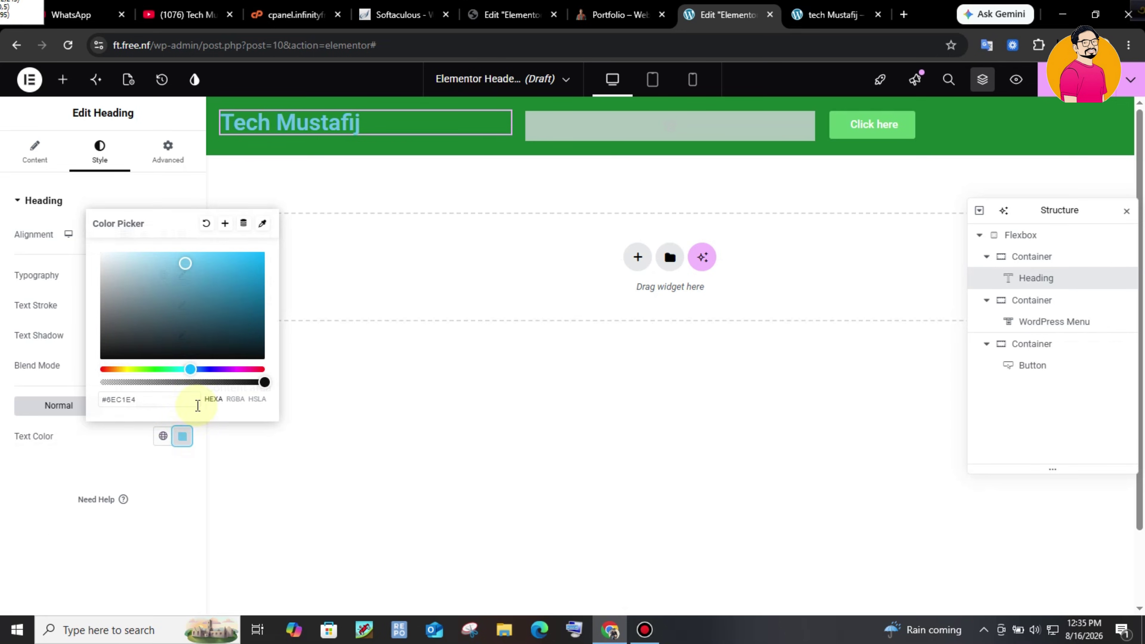
pyautogui.moveTo(139, 276); pyautogui.dragTo(98, 252)
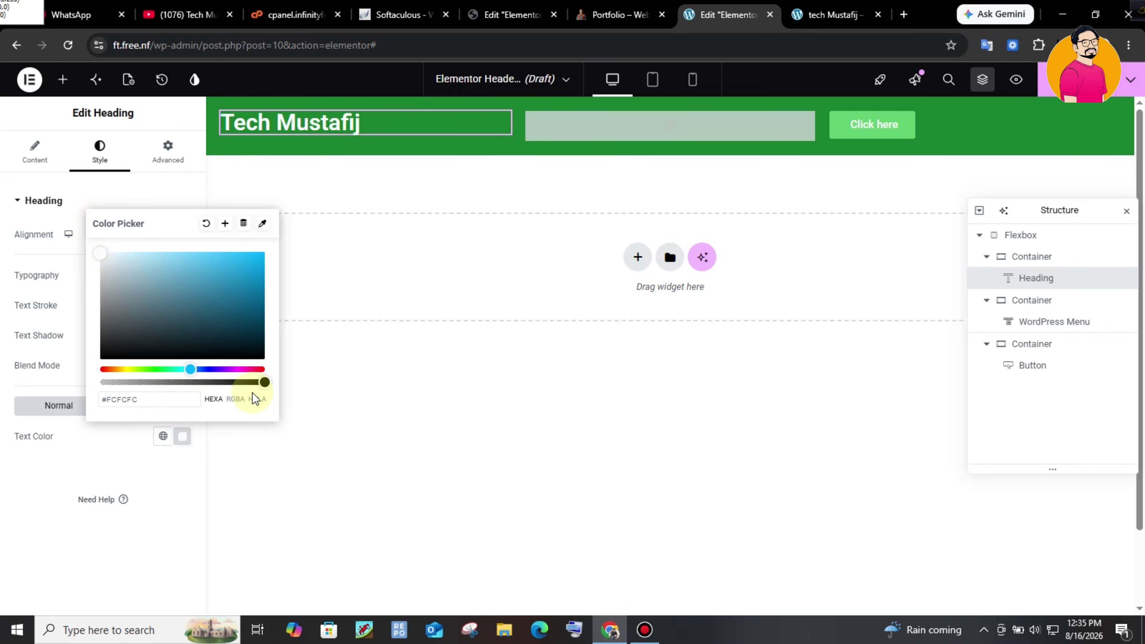
pyautogui.click(351, 435)
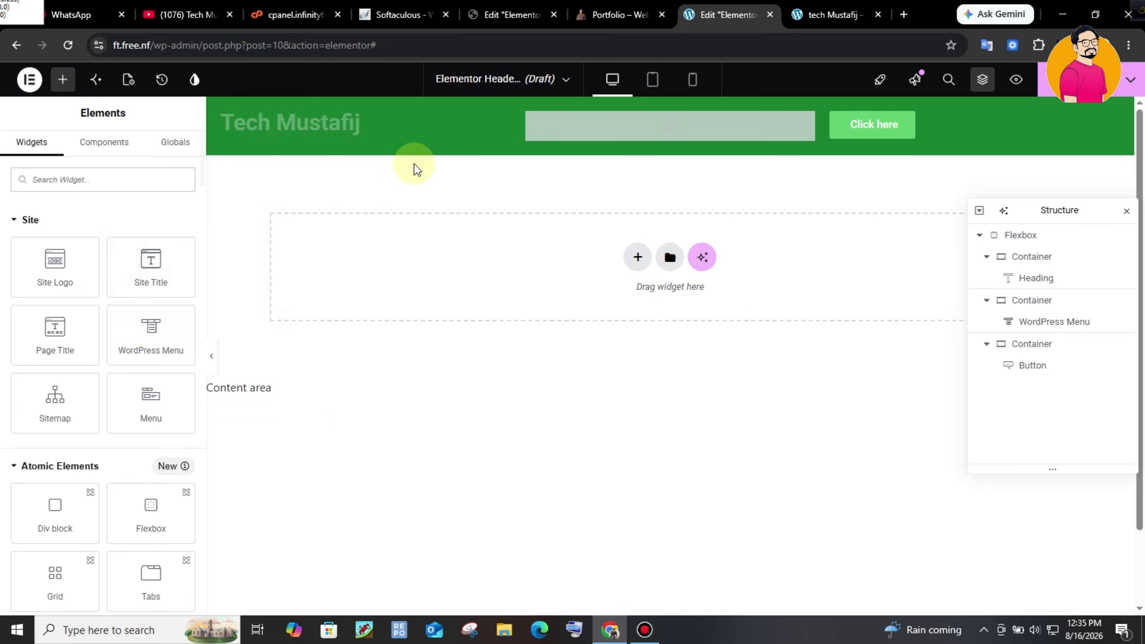
# - Set the heading typography to Poppins, 15px, Extra Bold (800), uppercase
pyautogui.click(473, 121)
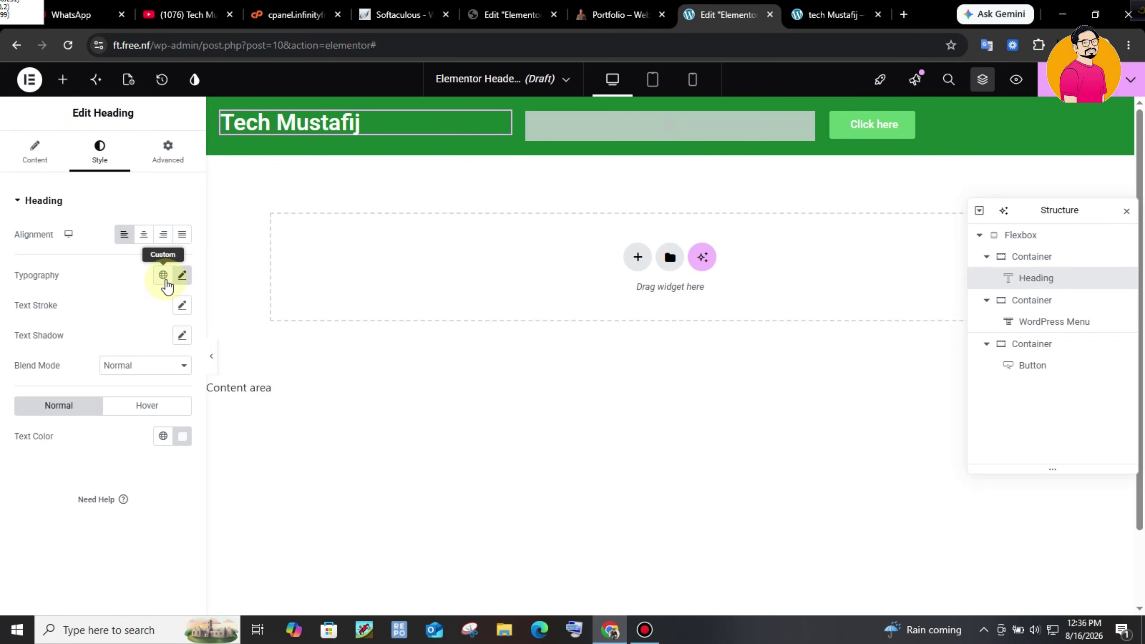
pyautogui.click(183, 276)
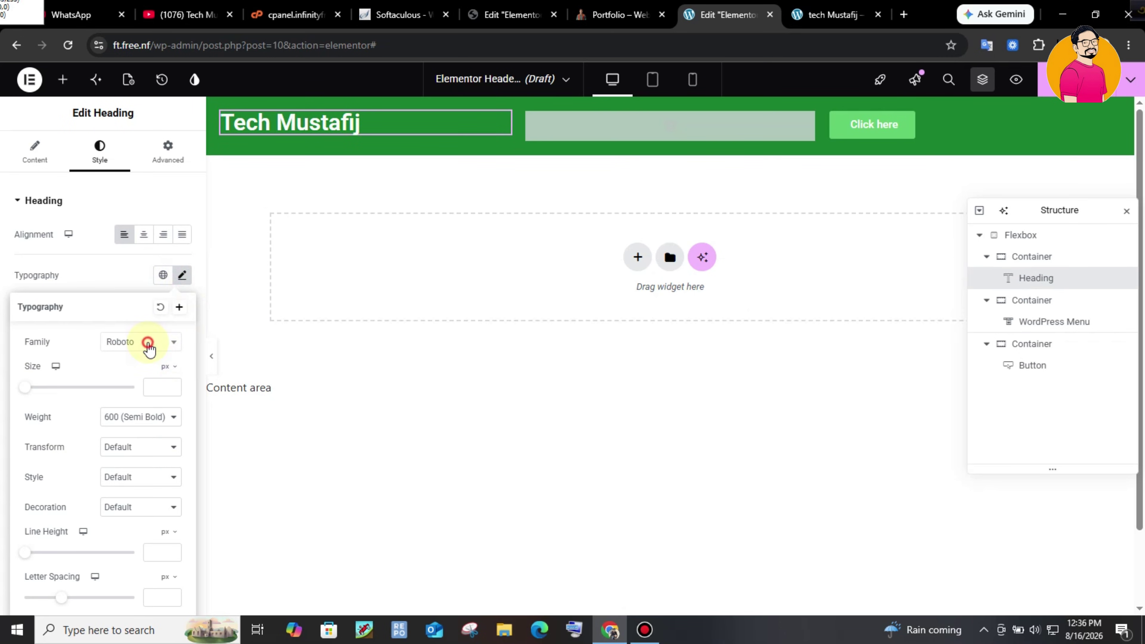
pyautogui.click(159, 347)
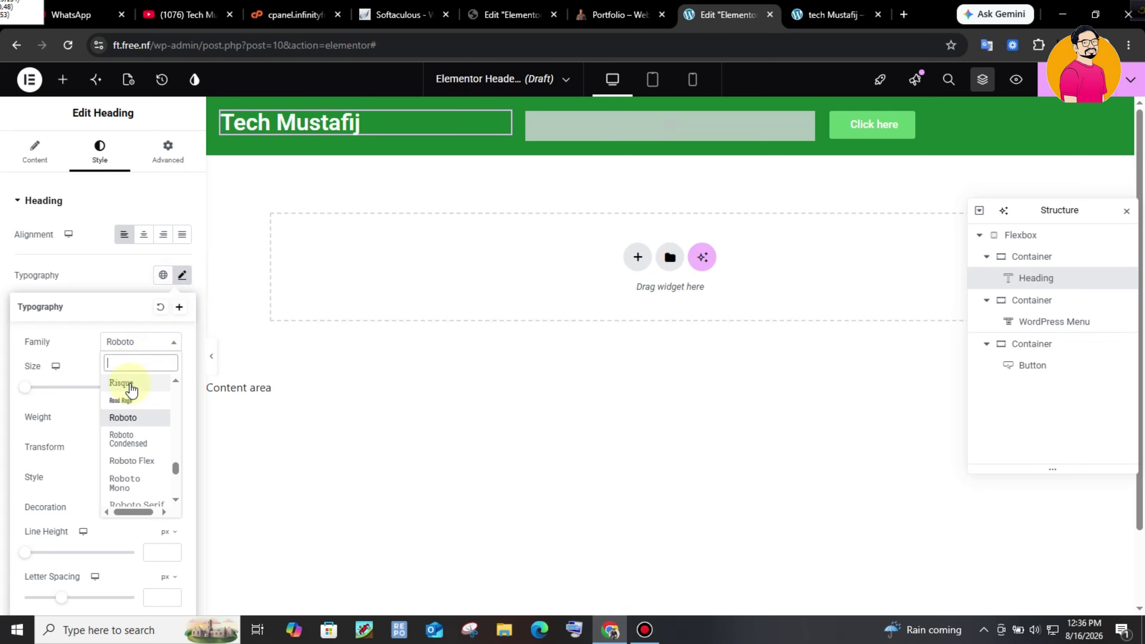
pyautogui.write('pop')
pyautogui.click(127, 448)
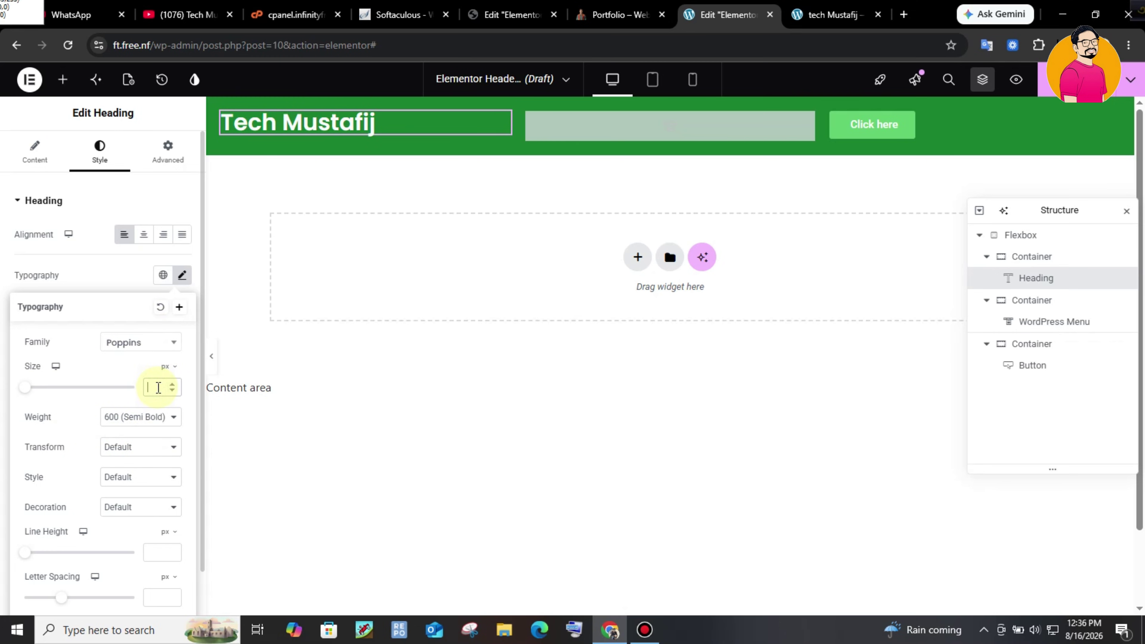
pyautogui.write('13')
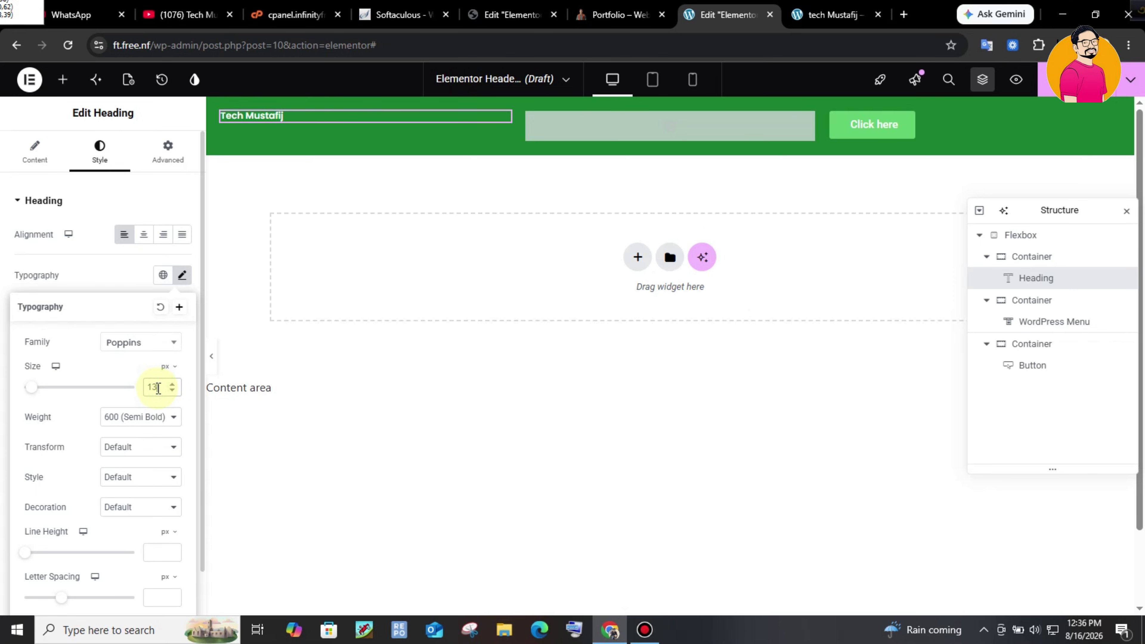
pyautogui.click(141, 428)
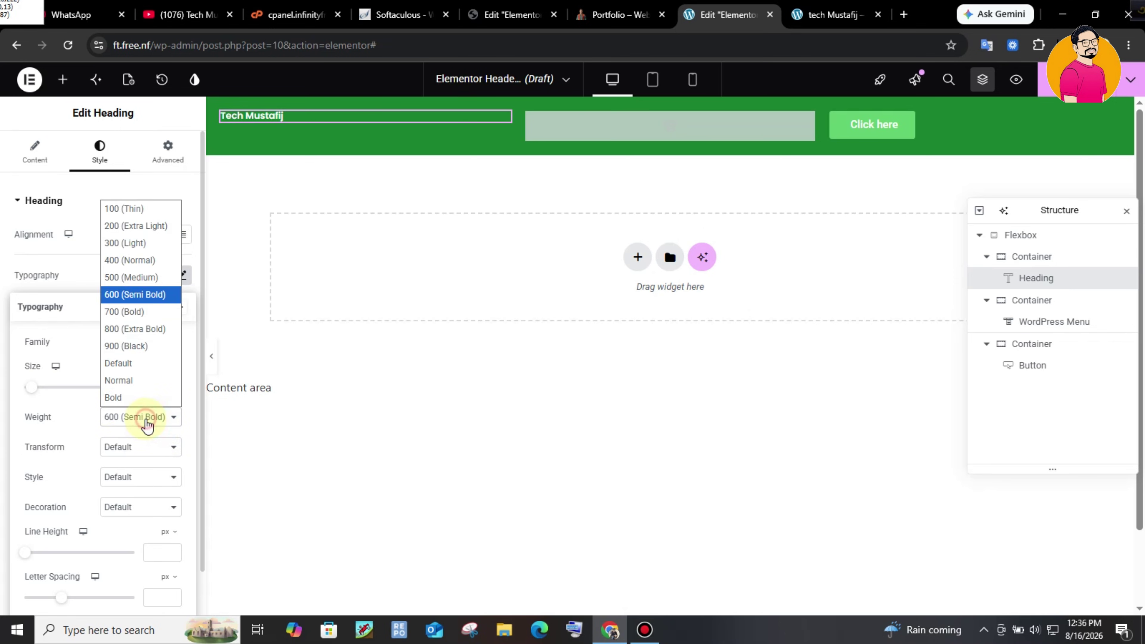
pyautogui.click(153, 330)
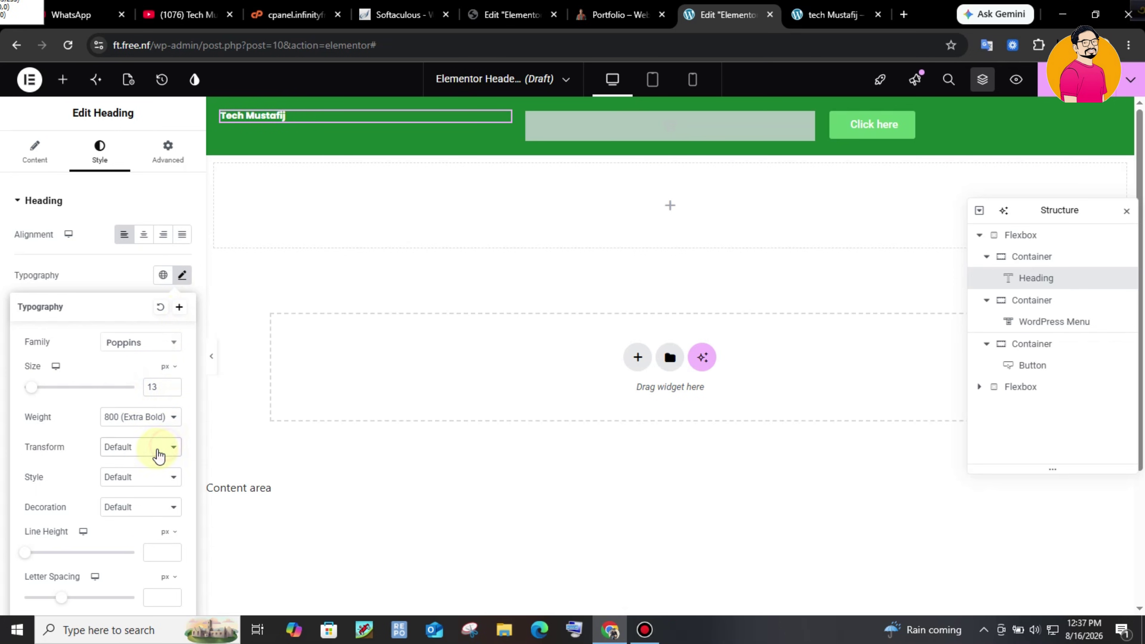
pyautogui.click(151, 456)
pyautogui.click(144, 481)
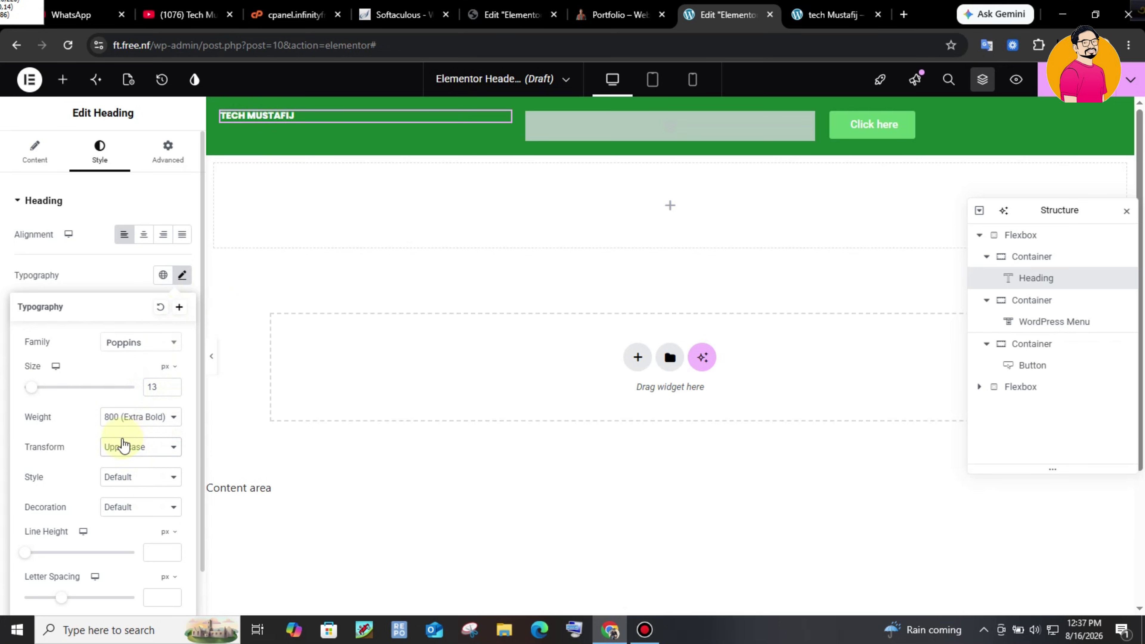
pyautogui.click(174, 384)
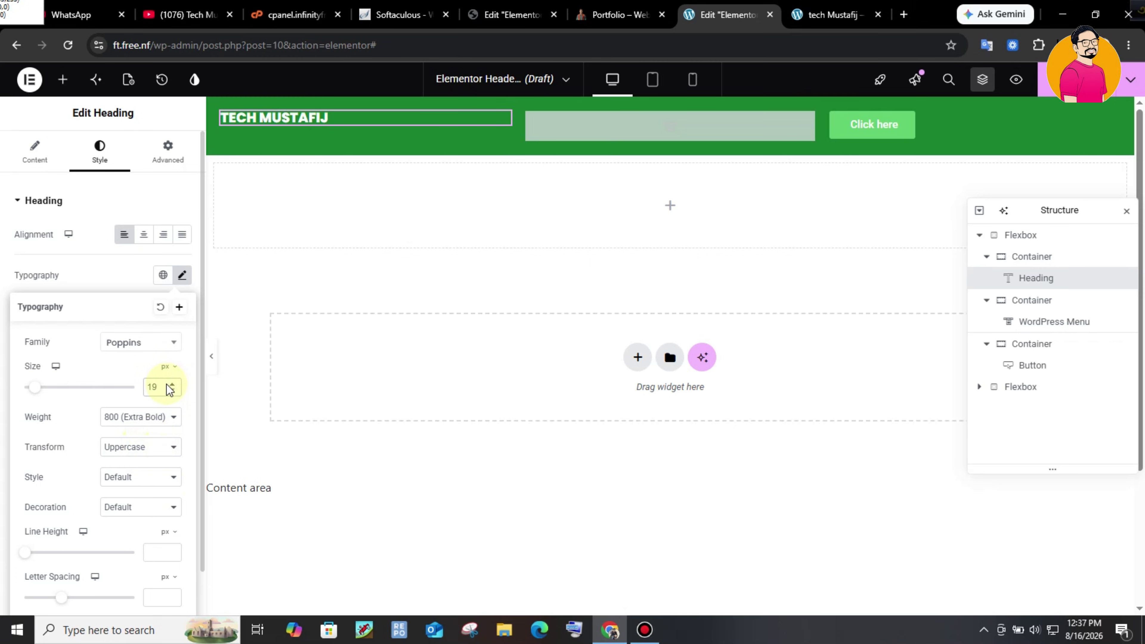
pyautogui.press('BackSpace')
pyautogui.write('5')
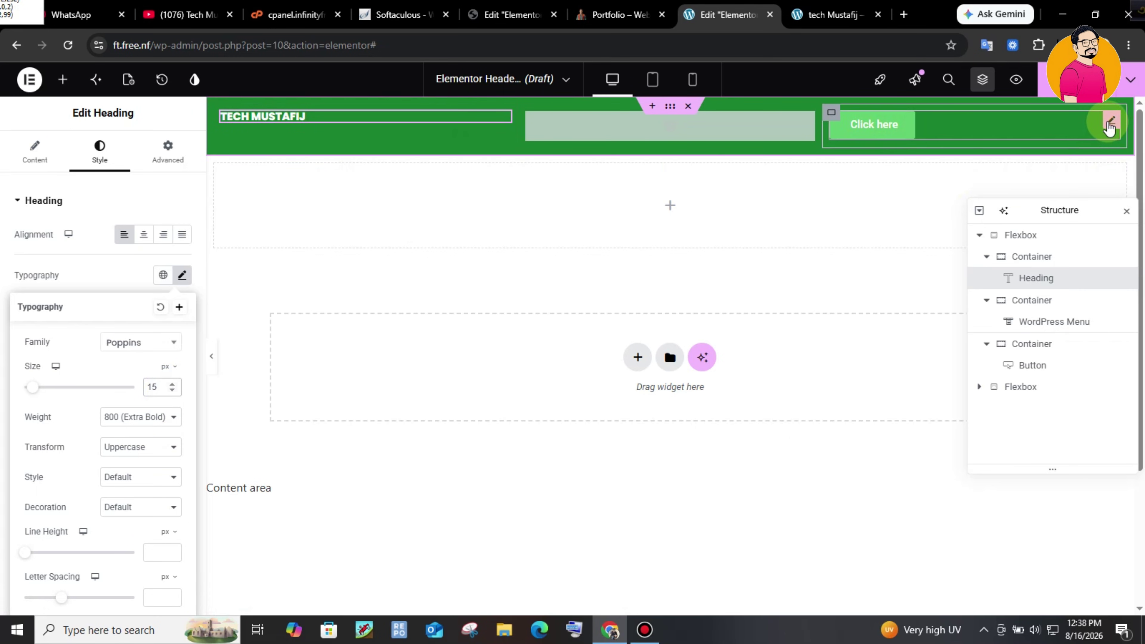
# - Change the button label to 'Contact Me' and position it at the right end
pyautogui.click(939, 141)
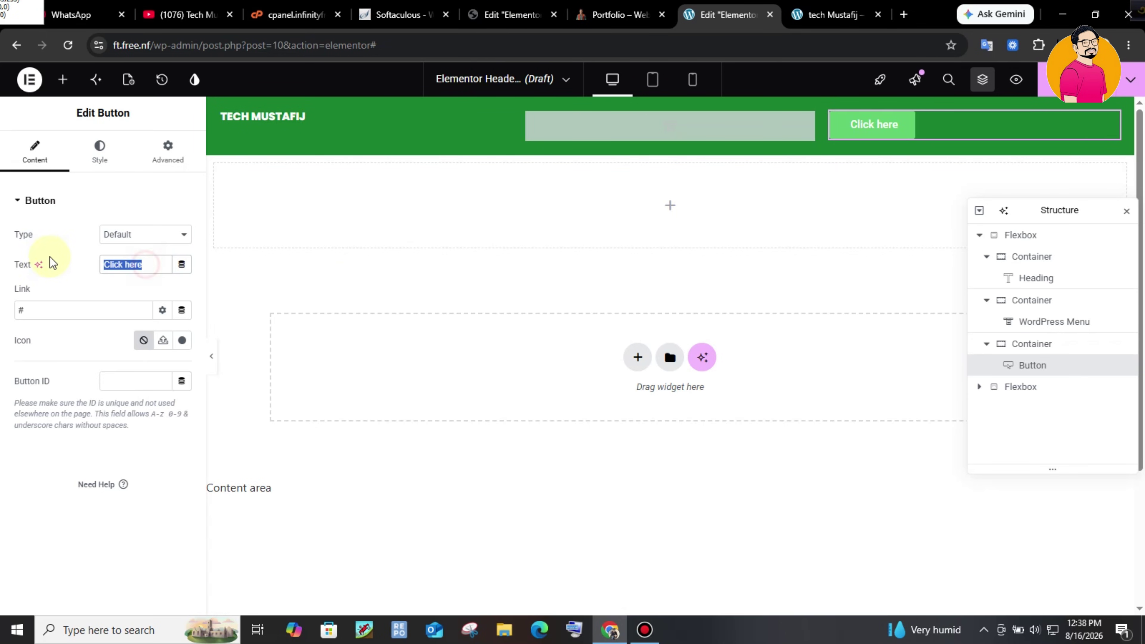
pyautogui.write('Contact Me')
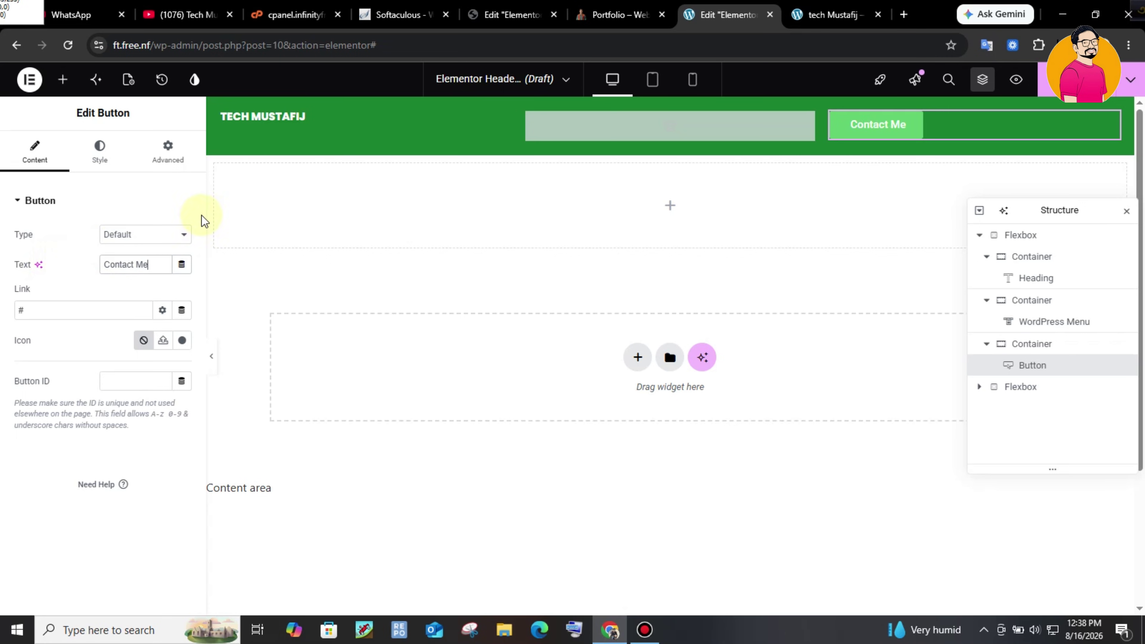
pyautogui.click(92, 160)
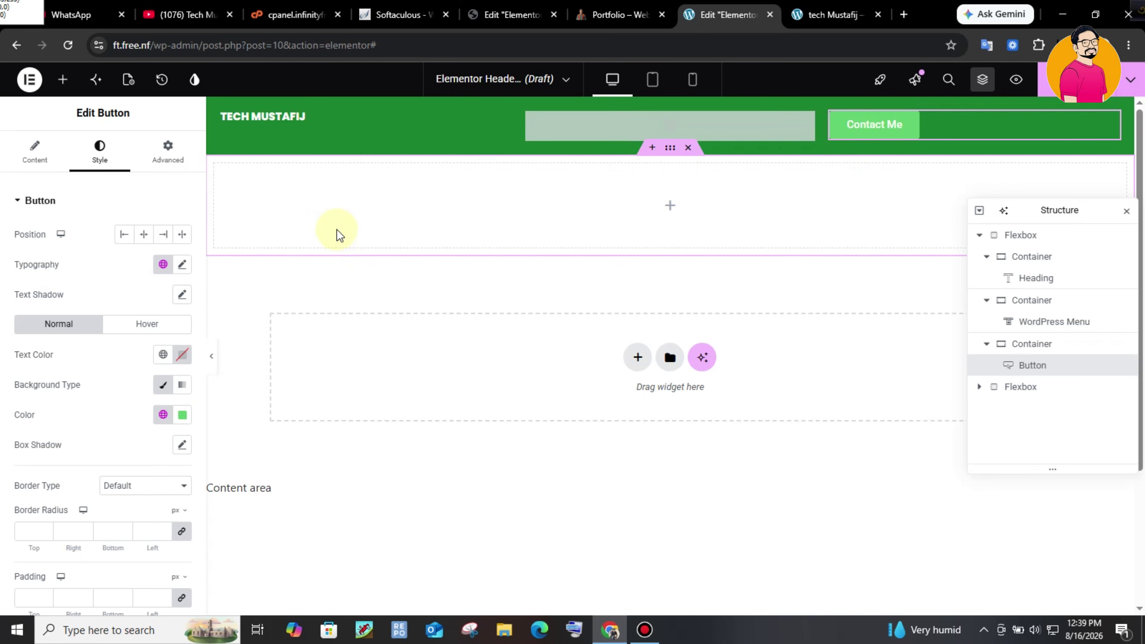
pyautogui.click(163, 234)
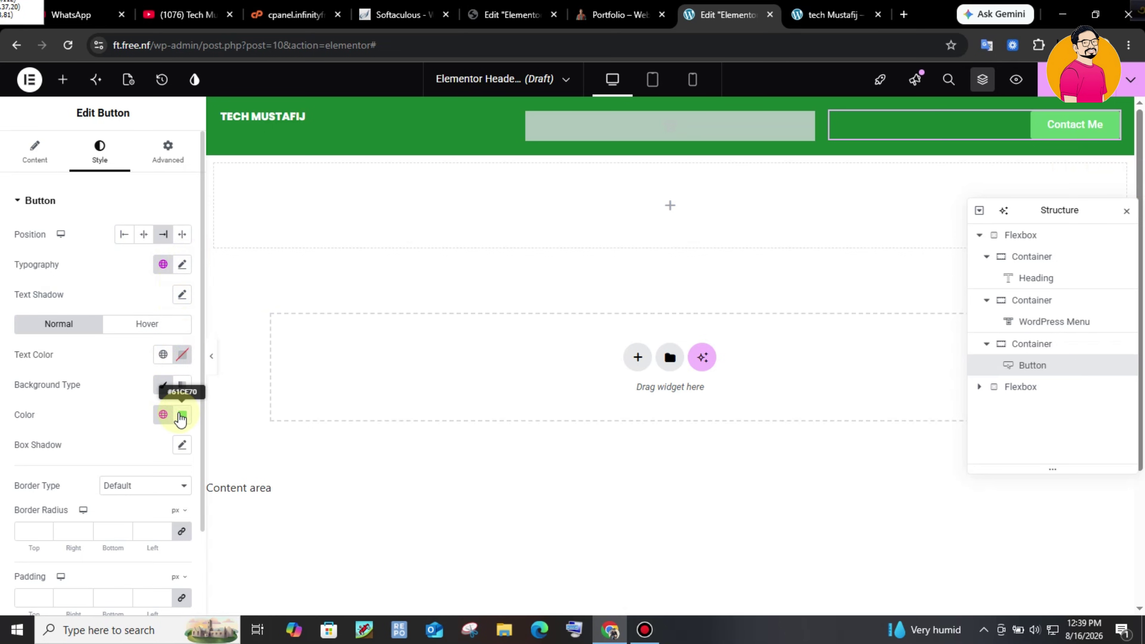
# - Make the button background fully transparent (alpha 0)
pyautogui.click(164, 415)
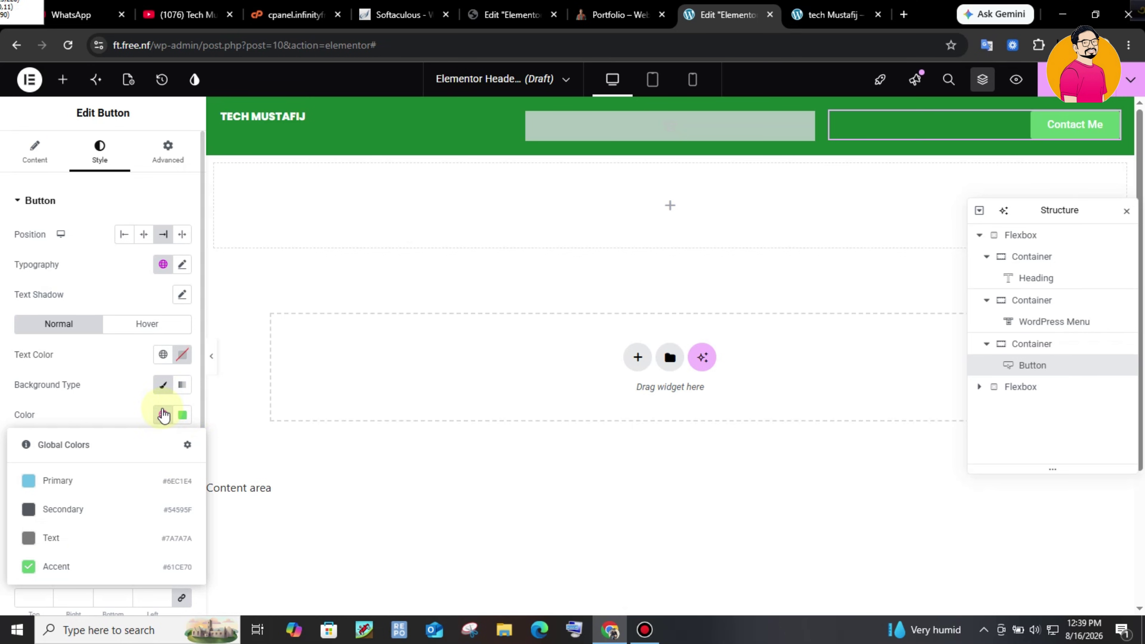
pyautogui.click(182, 415)
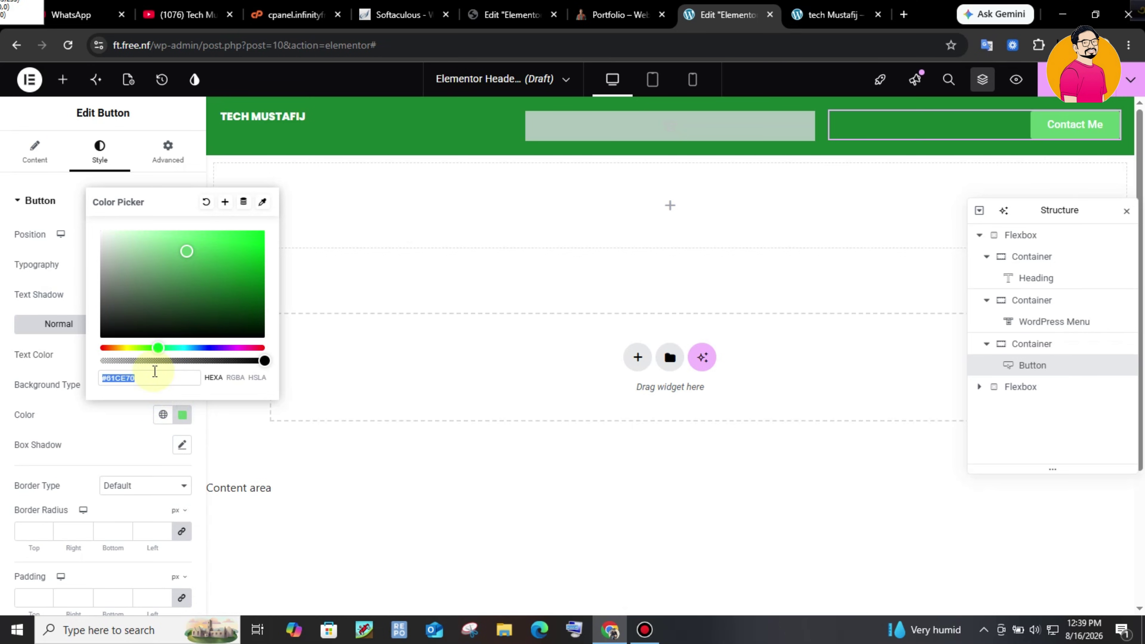
pyautogui.moveTo(155, 361); pyautogui.dragTo(97, 361)
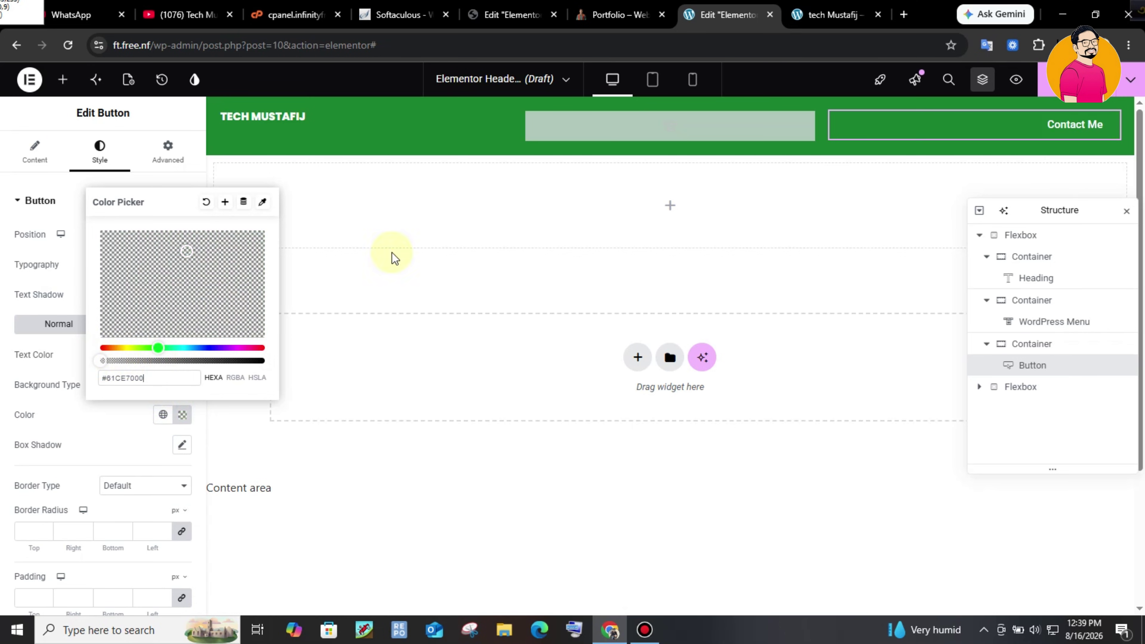
pyautogui.click(553, 411)
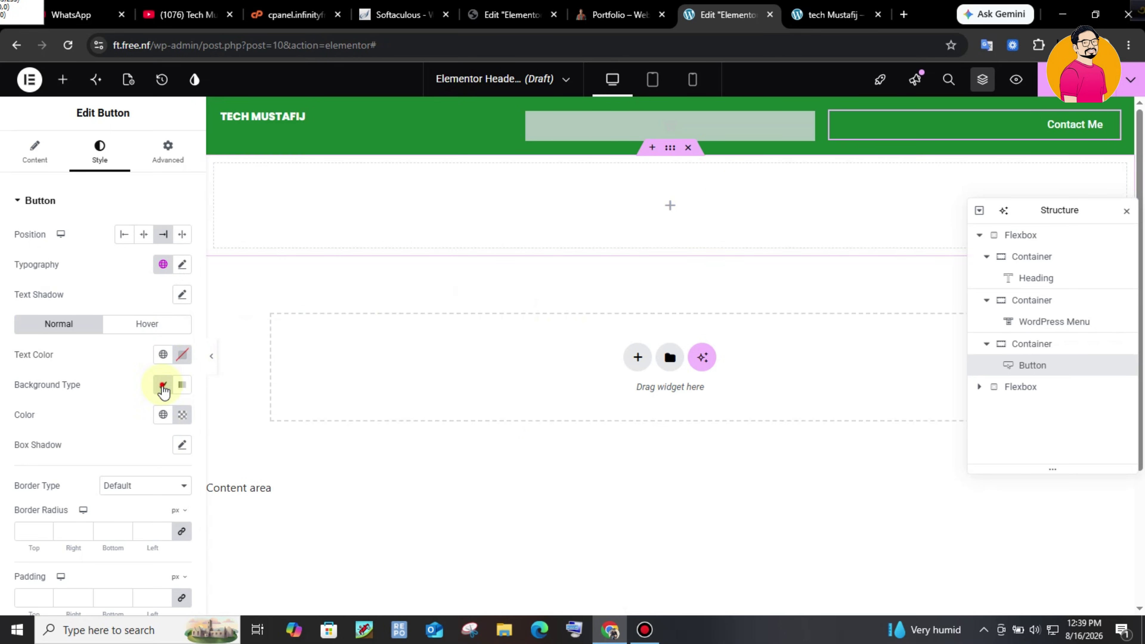
# - Give the button a solid border with width 1
pyautogui.scroll(-2, 105, 496)
pyautogui.click(129, 416)
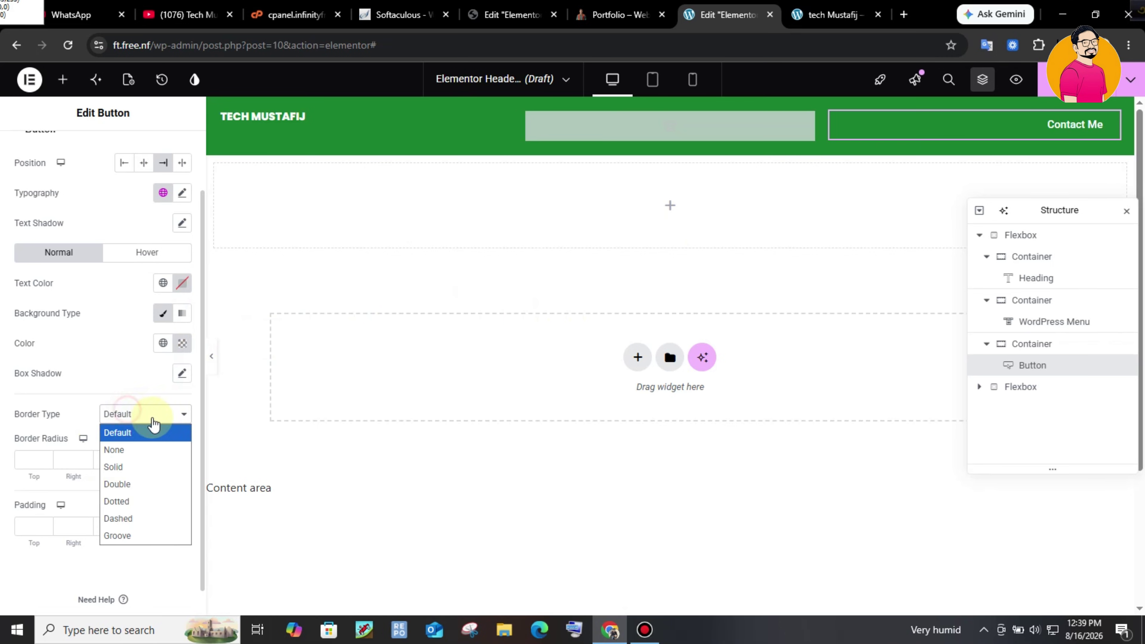
pyautogui.click(139, 466)
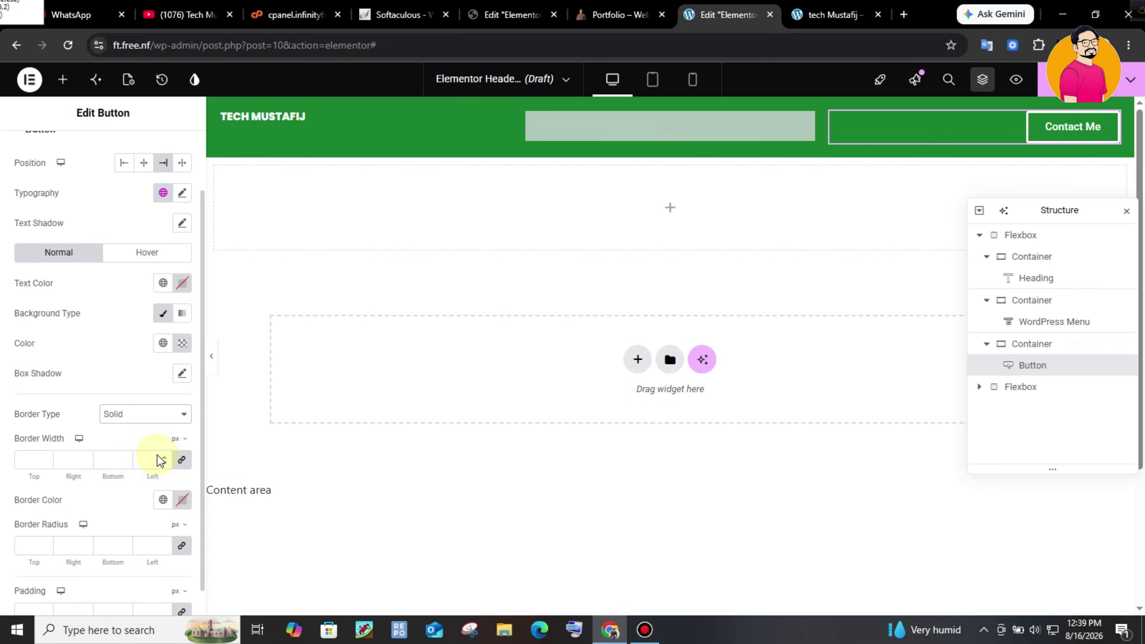
pyautogui.click(21, 461)
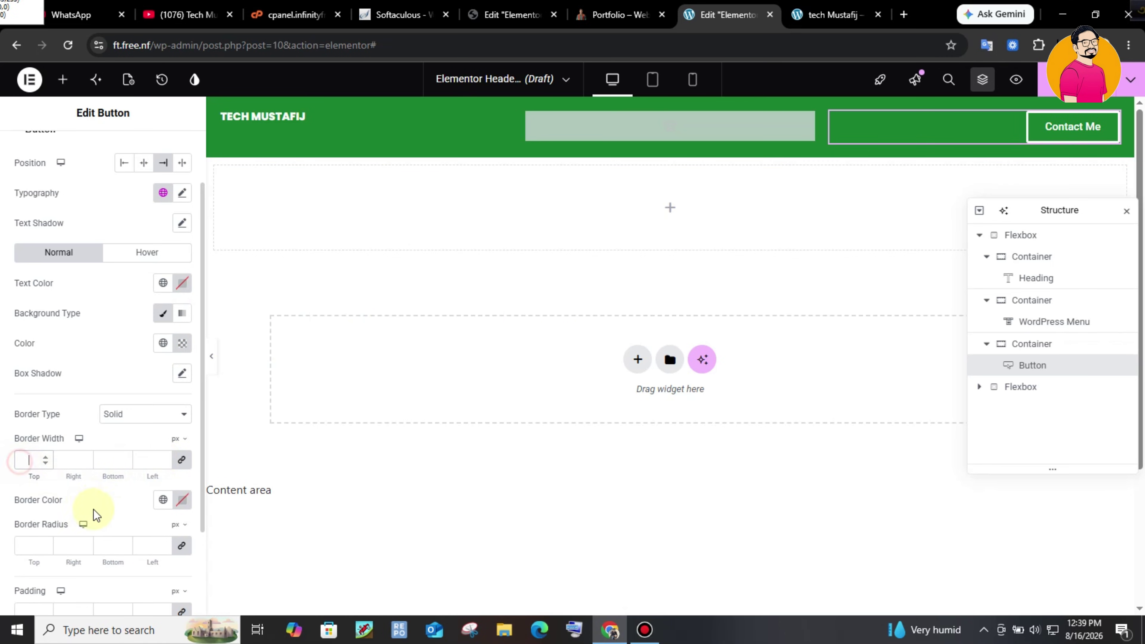
pyautogui.write('1')
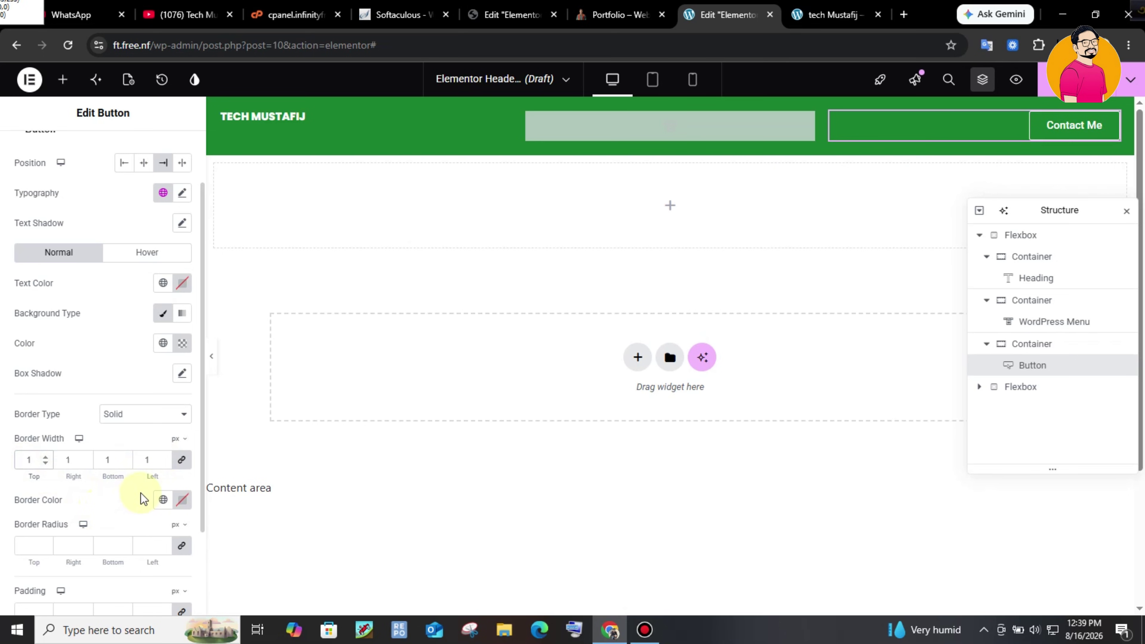
pyautogui.scroll(2, 117, 534)
pyautogui.scroll(-2, 120, 558)
pyautogui.scroll(2, 120, 557)
pyautogui.scroll(-3, 119, 558)
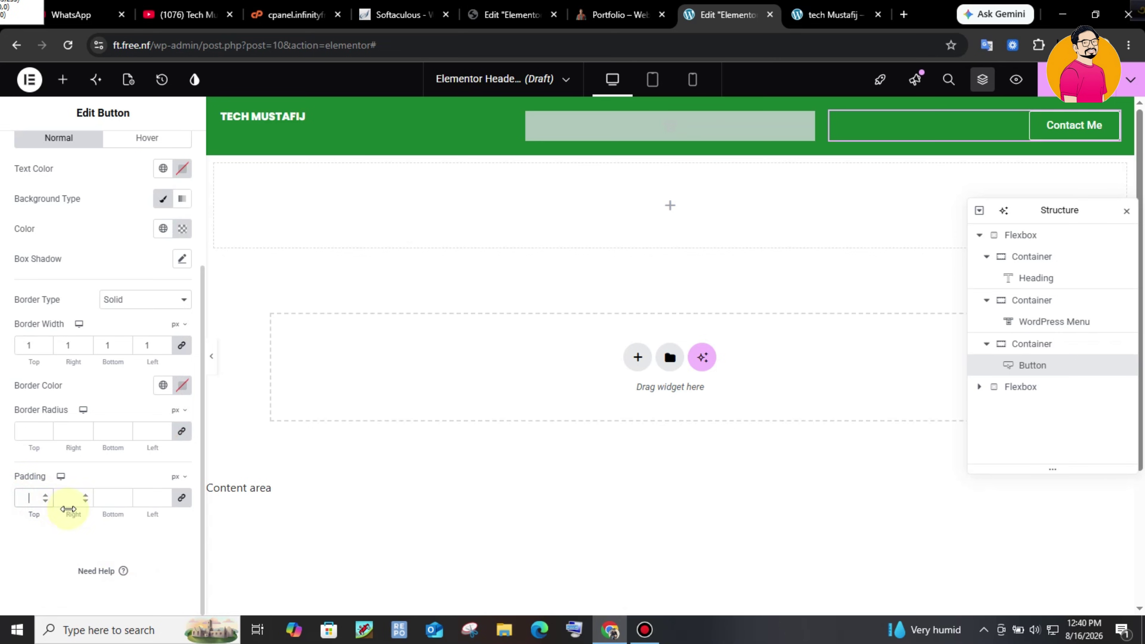
# - Set the button padding to 10 top, 20 right and 10 bottom
pyautogui.click(182, 496)
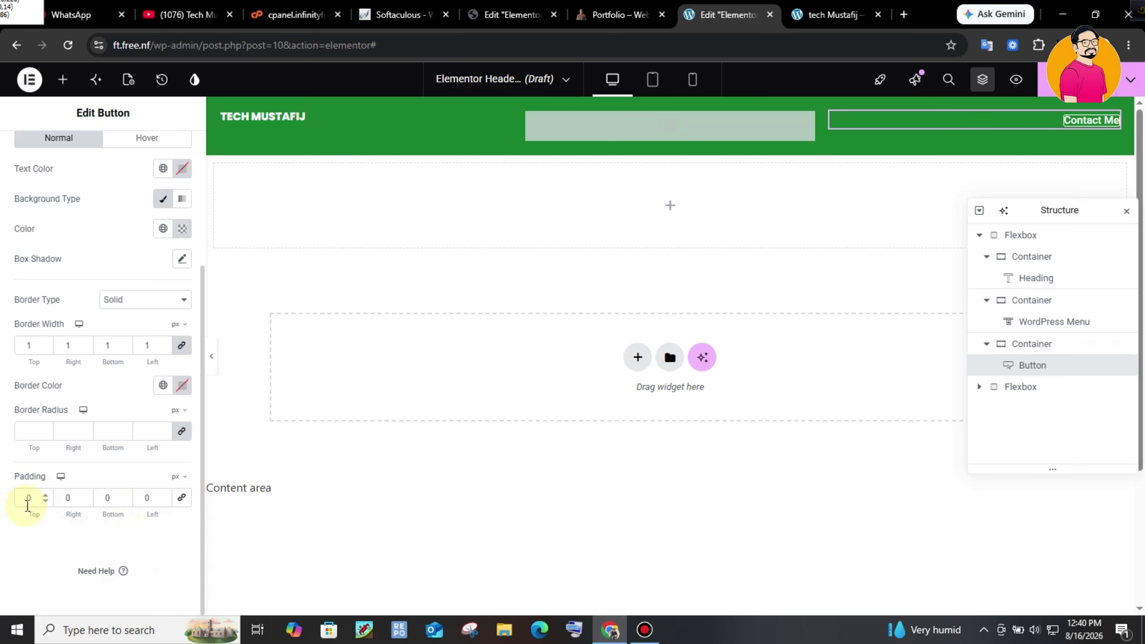
pyautogui.moveTo(37, 498); pyautogui.dragTo(13, 499)
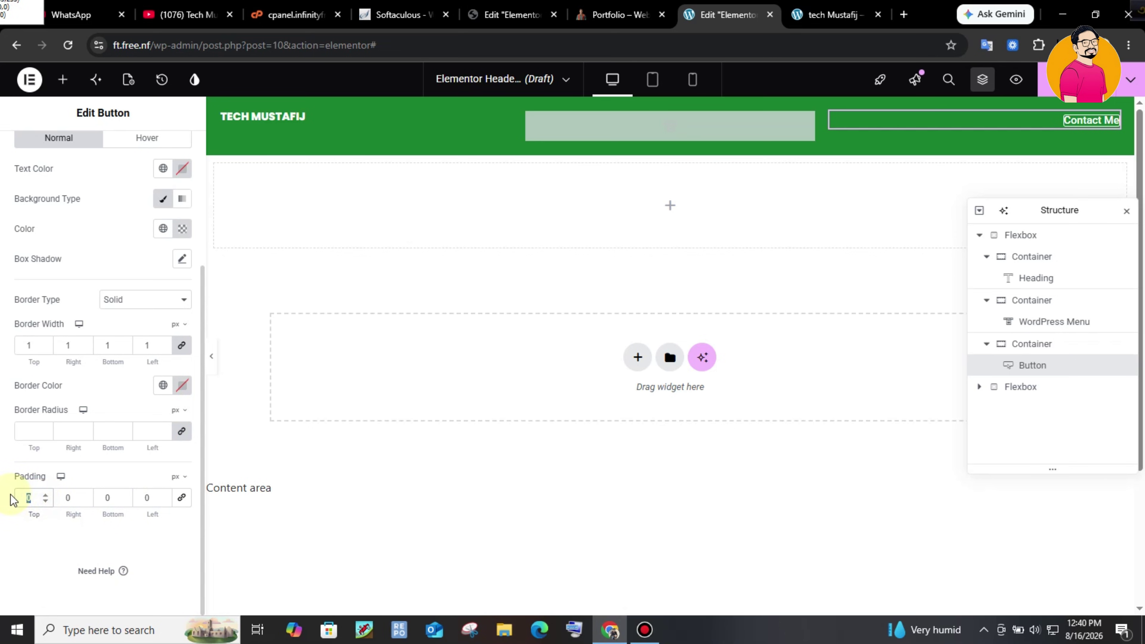
pyautogui.write('10')
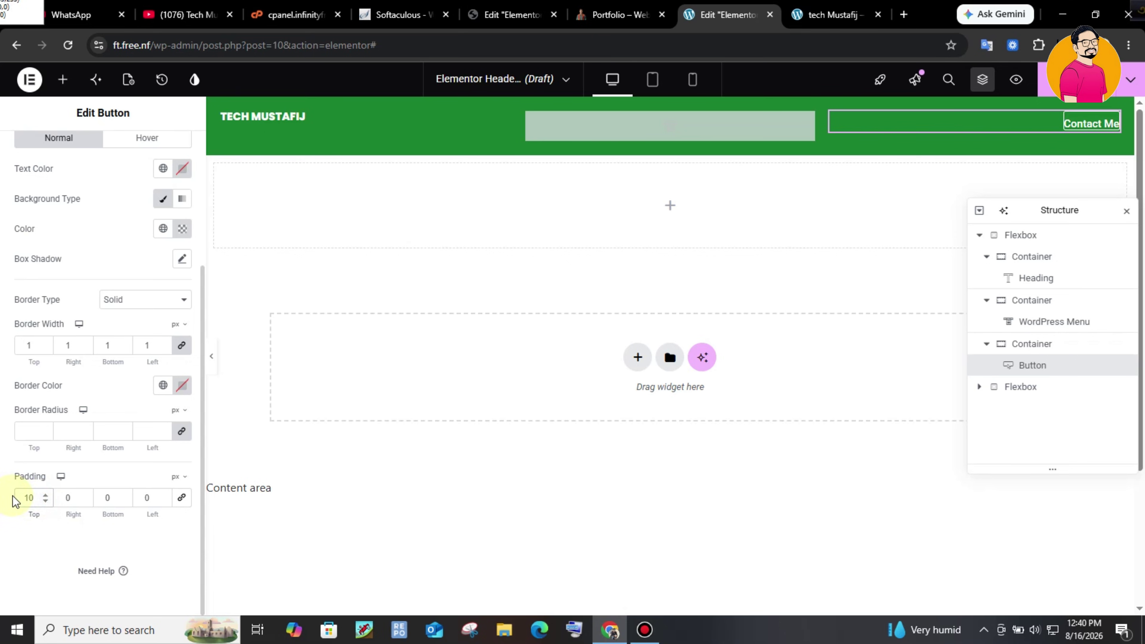
pyautogui.moveTo(78, 500); pyautogui.dragTo(57, 498)
pyautogui.write('20')
pyautogui.moveTo(115, 492); pyautogui.dragTo(99, 495)
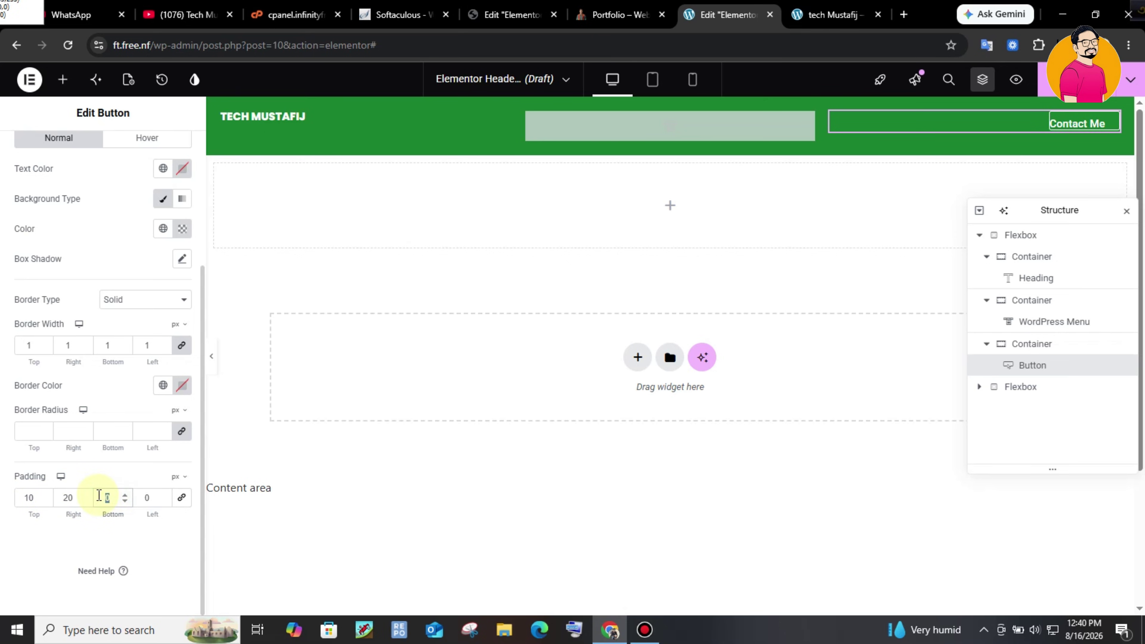
pyautogui.write('10')
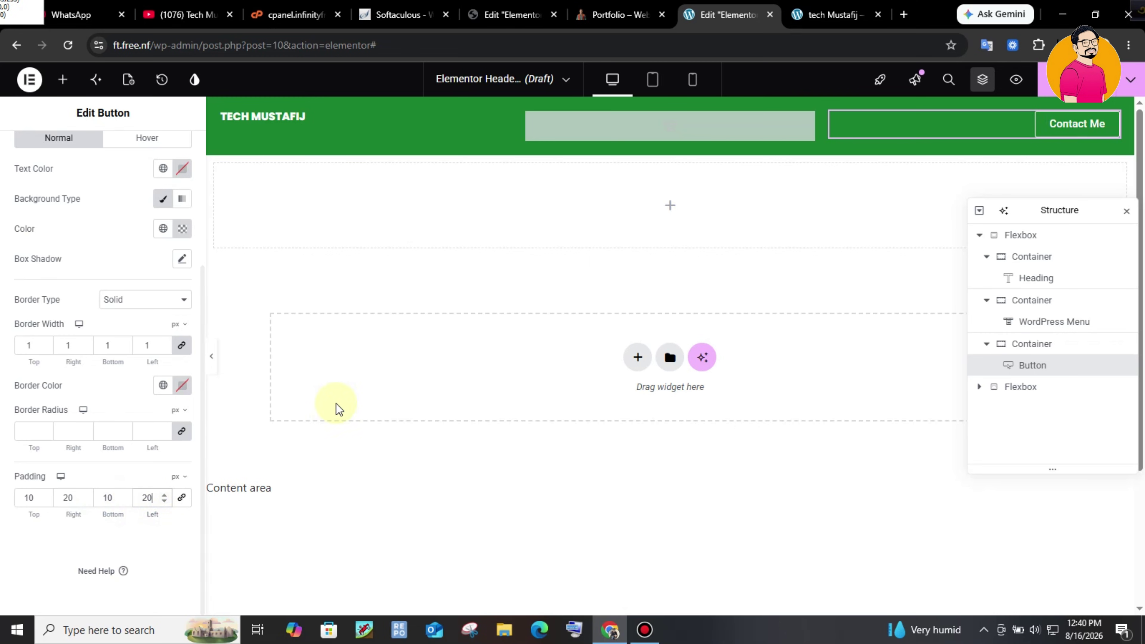
# - Switch to the button's hover state and compare with the live site's header
pyautogui.scroll(4, 181, 356)
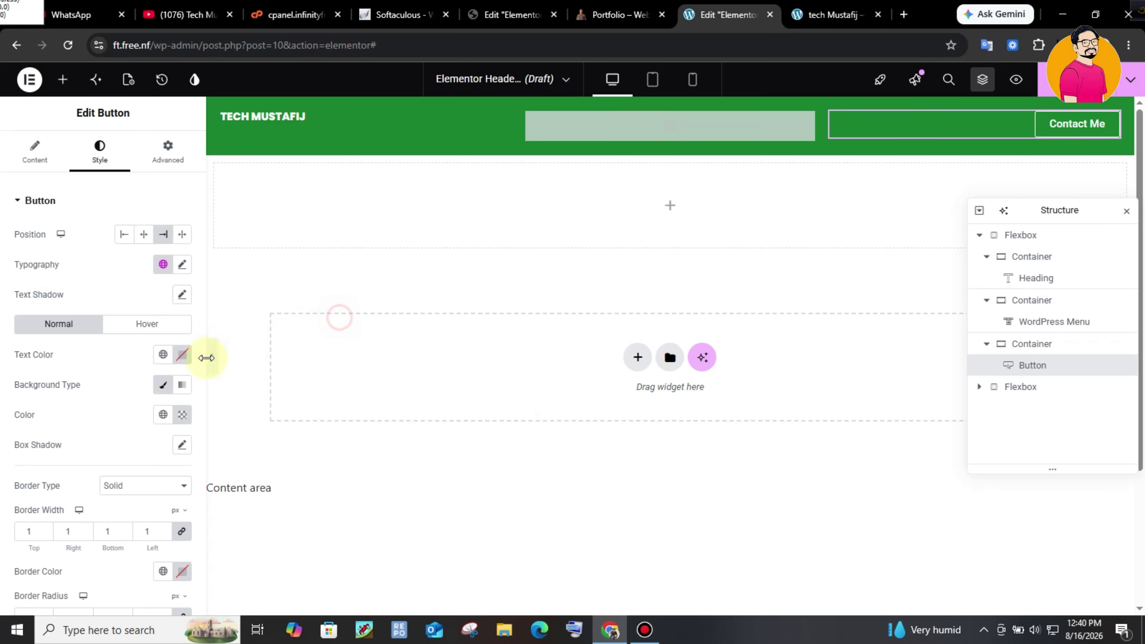
pyautogui.click(155, 323)
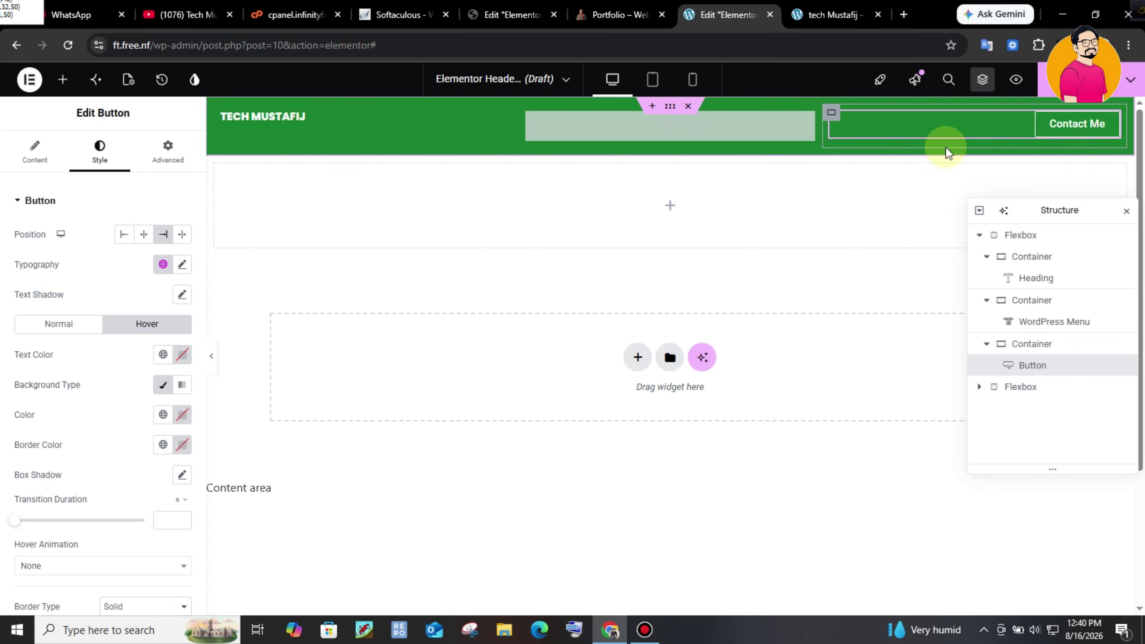
pyautogui.hotkey('ctrl', 'shift', 'Tab')
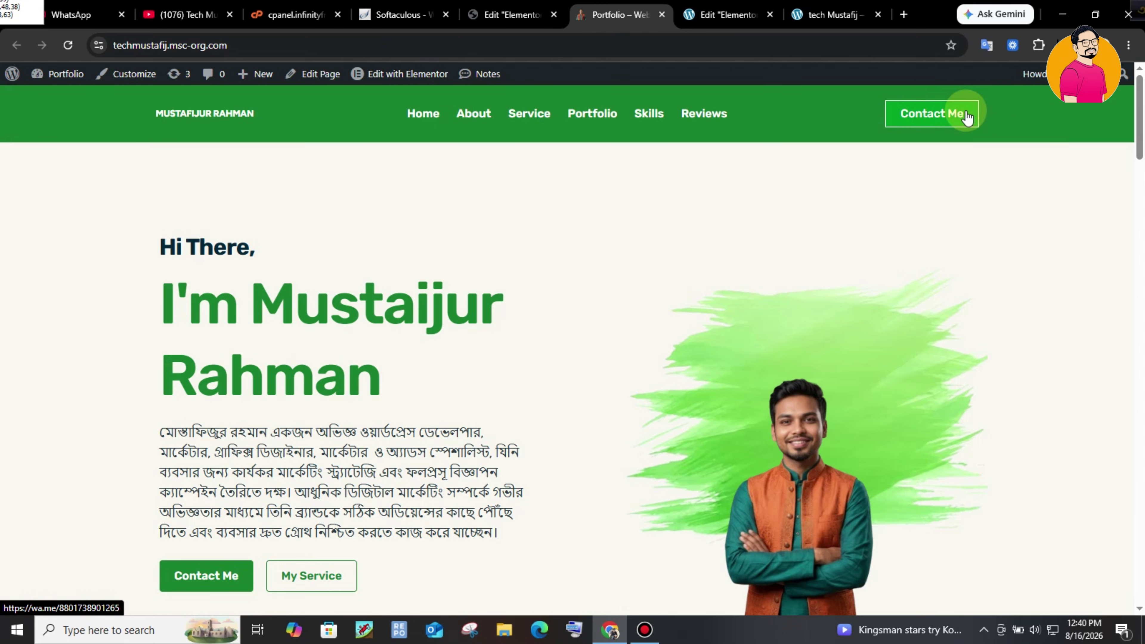
pyautogui.click(725, 13)
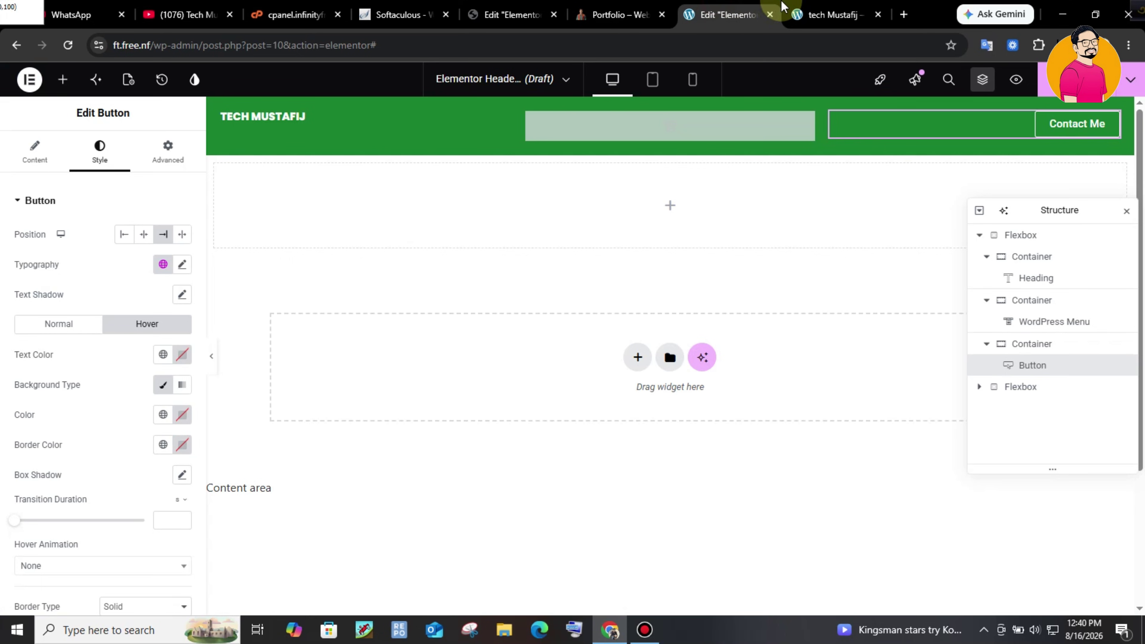
pyautogui.click(807, 14)
pyautogui.click(742, 6)
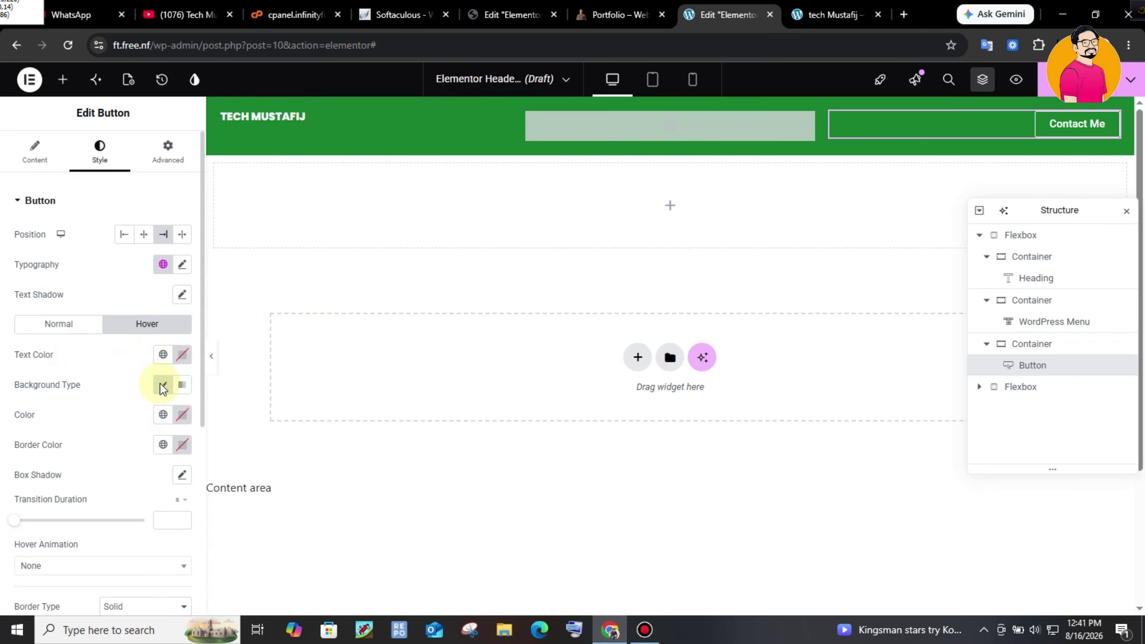
# - Make the button's hover background the Accent green, then select the navigation menu widget
pyautogui.click(162, 415)
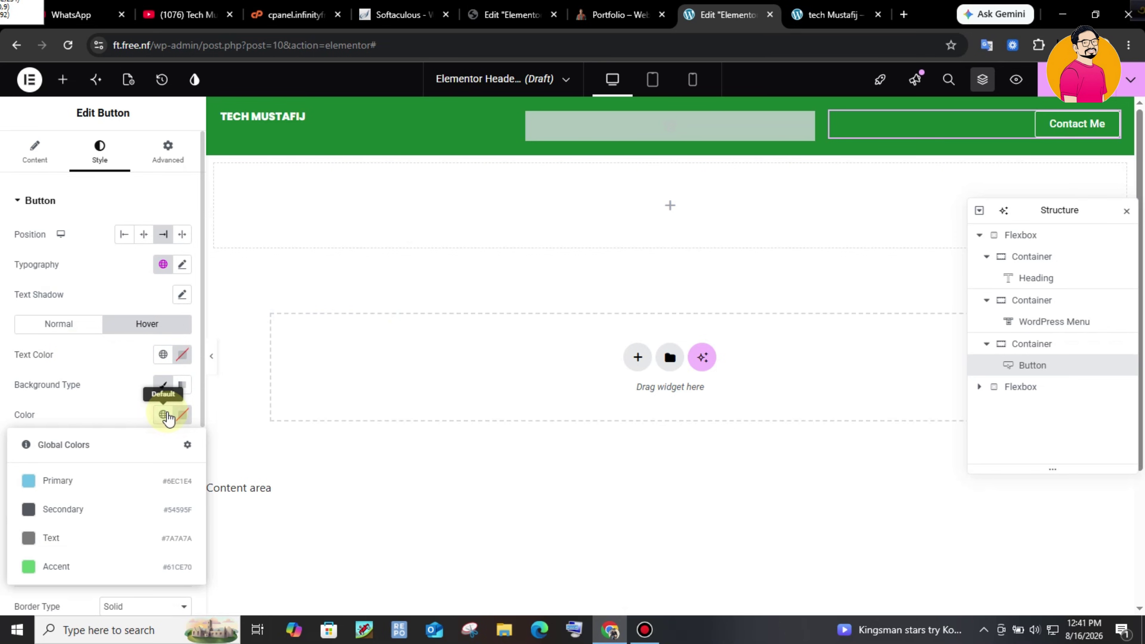
pyautogui.click(90, 574)
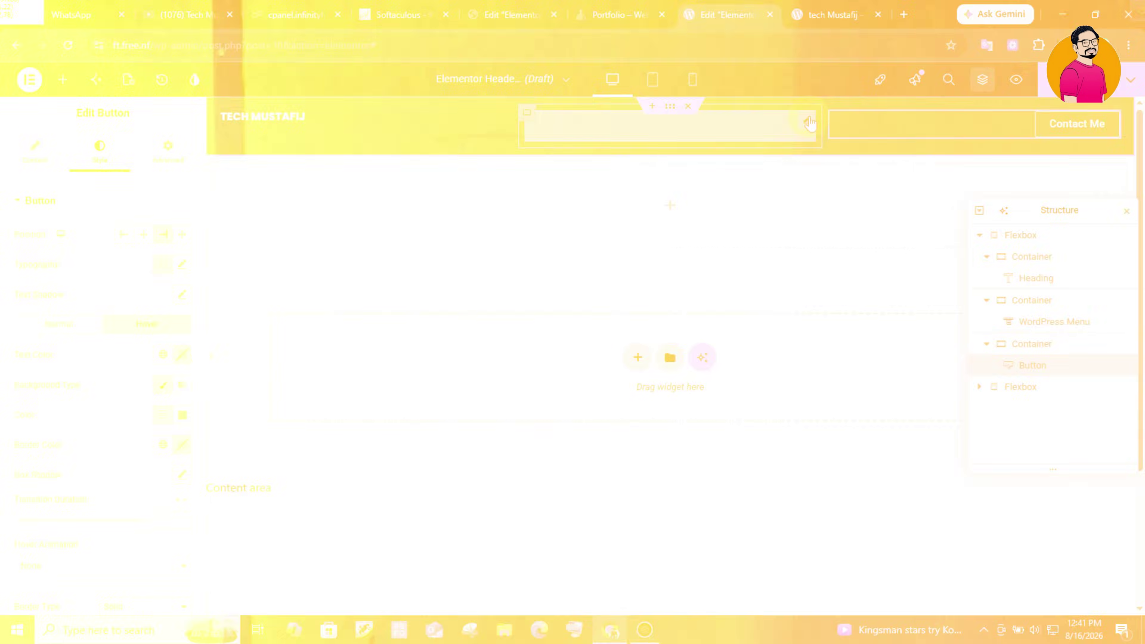
pyautogui.click(808, 122)
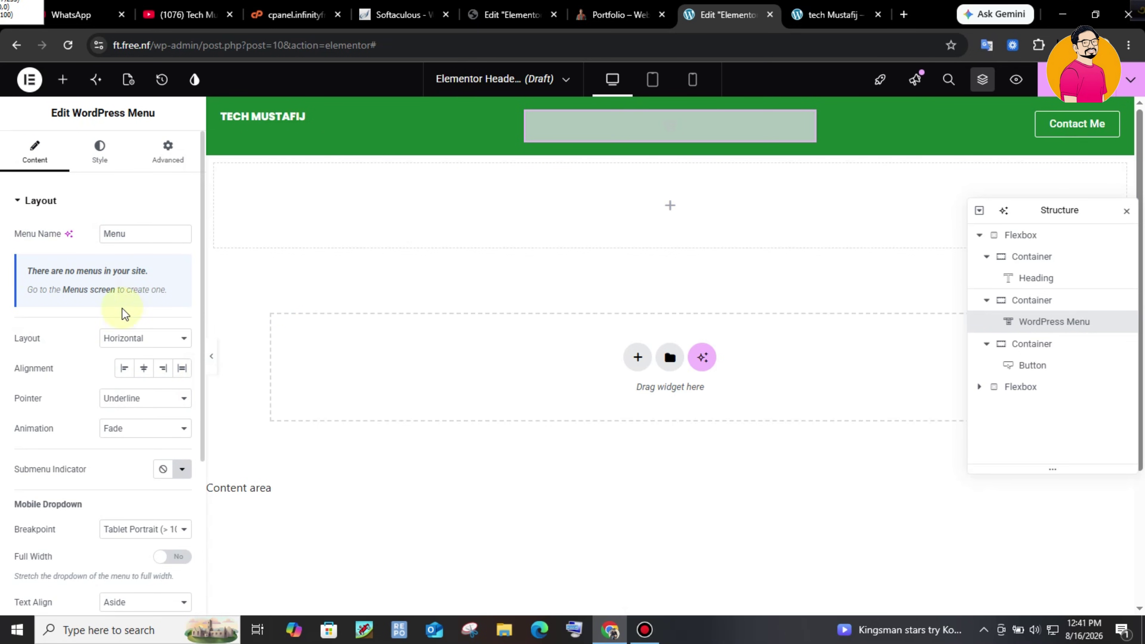
# - Publish the header template with a single Include / Entire site display condition
pyautogui.moveTo(45, 273); pyautogui.dragTo(149, 266)
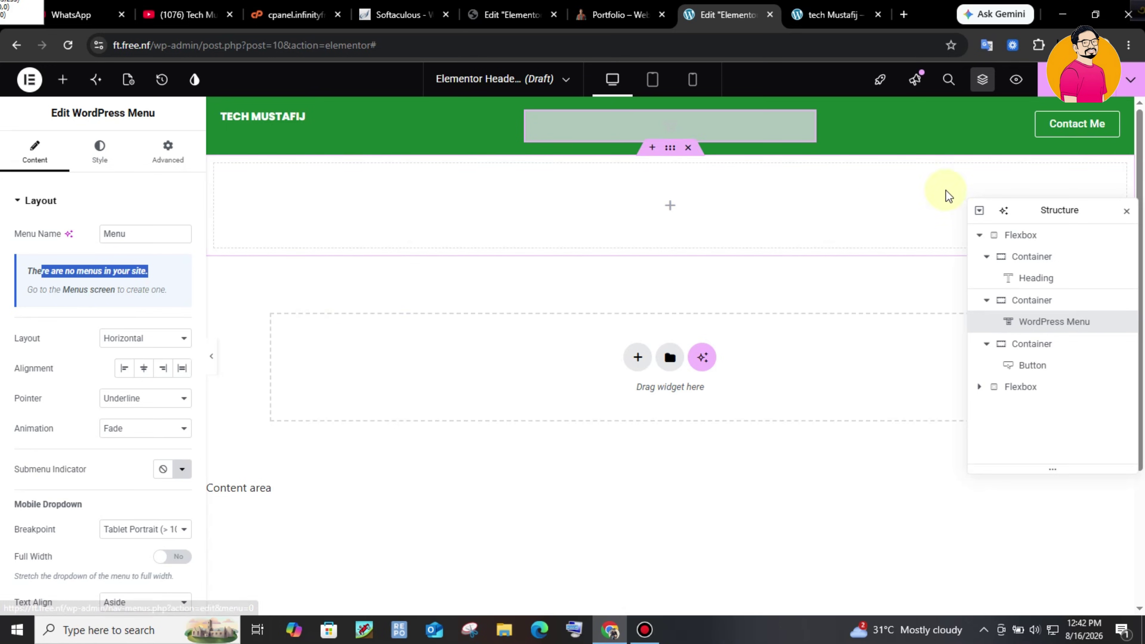
pyautogui.click(1041, 88)
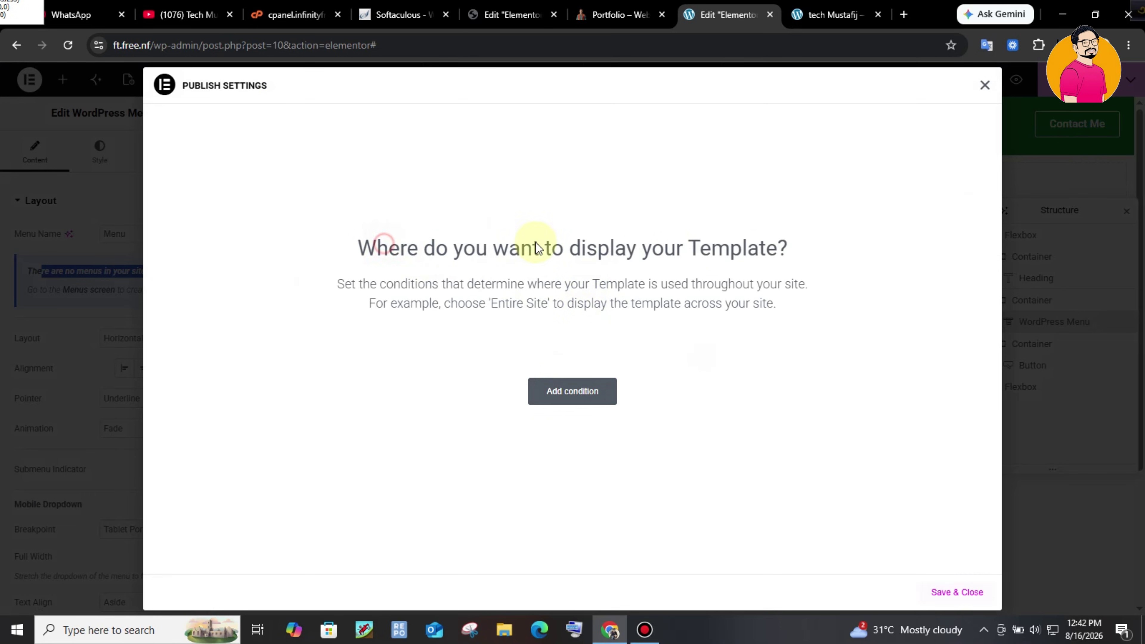
pyautogui.click(605, 400)
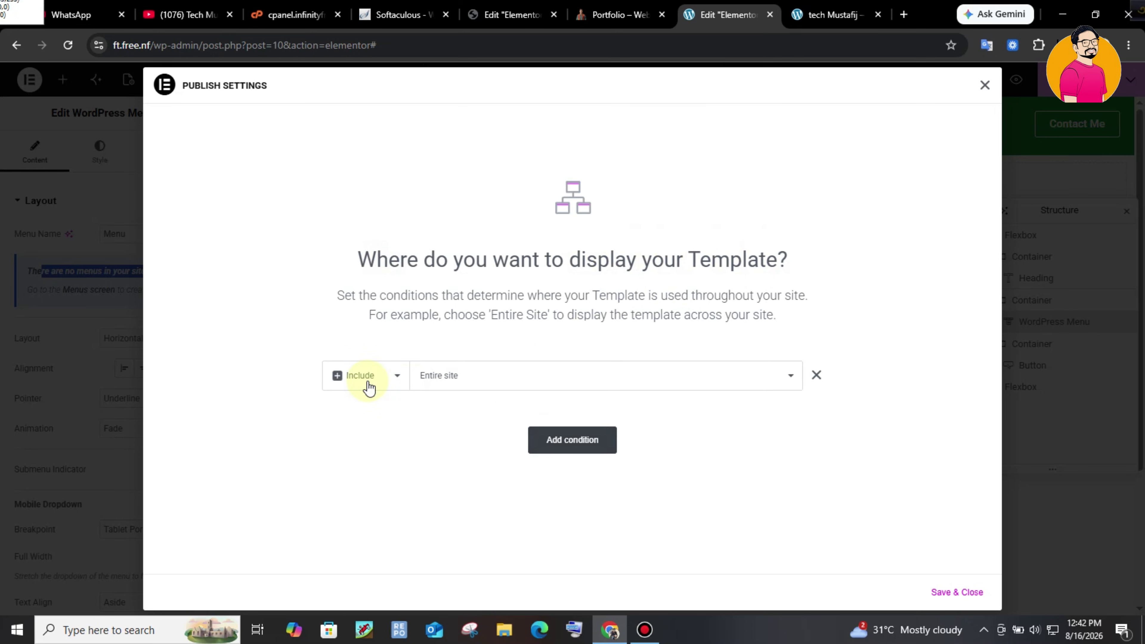
pyautogui.click(486, 384)
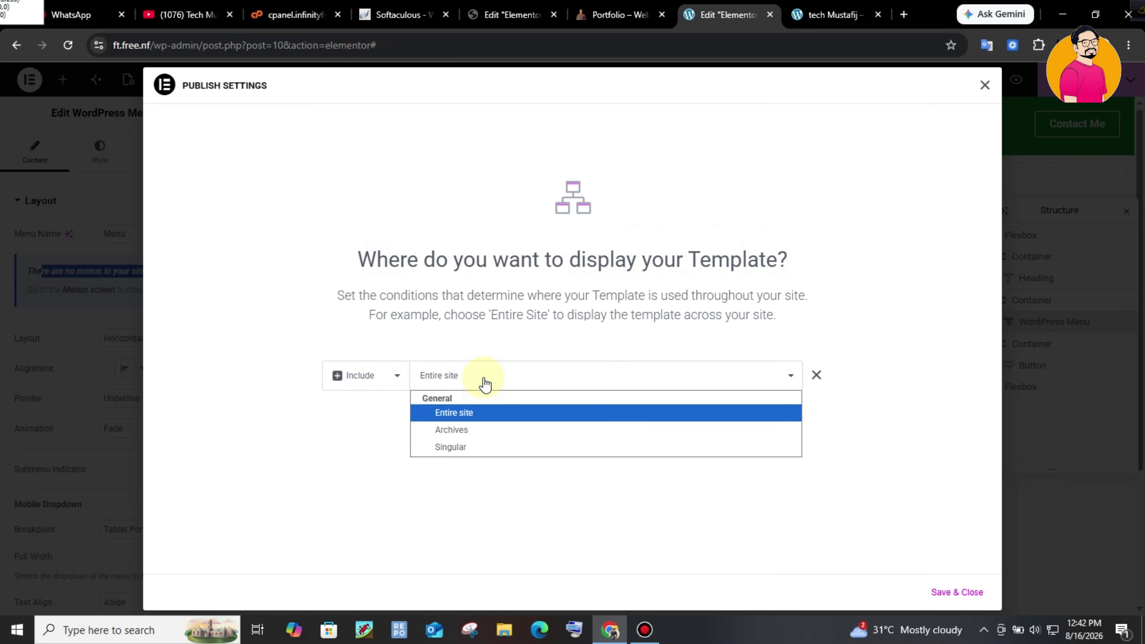
pyautogui.click(481, 376)
pyautogui.click(585, 447)
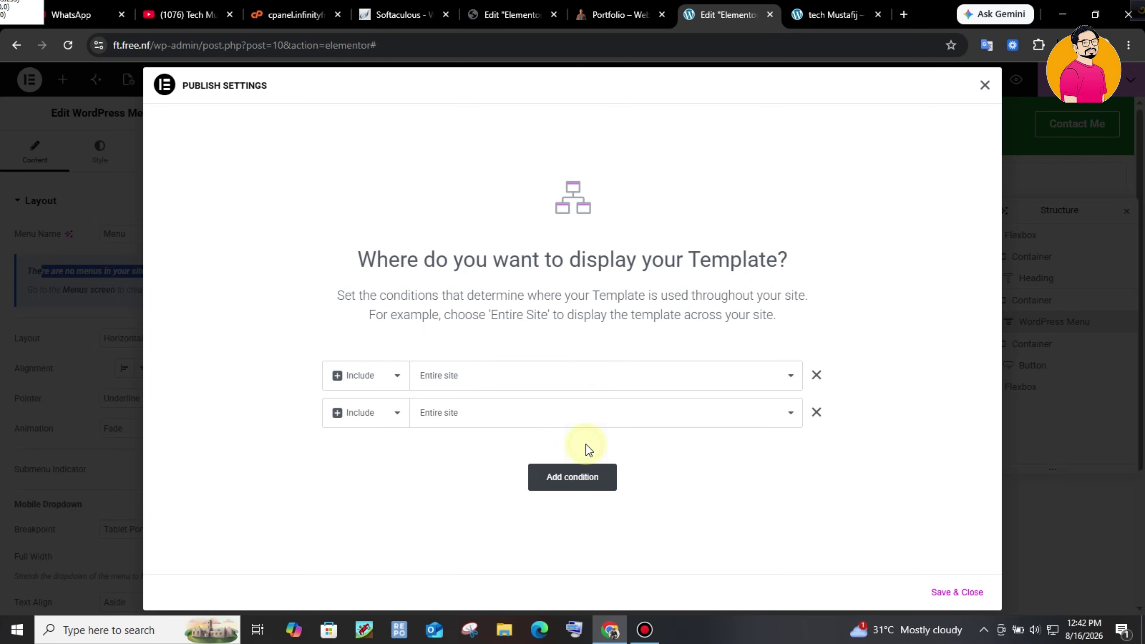
pyautogui.click(816, 412)
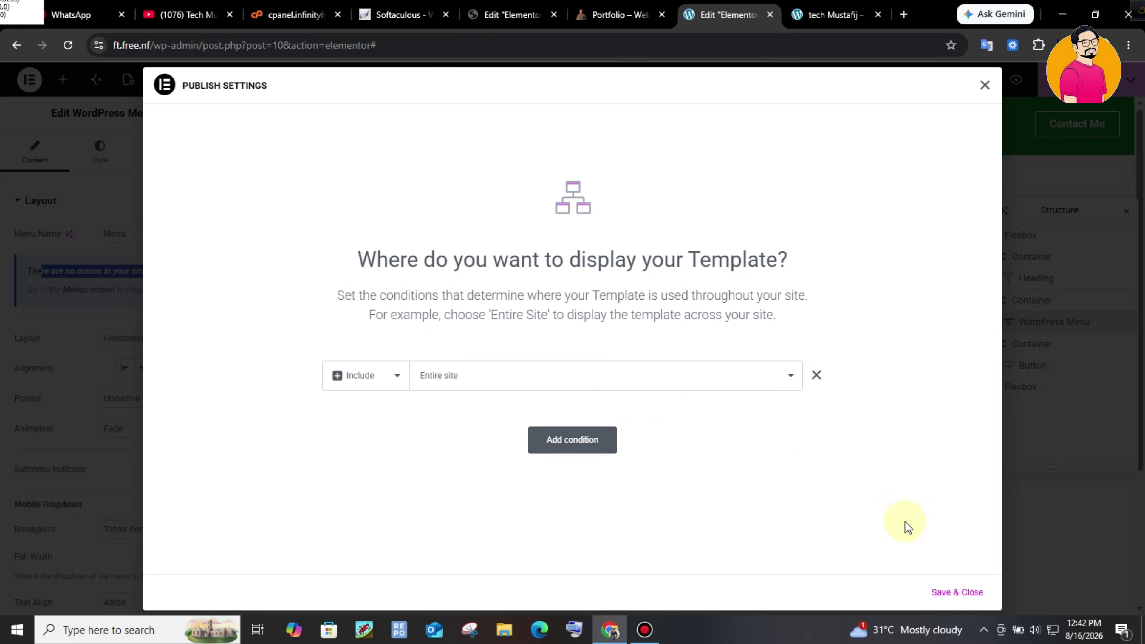
pyautogui.click(954, 591)
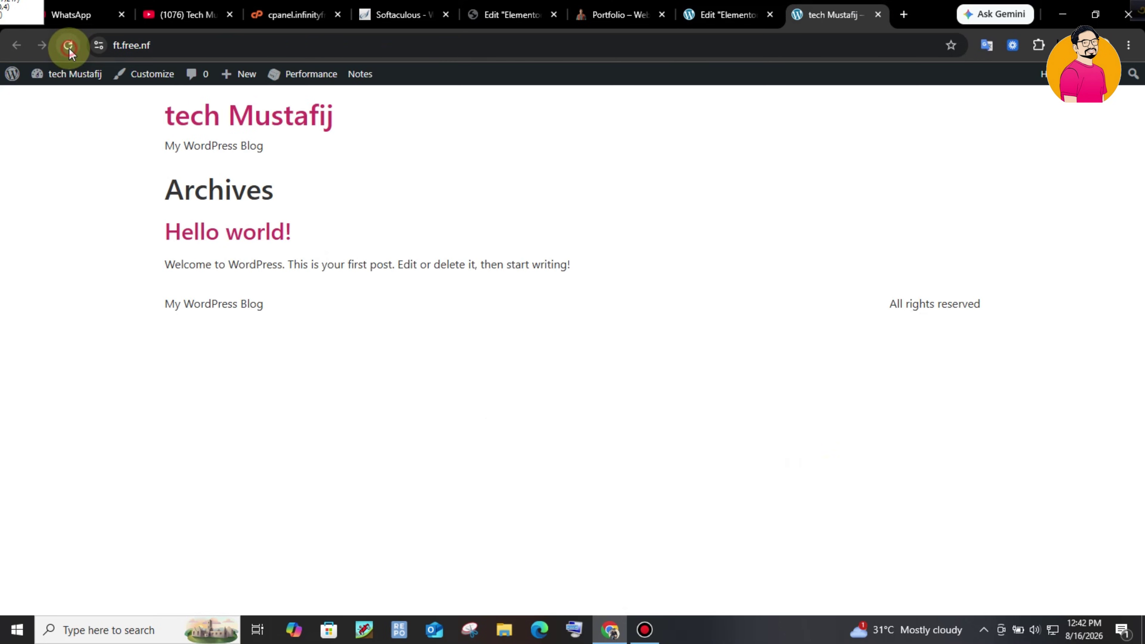
# - Reload the live site and go to Customize > Menus
pyautogui.click(69, 47)
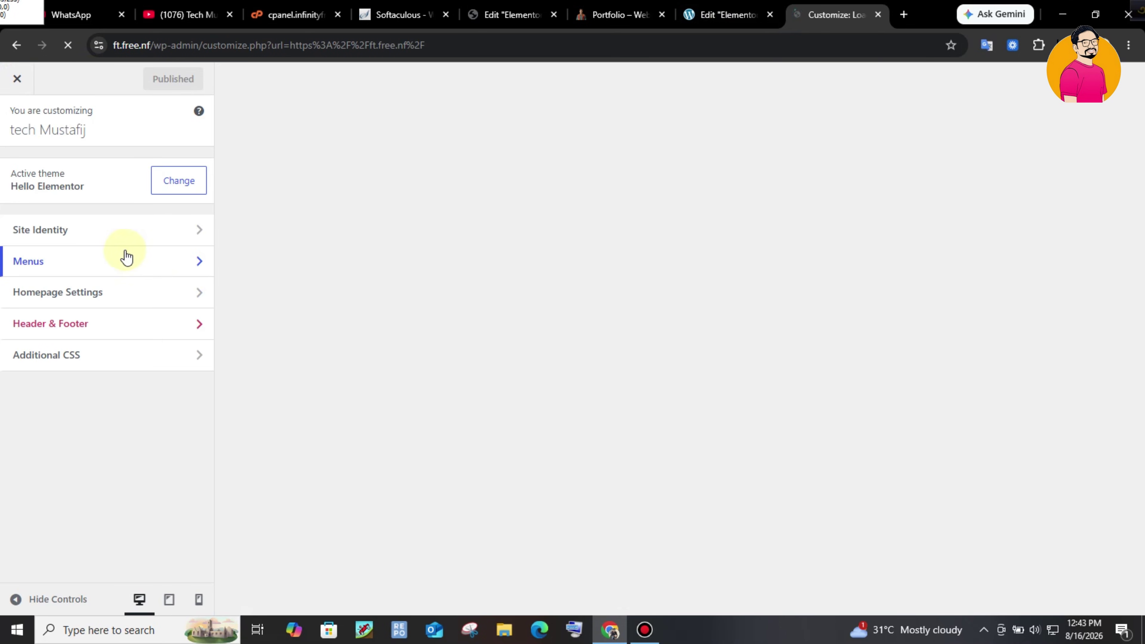
pyautogui.click(126, 268)
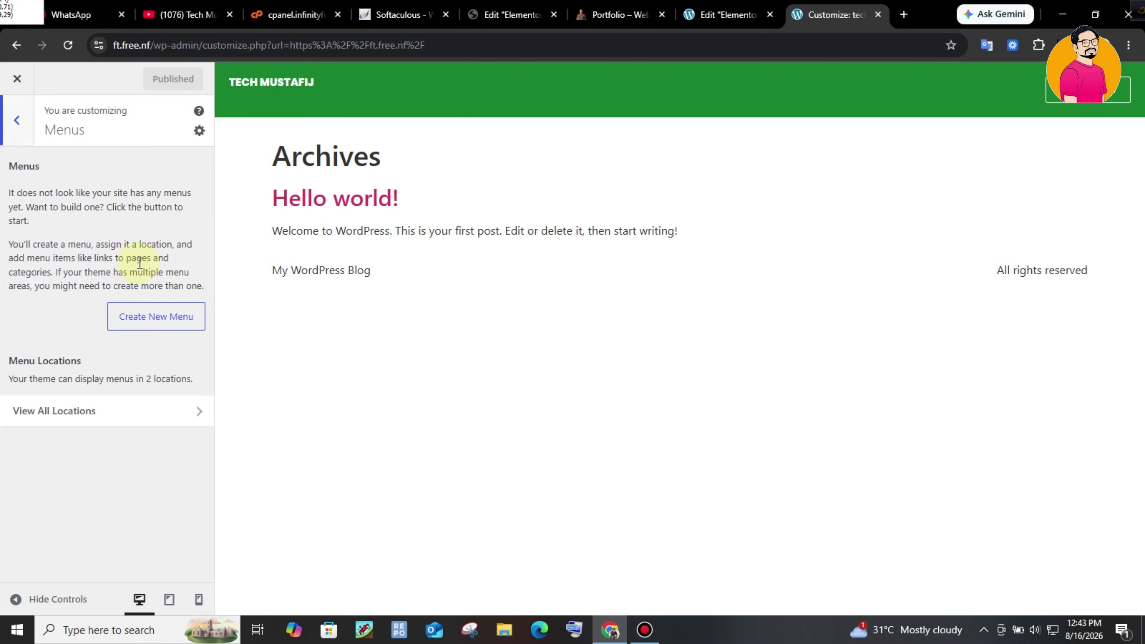
# - Create a new menu named Mian Menu assigned to the Header location
pyautogui.click(162, 318)
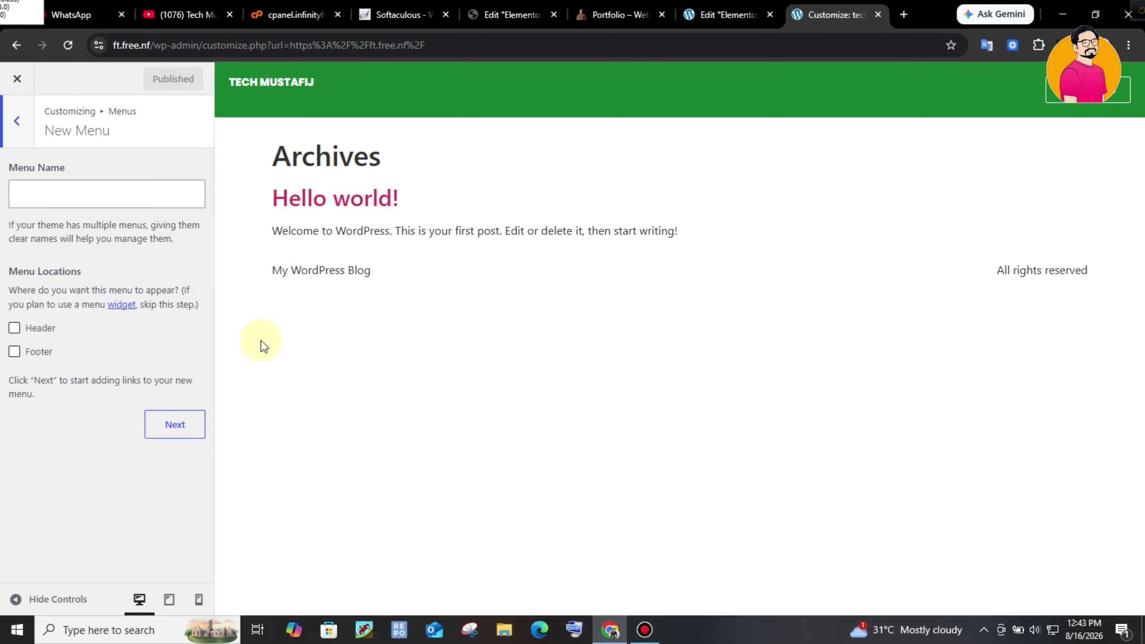
pyautogui.click(88, 195)
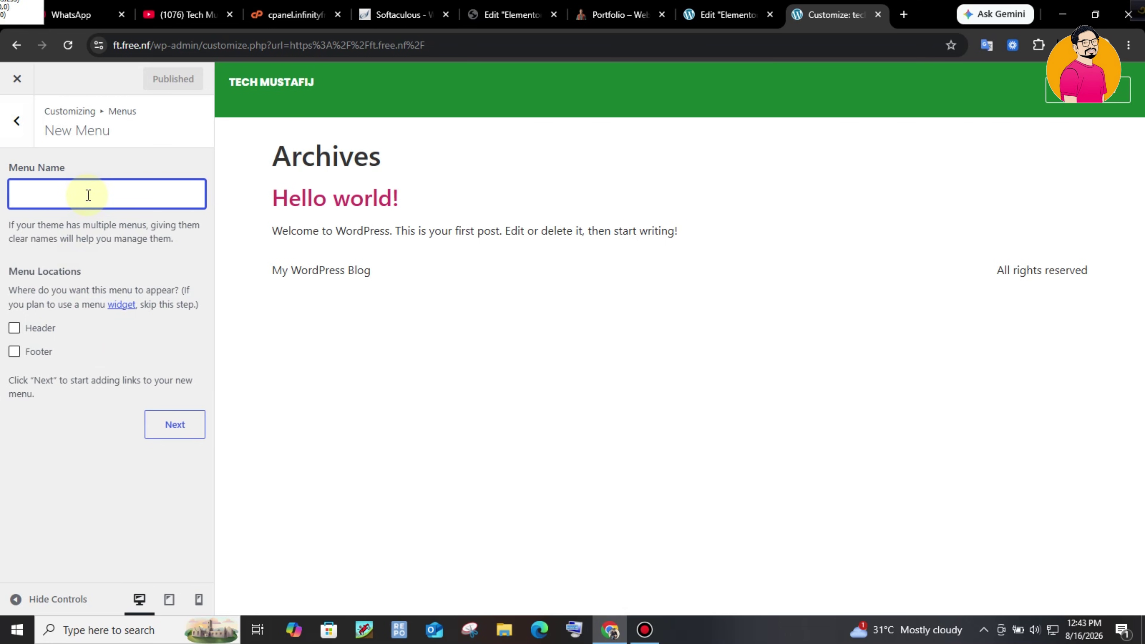
pyautogui.hotkey('ctrl', 'shift', 'Tab')
pyautogui.hotkey('ctrl', 'shift', 'Tab')
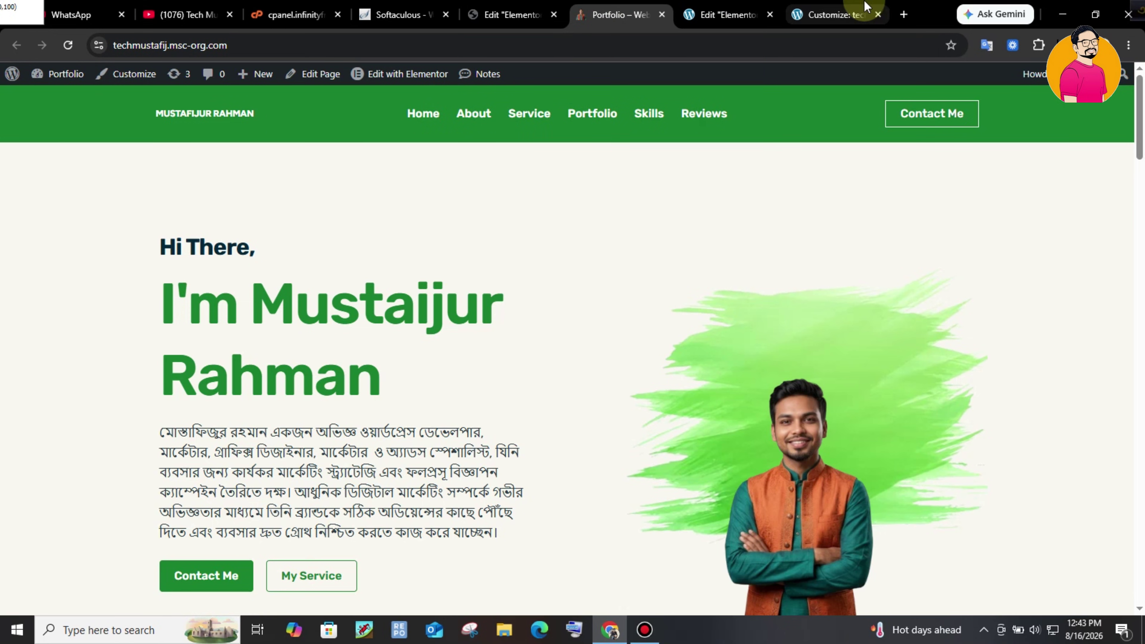
pyautogui.click(840, 12)
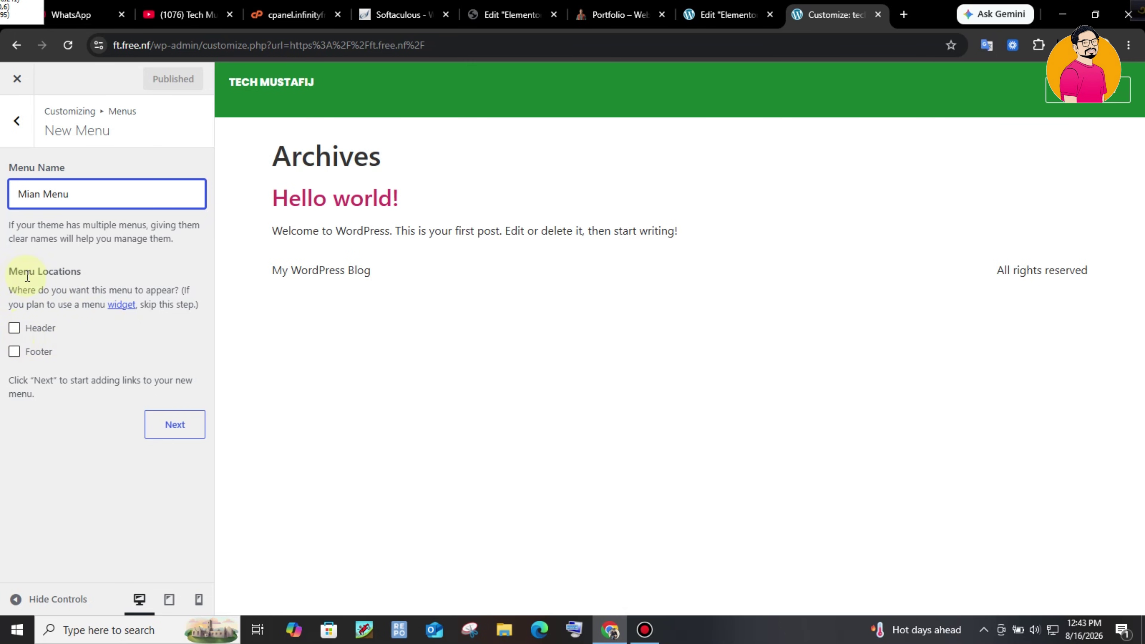
pyautogui.click(14, 333)
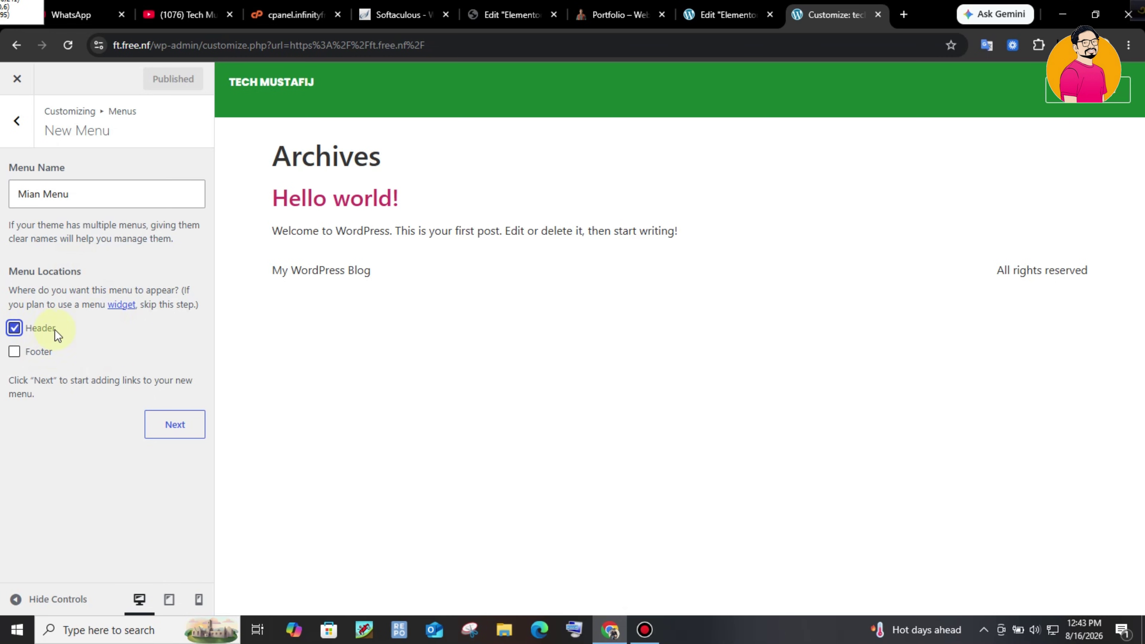
pyautogui.click(182, 432)
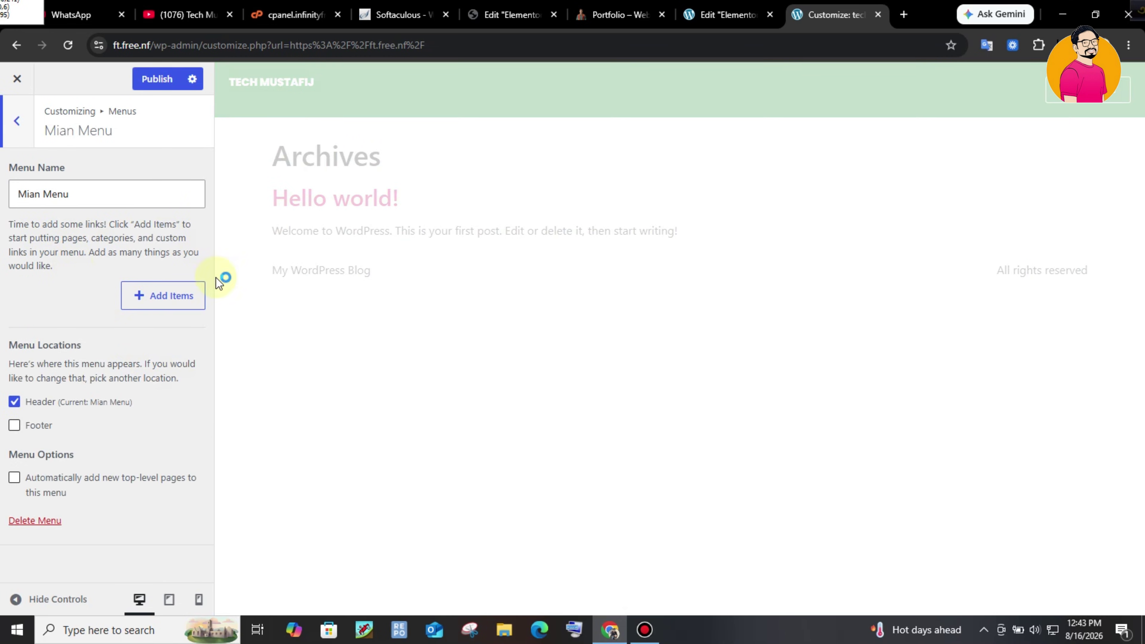
# - Add a Home custom link with URL # and publish the menu
pyautogui.click(158, 297)
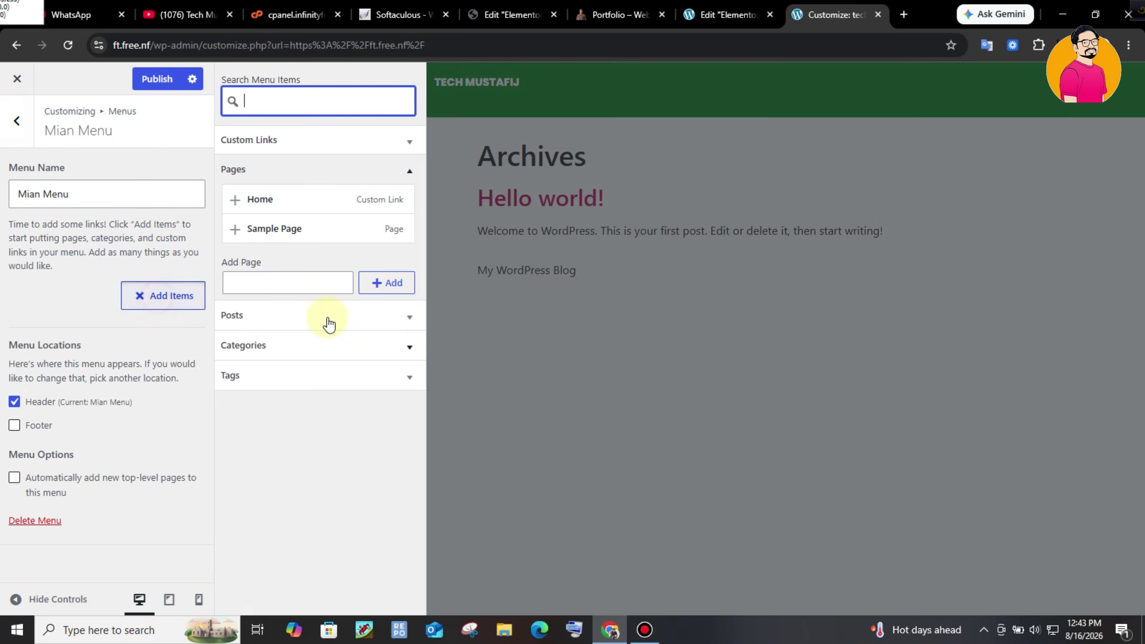
pyautogui.click(312, 147)
pyautogui.click(308, 230)
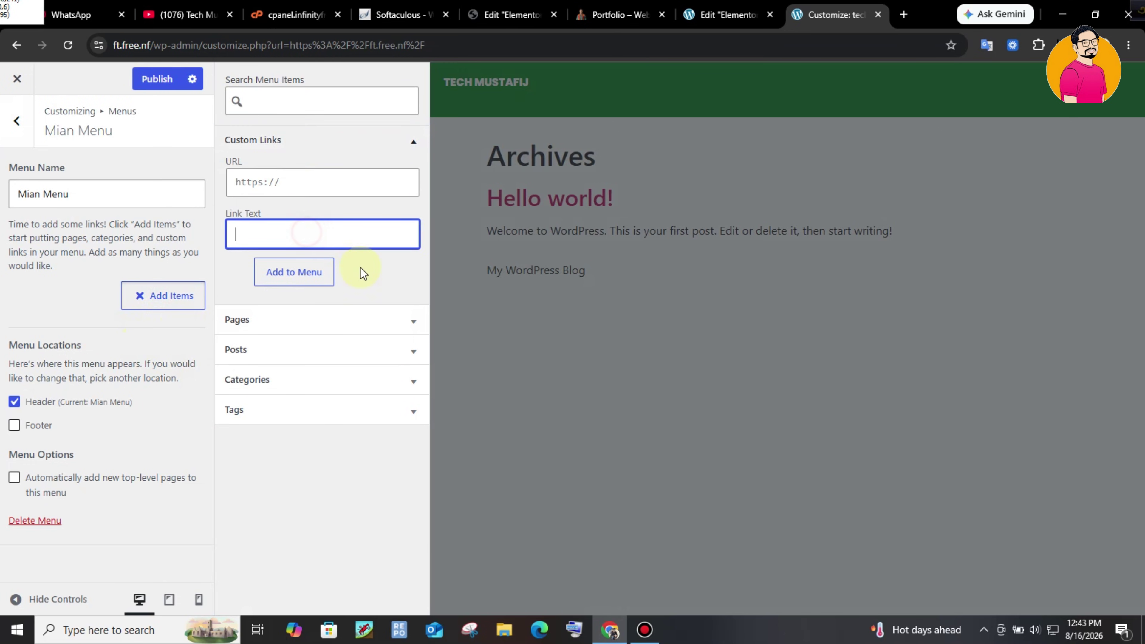
pyautogui.write('Home')
pyautogui.click(355, 186)
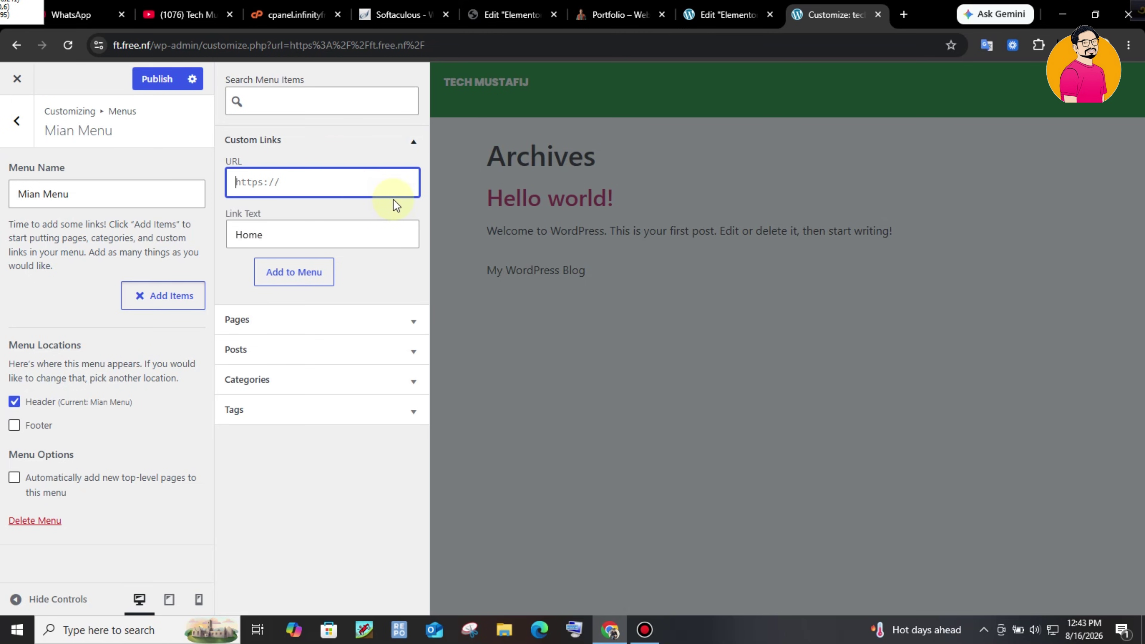
pyautogui.write('#')
pyautogui.click(308, 277)
pyautogui.click(306, 230)
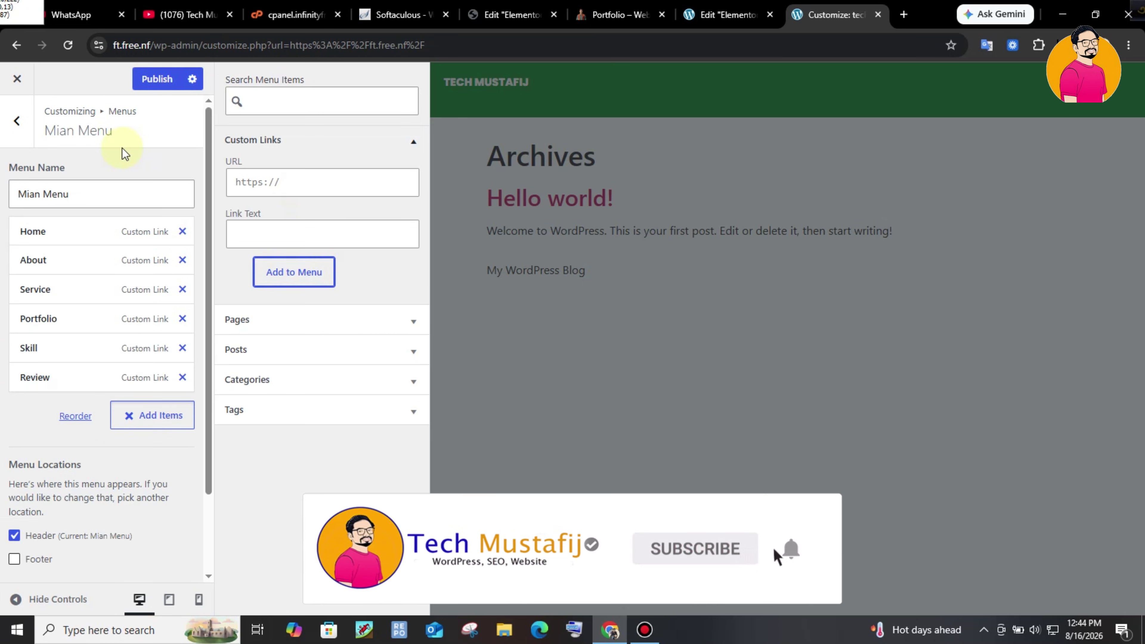
pyautogui.click(151, 79)
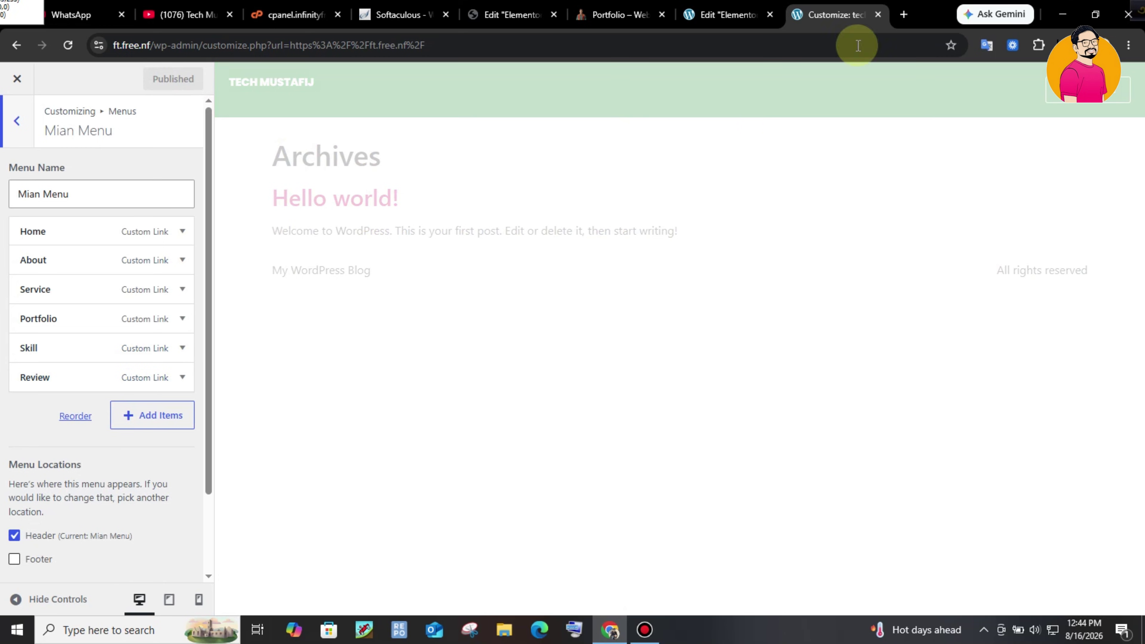
pyautogui.click(691, 6)
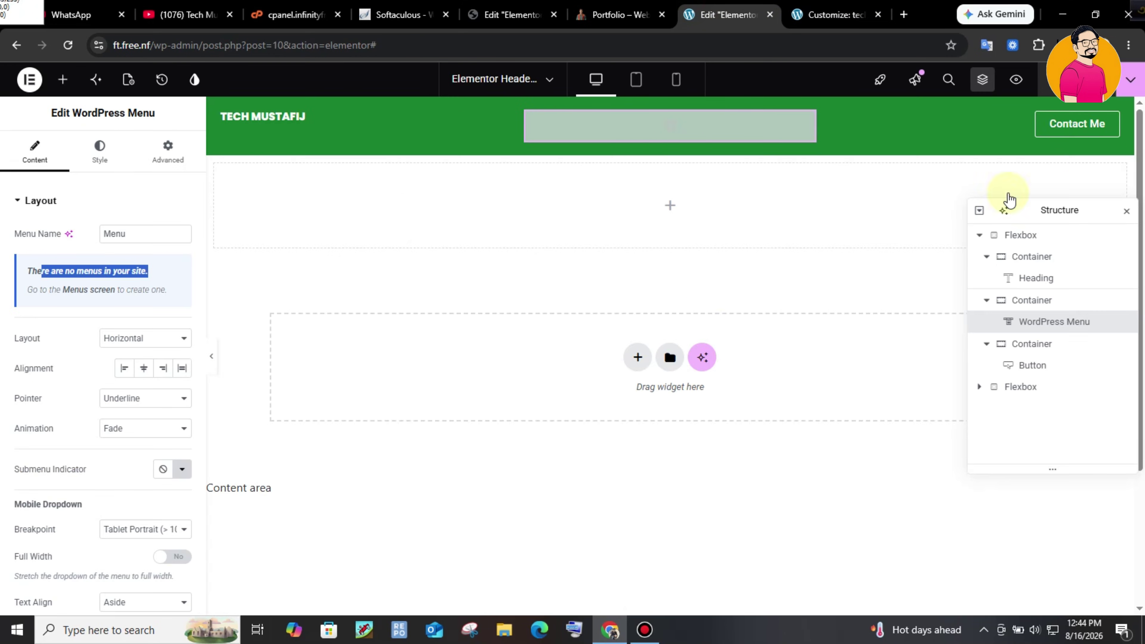
# - Reload the editor so the menu widget picks up Mian Menu
pyautogui.click(810, 122)
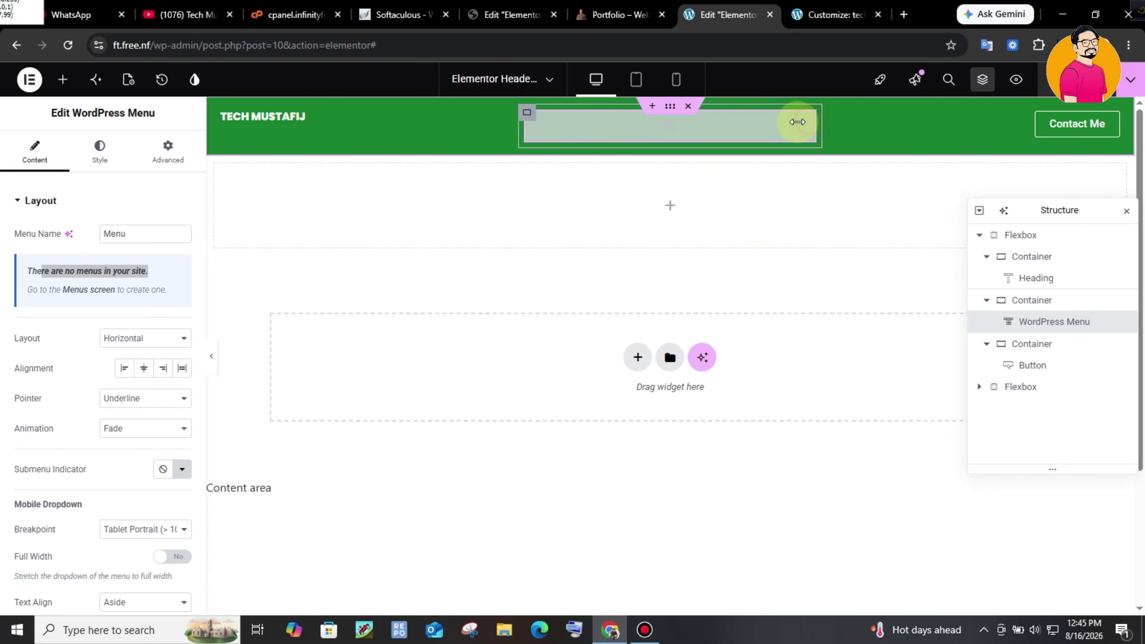
pyautogui.click(149, 234)
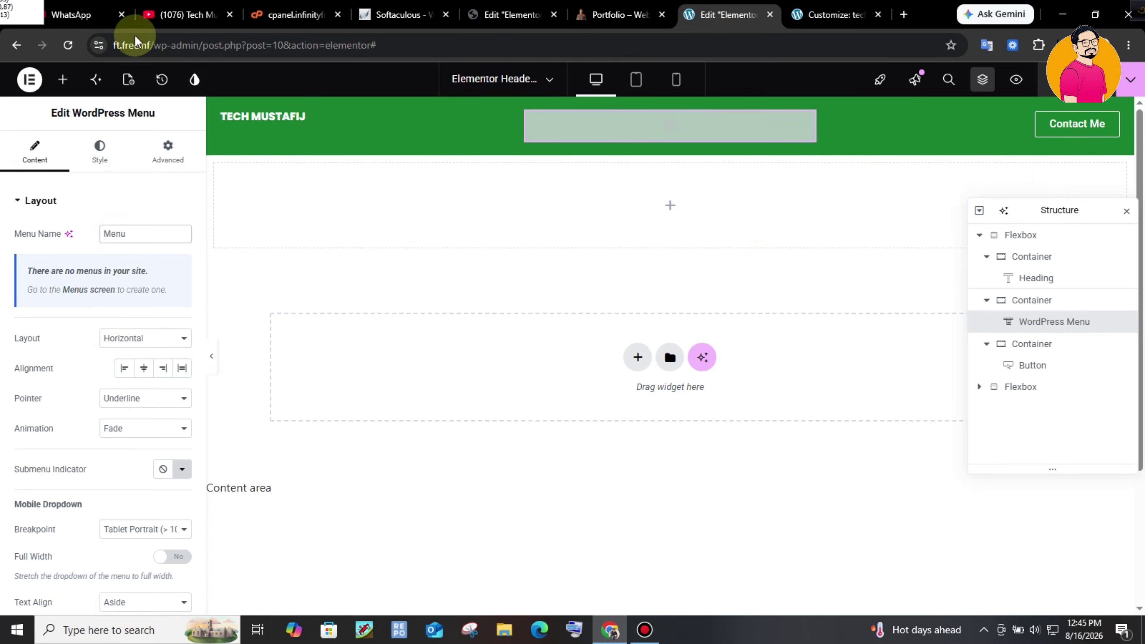
pyautogui.click(68, 45)
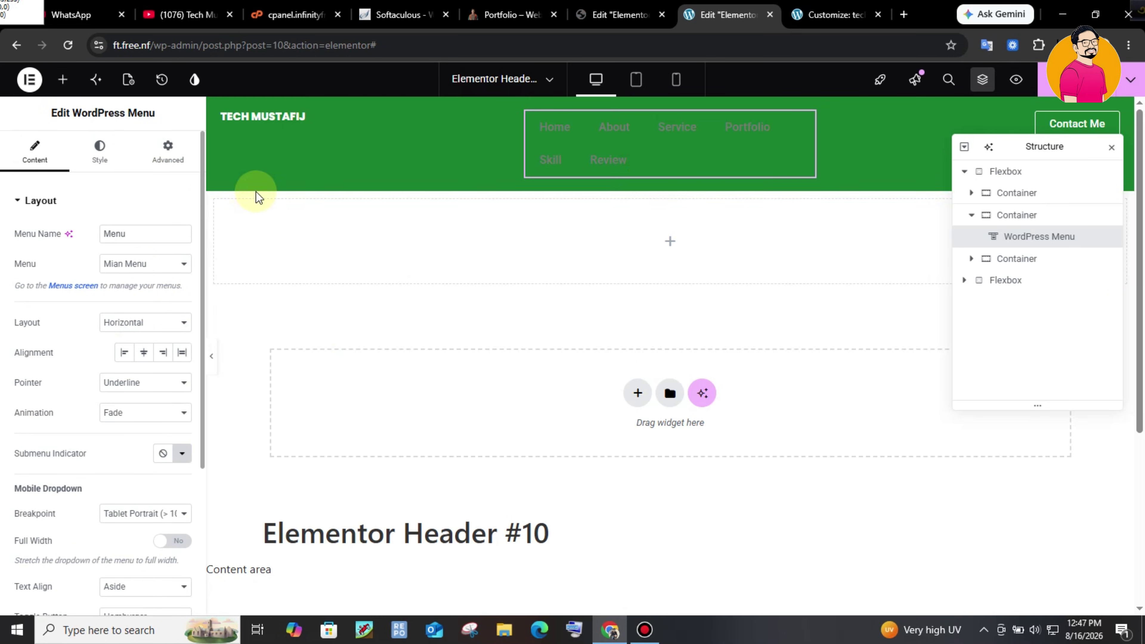
# - Centre the menu items and set the pointer effect to None
pyautogui.scroll(-1, 151, 318)
pyautogui.scroll(1, 156, 313)
pyautogui.scroll(-2, 148, 329)
pyautogui.scroll(1, 135, 343)
pyautogui.click(144, 333)
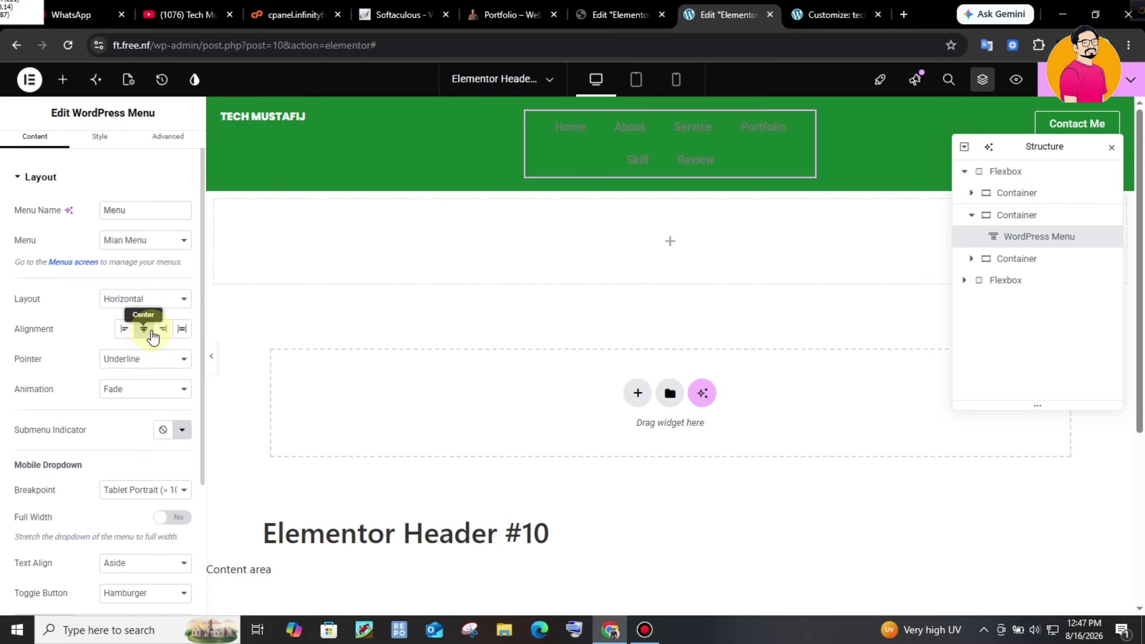
pyautogui.click(153, 368)
pyautogui.click(130, 376)
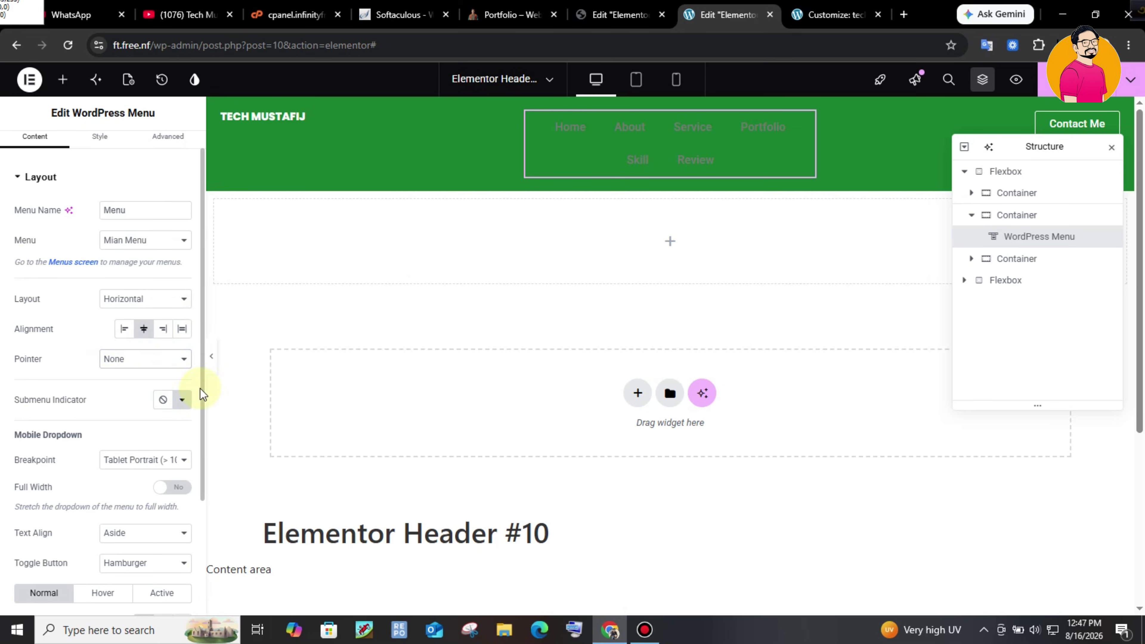
pyautogui.scroll(-1, 203, 388)
pyautogui.scroll(-3, 203, 387)
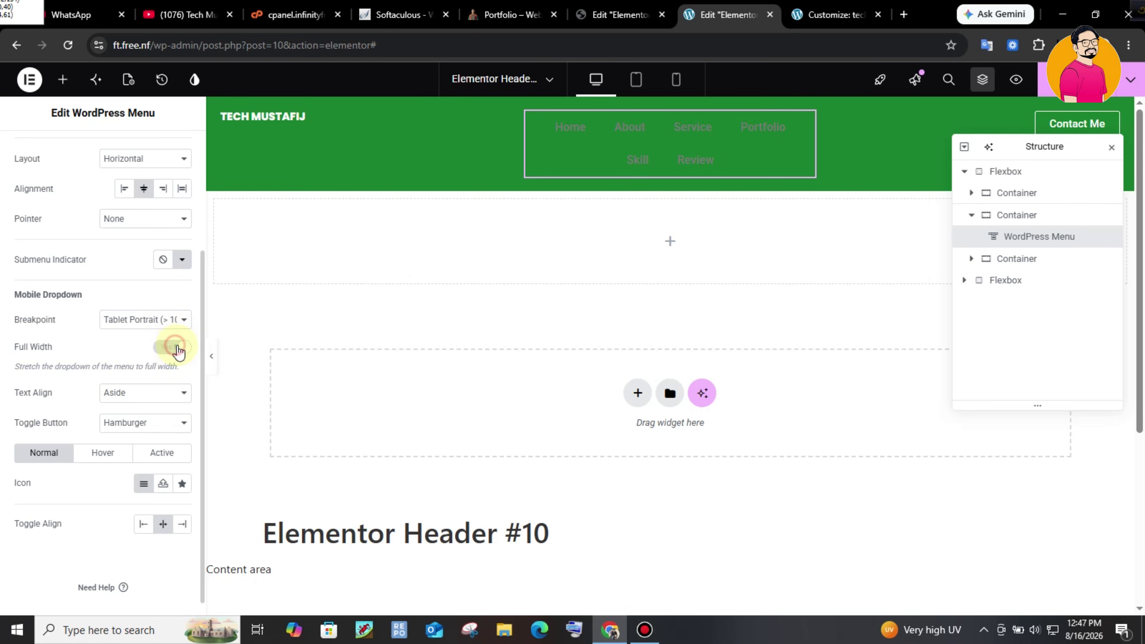
# - Set the menu link typography family to Poppins
pyautogui.scroll(-5, 261, 457)
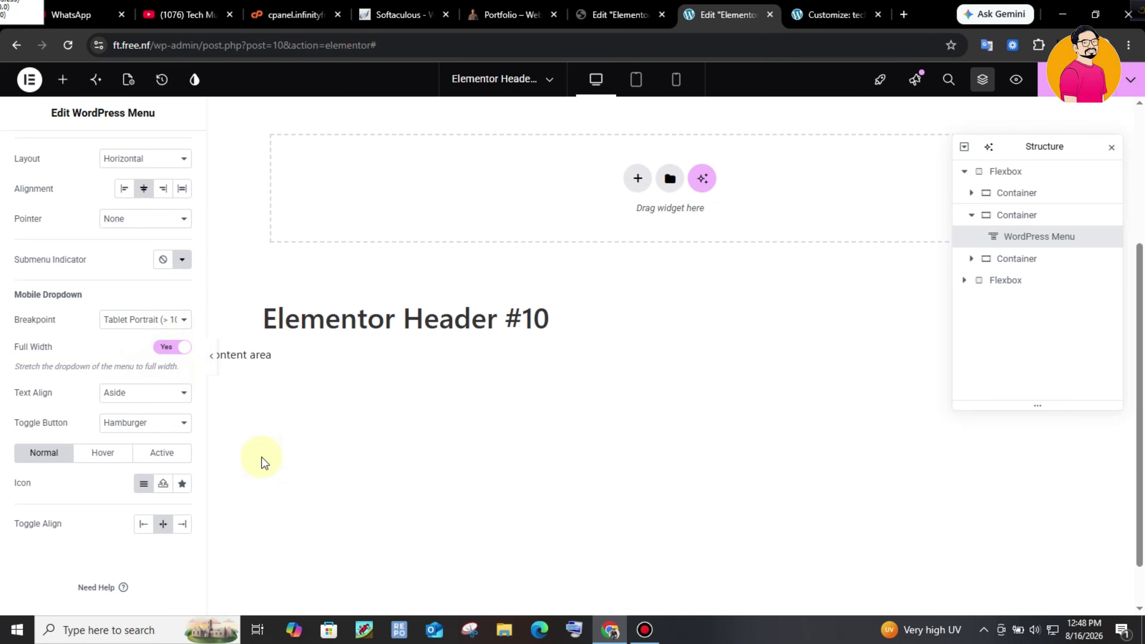
pyautogui.scroll(5, 402, 332)
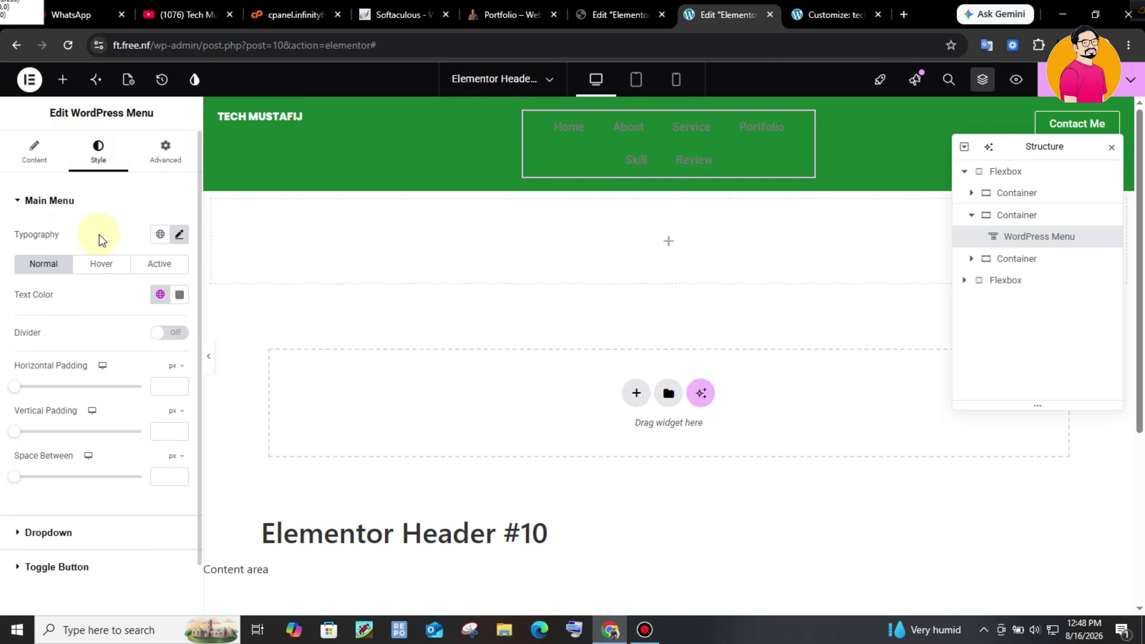
pyautogui.click(180, 233)
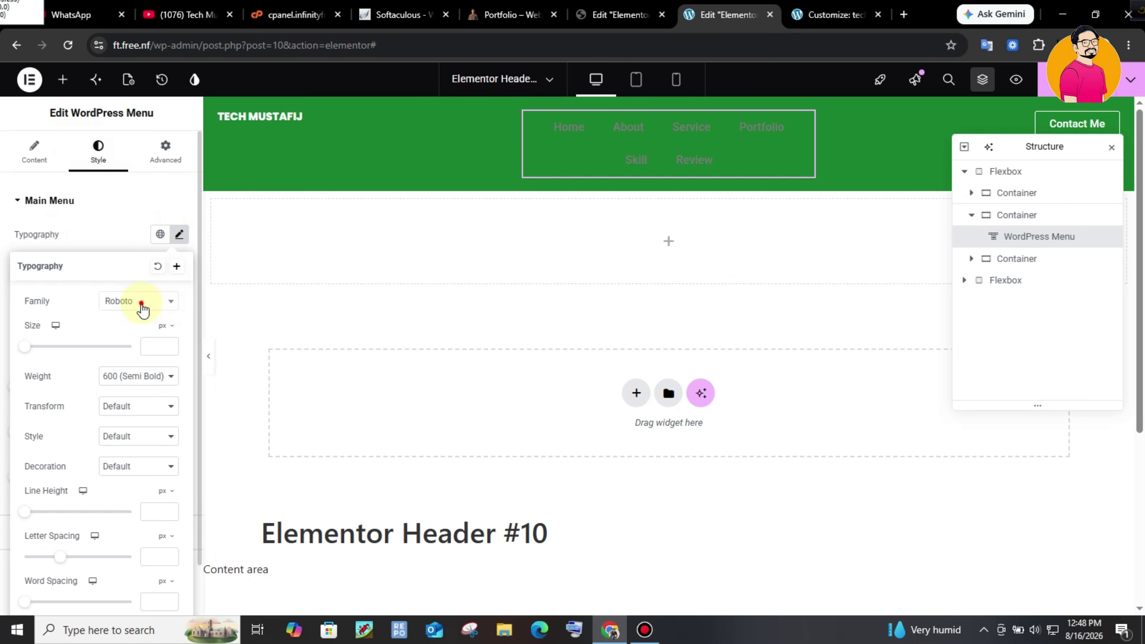
pyautogui.click(145, 308)
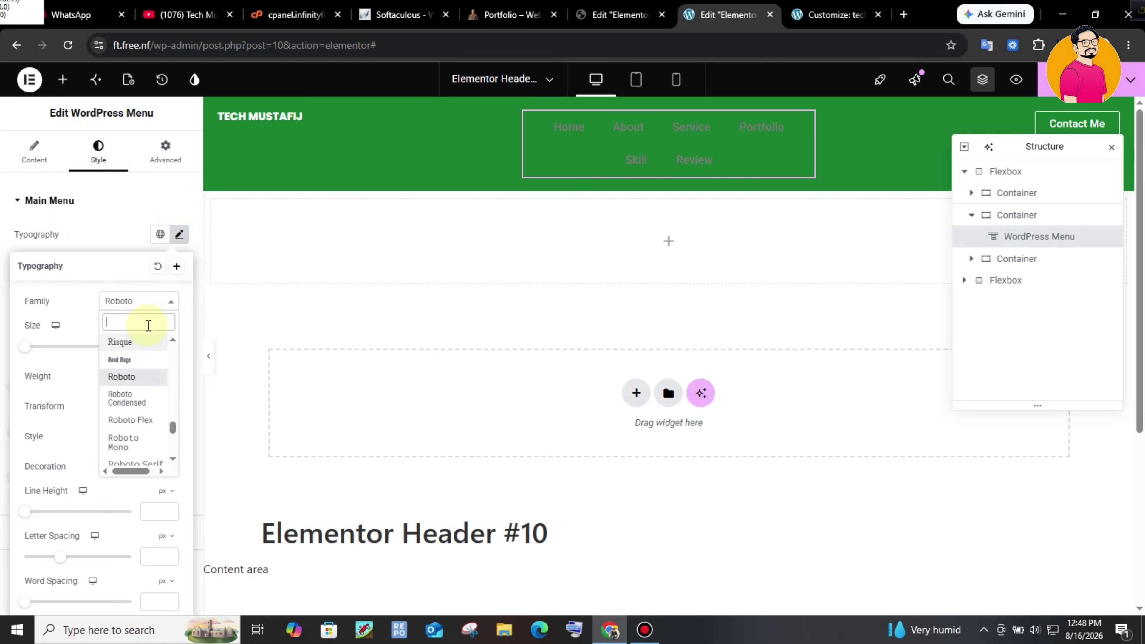
pyautogui.write('poop')
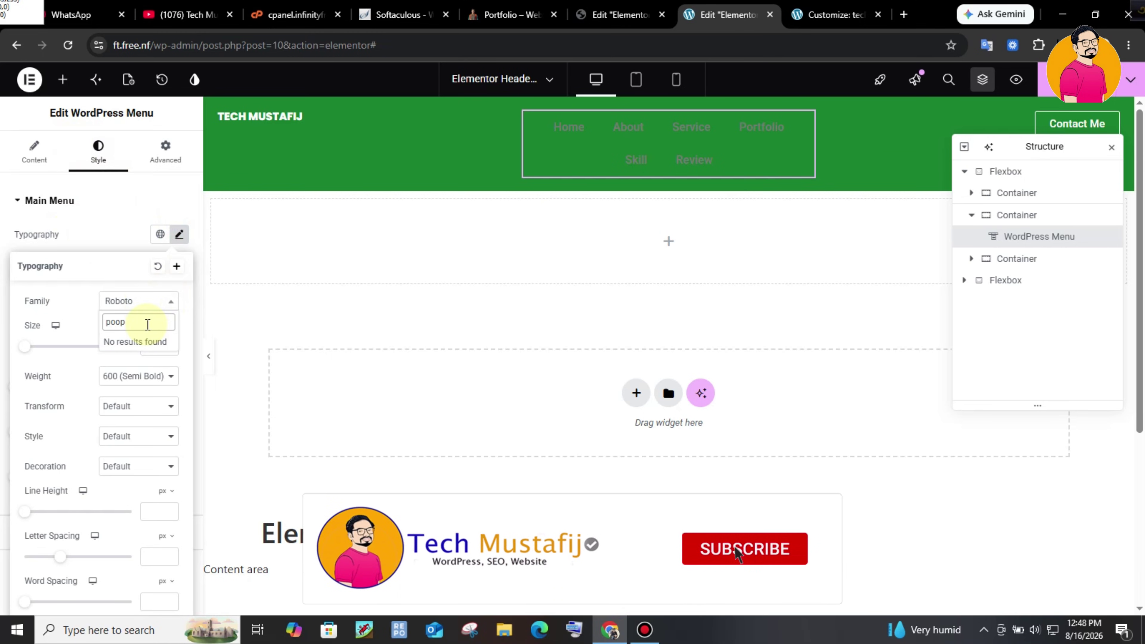
pyautogui.press('BackSpace')
pyautogui.press('BackSpace')
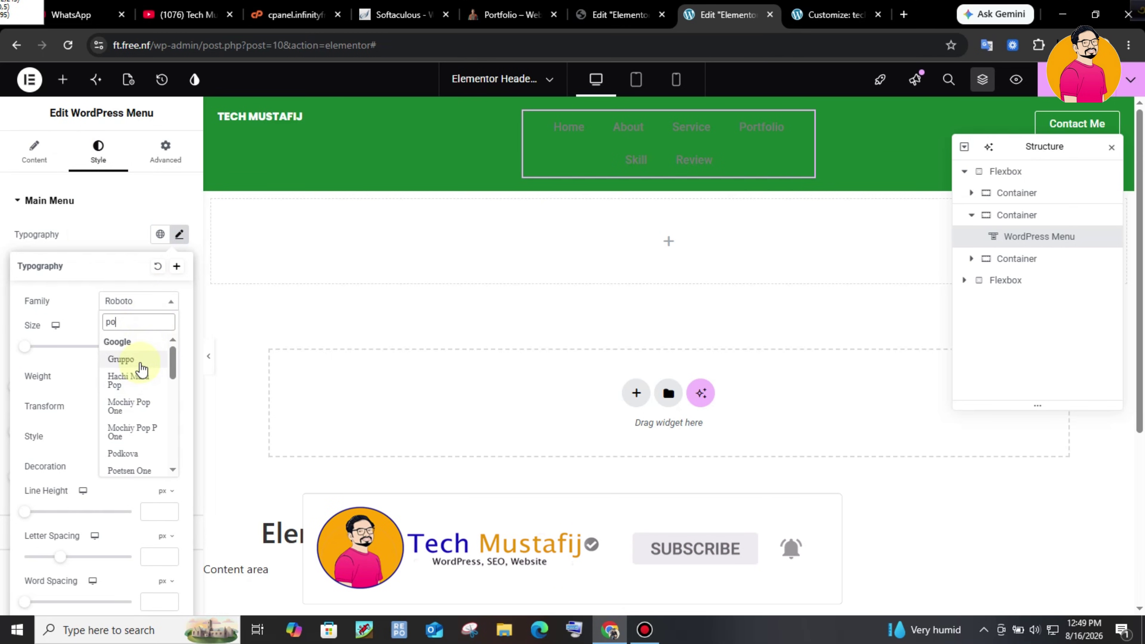
pyautogui.click(130, 398)
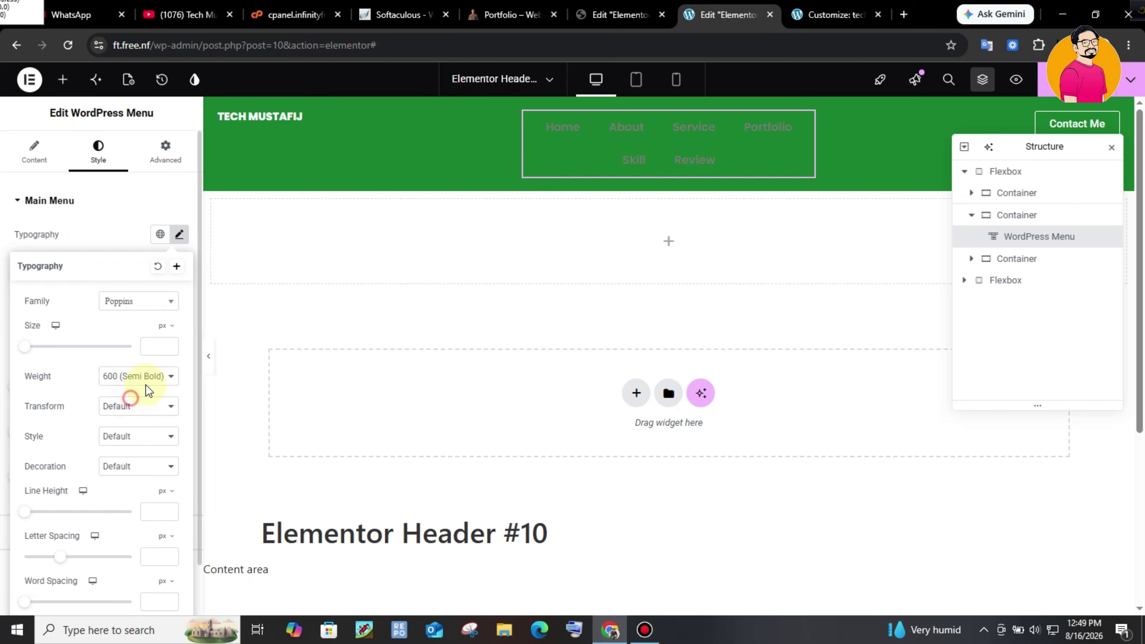
pyautogui.click(117, 229)
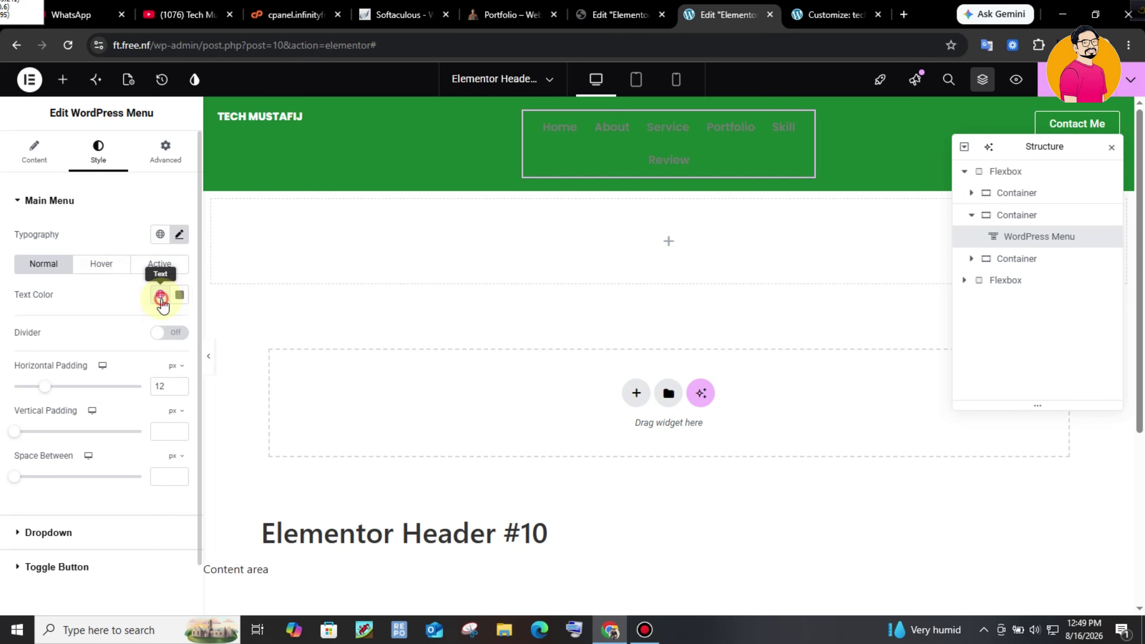
# - Set the menu text colour to near-white #FAF0F0
pyautogui.click(160, 295)
pyautogui.click(180, 294)
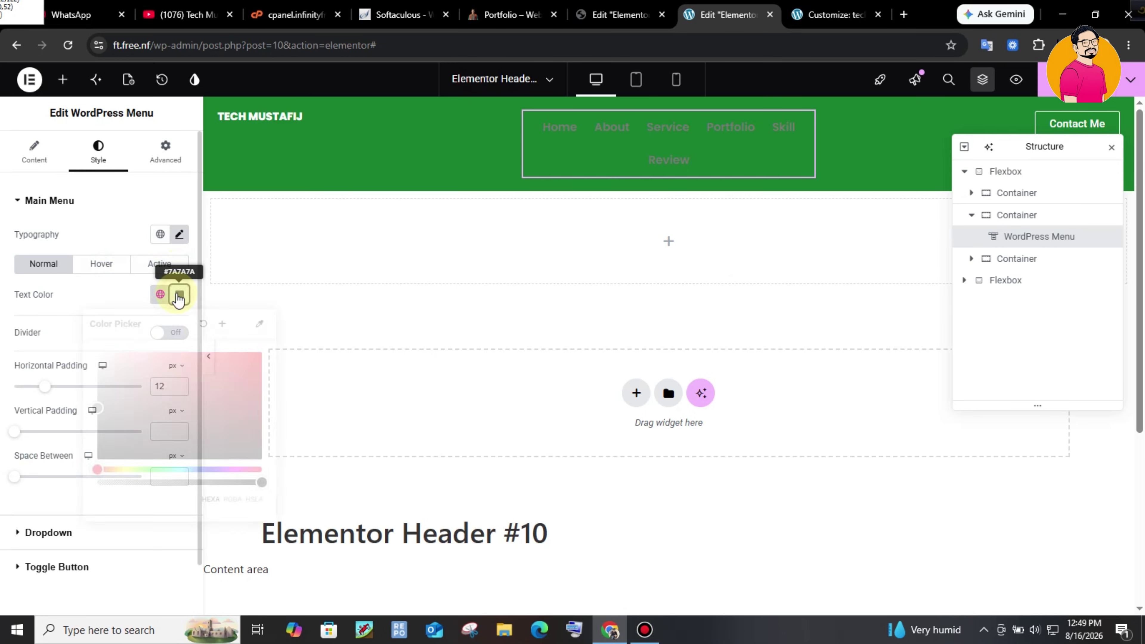
pyautogui.click(145, 391)
pyautogui.click(104, 355)
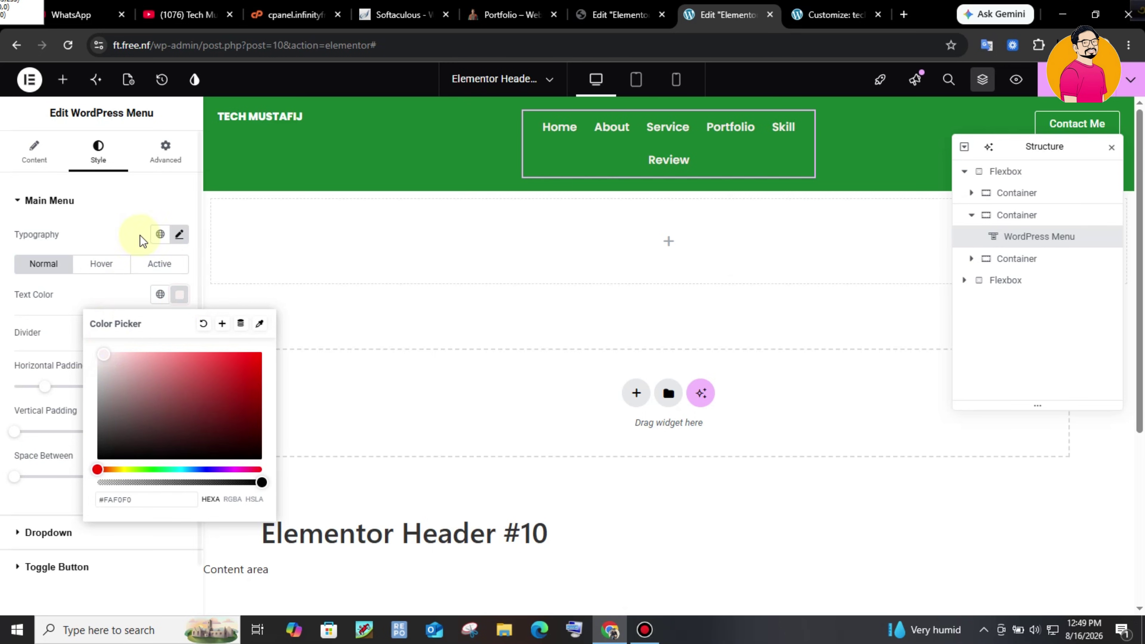
pyautogui.click(145, 207)
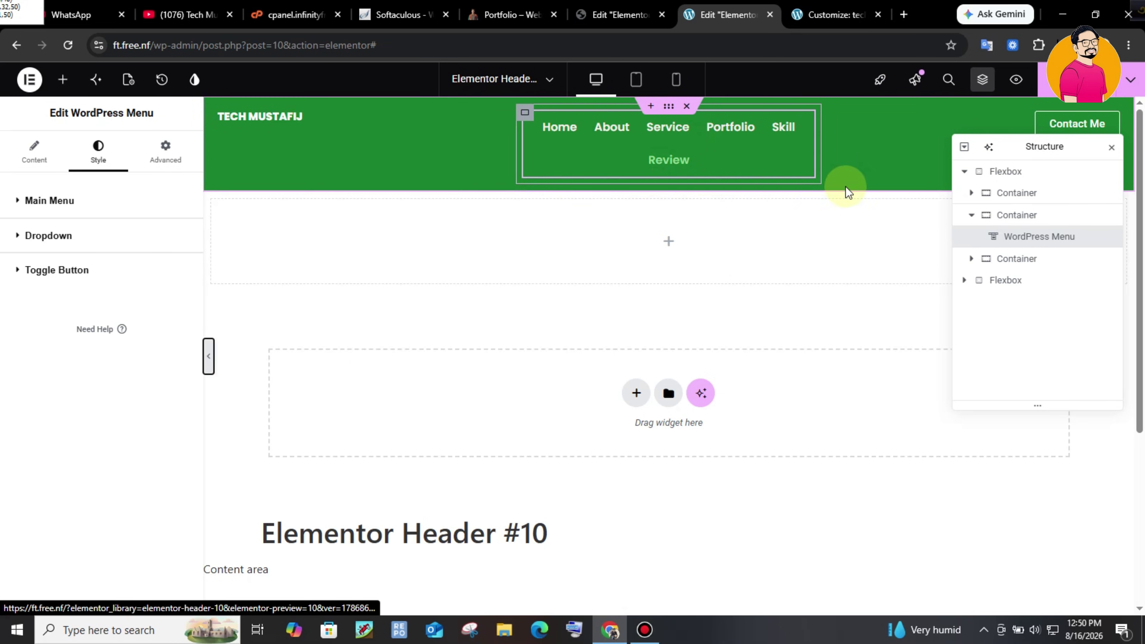
# - Make the site-title container Full Width at 15%
pyautogui.click(1031, 193)
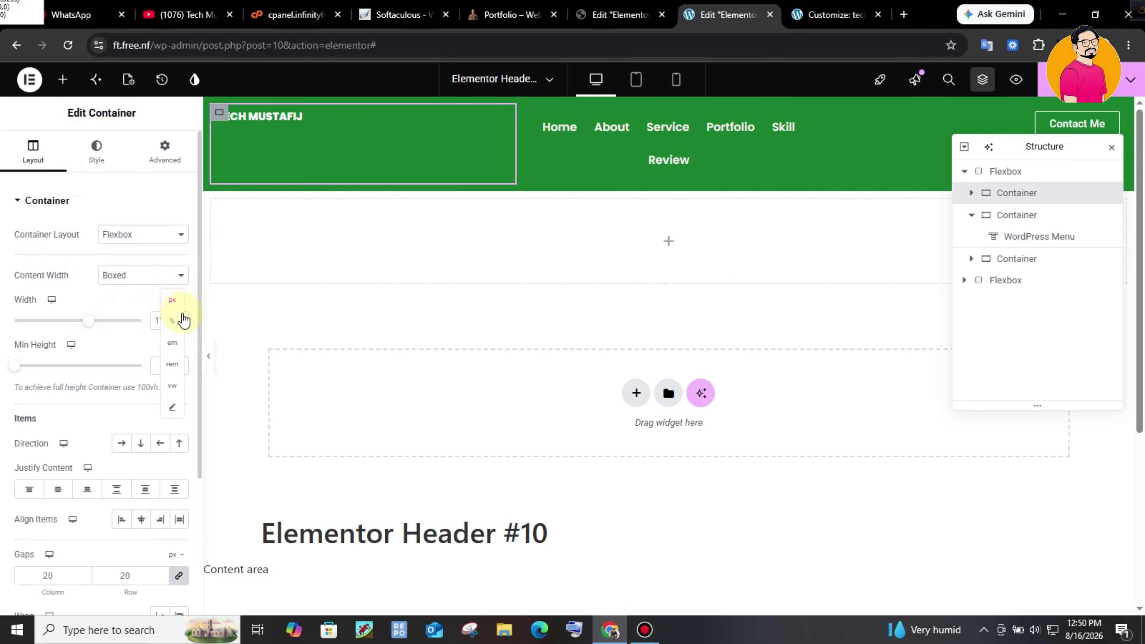
pyautogui.click(175, 321)
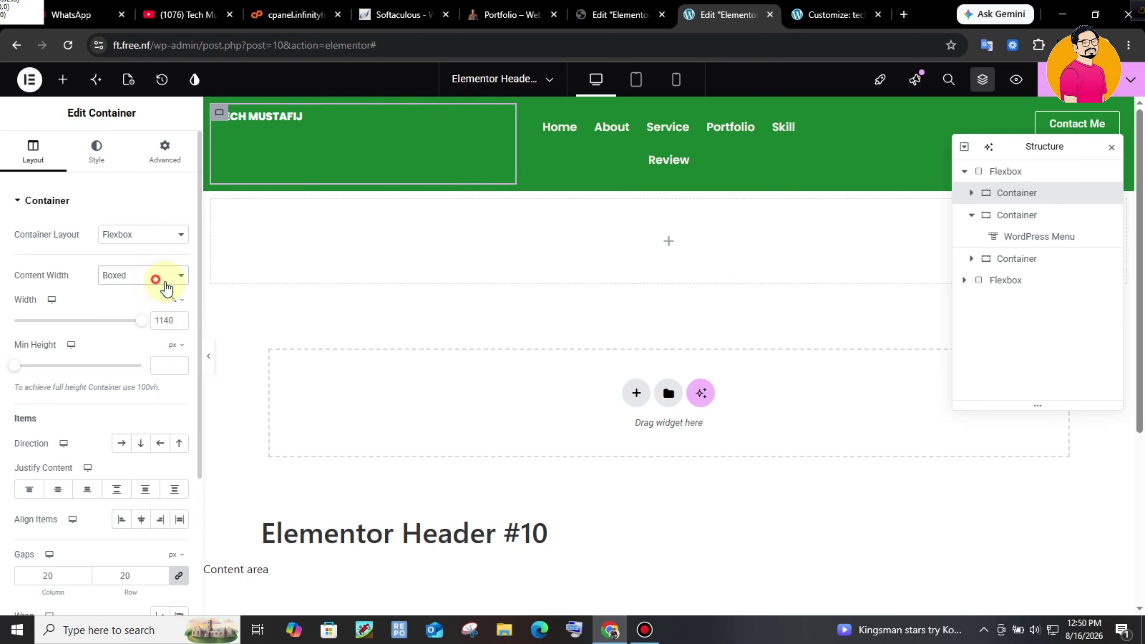
pyautogui.click(143, 275)
pyautogui.click(135, 311)
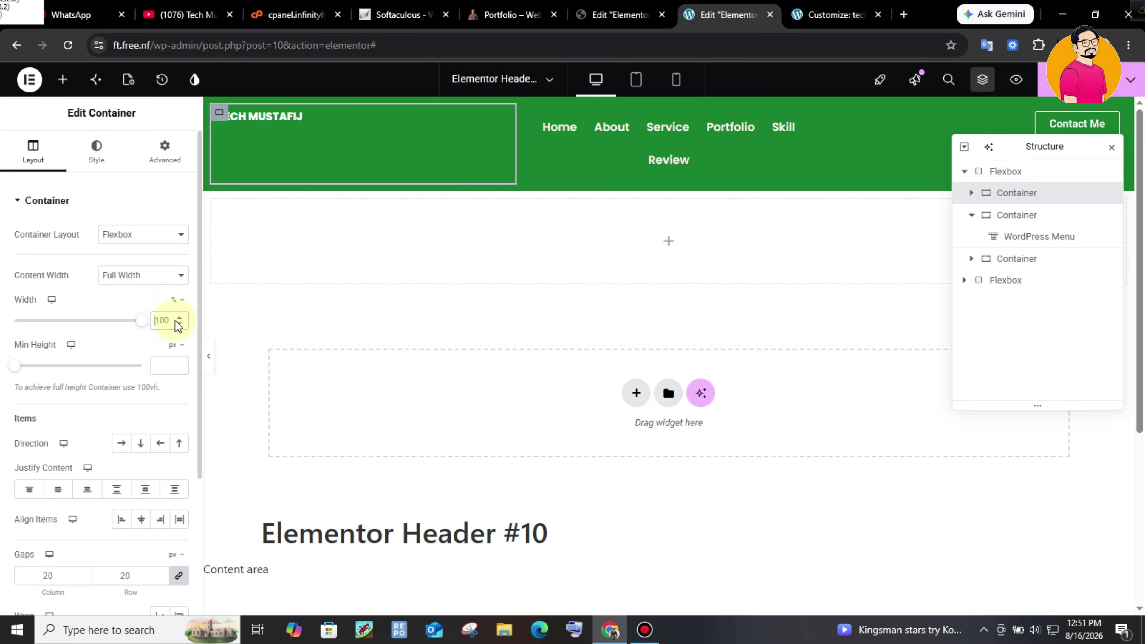
pyautogui.write('15')
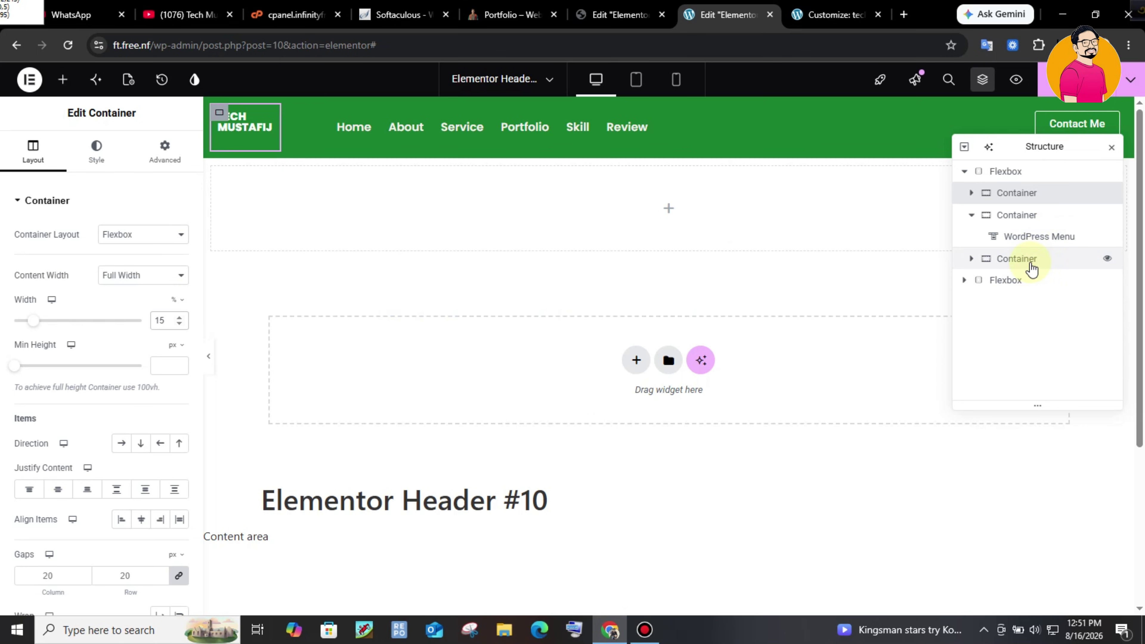
# - Make the Contact Me container Full Width at 15%
pyautogui.click(1033, 265)
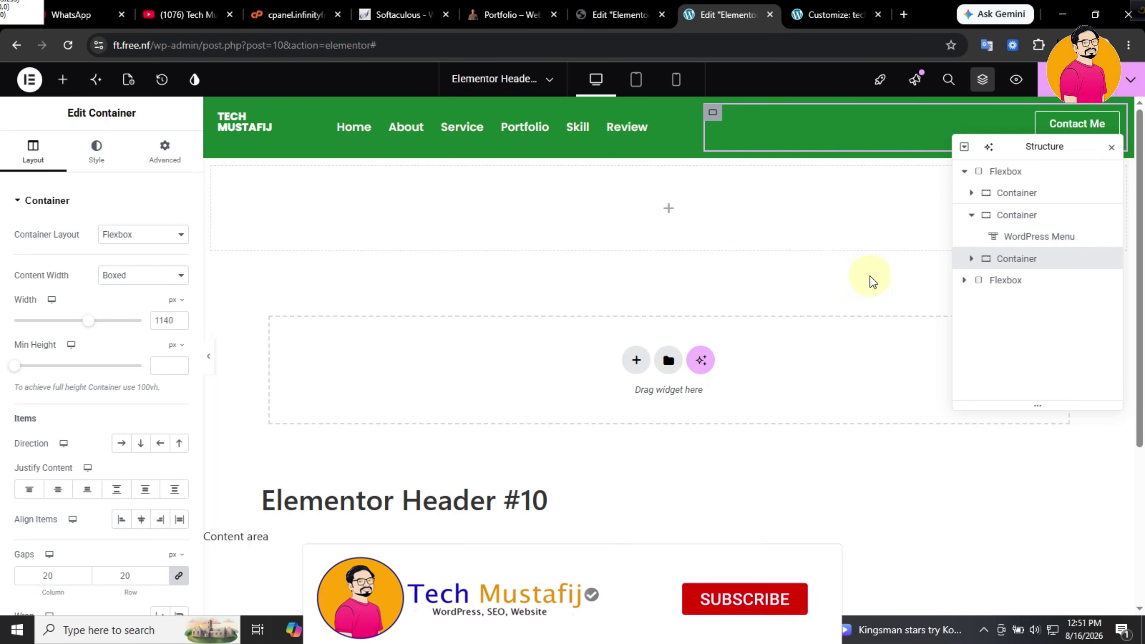
pyautogui.click(164, 275)
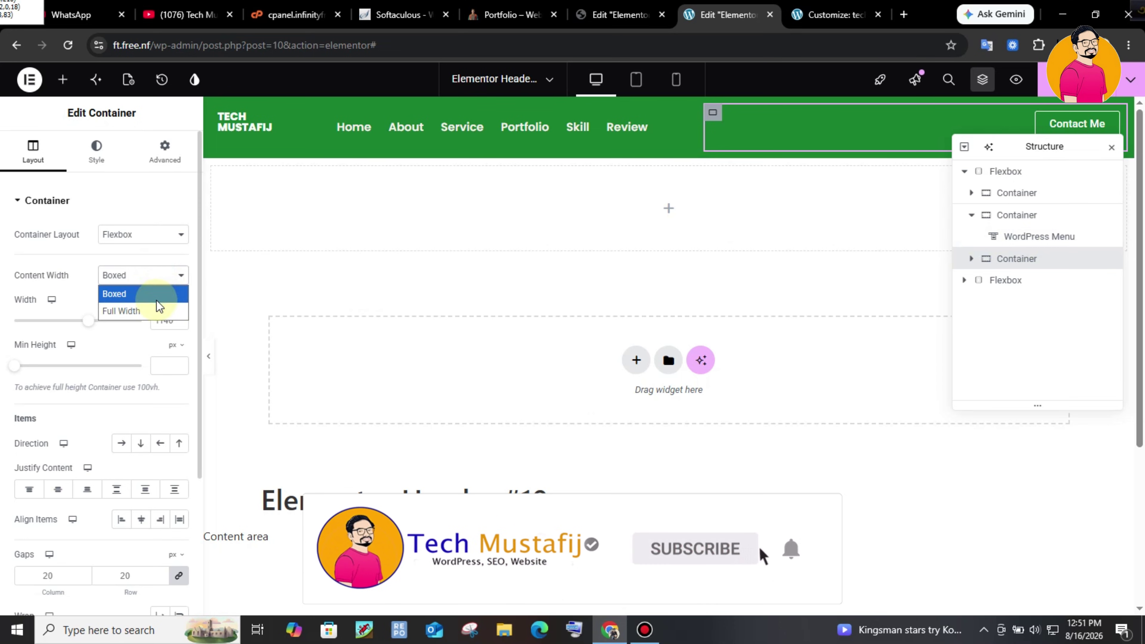
pyautogui.click(153, 311)
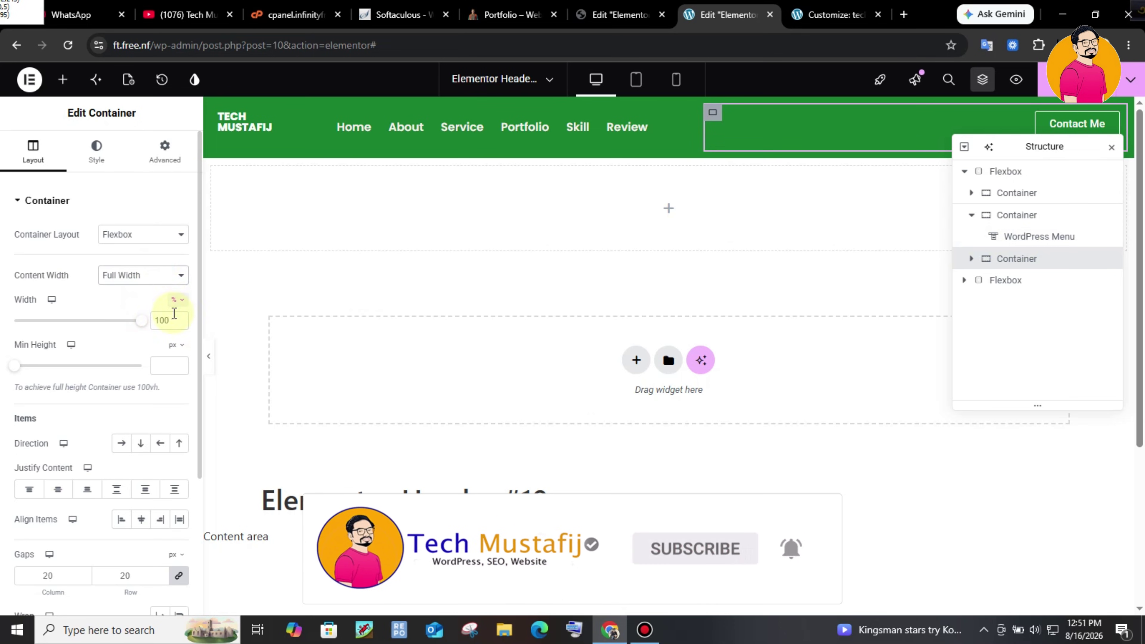
pyautogui.click(187, 322)
pyautogui.write('15')
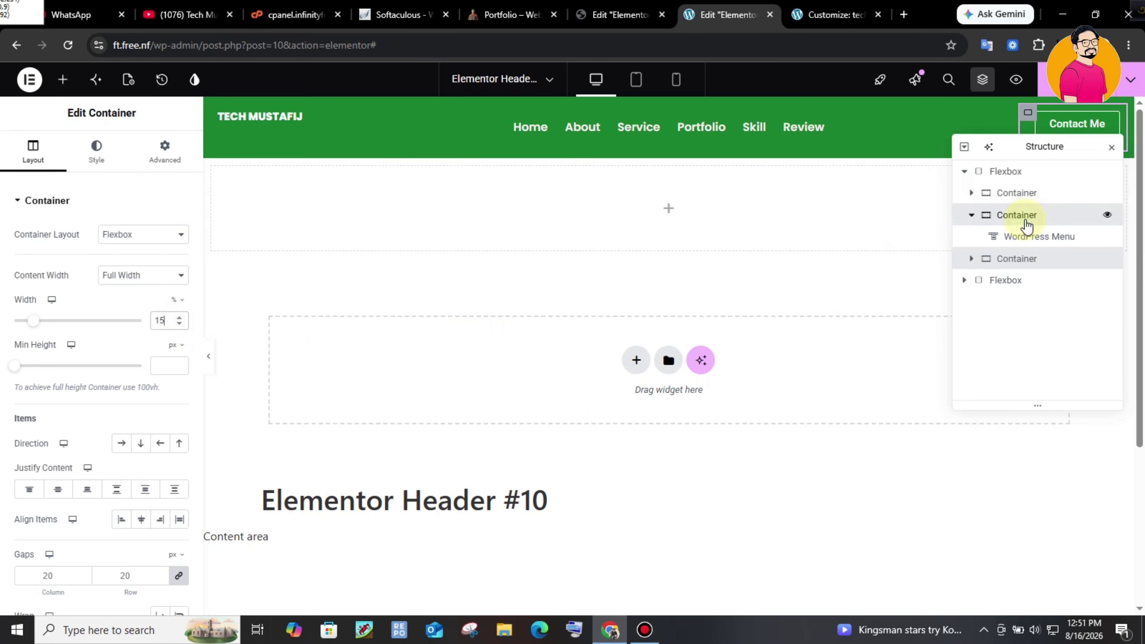
# - Make the menu container Full Width at 70%
pyautogui.click(1024, 222)
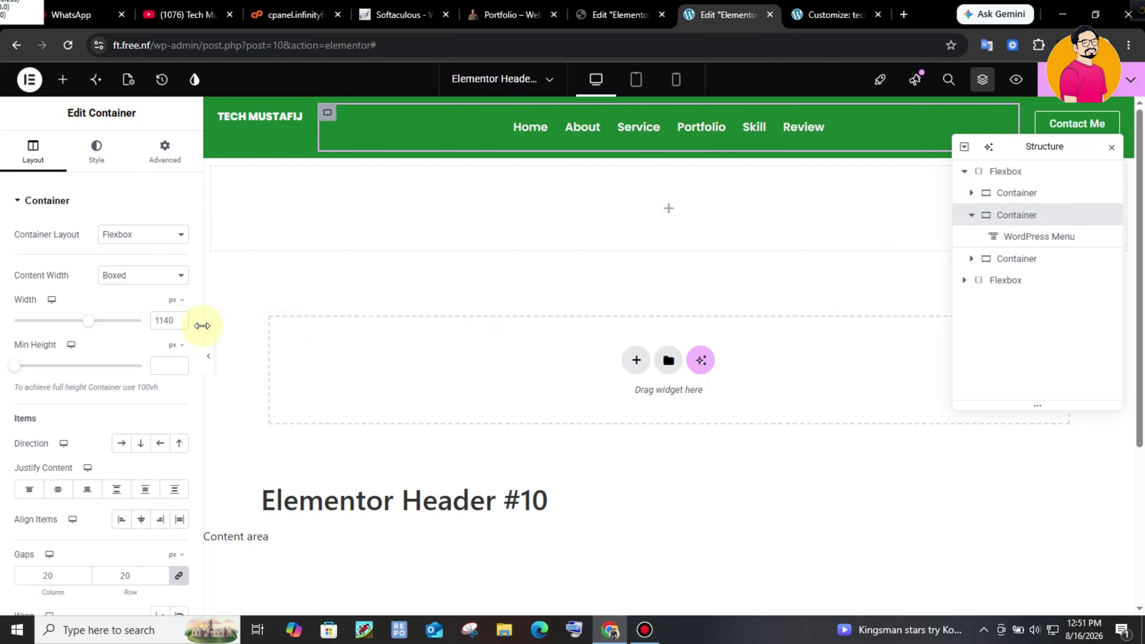
pyautogui.click(165, 276)
pyautogui.click(157, 309)
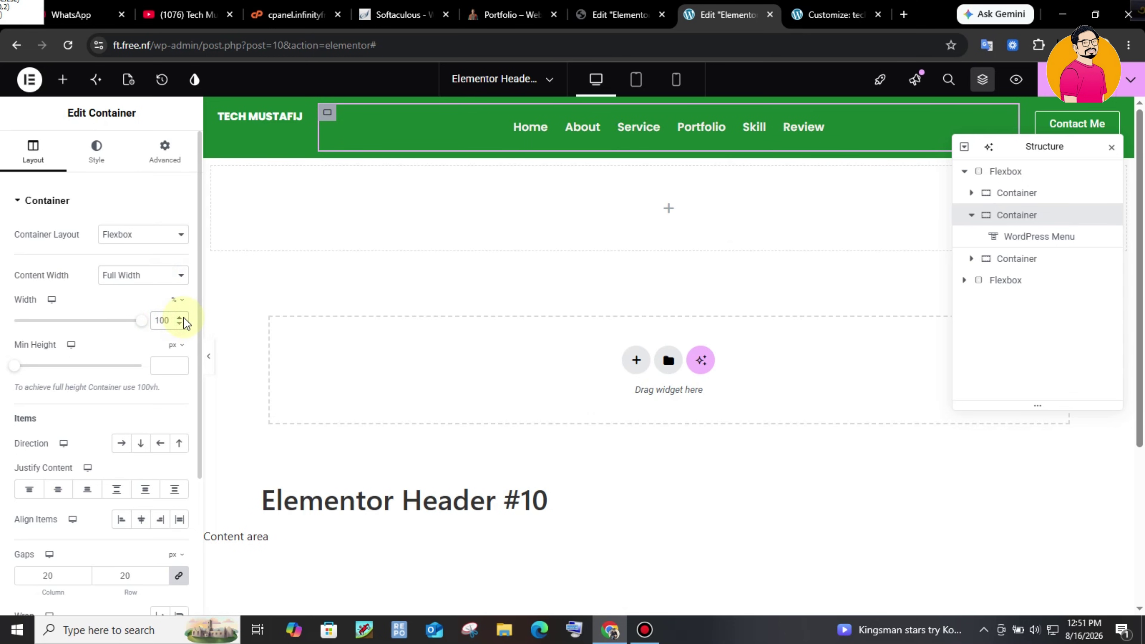
pyautogui.write('70')
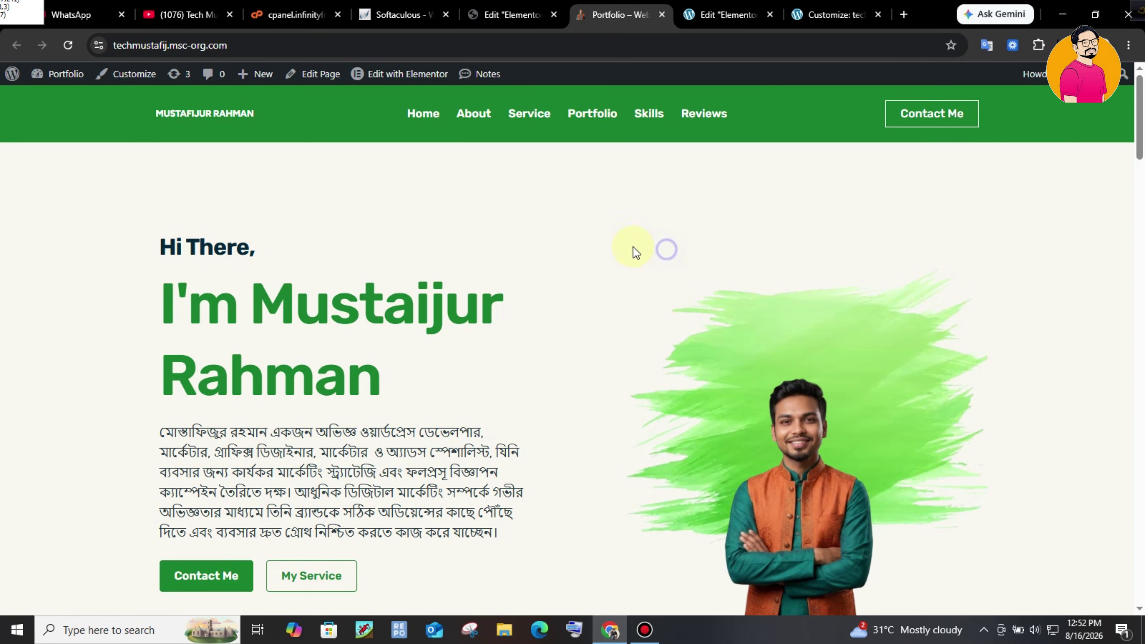
# - Review the live portfolio footer, close the Customizer, and return to the Elementor editor tab
pyautogui.scroll(-15, 1141, 454)
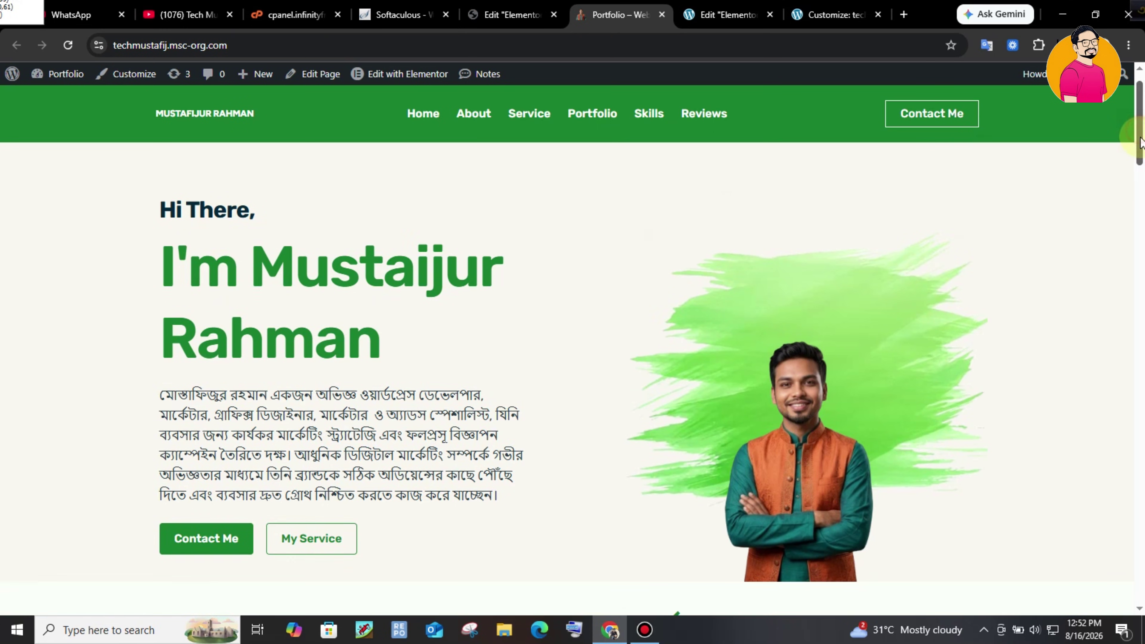
pyautogui.scroll(-5, 1142, 453)
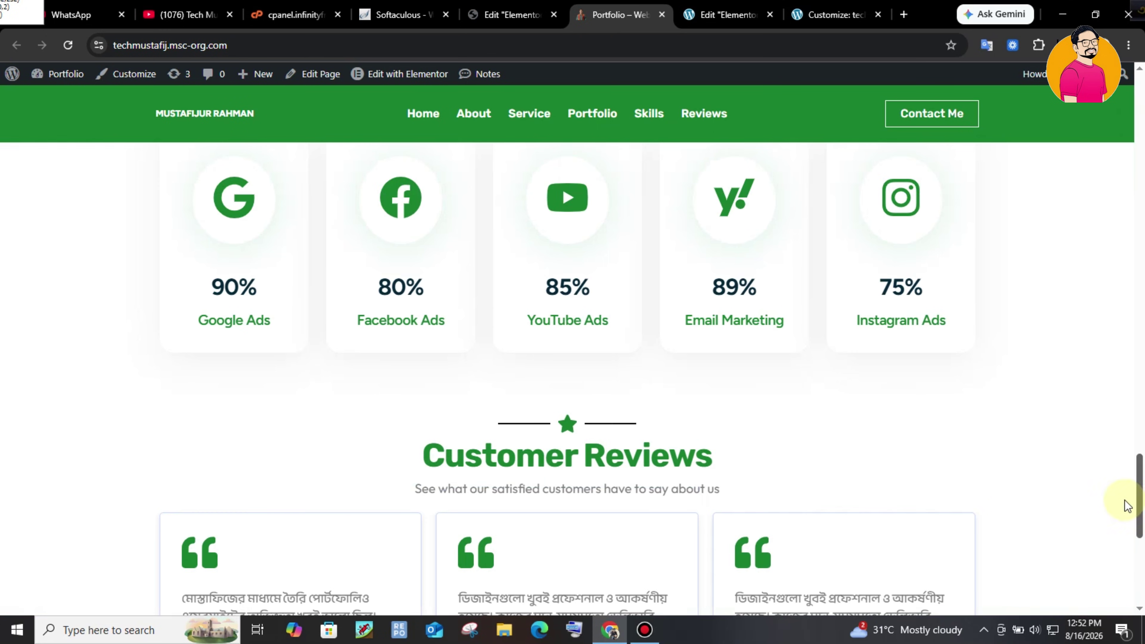
pyautogui.scroll(-8, 1141, 482)
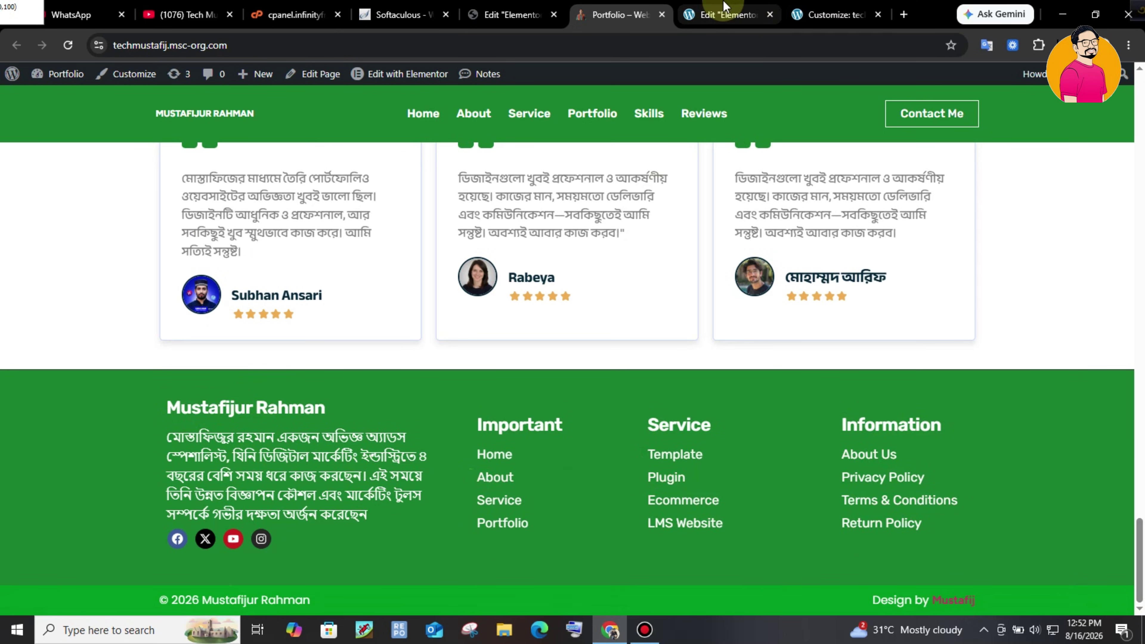
pyautogui.click(285, 181)
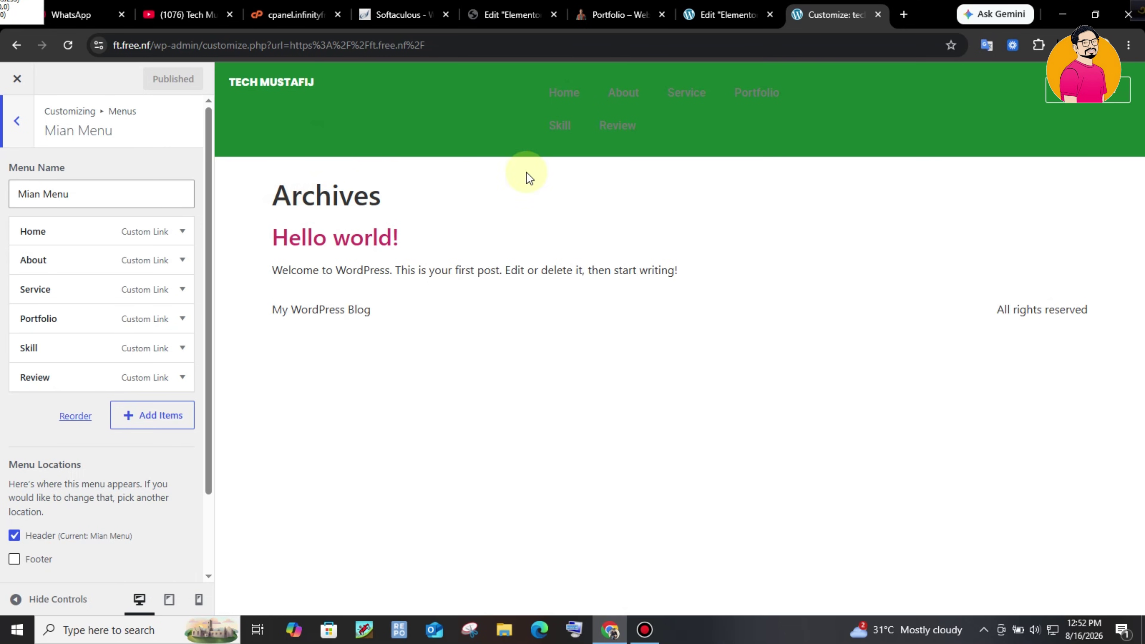
pyautogui.click(17, 79)
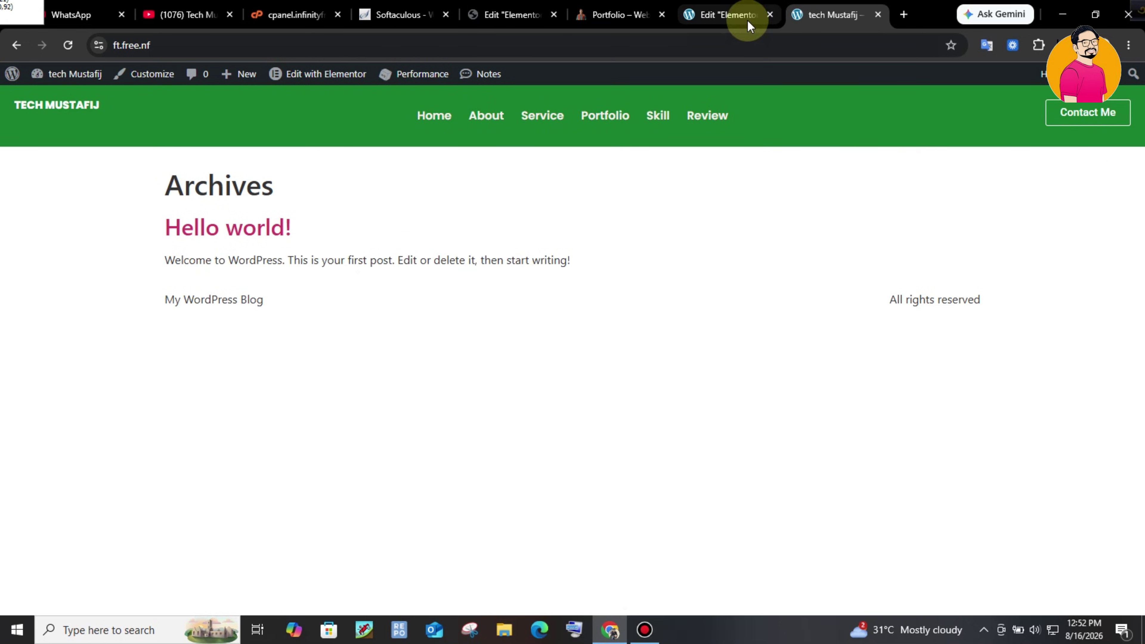
pyautogui.click(739, 16)
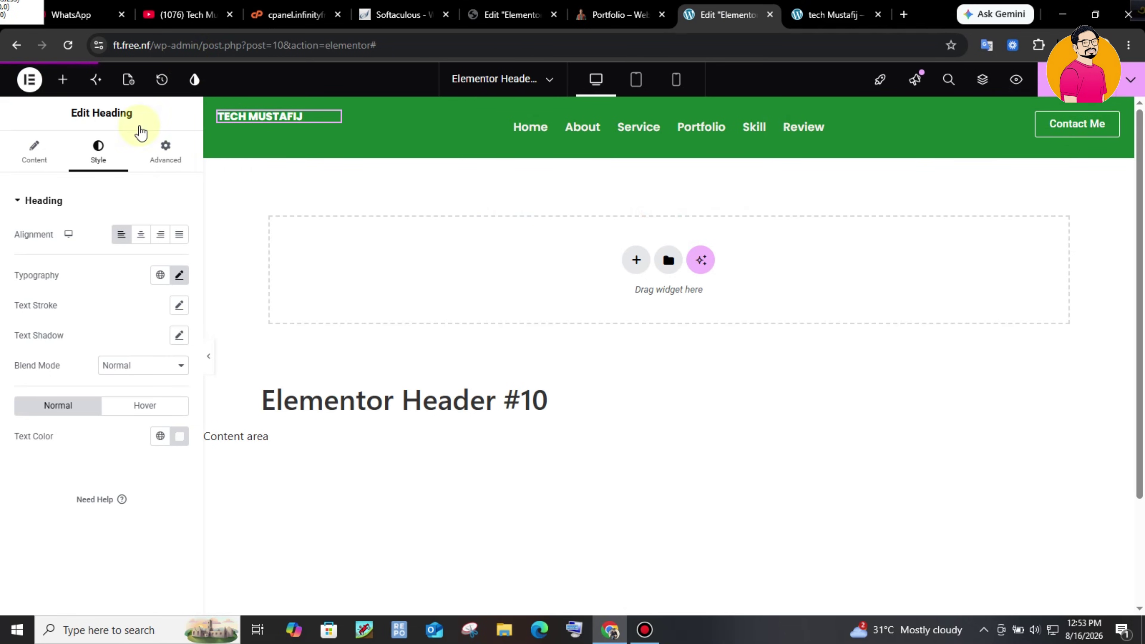
# - Go back to the Theme Builder and show the Footer templates under Site Parts
pyautogui.click(16, 45)
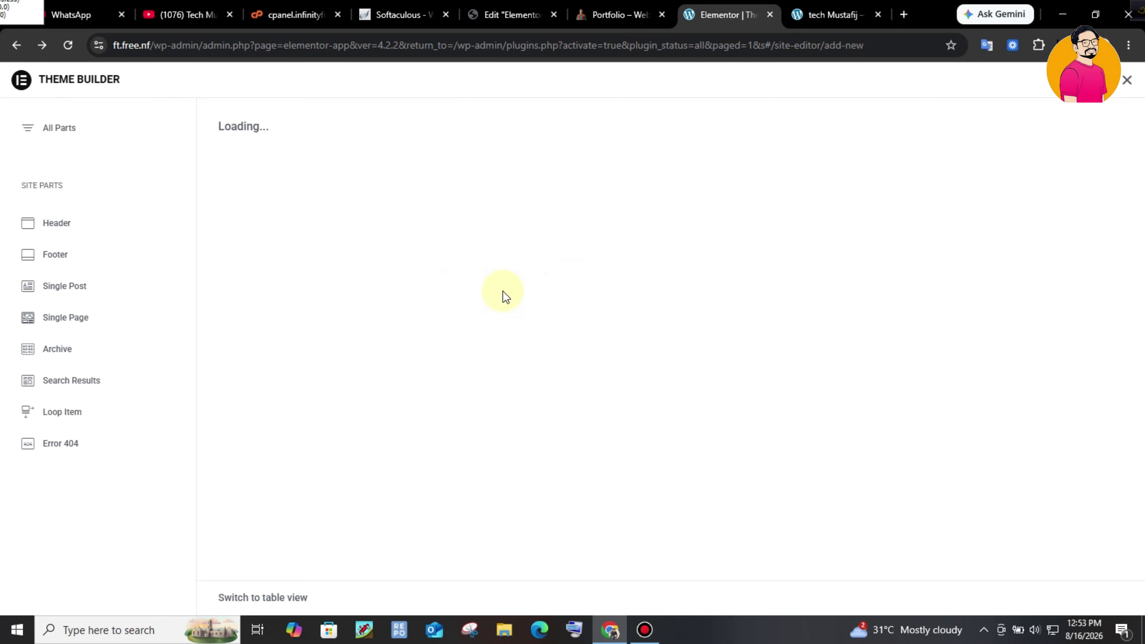
pyautogui.click(90, 253)
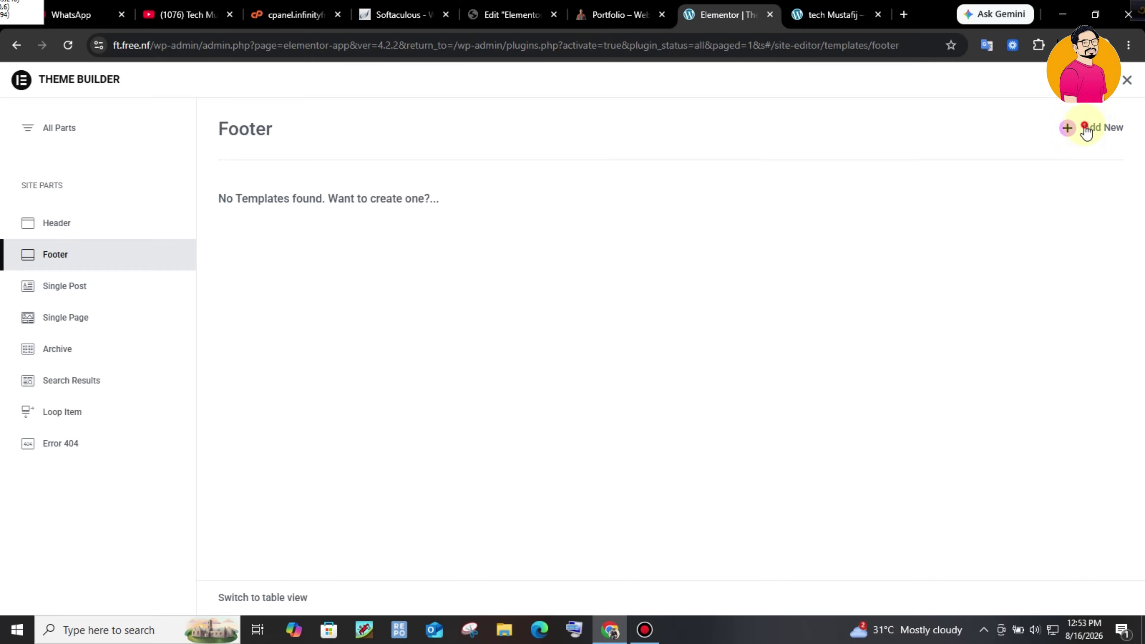
# - Create a new footer template with Add New
pyautogui.click(1084, 128)
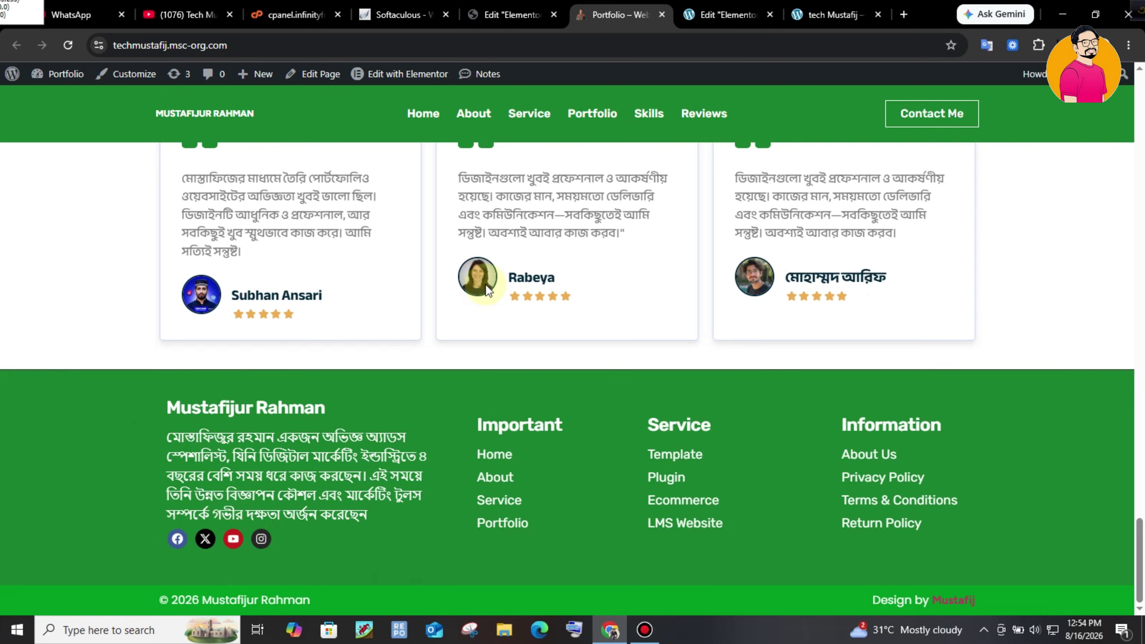
# - Close the template library and place a flexbox Container on the empty footer canvas
pyautogui.click(728, 14)
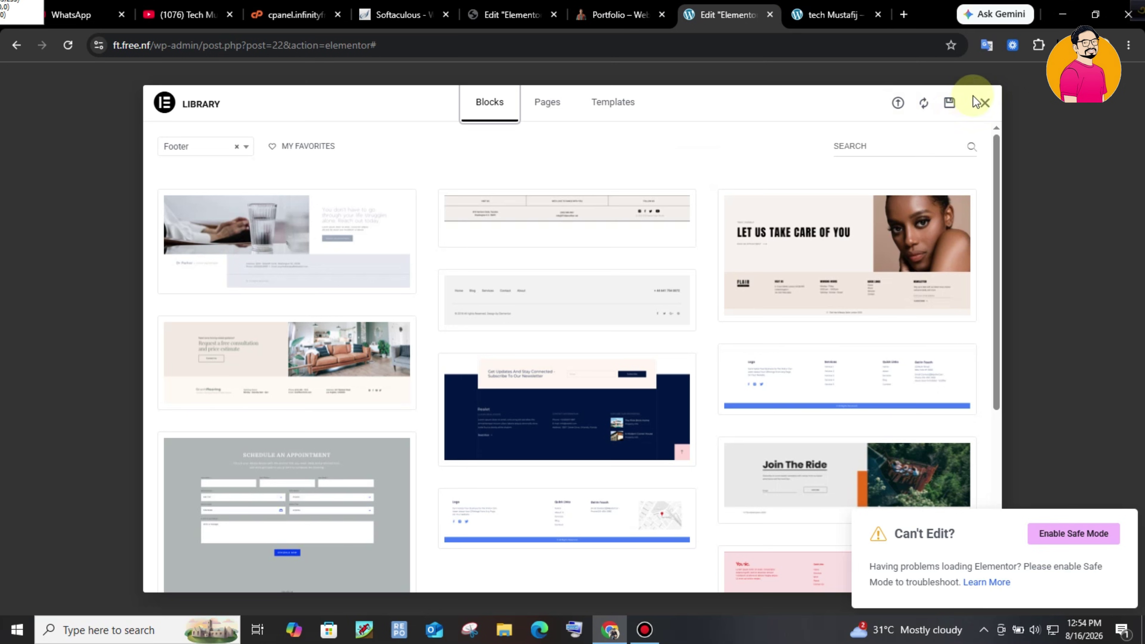
pyautogui.click(984, 102)
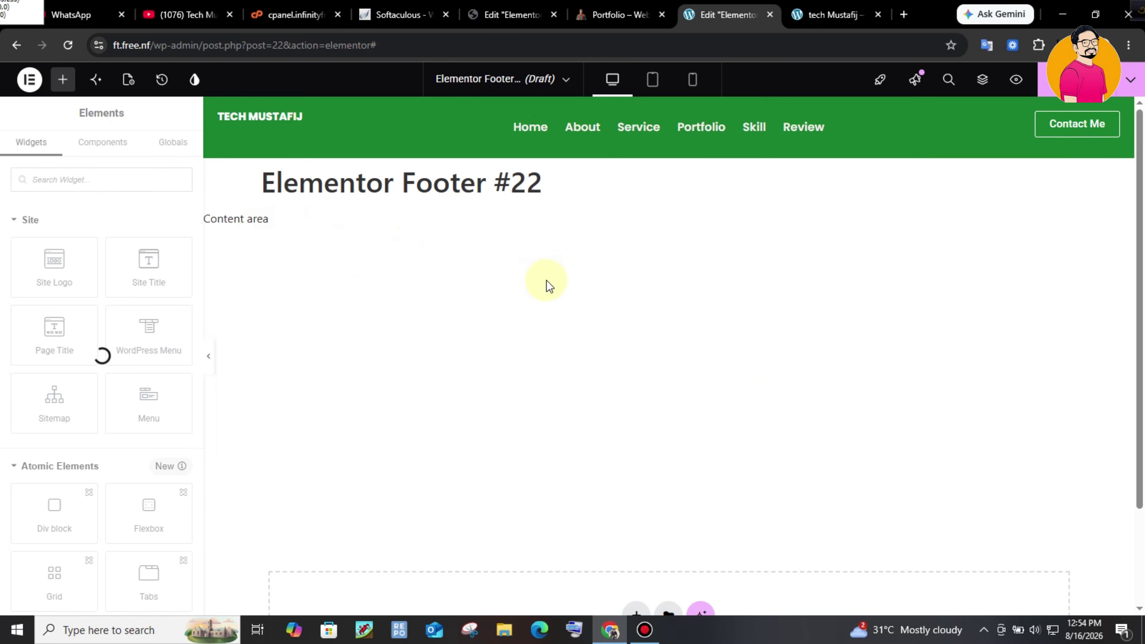
pyautogui.scroll(-2, 547, 286)
pyautogui.click(637, 494)
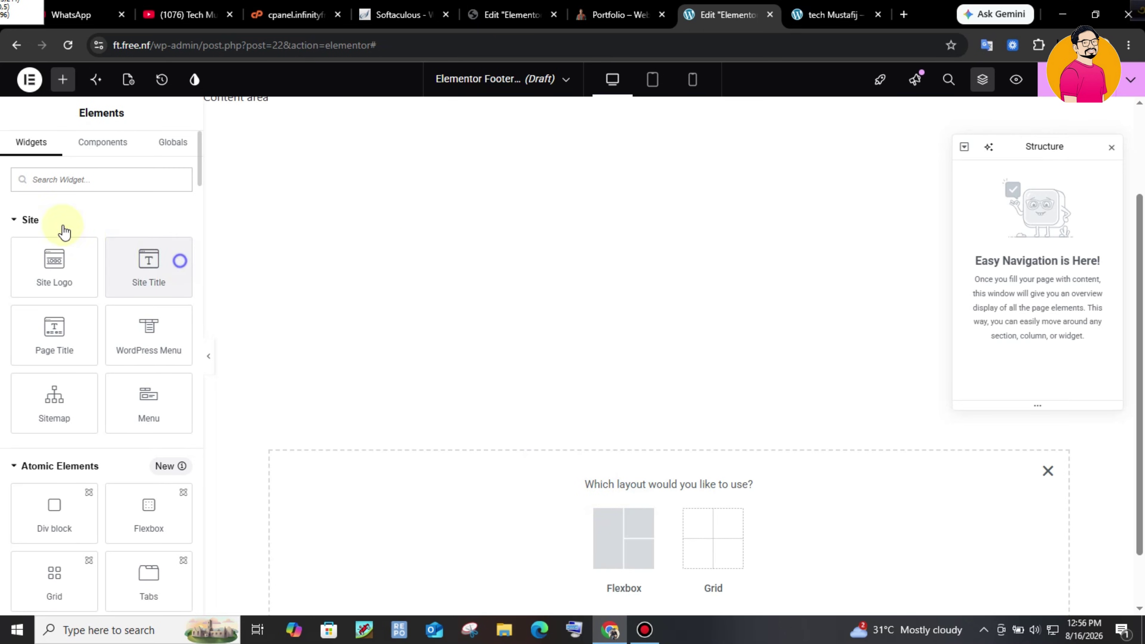
pyautogui.click(51, 180)
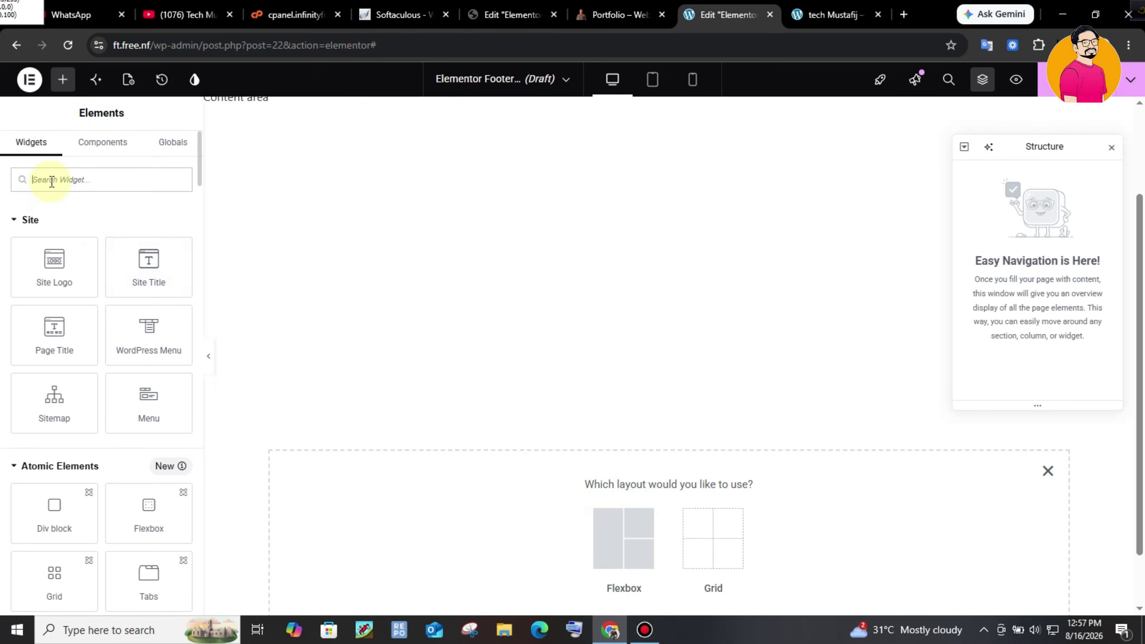
pyautogui.write('con')
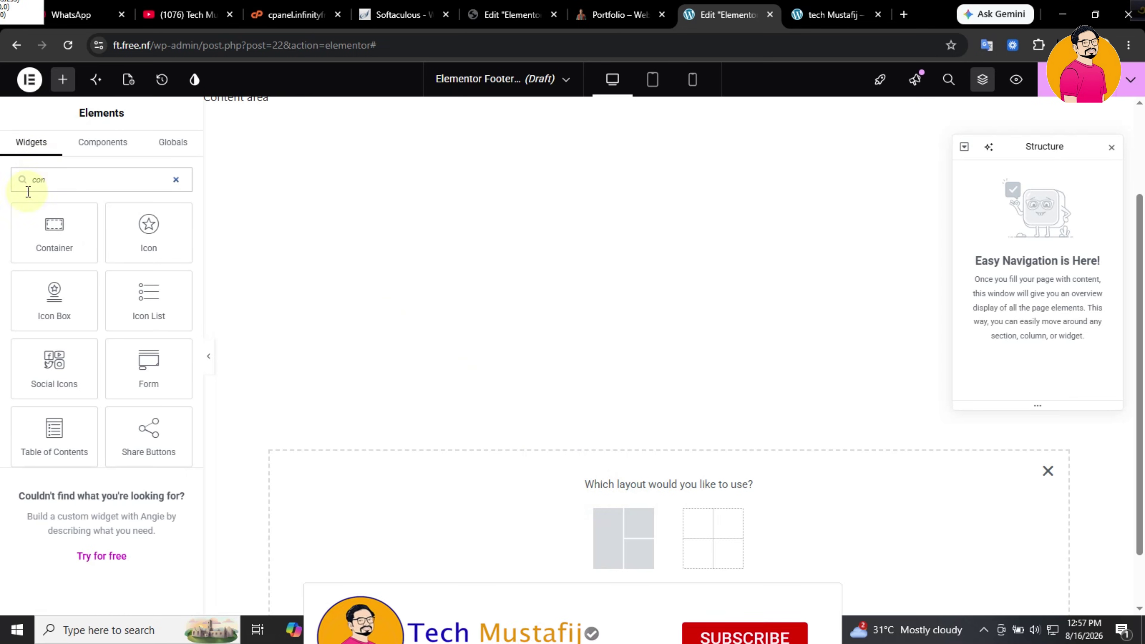
pyautogui.moveTo(63, 231); pyautogui.dragTo(735, 552)
pyautogui.click(734, 553)
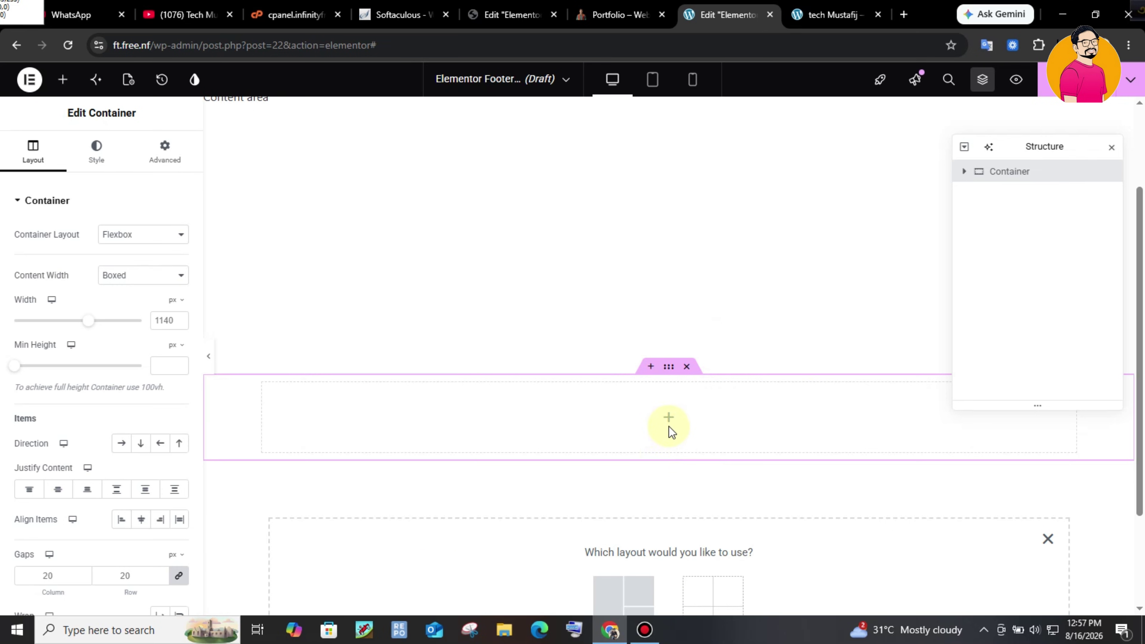
# - Check the live site's footer, then add a second Container below the first
pyautogui.click(624, 14)
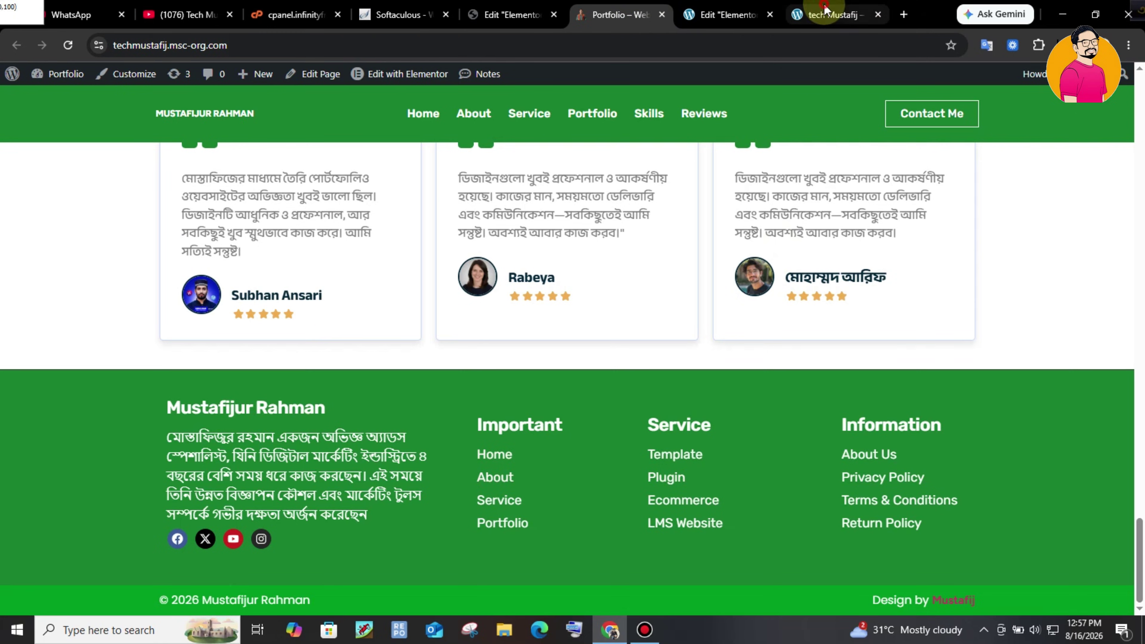
pyautogui.click(807, 9)
pyautogui.click(689, 12)
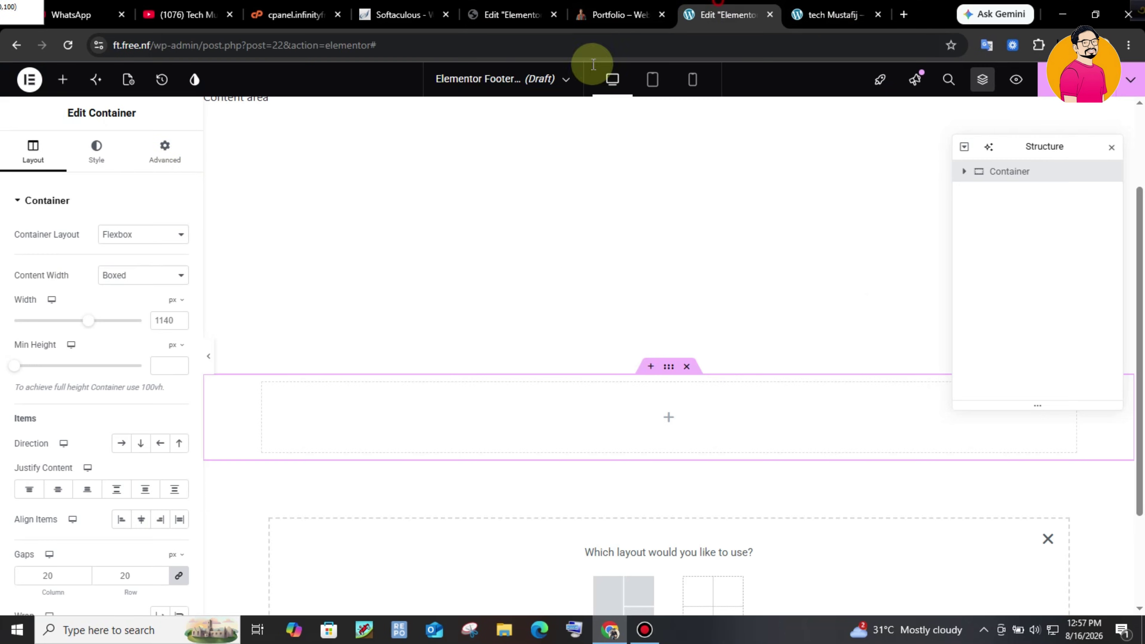
pyautogui.click(61, 80)
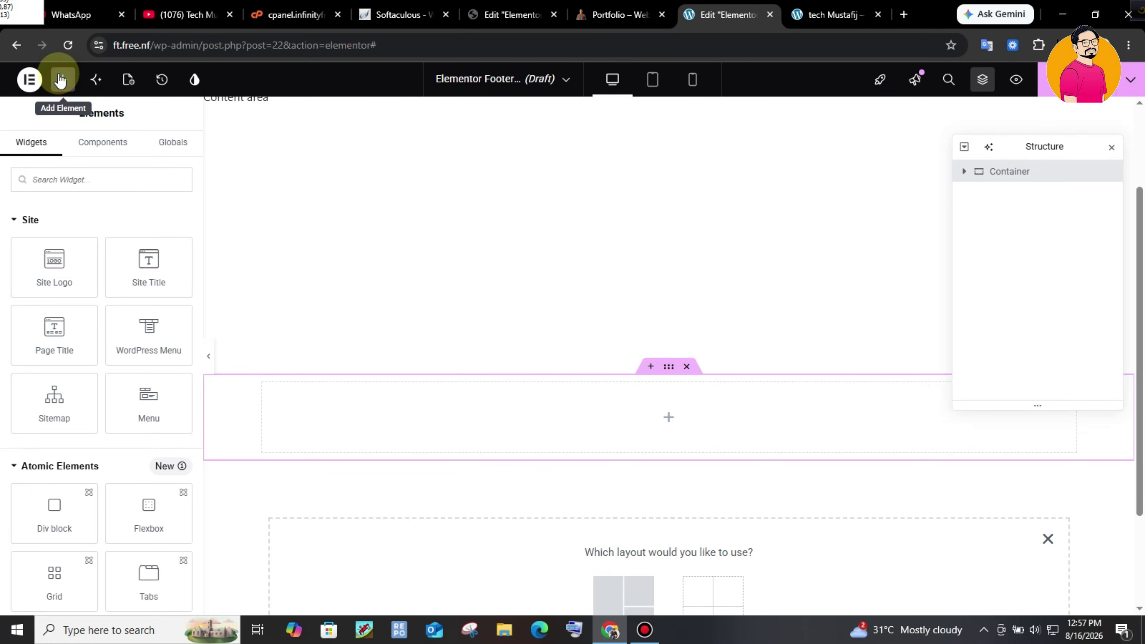
pyautogui.write('con')
pyautogui.moveTo(54, 234); pyautogui.dragTo(631, 589)
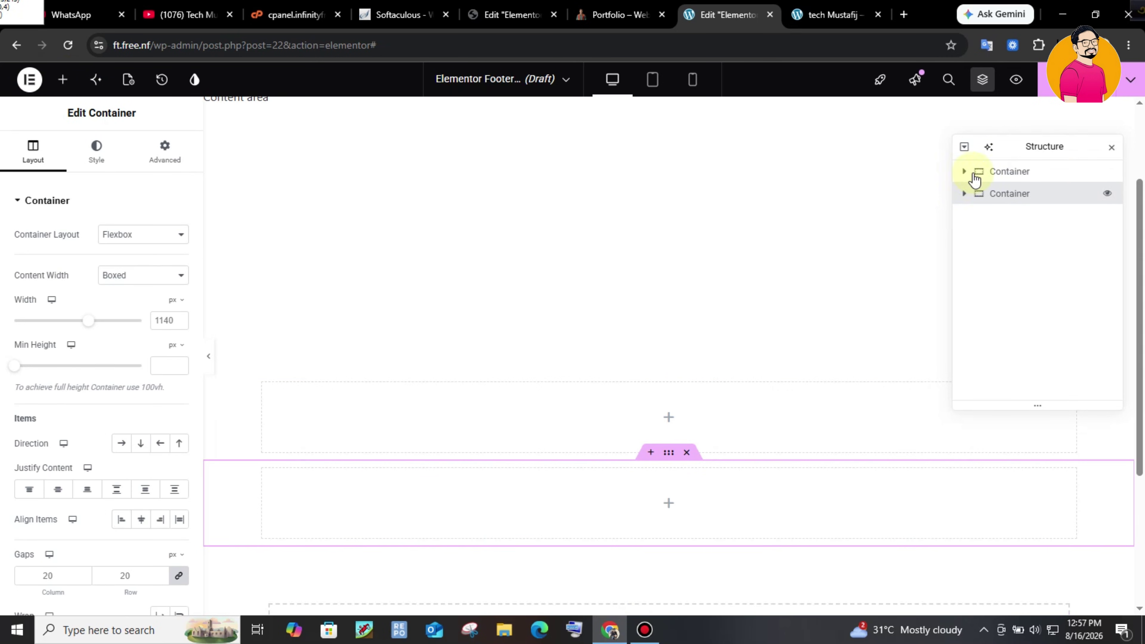
# - Nest a new Container inside the upper footer container
pyautogui.click(965, 172)
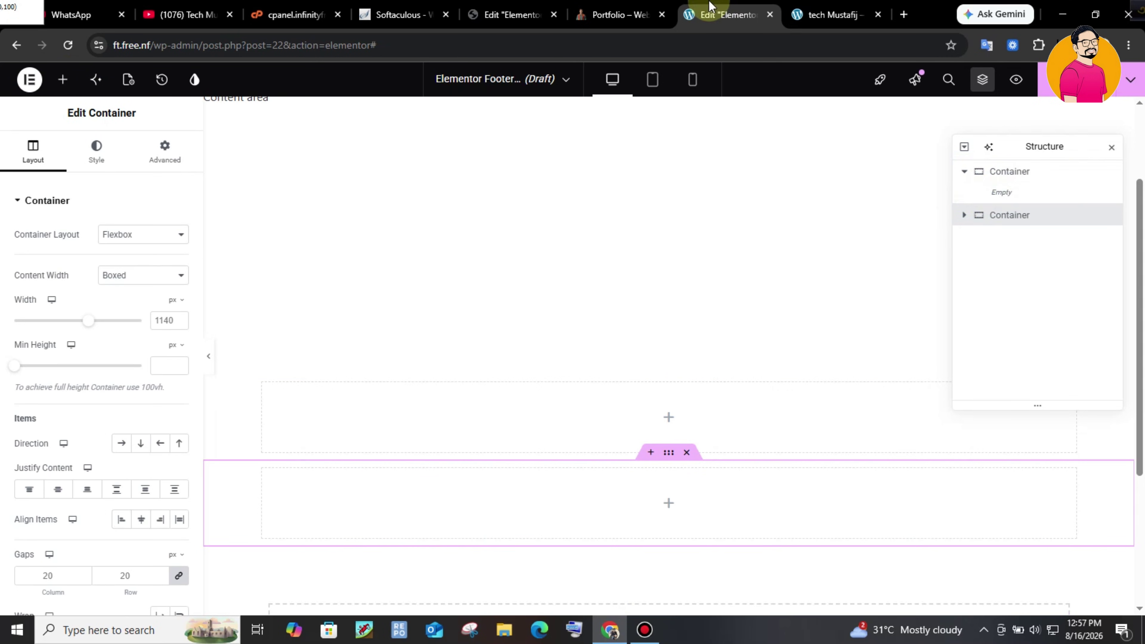
pyautogui.click(658, 8)
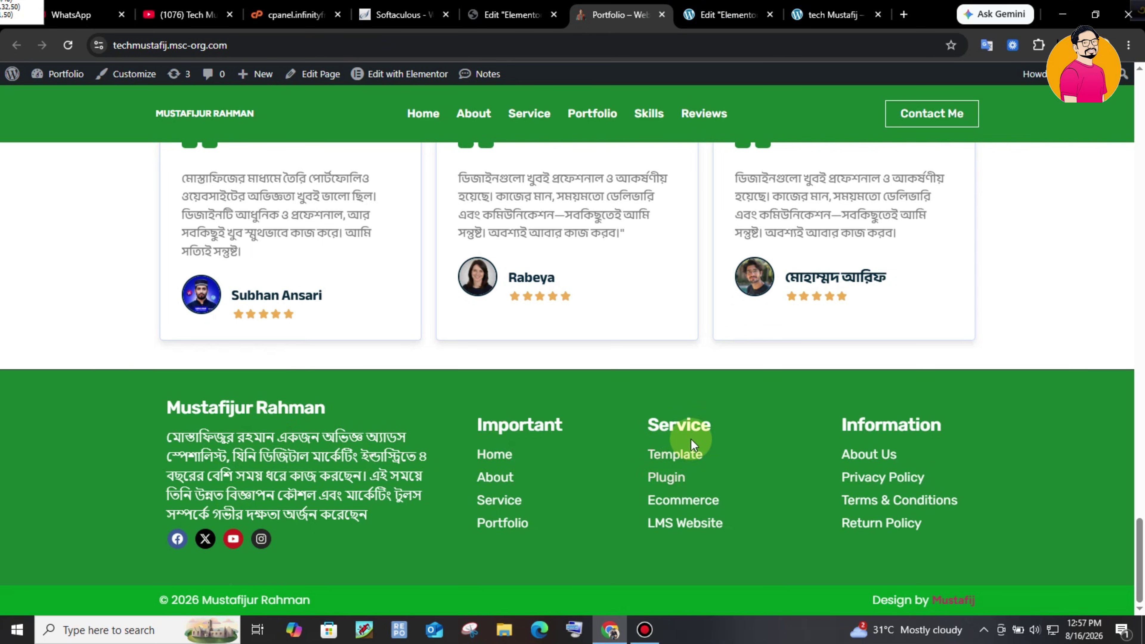
pyautogui.click(727, 15)
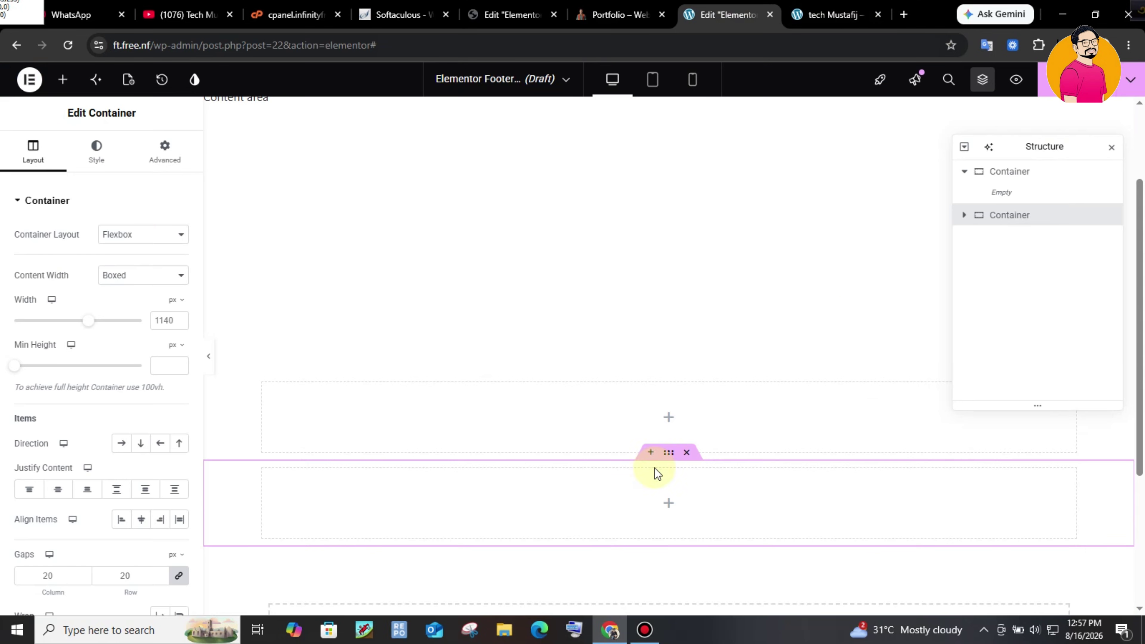
pyautogui.click(1014, 172)
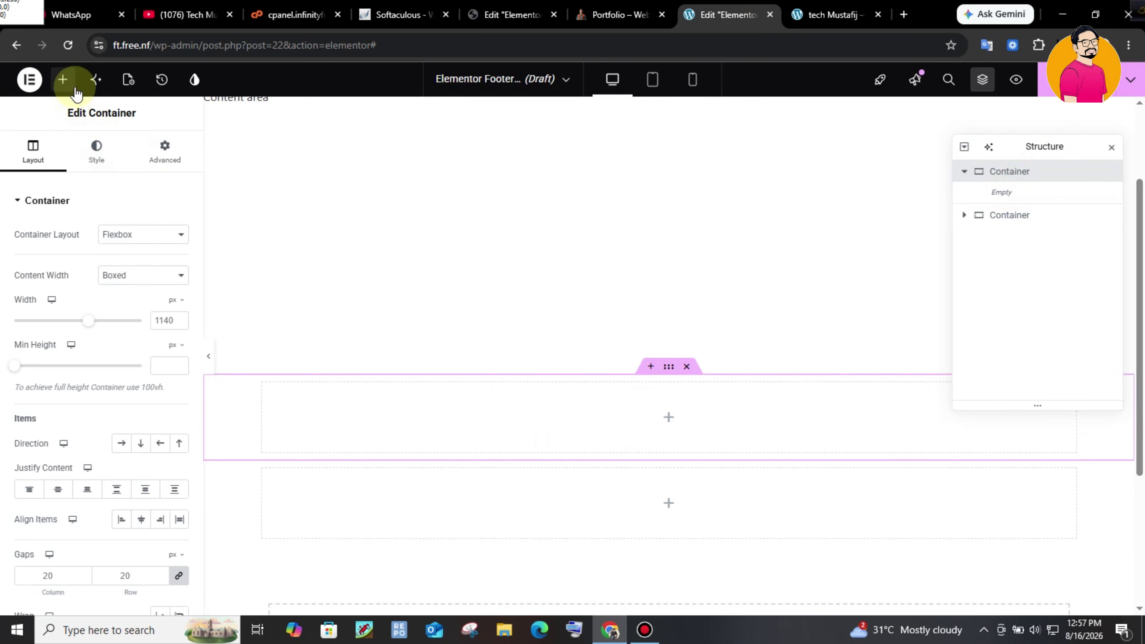
pyautogui.click(64, 81)
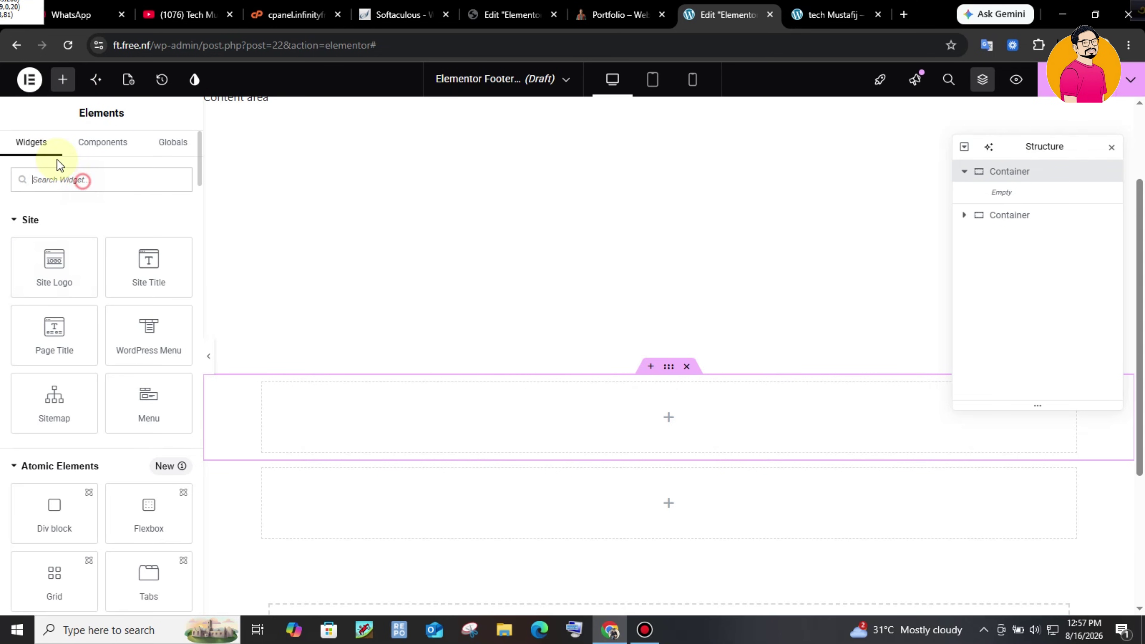
pyautogui.write('con')
pyautogui.moveTo(75, 257); pyautogui.dragTo(983, 451)
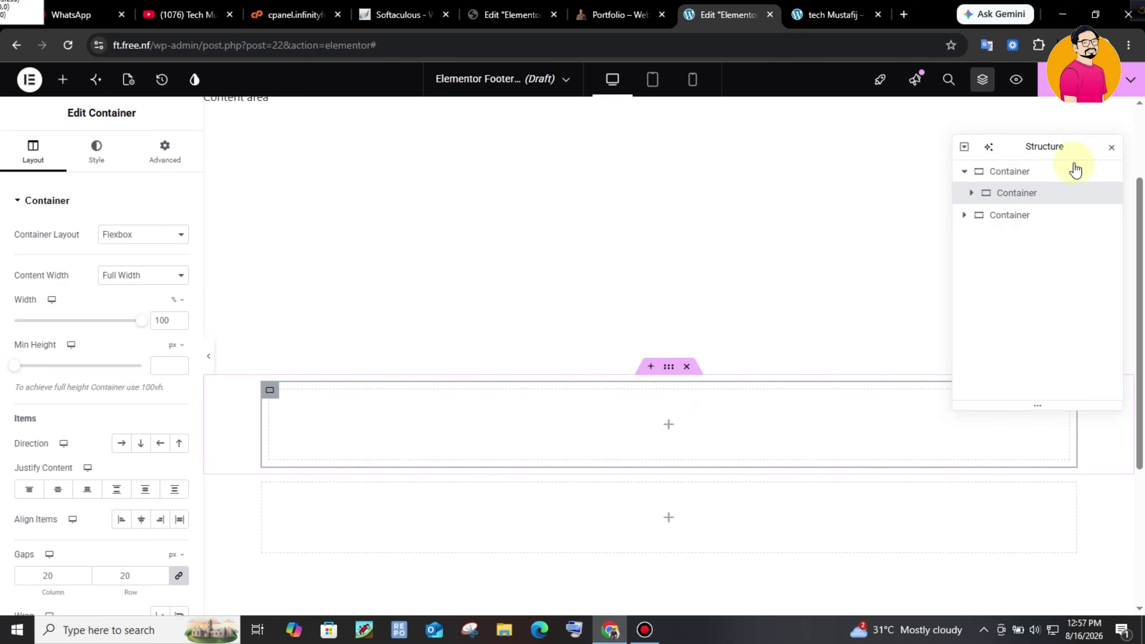
# - Duplicate the nested container three times and set the parent's Direction to Row
pyautogui.rightClick(1050, 202)
pyautogui.click(1040, 241)
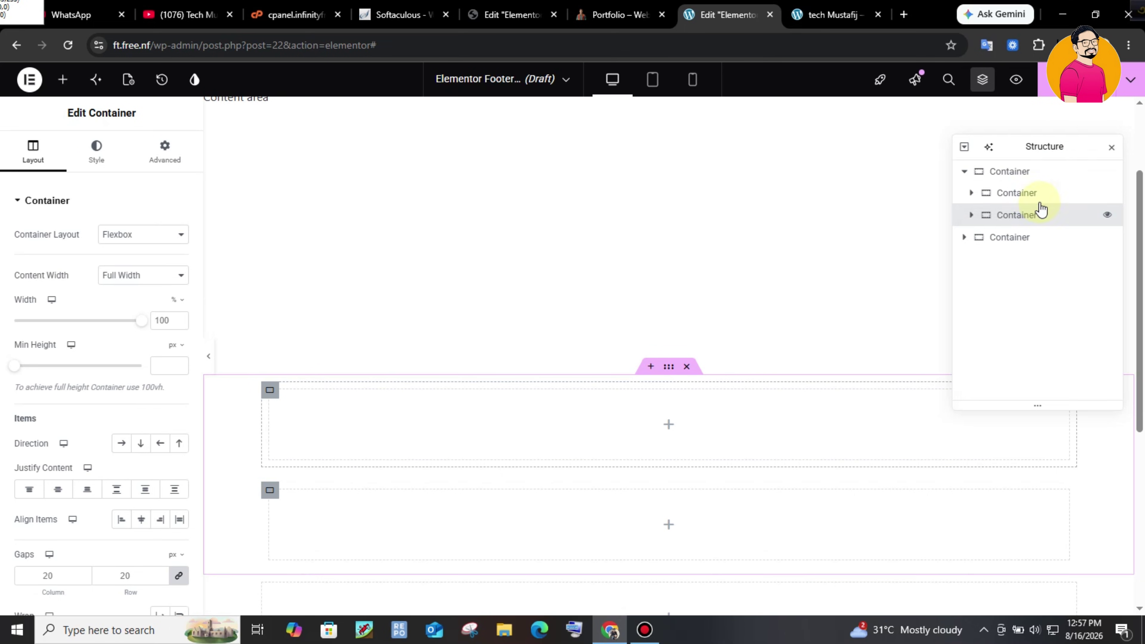
pyautogui.rightClick(1039, 198)
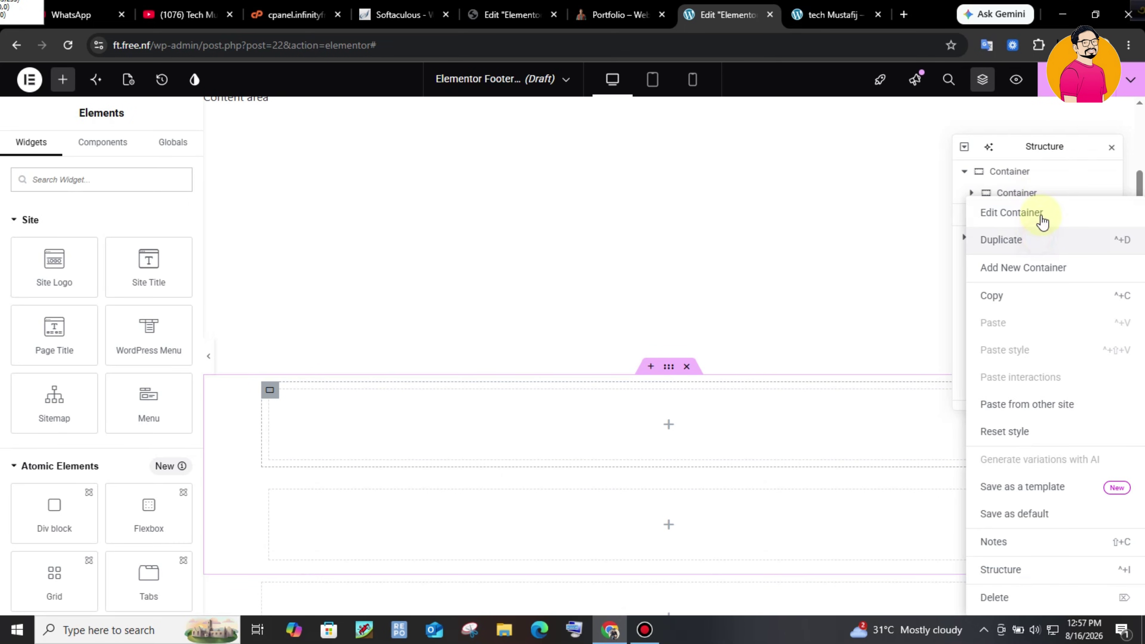
pyautogui.click(1041, 237)
pyautogui.rightClick(1036, 211)
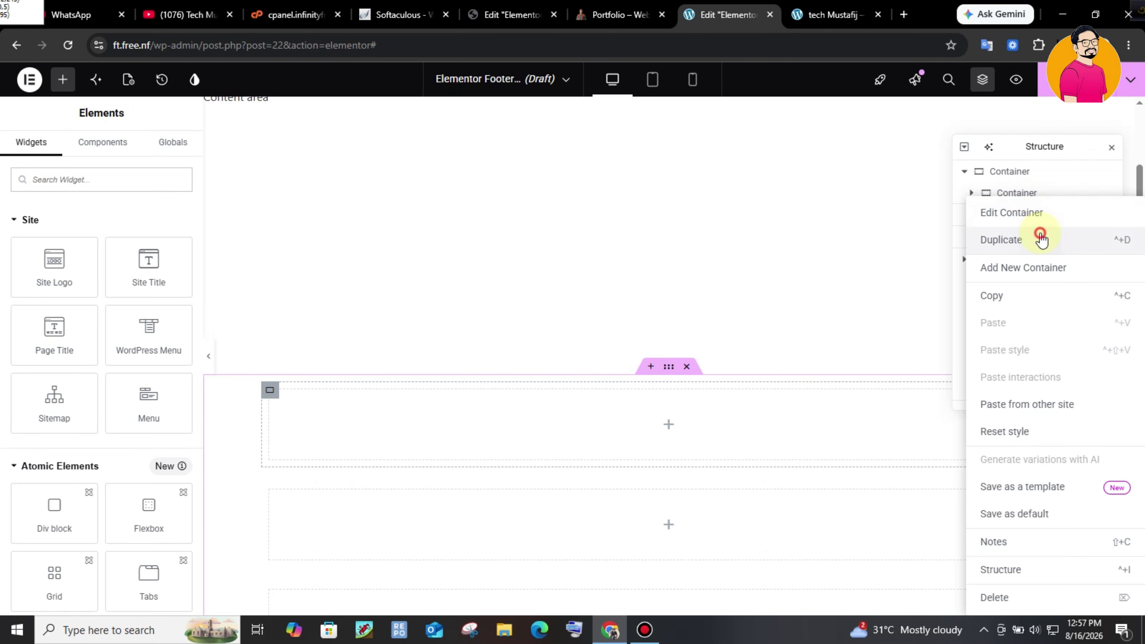
pyautogui.click(1095, 263)
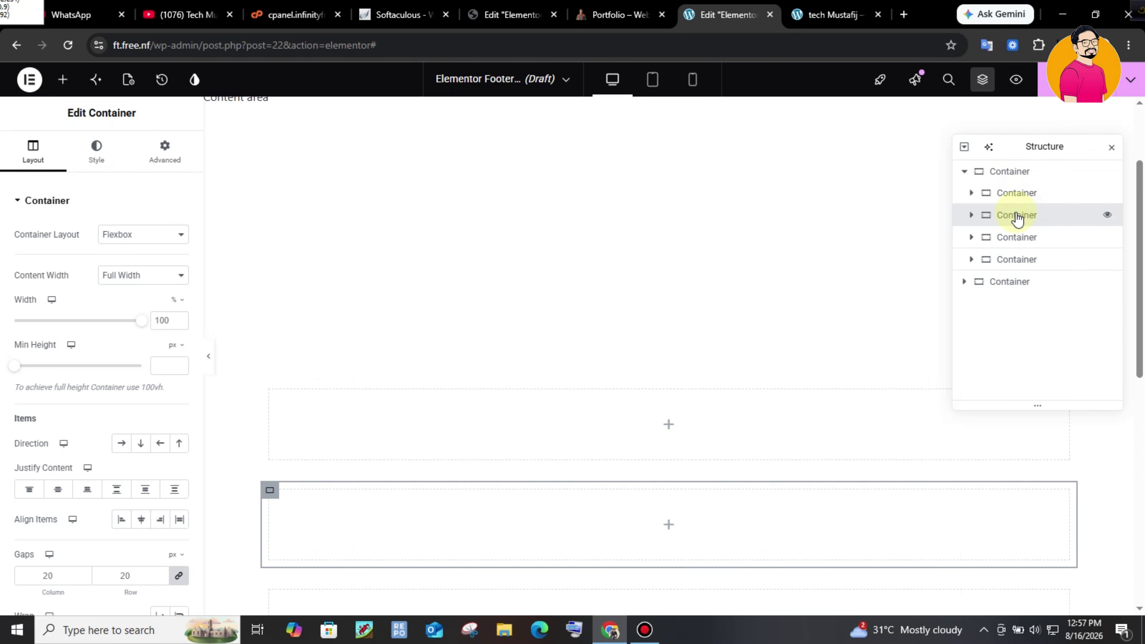
pyautogui.moveTo(1139, 270)
pyautogui.mouseDown()
pyautogui.moveTo(1138, 396)
pyautogui.moveTo(1143, 263)
pyautogui.mouseUp()
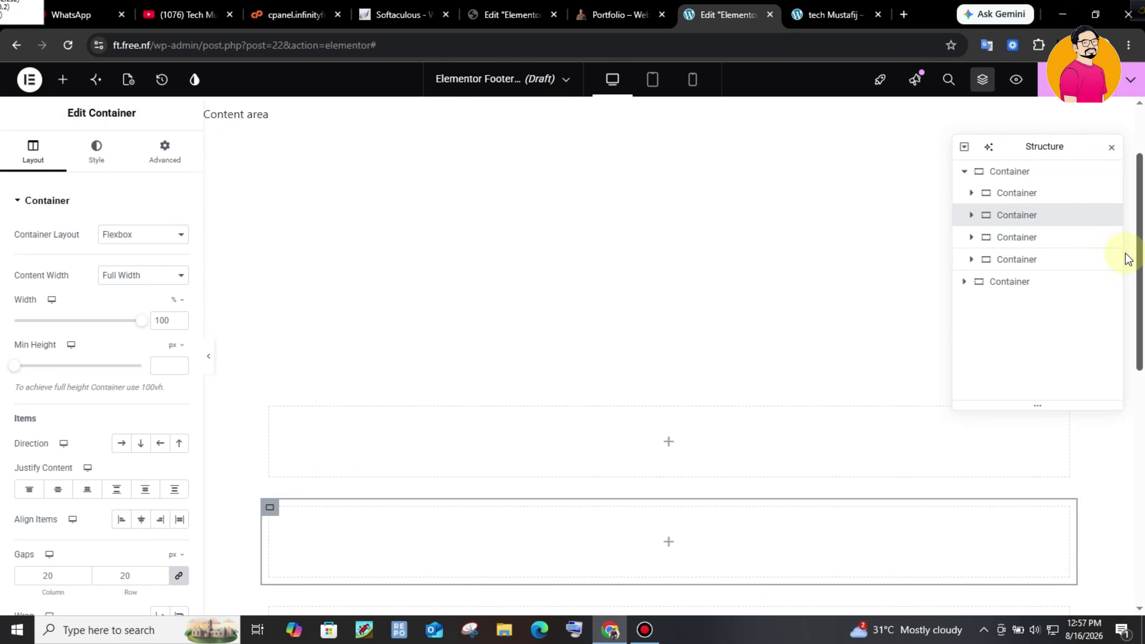
pyautogui.click(994, 180)
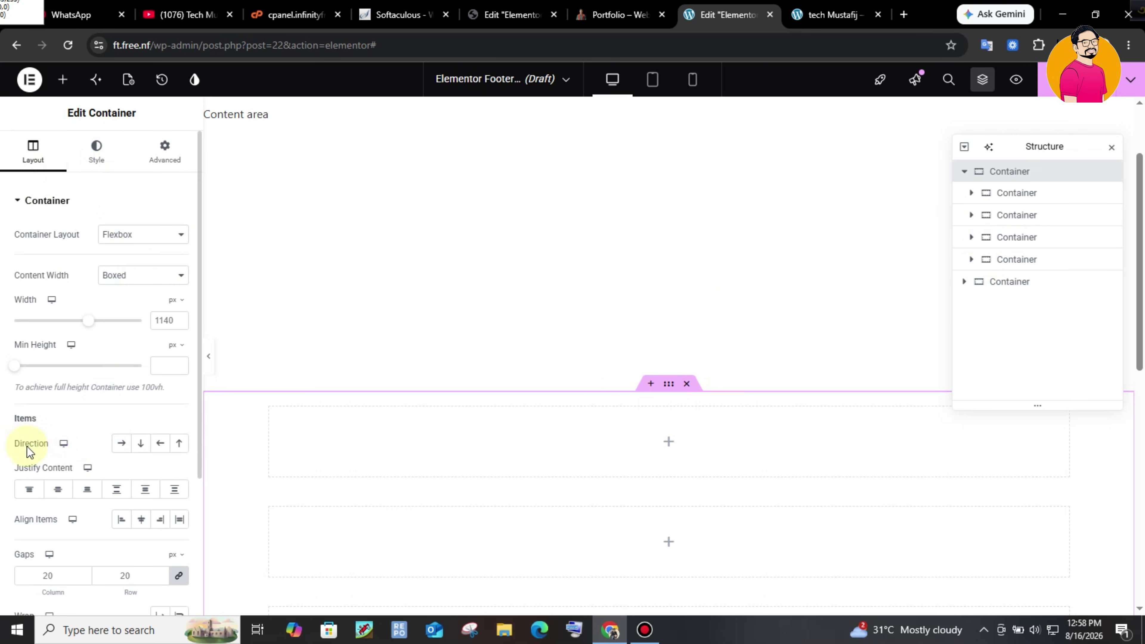
pyautogui.click(121, 443)
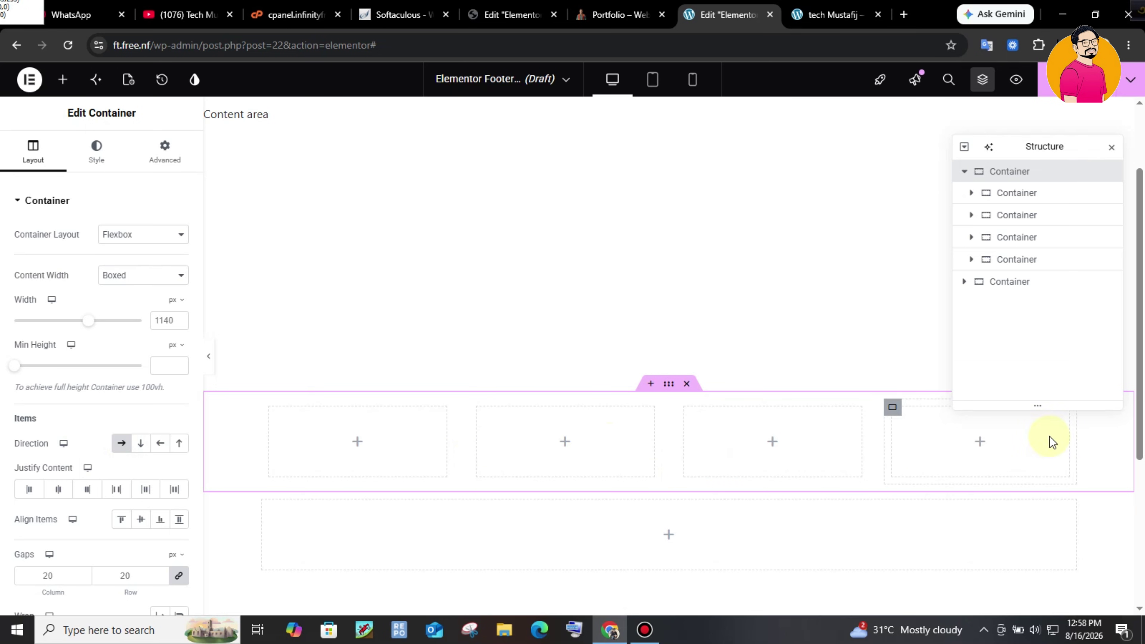
pyautogui.click(609, 15)
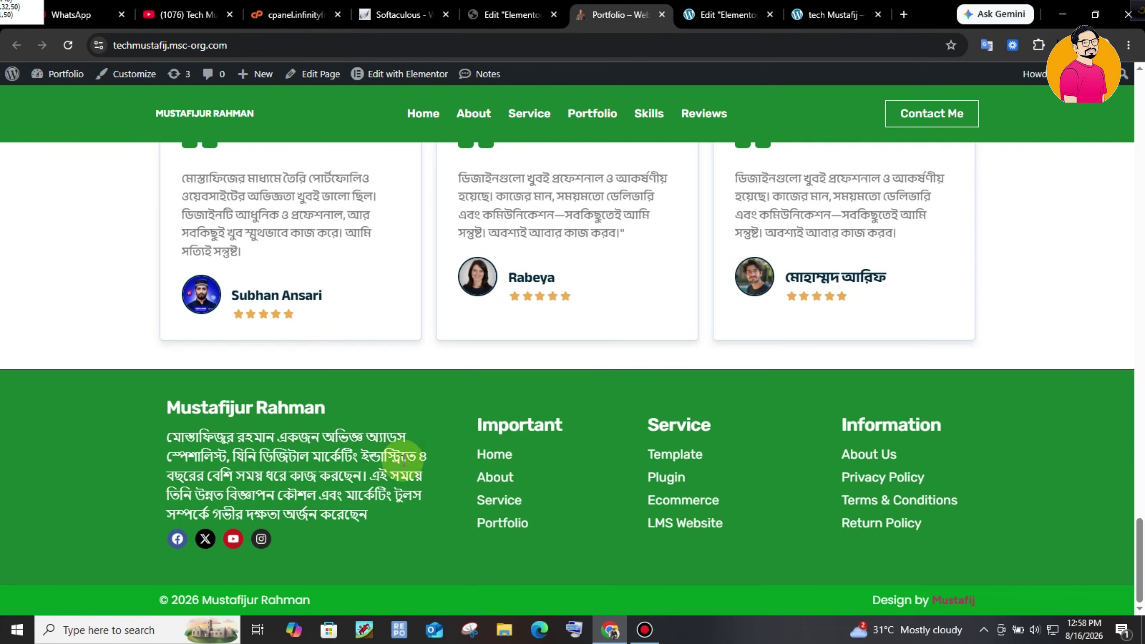
pyautogui.click(724, 6)
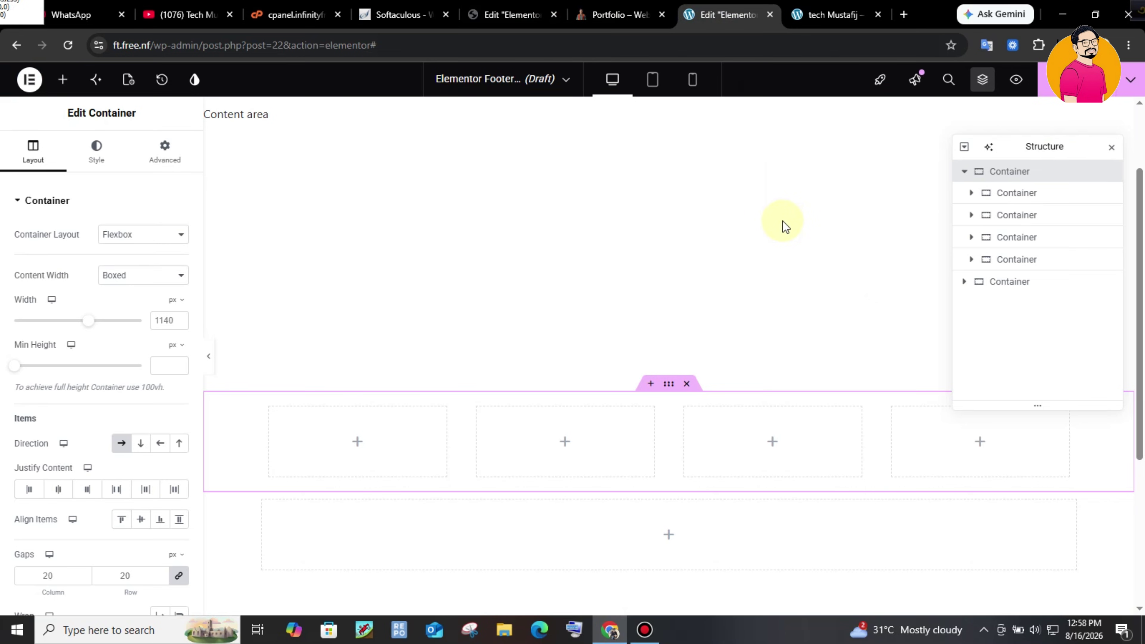
pyautogui.hotkey('ctrl', 'shift', 'Tab')
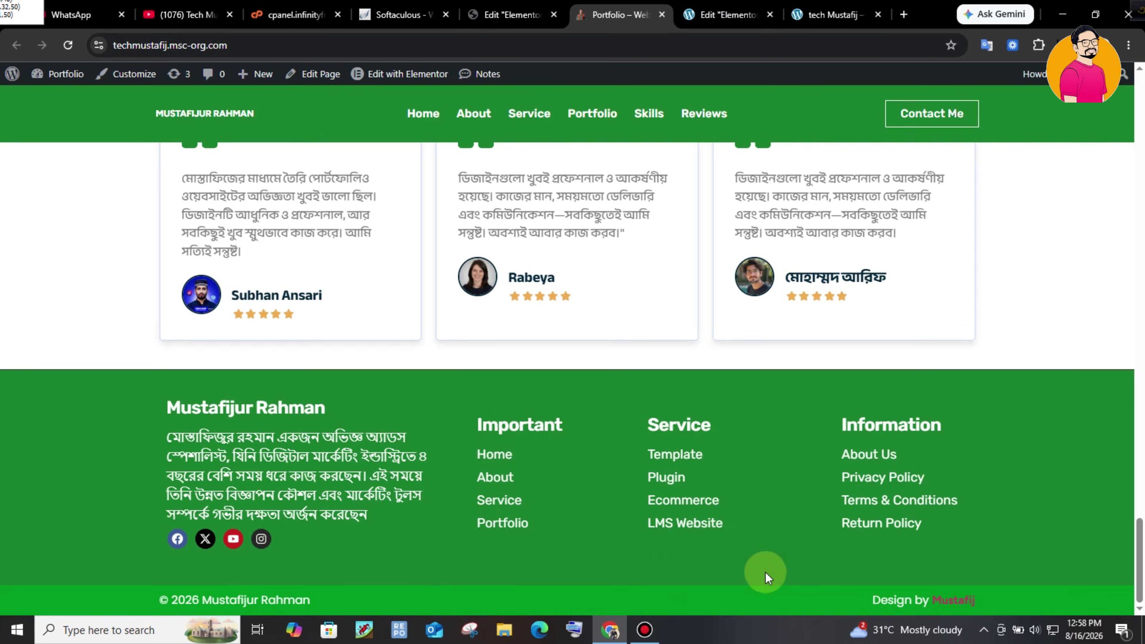
pyautogui.click(710, 7)
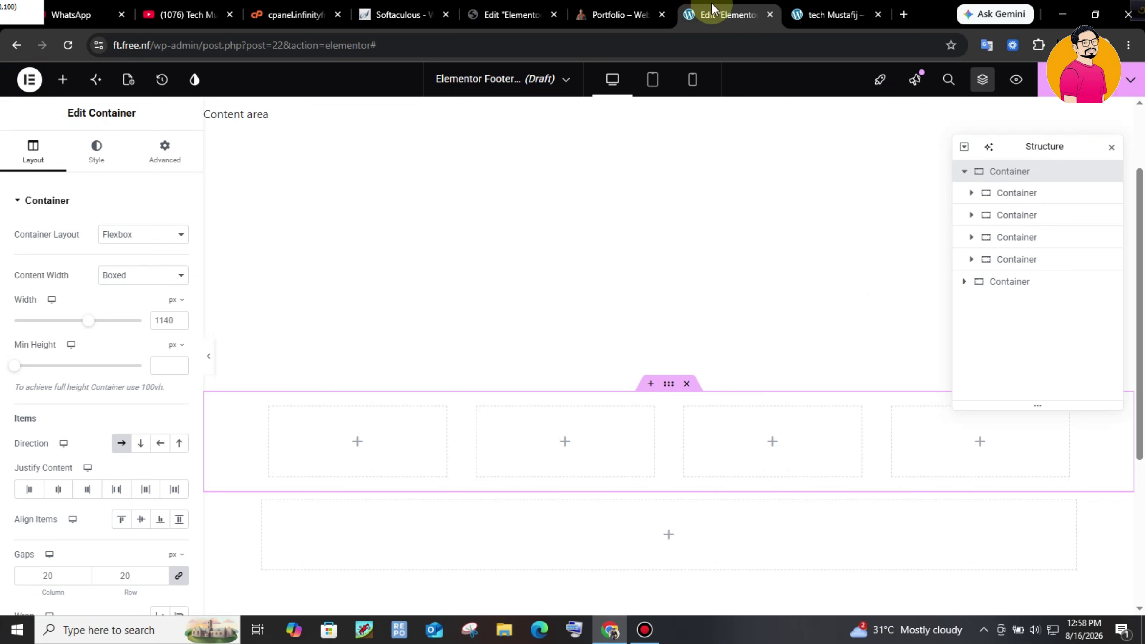
pyautogui.click(960, 289)
pyautogui.click(964, 281)
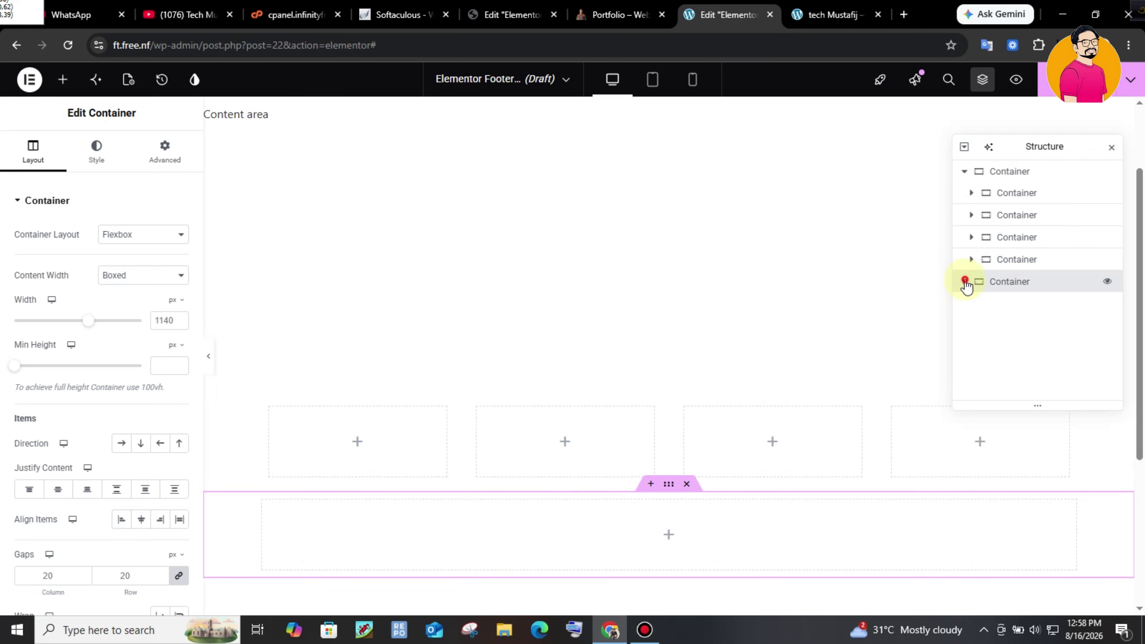
pyautogui.click(62, 80)
pyautogui.click(89, 179)
pyautogui.write('con')
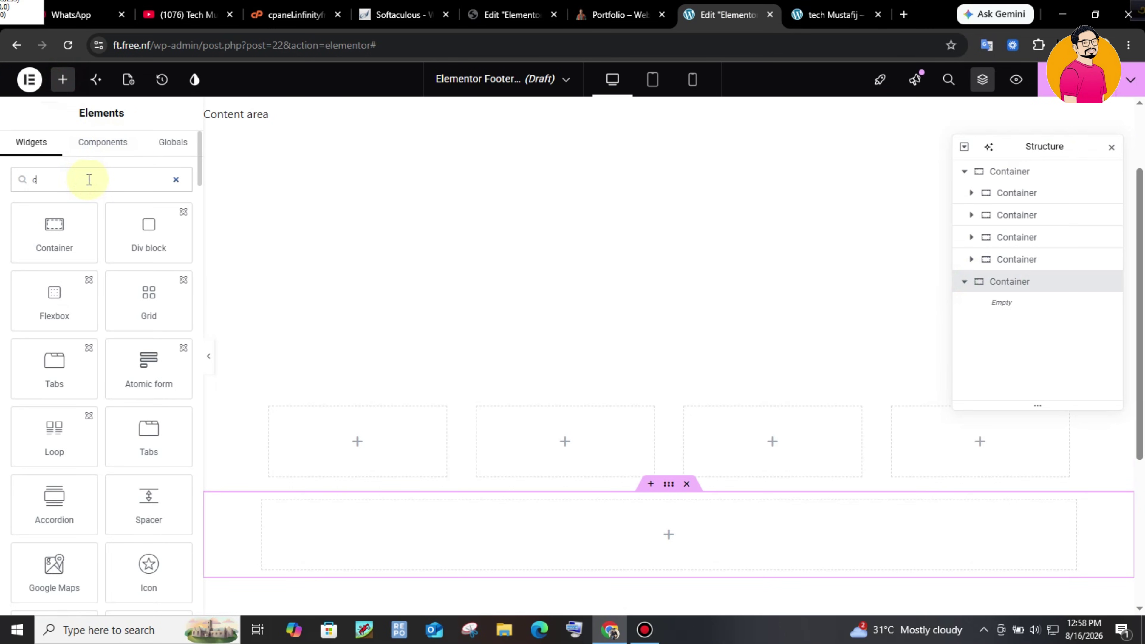
pyautogui.moveTo(67, 244); pyautogui.dragTo(582, 508)
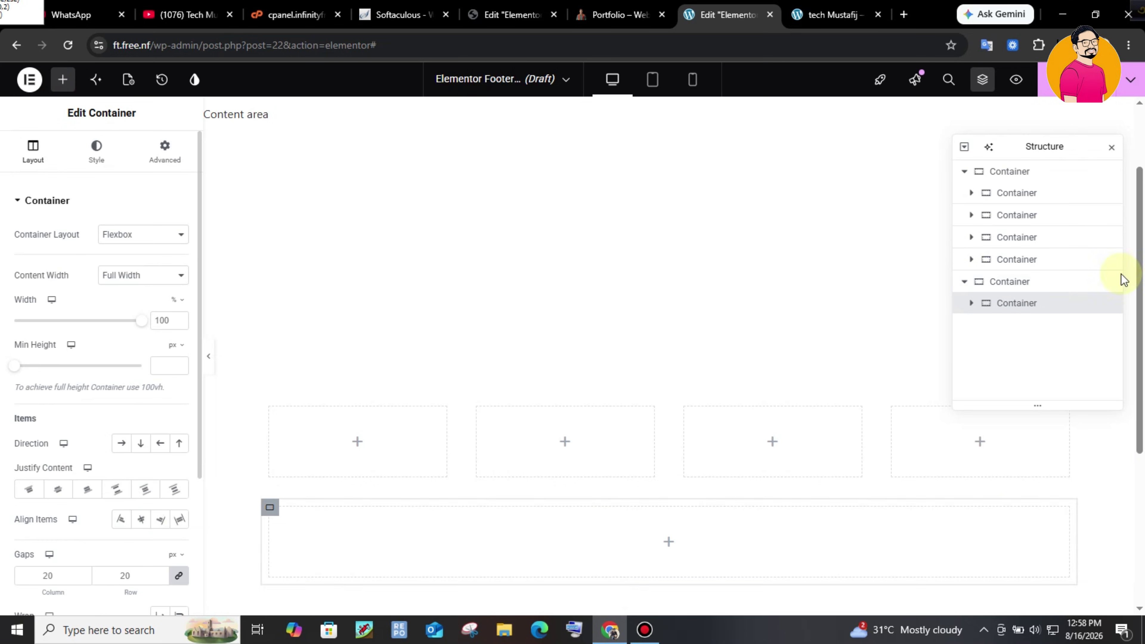
pyautogui.rightClick(1060, 302)
pyautogui.click(1012, 240)
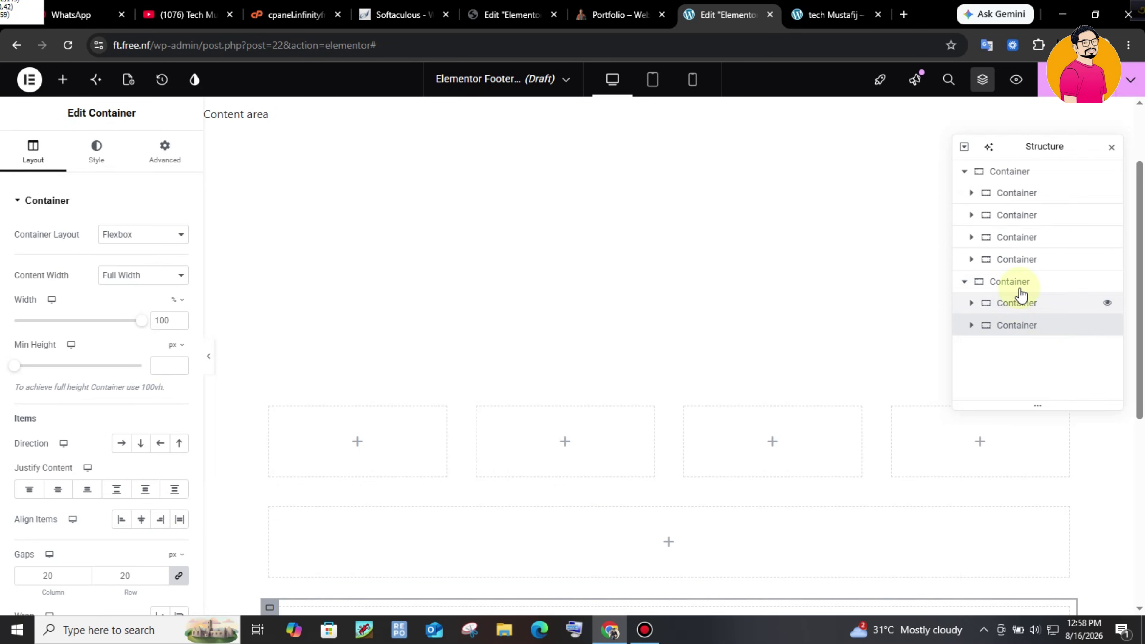
pyautogui.click(1014, 281)
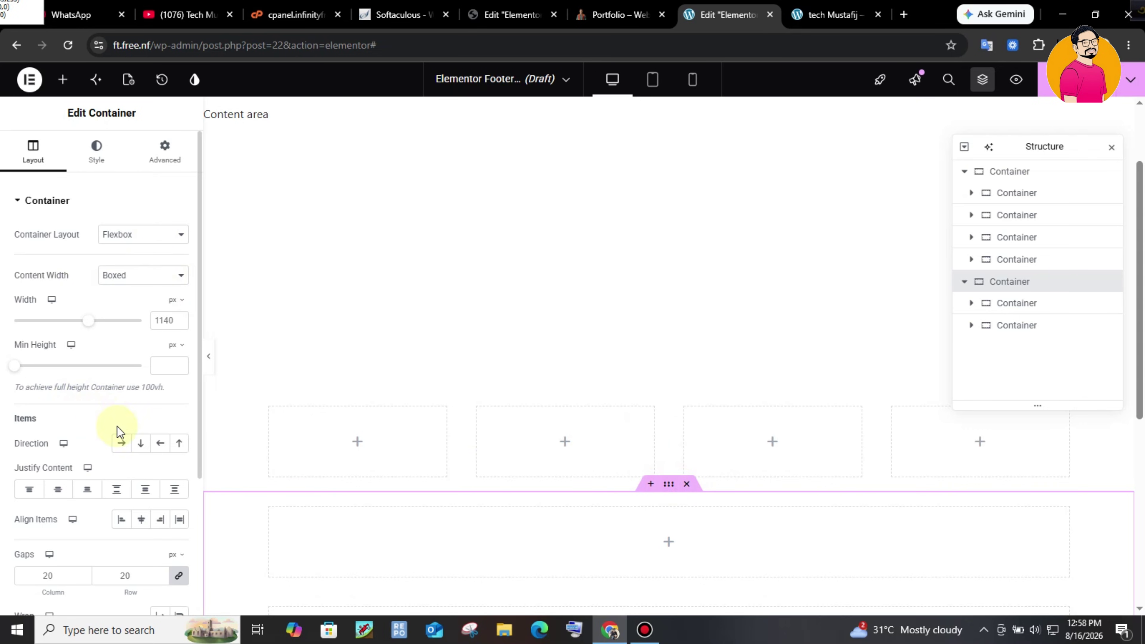
pyautogui.click(121, 443)
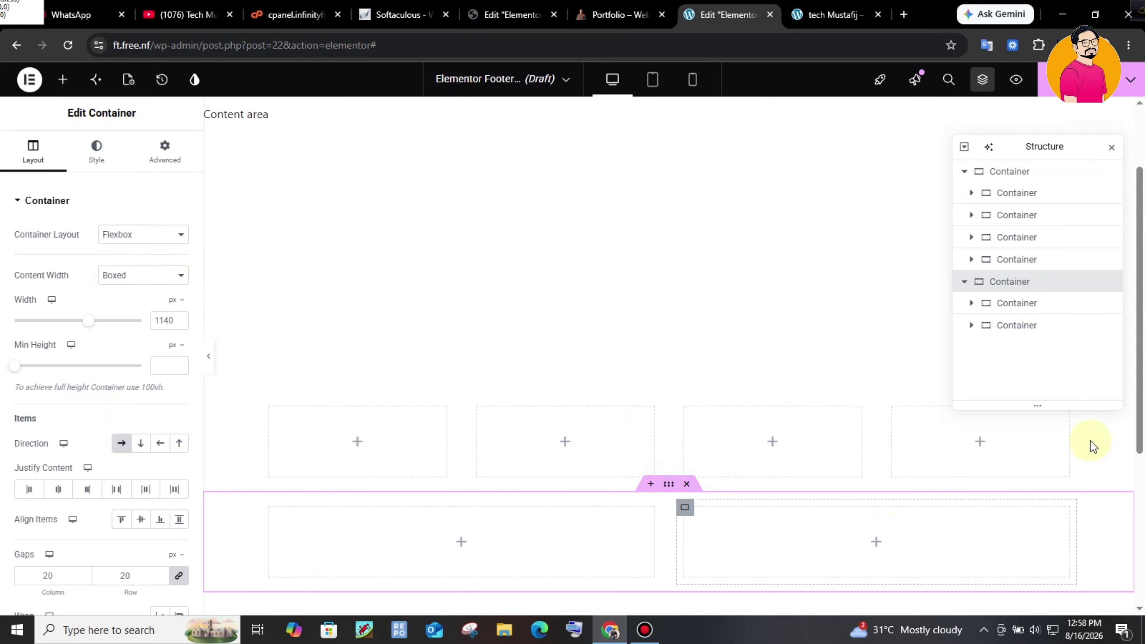
pyautogui.moveTo(1140, 402); pyautogui.dragTo(1140, 441)
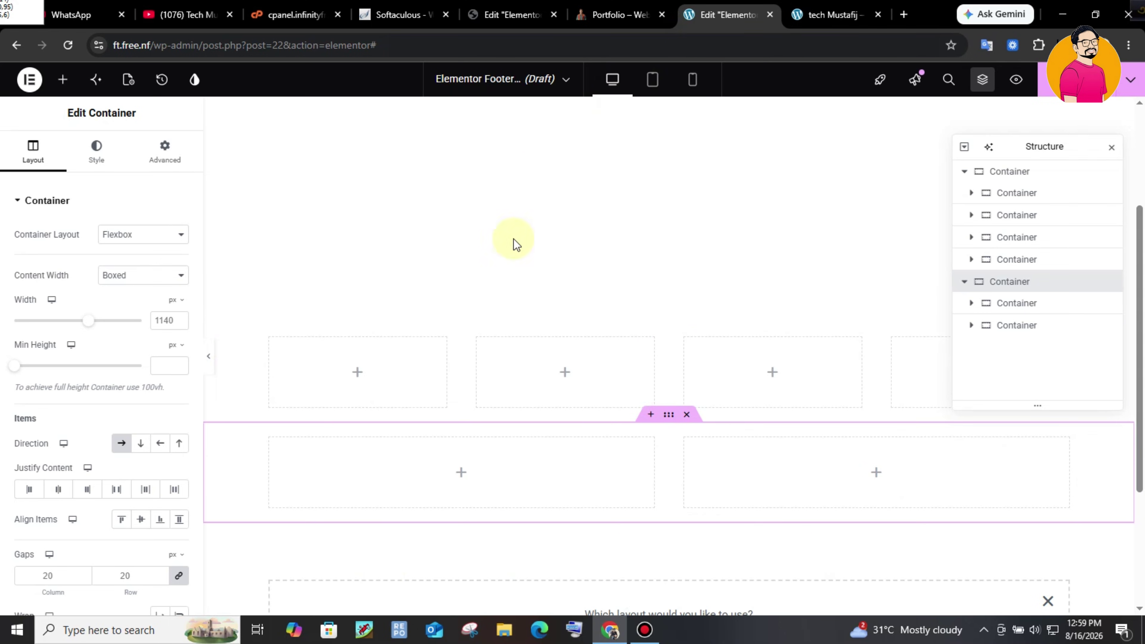
# - Give the upper container a Classic background with colour #198030
pyautogui.click(773, 361)
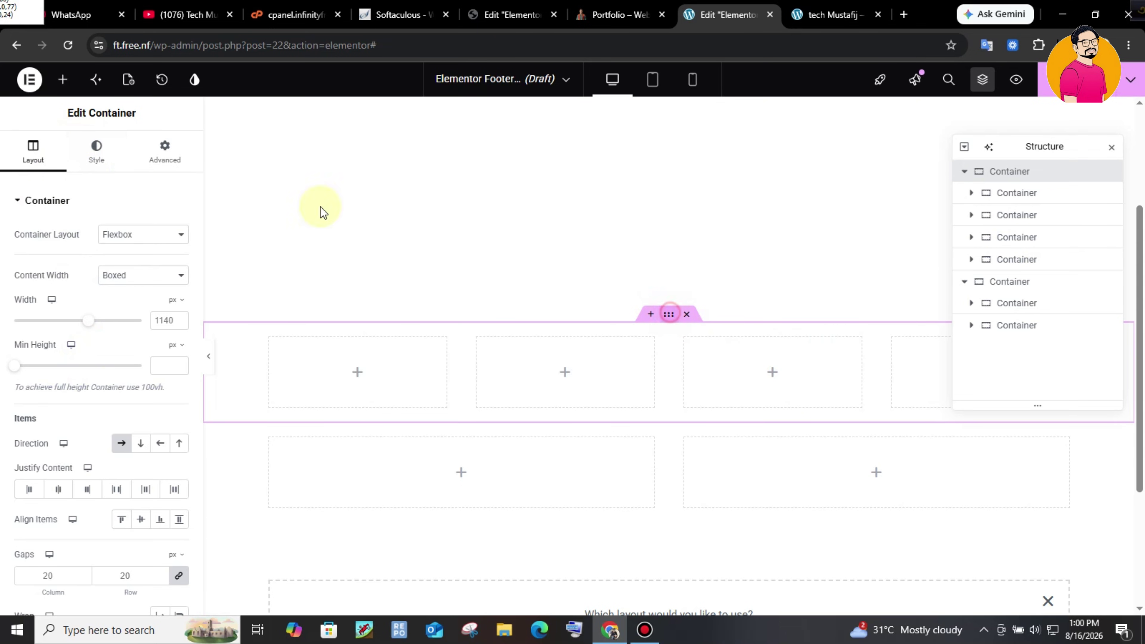
pyautogui.click(87, 151)
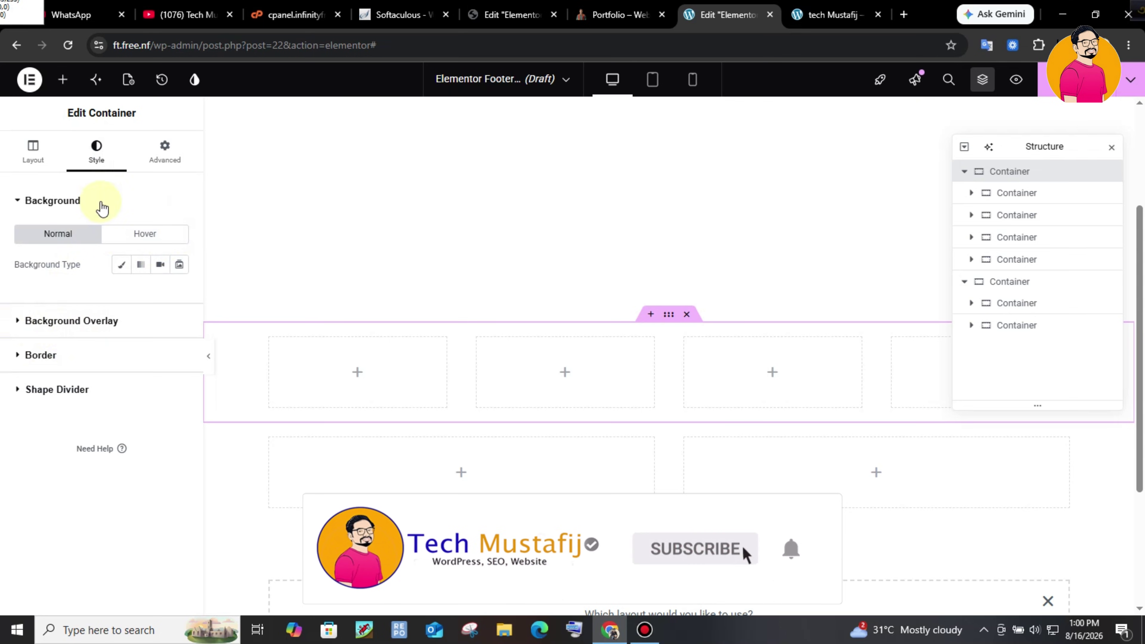
pyautogui.click(119, 268)
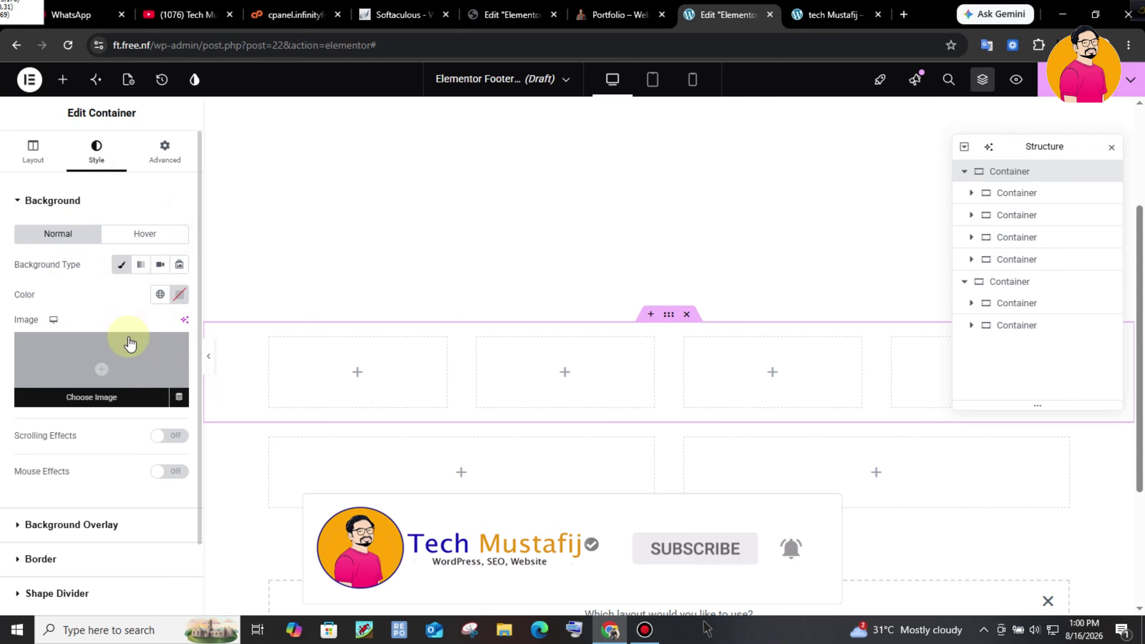
pyautogui.click(160, 295)
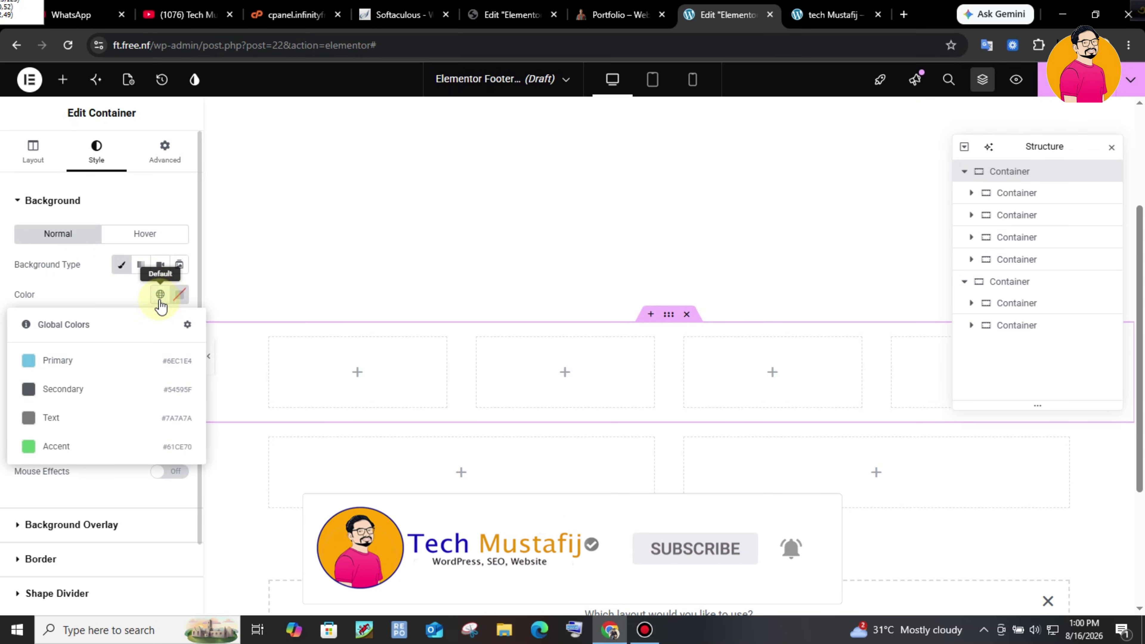
pyautogui.click(179, 294)
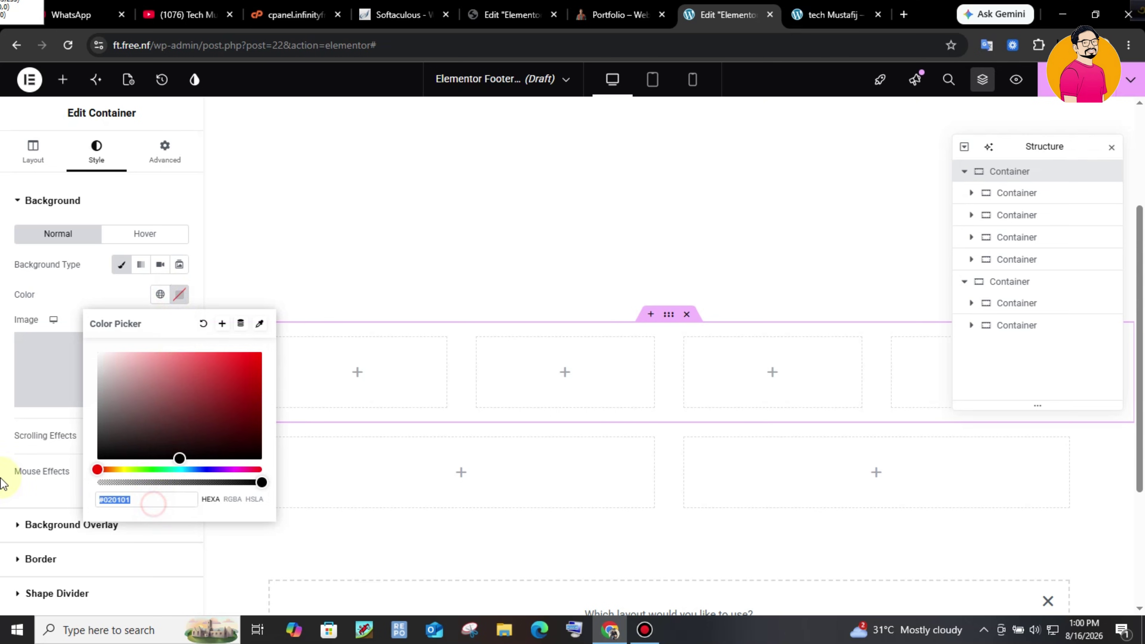
pyautogui.write('#198030')
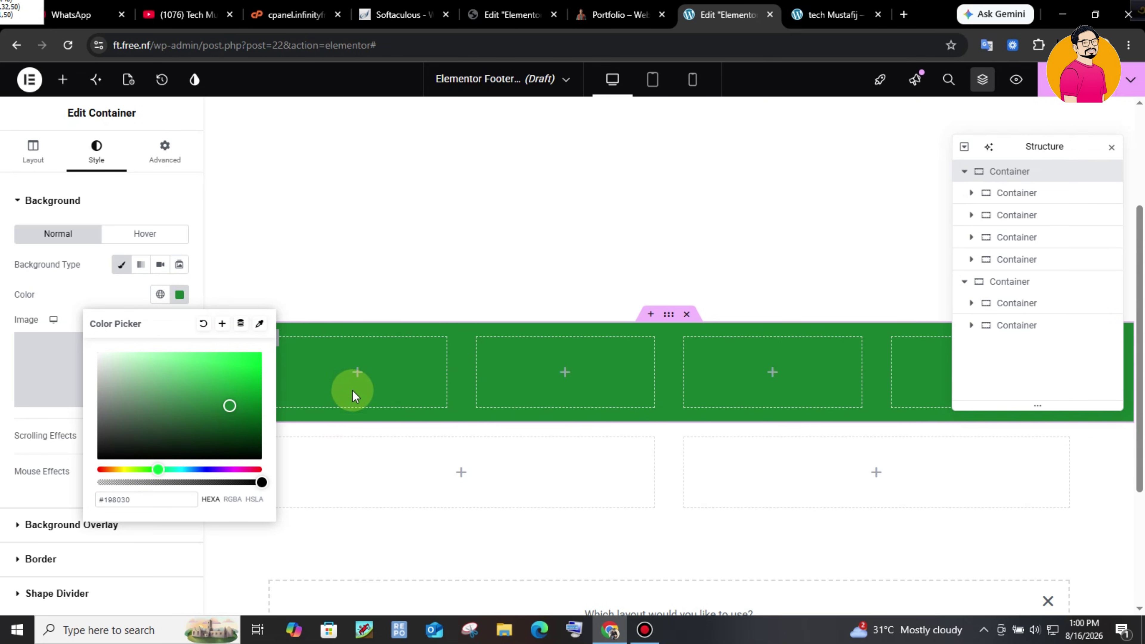
pyautogui.click(348, 256)
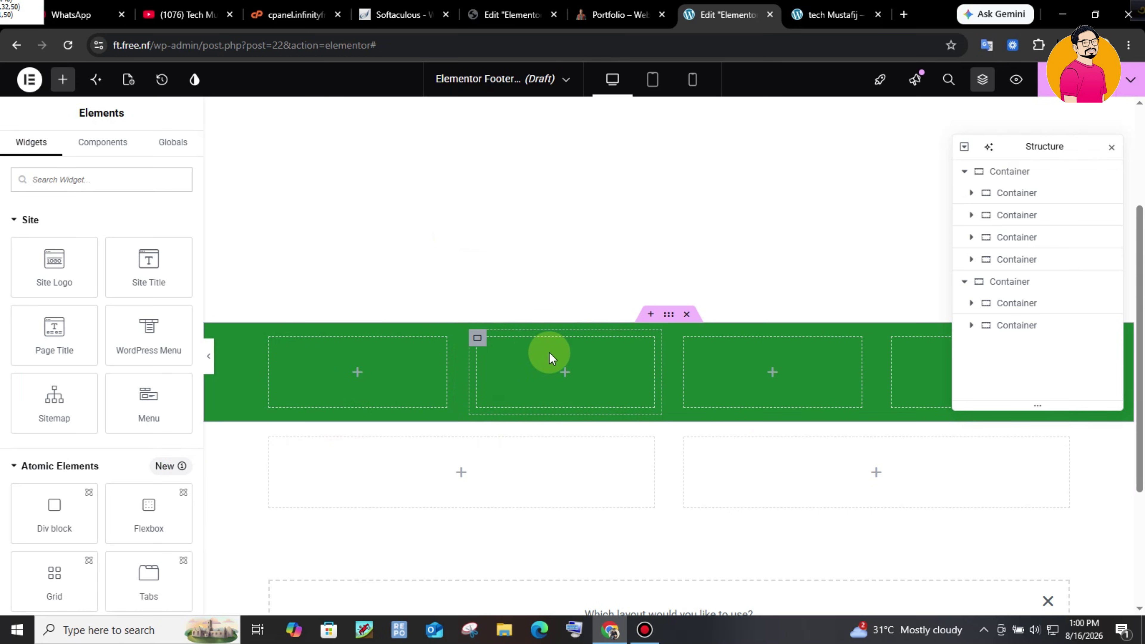
# - Review the name heading and bio paragraph in the live site's footer
pyautogui.hotkey('ctrl', 'shift', 'Tab')
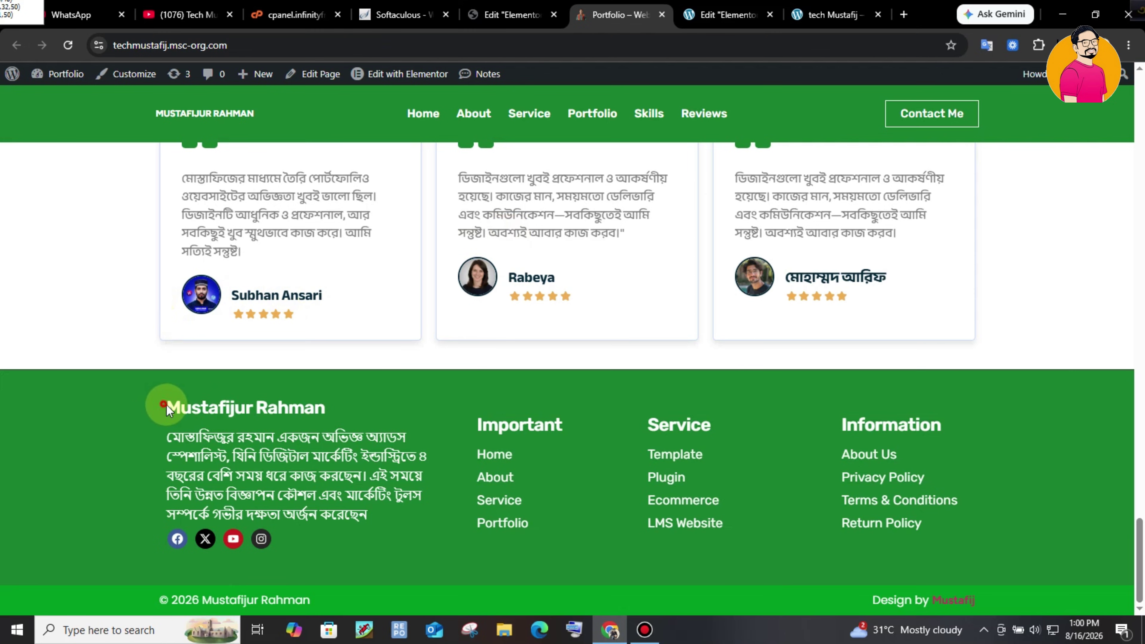
pyautogui.moveTo(165, 409); pyautogui.dragTo(327, 408)
pyautogui.moveTo(149, 438); pyautogui.dragTo(391, 514)
pyautogui.click(326, 475)
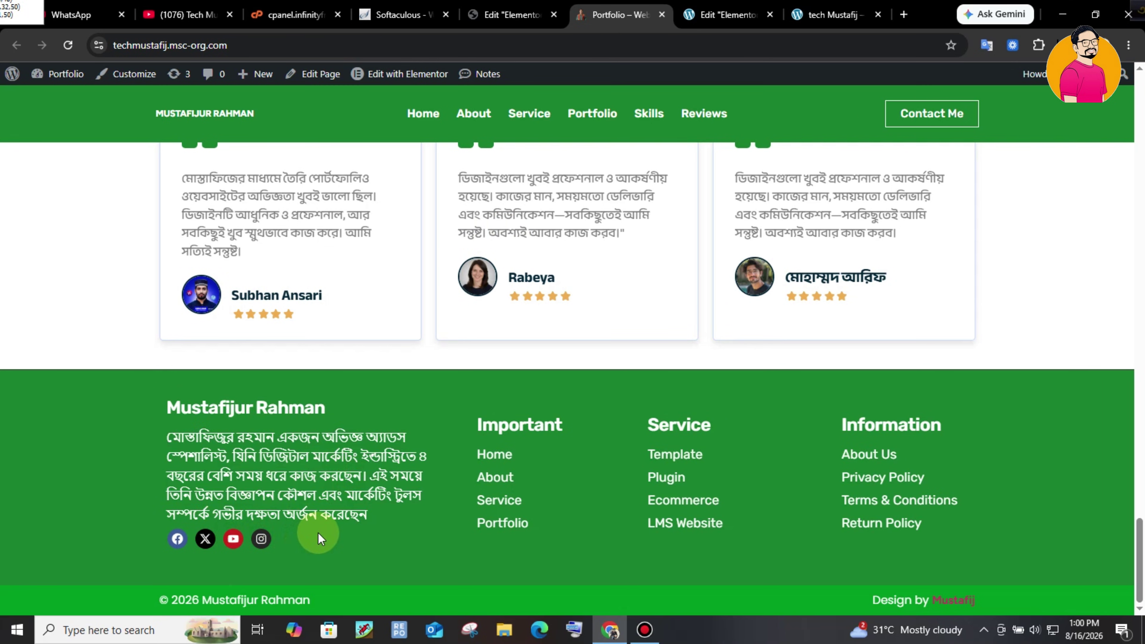
pyautogui.click(759, 23)
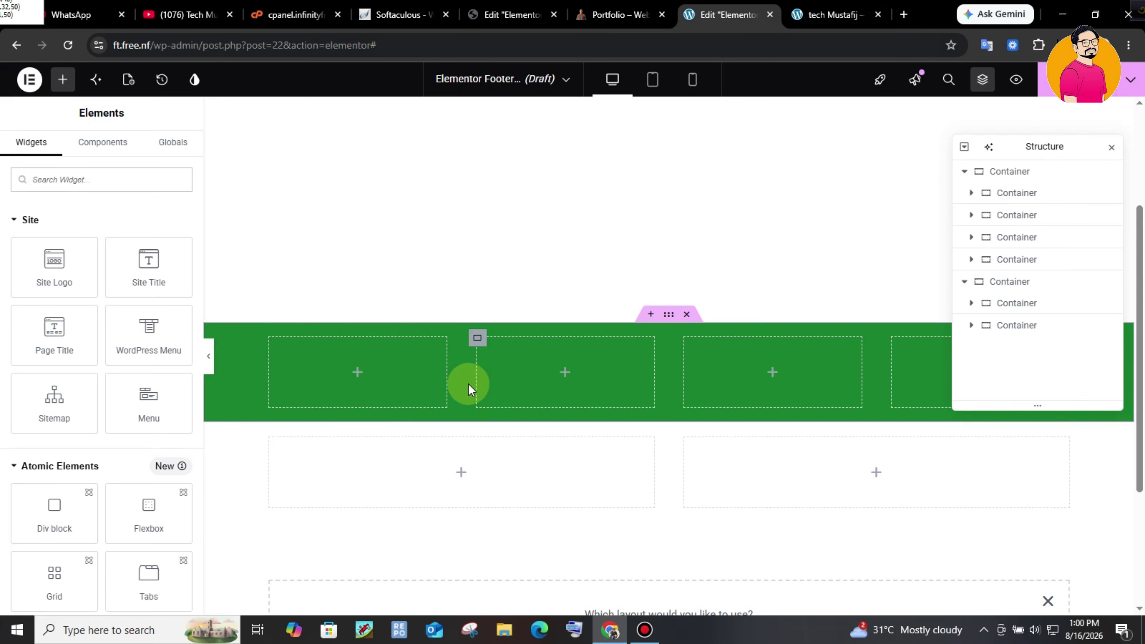
# - Add Heading, Text Editor and Social Icons widgets to the first footer column
pyautogui.click(364, 378)
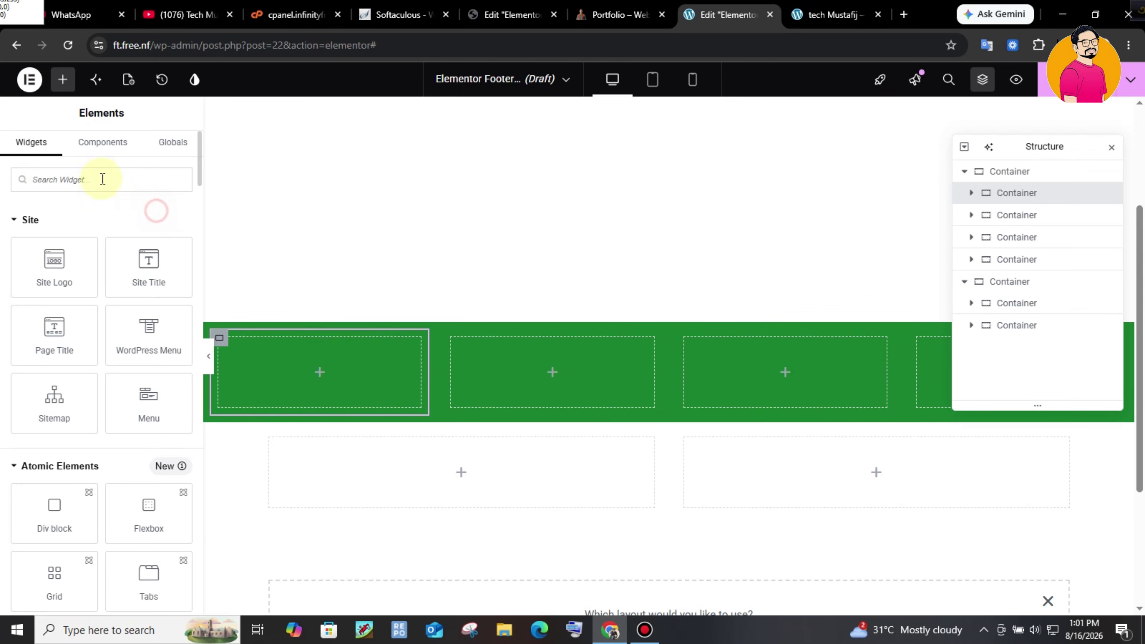
pyautogui.write('text')
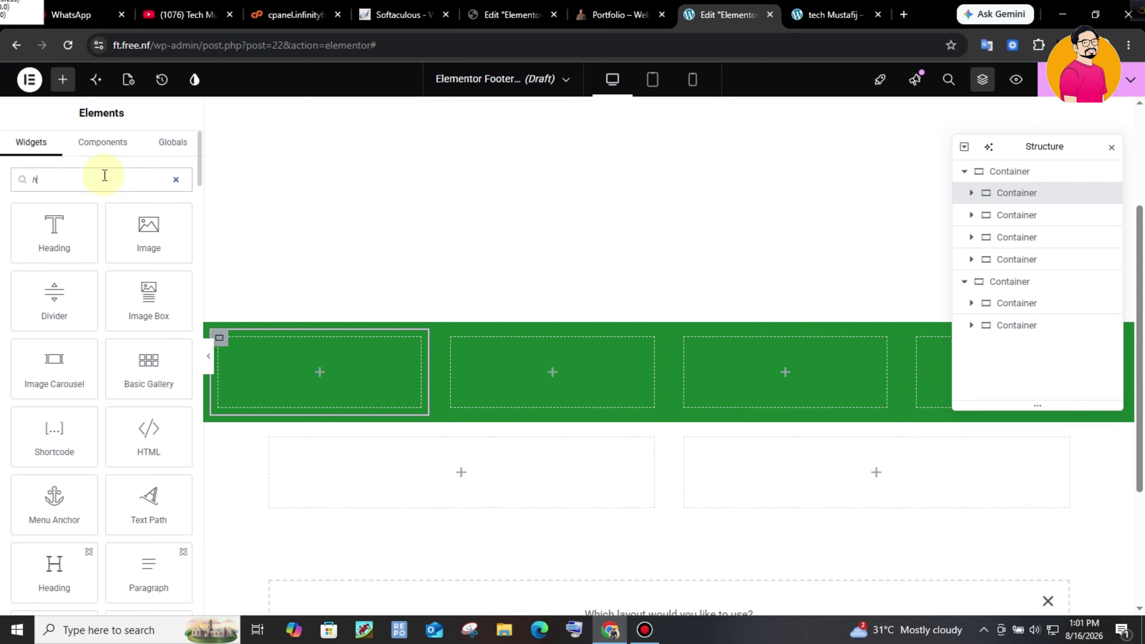
pyautogui.click(94, 234)
pyautogui.moveTo(142, 241); pyautogui.dragTo(306, 384)
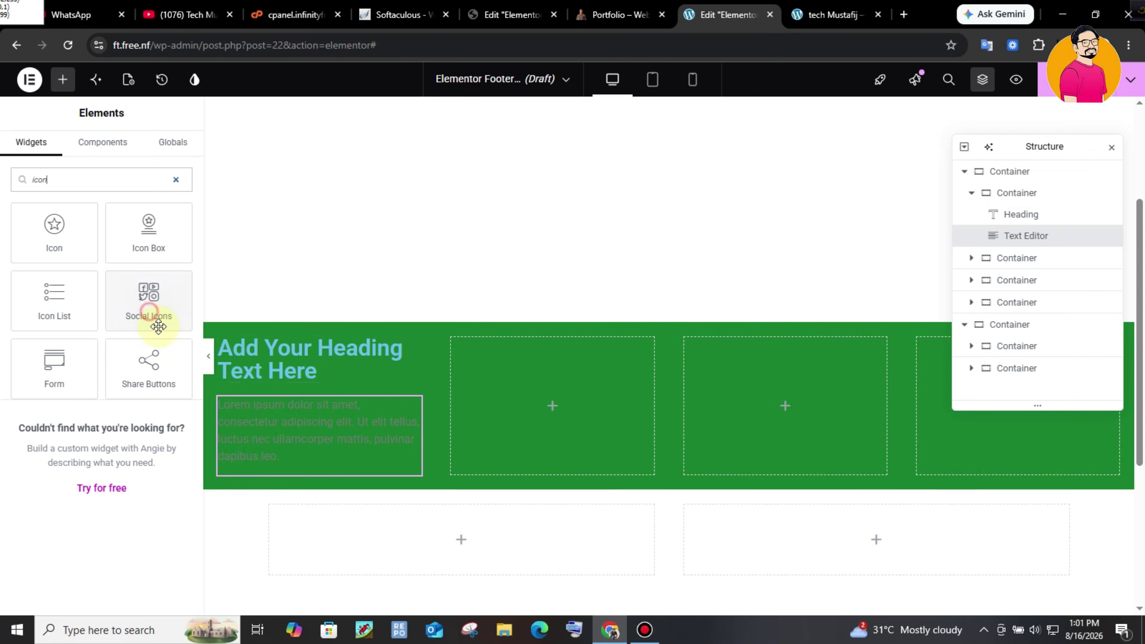
pyautogui.moveTo(140, 300); pyautogui.dragTo(312, 465)
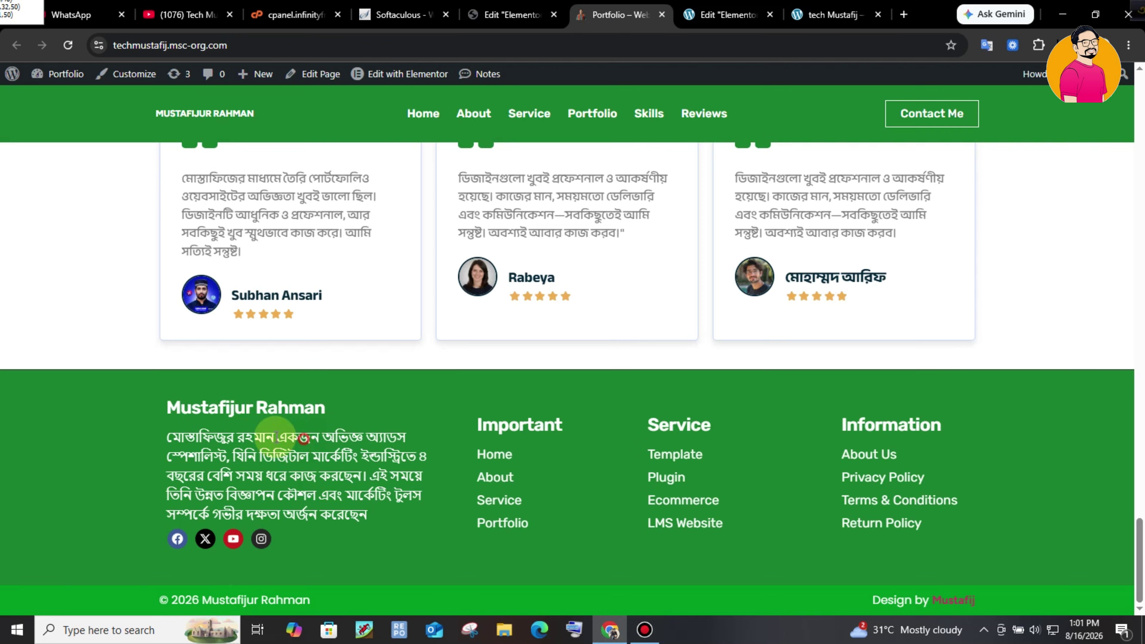
pyautogui.moveTo(172, 405); pyautogui.dragTo(316, 398)
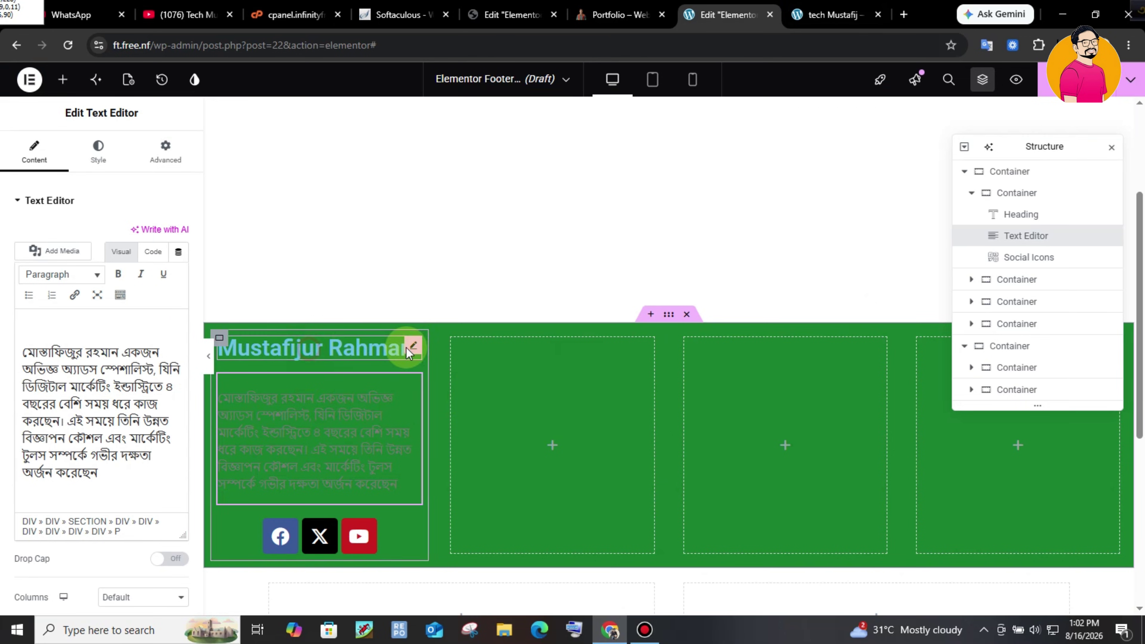
# - Set the name heading's text colour to white
pyautogui.click(389, 348)
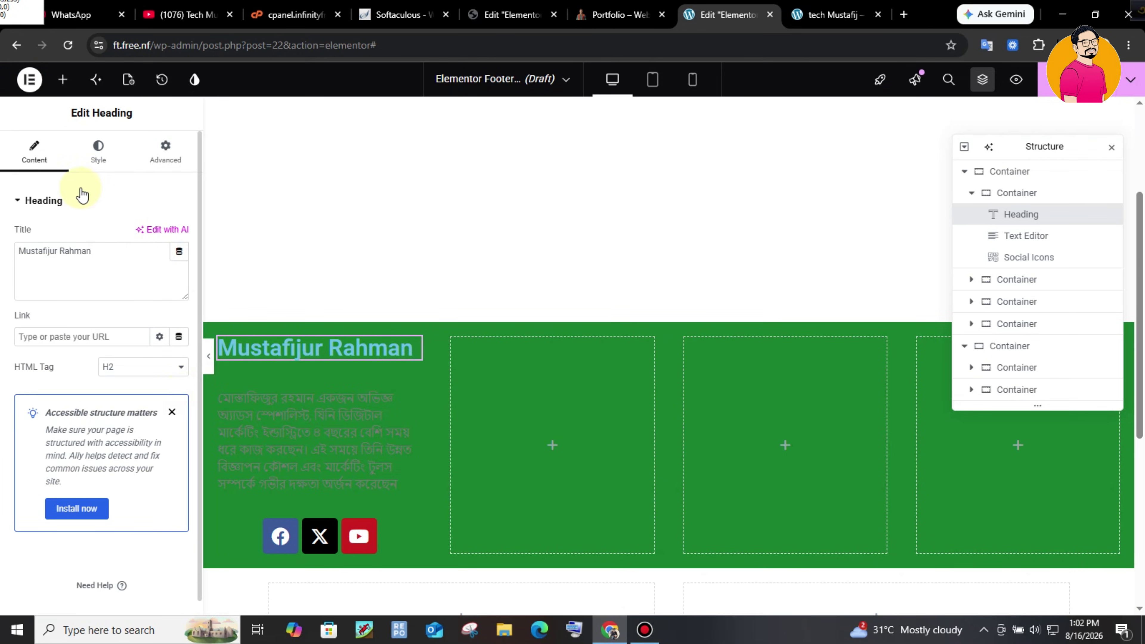
pyautogui.click(105, 164)
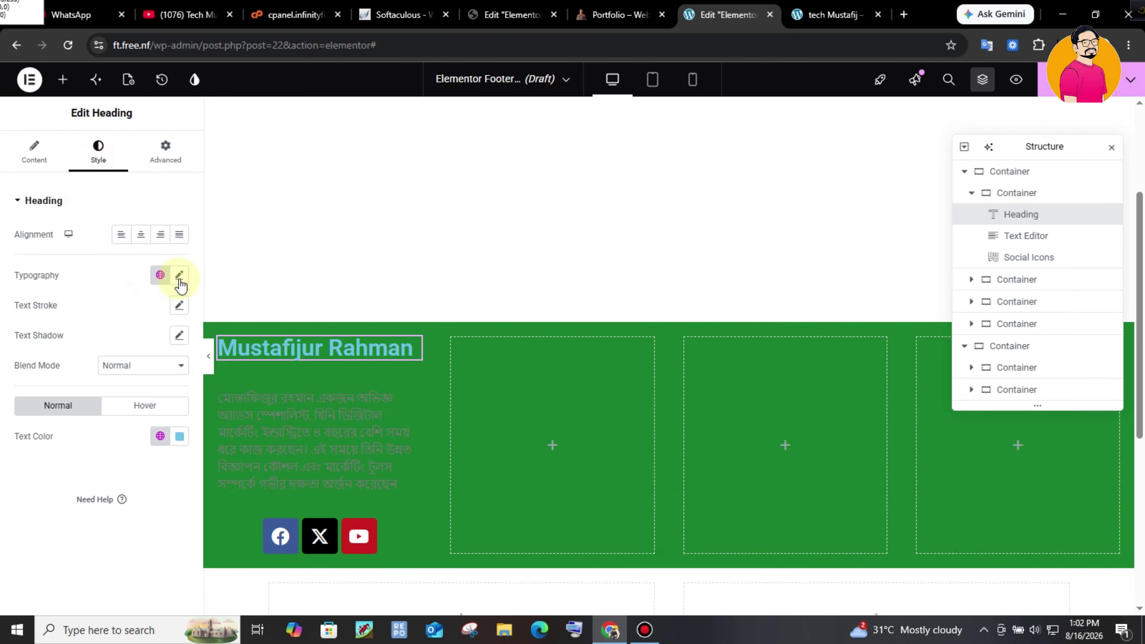
pyautogui.click(179, 436)
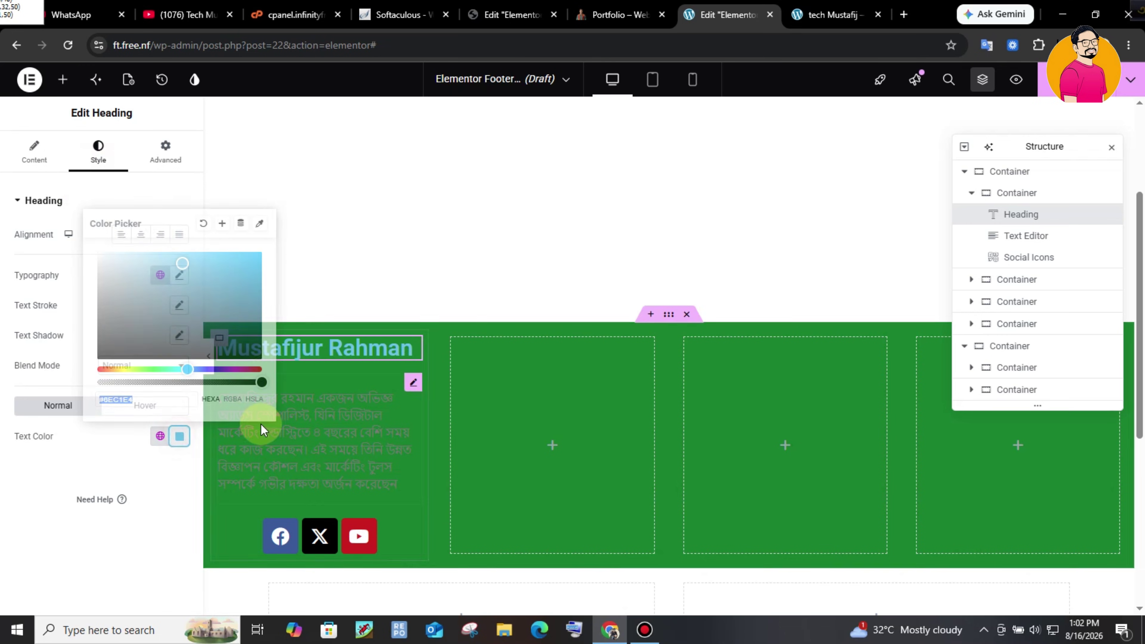
pyautogui.moveTo(209, 307); pyautogui.dragTo(100, 254)
# - Show the bio as formatted text and make its text colour white
pyautogui.click(340, 427)
pyautogui.click(115, 255)
pyautogui.click(89, 171)
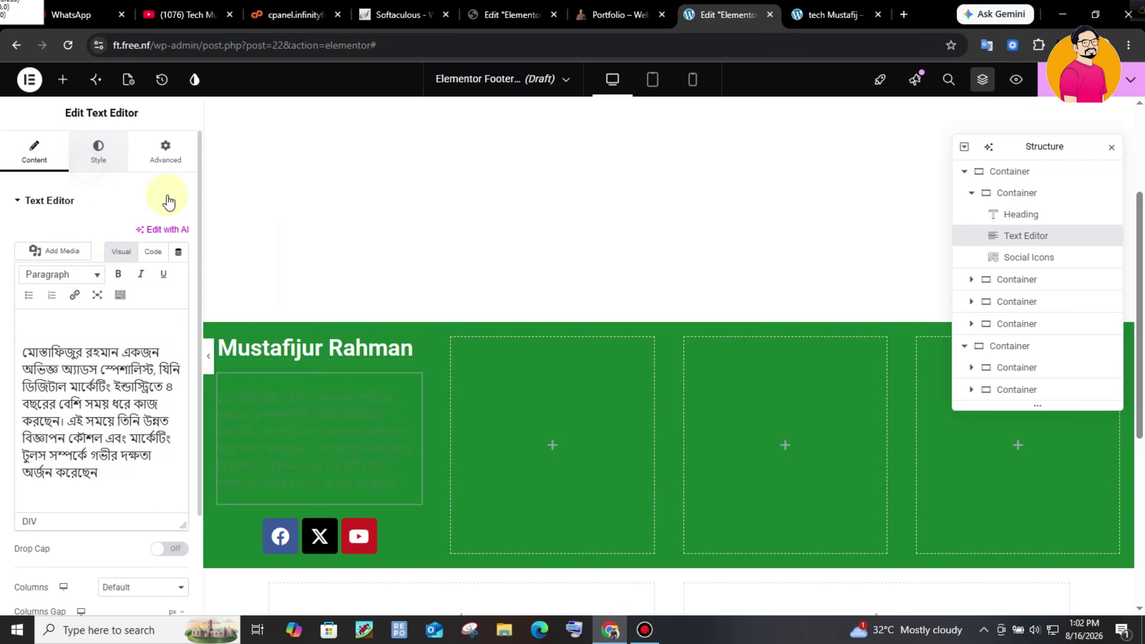
pyautogui.click(181, 420)
pyautogui.click(96, 238)
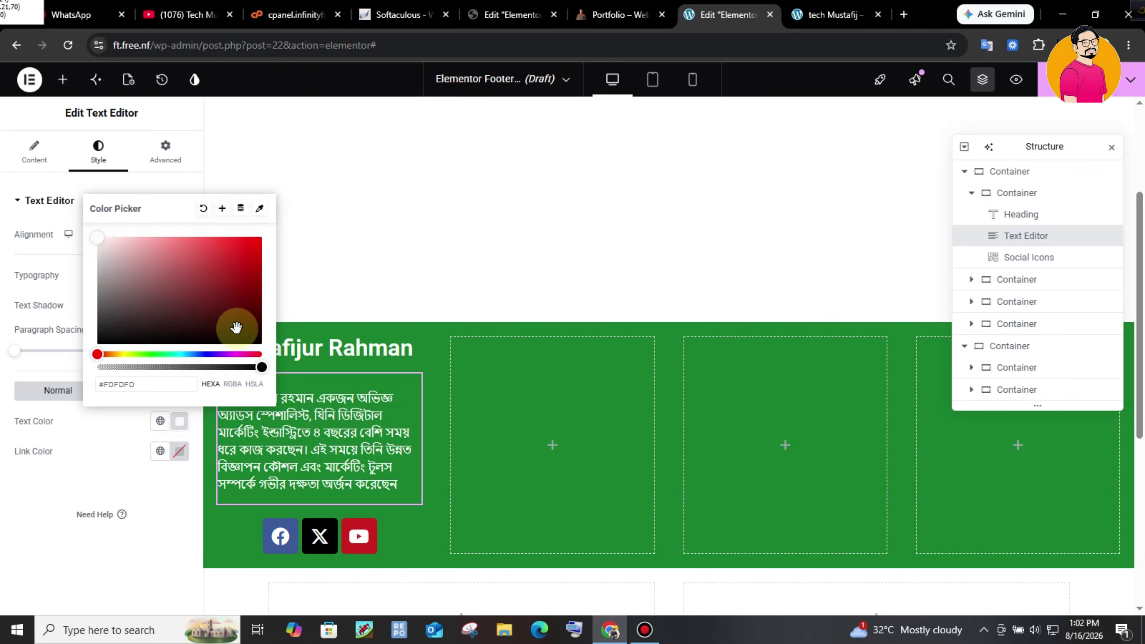
pyautogui.click(542, 362)
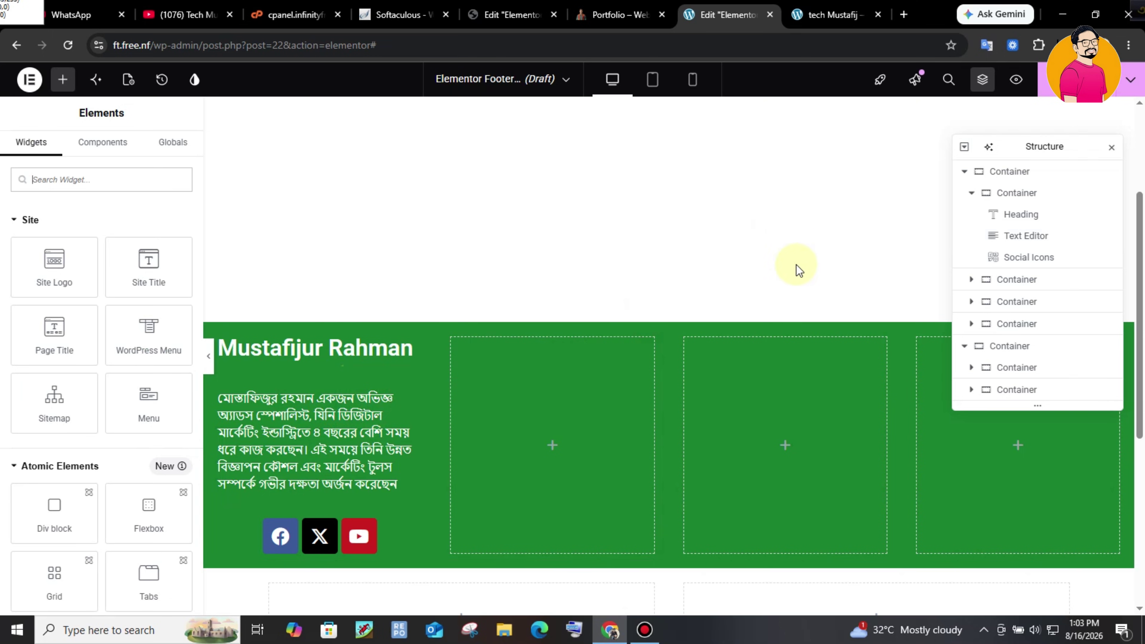
pyautogui.click(1057, 194)
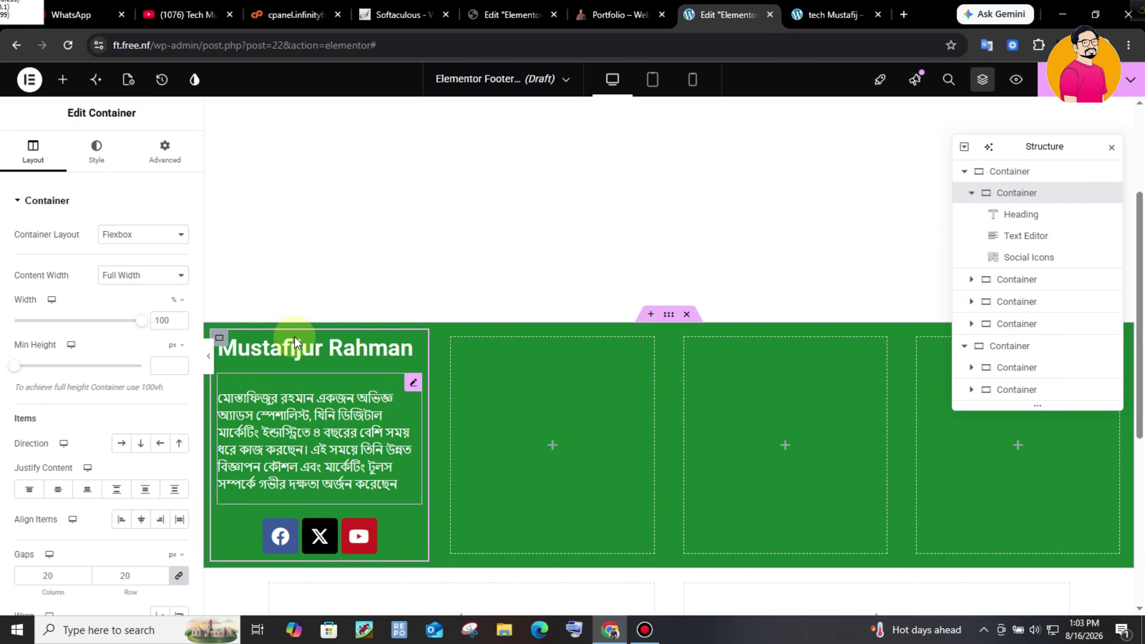
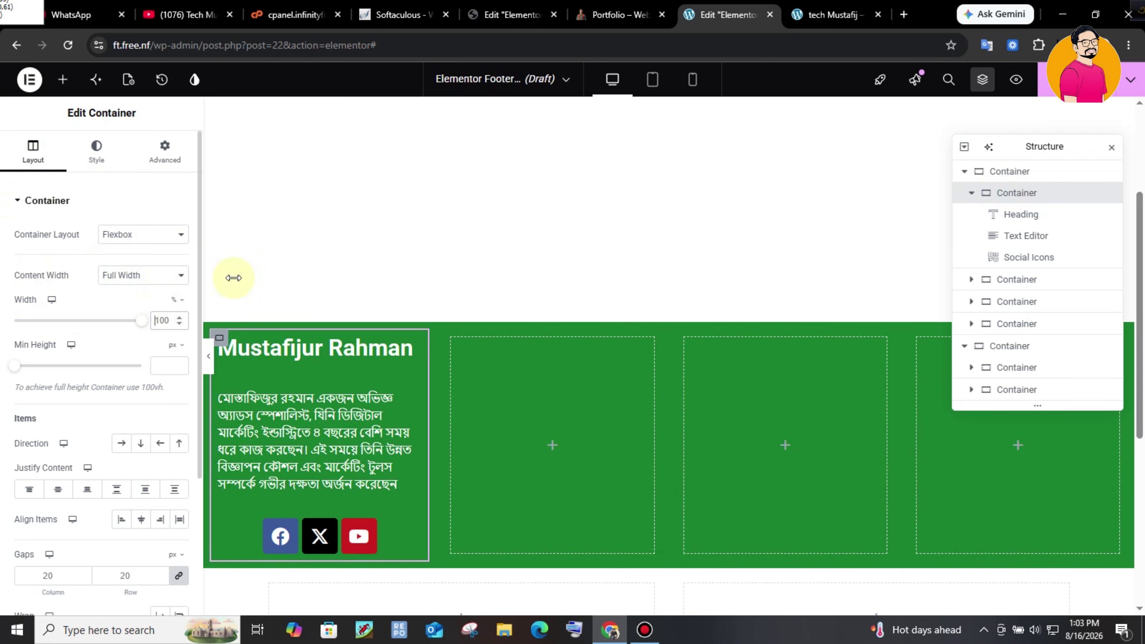
# - Set the first two footer columns to 38% and 20% width
pyautogui.doubleClick(167, 319)
pyautogui.write('3')
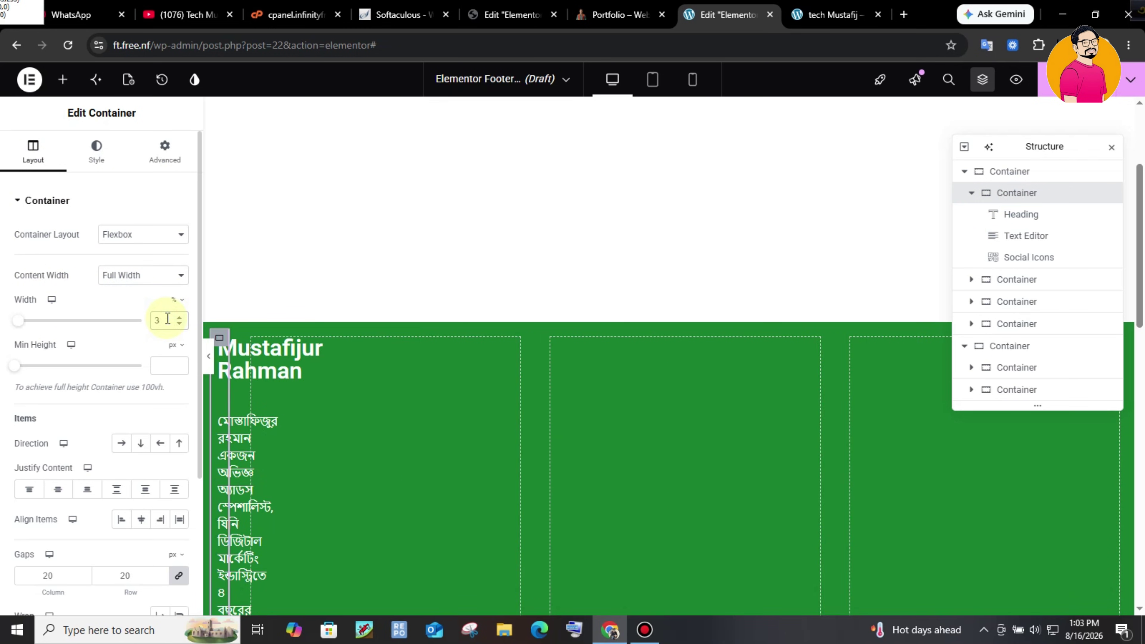
pyautogui.write('8')
pyautogui.click(149, 334)
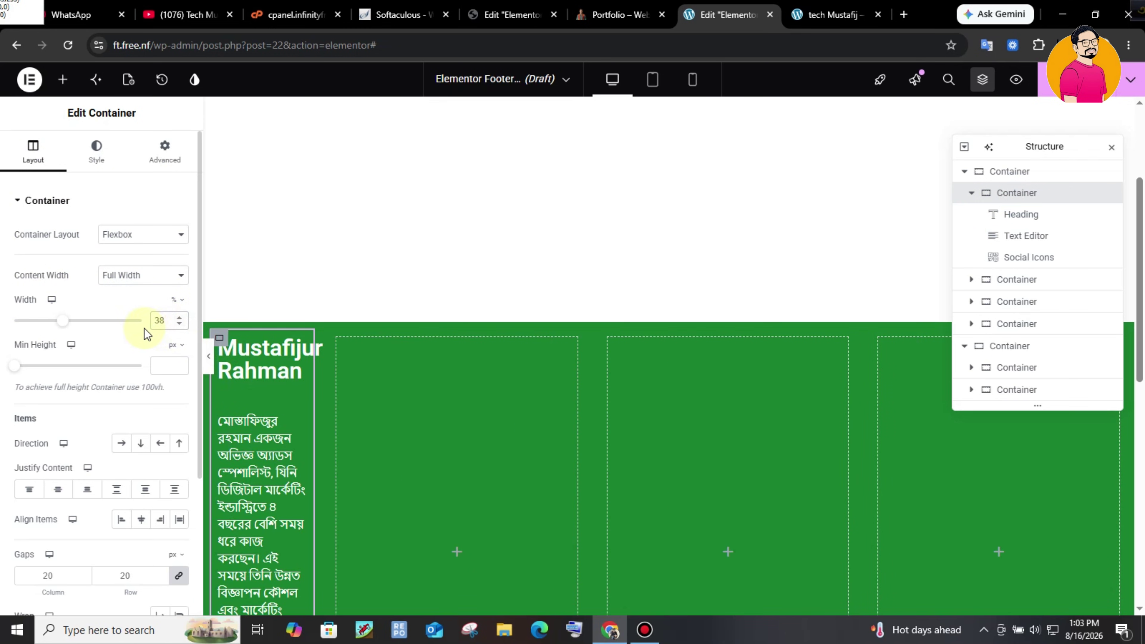
pyautogui.hotkey('ctrl', 'shift', 'Tab')
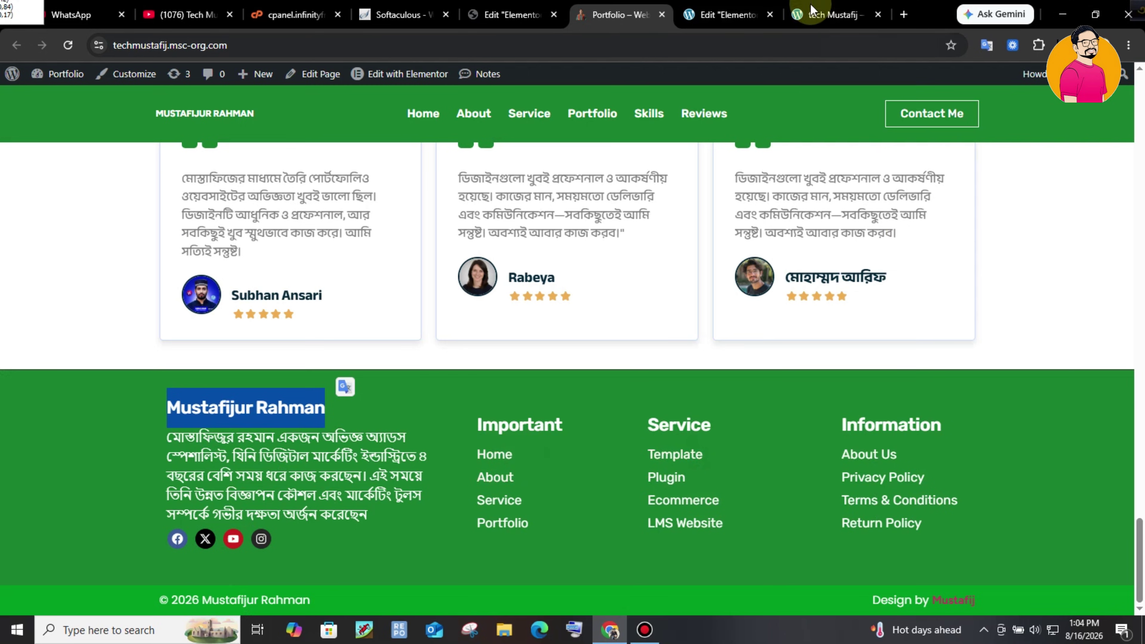
pyautogui.click(738, 16)
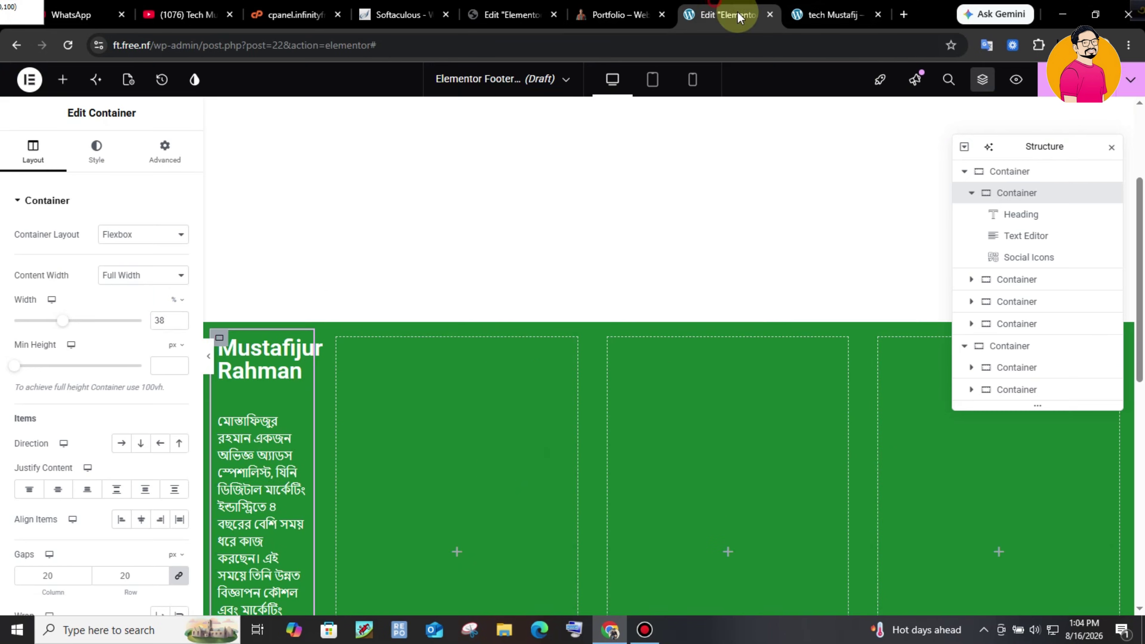
pyautogui.click(362, 341)
pyautogui.click(157, 280)
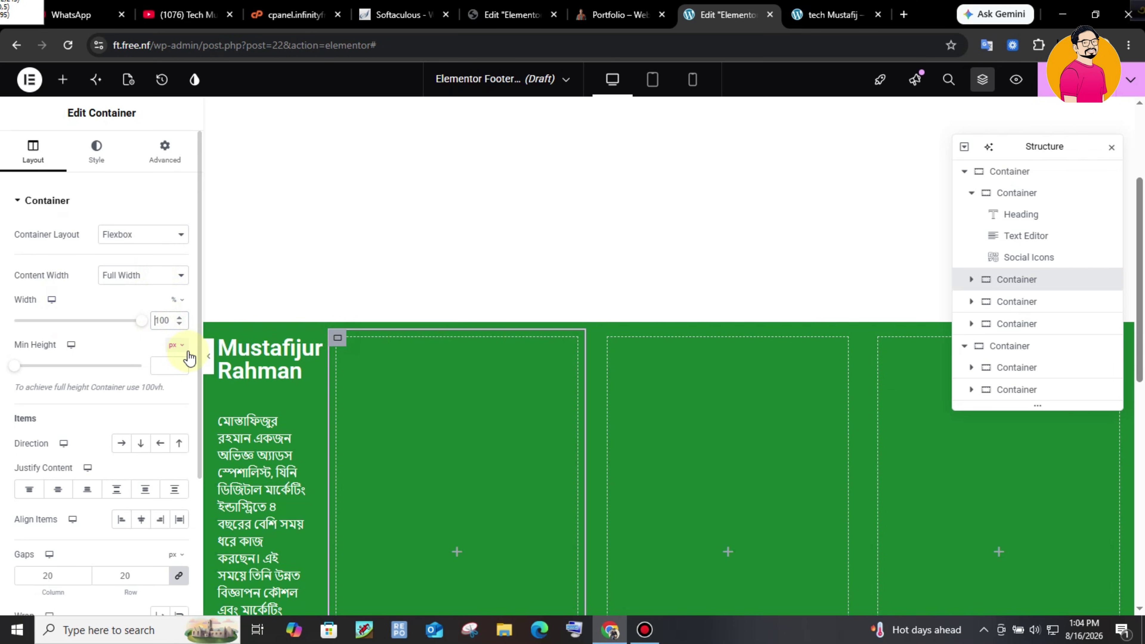
pyautogui.hotkey('ctrl', 'a')
pyautogui.write('20')
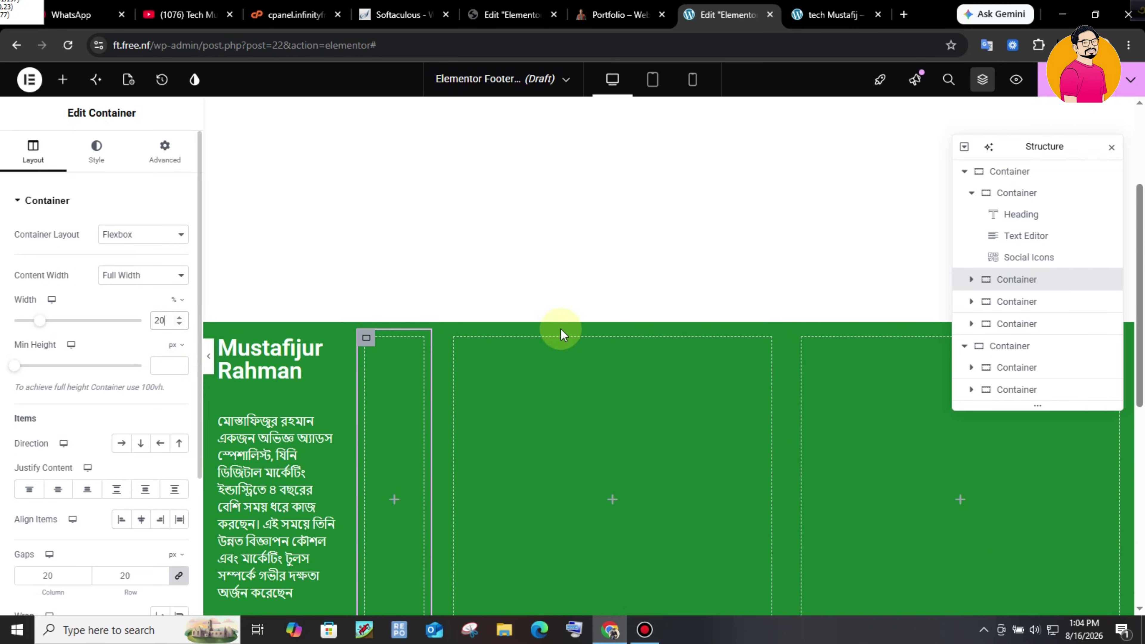
# - Set the third and fourth footer columns to 23% width each
pyautogui.click(454, 337)
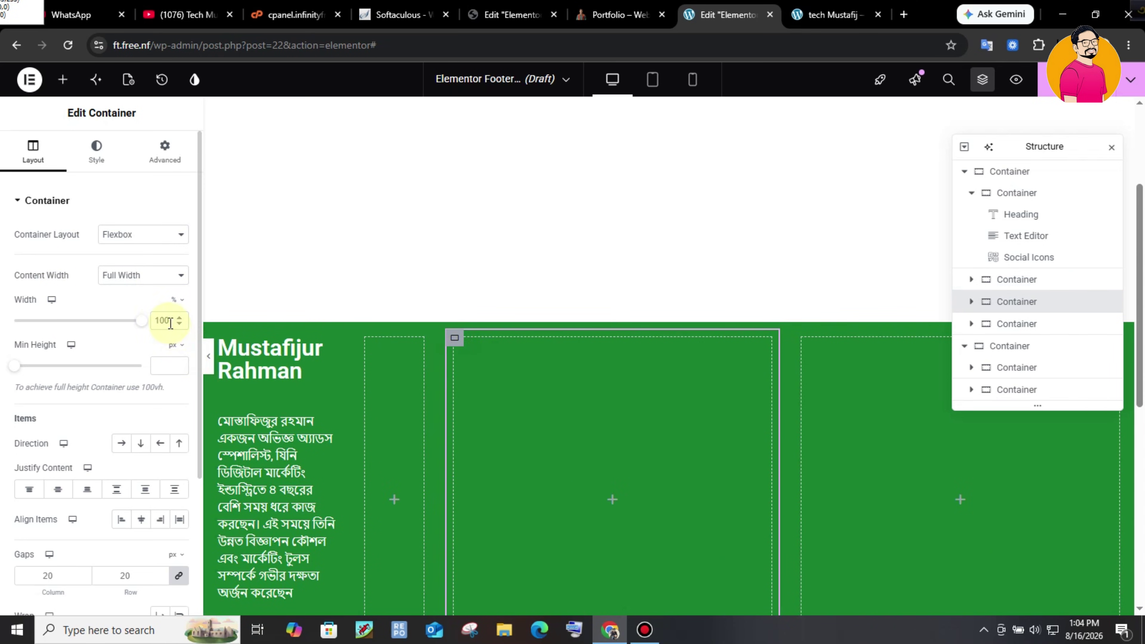
pyautogui.write('23')
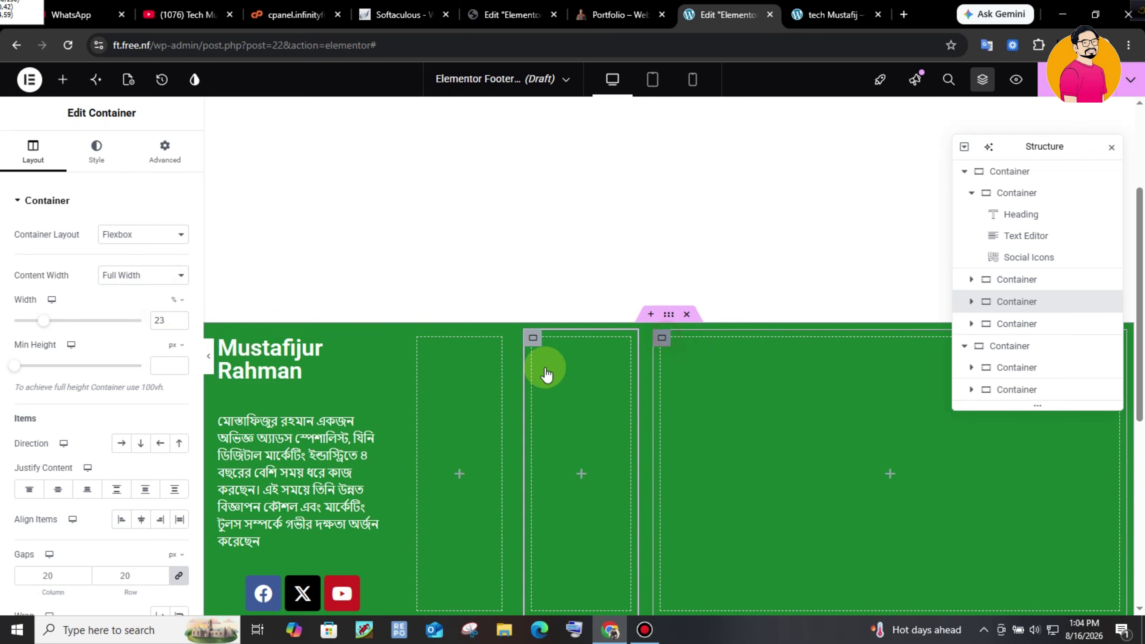
pyautogui.click(666, 337)
pyautogui.click(164, 320)
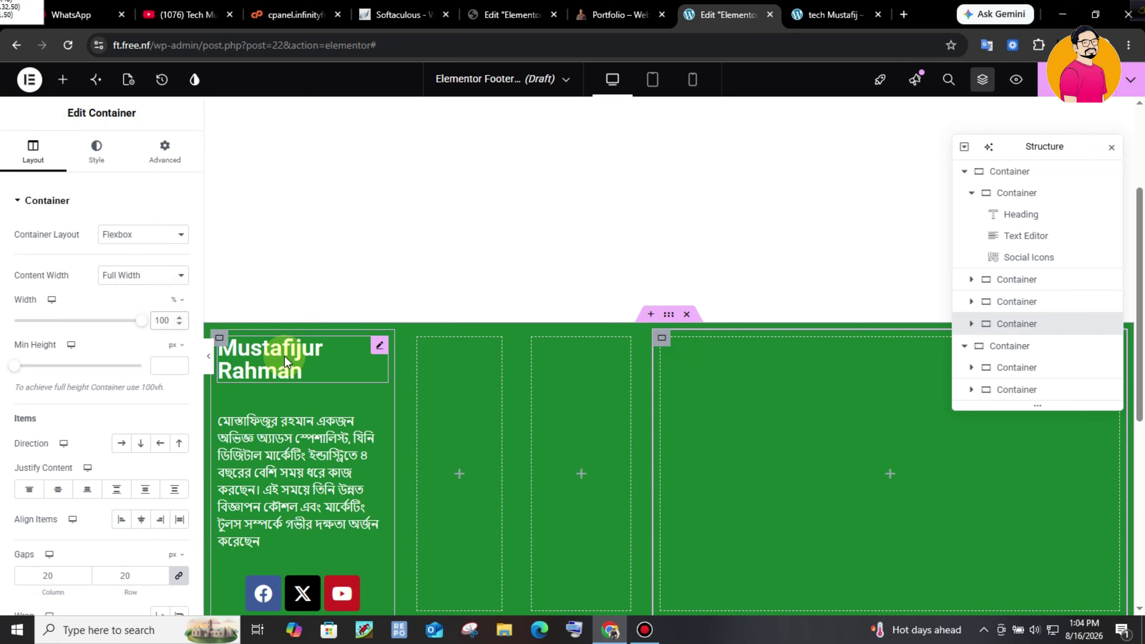
pyautogui.write('23')
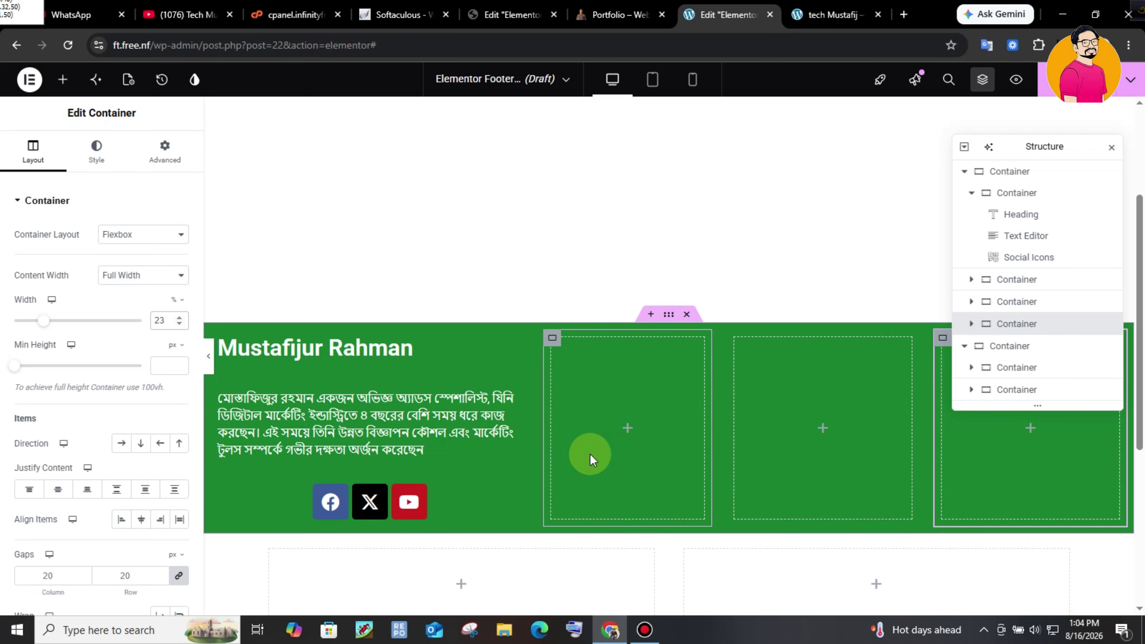
# - Unlink the first column's gaps and set column gap 1 and row gap 4
pyautogui.click(496, 469)
pyautogui.scroll(-2, 166, 468)
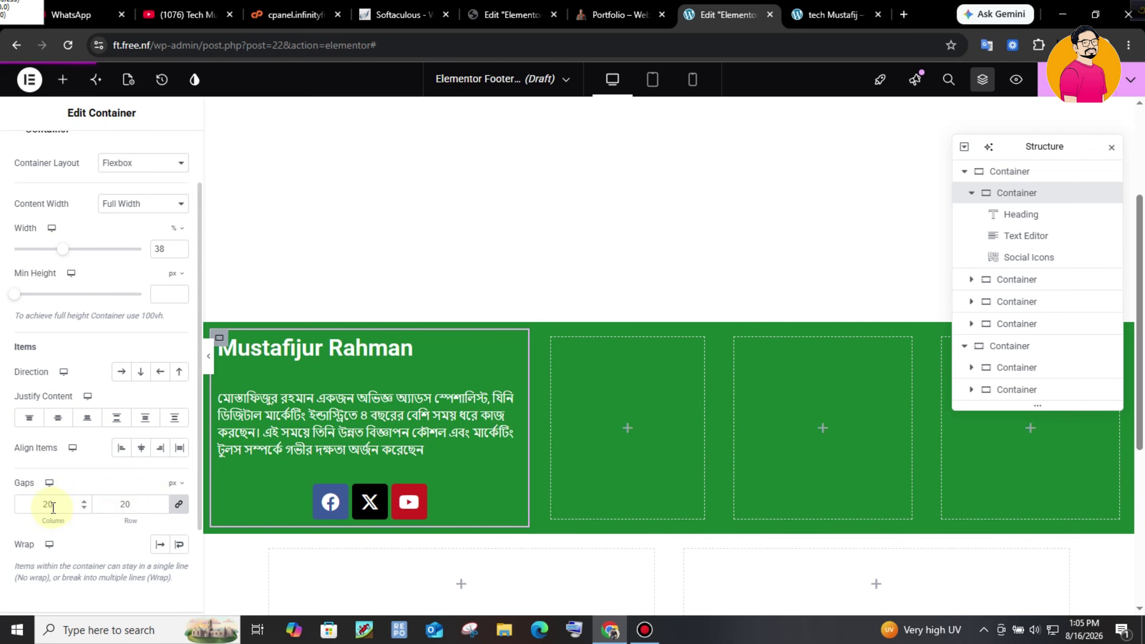
pyautogui.click(180, 505)
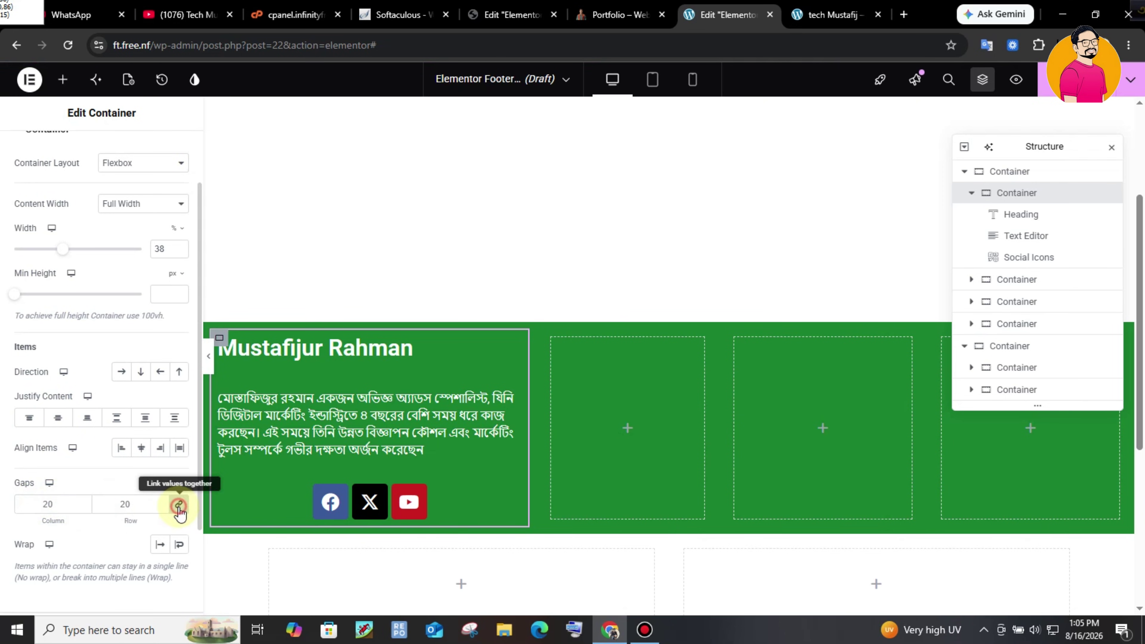
pyautogui.moveTo(42, 504); pyautogui.dragTo(116, 502)
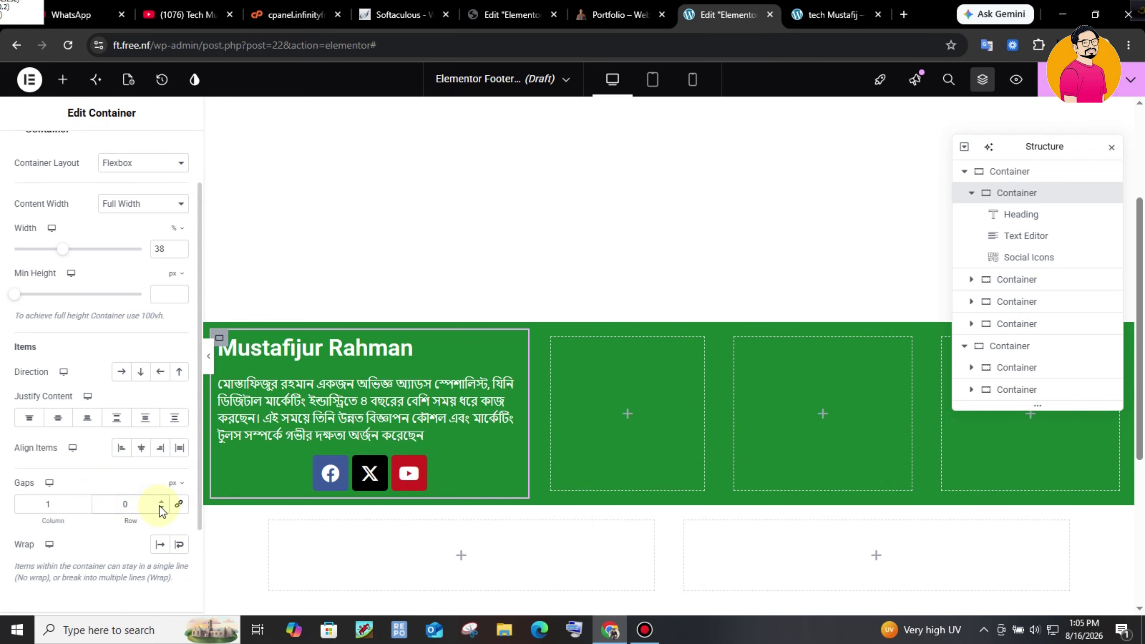
pyautogui.write('4')
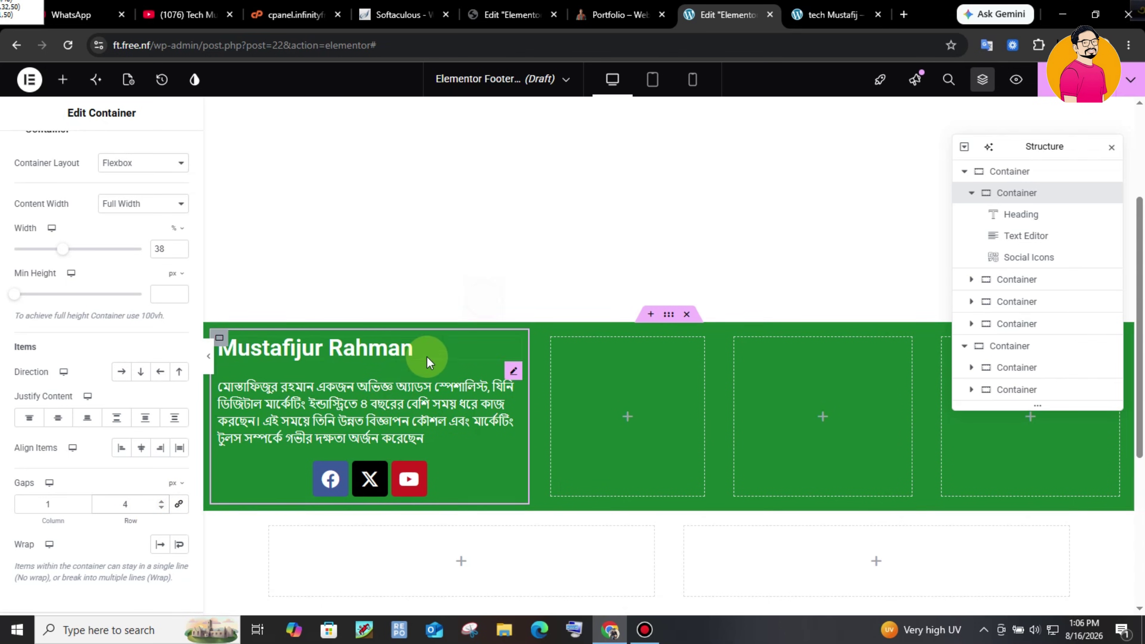
pyautogui.click(343, 349)
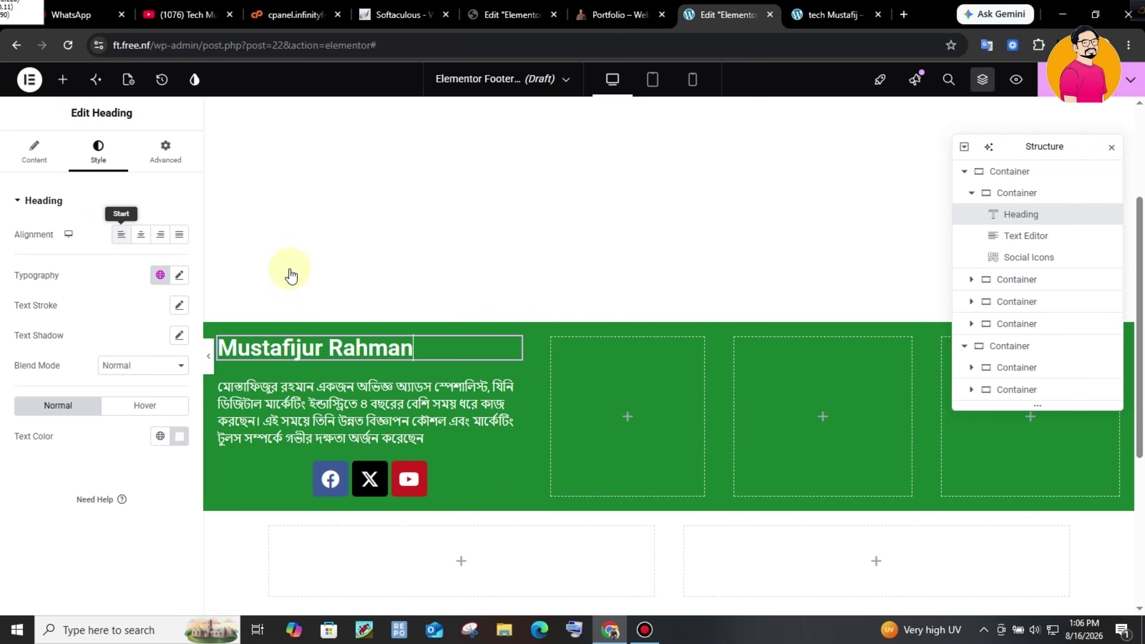
# - Set the name heading's typography to Poppins at 25 px
pyautogui.click(180, 274)
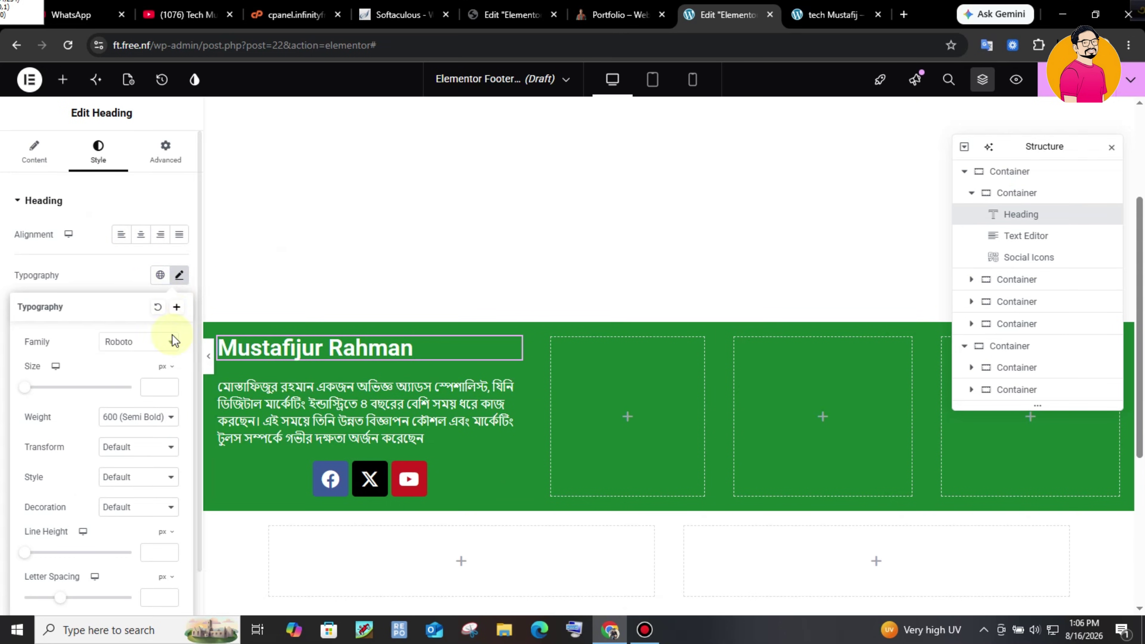
pyautogui.click(135, 342)
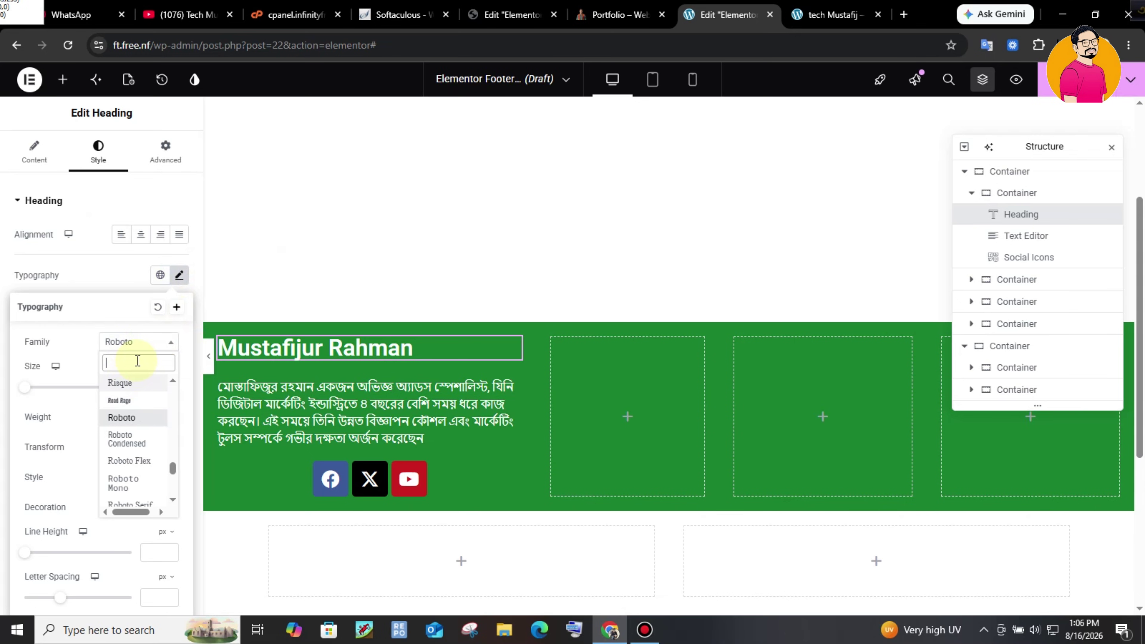
pyautogui.write('pop')
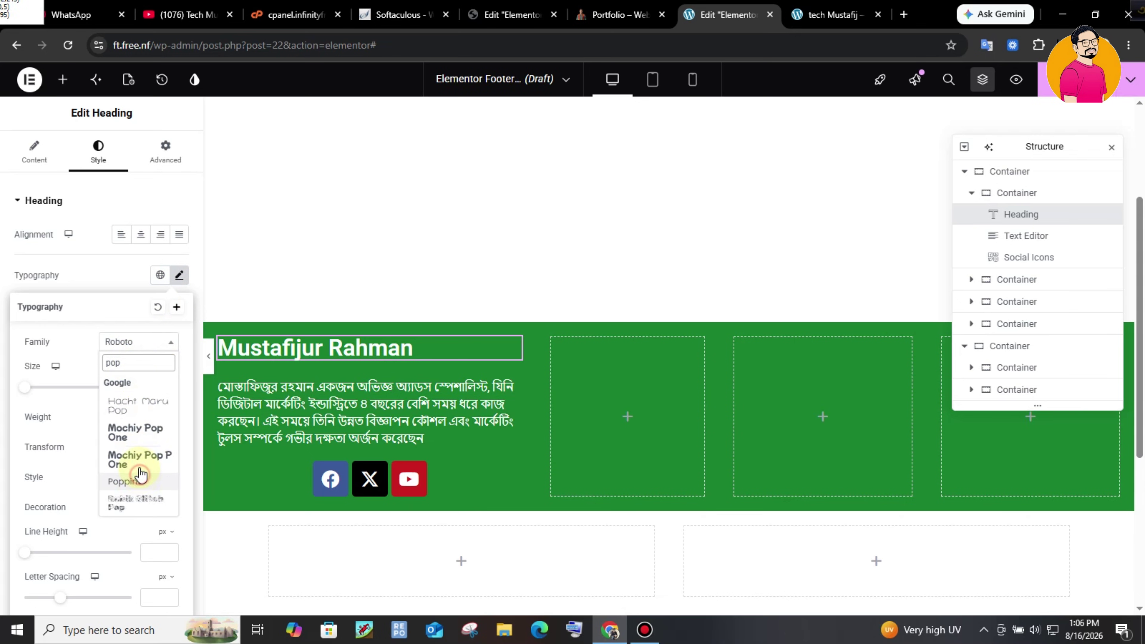
pyautogui.click(126, 480)
pyautogui.write('25')
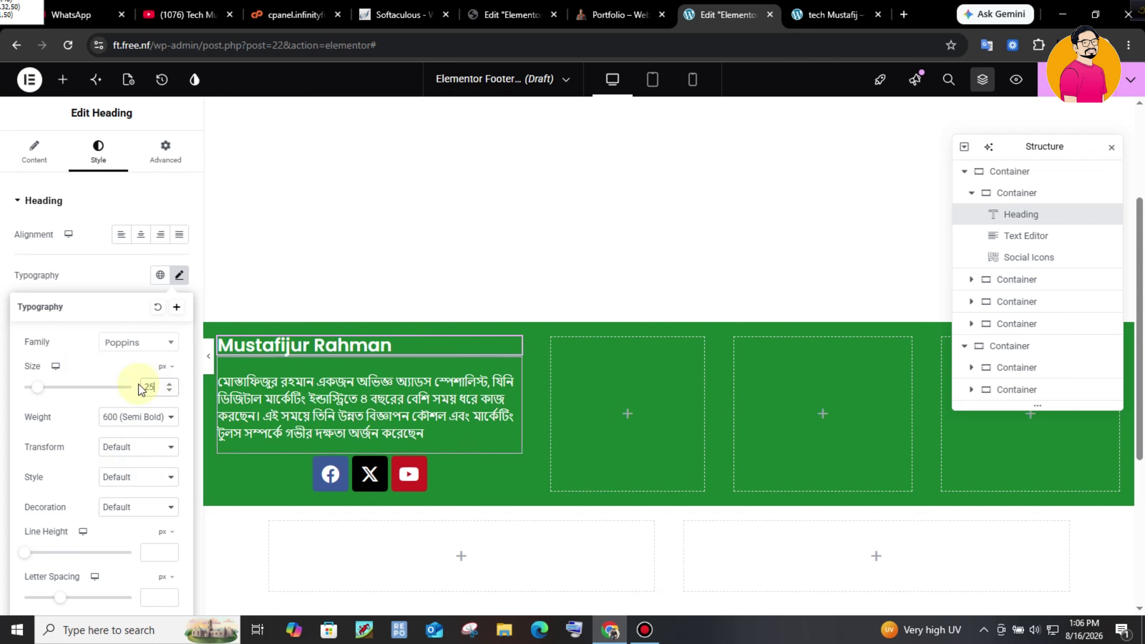
# - Set the Bengali paragraph's typography to Poppins at 18 px
pyautogui.click(247, 416)
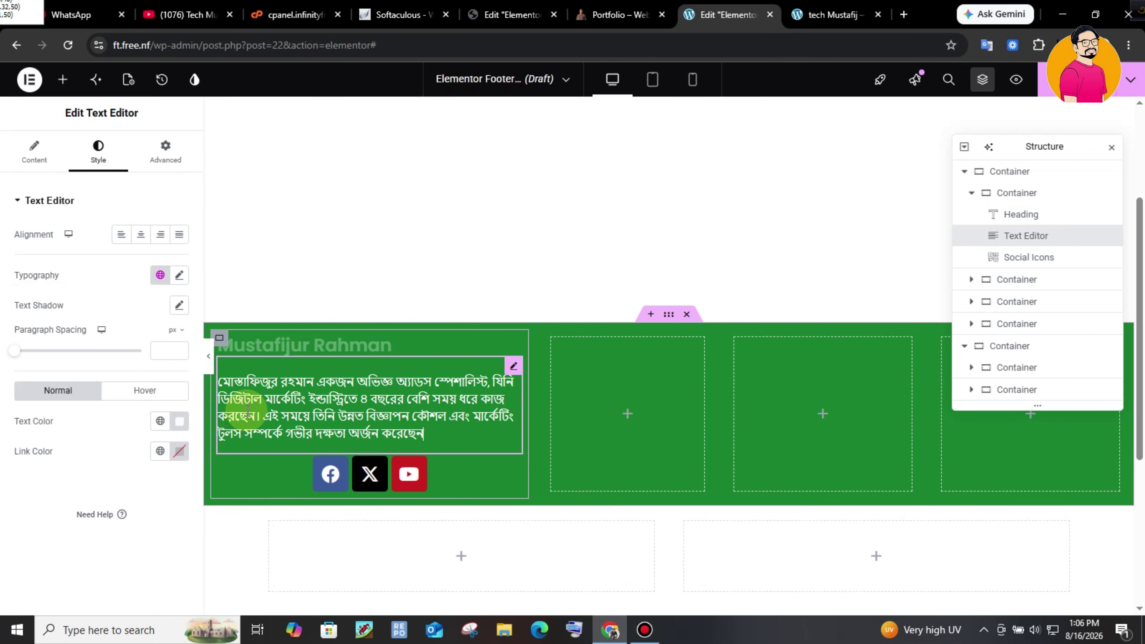
pyautogui.click(179, 275)
pyautogui.click(135, 342)
pyautogui.write('pop')
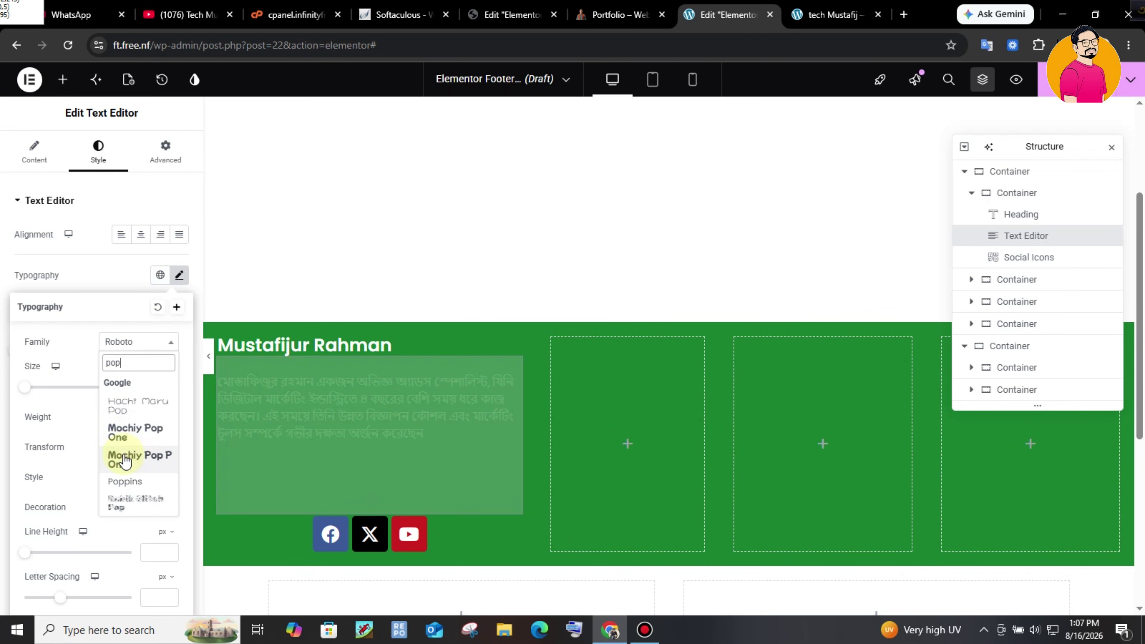
pyautogui.click(126, 480)
pyautogui.write('18')
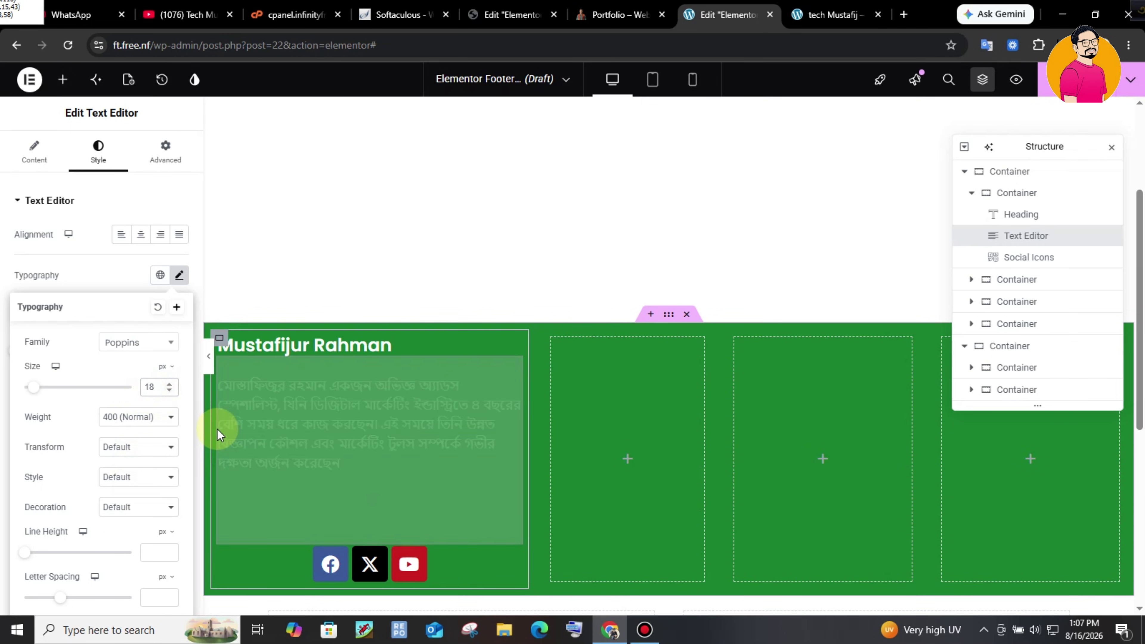
# - Add a WordPress icon as the fourth social icon after Facebook, X and YouTube
pyautogui.click(217, 429)
pyautogui.click(370, 513)
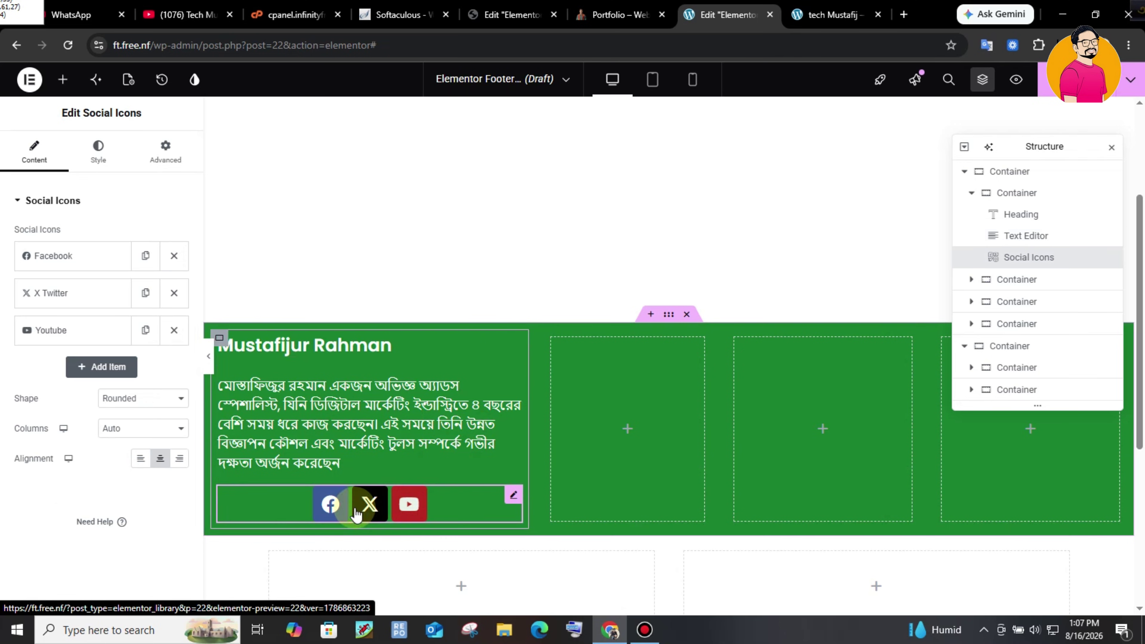
pyautogui.click(85, 257)
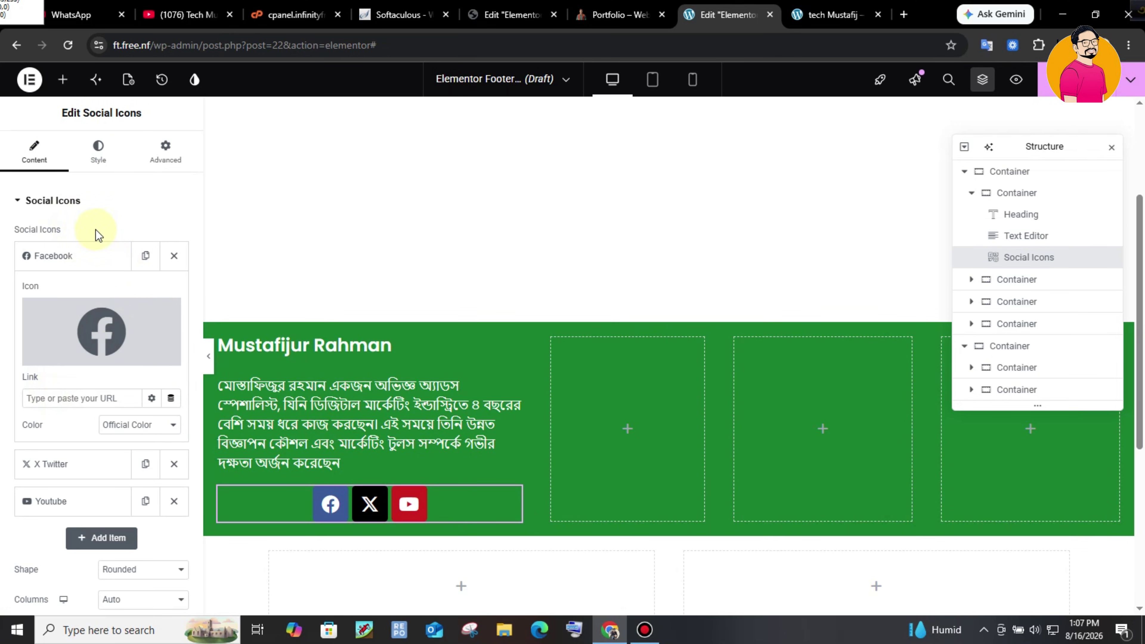
pyautogui.click(102, 255)
pyautogui.click(109, 367)
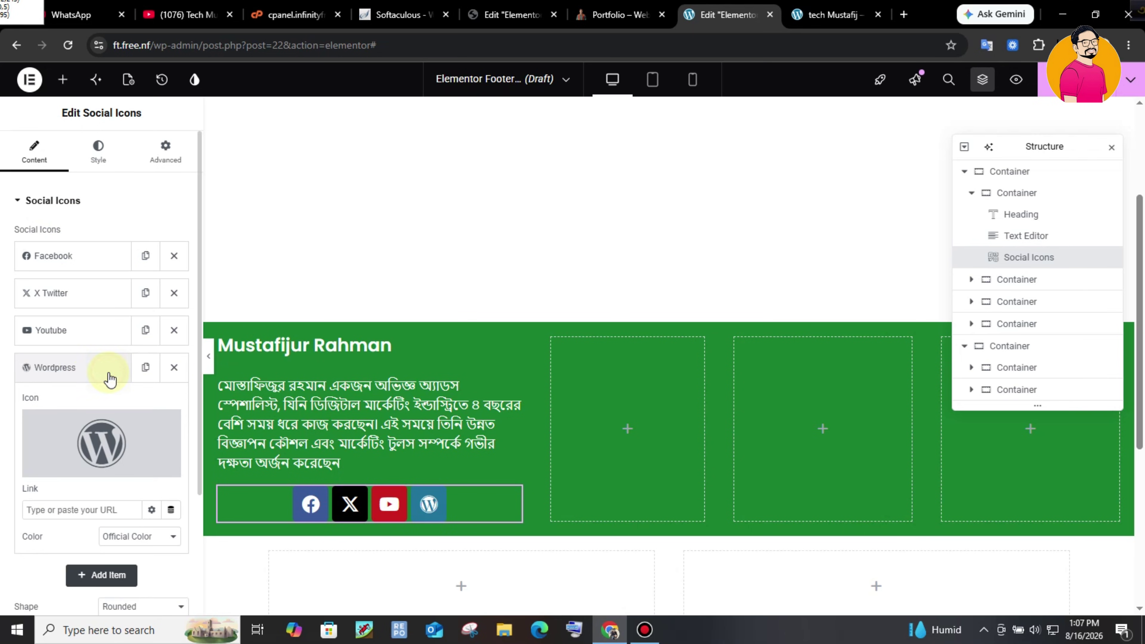
pyautogui.click(85, 376)
pyautogui.click(88, 370)
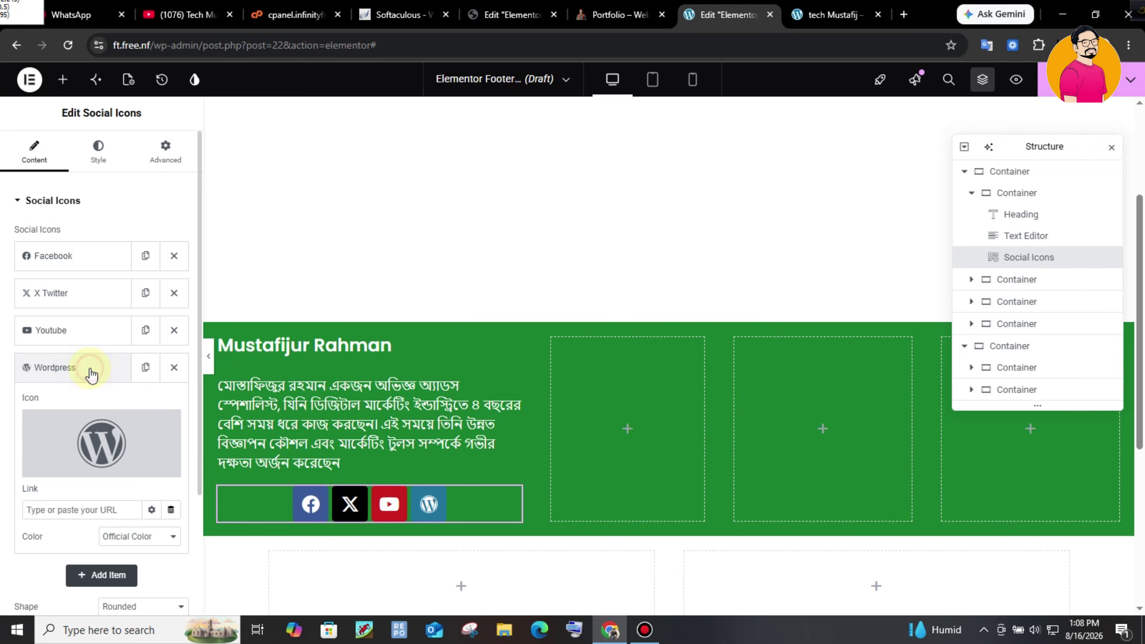
# - Keep the WordPress icon unchanged and set the social icons' alignment to Left
pyautogui.moveTo(101, 466)
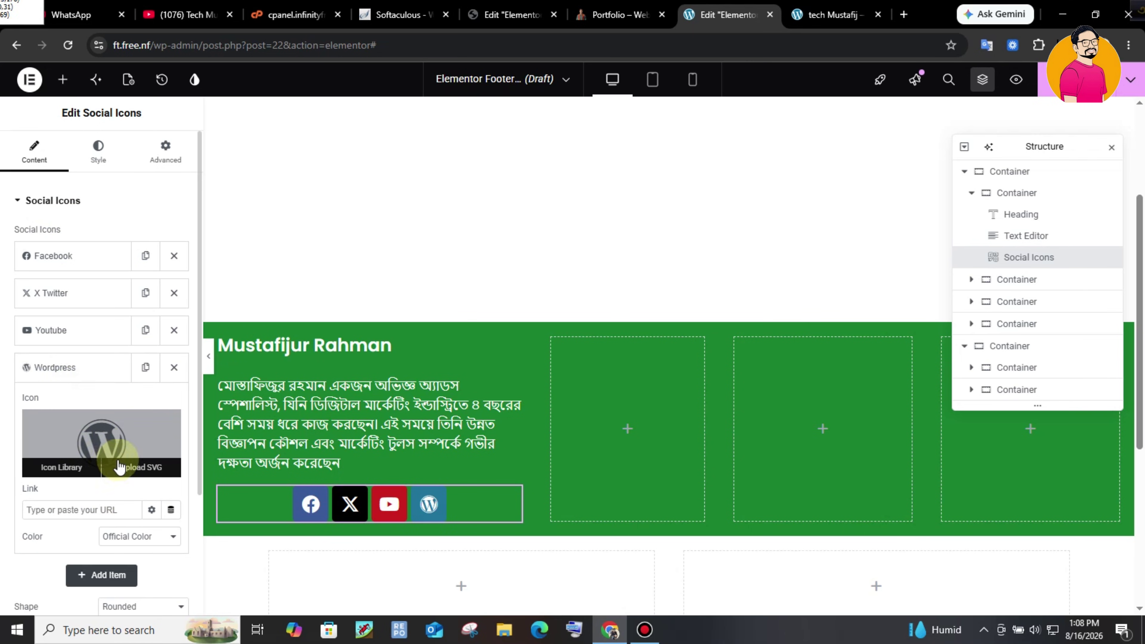
pyautogui.click(83, 469)
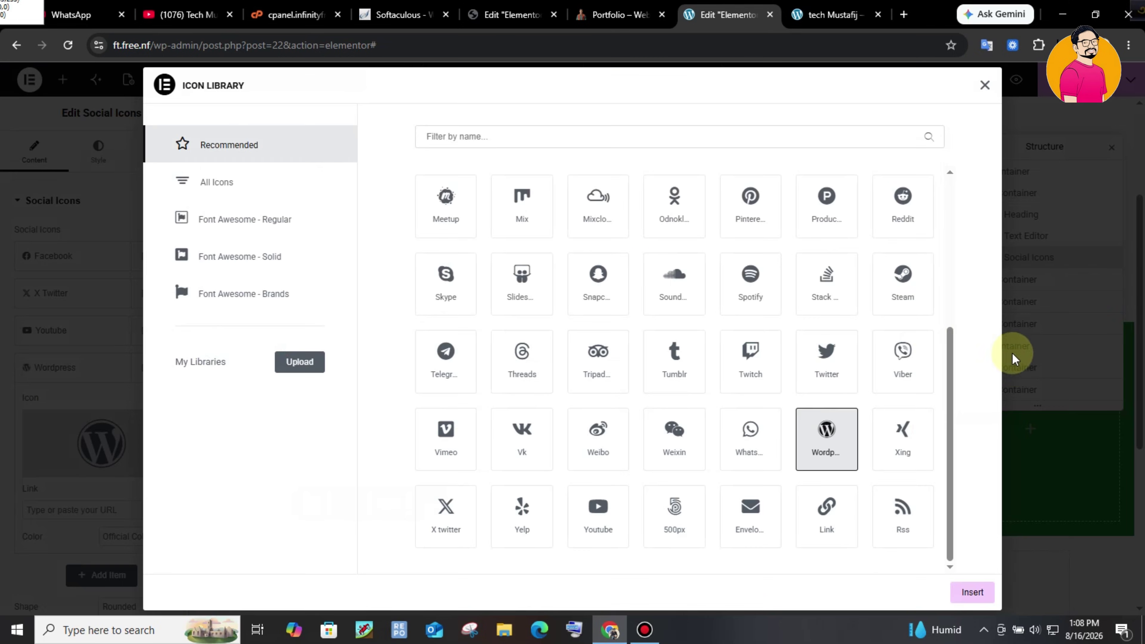
pyautogui.scroll(4, 948, 343)
pyautogui.scroll(-4, 948, 342)
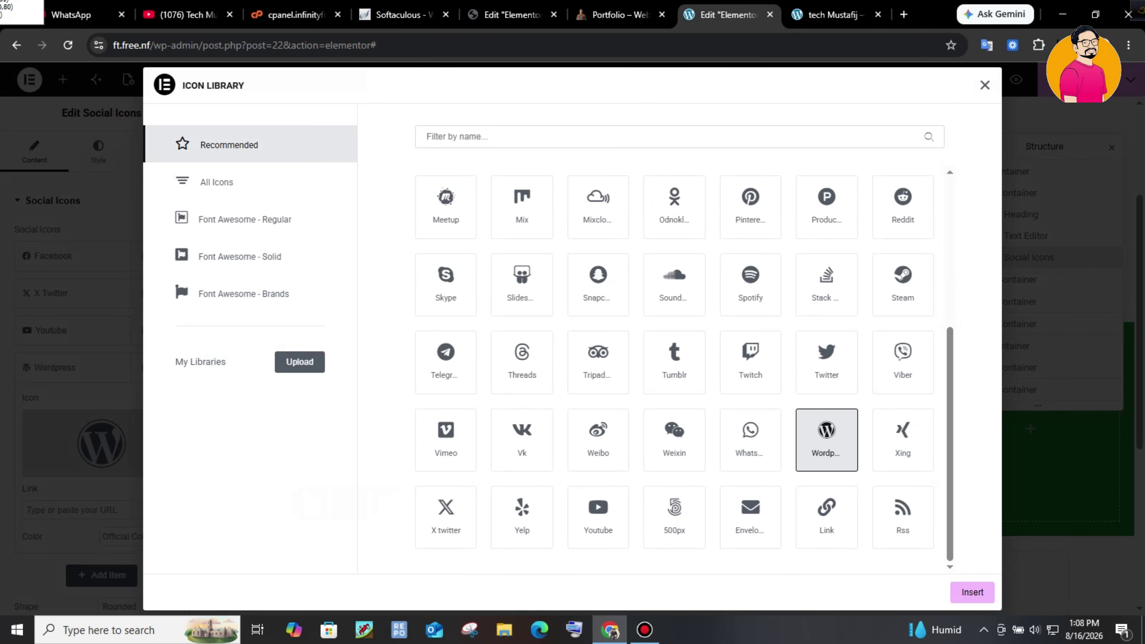
pyautogui.click(1000, 86)
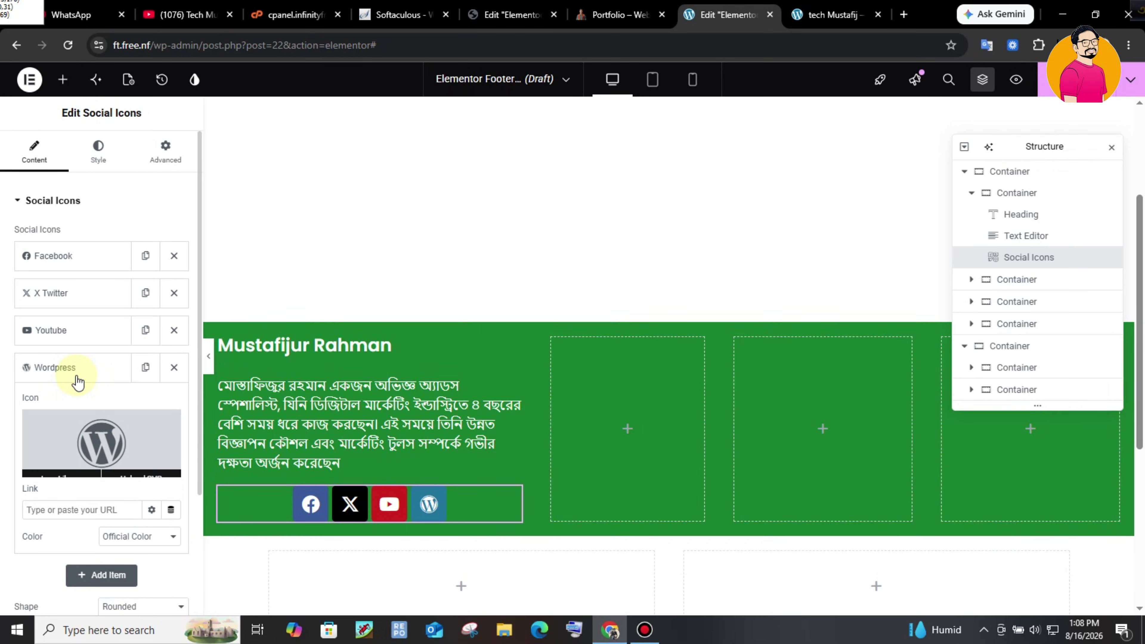
pyautogui.click(55, 368)
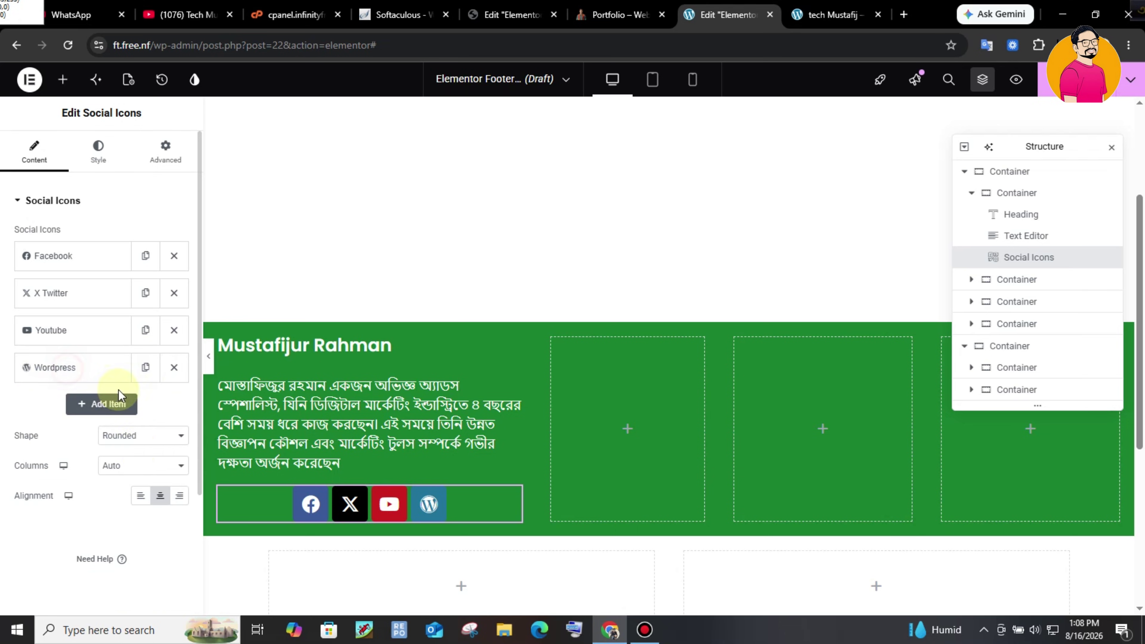
pyautogui.click(140, 496)
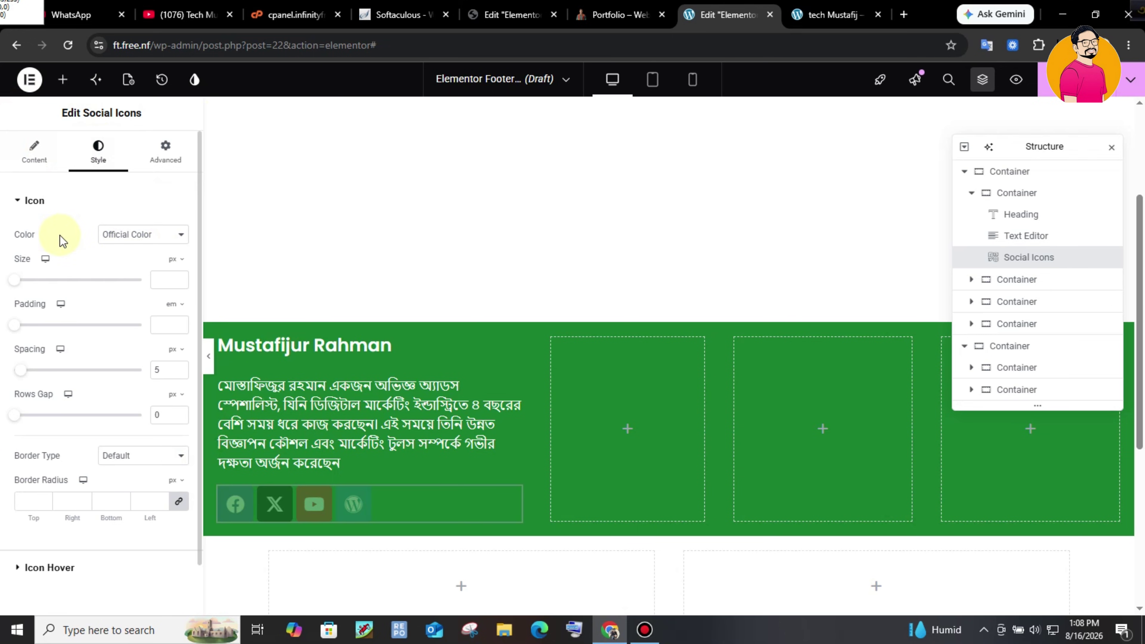
# - Set the social icons to size 18, padding 7 px and spacing 9
pyautogui.click(150, 271)
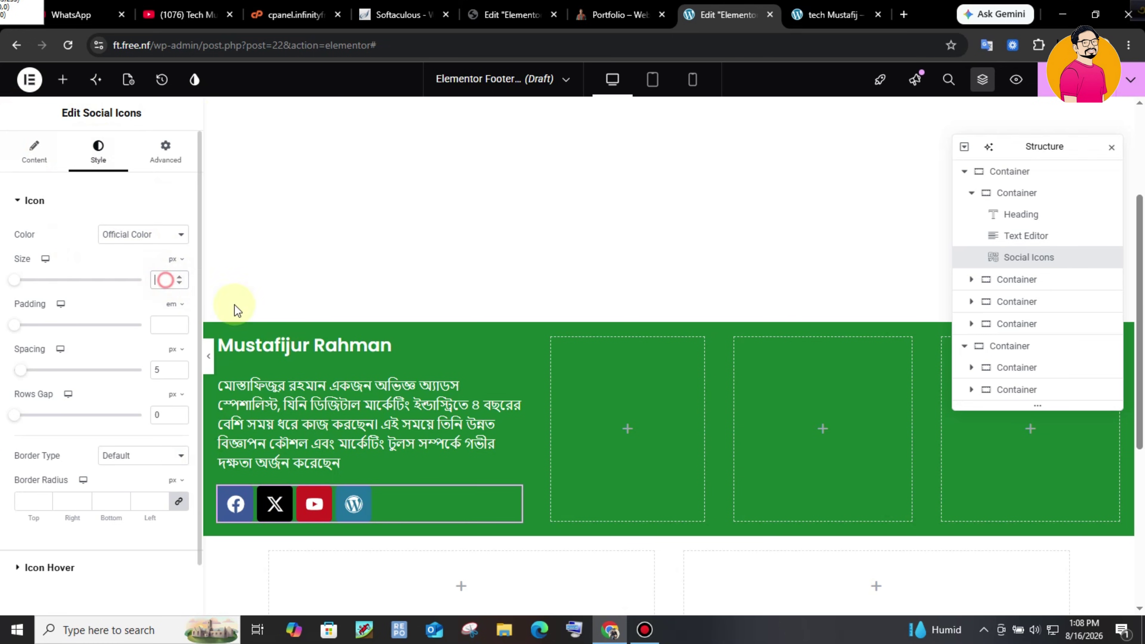
pyautogui.write('18')
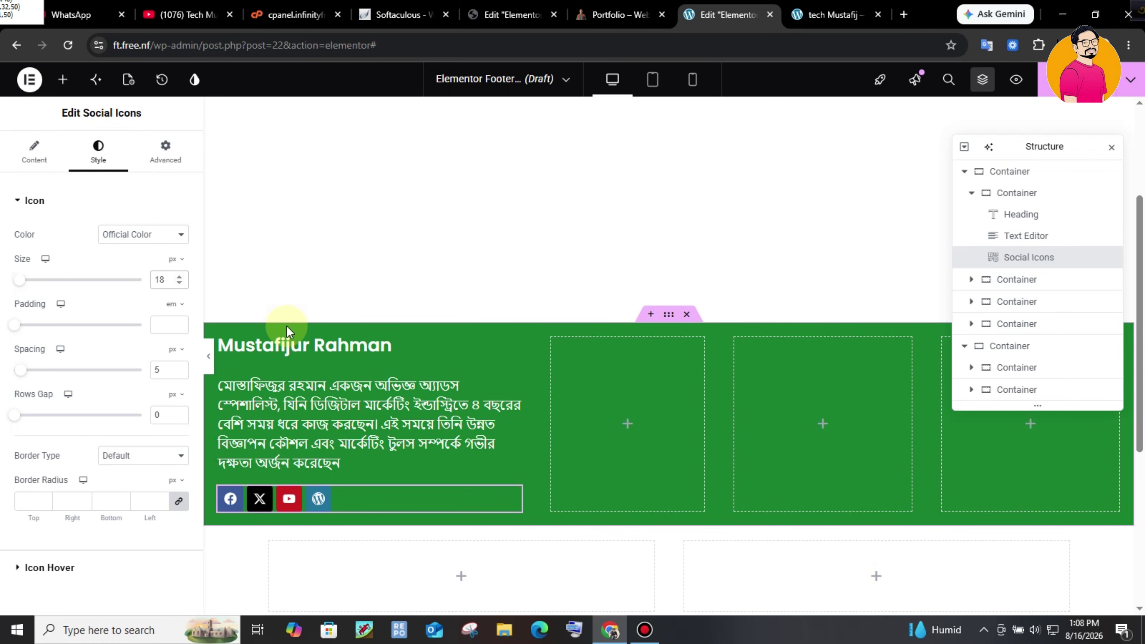
pyautogui.click(172, 324)
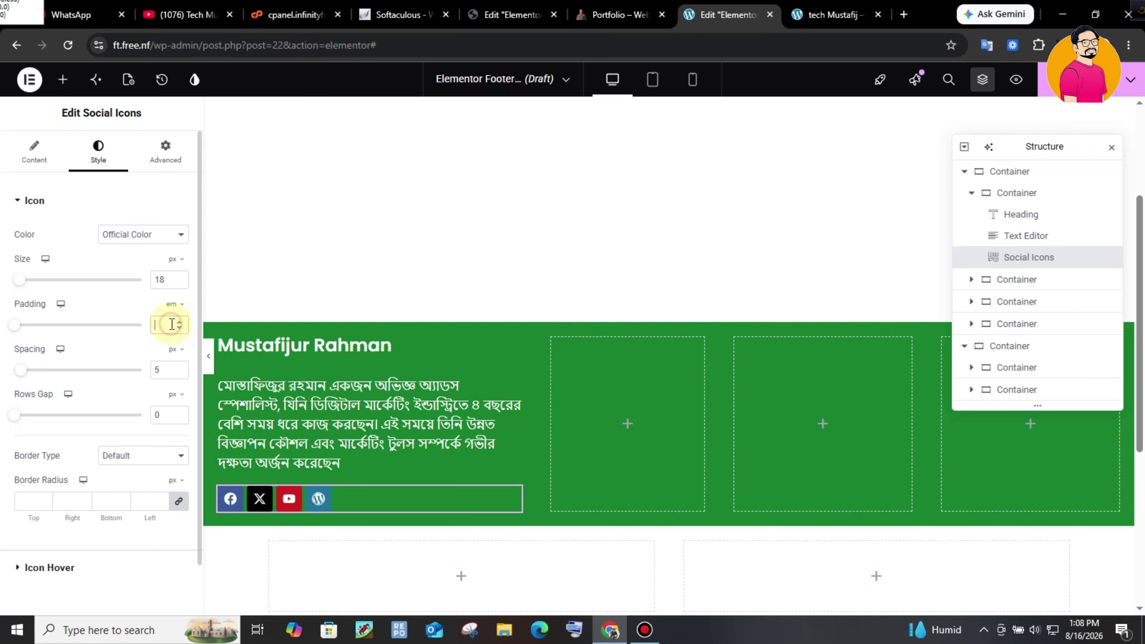
pyautogui.write('7')
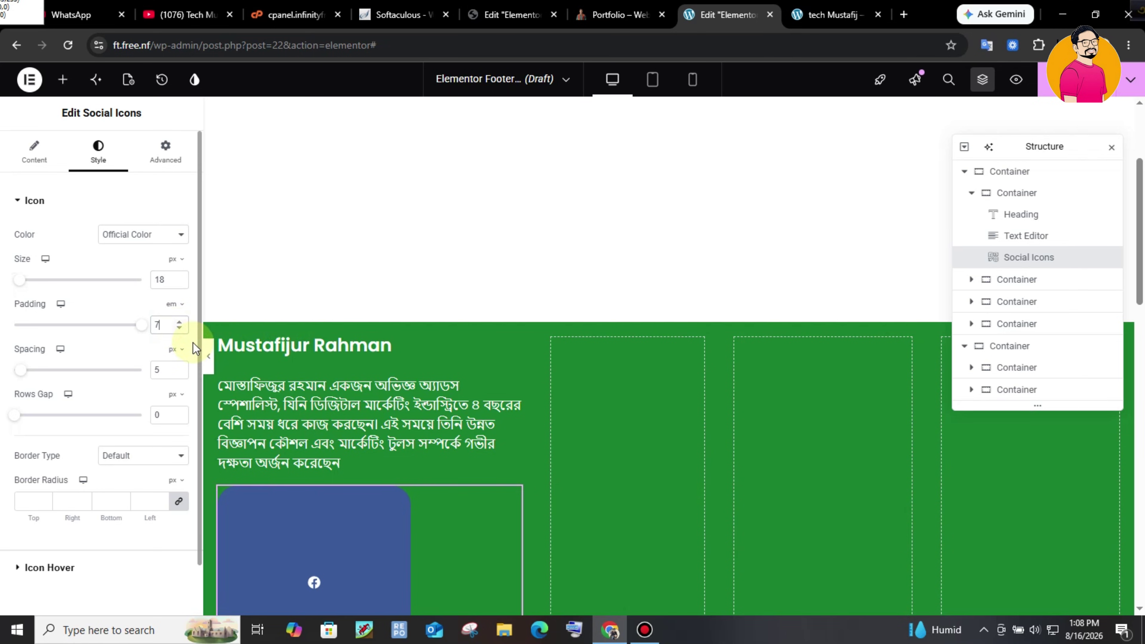
pyautogui.click(171, 304)
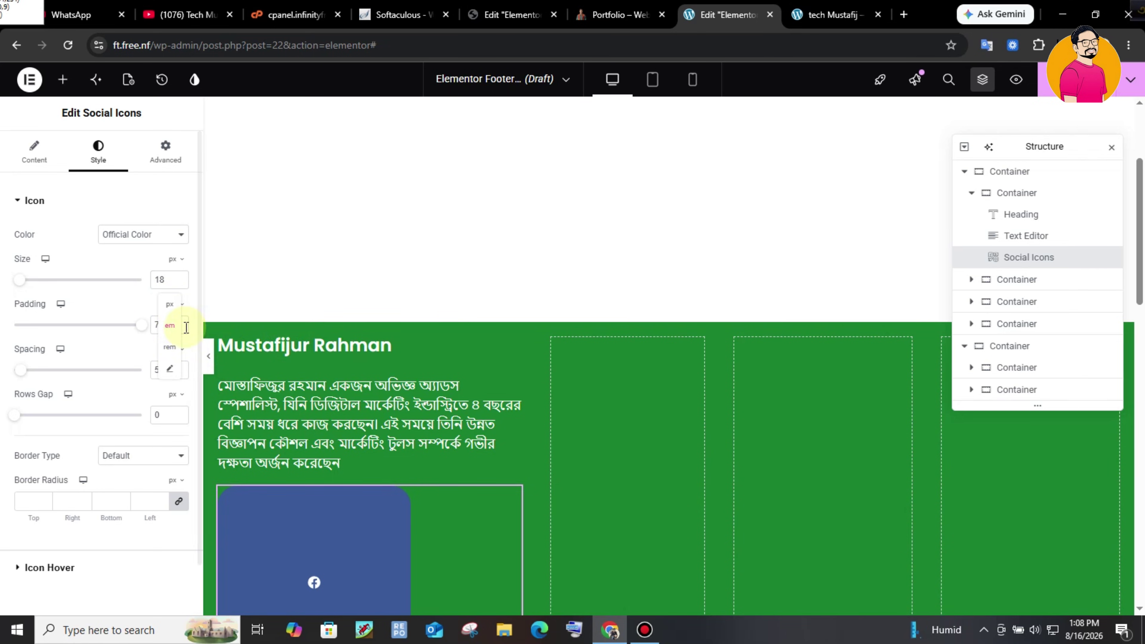
pyautogui.scroll(-2, 172, 346)
pyautogui.click(174, 341)
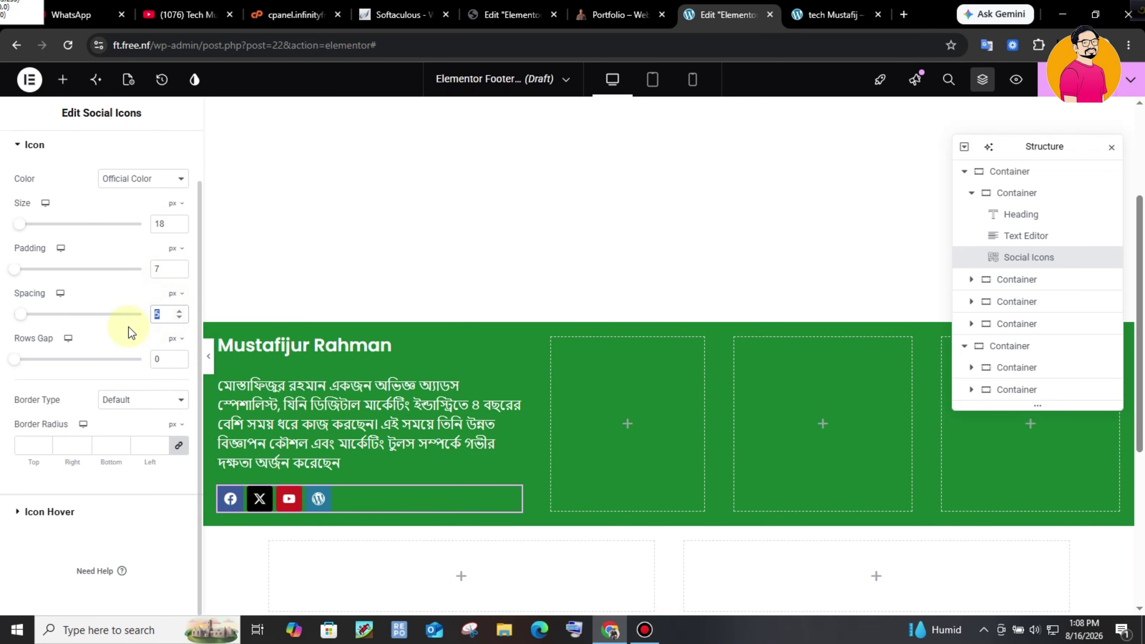
pyautogui.write('9')
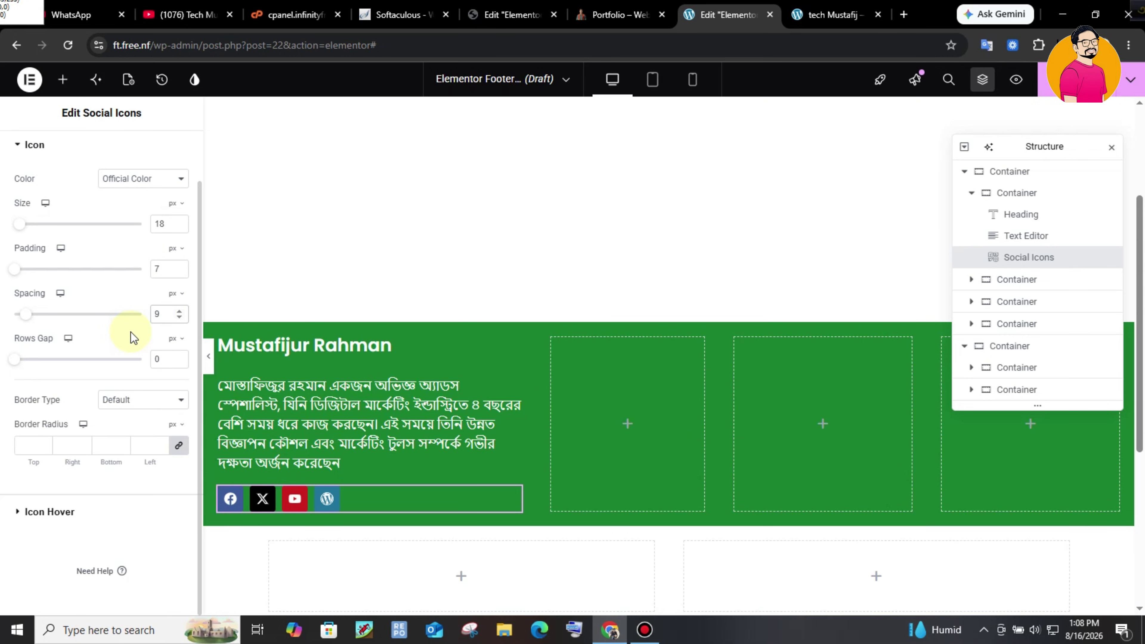
# - Give the icons a solid border with radius 100, then view the reference footer
pyautogui.click(150, 406)
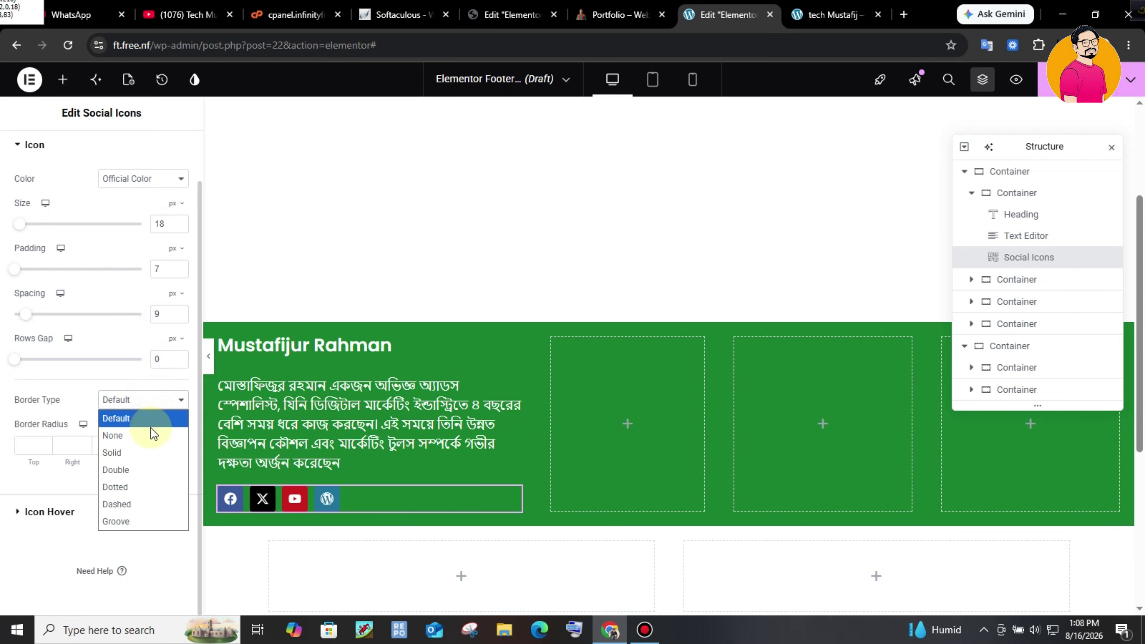
pyautogui.click(143, 451)
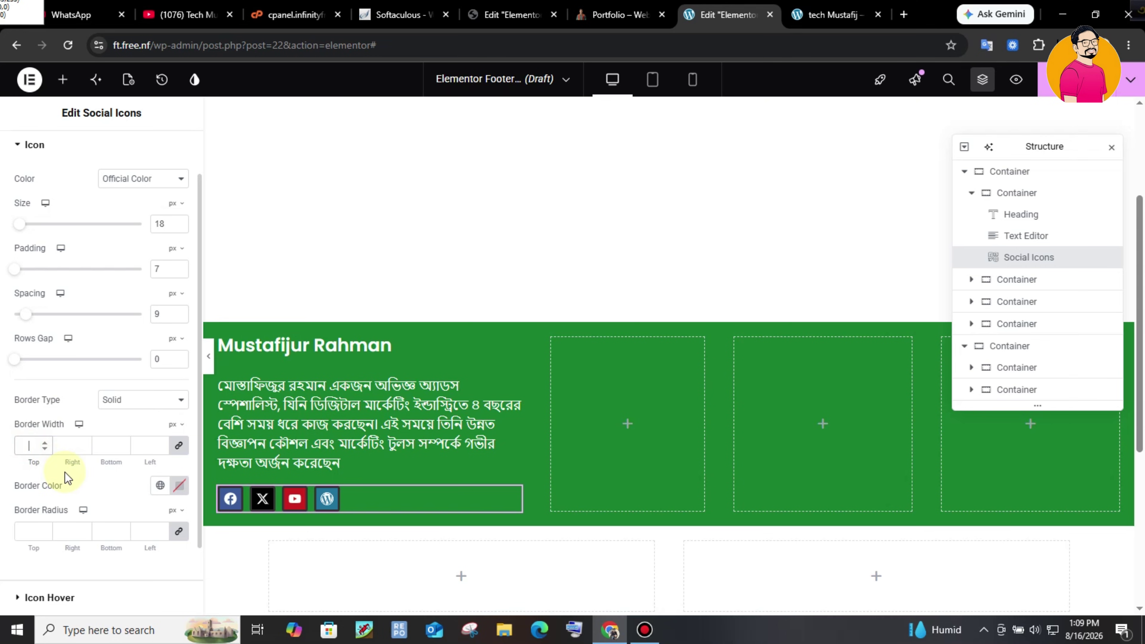
pyautogui.click(33, 527)
pyautogui.write('100')
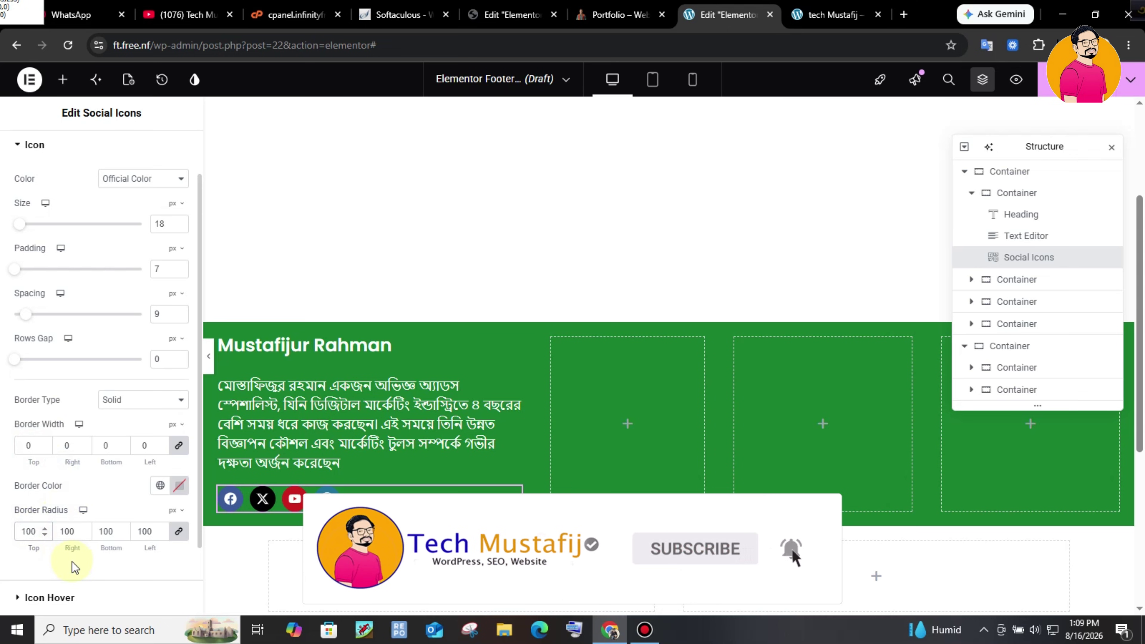
pyautogui.hotkey('ctrl', 'shift', 'Tab')
pyautogui.moveTo(122, 397); pyautogui.dragTo(396, 555)
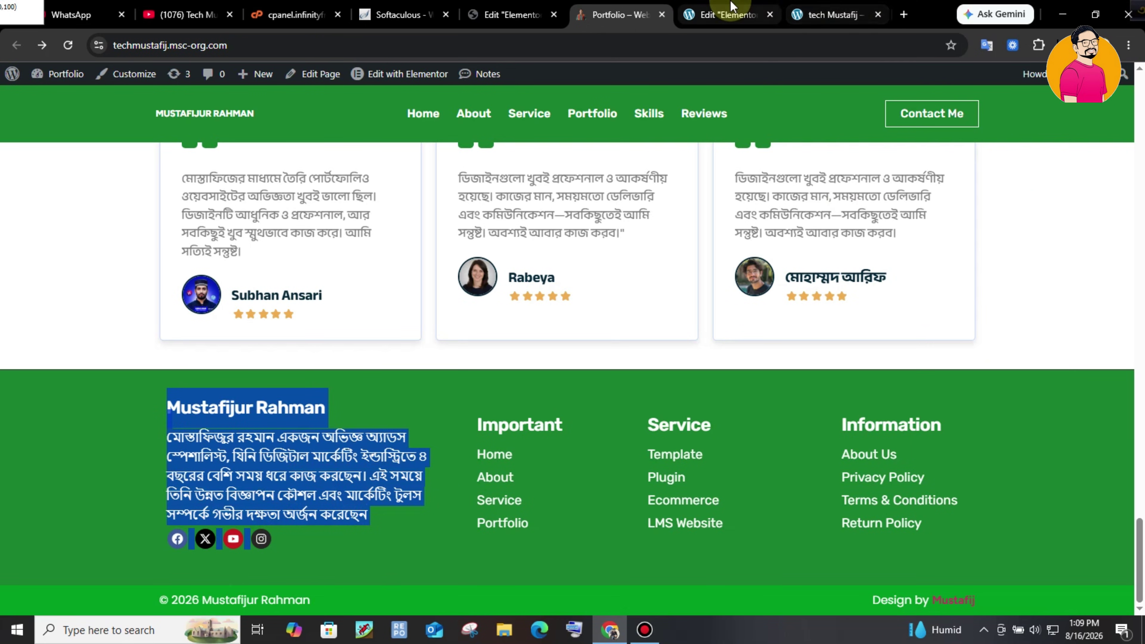
# - Add a Heading and an Icon List widget to the footer's second column
pyautogui.click(731, 7)
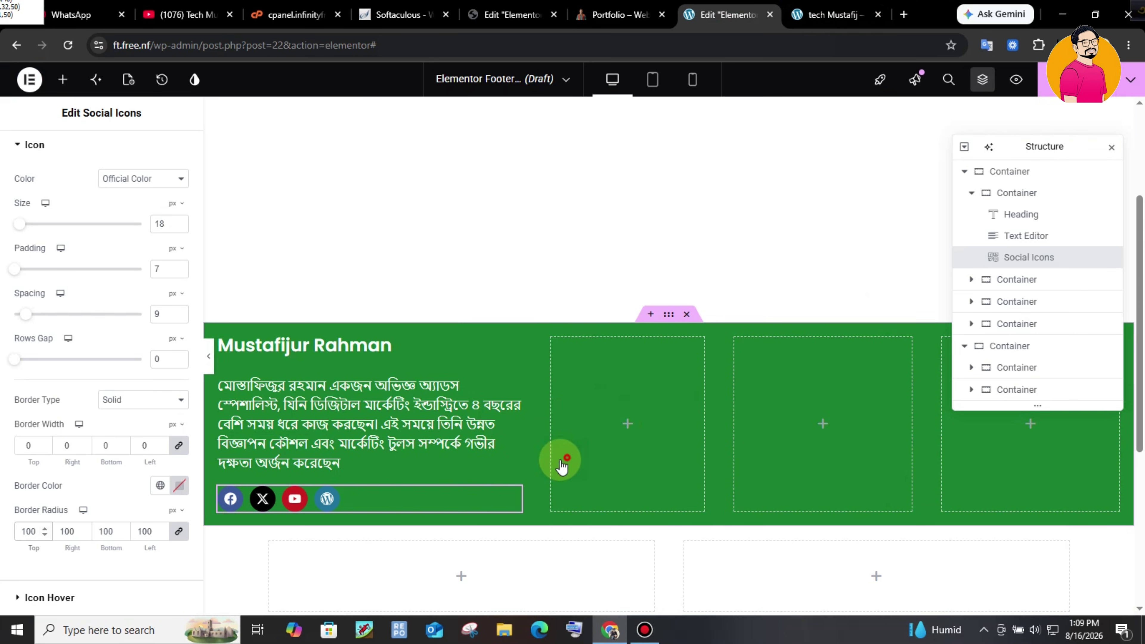
pyautogui.hotkey('ctrl', 'shift', 'Tab')
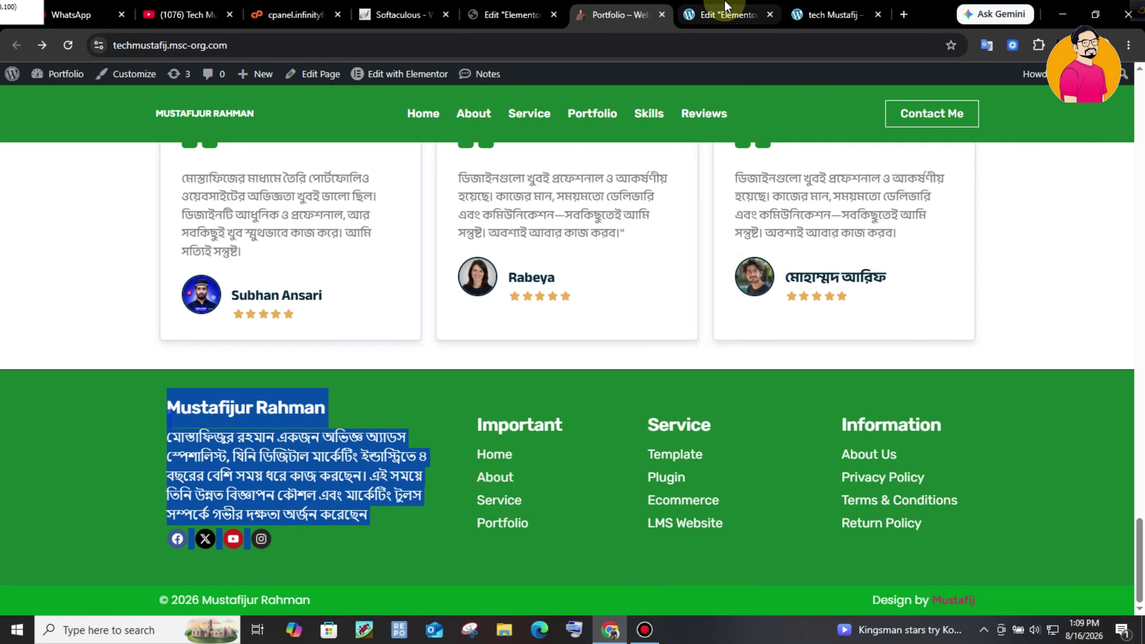
pyautogui.click(726, 14)
pyautogui.moveTo(46, 242); pyautogui.dragTo(608, 404)
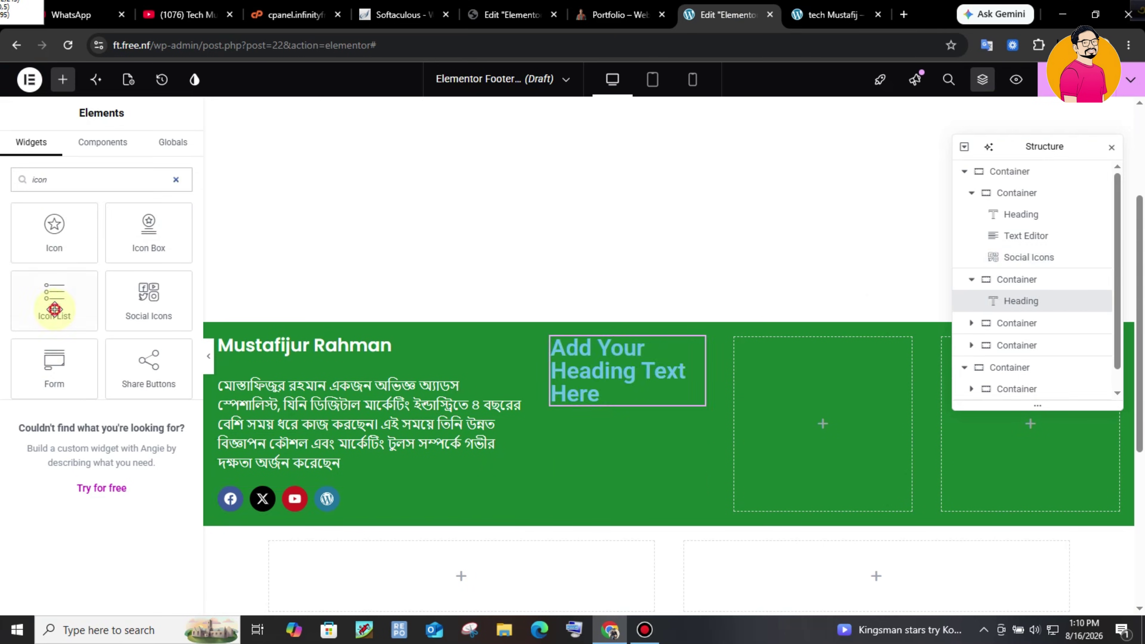
pyautogui.moveTo(51, 299); pyautogui.dragTo(632, 412)
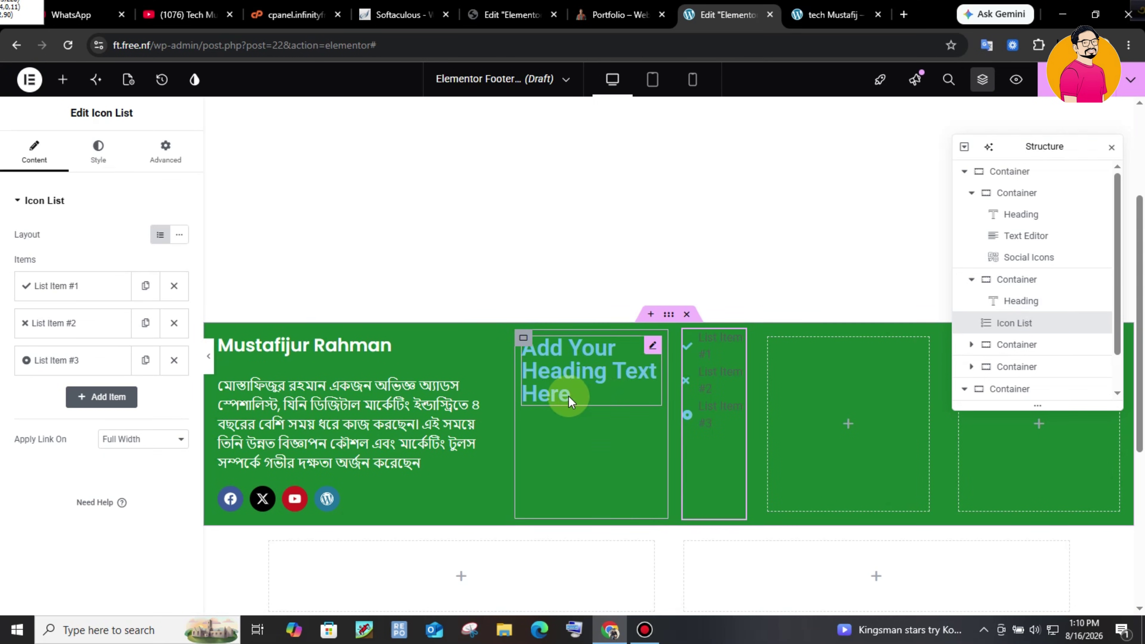
pyautogui.click(620, 14)
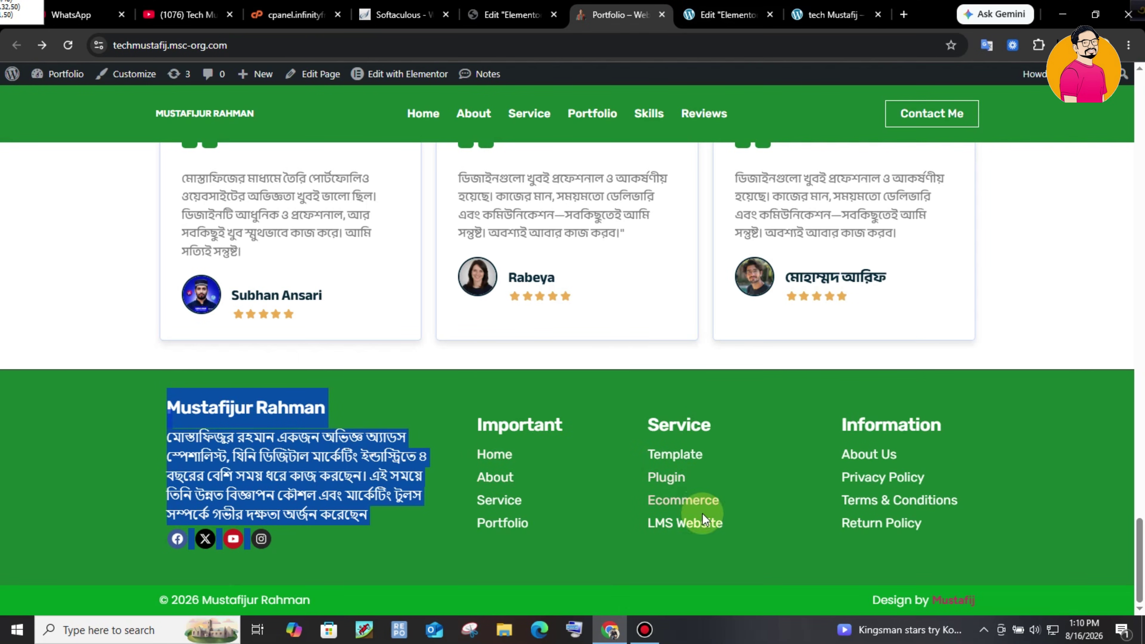
pyautogui.click(712, 17)
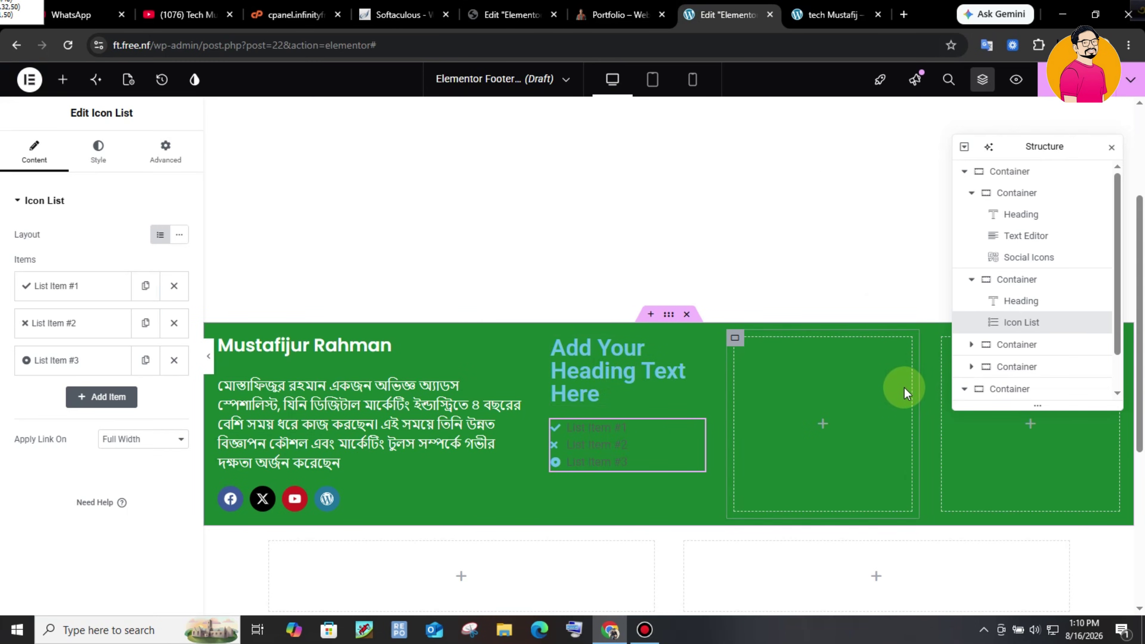
# - Retitle the new heading 'Important'
pyautogui.click(626, 371)
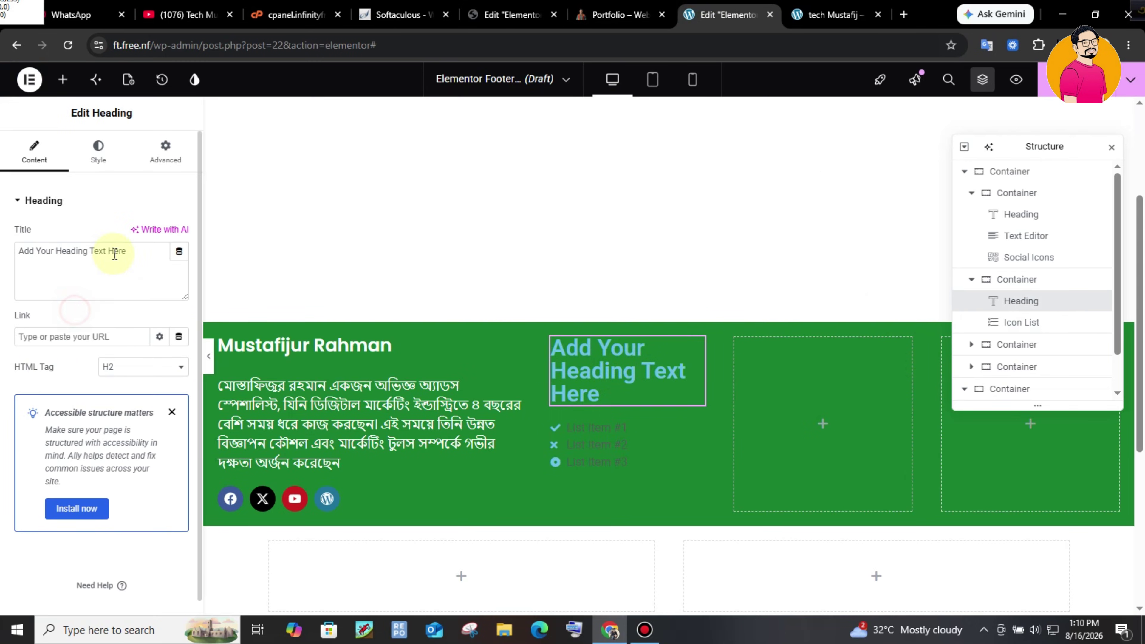
pyautogui.moveTo(125, 251); pyautogui.dragTo(5, 271)
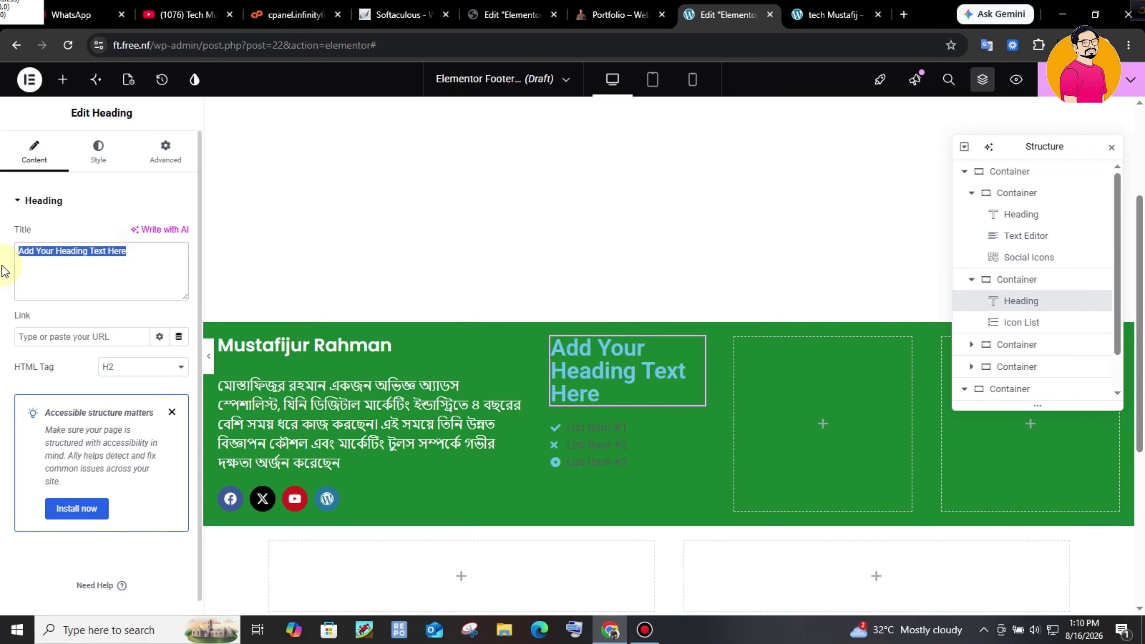
pyautogui.write('About')
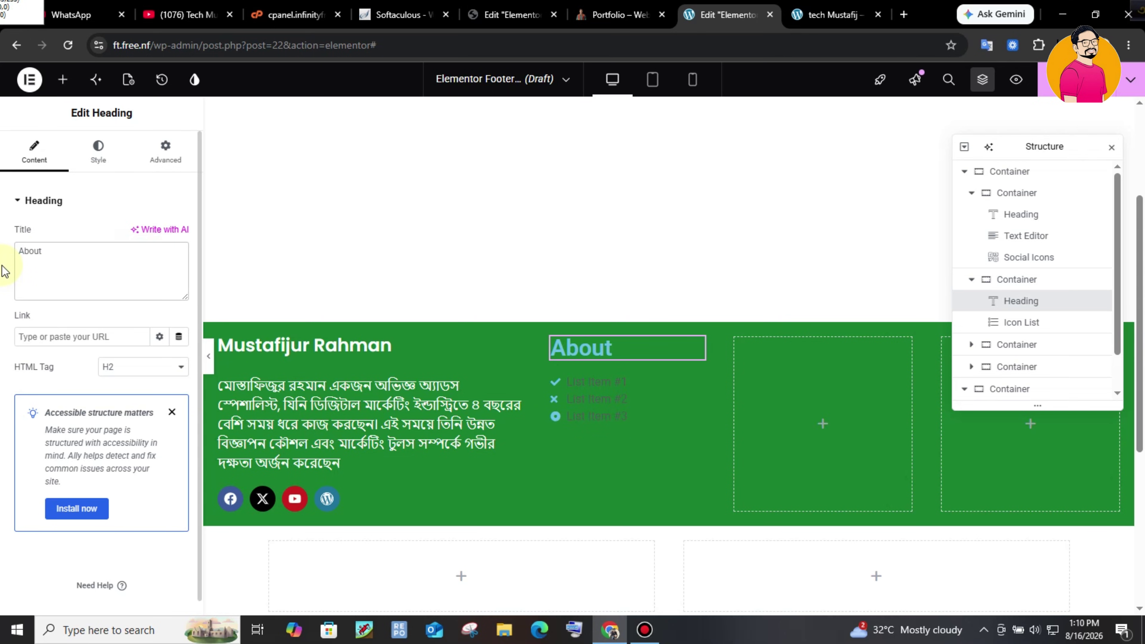
pyautogui.click(43, 248)
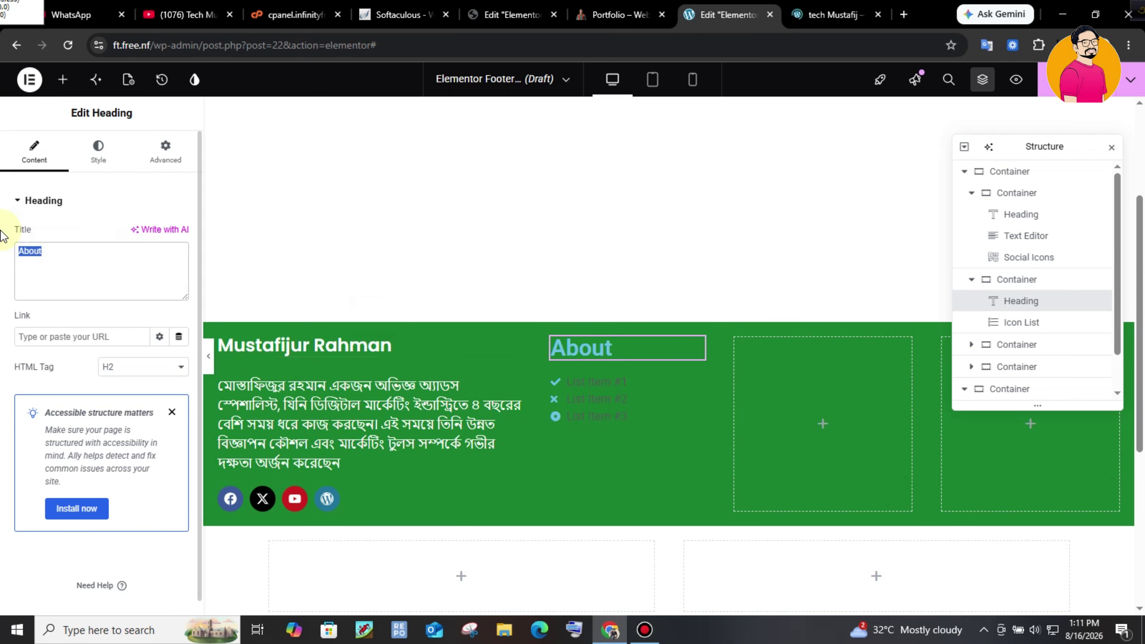
pyautogui.write('Important')
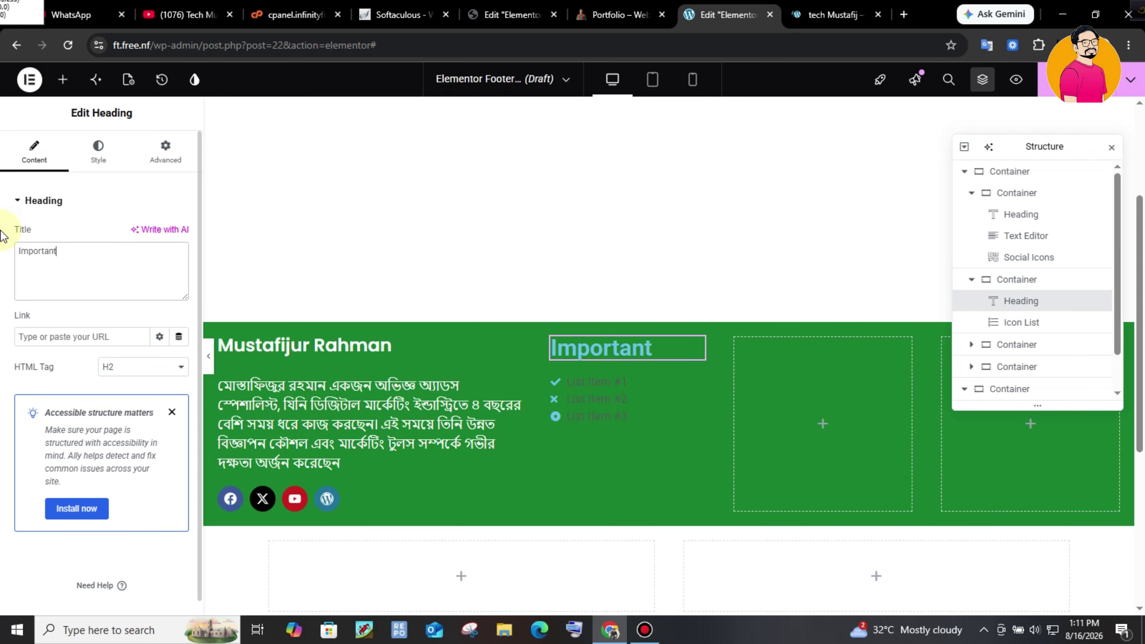
pyautogui.click(257, 405)
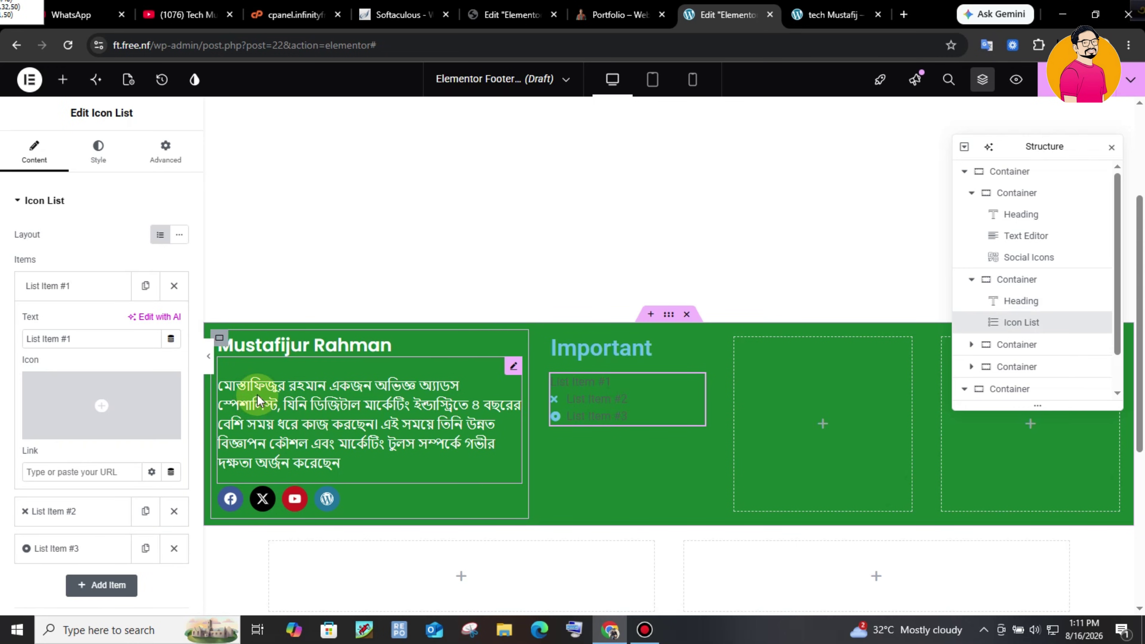
# - Clear the icons from list items #2 and #3 so every item is plain text
pyautogui.click(86, 285)
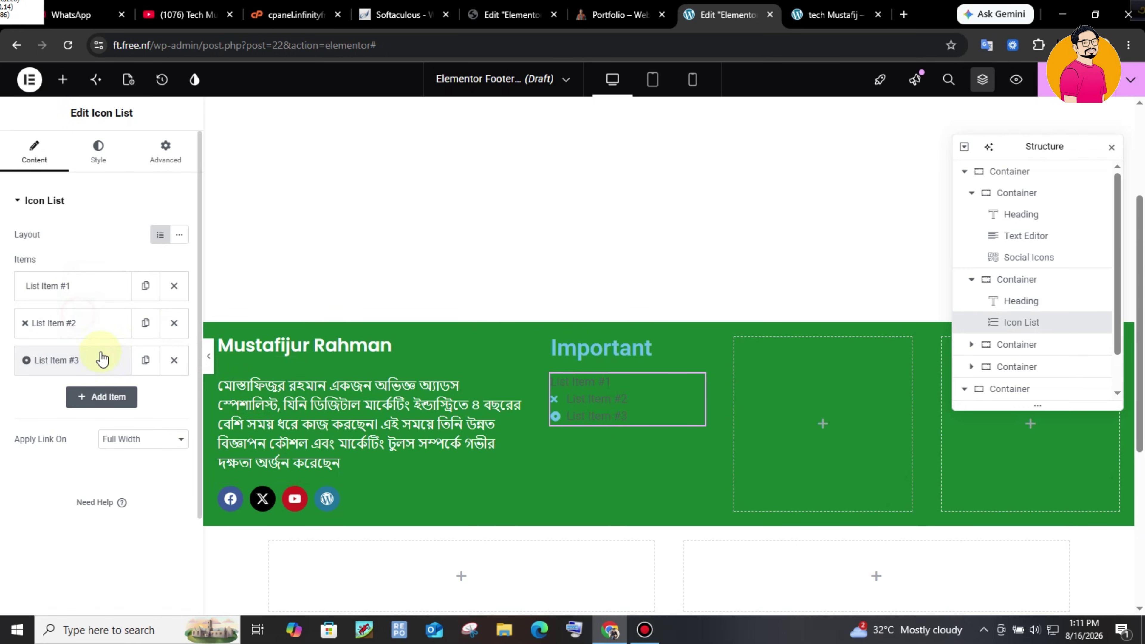
pyautogui.click(82, 325)
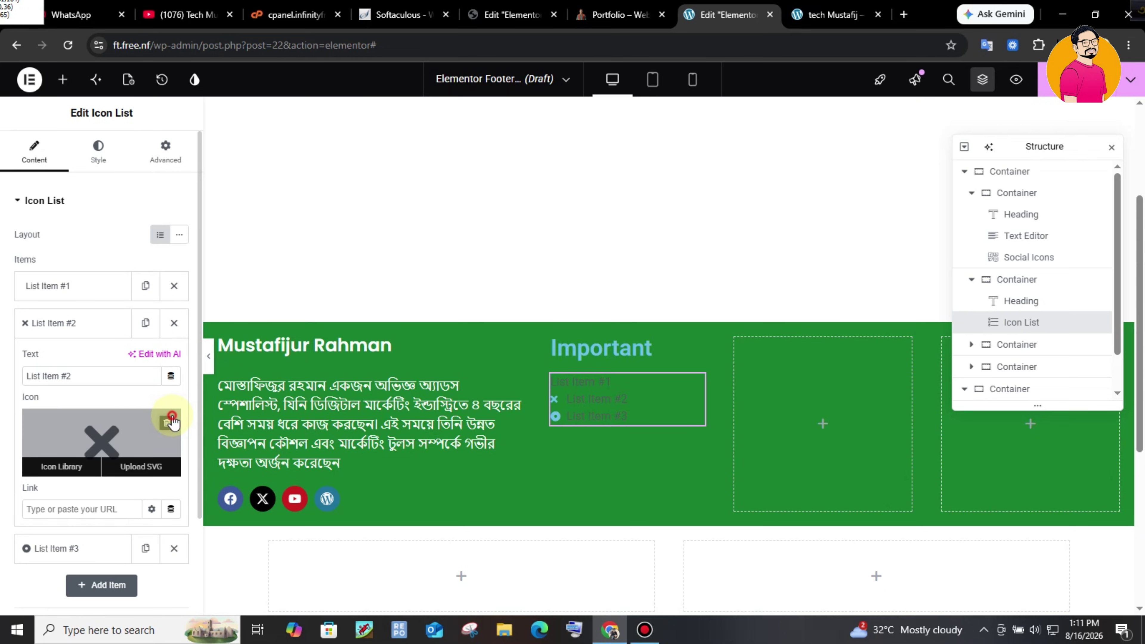
pyautogui.click(171, 422)
pyautogui.click(984, 83)
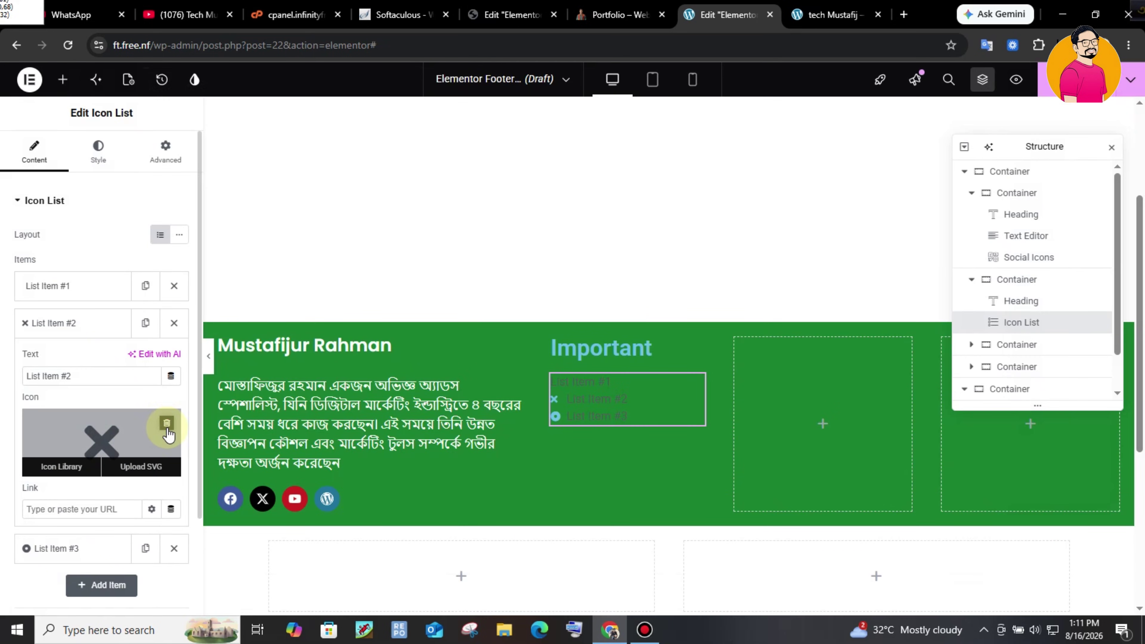
pyautogui.click(167, 422)
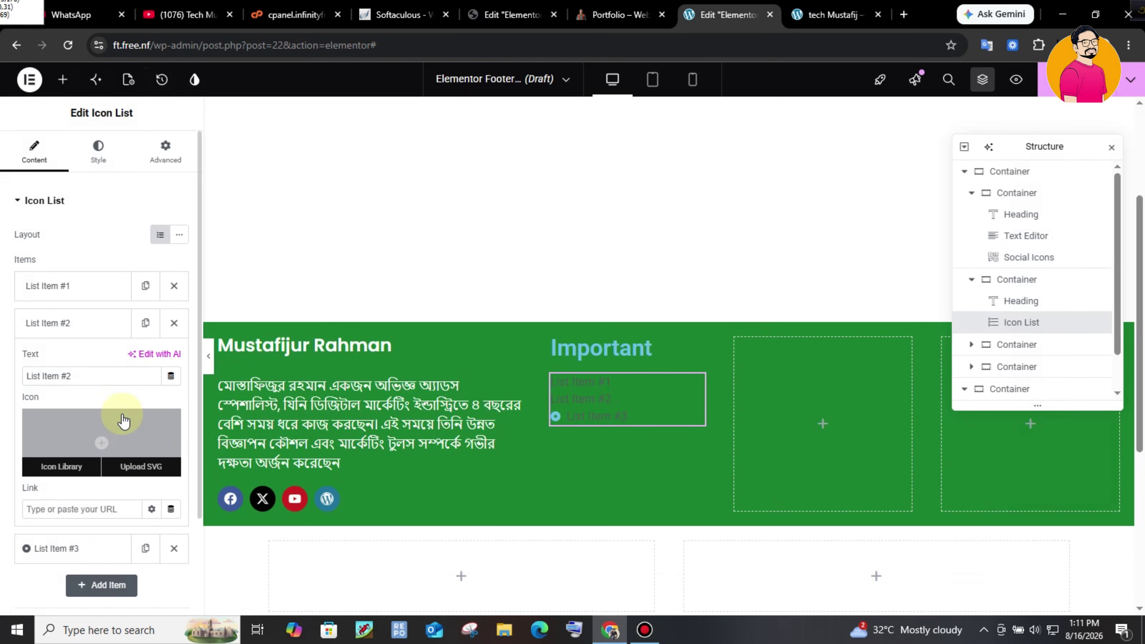
pyautogui.click(72, 324)
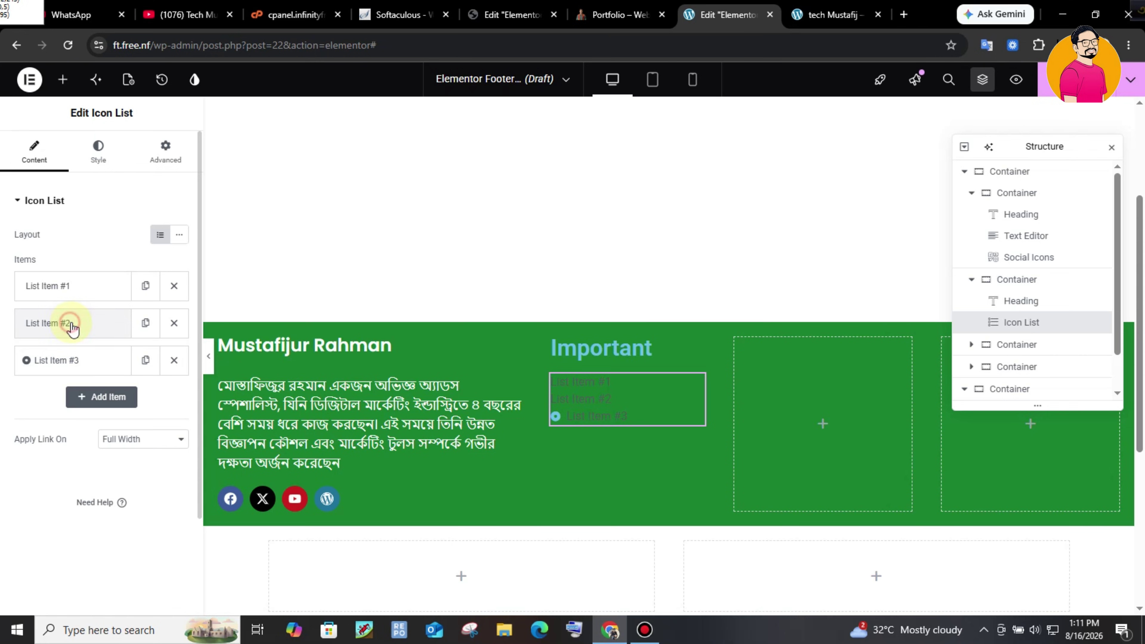
pyautogui.click(94, 368)
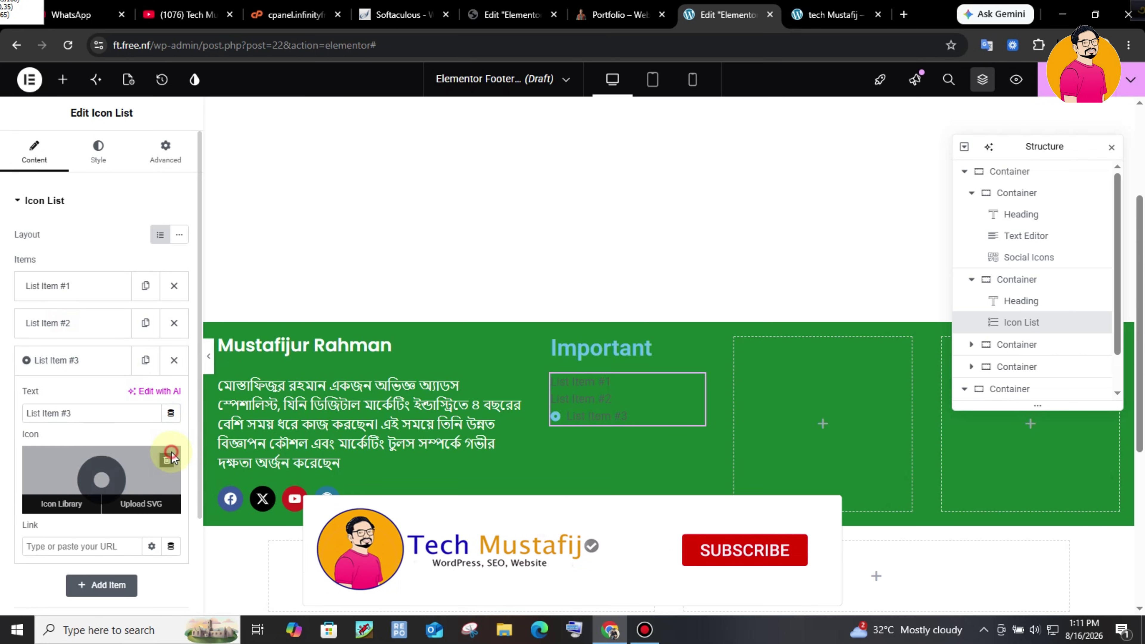
pyautogui.click(169, 453)
pyautogui.click(983, 86)
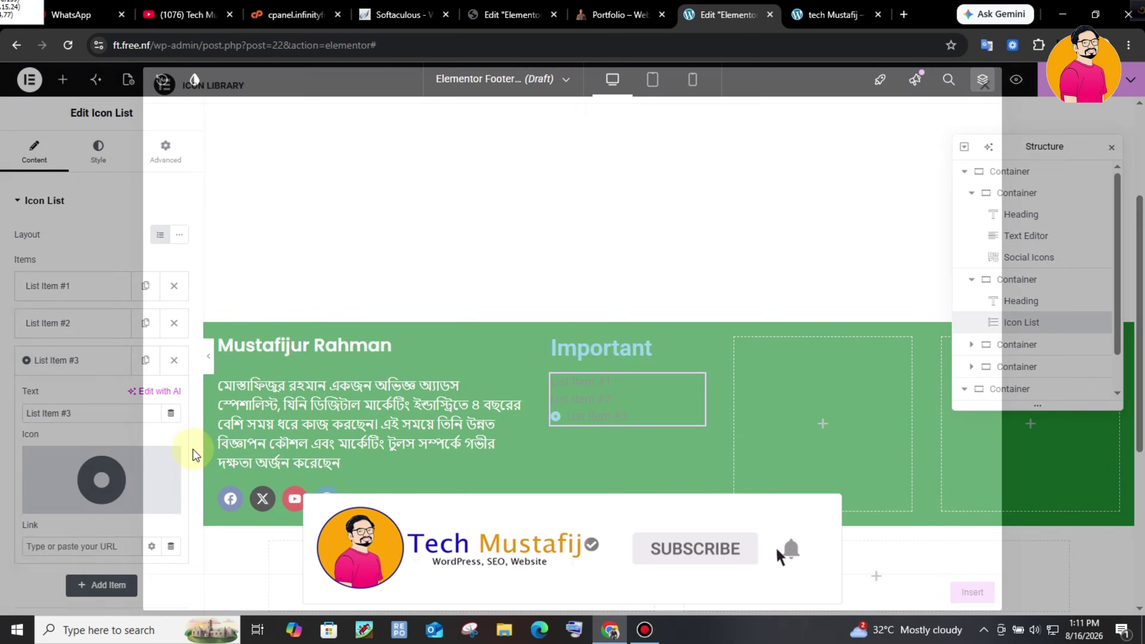
pyautogui.click(167, 459)
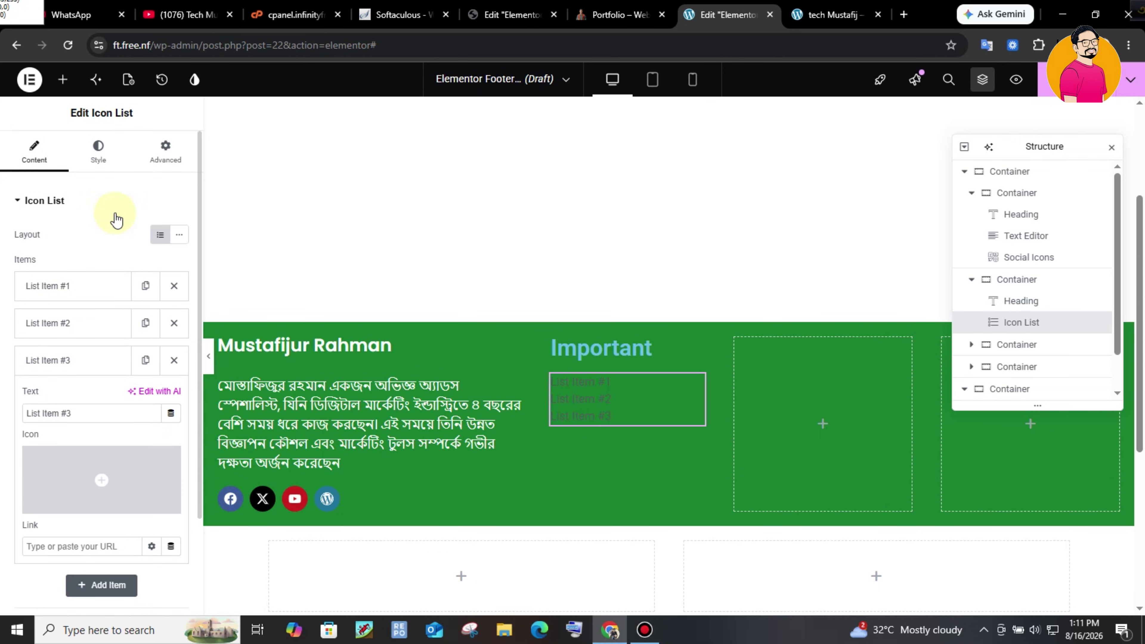
# - Set the icon list's text colour to white
pyautogui.click(96, 158)
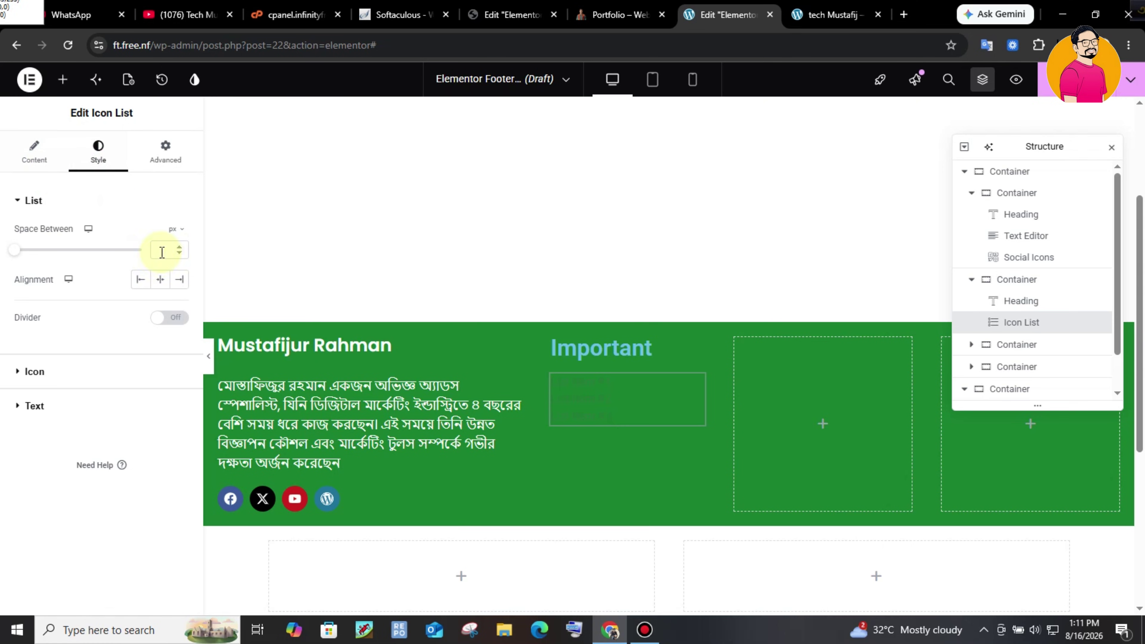
pyautogui.click(174, 396)
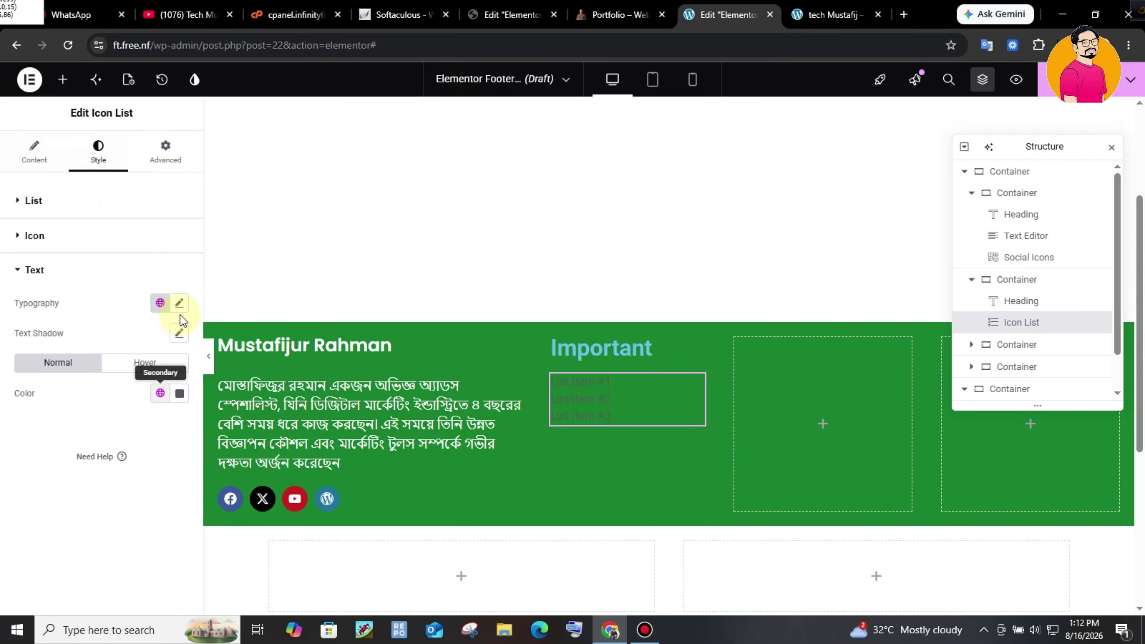
pyautogui.click(176, 395)
pyautogui.moveTo(155, 307); pyautogui.dragTo(92, 210)
pyautogui.click(105, 467)
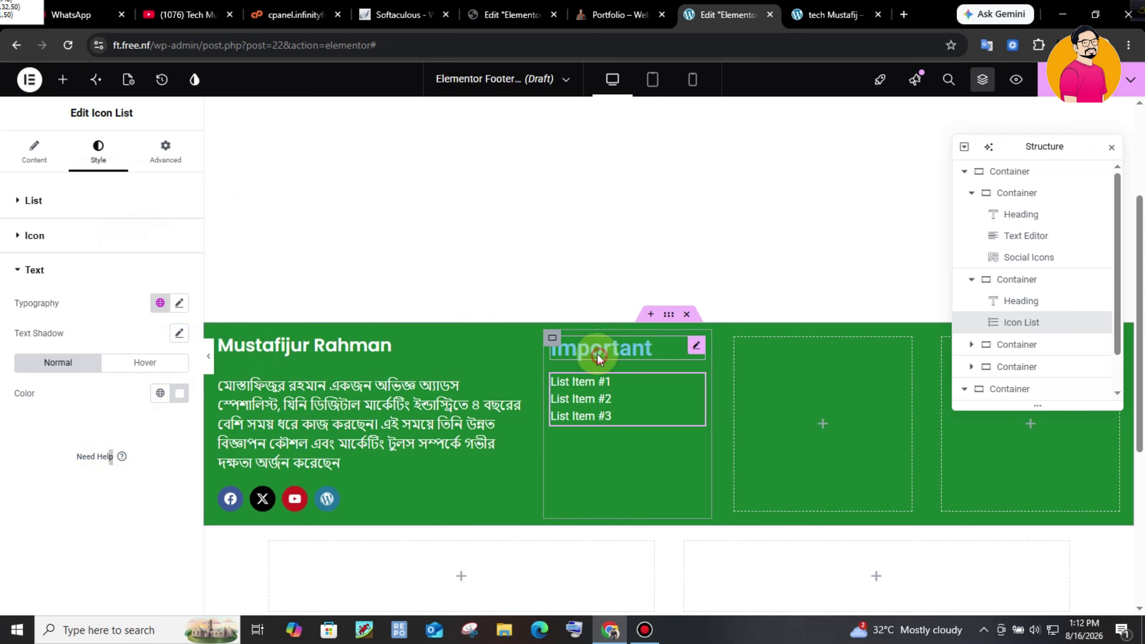
# - Colour the Important heading #F3FCFF and bring up the live site footer
pyautogui.click(585, 350)
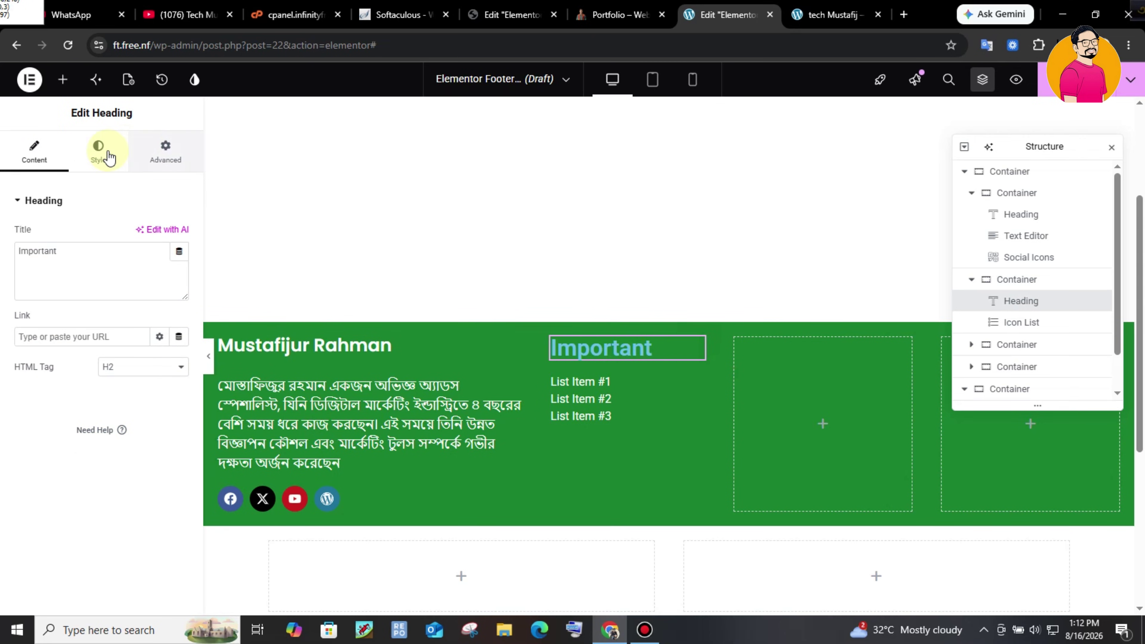
pyautogui.click(98, 150)
pyautogui.click(160, 436)
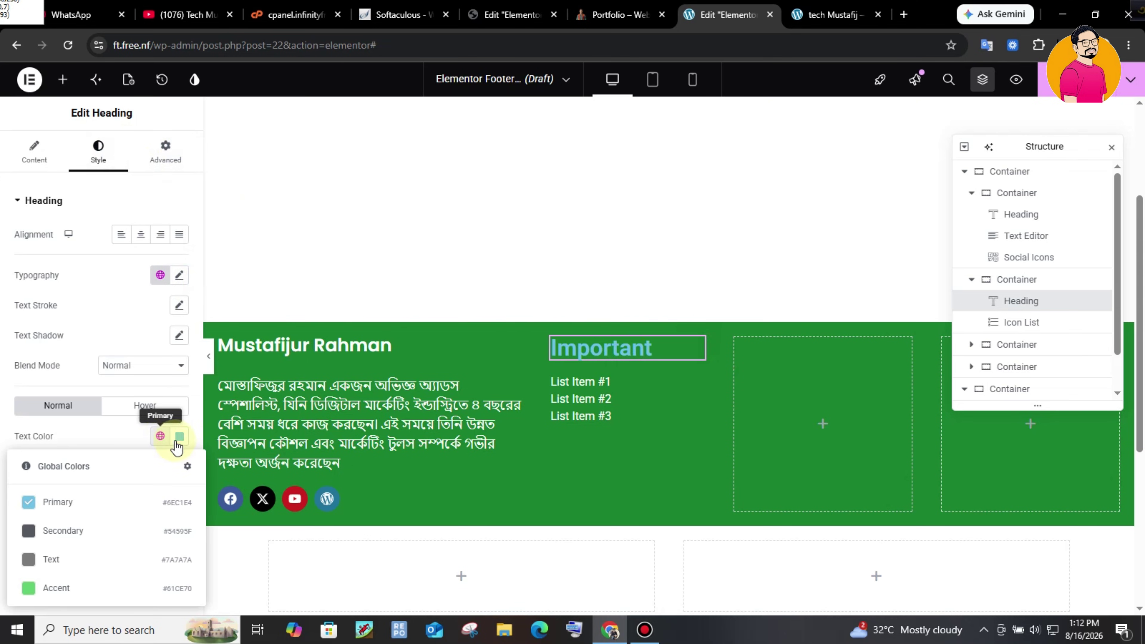
pyautogui.click(180, 436)
pyautogui.moveTo(166, 271); pyautogui.dragTo(104, 252)
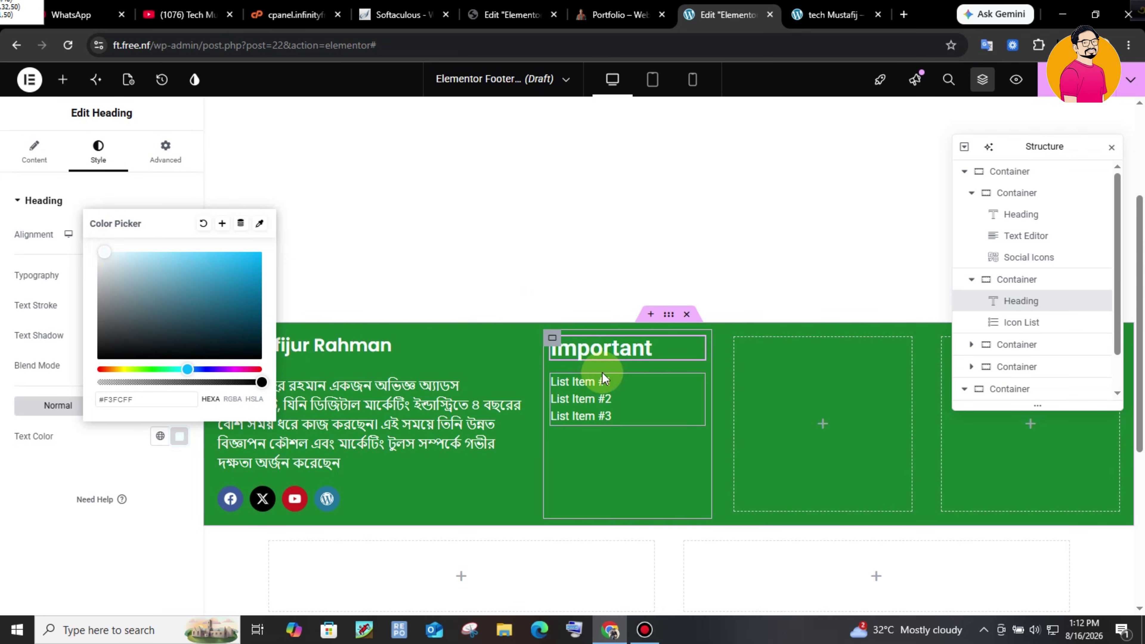
pyautogui.click(517, 345)
pyautogui.click(692, 398)
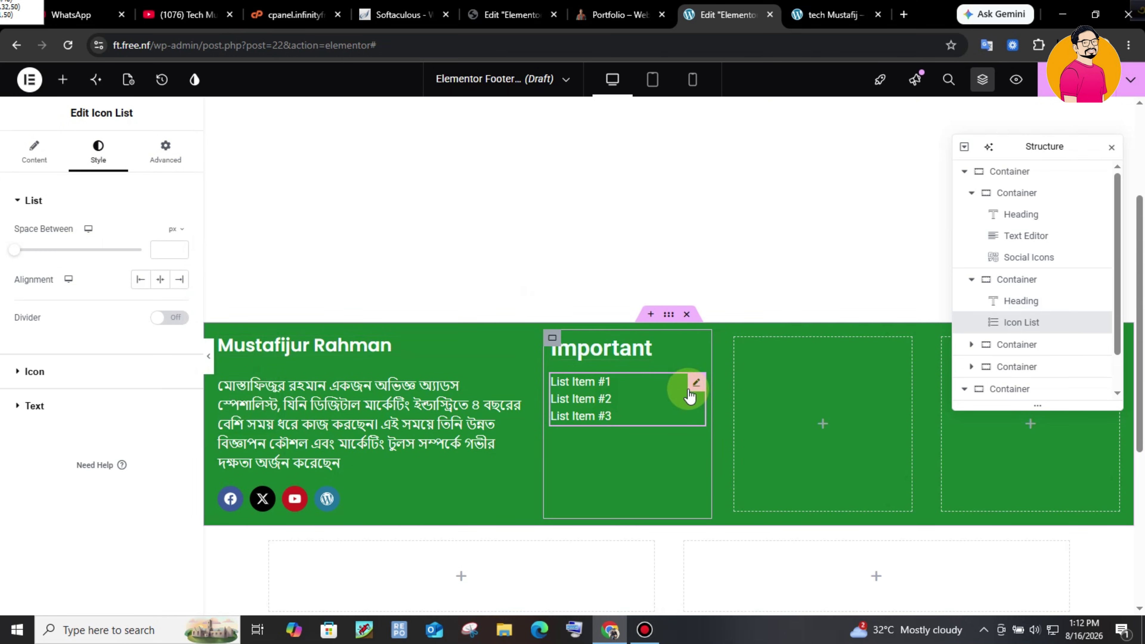
pyautogui.click(620, 14)
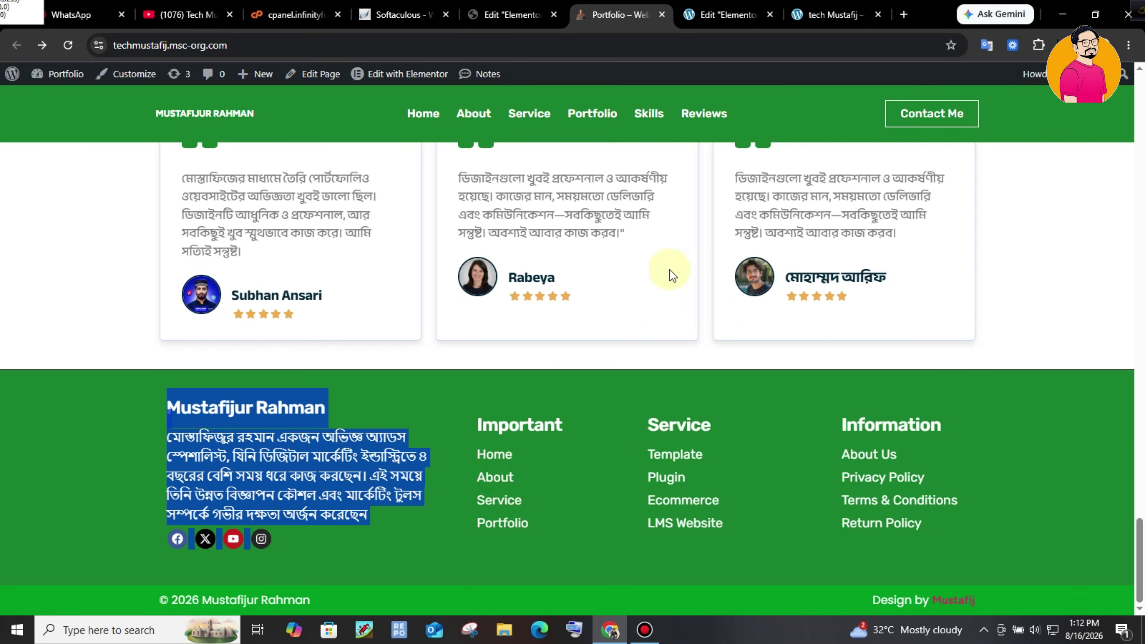
# - Give the Important heading Poppins typography at size 25 px
pyautogui.hotkey('ctrl', 'Tab')
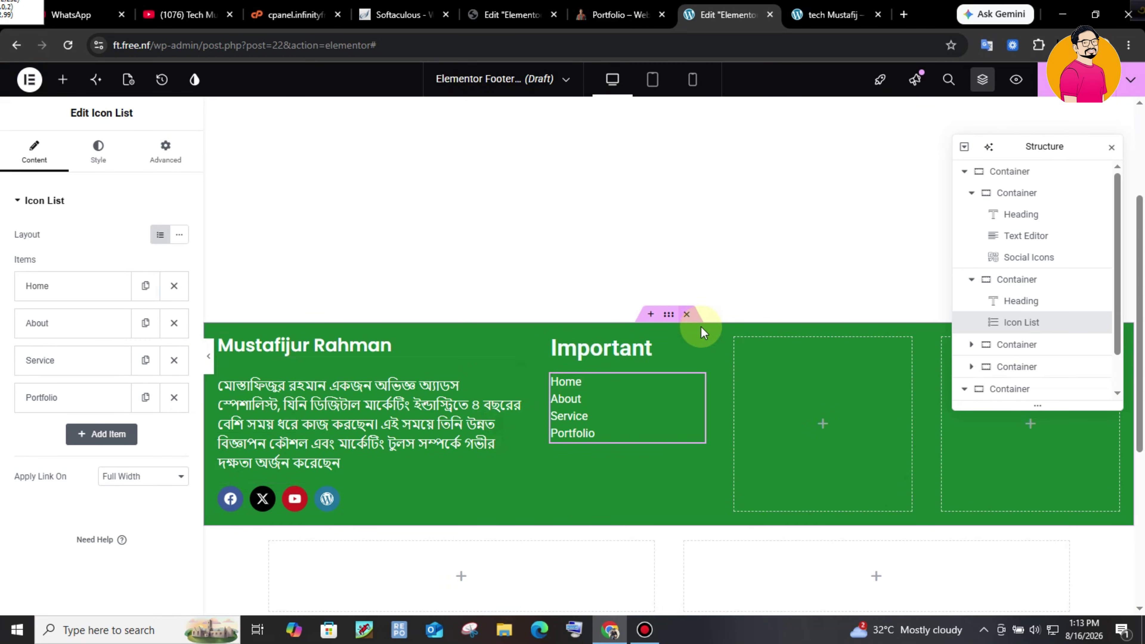
pyautogui.click(618, 350)
pyautogui.click(695, 347)
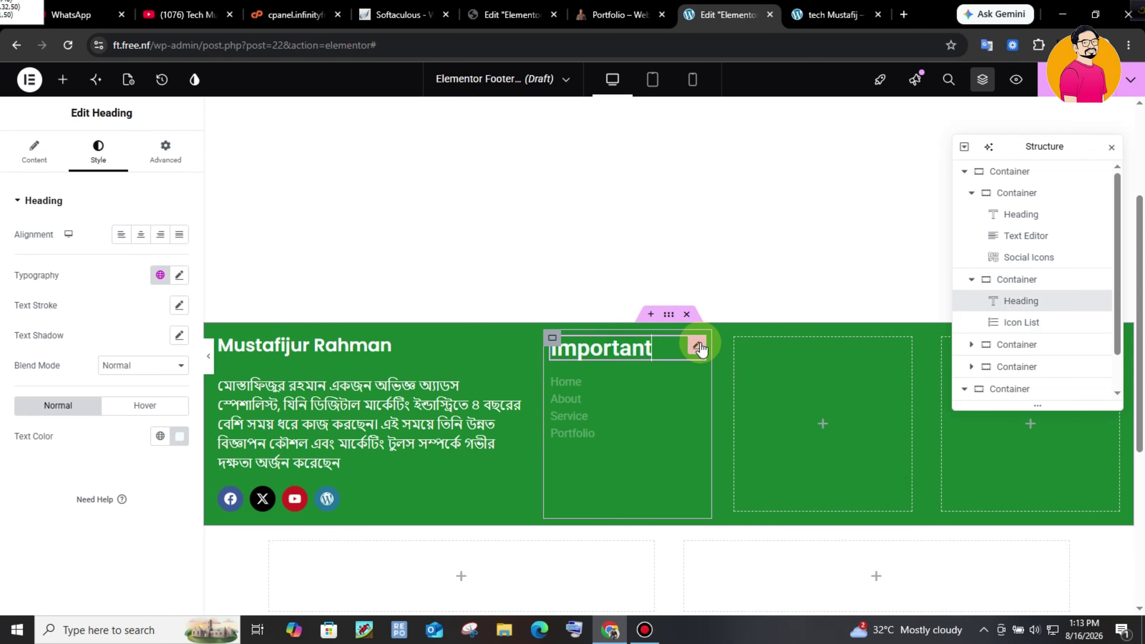
pyautogui.click(188, 279)
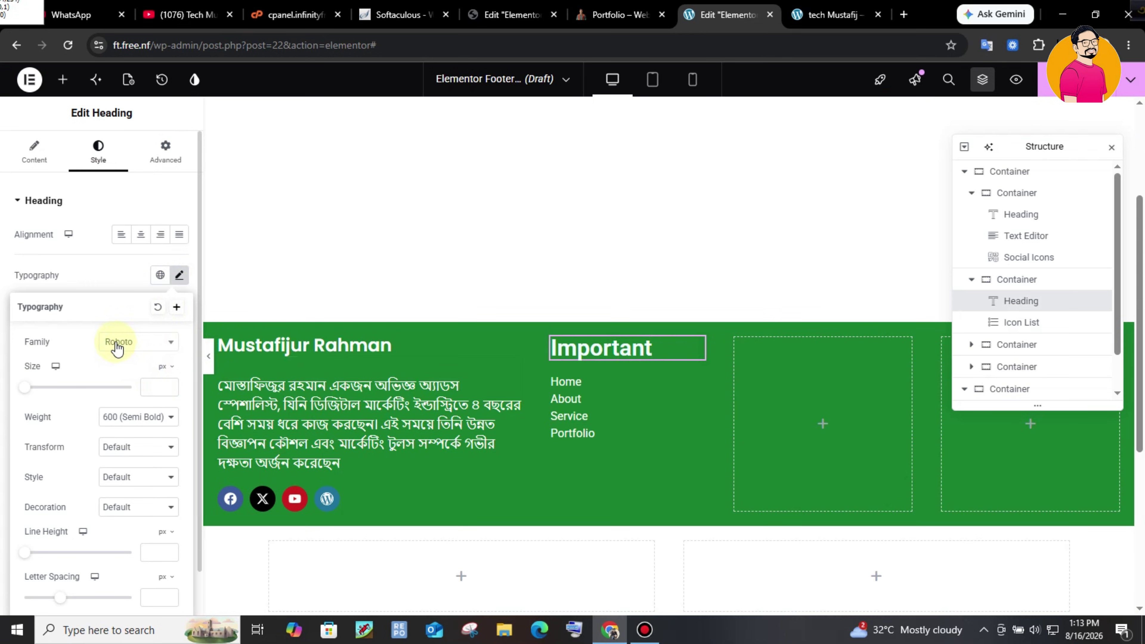
pyautogui.click(131, 344)
pyautogui.click(139, 364)
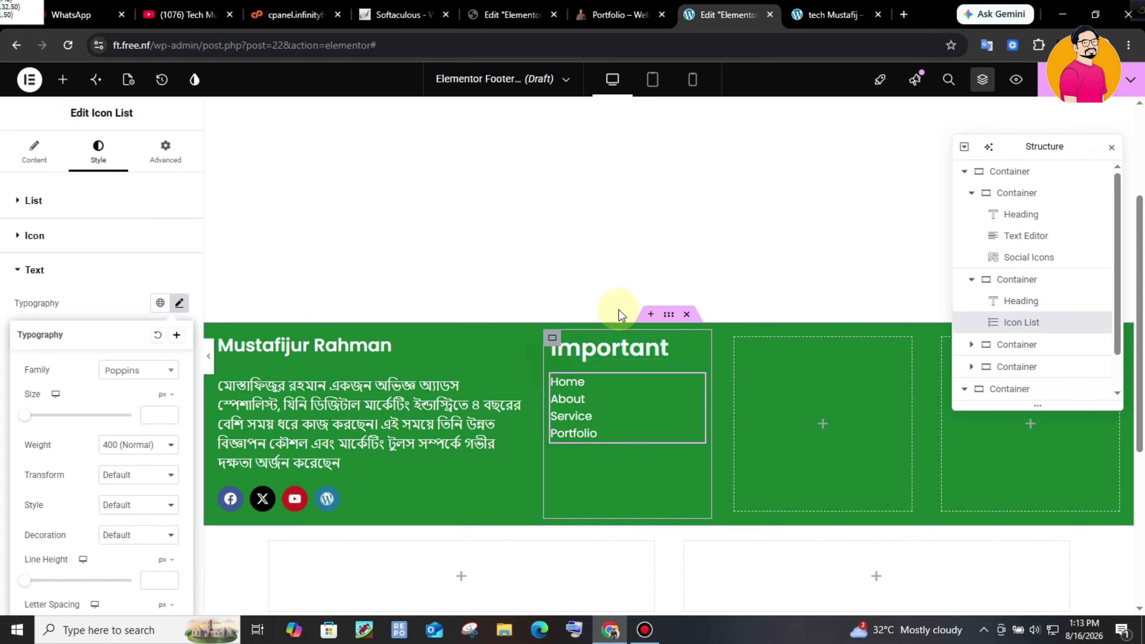
pyautogui.click(697, 347)
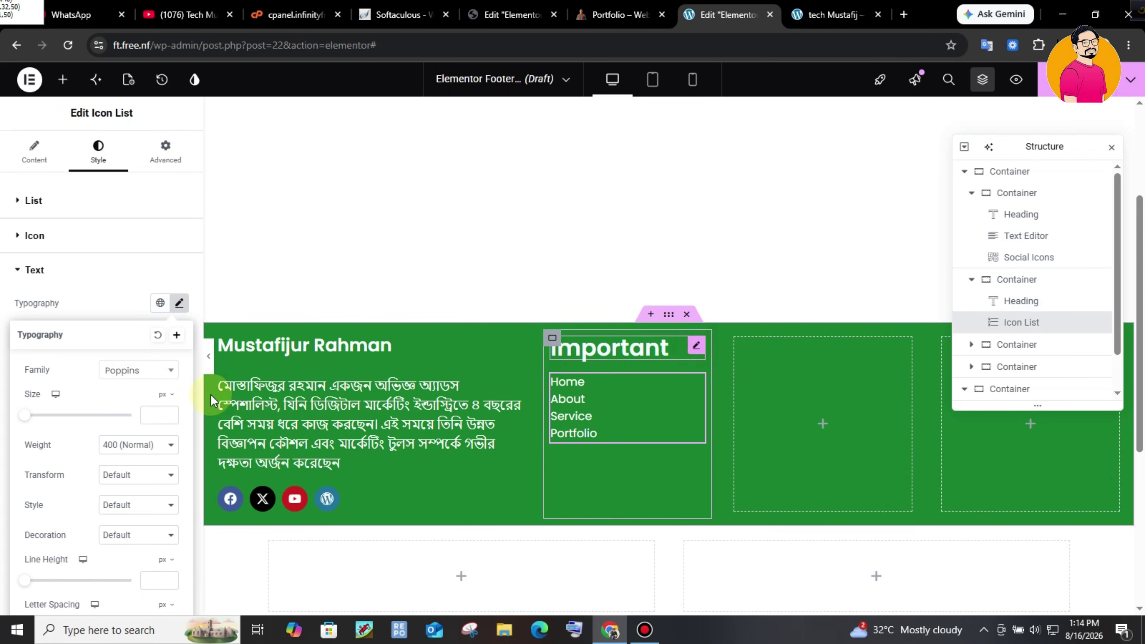
pyautogui.click(179, 275)
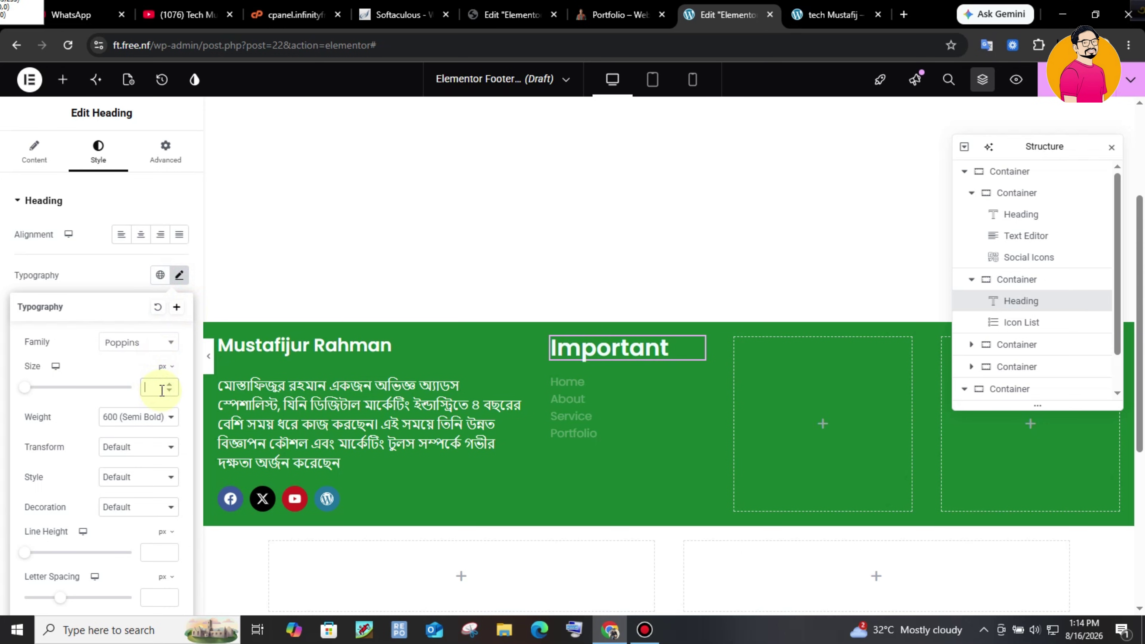
pyautogui.write('25')
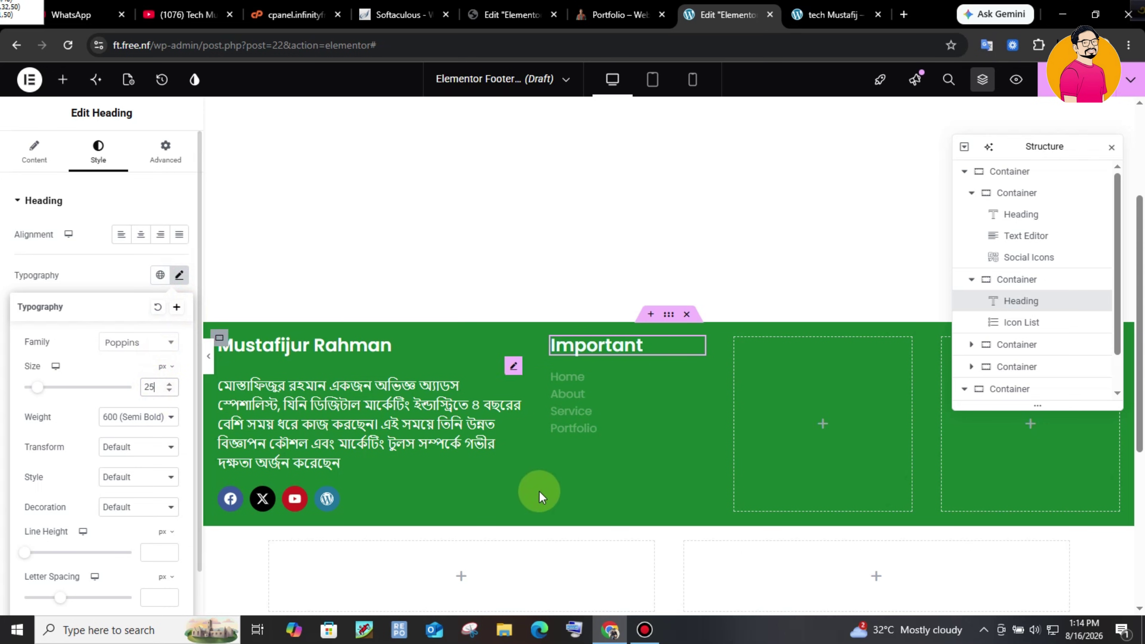
pyautogui.click(666, 396)
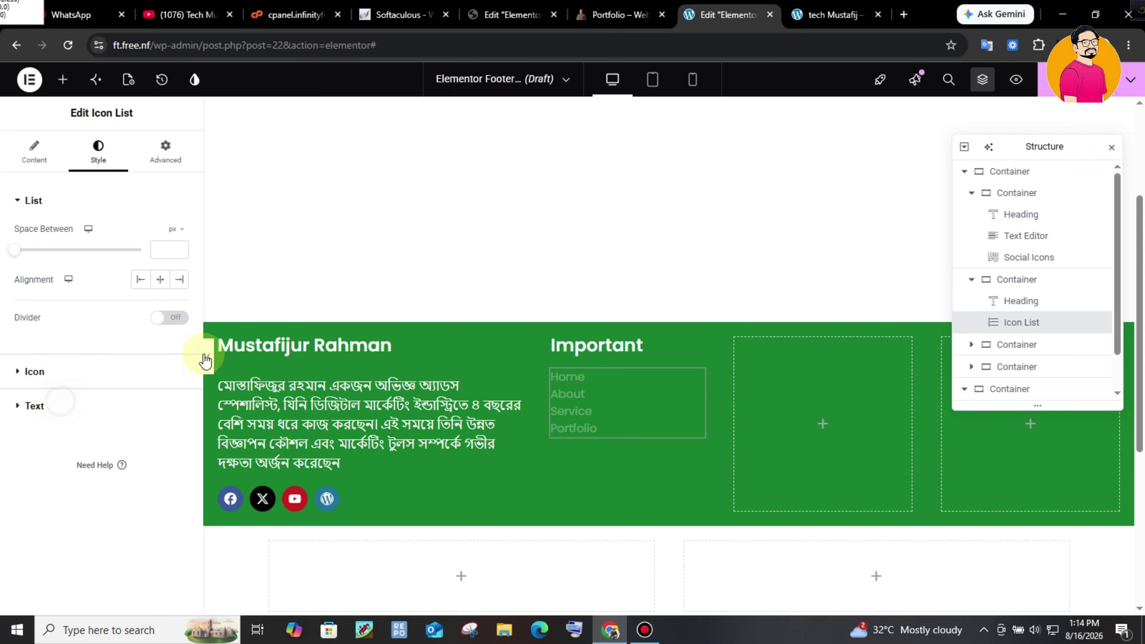
# - Set the list text size to 18 px with 5 px space between items
pyautogui.click(179, 302)
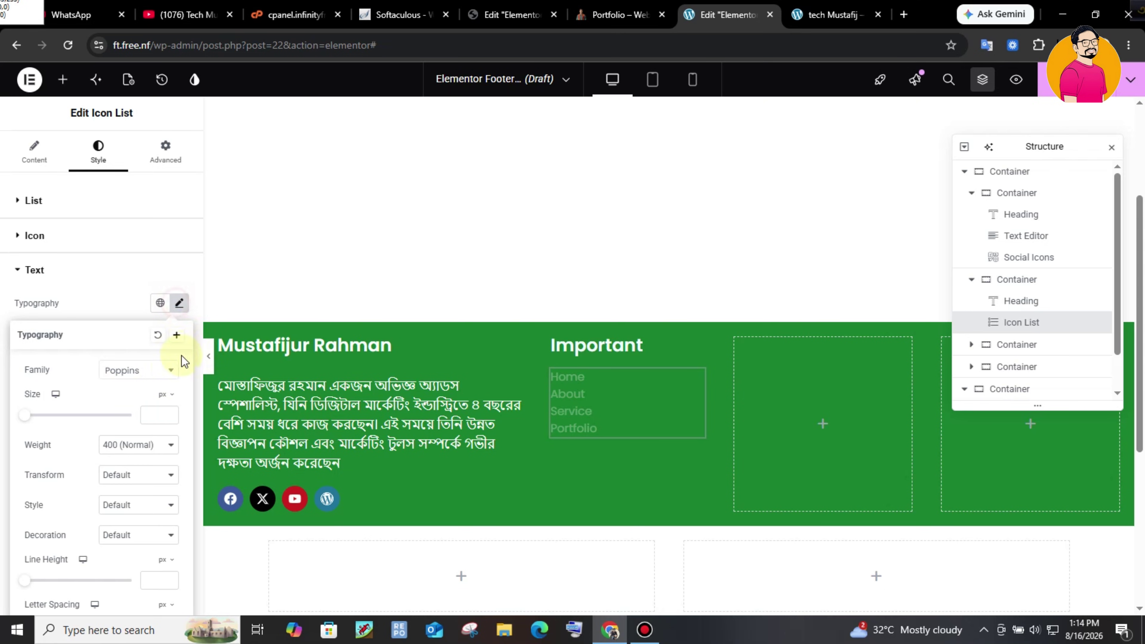
pyautogui.click(157, 412)
pyautogui.write('18')
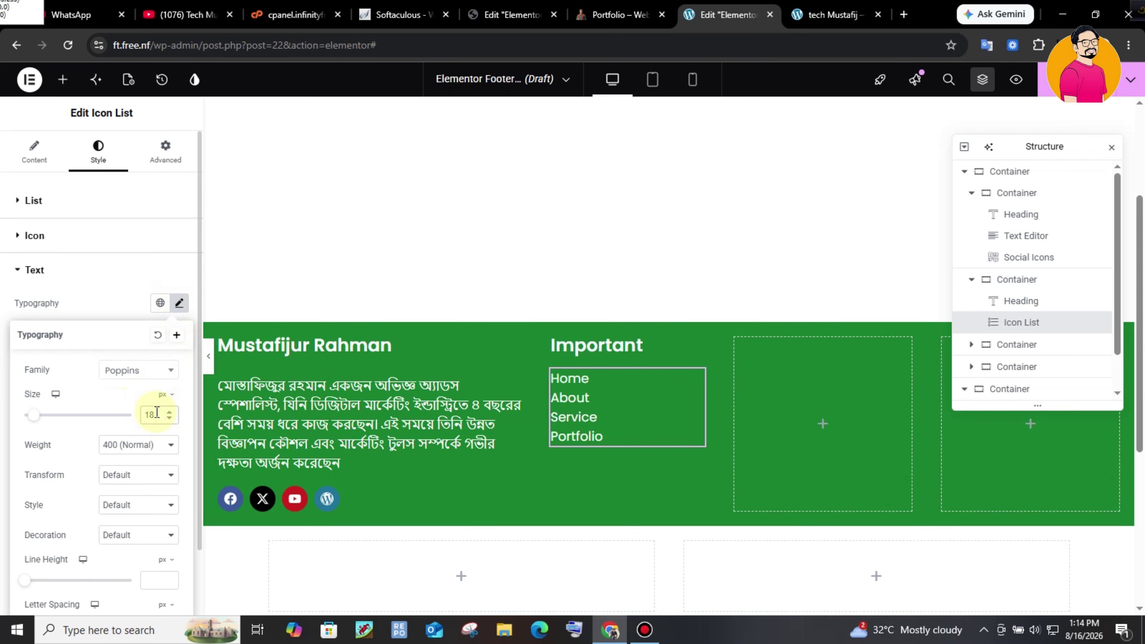
pyautogui.click(64, 201)
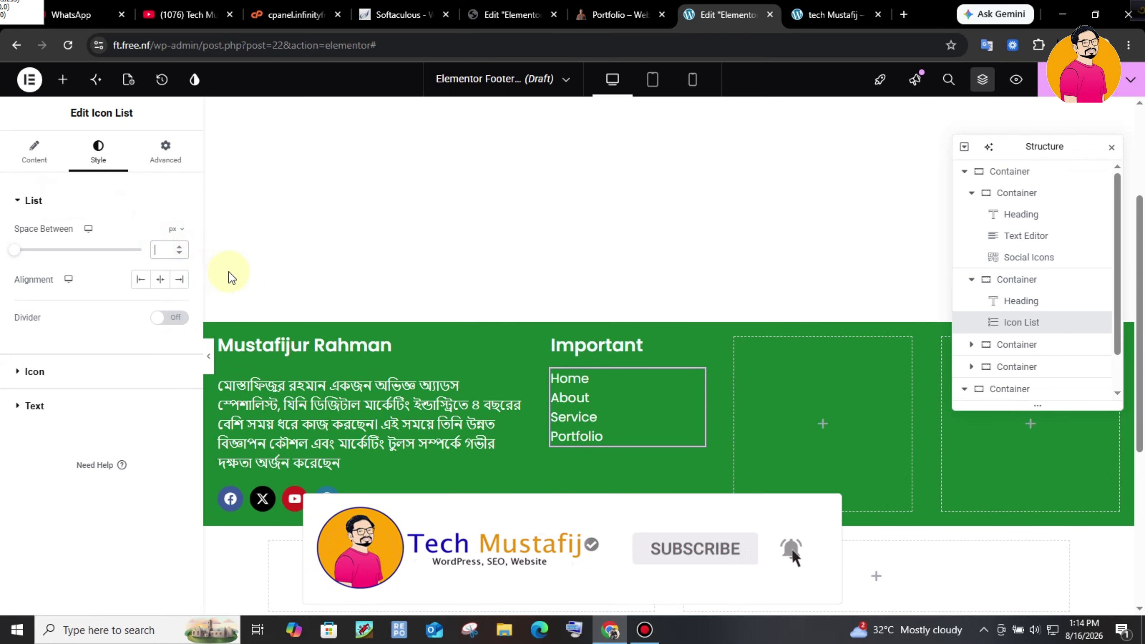
pyautogui.write('5')
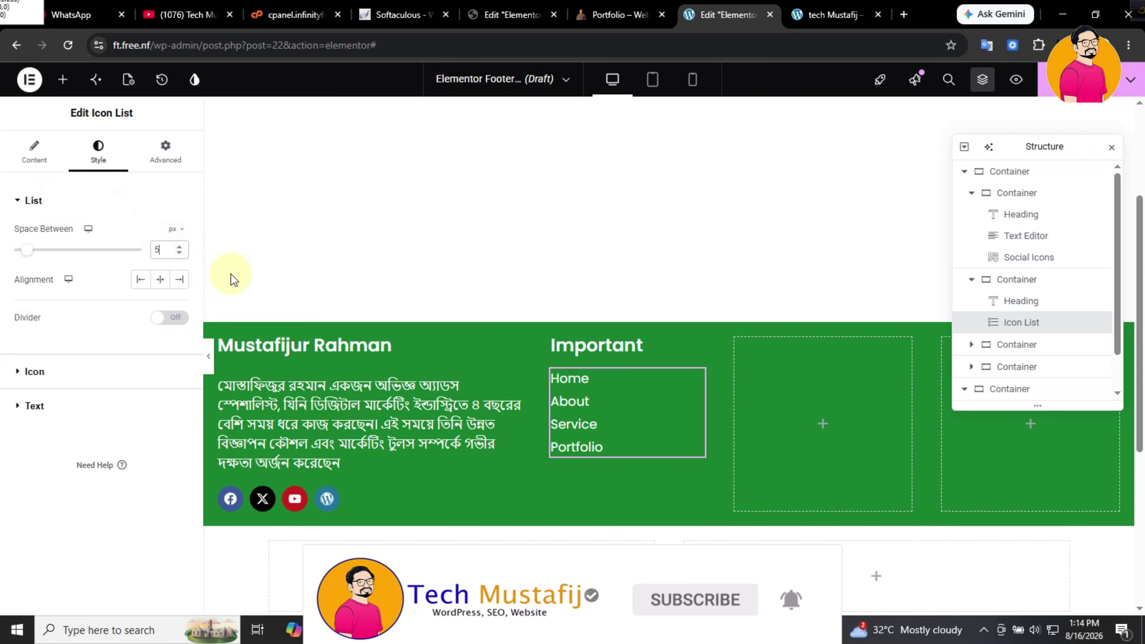
pyautogui.click(703, 212)
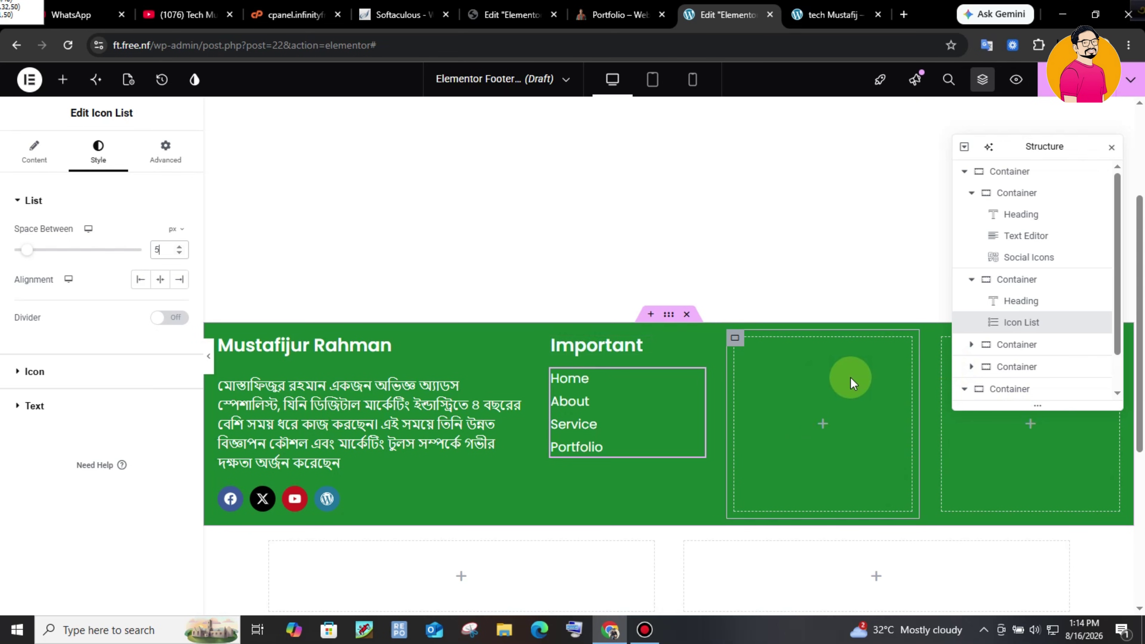
# - Delete the two empty footer columns via the Structure panel
pyautogui.click(852, 384)
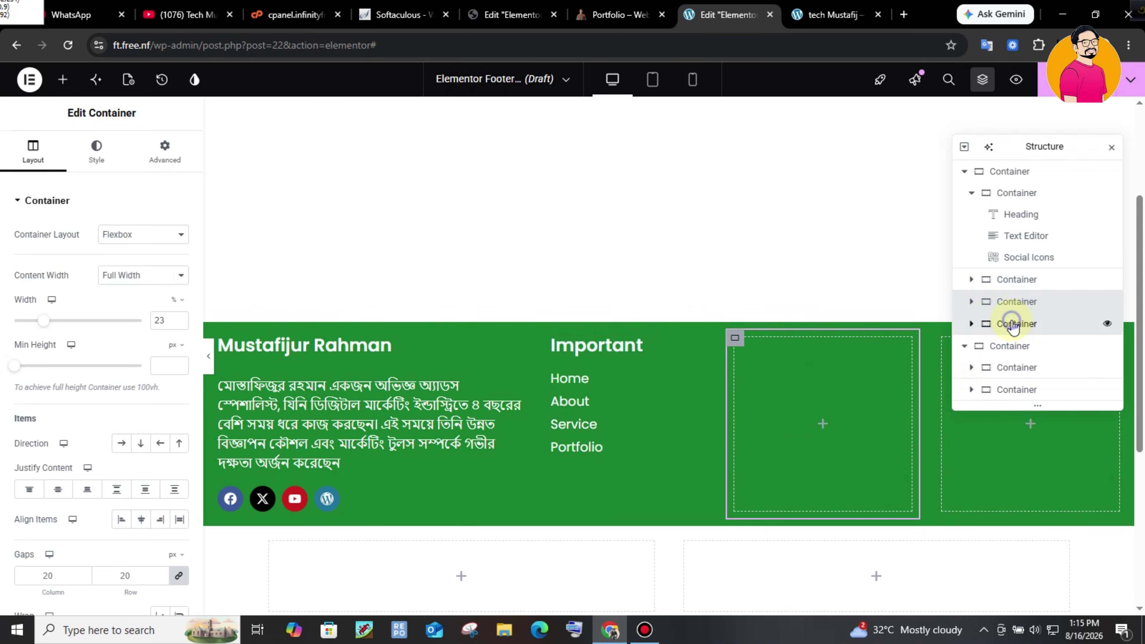
pyautogui.rightClick(1007, 324)
pyautogui.click(1010, 600)
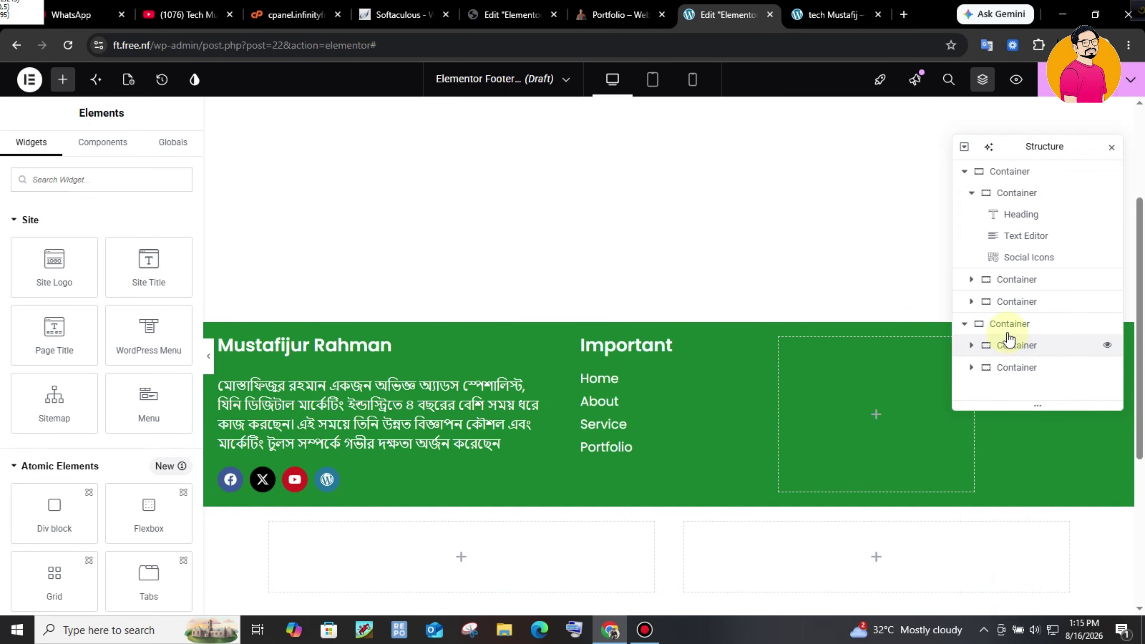
pyautogui.rightClick(1014, 303)
pyautogui.click(925, 291)
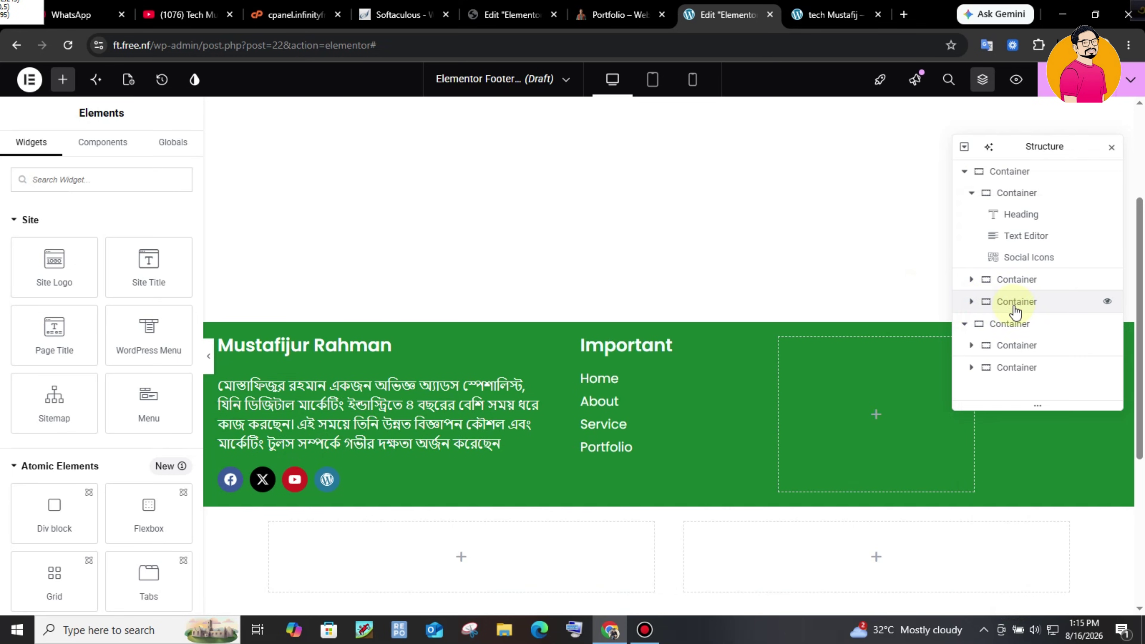
pyautogui.click(1014, 302)
pyautogui.rightClick(1017, 303)
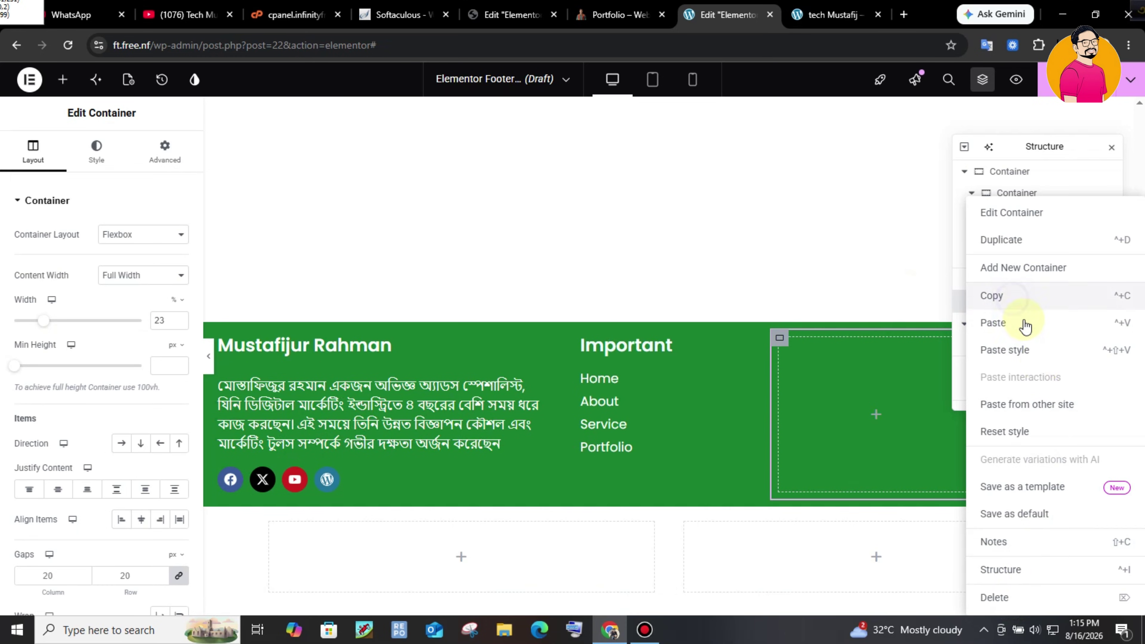
pyautogui.click(1023, 595)
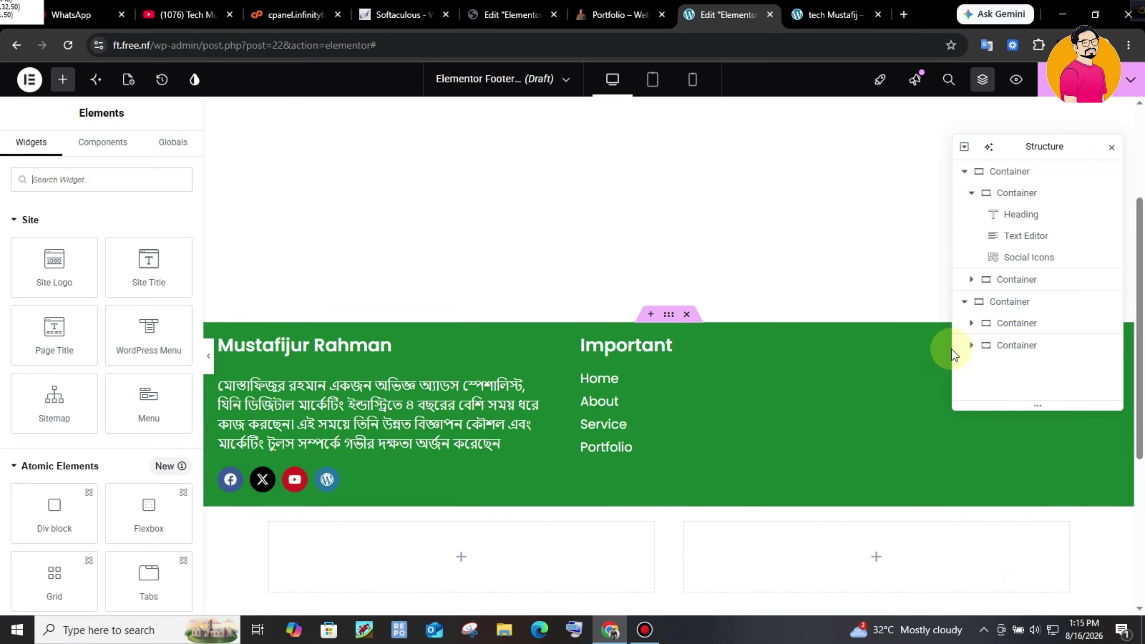
# - Duplicate the Important column twice to fill the third and fourth footer columns
pyautogui.click(1019, 280)
pyautogui.rightClick(1019, 280)
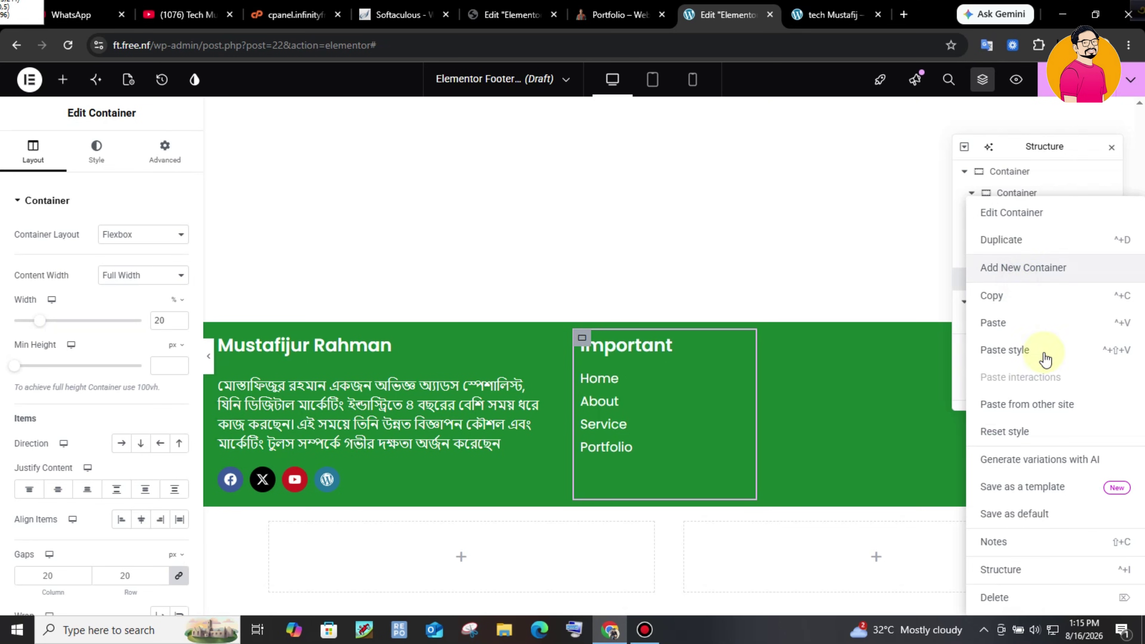
pyautogui.click(1028, 241)
pyautogui.rightClick(1024, 301)
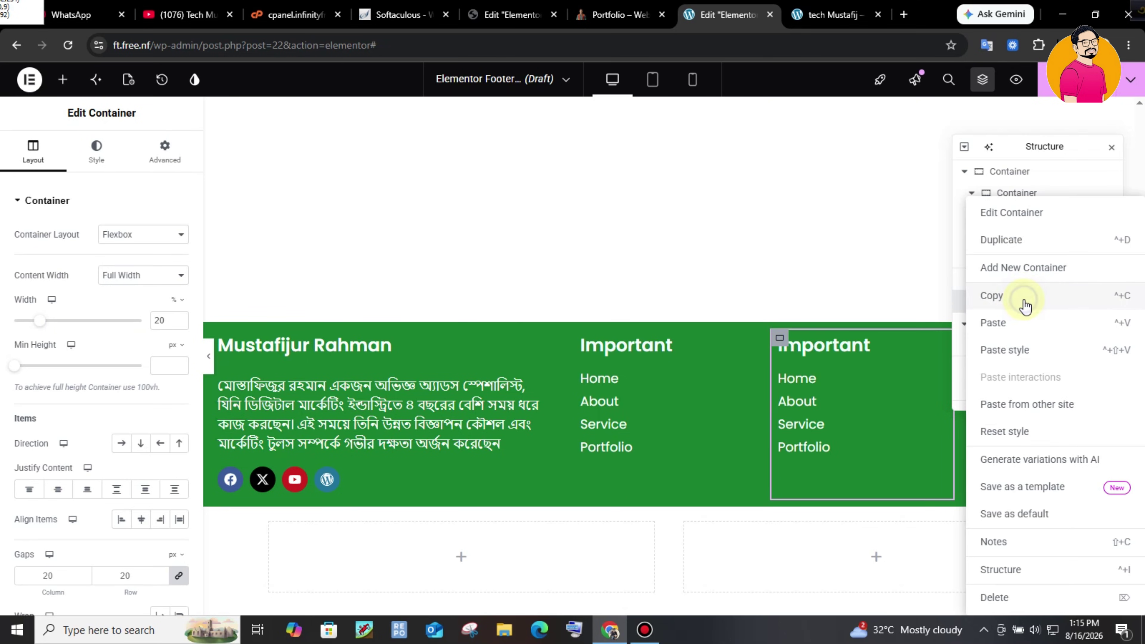
pyautogui.click(1016, 239)
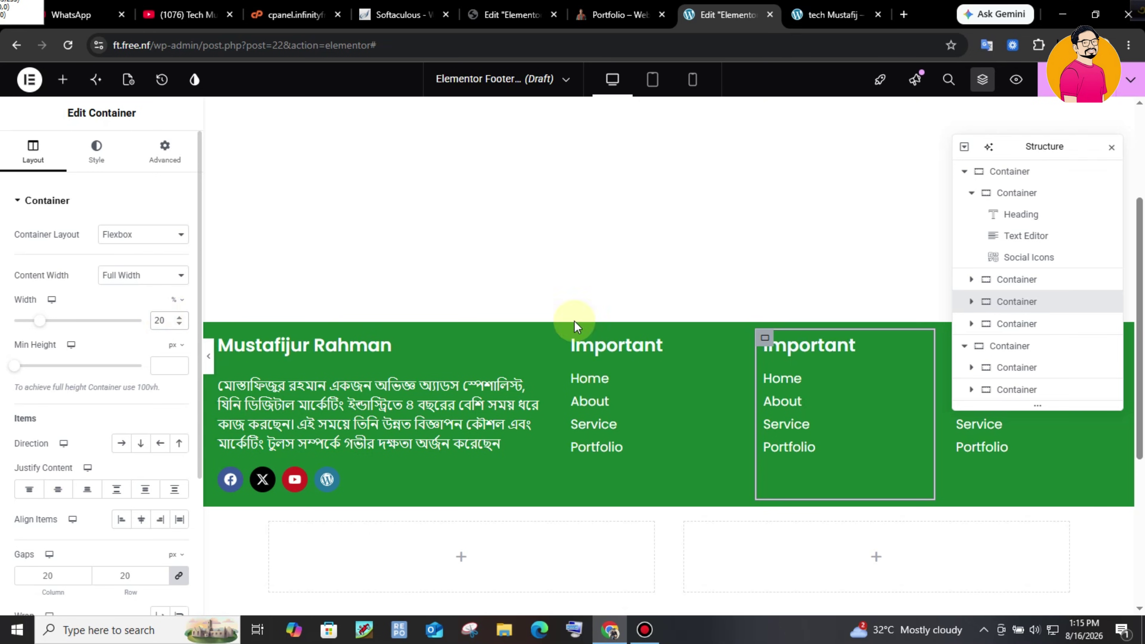
pyautogui.click(783, 349)
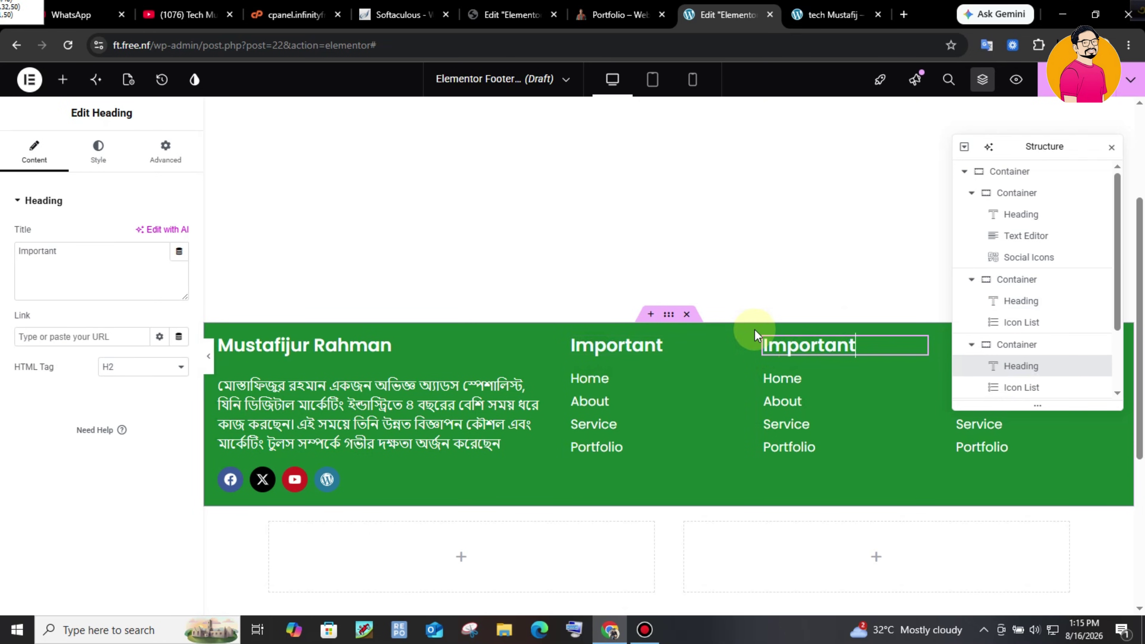
pyautogui.click(800, 378)
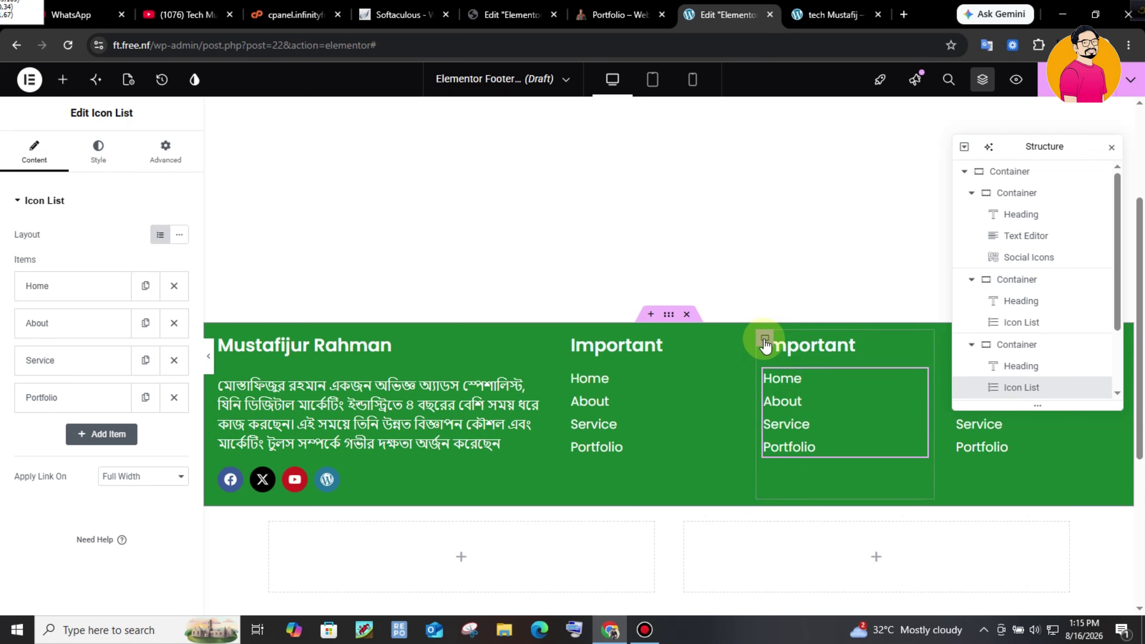
pyautogui.click(814, 378)
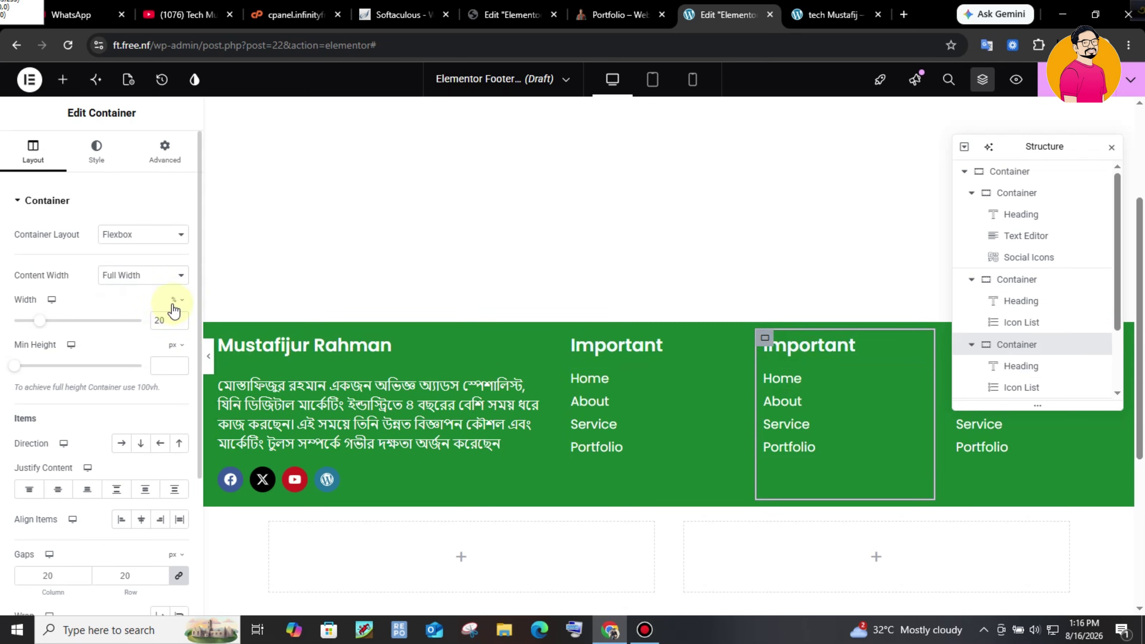
# - Change the third footer column's width to 23%
pyautogui.click(187, 322)
pyautogui.press('BackSpace')
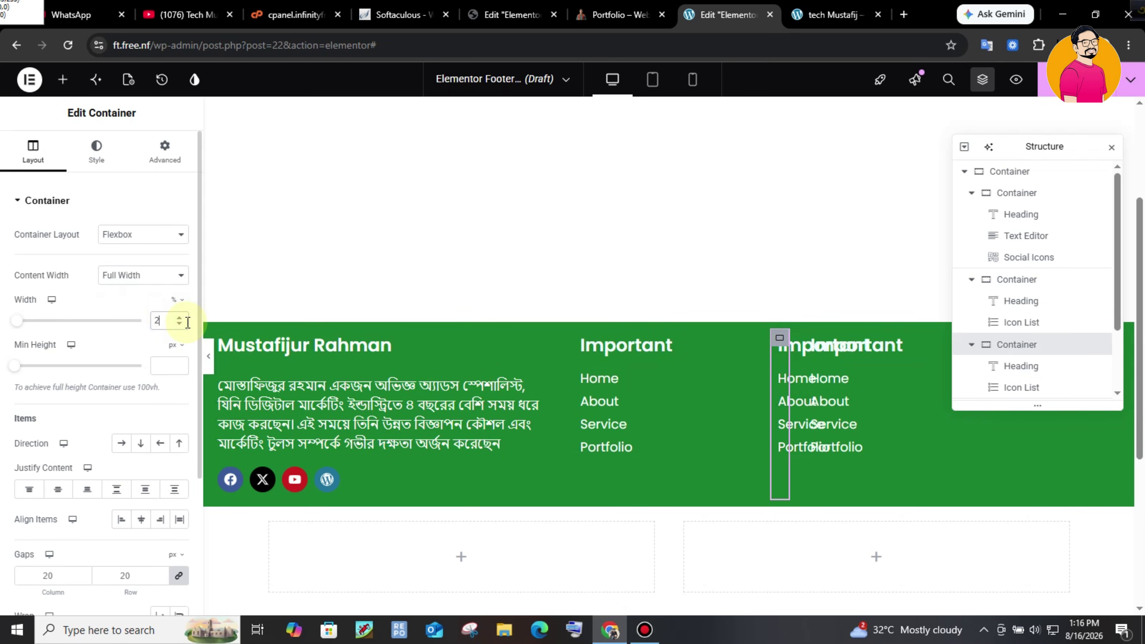
pyautogui.write('3')
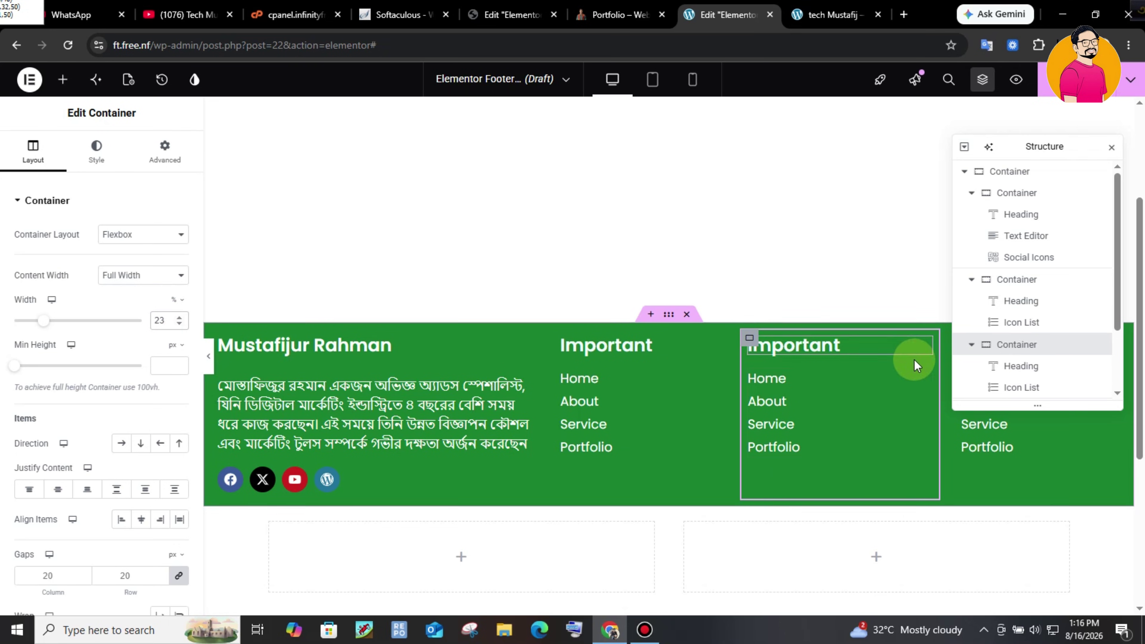
pyautogui.click(971, 345)
# - Set the fourth footer column's width to 18%
pyautogui.click(1010, 366)
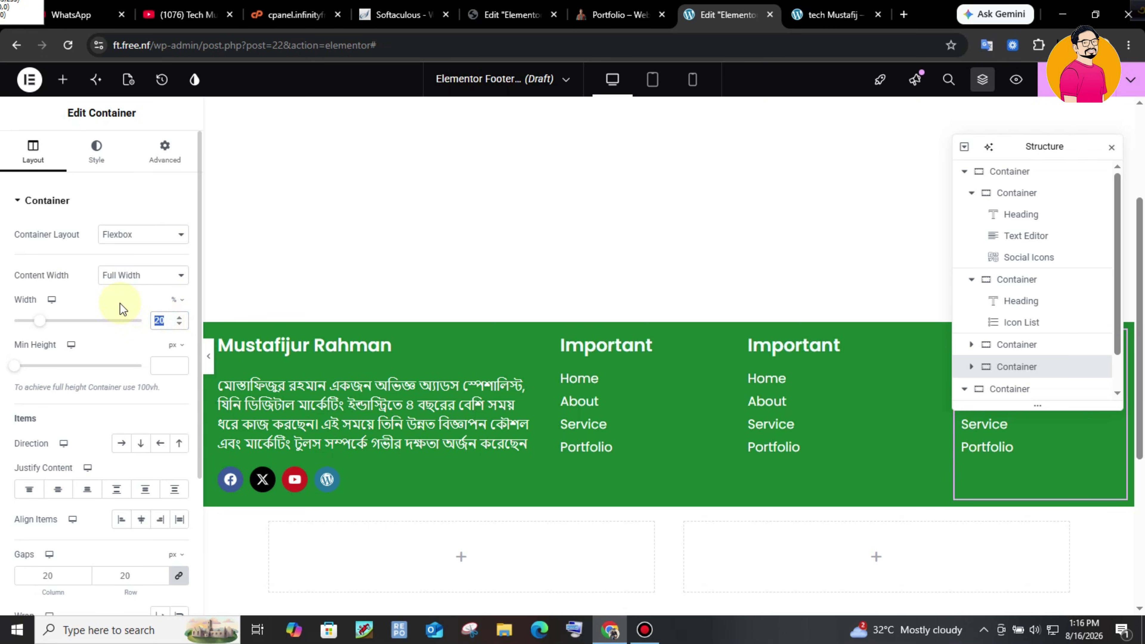
pyautogui.write('18')
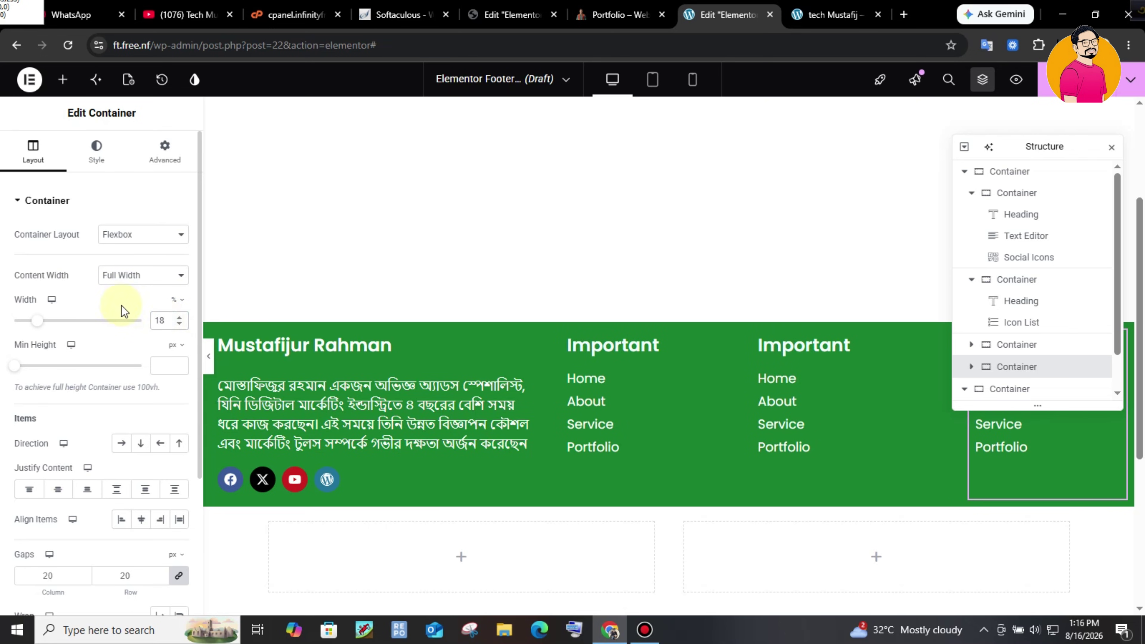
pyautogui.moveTo(1071, 151); pyautogui.dragTo(1089, 79)
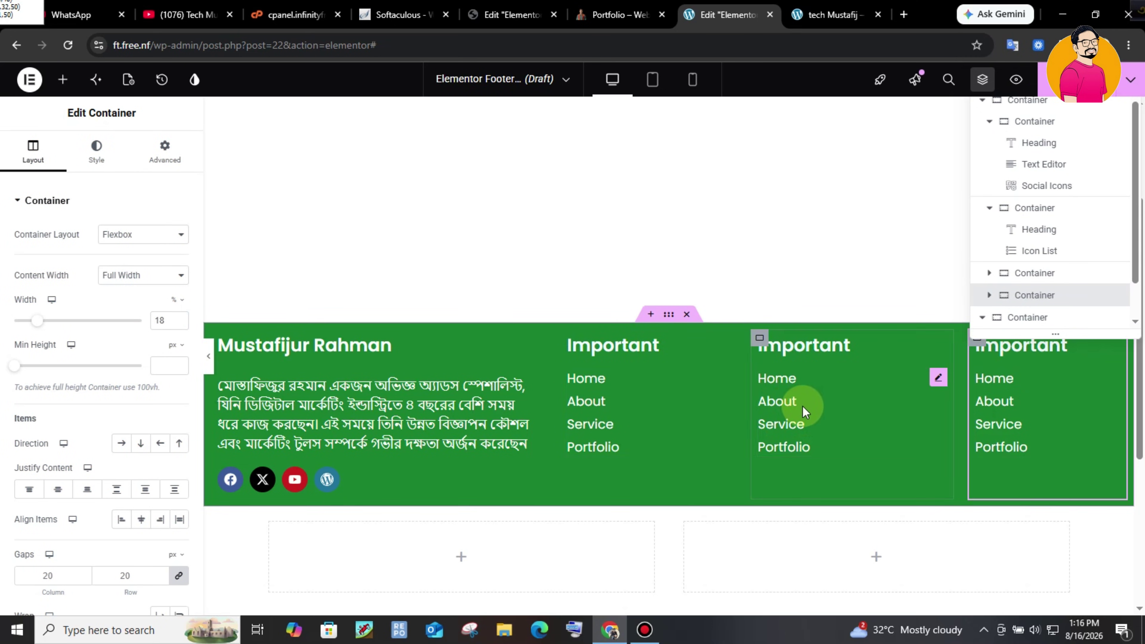
# - Copy the reference site's Service column links and begin renaming the third column's Icon List items
pyautogui.hotkey('ctrl', 'pageup')
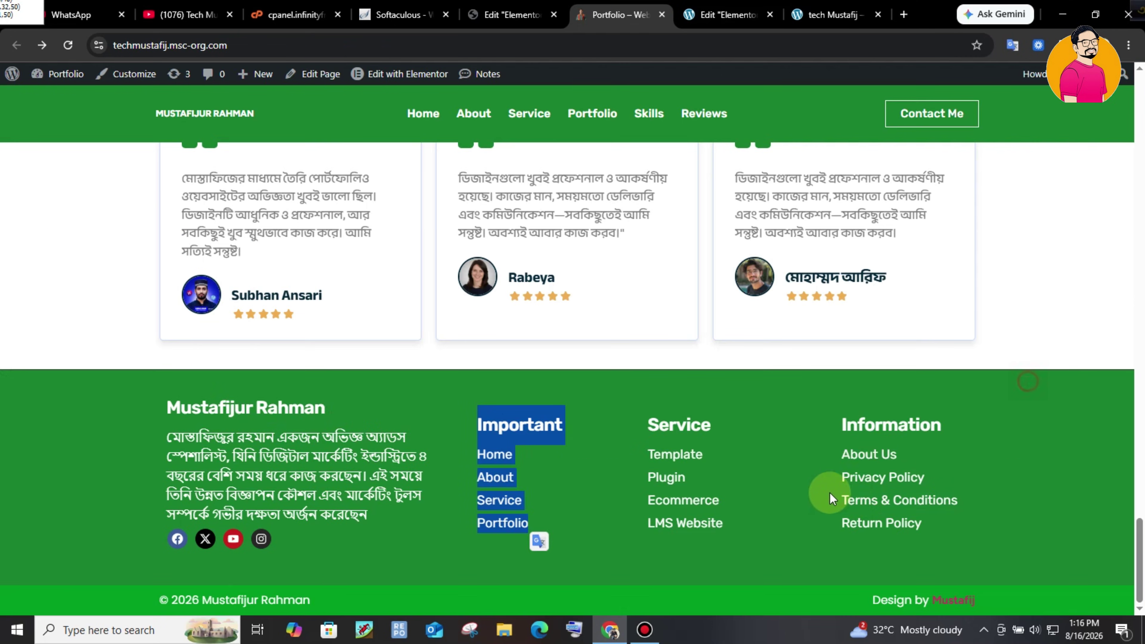
pyautogui.moveTo(646, 424); pyautogui.dragTo(743, 517)
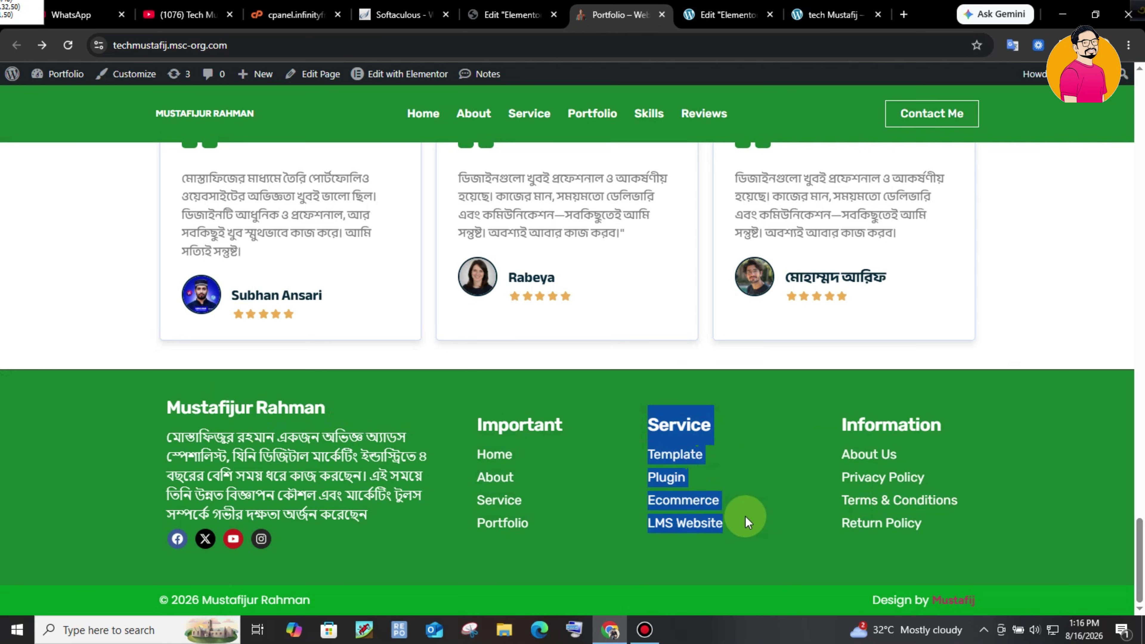
pyautogui.hotkey('ctrl', 'pagedown')
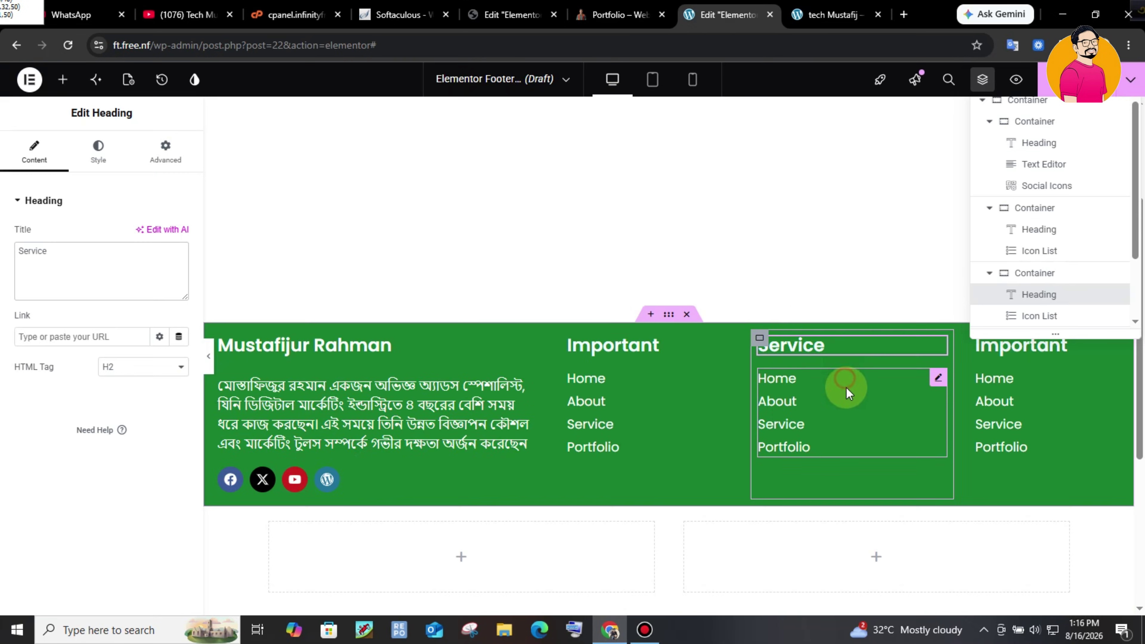
pyautogui.click(938, 377)
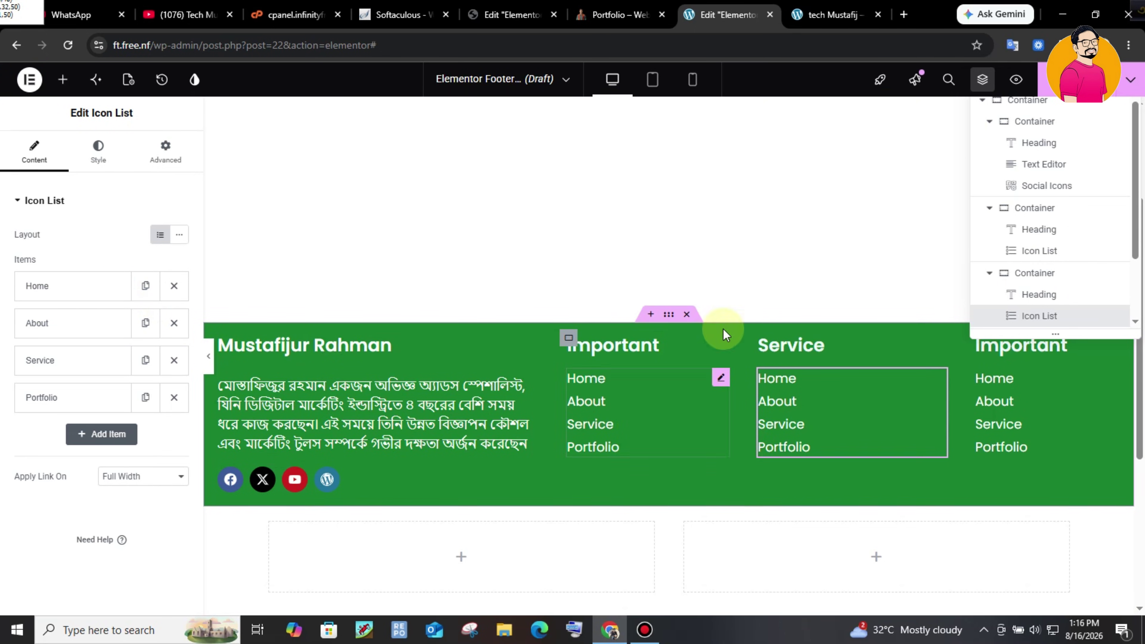
pyautogui.click(65, 290)
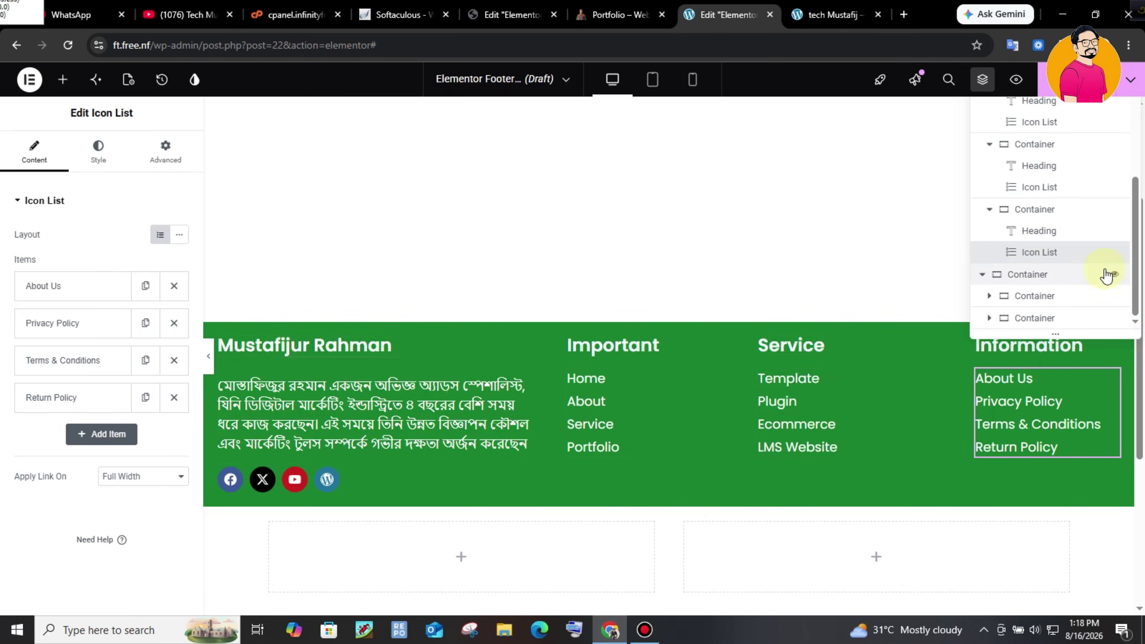
pyautogui.moveTo(1134, 210); pyautogui.dragTo(1142, 120)
# - Sample the green #009722 from the reference site's bottom bar
pyautogui.click(934, 134)
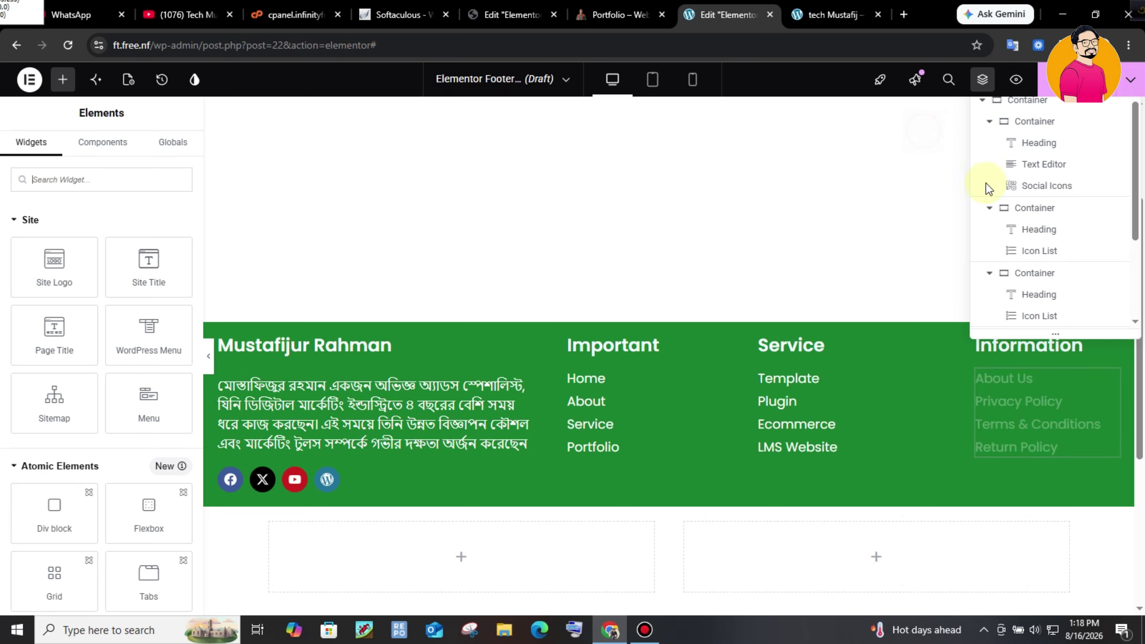
pyautogui.moveTo(1141, 387); pyautogui.dragTo(1143, 360)
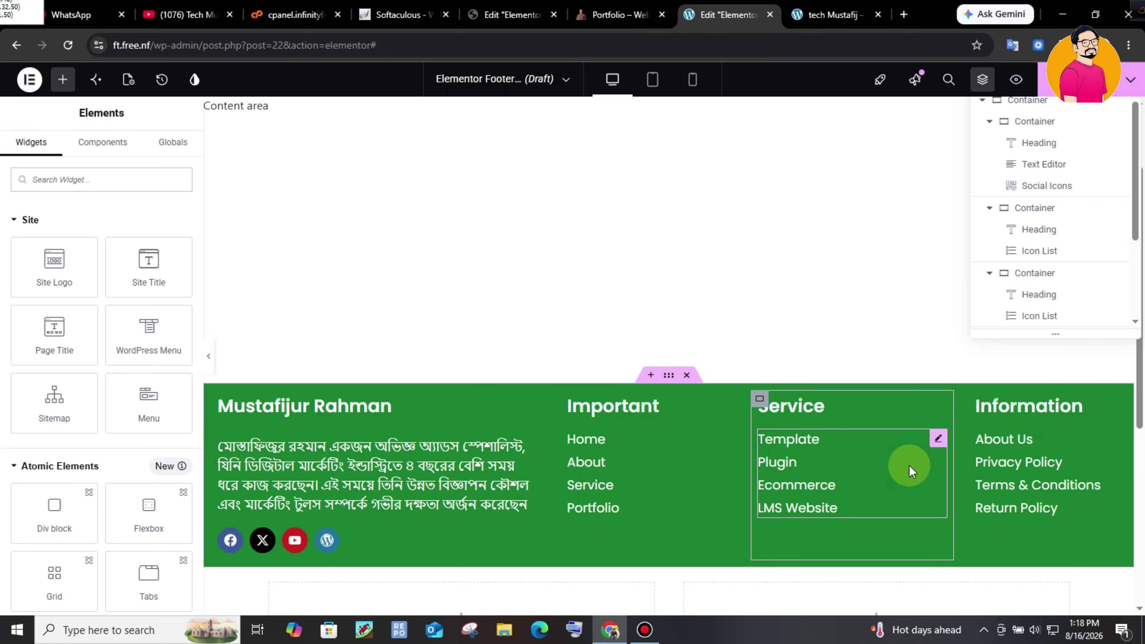
pyautogui.moveTo(1139, 333); pyautogui.dragTo(1140, 428)
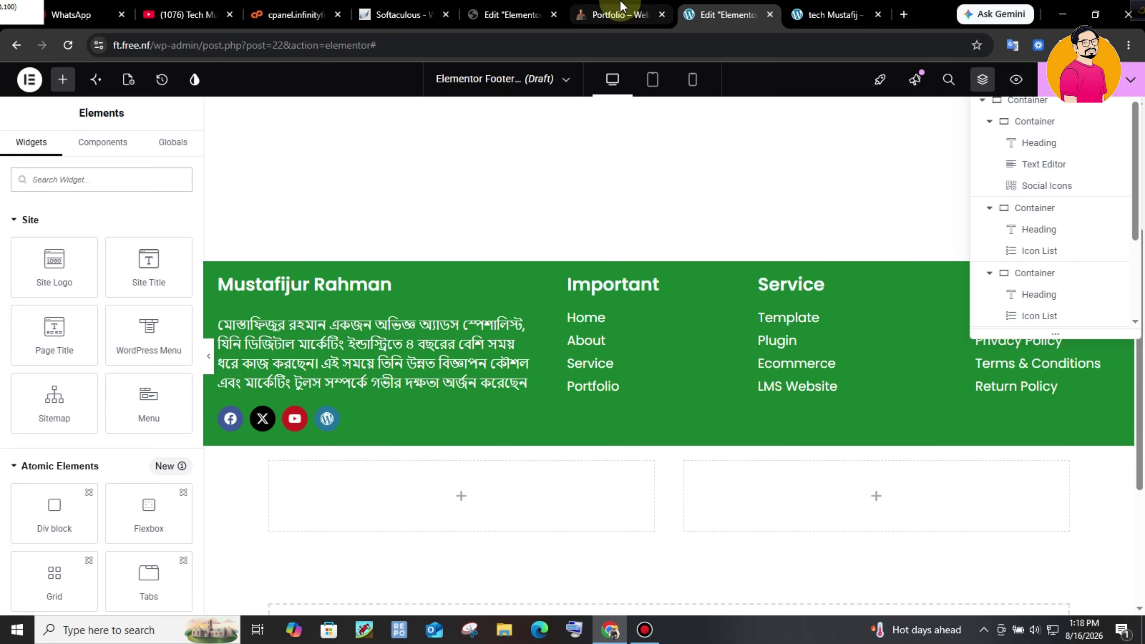
pyautogui.click(620, 14)
pyautogui.click(759, 468)
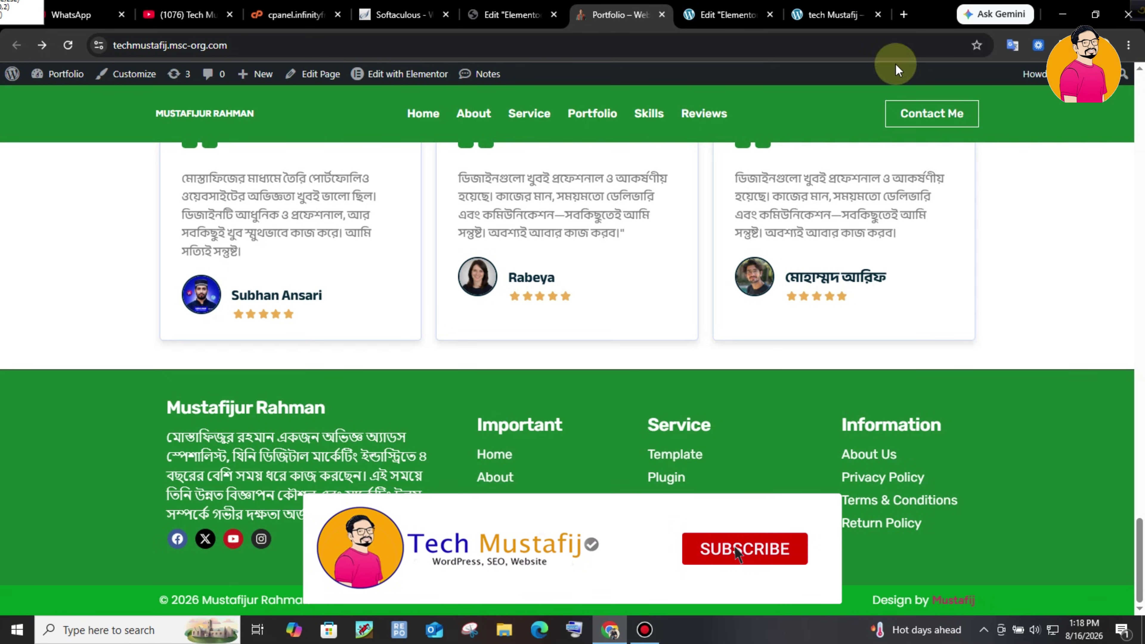
pyautogui.click(727, 14)
pyautogui.click(832, 20)
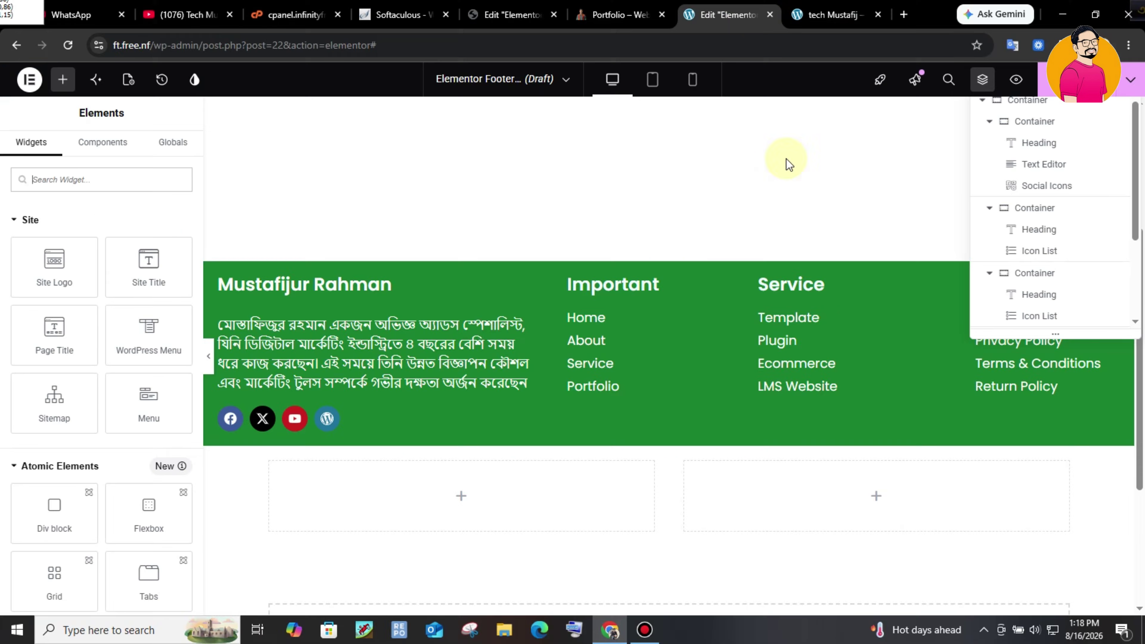
pyautogui.click(618, 7)
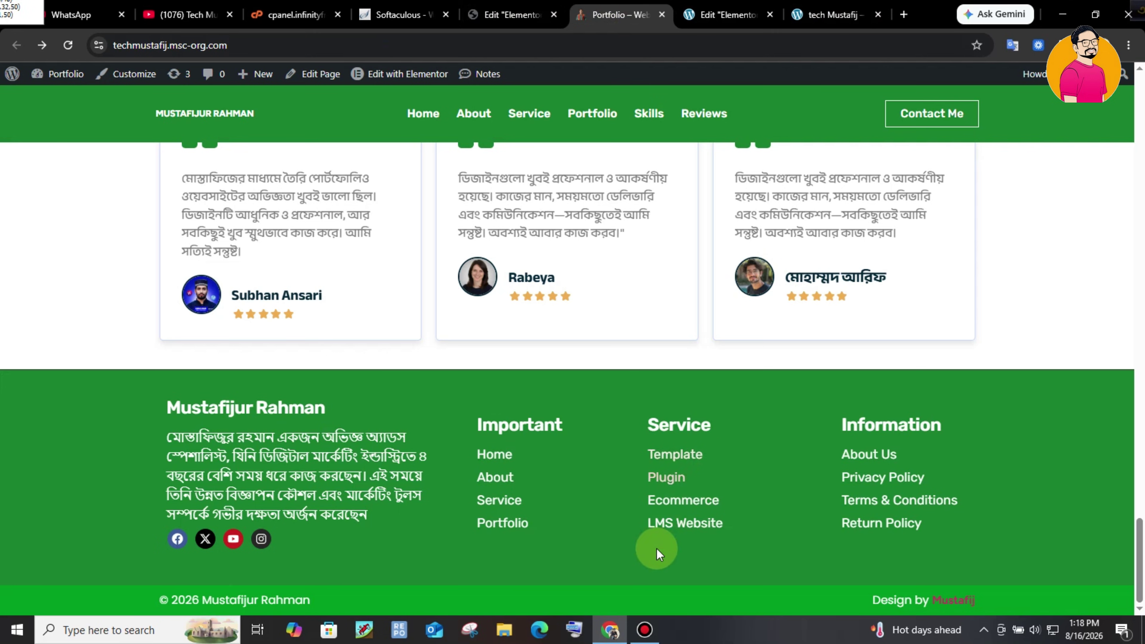
pyautogui.click(729, 603)
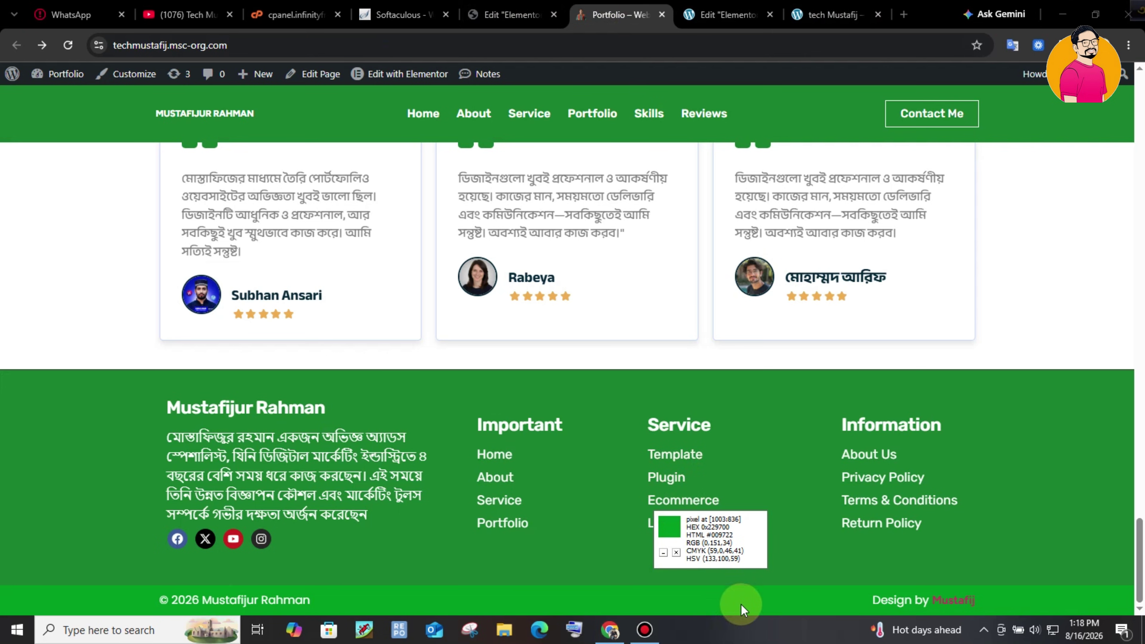
# - Give the empty container below the footer a Classic #009722 background
pyautogui.click(670, 443)
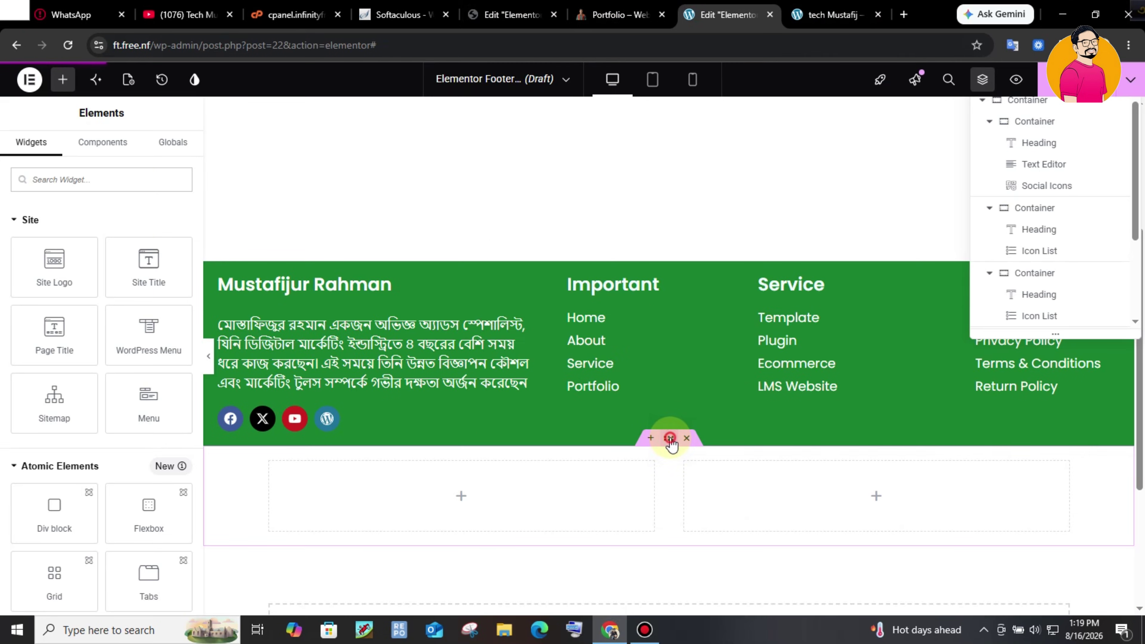
pyautogui.click(97, 151)
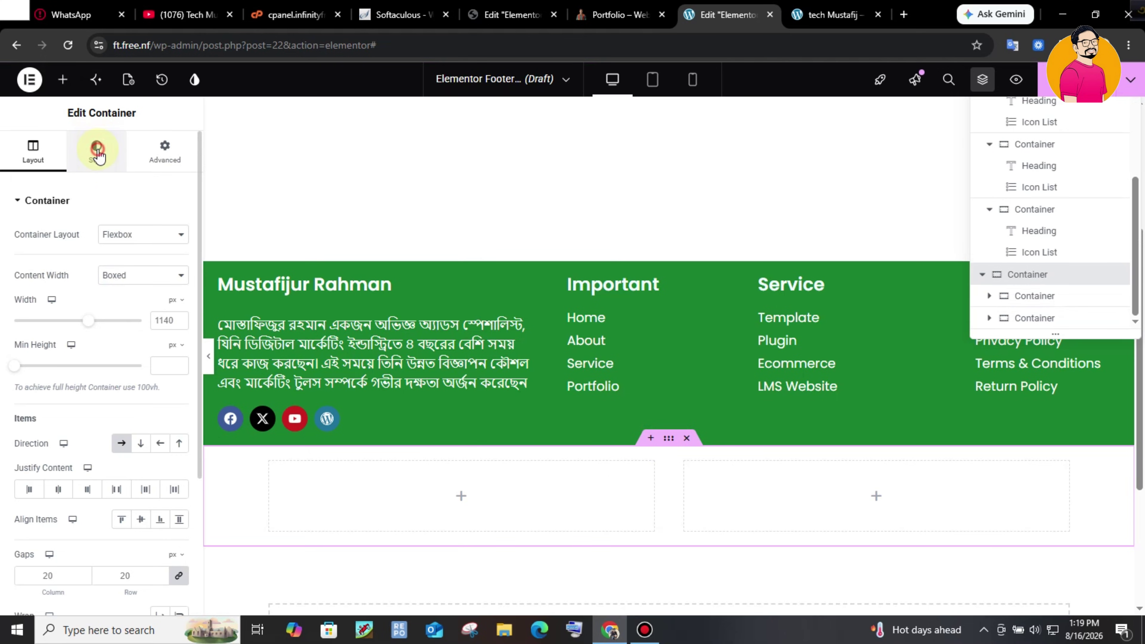
pyautogui.click(121, 264)
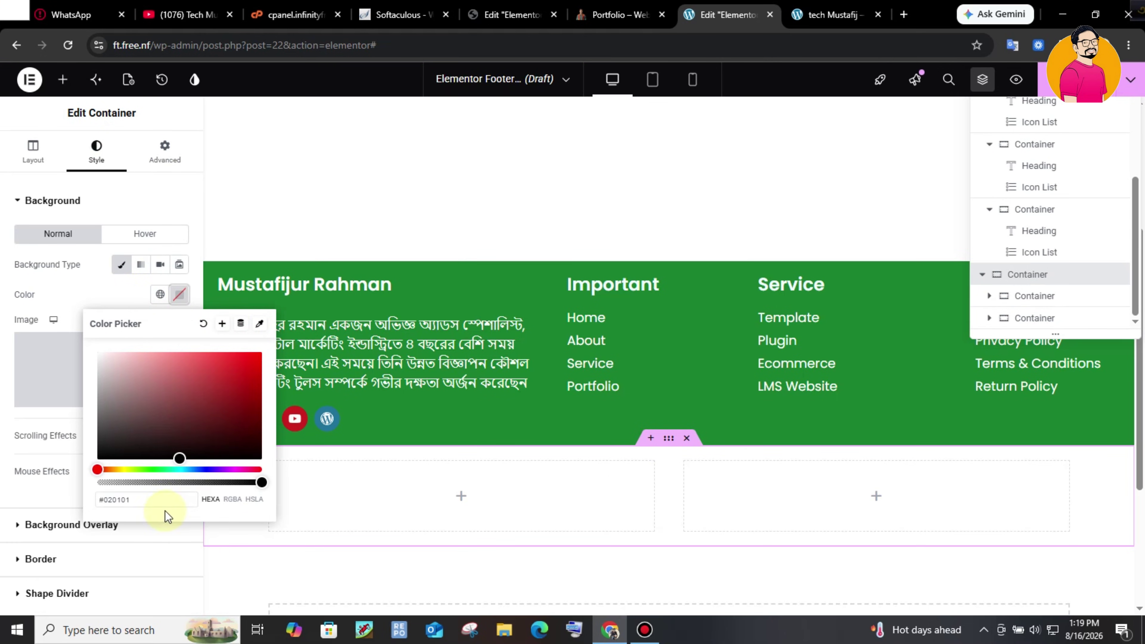
pyautogui.write('#009722')
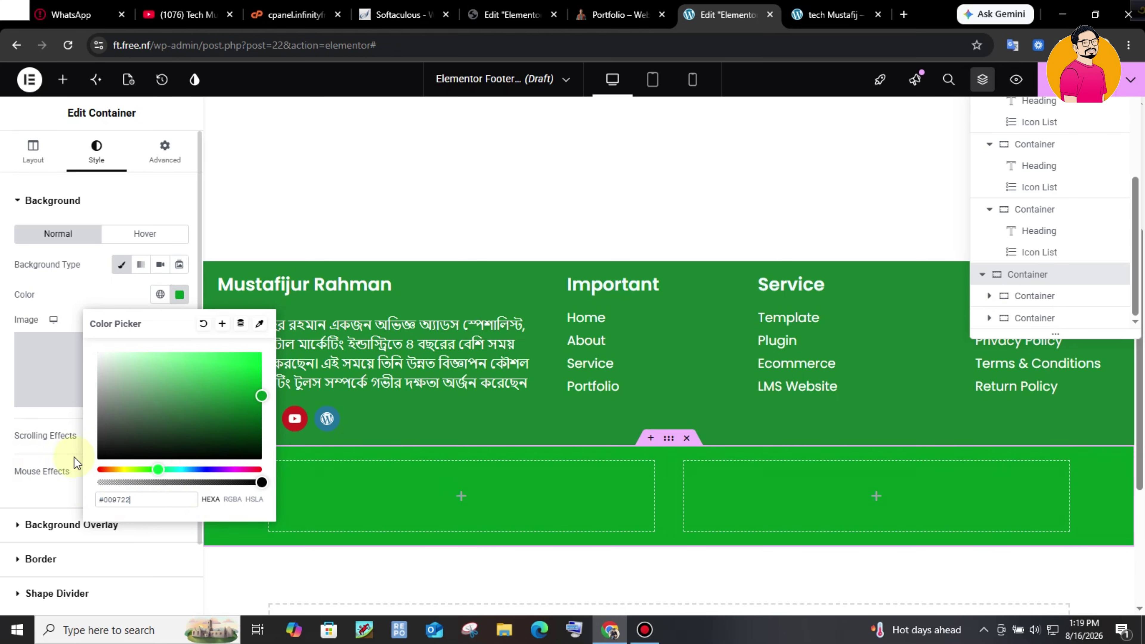
pyautogui.click(651, 196)
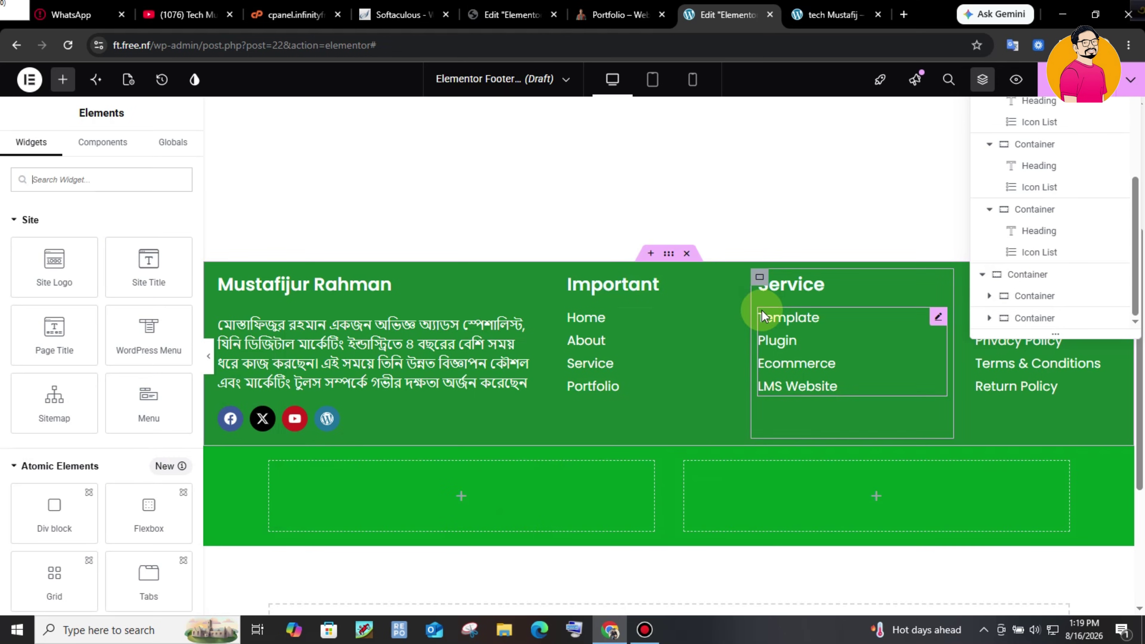
# - Select the design credit text and make its colour light grey
pyautogui.click(663, 234)
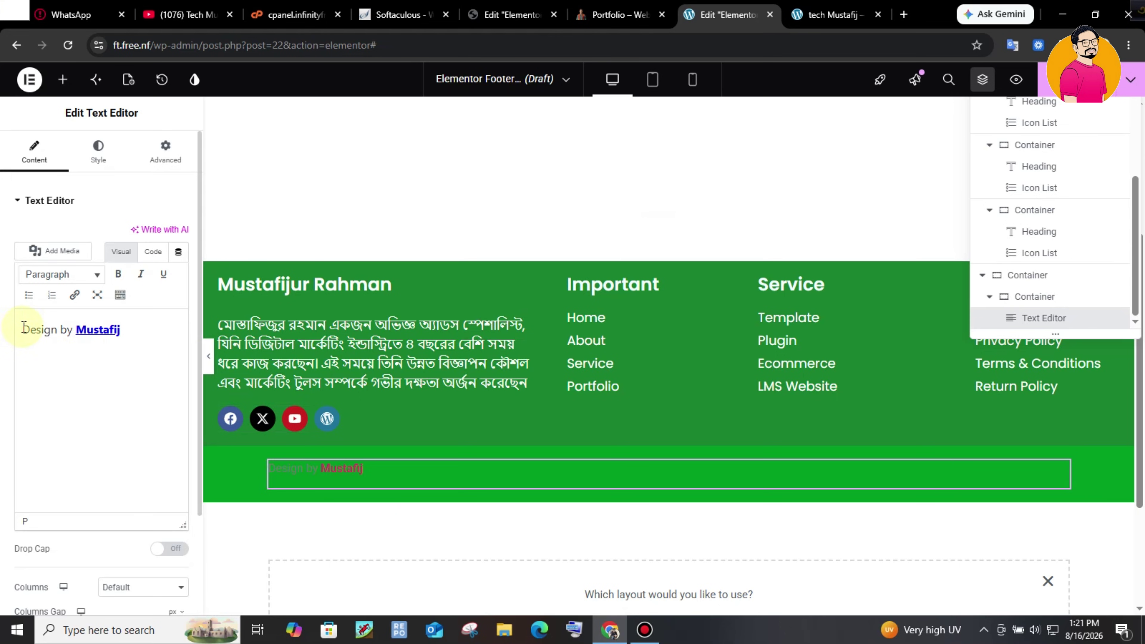
pyautogui.click(109, 330)
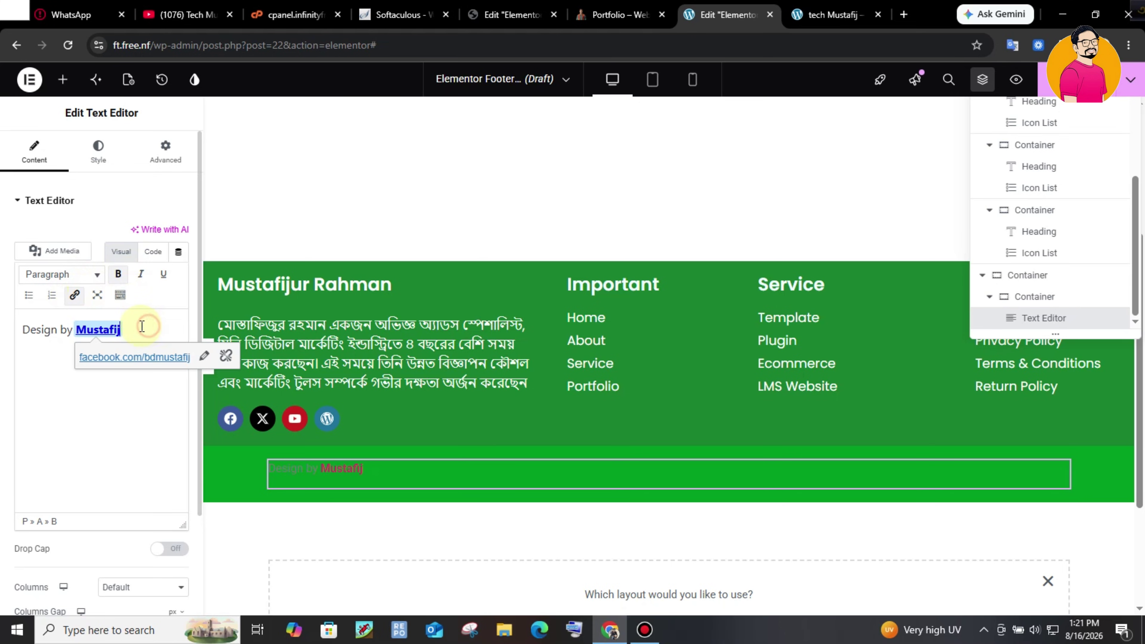
pyautogui.moveTo(49, 328); pyautogui.dragTo(23, 329)
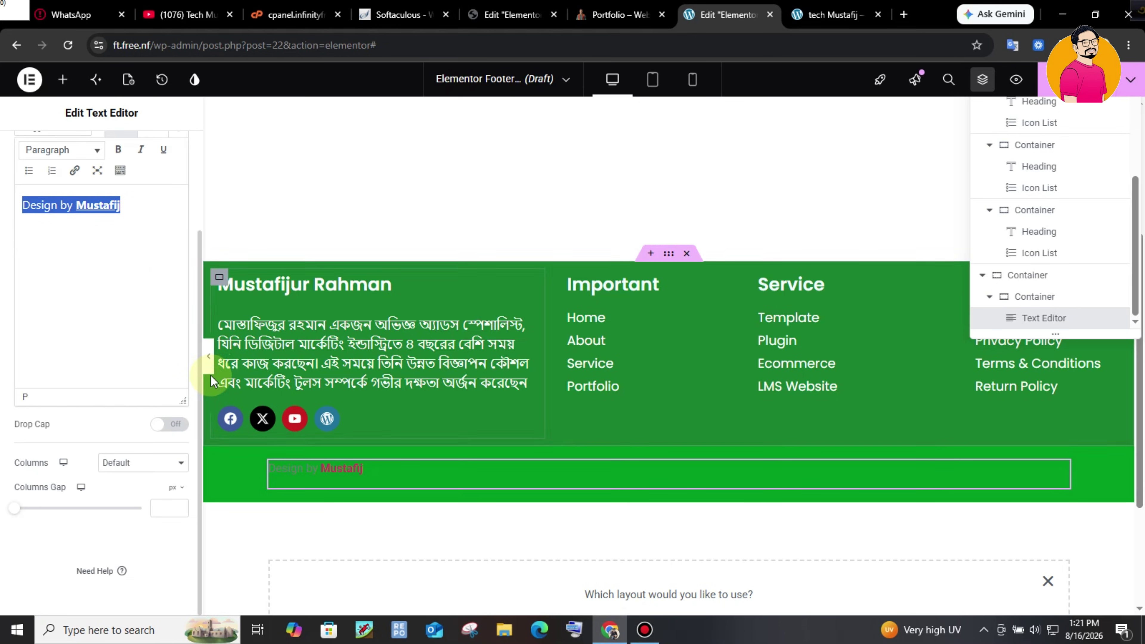
pyautogui.click(197, 380)
pyautogui.scroll(3, 136, 271)
pyautogui.click(99, 151)
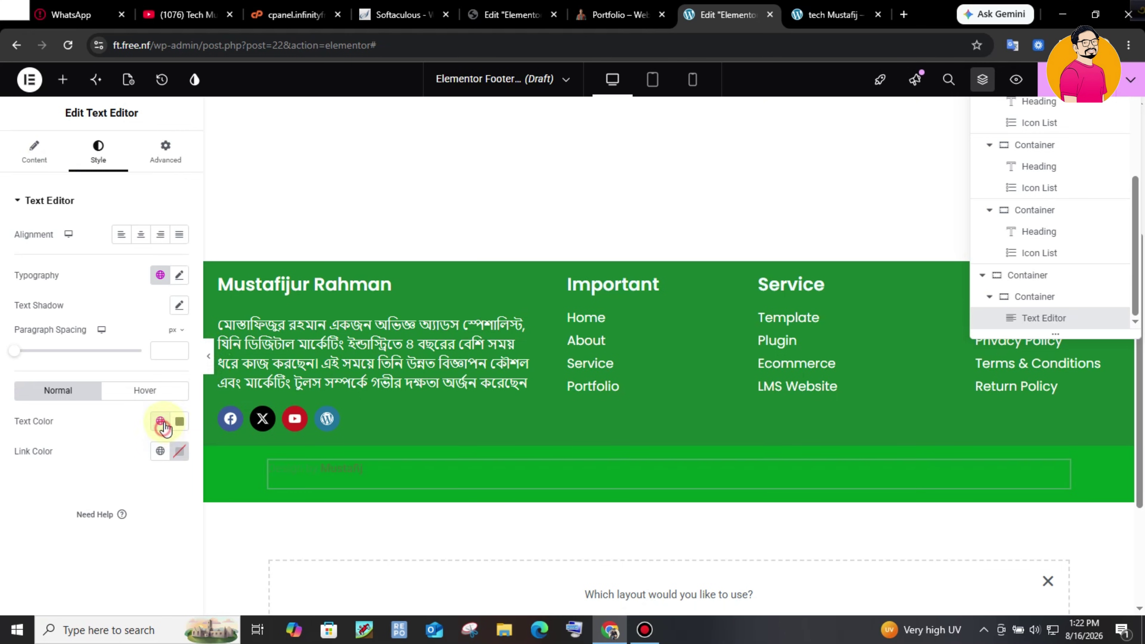
pyautogui.click(180, 421)
pyautogui.click(95, 250)
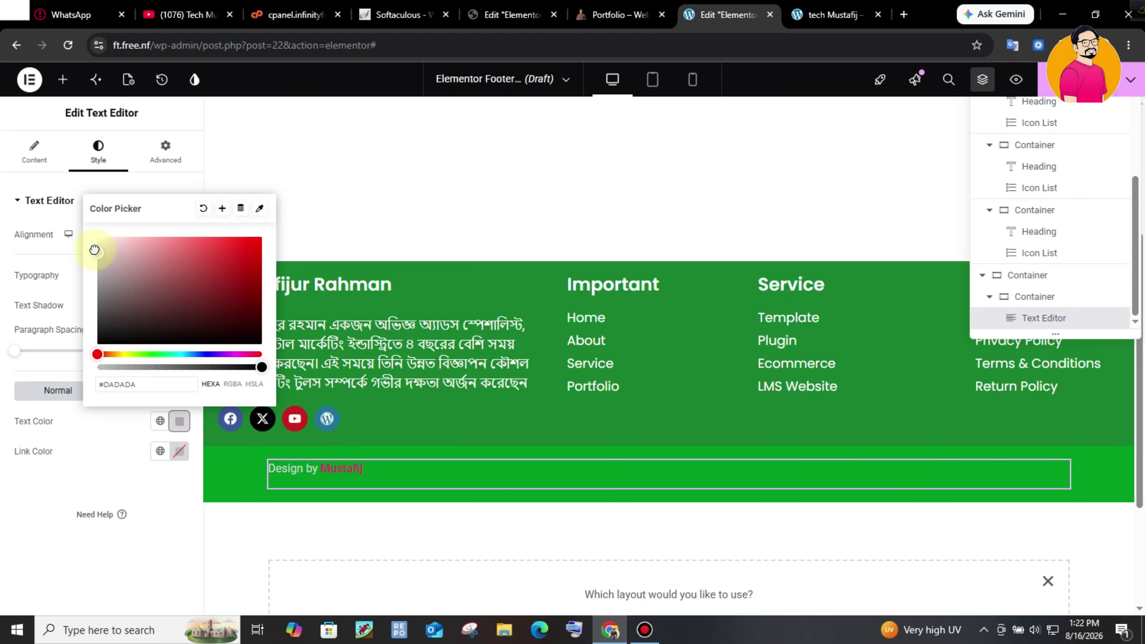
pyautogui.click(178, 525)
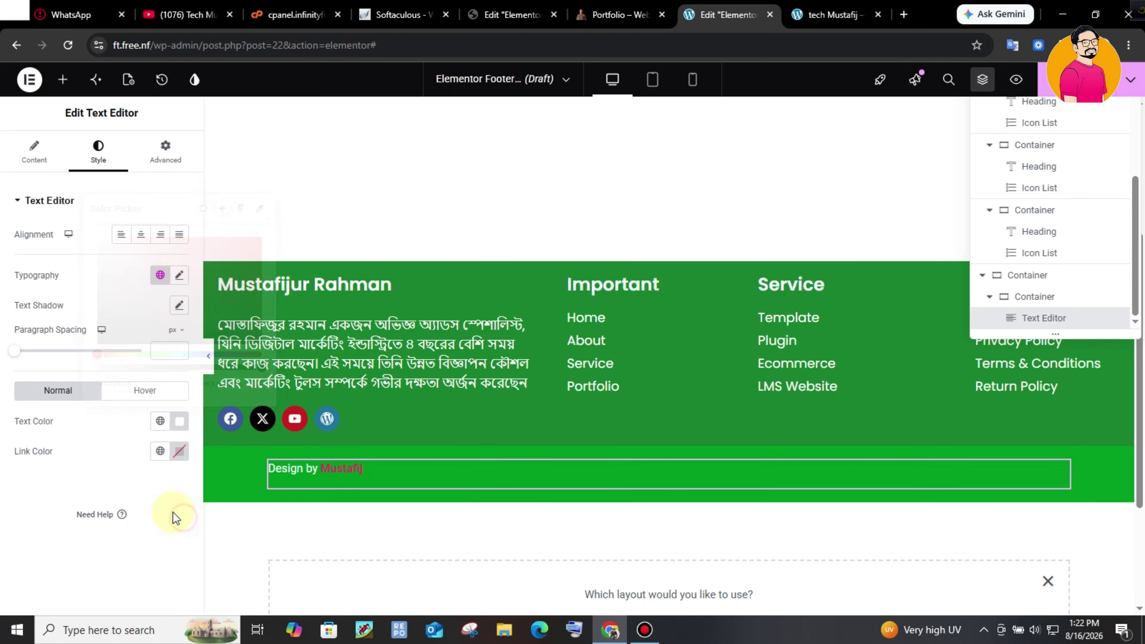
# - Set the credit's typography to Poppins with a 12 line height
pyautogui.click(179, 274)
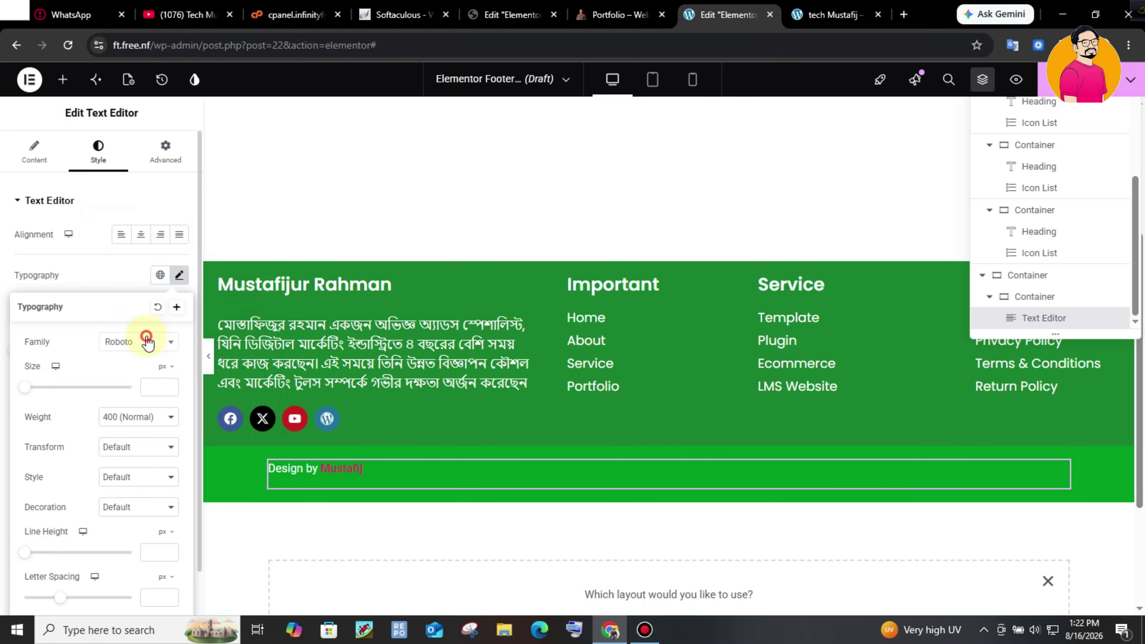
pyautogui.click(147, 341)
pyautogui.write('pop')
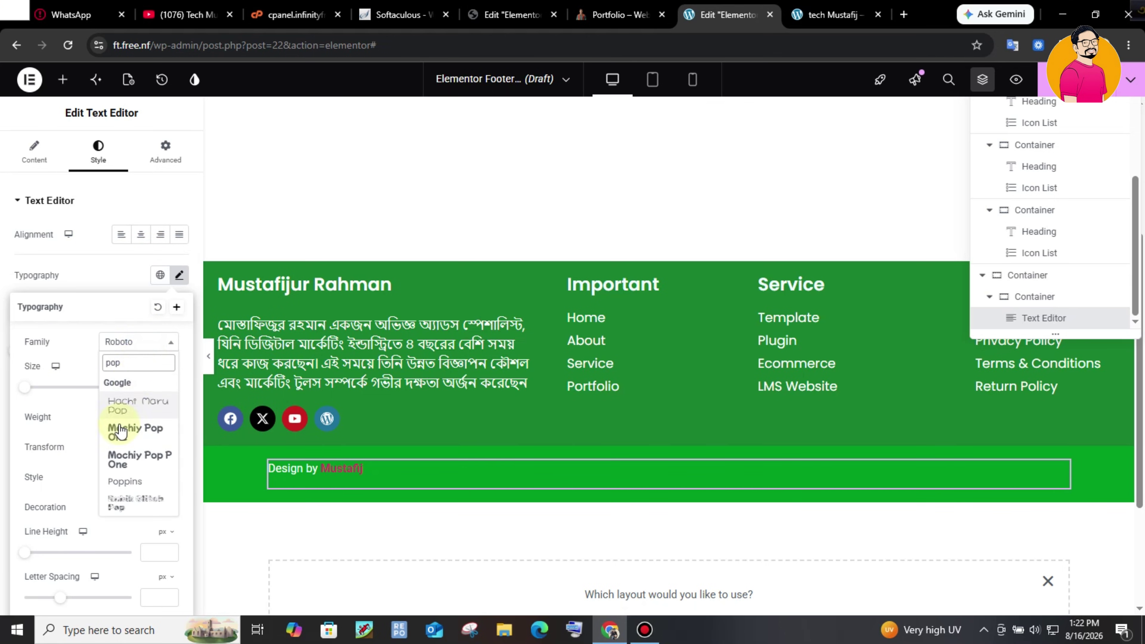
pyautogui.click(123, 482)
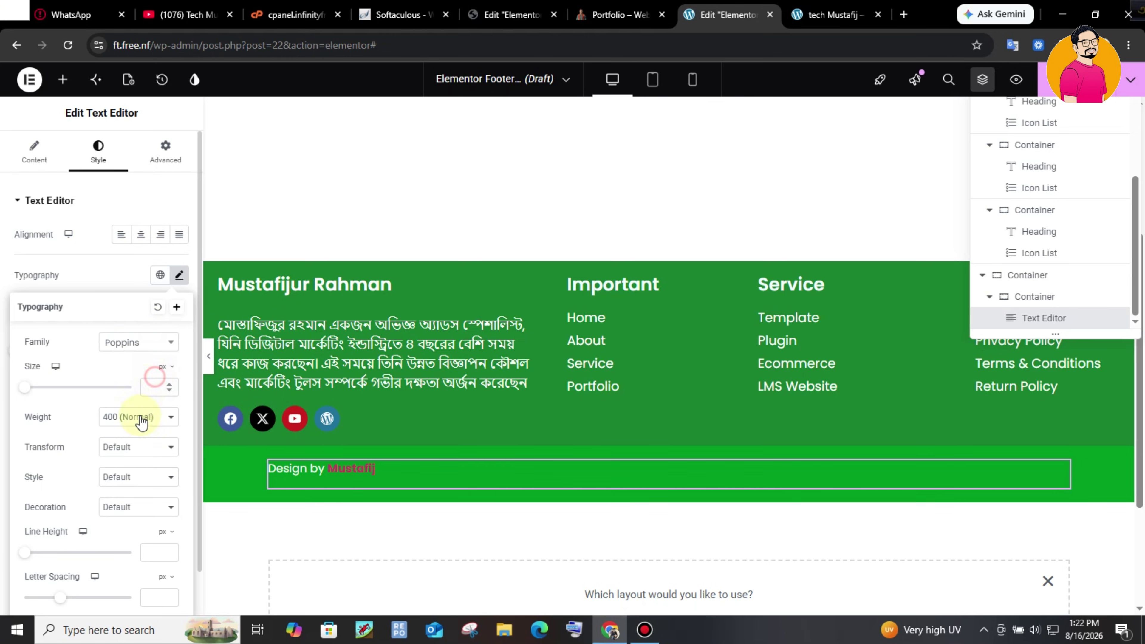
pyautogui.click(161, 550)
pyautogui.write('12')
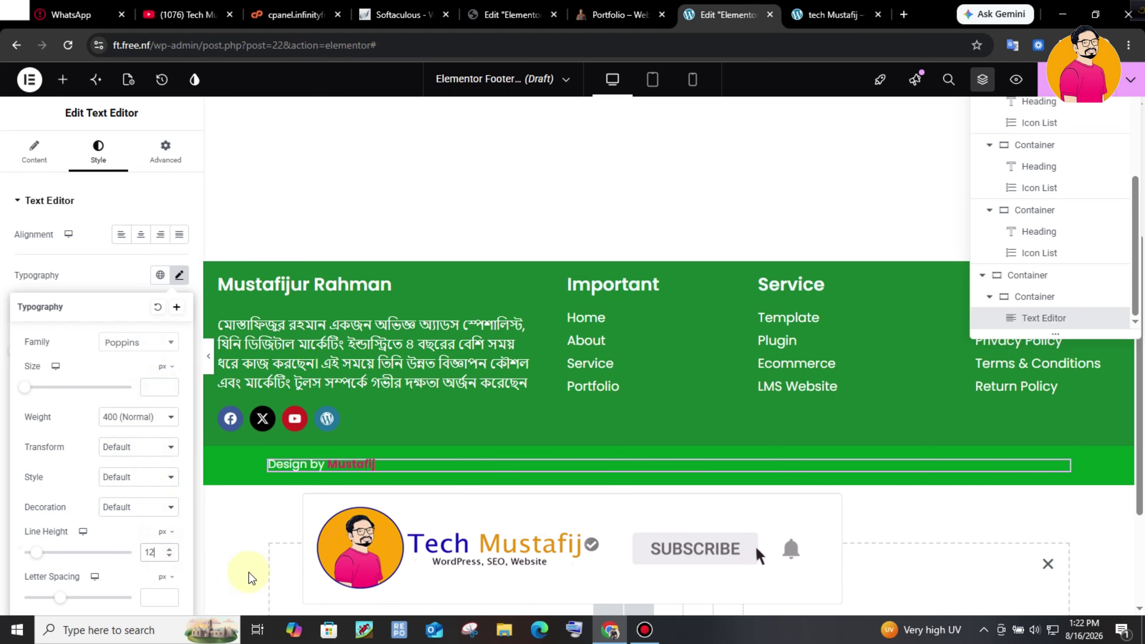
pyautogui.click(245, 574)
# - Duplicate the credit text for a copyright line, arrange both in a row, and add a publish condition
pyautogui.rightClick(1044, 318)
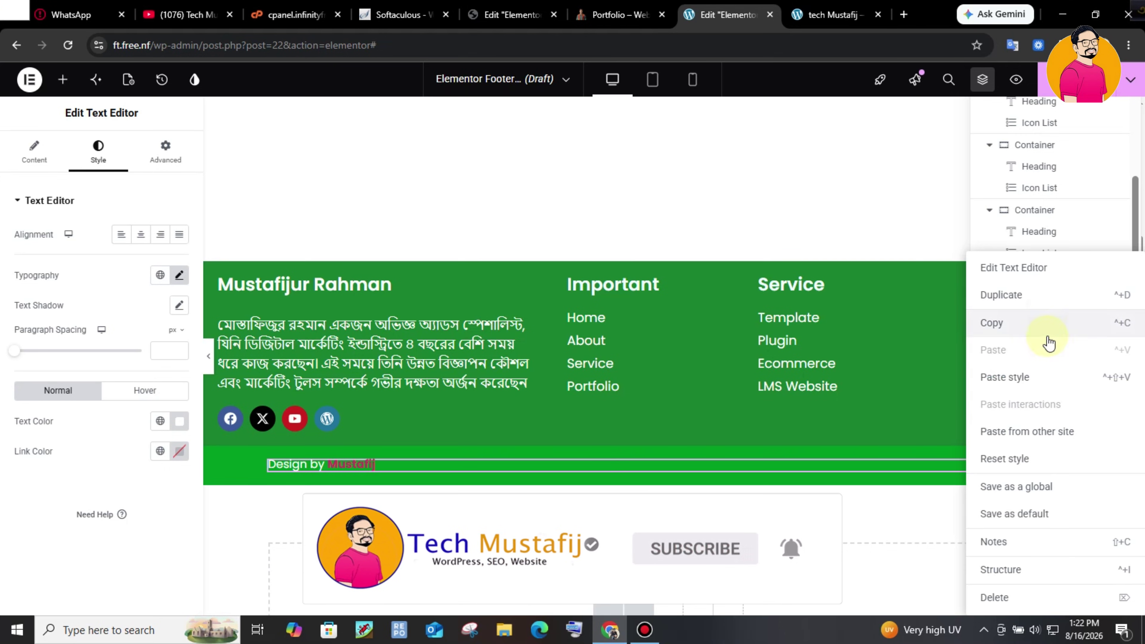
pyautogui.click(1039, 300)
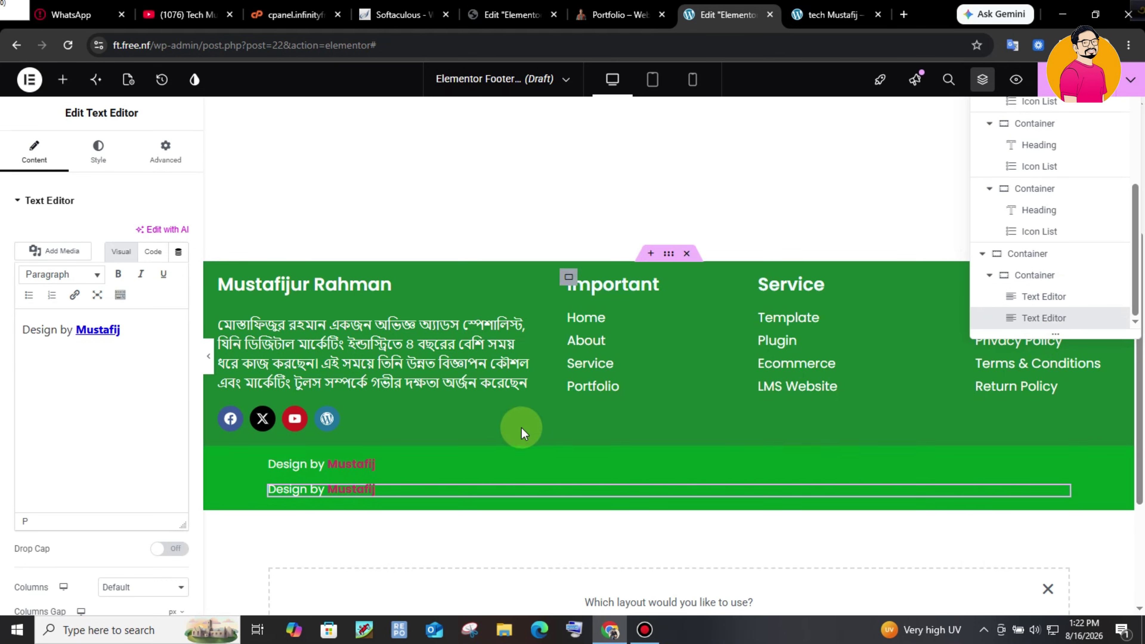
pyautogui.click(1057, 275)
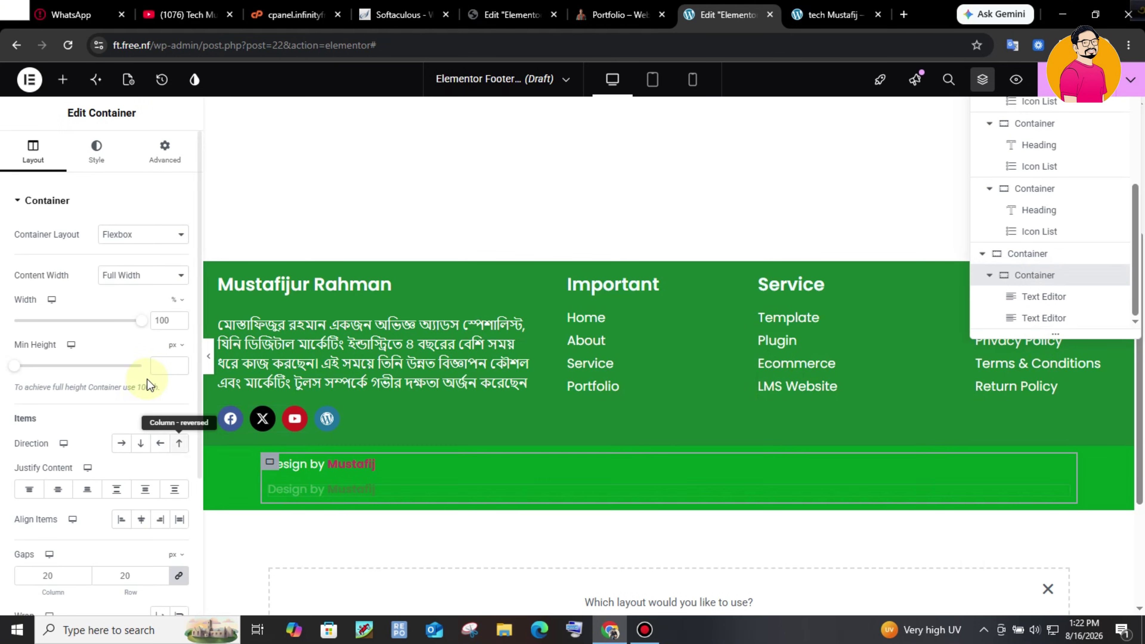
pyautogui.click(122, 443)
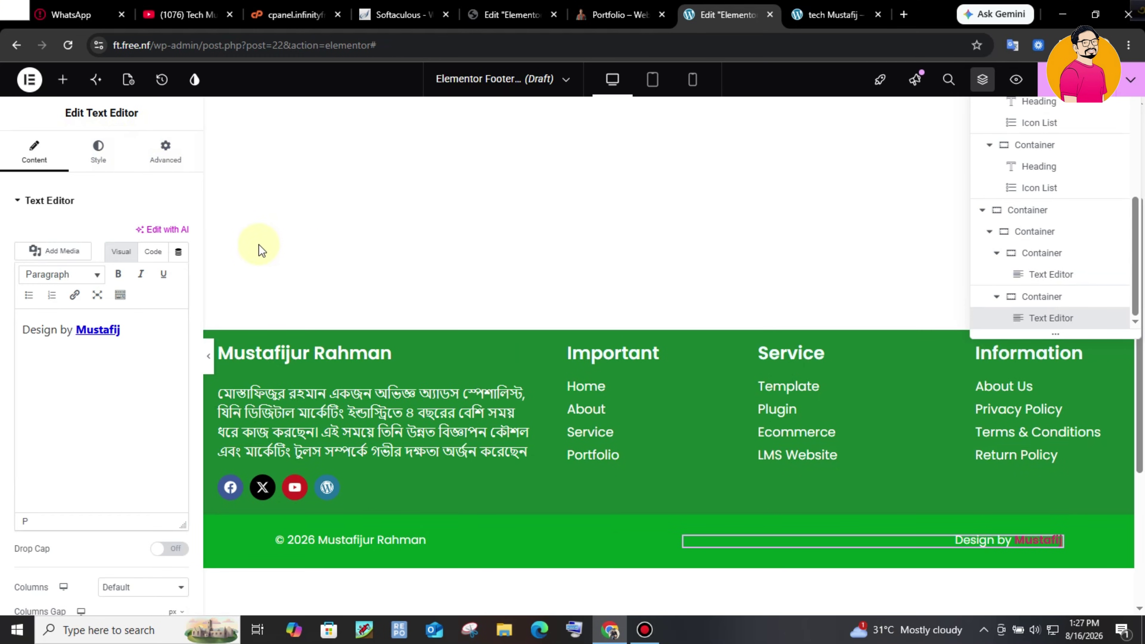
pyautogui.click(1085, 101)
pyautogui.click(554, 399)
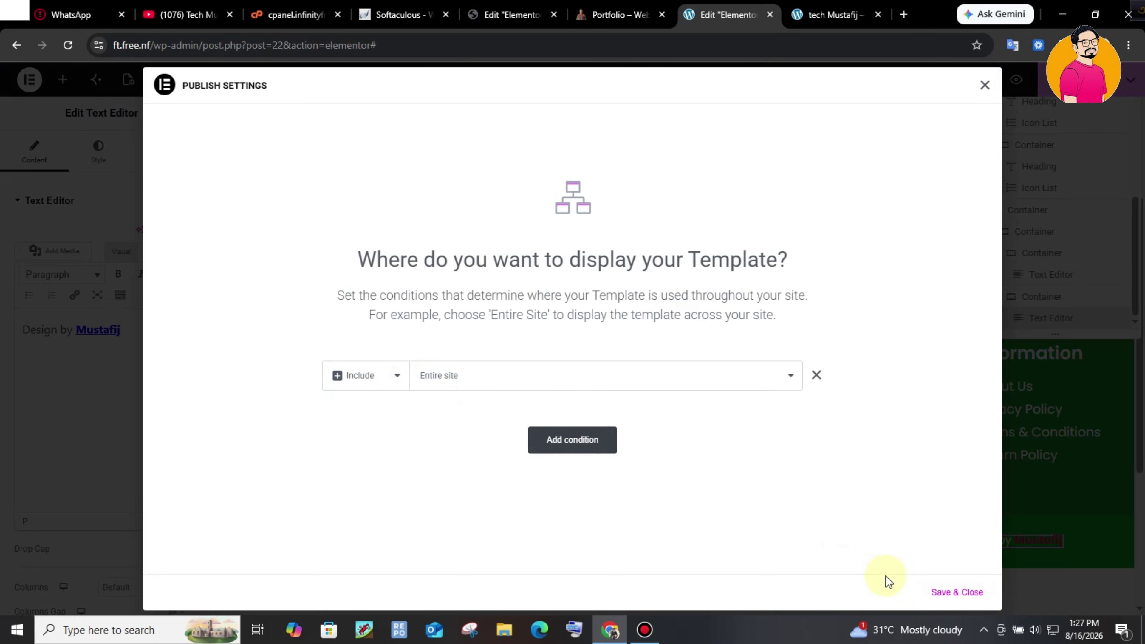
# - Save the Include – Entire site condition to publish the footer
pyautogui.click(964, 601)
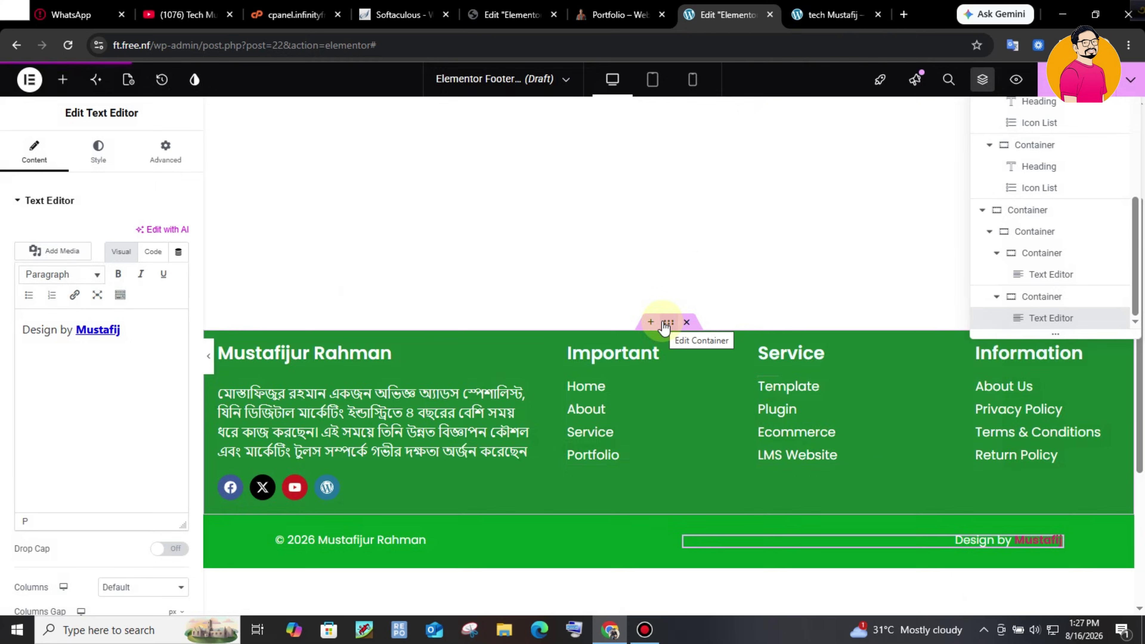
# - Reload the live site and check the new footer in a narrowed responsive view
pyautogui.hotkey('ctrl', 'Tab')
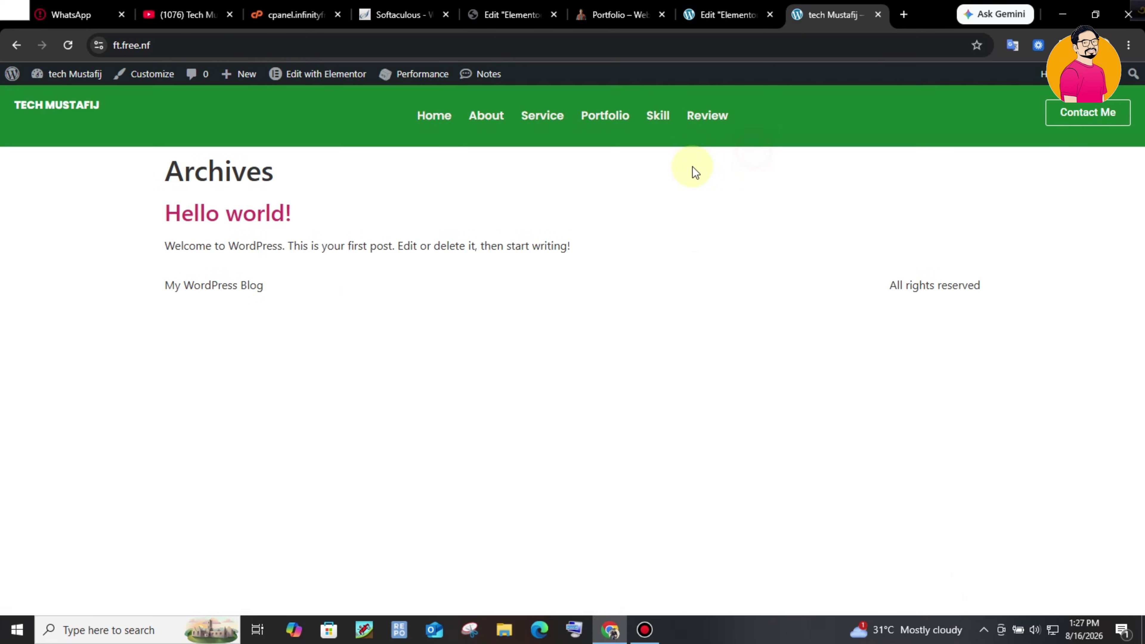
pyautogui.click(68, 44)
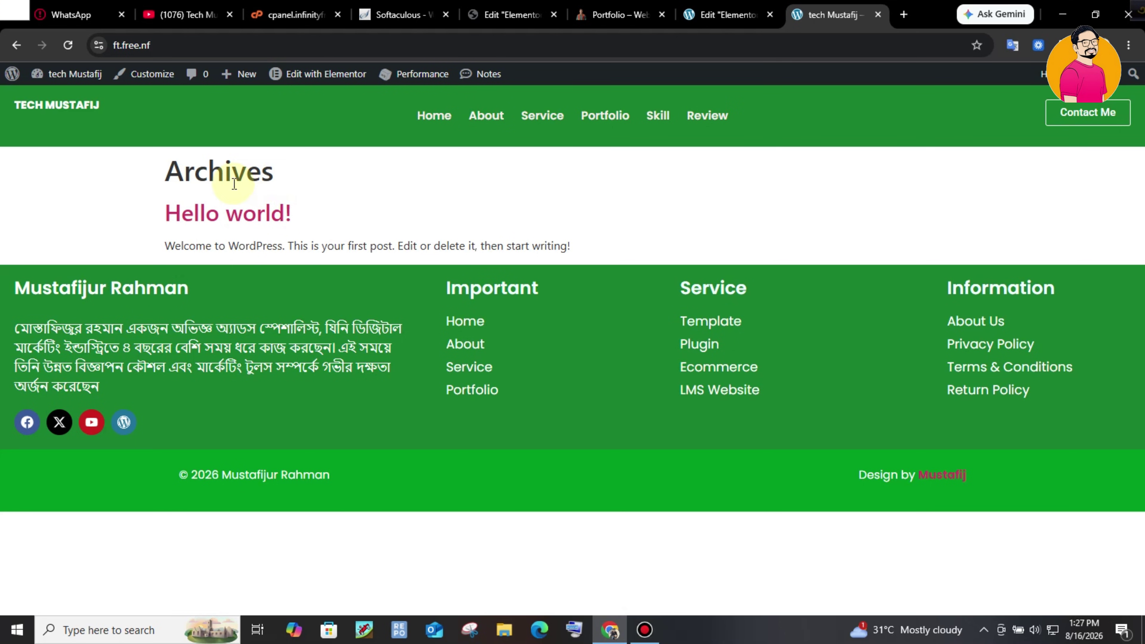
pyautogui.moveTo(156, 181); pyautogui.dragTo(674, 232)
pyautogui.click(670, 226)
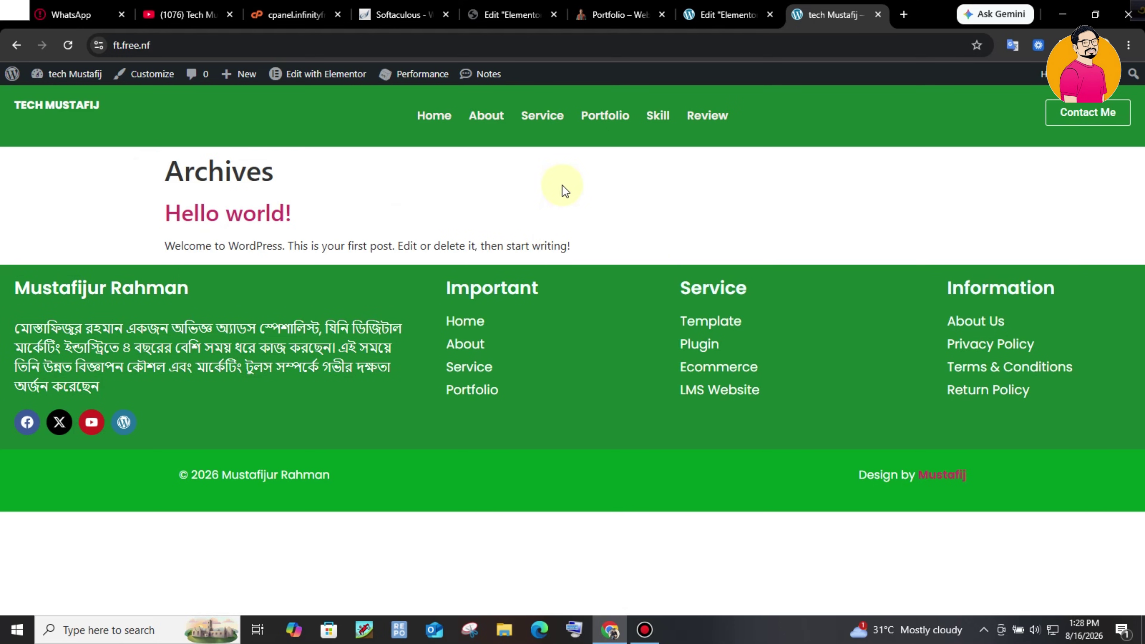
pyautogui.rightClick(699, 239)
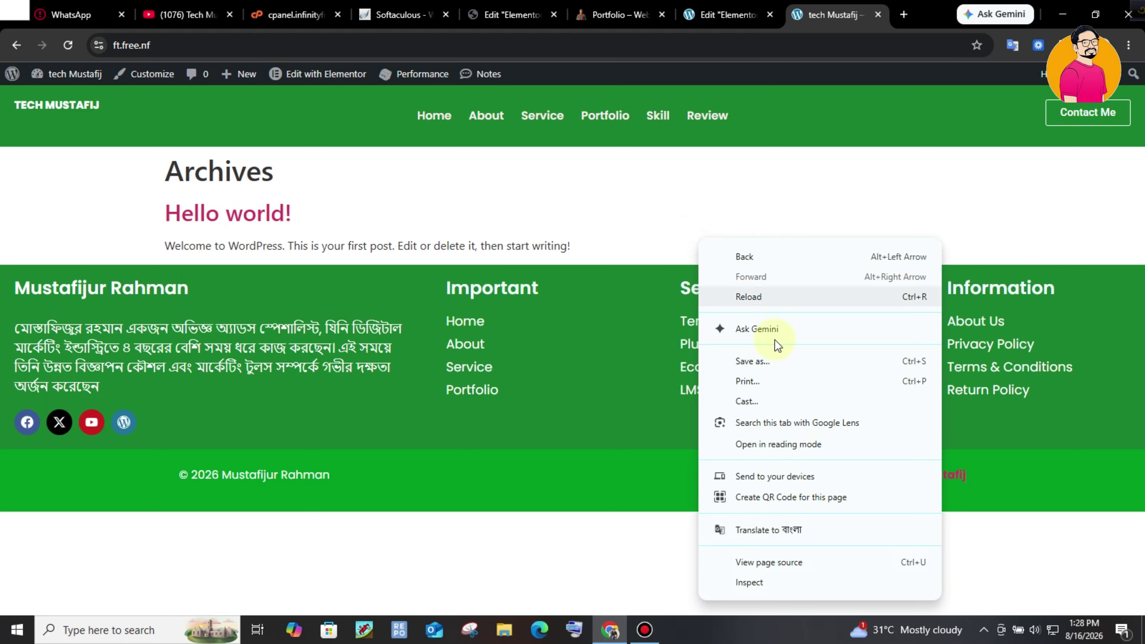
pyautogui.click(773, 579)
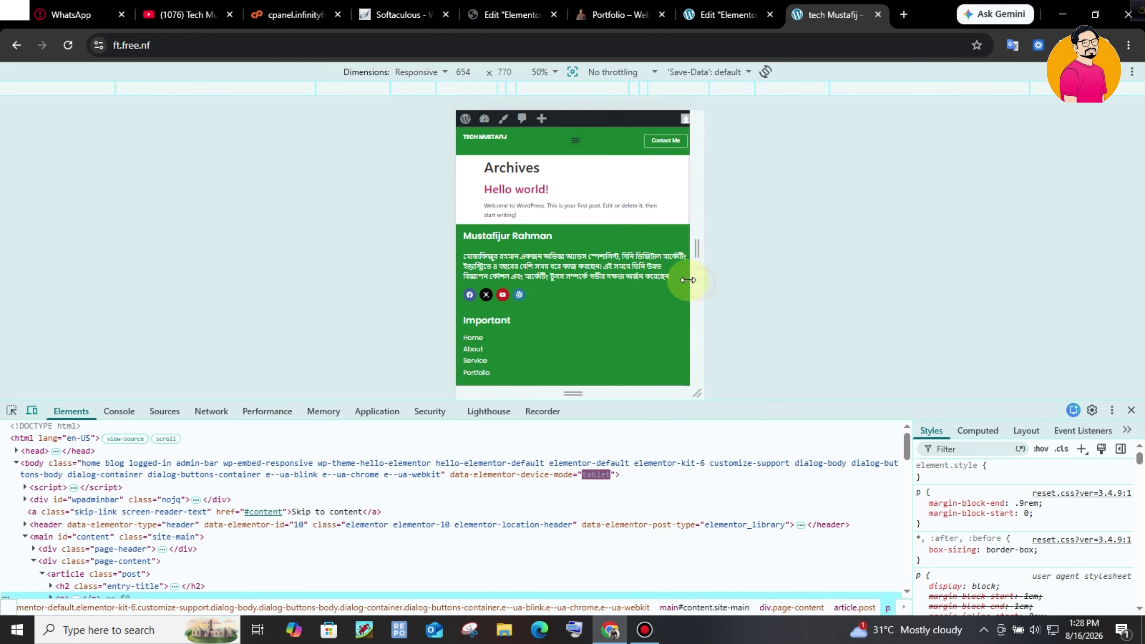
pyautogui.moveTo(685, 276); pyautogui.dragTo(748, 279)
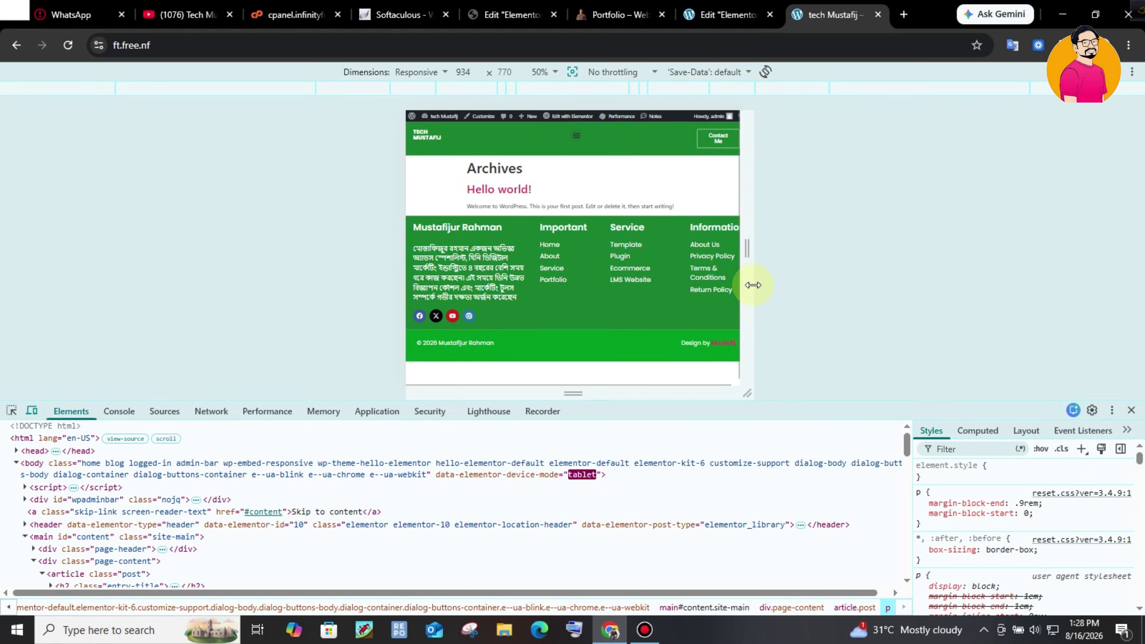
# - Return to the reference portfolio and scroll back up to its hero section
pyautogui.hotkey('ctrl', 'shift', 'Tab')
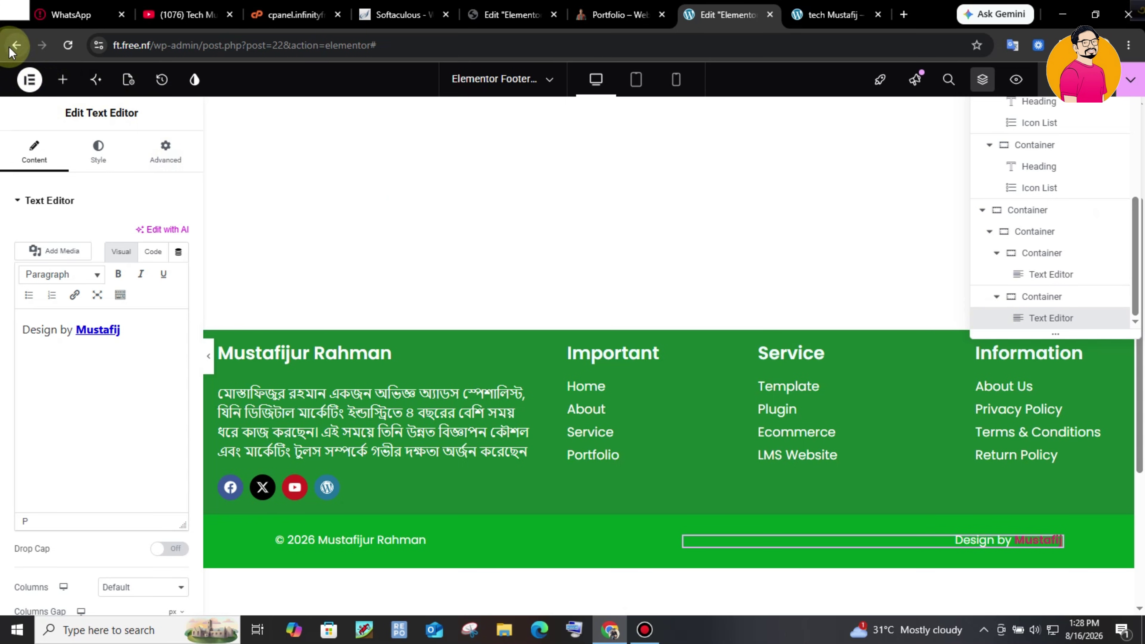
pyautogui.click(618, 14)
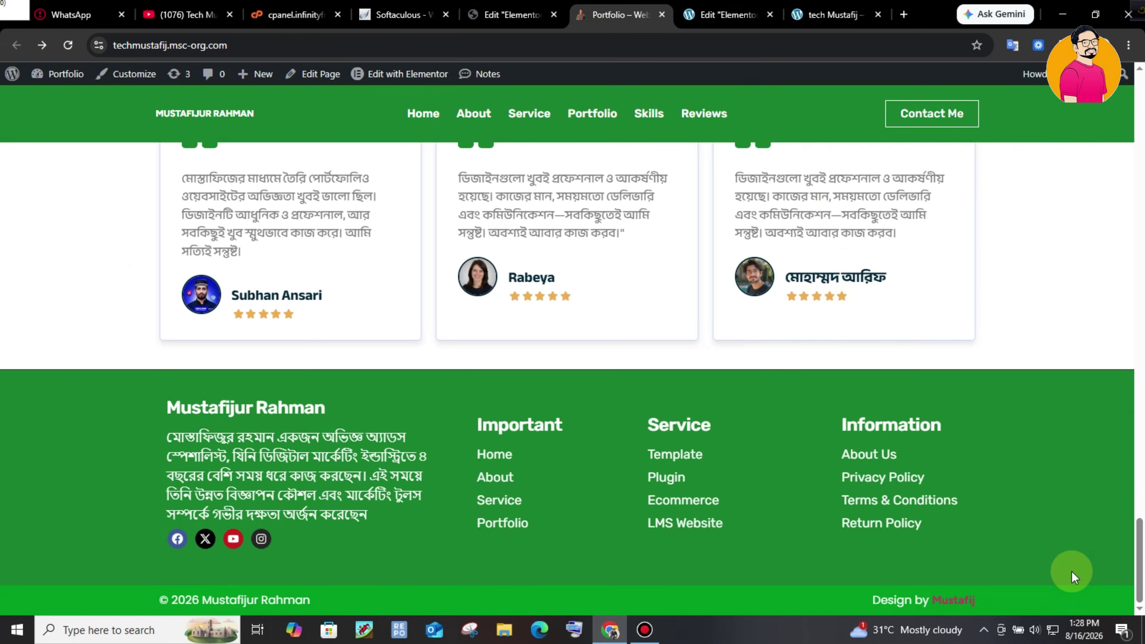
pyautogui.moveTo(1141, 559); pyautogui.dragTo(1143, 124)
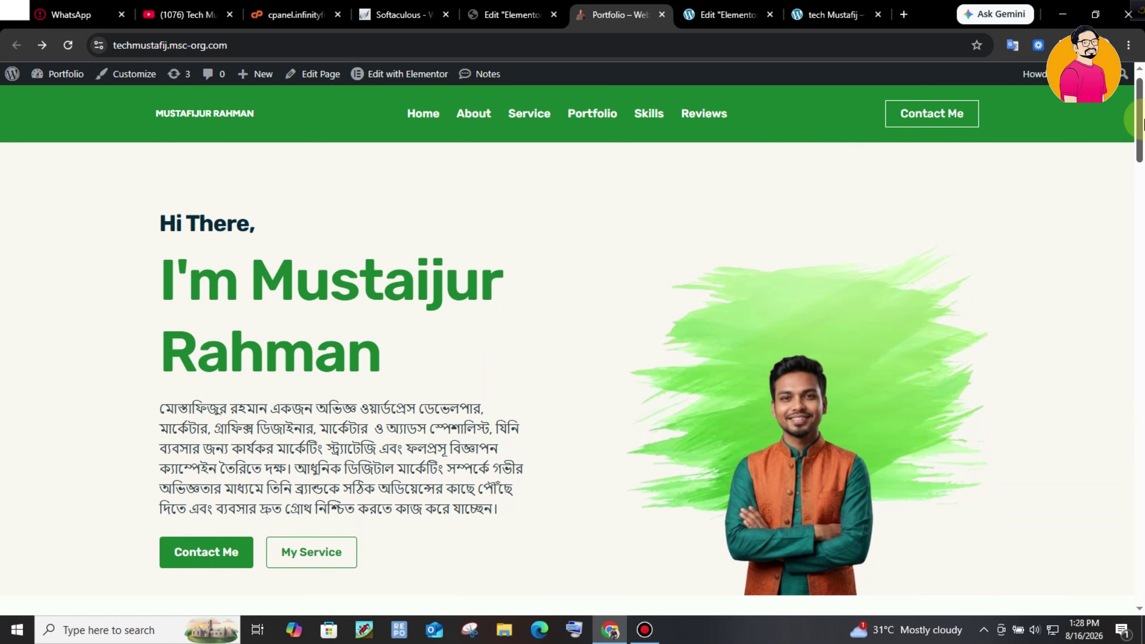
pyautogui.moveTo(1143, 124); pyautogui.dragTo(1143, 178)
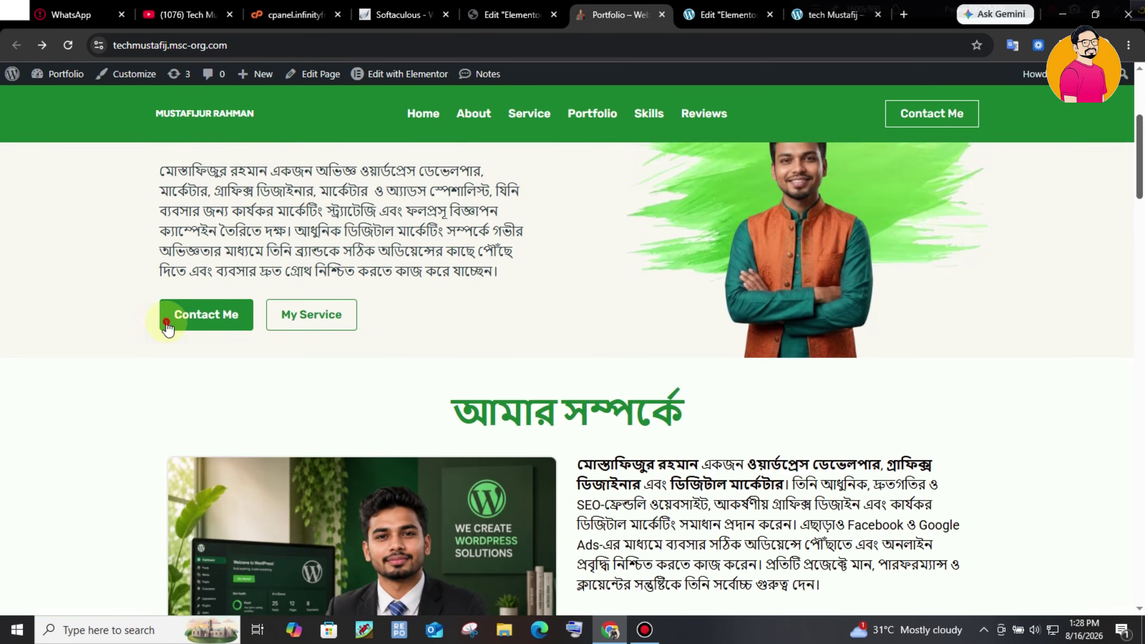
pyautogui.hotkey('ctrl', 'Tab')
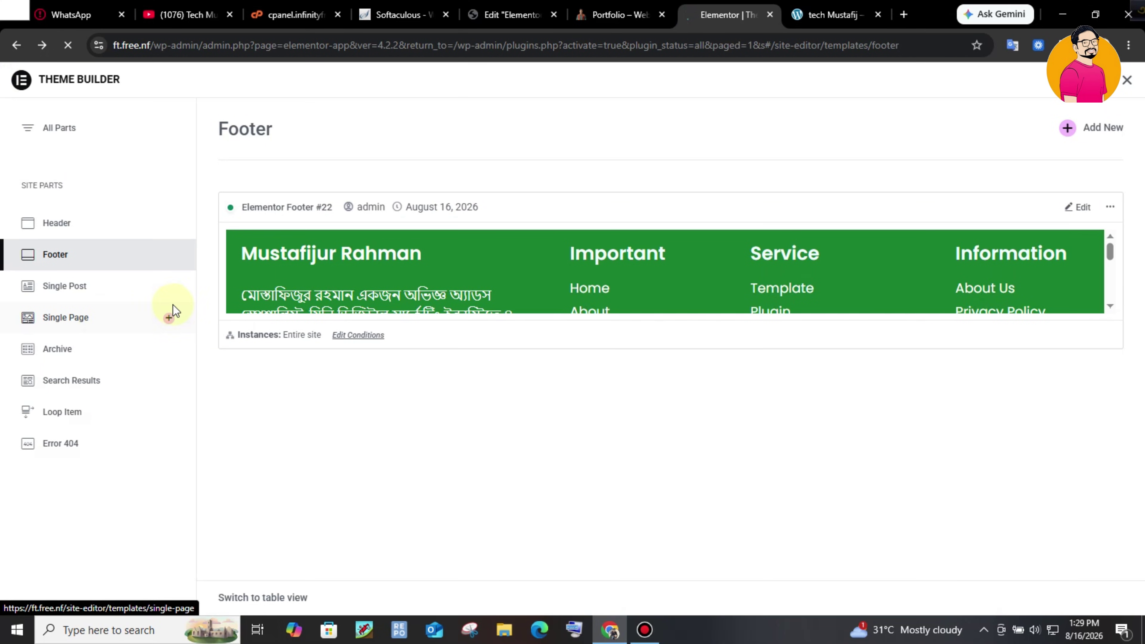
pyautogui.click(408, 229)
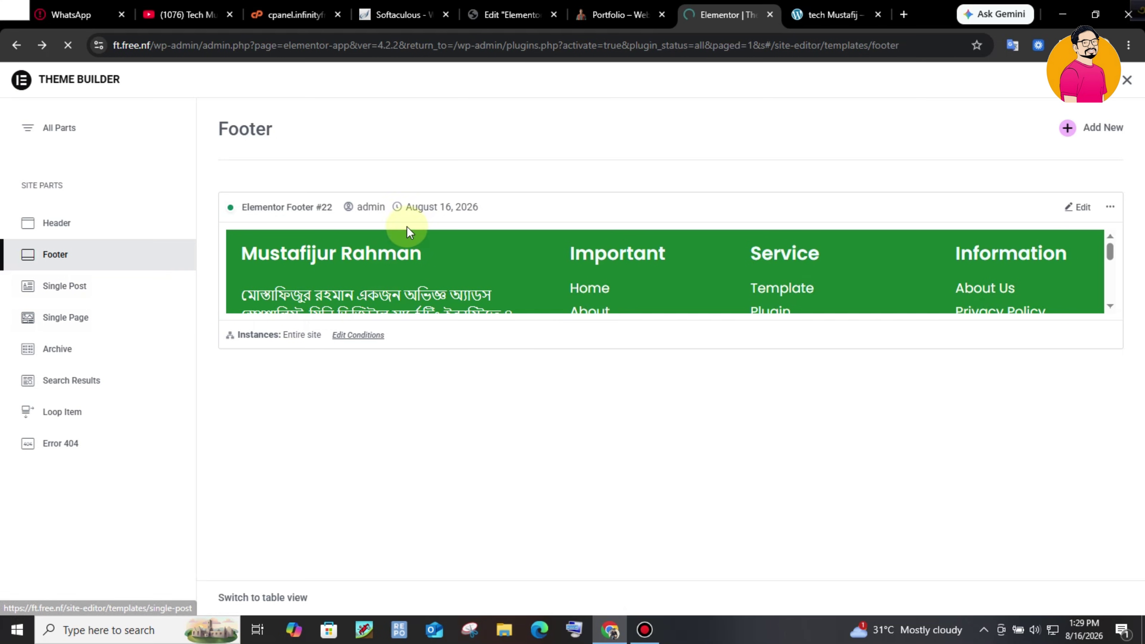
pyautogui.click(617, 14)
pyautogui.moveTo(1143, 119); pyautogui.dragTo(1142, 61)
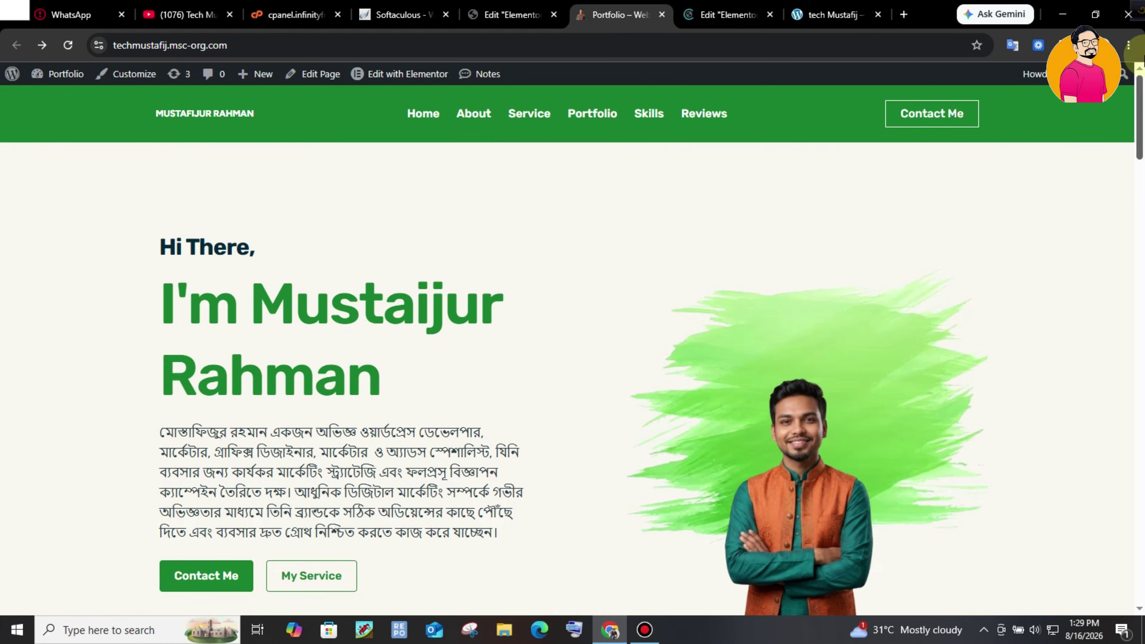
# - Create and publish a page titled 'Home page', then launch Edit with Elementor
pyautogui.click(702, 13)
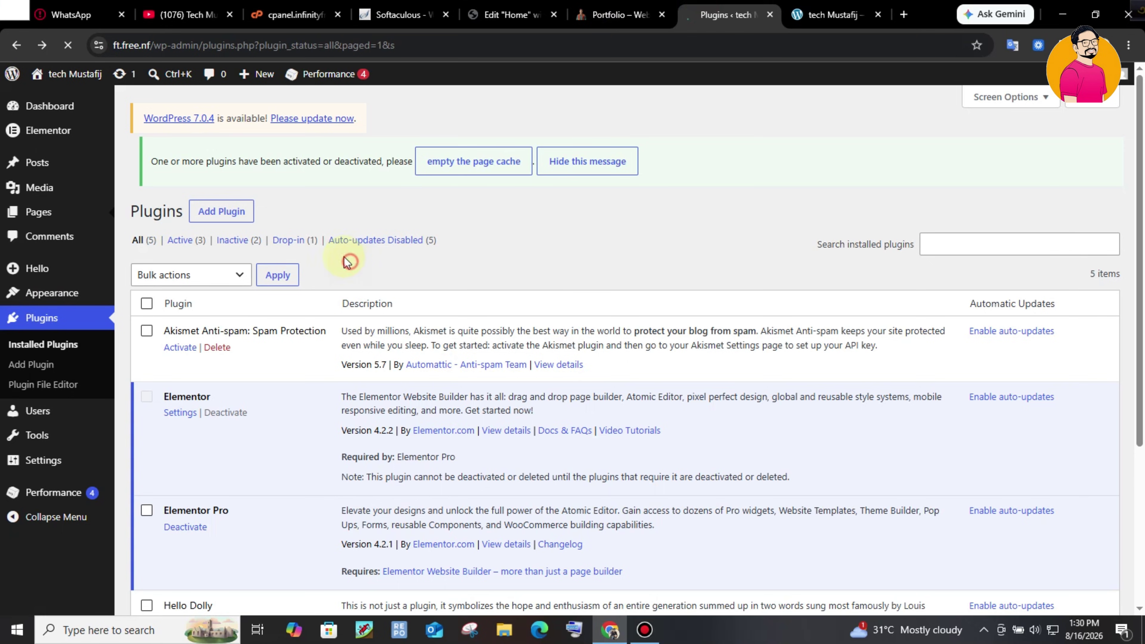
pyautogui.moveTo(91, 226)
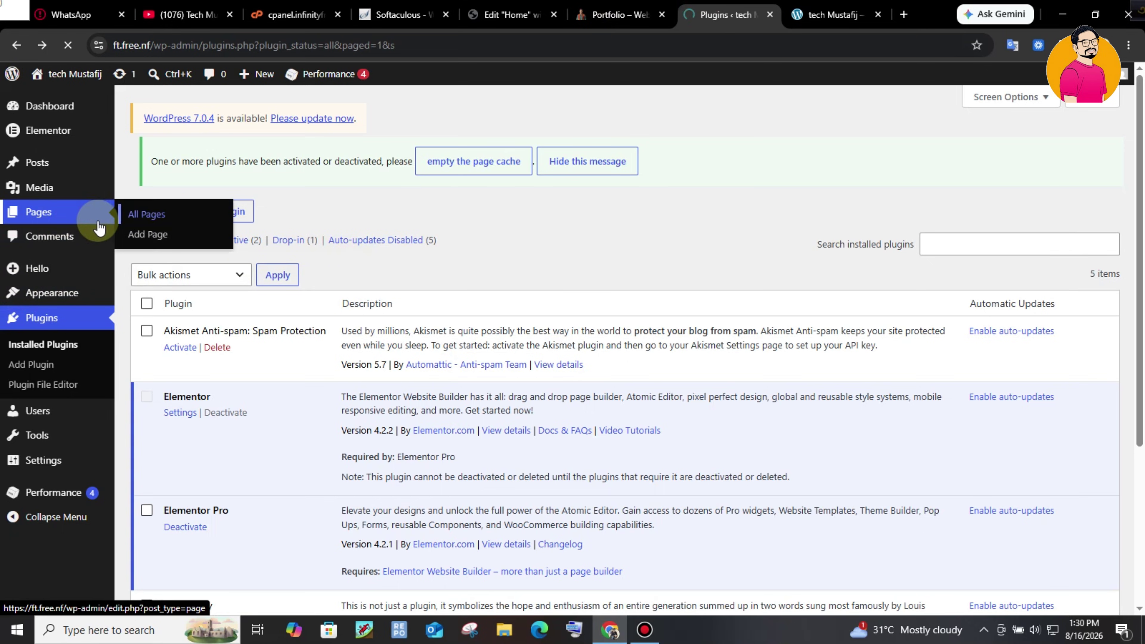
pyautogui.click(160, 214)
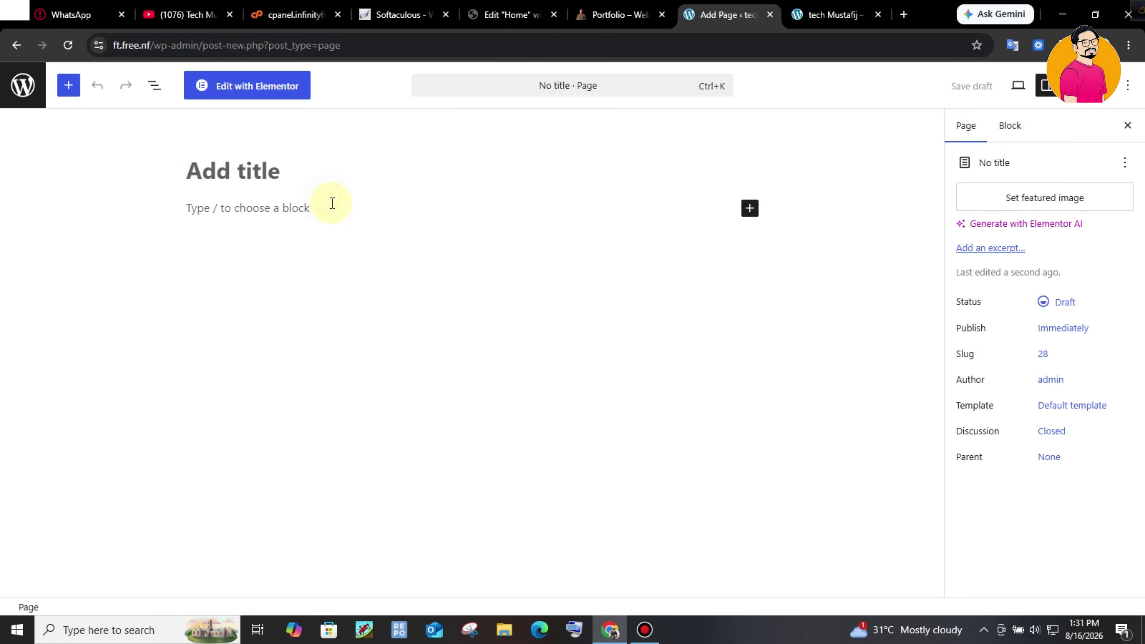
pyautogui.write('Home page')
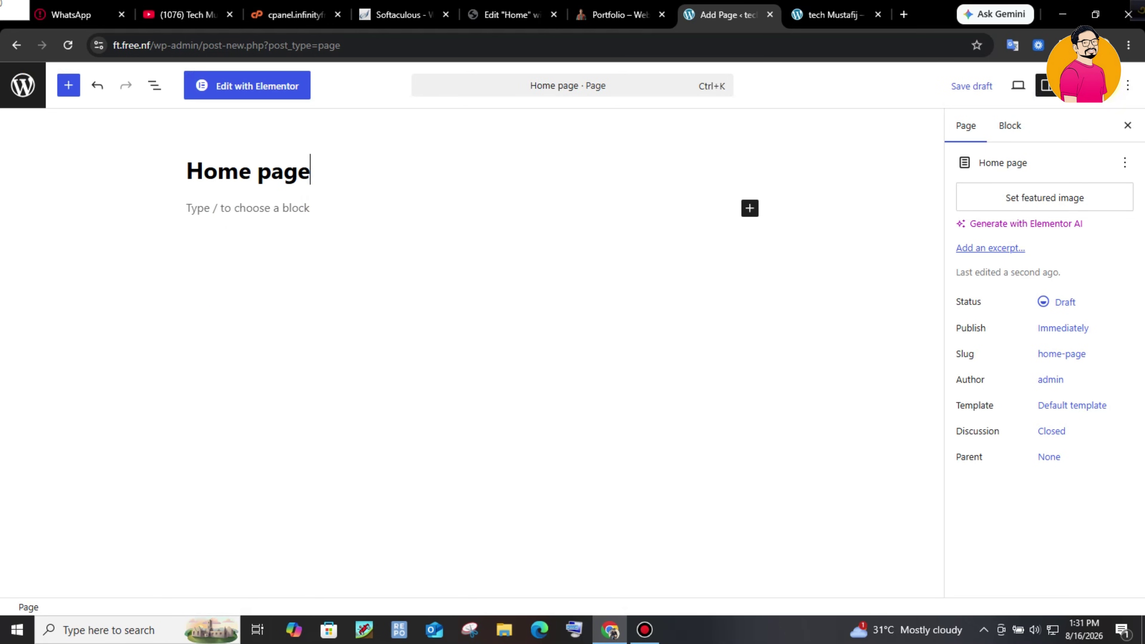
pyautogui.click(1082, 85)
pyautogui.click(1090, 85)
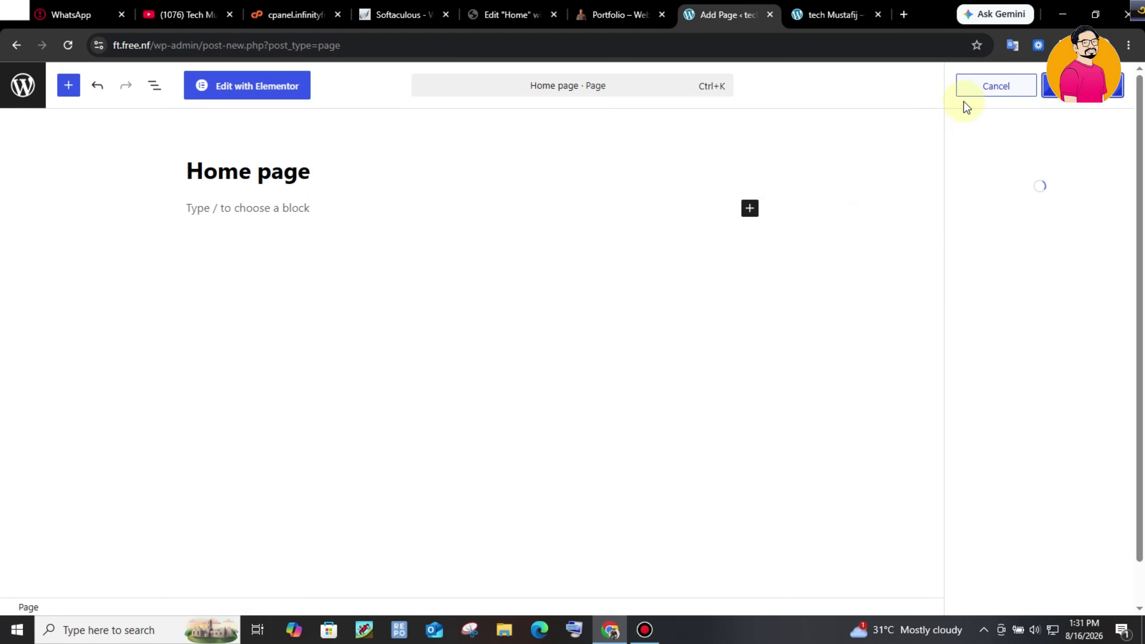
pyautogui.click(262, 87)
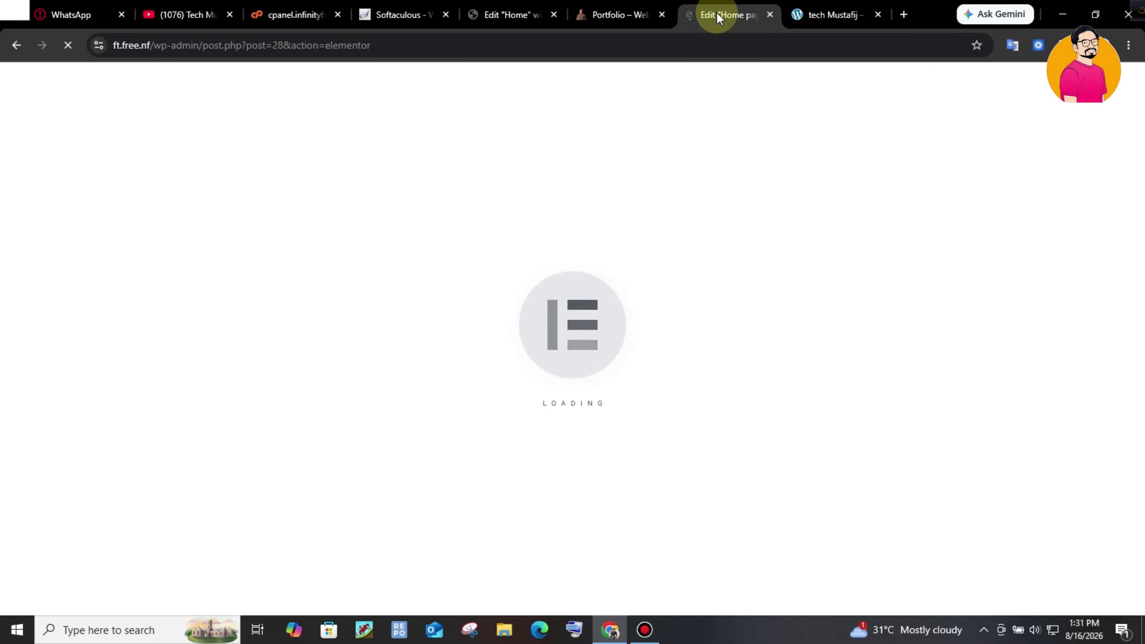
# - Check the live homepage's default archive content, then go to the admin dashboard
pyautogui.click(815, 16)
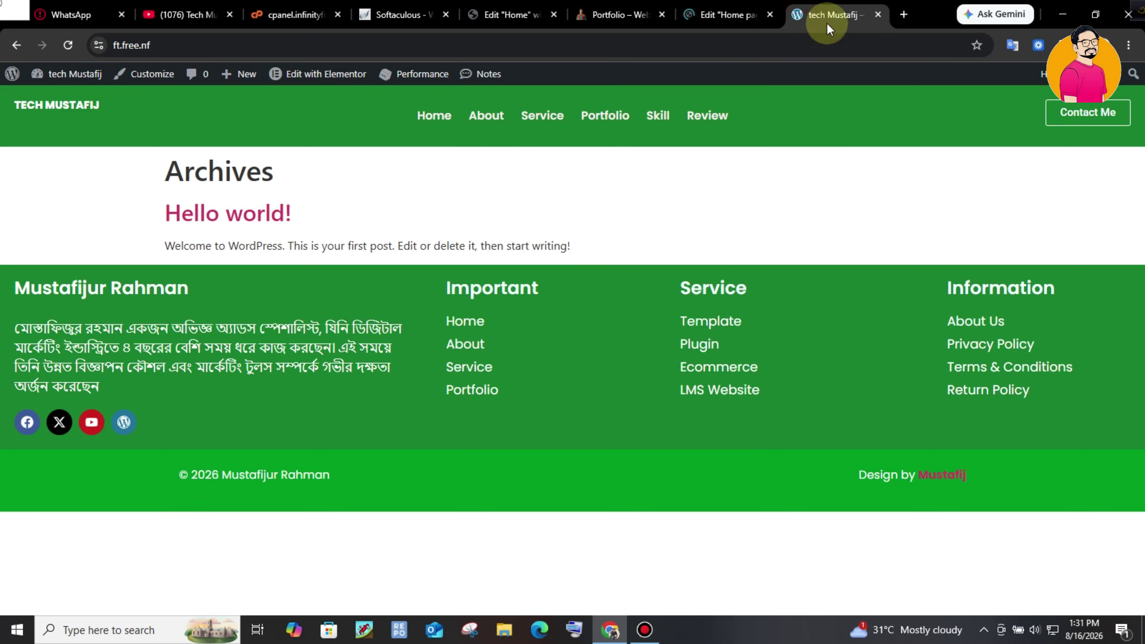
pyautogui.moveTo(138, 183); pyautogui.dragTo(317, 213)
pyautogui.moveTo(98, 87)
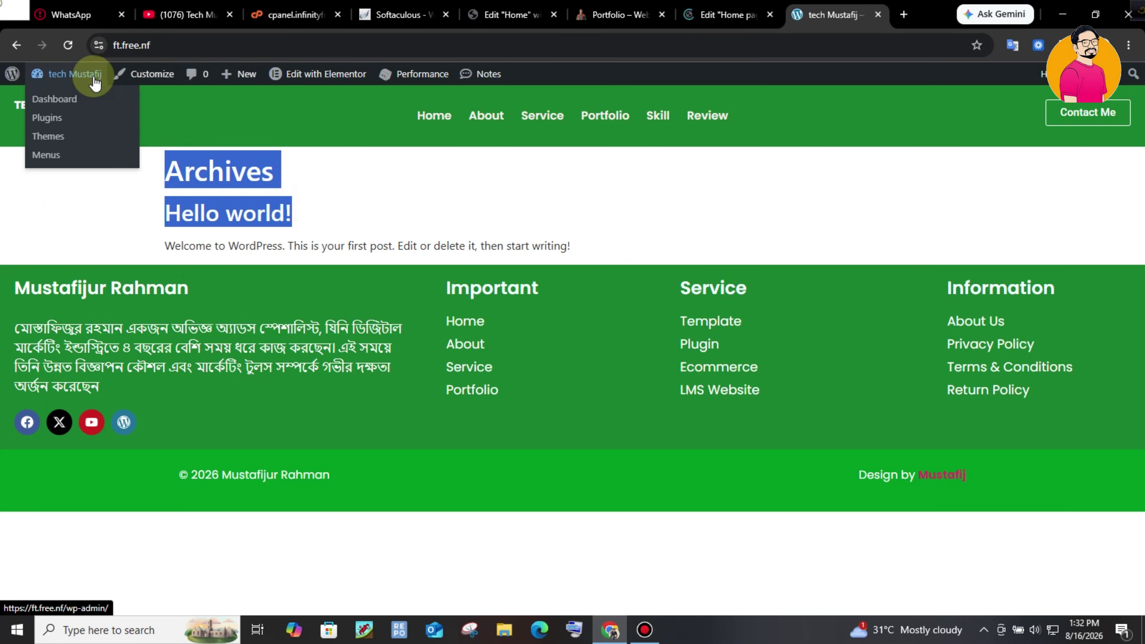
pyautogui.click(51, 95)
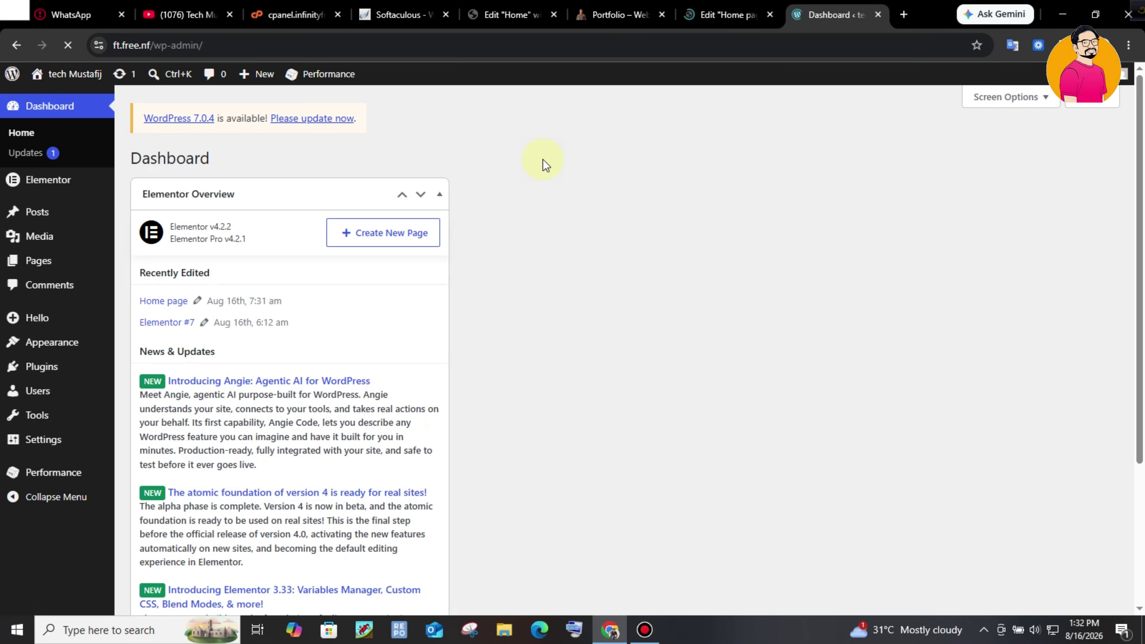
# - Set Reading to a static page with 'Home page' as homepage, save, and visit the site
pyautogui.moveTo(47, 445)
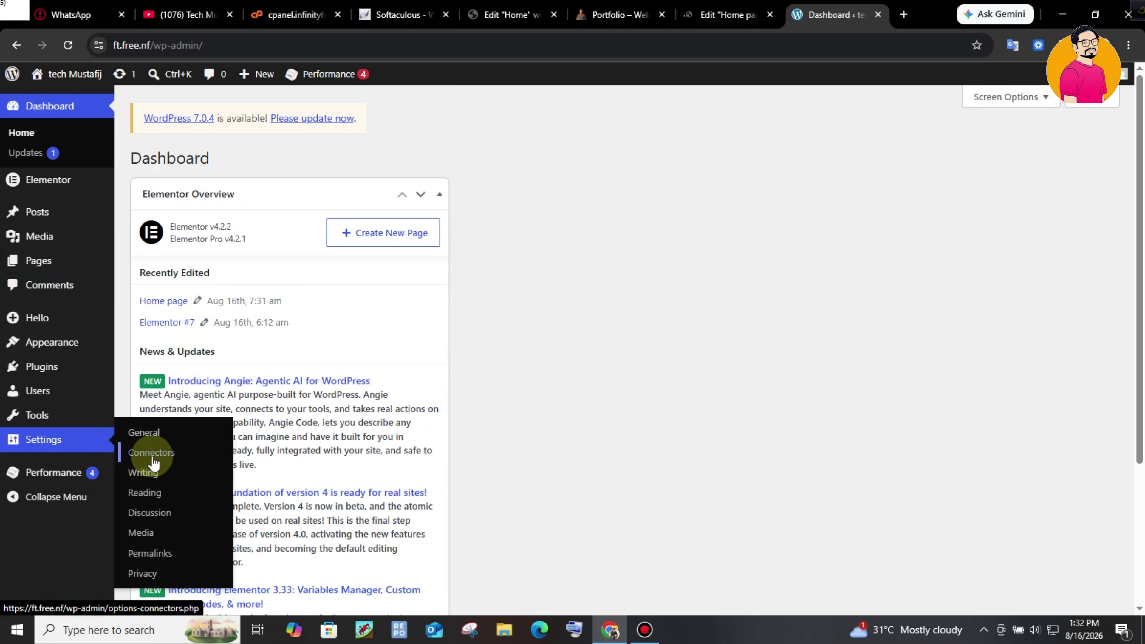
pyautogui.click(187, 480)
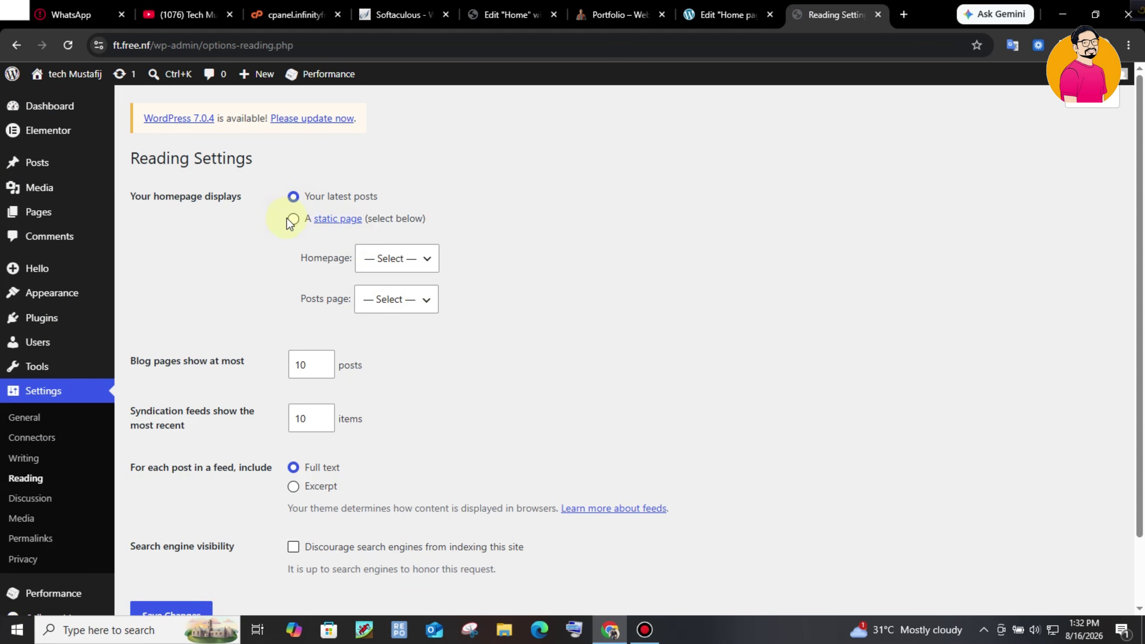
pyautogui.click(293, 219)
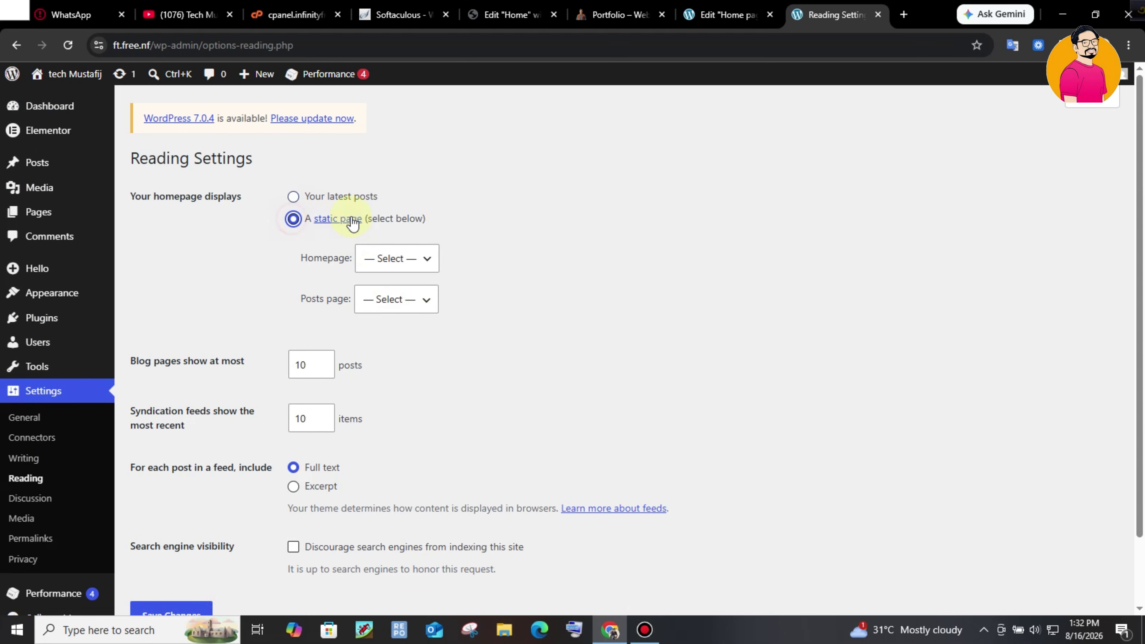
pyautogui.click(394, 267)
pyautogui.click(419, 301)
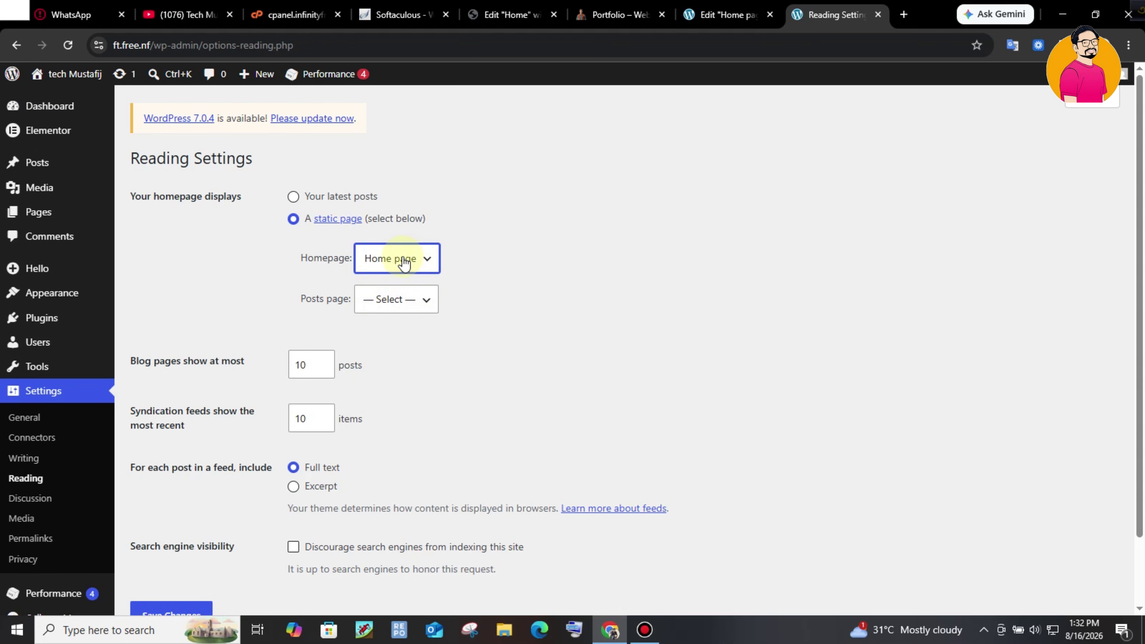
pyautogui.scroll(-2, 802, 271)
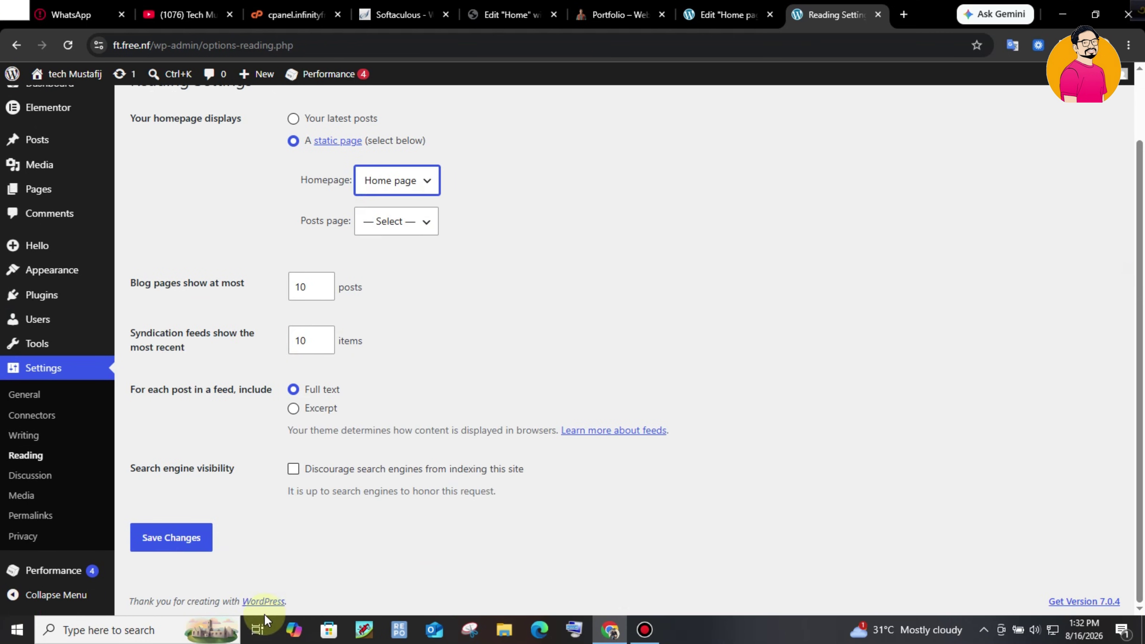
pyautogui.click(171, 538)
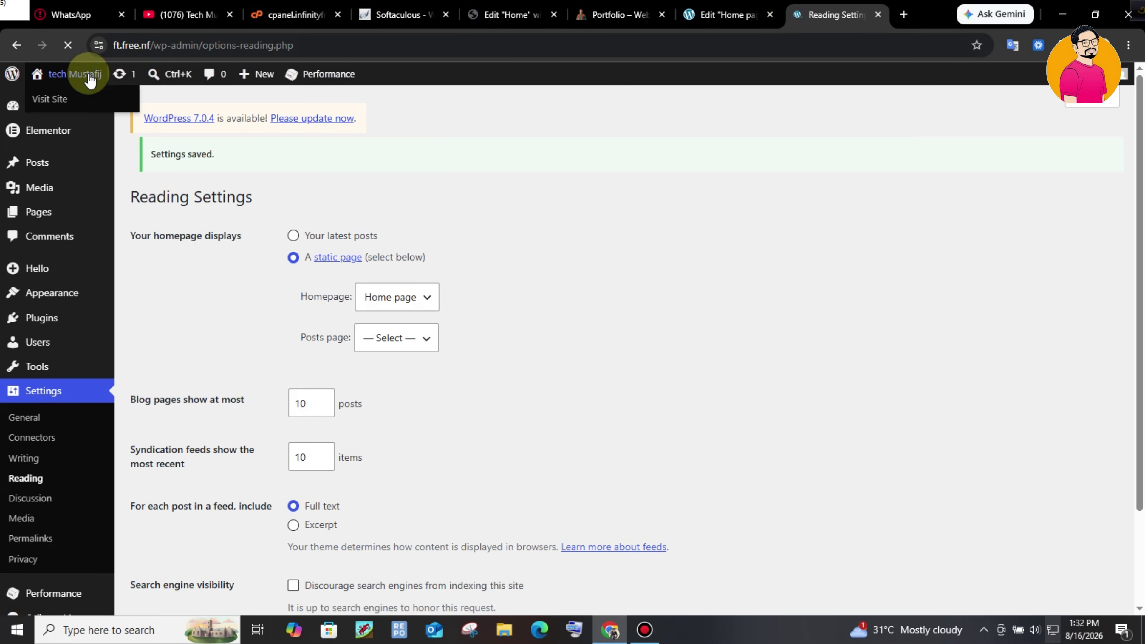
pyautogui.click(73, 76)
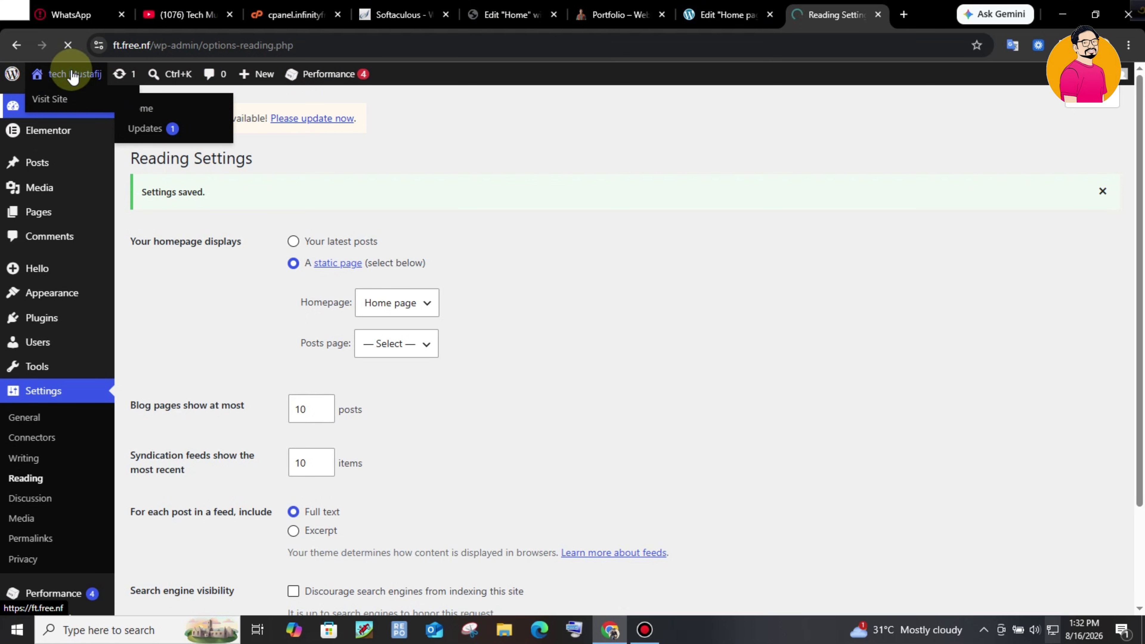
pyautogui.click(54, 99)
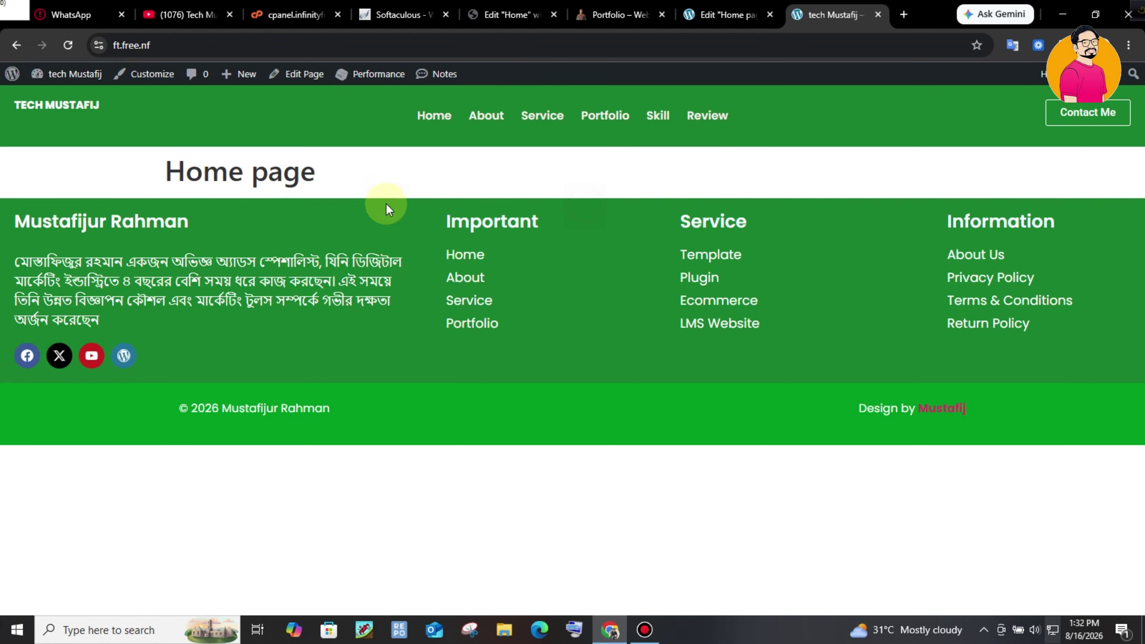
# - Inspect the 'Home page' heading shown on the live front page
pyautogui.moveTo(154, 174); pyautogui.dragTo(440, 179)
pyautogui.click(248, 180)
pyautogui.moveTo(163, 168); pyautogui.dragTo(435, 191)
pyautogui.click(433, 191)
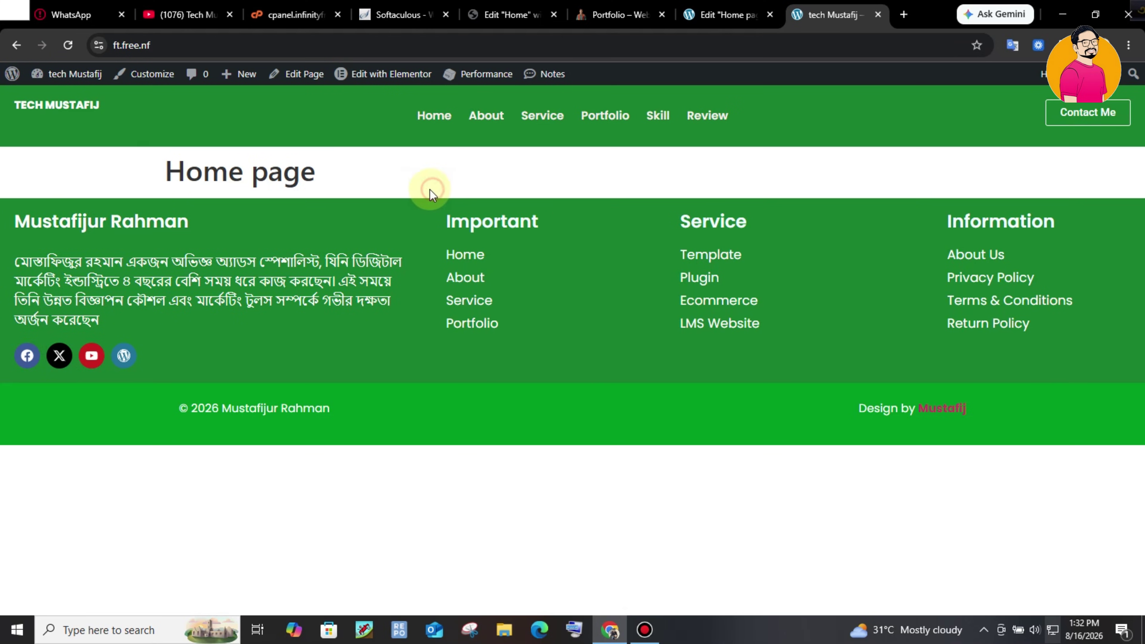
pyautogui.moveTo(171, 165); pyautogui.dragTo(299, 173)
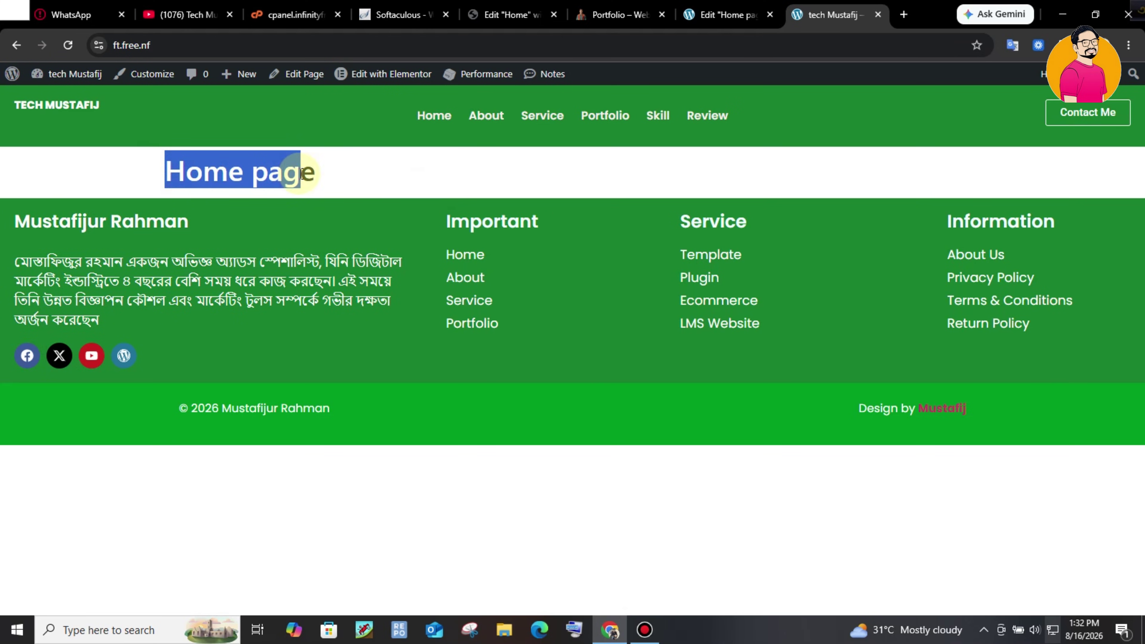
pyautogui.click(498, 166)
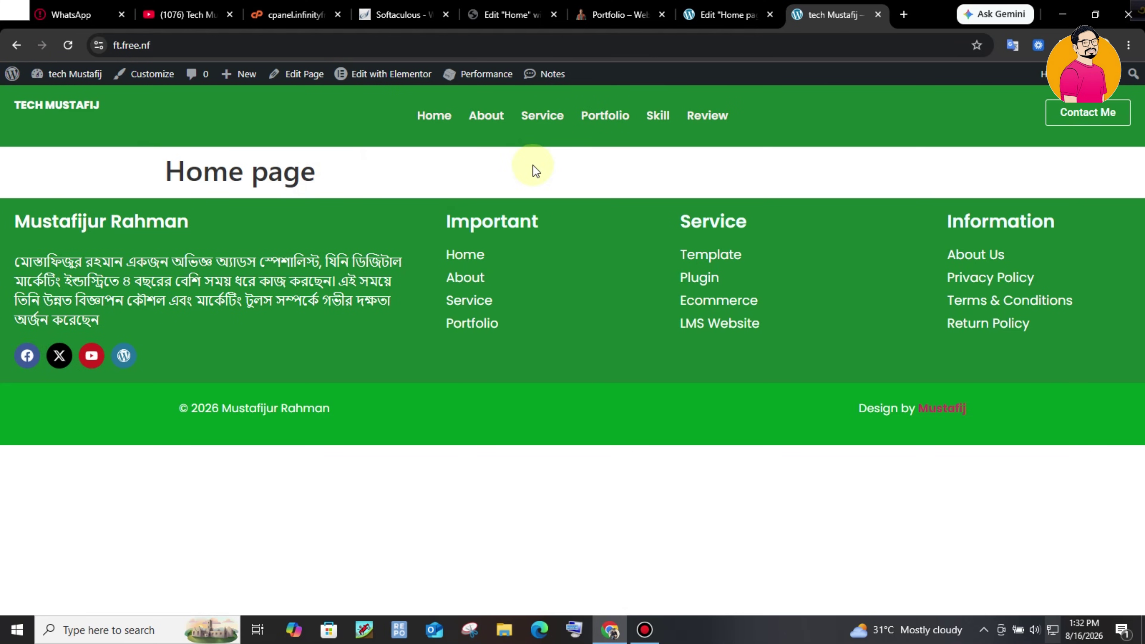
# - Set the Home page's Page Layout to Elementor Canvas in page settings
pyautogui.hotkey('ctrl', 'shift', 'Tab')
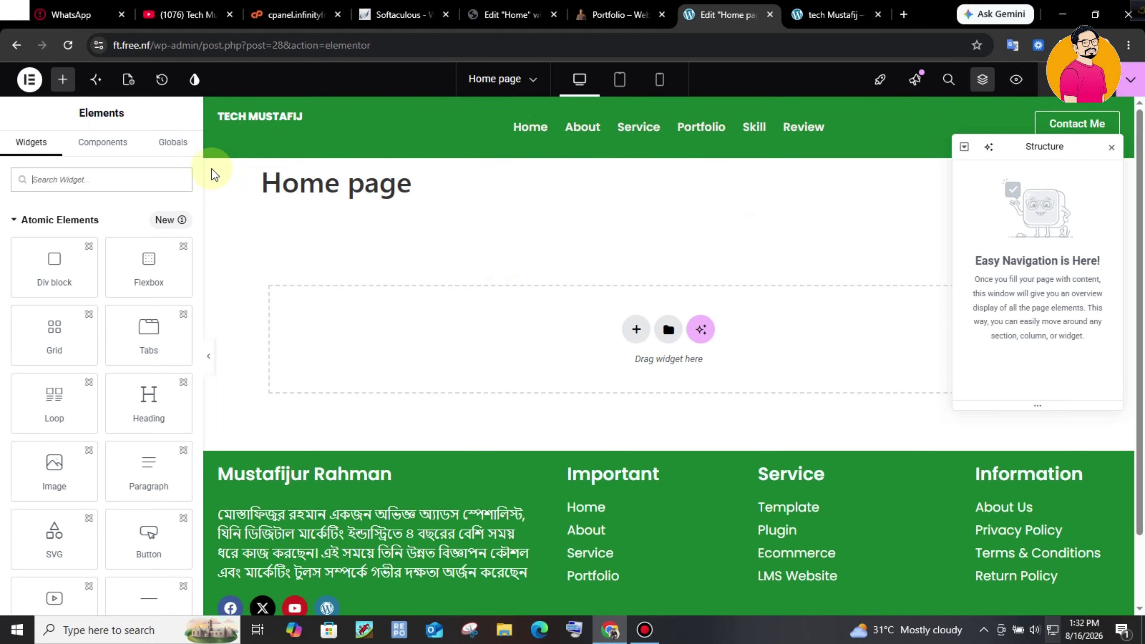
pyautogui.click(129, 79)
pyautogui.scroll(-1, 135, 446)
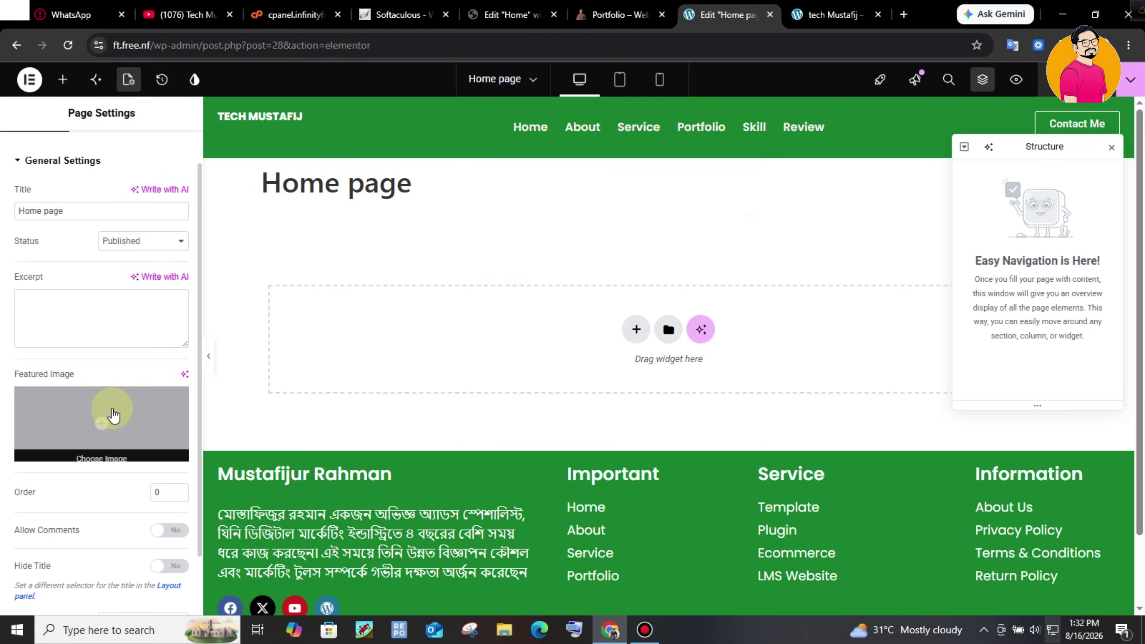
pyautogui.scroll(-2, 118, 435)
pyautogui.click(117, 550)
pyautogui.click(135, 502)
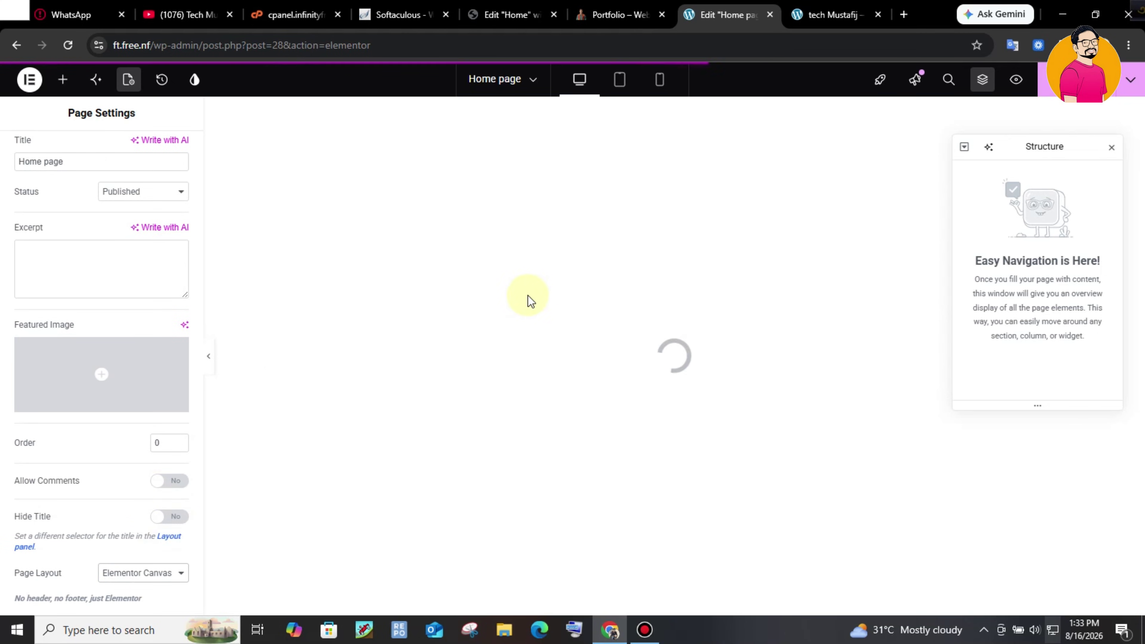
pyautogui.hotkey('ctrl', 'shift', 'Tab')
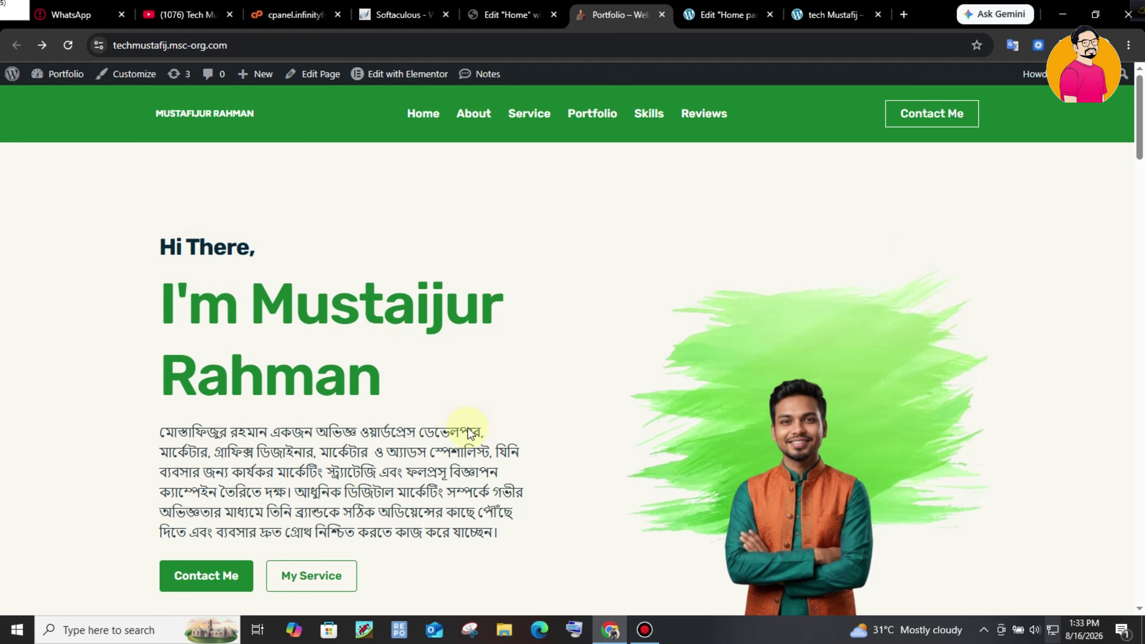
pyautogui.scroll(-1, 1143, 135)
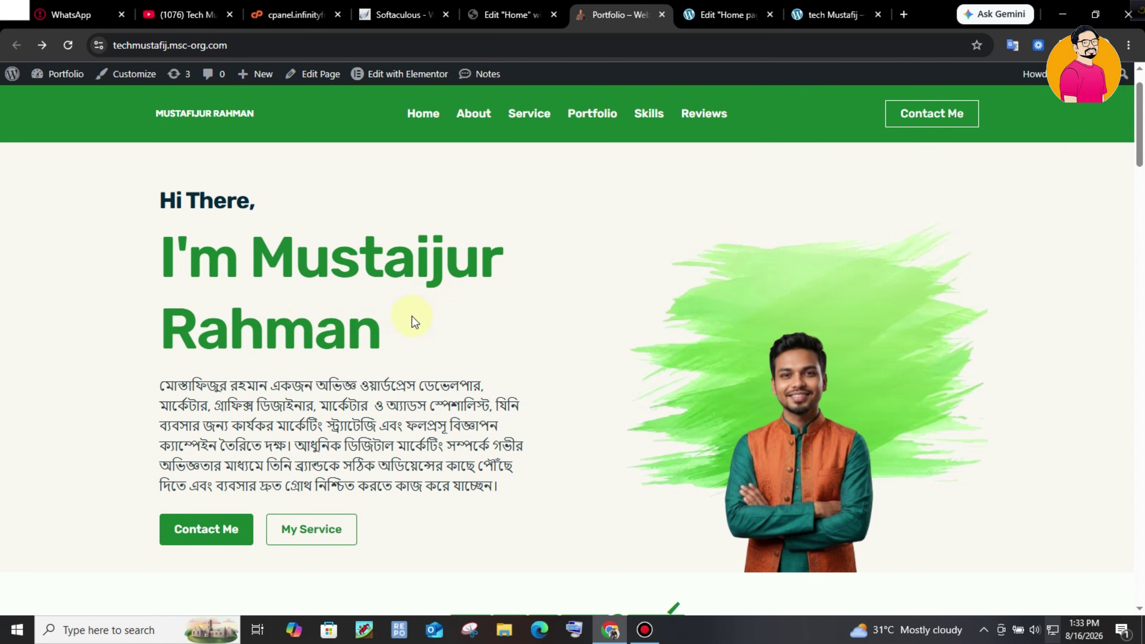
pyautogui.moveTo(206, 204); pyautogui.dragTo(254, 203)
pyautogui.moveTo(266, 252); pyautogui.dragTo(383, 259)
pyautogui.moveTo(227, 404); pyautogui.dragTo(373, 426)
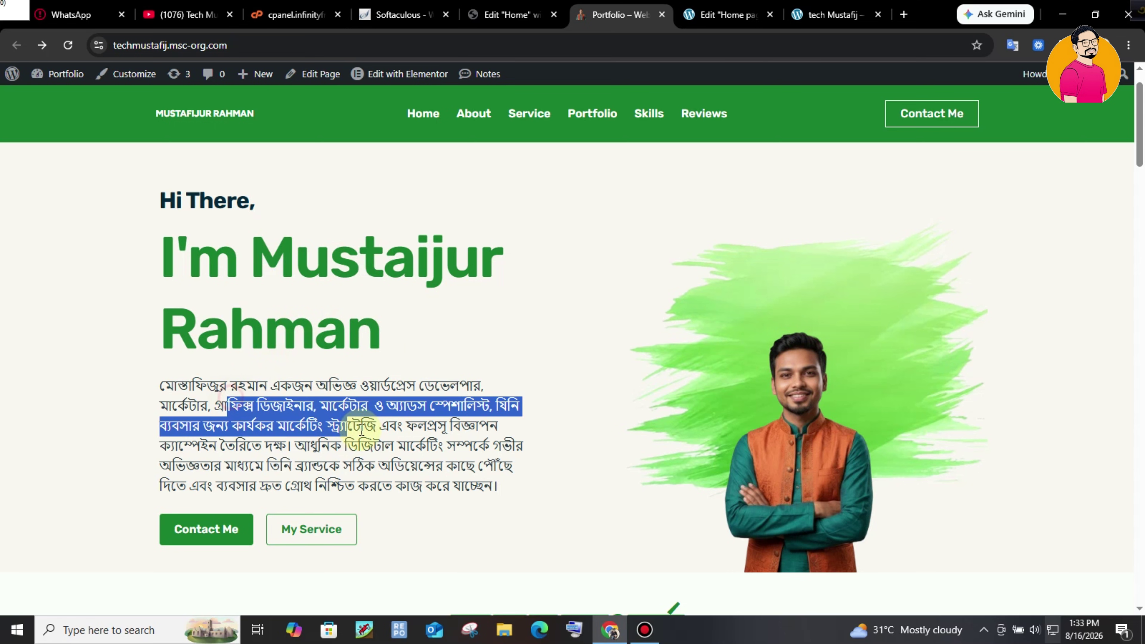
pyautogui.moveTo(126, 533); pyautogui.dragTo(407, 534)
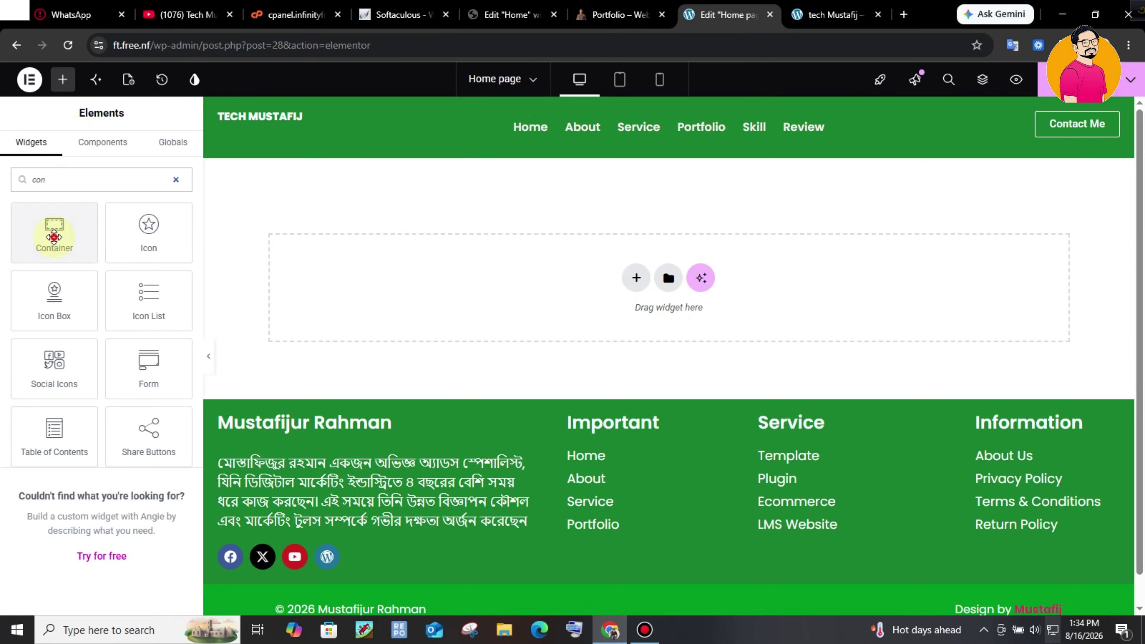
pyautogui.moveTo(49, 234); pyautogui.dragTo(581, 255)
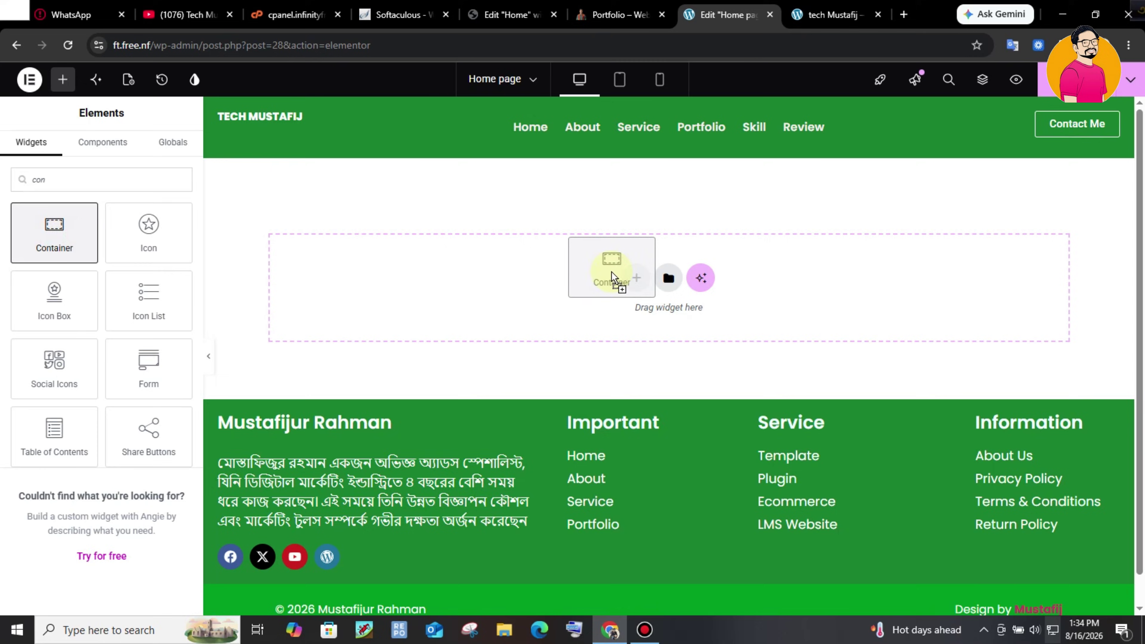
# - Drop a new Container onto the Home page and pick the two-column structure
pyautogui.moveTo(614, 268); pyautogui.dragTo(612, 271)
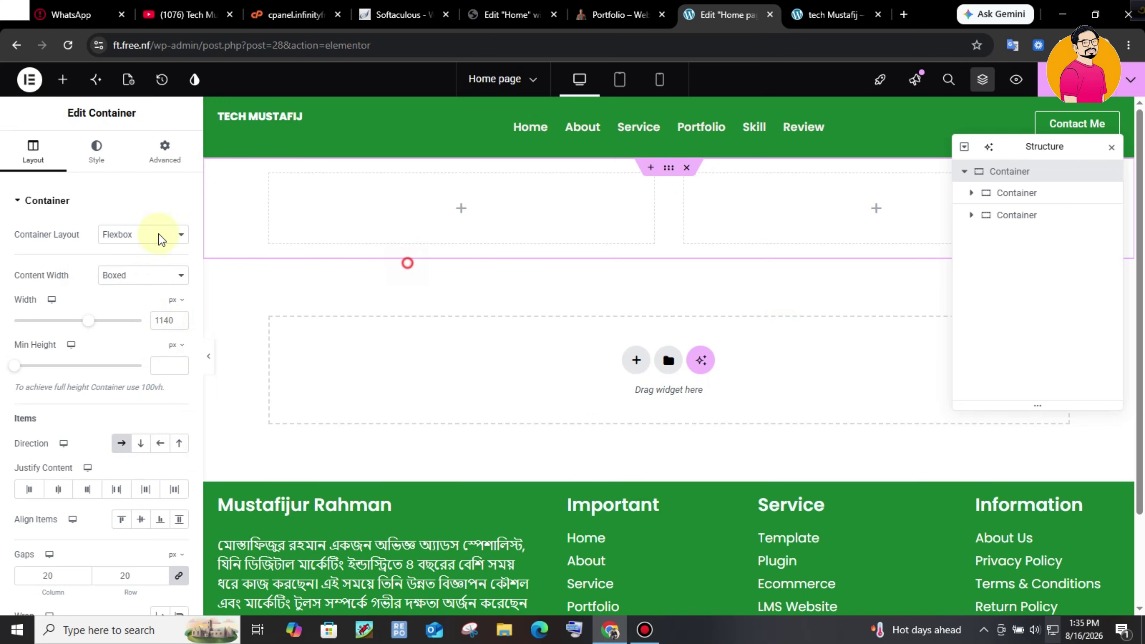
# - Add a Heading, duplicate it, and place a Text Editor widget below in the left column
pyautogui.click(63, 79)
pyautogui.moveTo(54, 232); pyautogui.dragTo(353, 253)
pyautogui.rightClick(1064, 220)
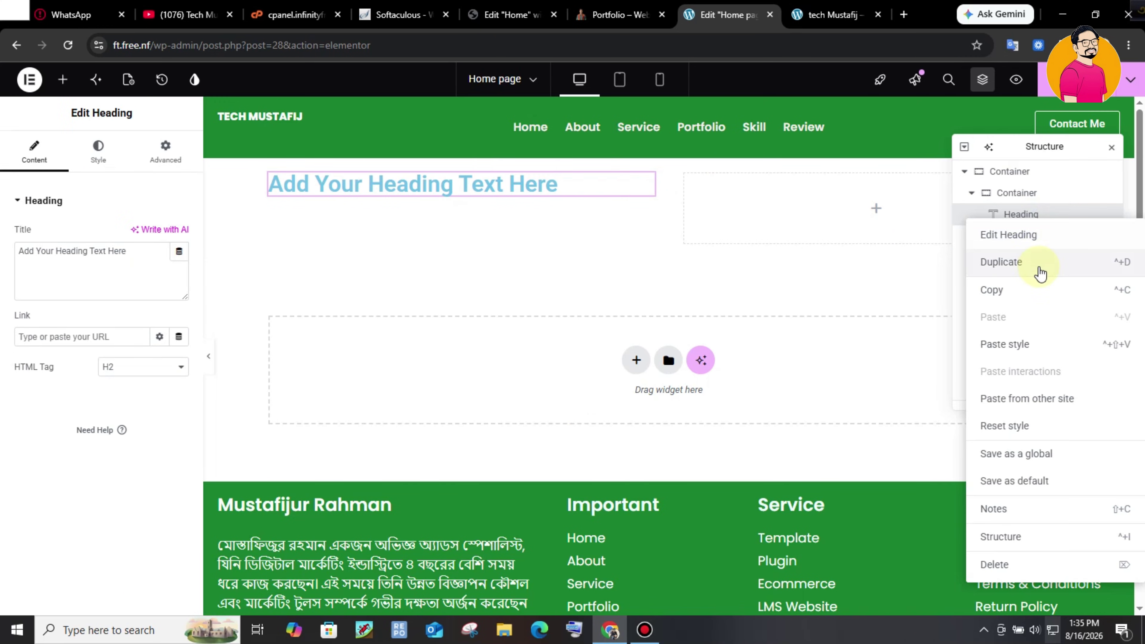
pyautogui.click(1041, 273)
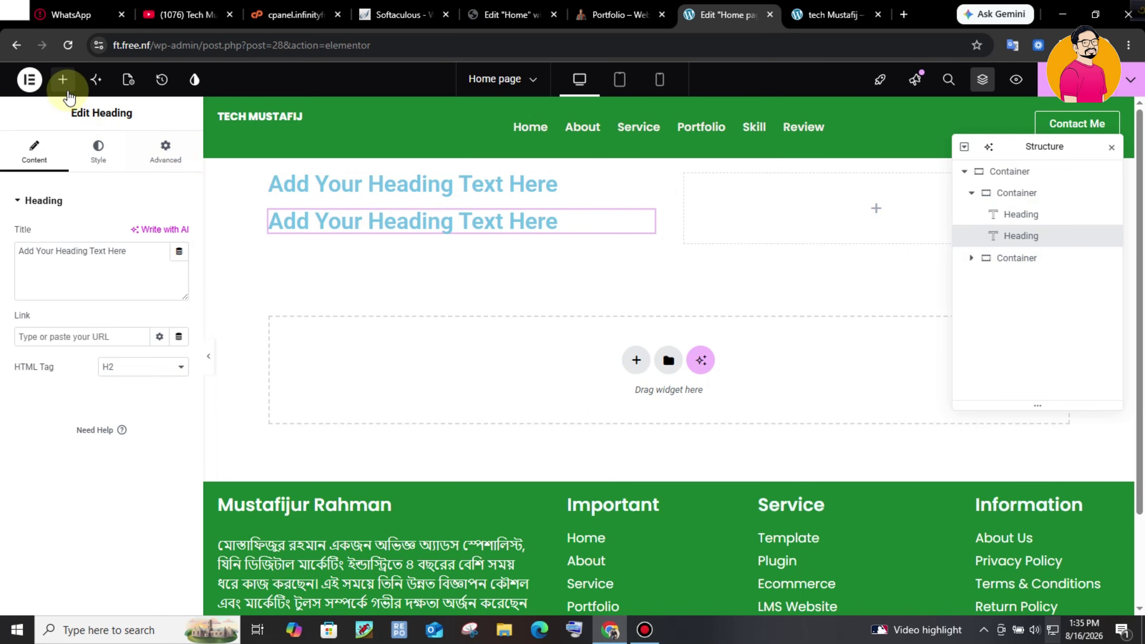
pyautogui.click(67, 84)
pyautogui.write('text')
pyautogui.moveTo(148, 232); pyautogui.dragTo(433, 246)
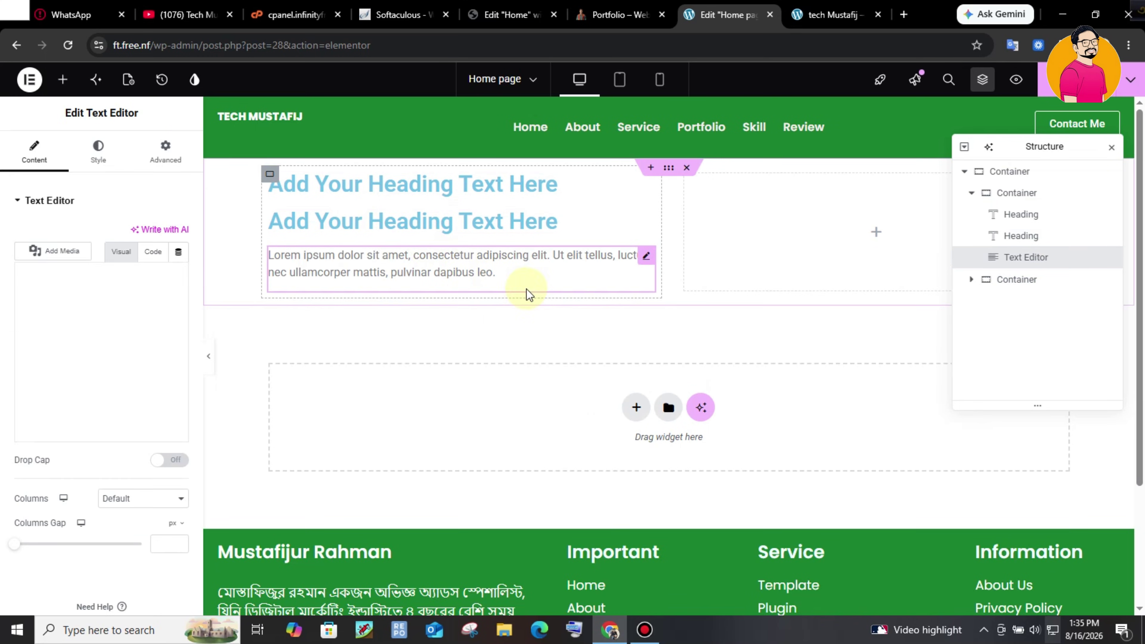
# - Paste 'Hi There,' into the first heading and copy the name and Bengali paragraph from the reference
pyautogui.click(455, 183)
pyautogui.moveTo(135, 255); pyautogui.dragTo(2, 244)
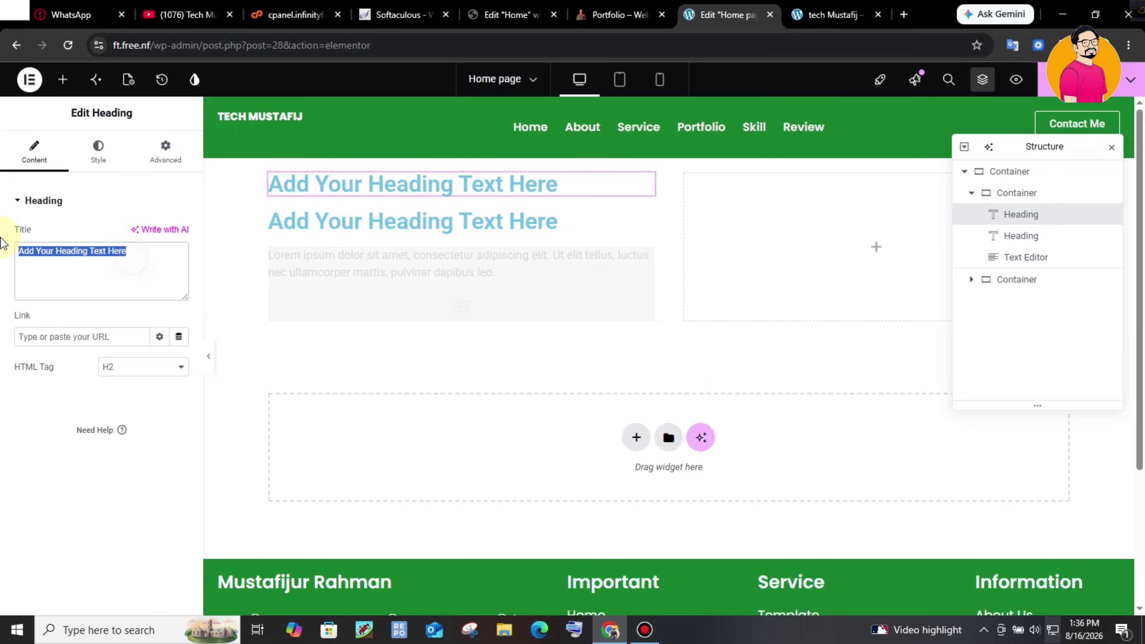
pyautogui.write('Hi There,')
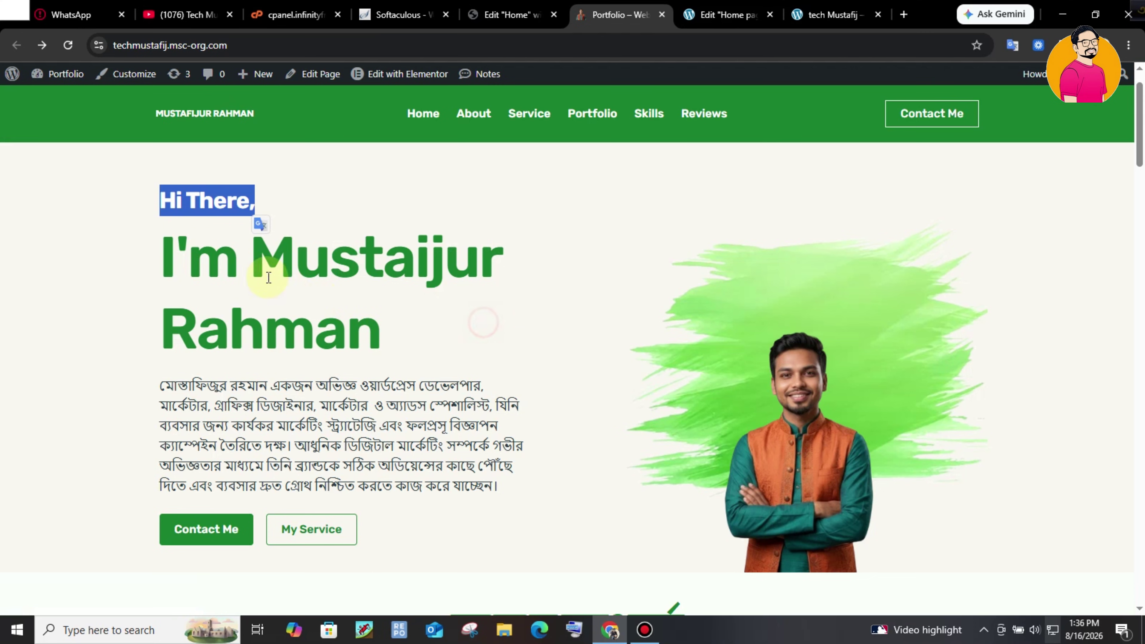
pyautogui.hotkey('ctrl', 'shift', 'Tab')
pyautogui.moveTo(167, 244); pyautogui.dragTo(410, 333)
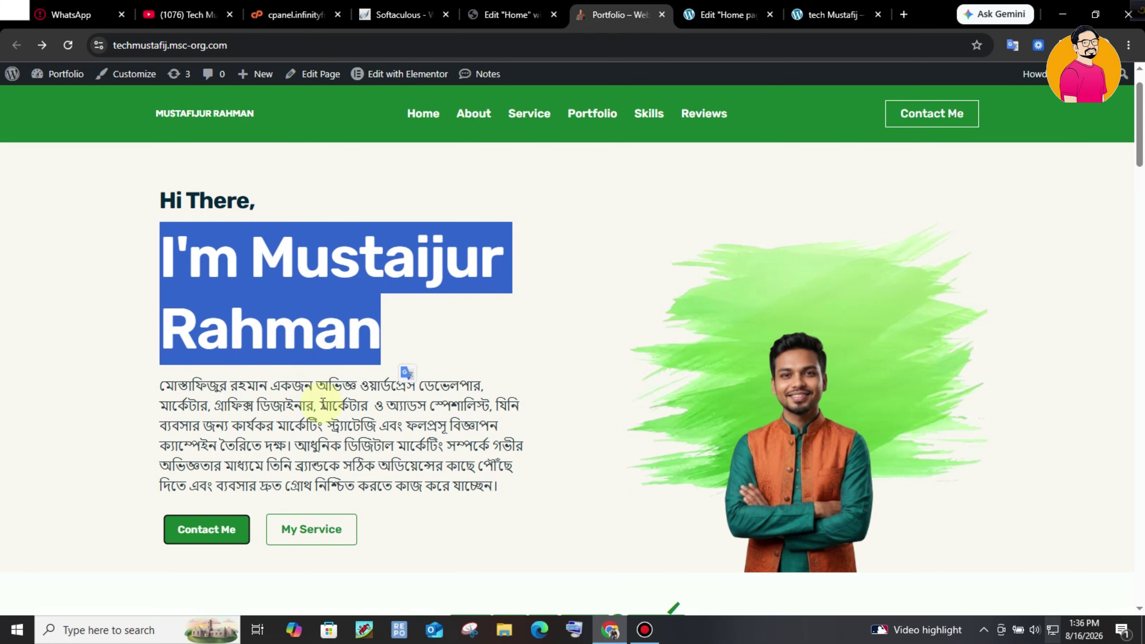
pyautogui.click(320, 401)
pyautogui.moveTo(155, 383); pyautogui.dragTo(520, 489)
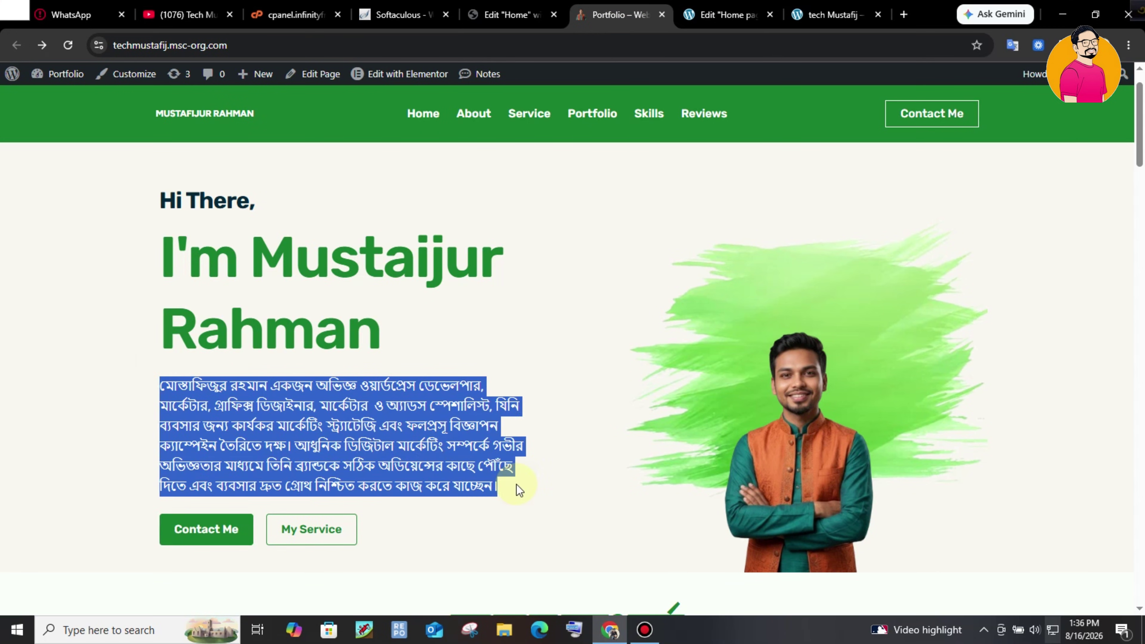
pyautogui.hotkey('ctrl', 'Tab')
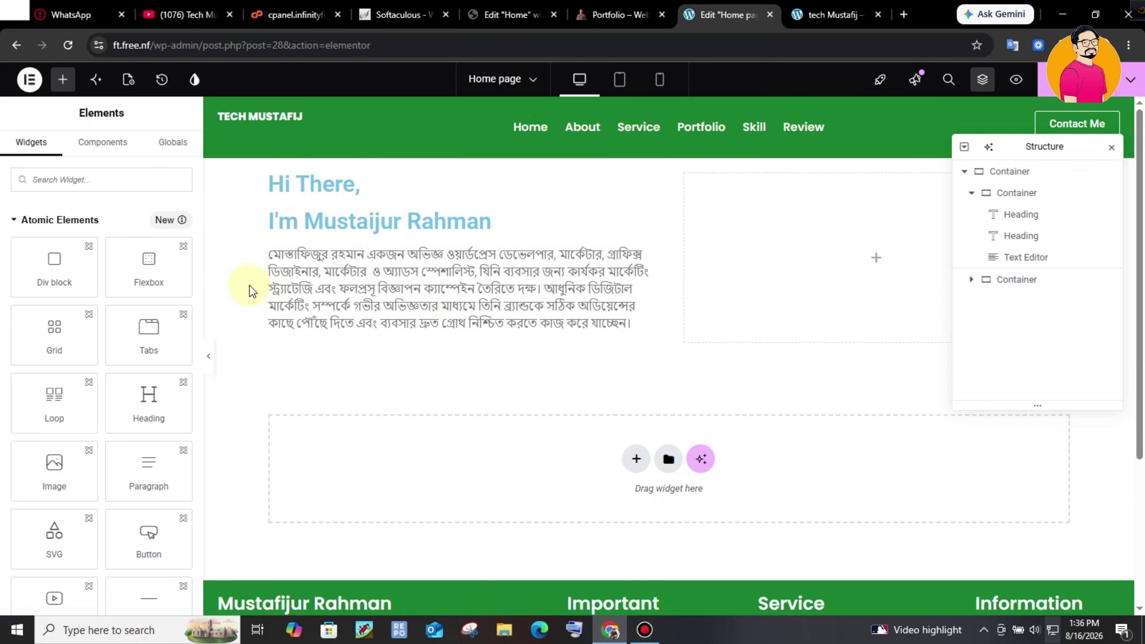
# - Add a container below the paragraph holding two Button widgets arranged in a row
pyautogui.click(620, 14)
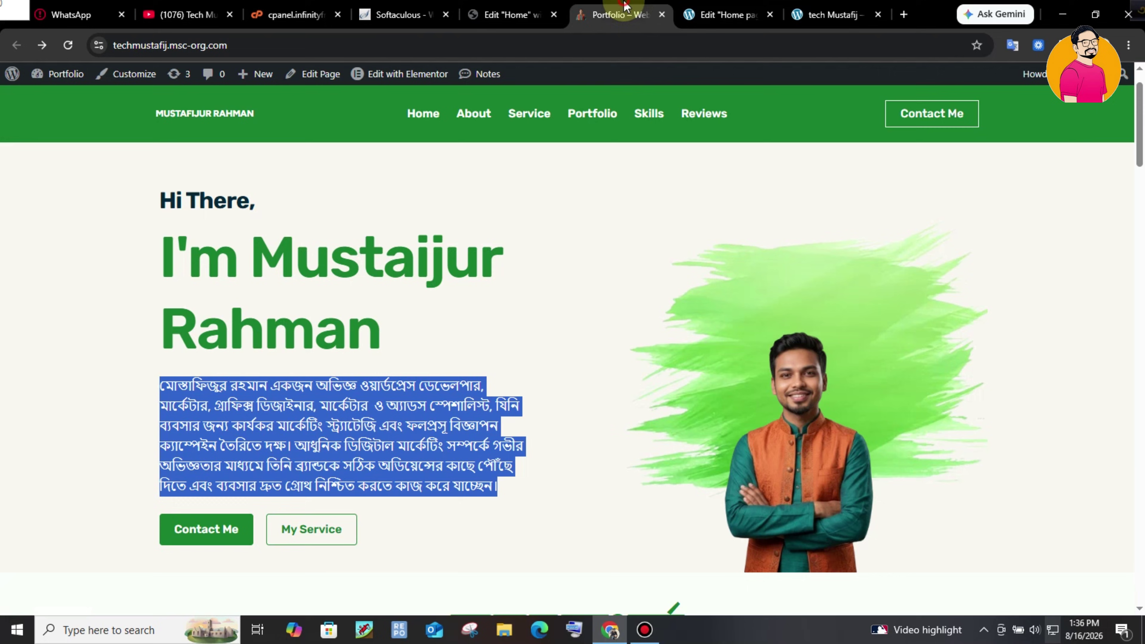
pyautogui.click(721, 14)
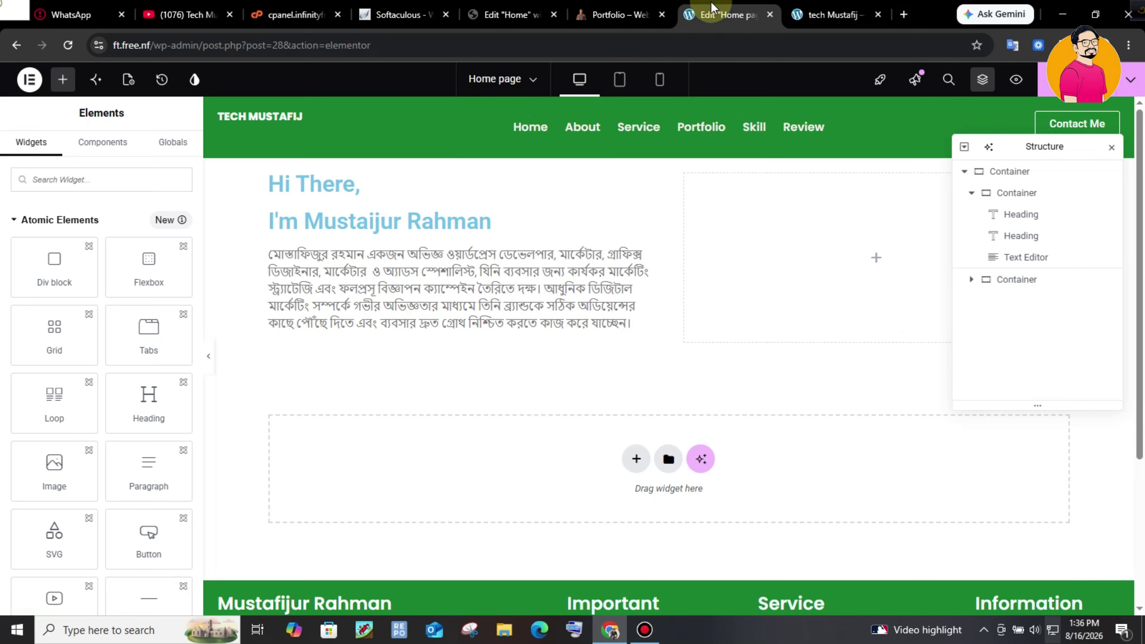
pyautogui.write('con')
pyautogui.moveTo(54, 233); pyautogui.dragTo(414, 335)
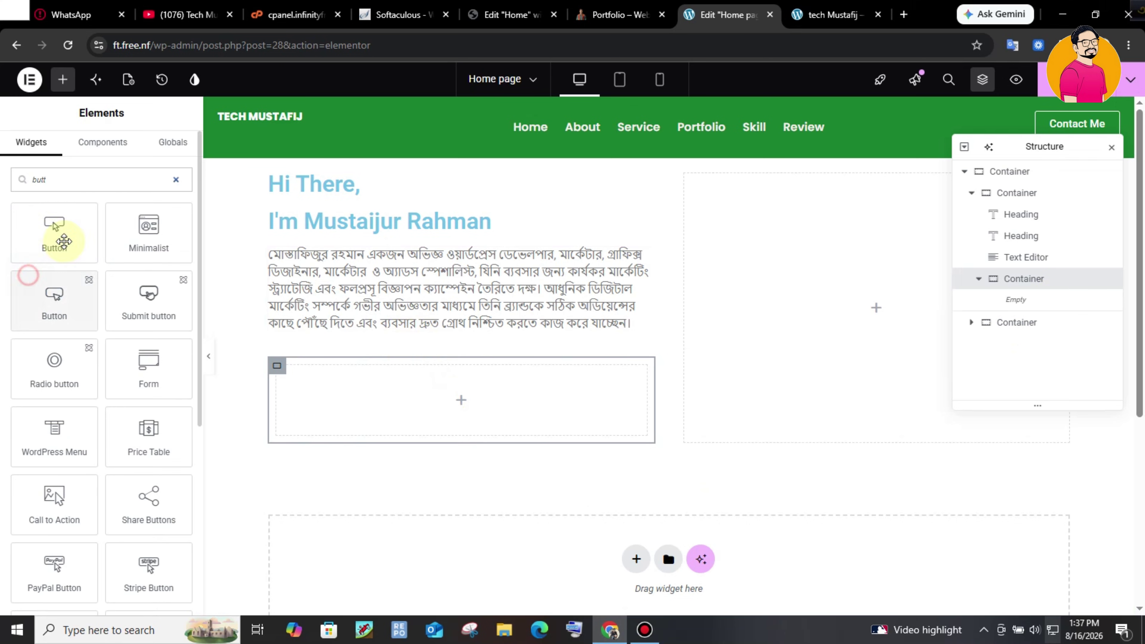
pyautogui.moveTo(56, 238); pyautogui.dragTo(422, 398)
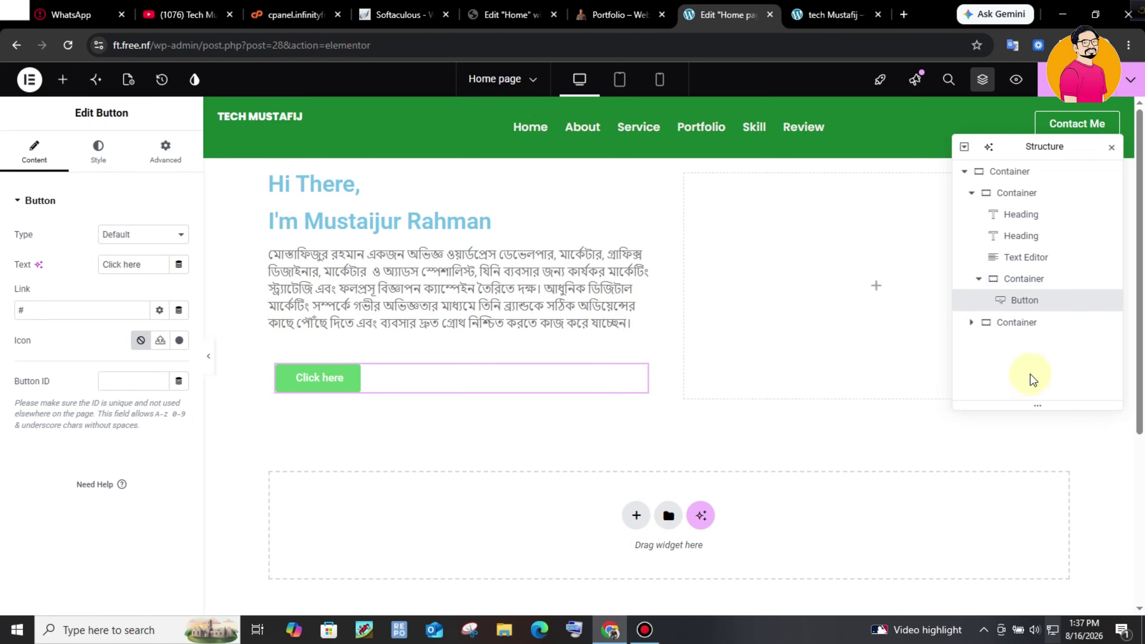
pyautogui.rightClick(1055, 315)
pyautogui.click(1022, 294)
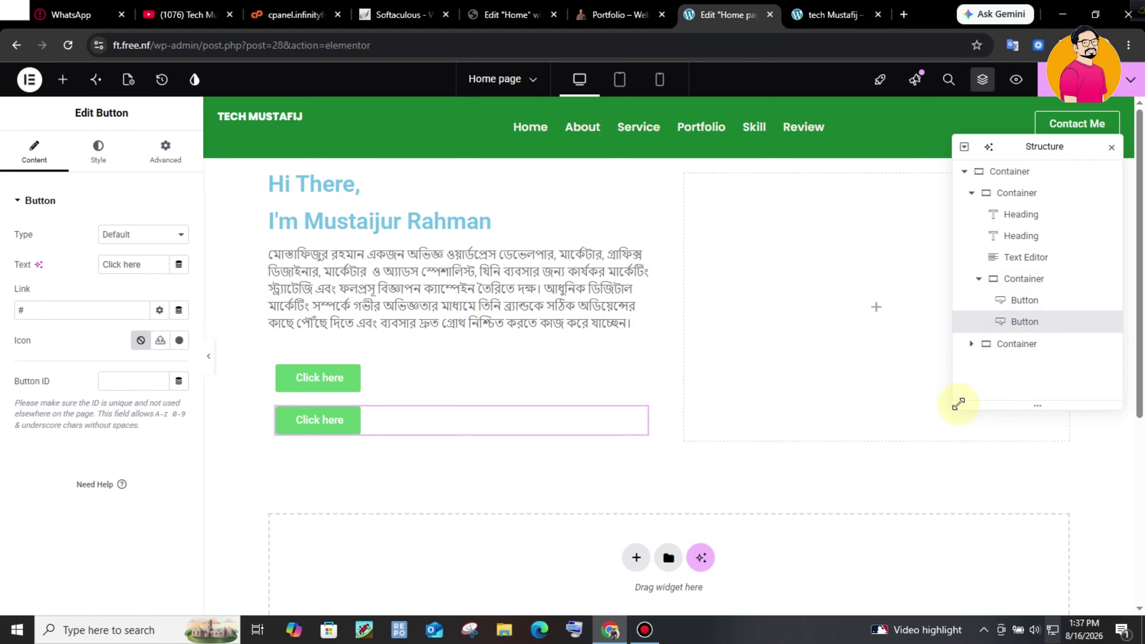
pyautogui.click(1046, 282)
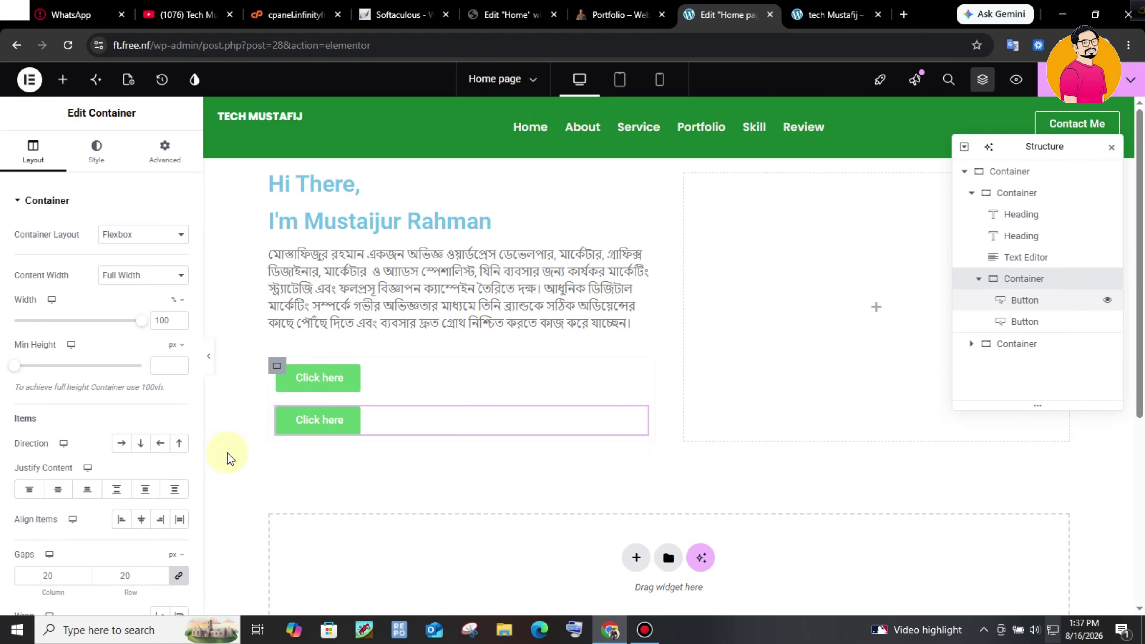
pyautogui.click(121, 442)
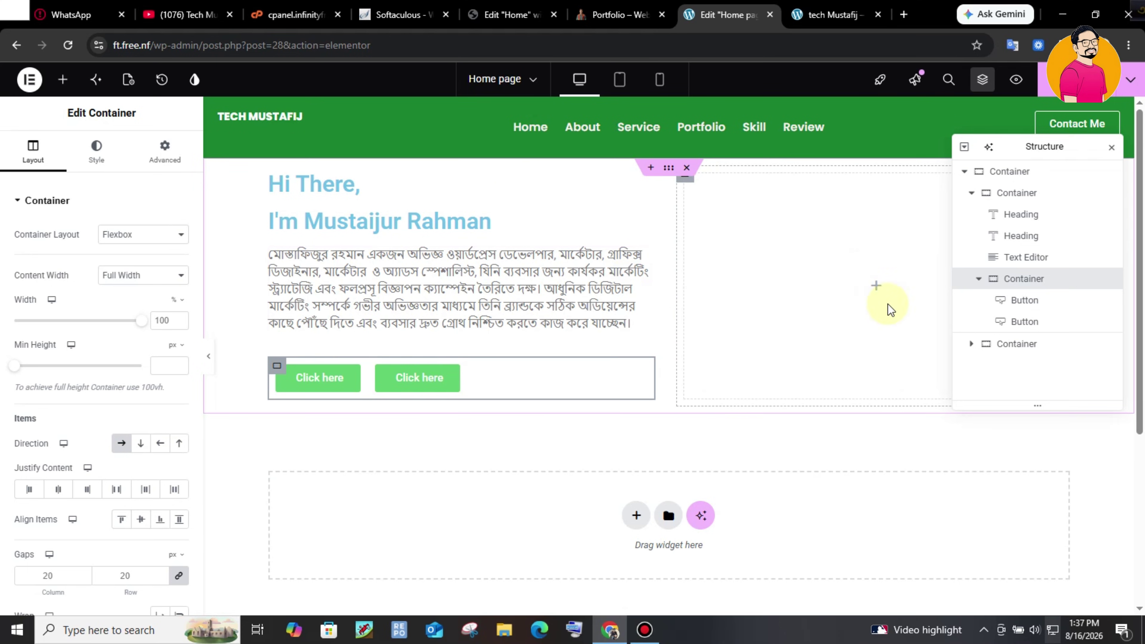
# - Collapse the left column in the outline and select the empty right column
pyautogui.click(969, 195)
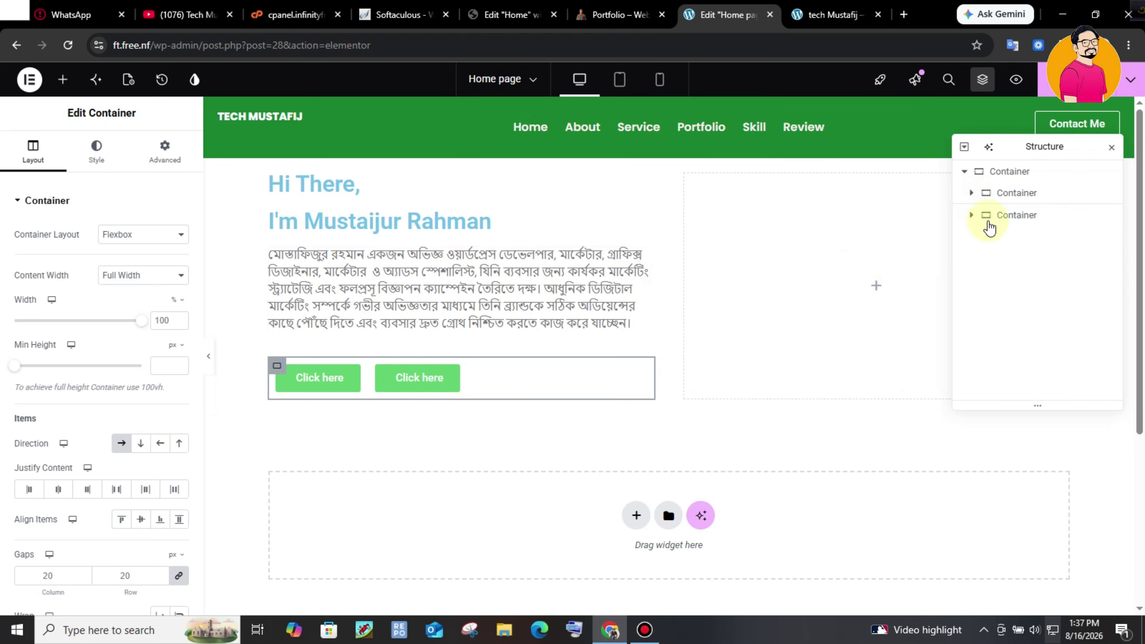
pyautogui.click(1007, 215)
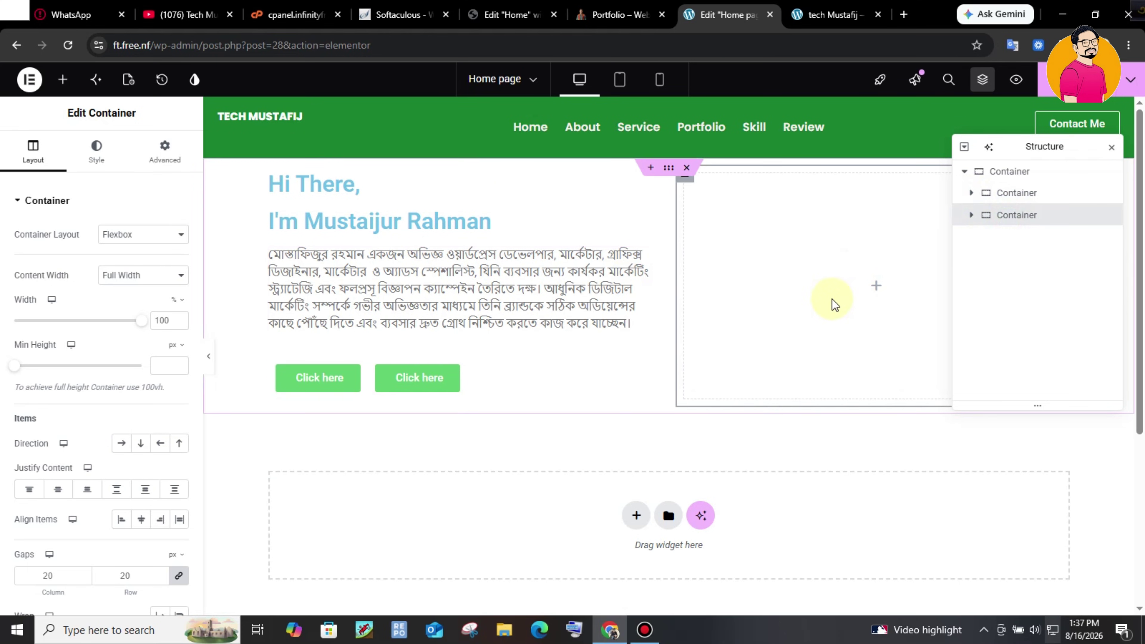
pyautogui.click(631, 14)
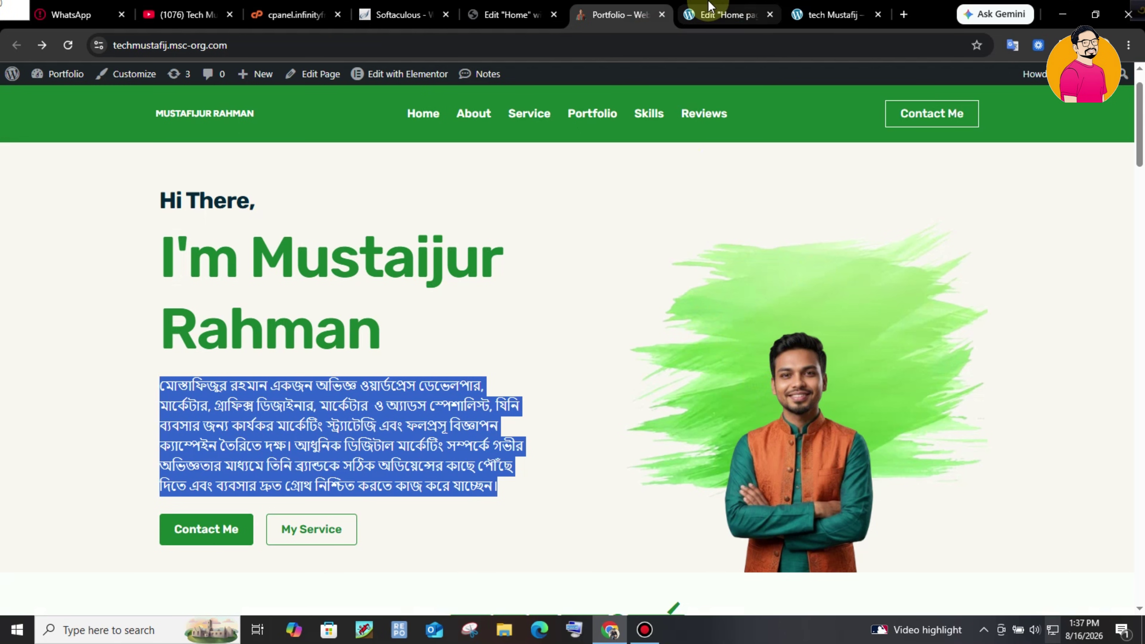
# - Inspect the green brush and portrait image on the live Portfolio hero, then return to Elementor
pyautogui.click(709, 6)
pyautogui.click(636, 13)
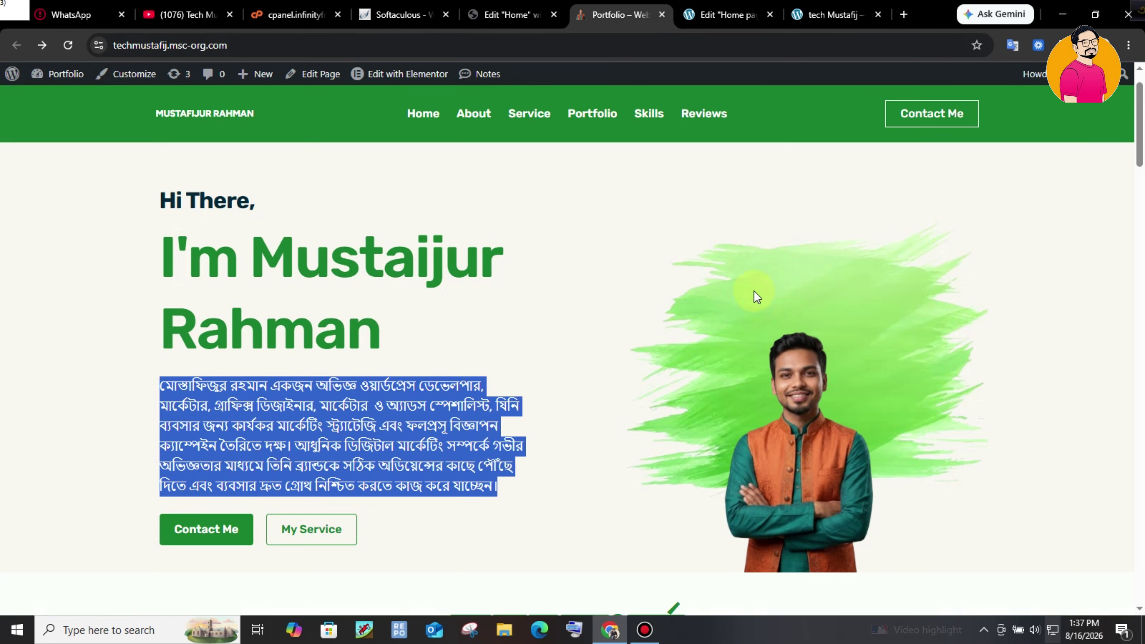
pyautogui.moveTo(779, 363); pyautogui.dragTo(872, 259)
pyautogui.click(862, 275)
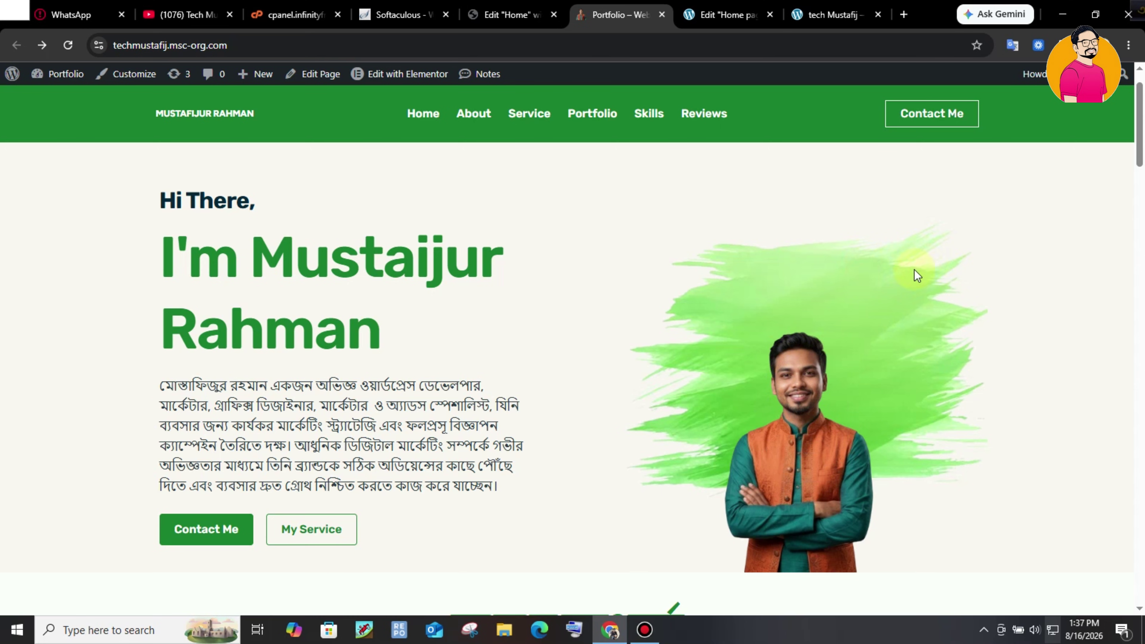
pyautogui.click(726, 14)
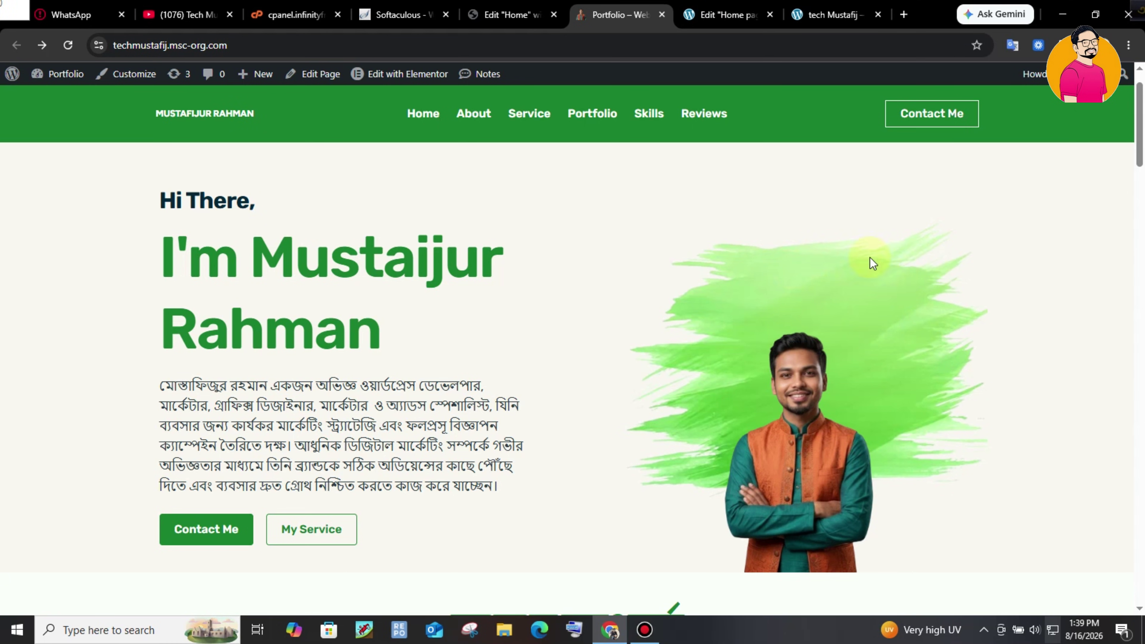
pyautogui.click(725, 13)
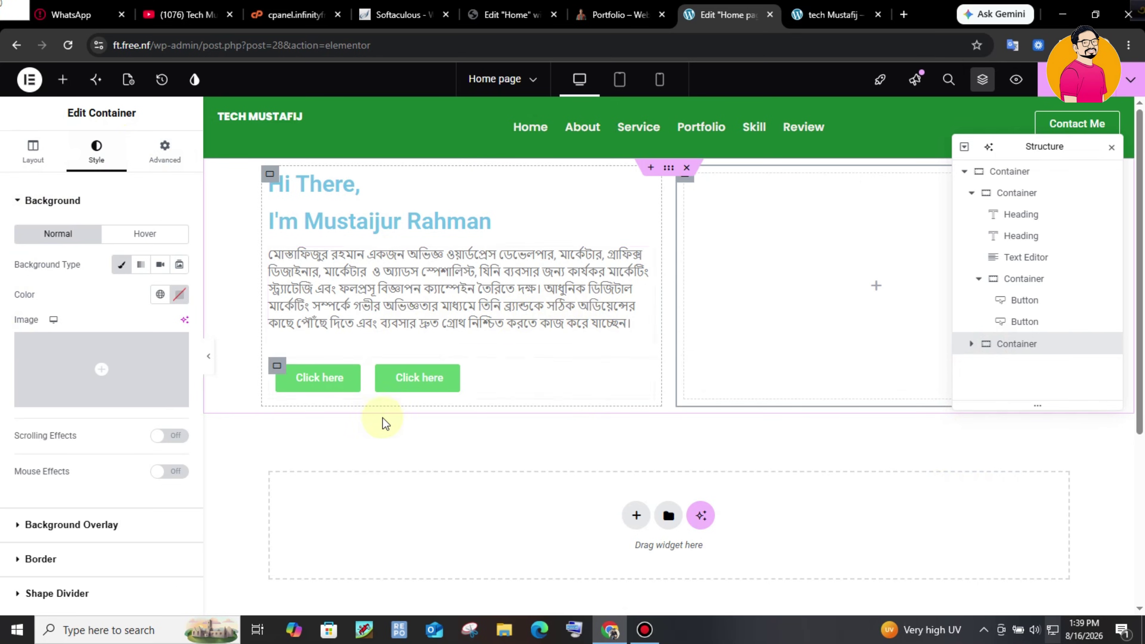
# - Insert the green brush image from a URL as the right column's background image
pyautogui.click(63, 374)
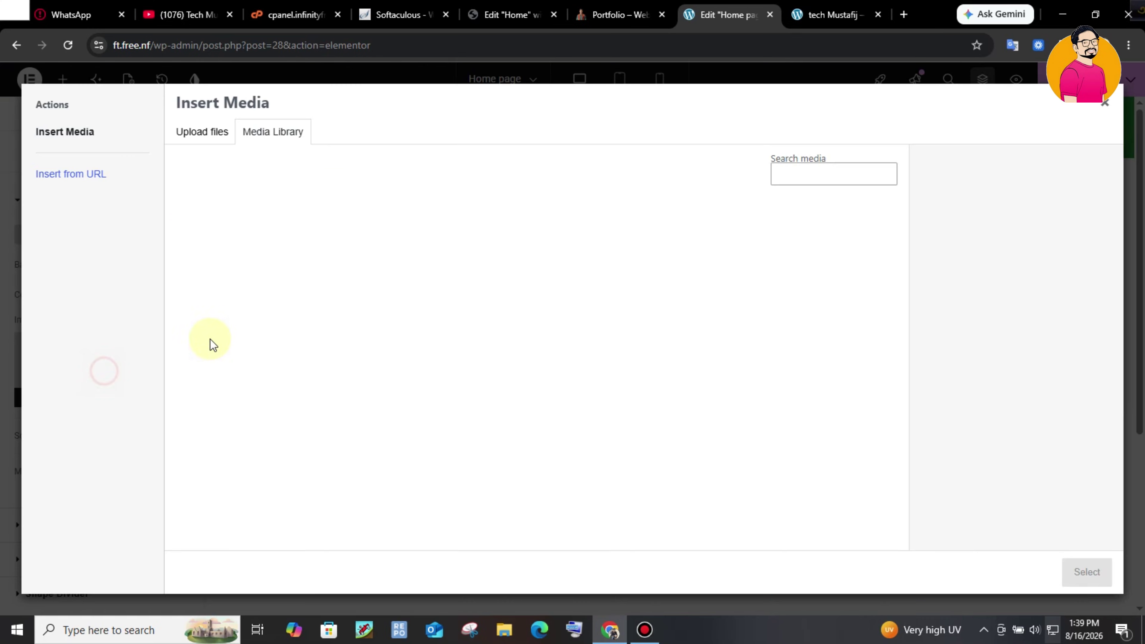
pyautogui.click(84, 174)
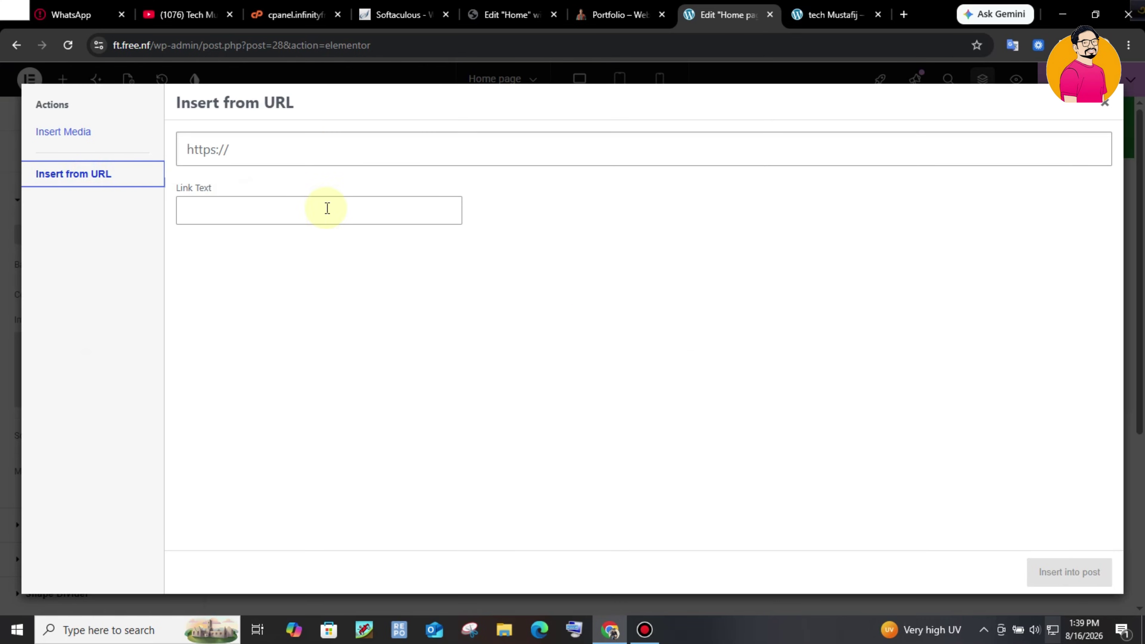
pyautogui.click(318, 155)
pyautogui.click(294, 187)
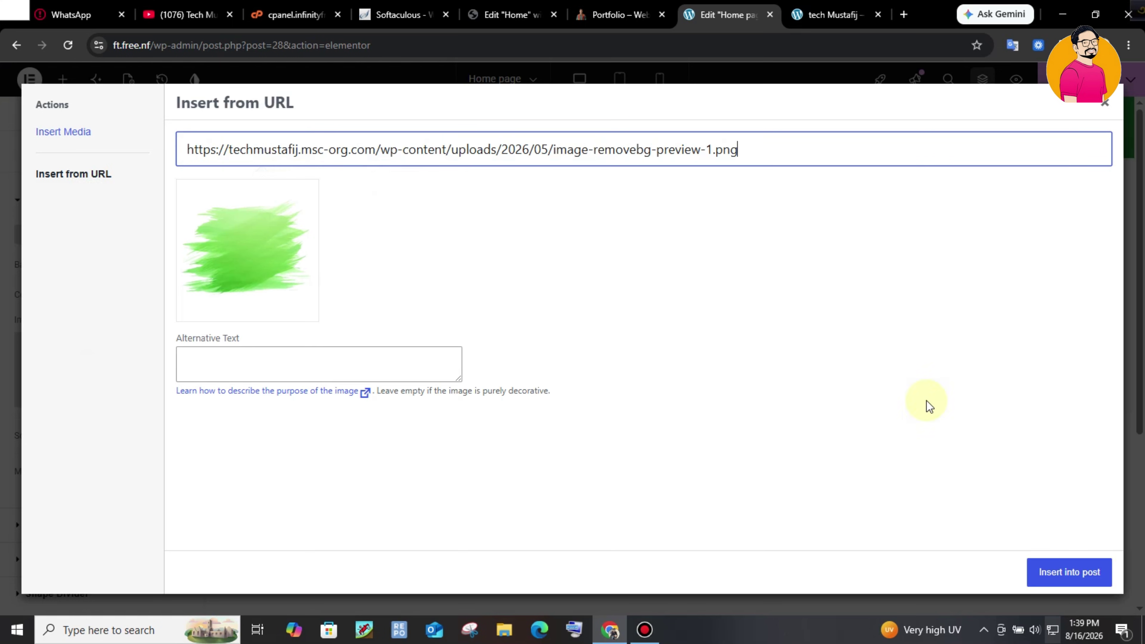
pyautogui.click(1056, 574)
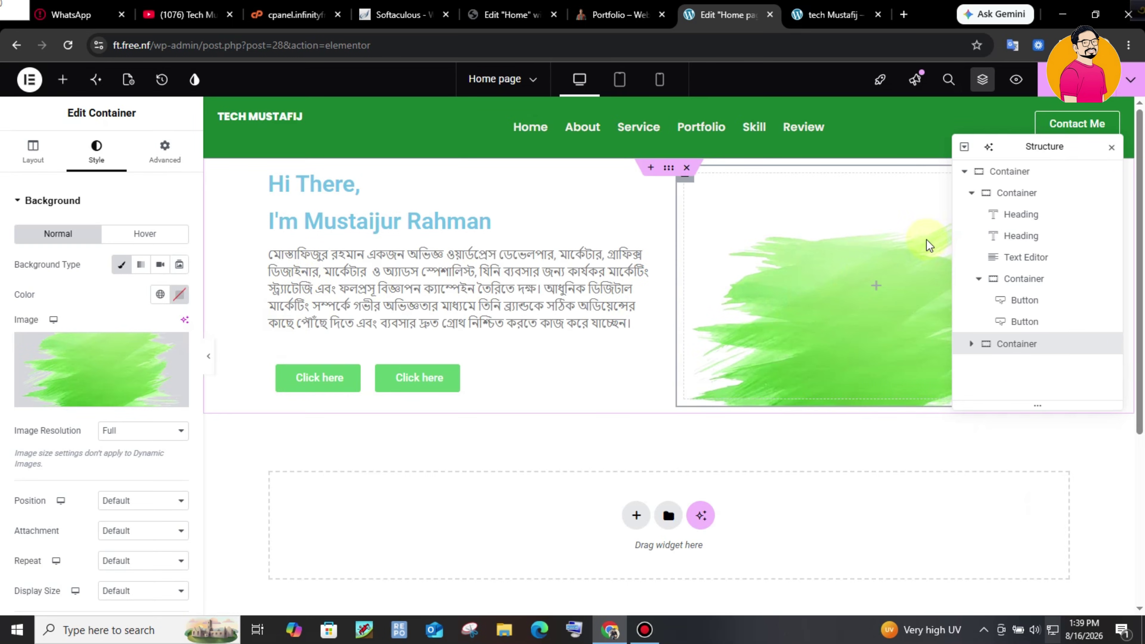
# - Set the background to Top Left, No-repeat, Cover, and drop an Image widget into the column
pyautogui.click(140, 501)
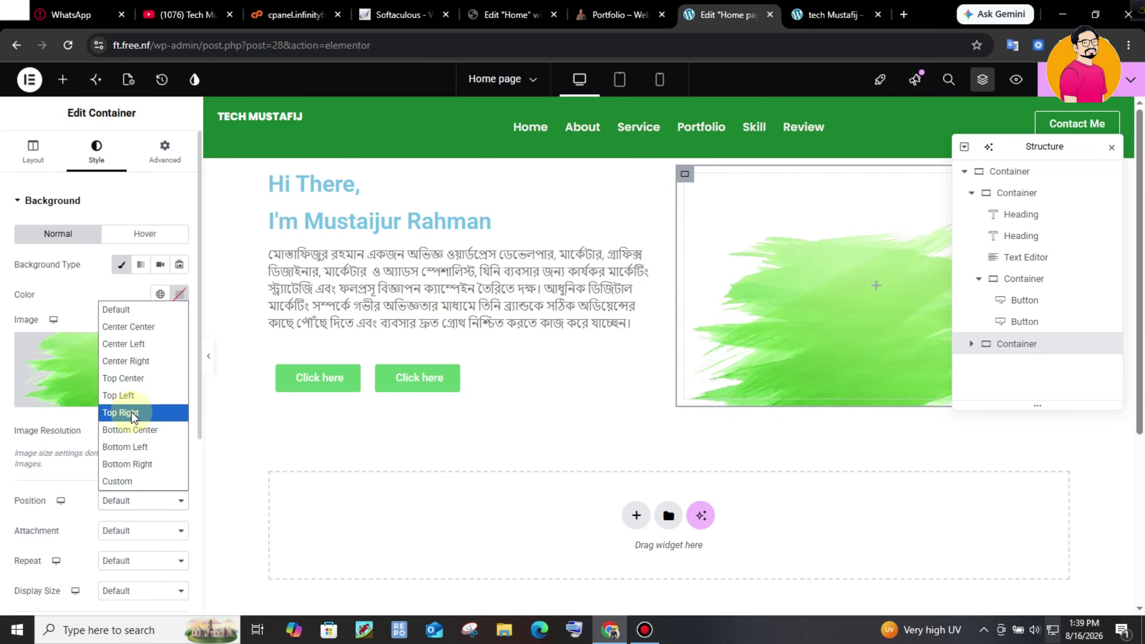
pyautogui.click(134, 396)
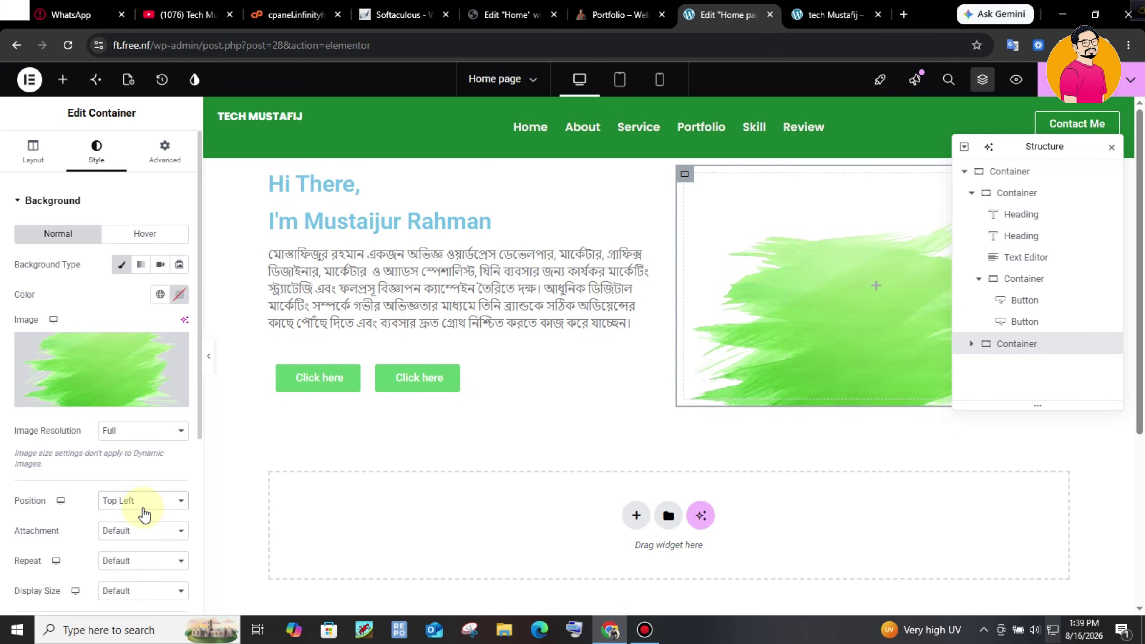
pyautogui.click(128, 561)
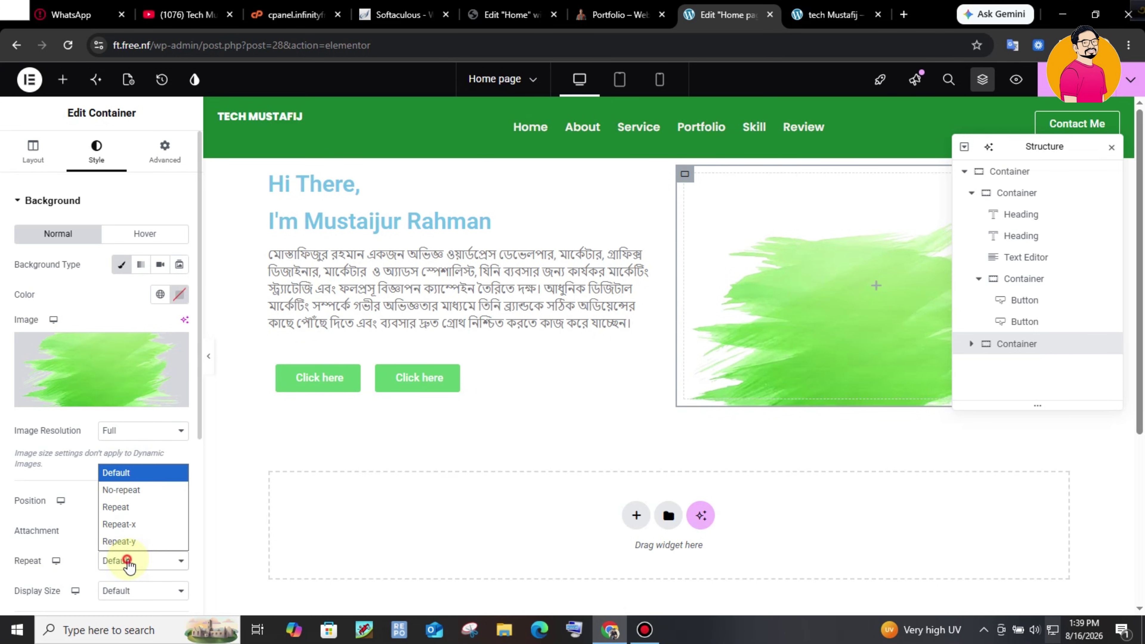
pyautogui.click(151, 489)
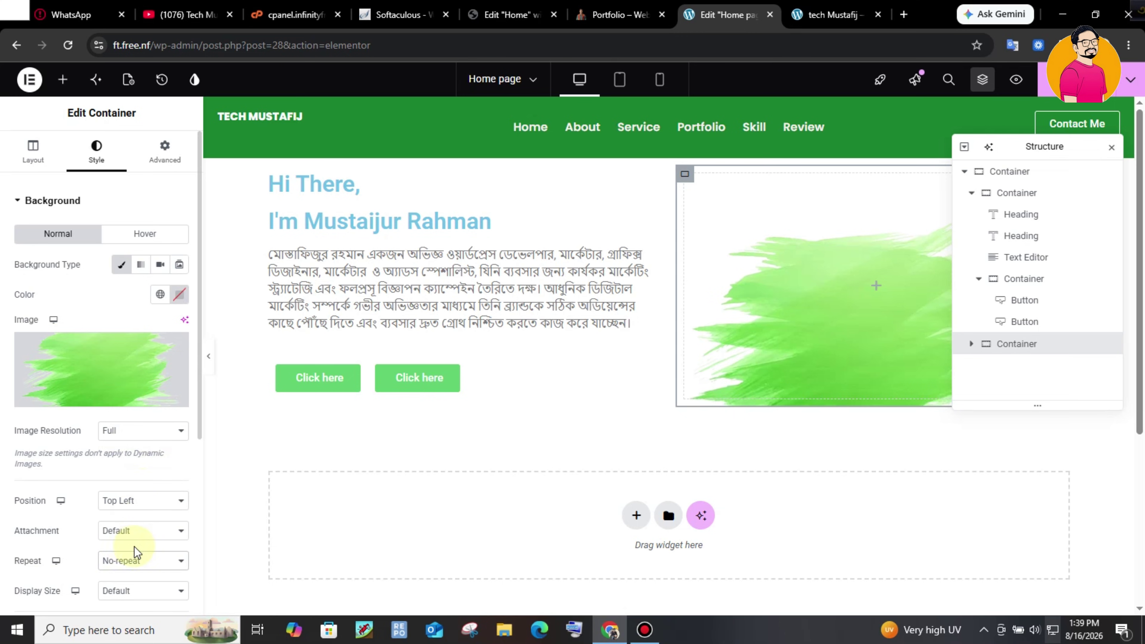
pyautogui.scroll(-3, 192, 371)
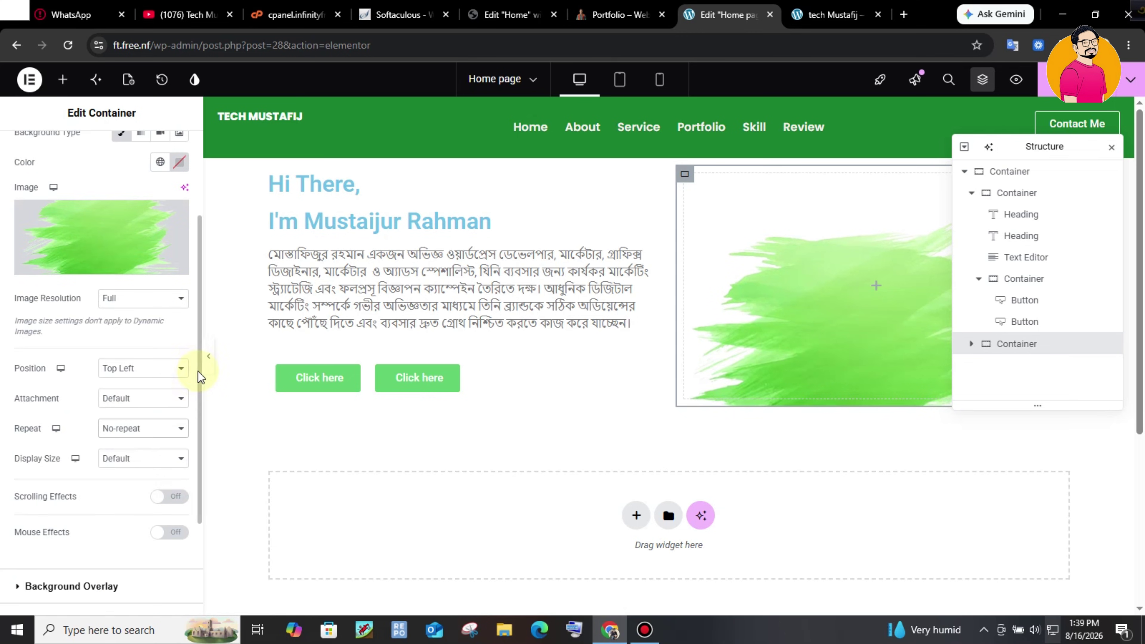
pyautogui.click(135, 458)
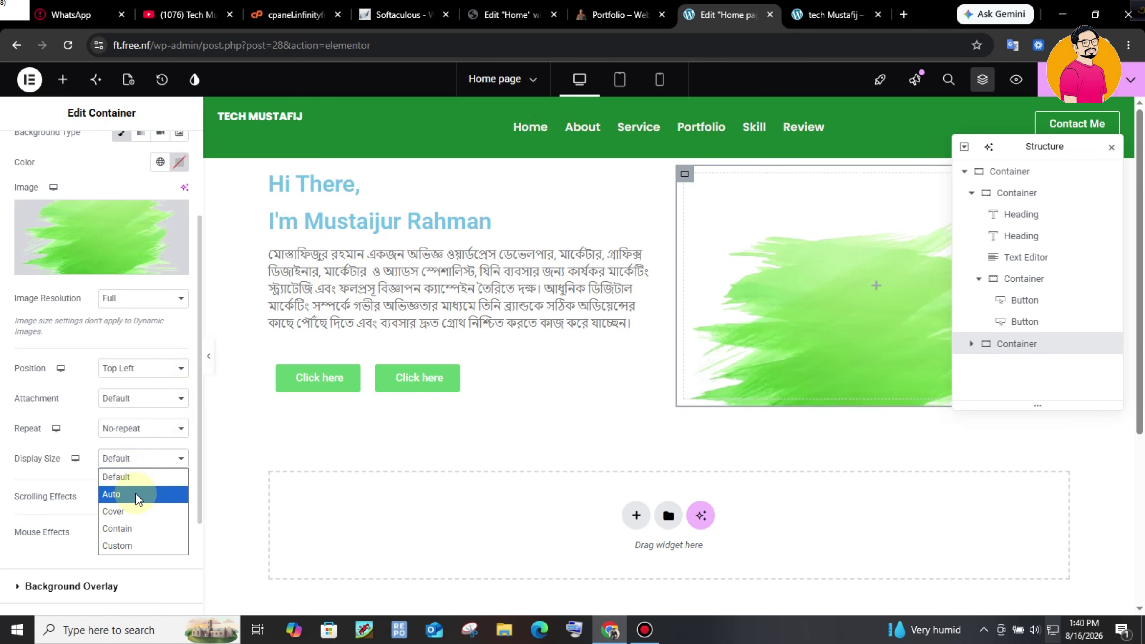
pyautogui.click(128, 513)
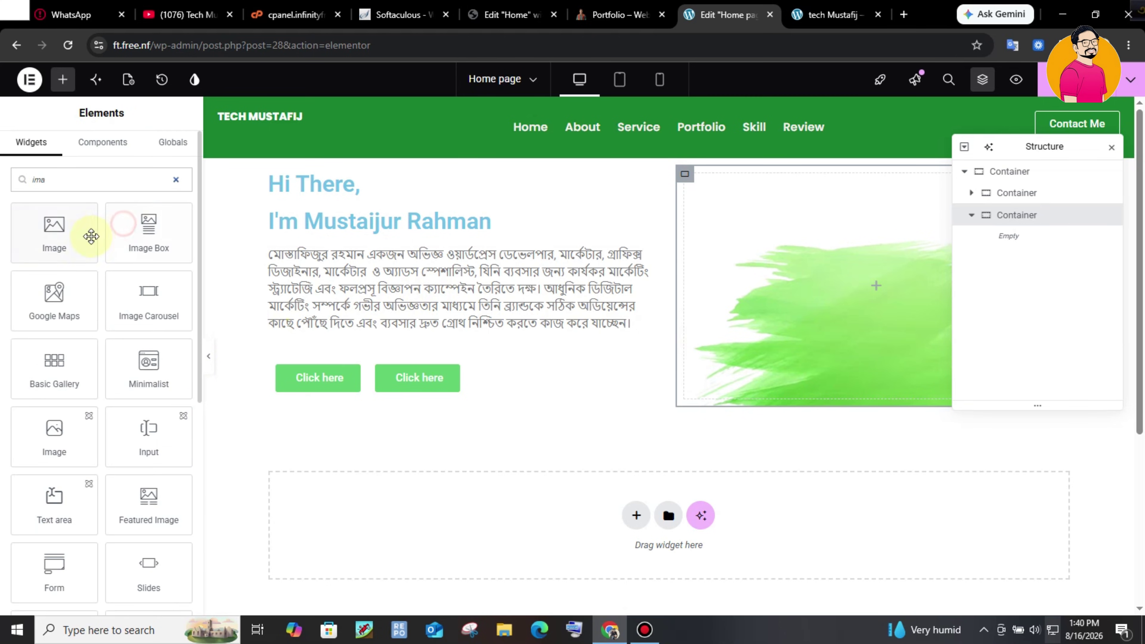
pyautogui.moveTo(62, 240); pyautogui.dragTo(835, 302)
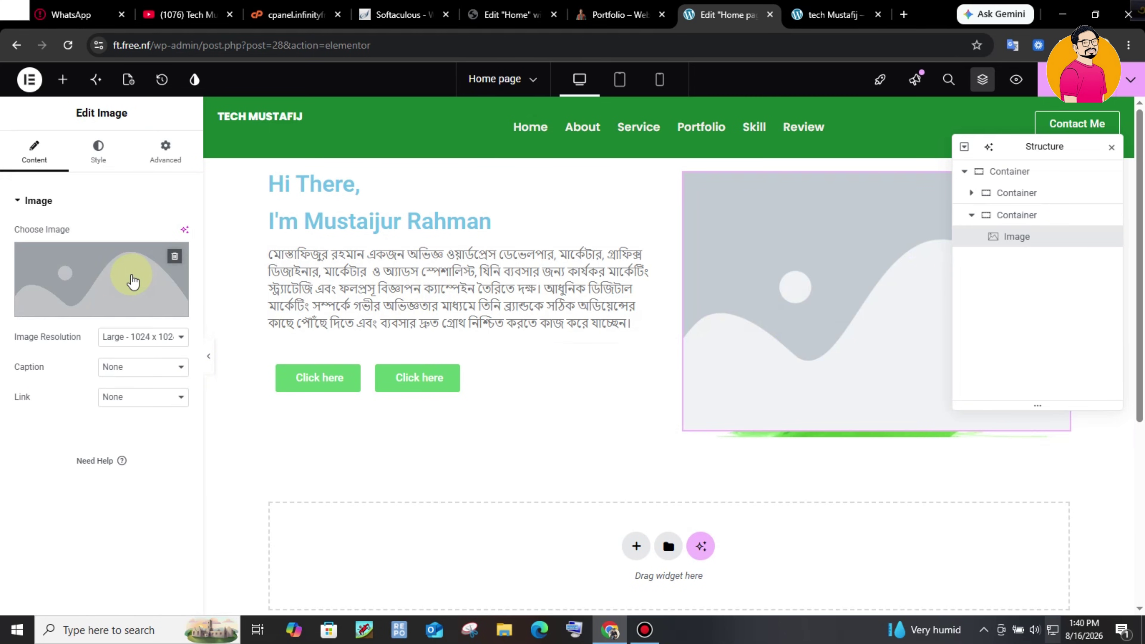
# - Insert the portrait photo from the Media Library into the Image widget and compare with the reference
pyautogui.click(131, 275)
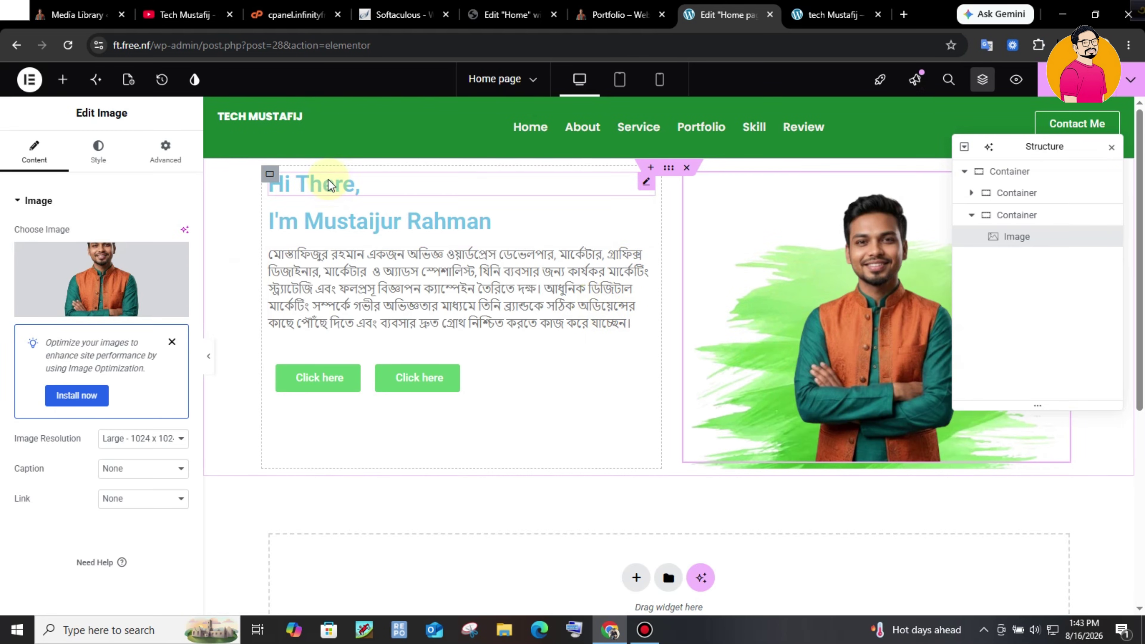
pyautogui.click(465, 203)
pyautogui.click(642, 7)
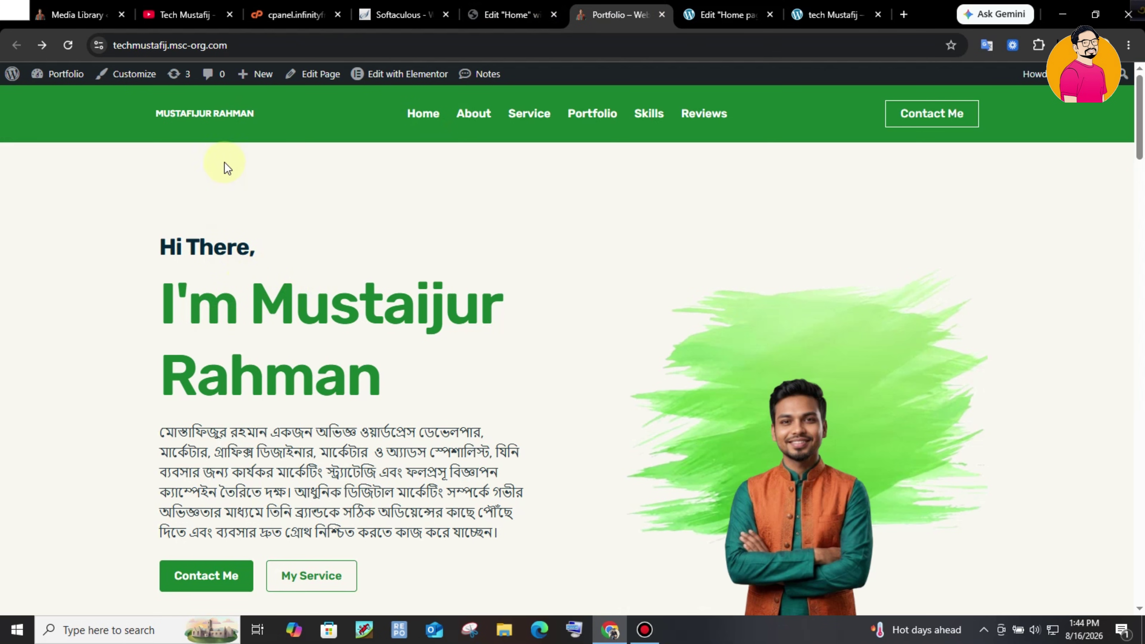
pyautogui.click(726, 14)
# - Color the 'Hi There,' heading text a dark slate grey
pyautogui.click(98, 151)
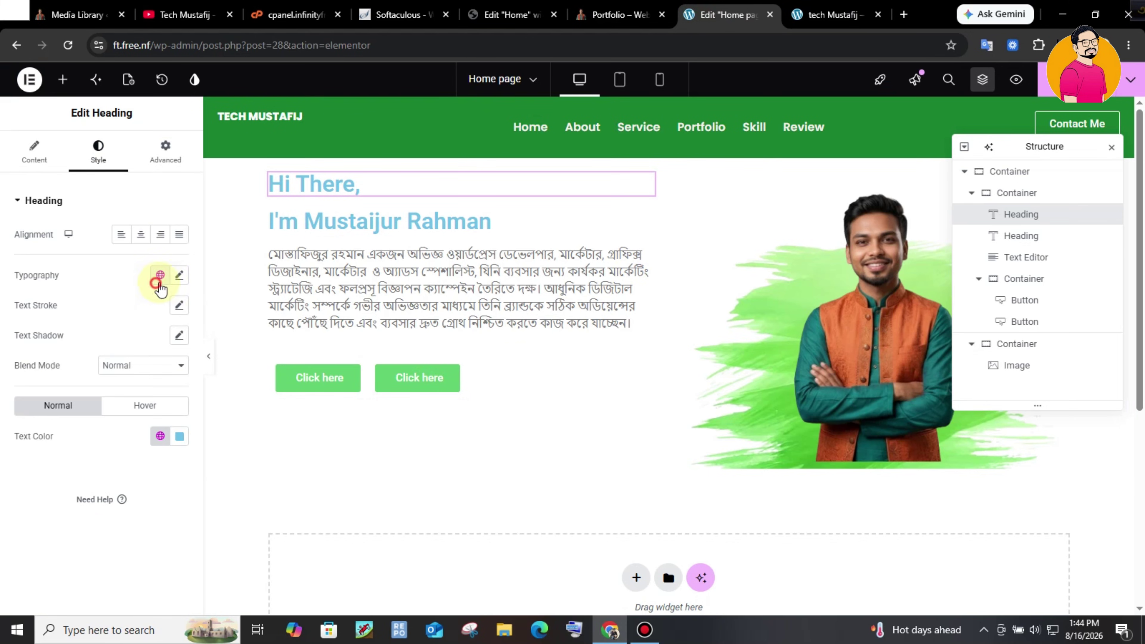
pyautogui.click(161, 436)
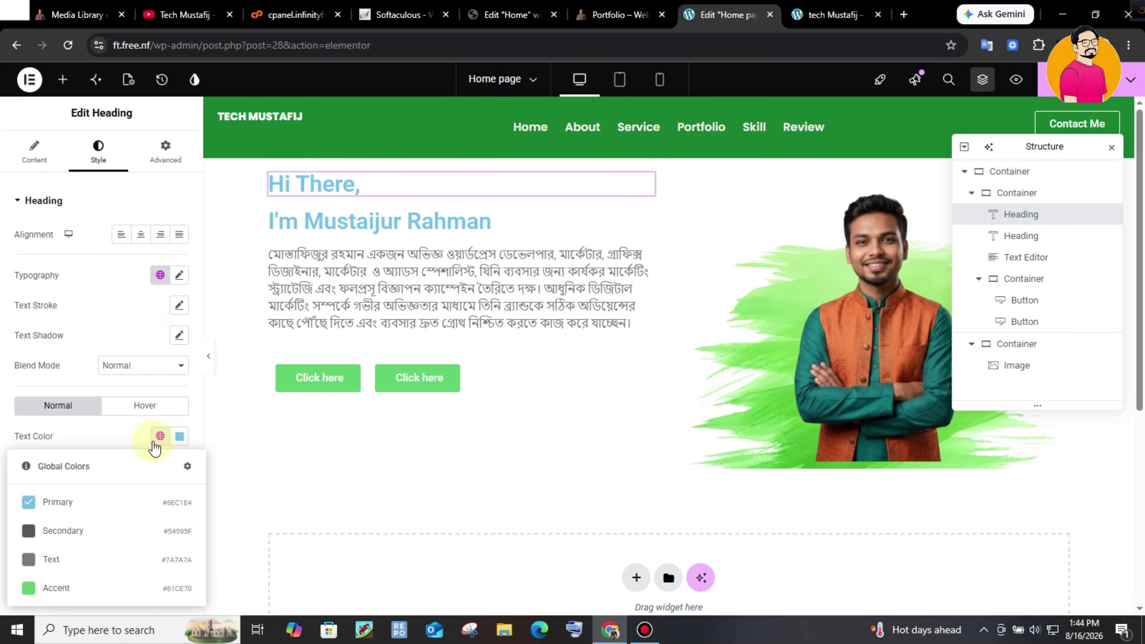
pyautogui.click(178, 437)
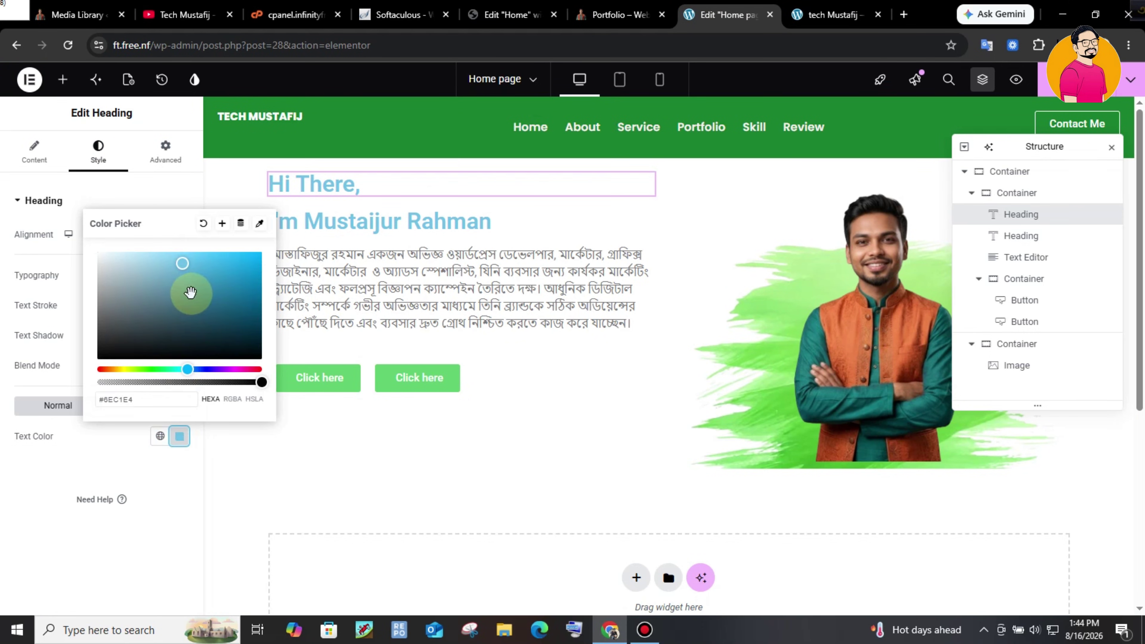
pyautogui.click(103, 357)
pyautogui.moveTo(102, 356); pyautogui.dragTo(118, 333)
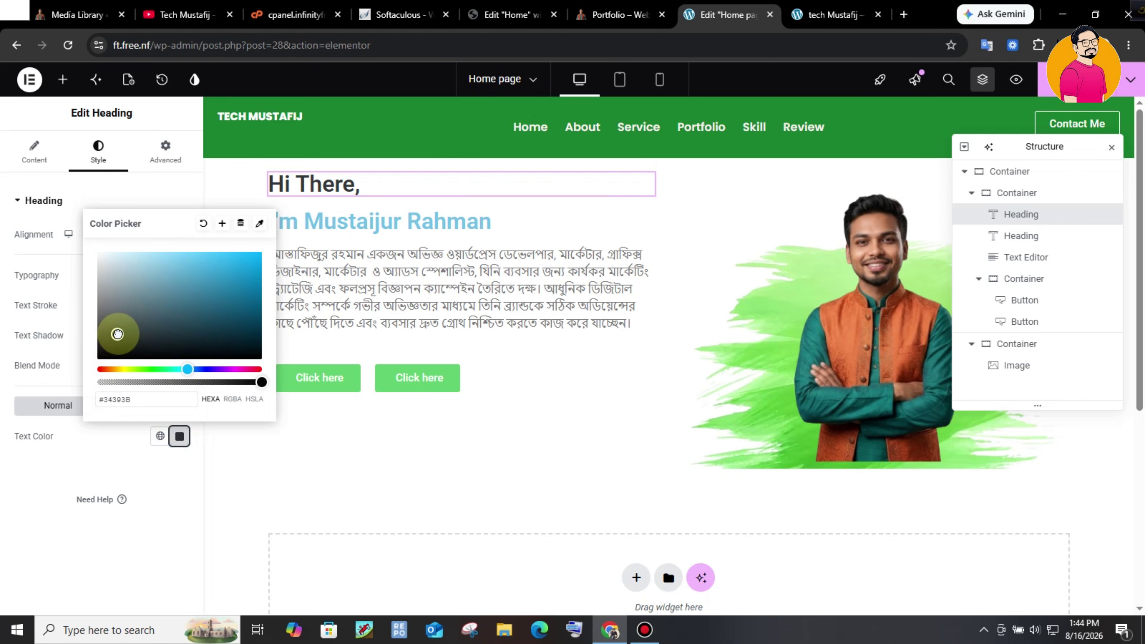
pyautogui.click(296, 481)
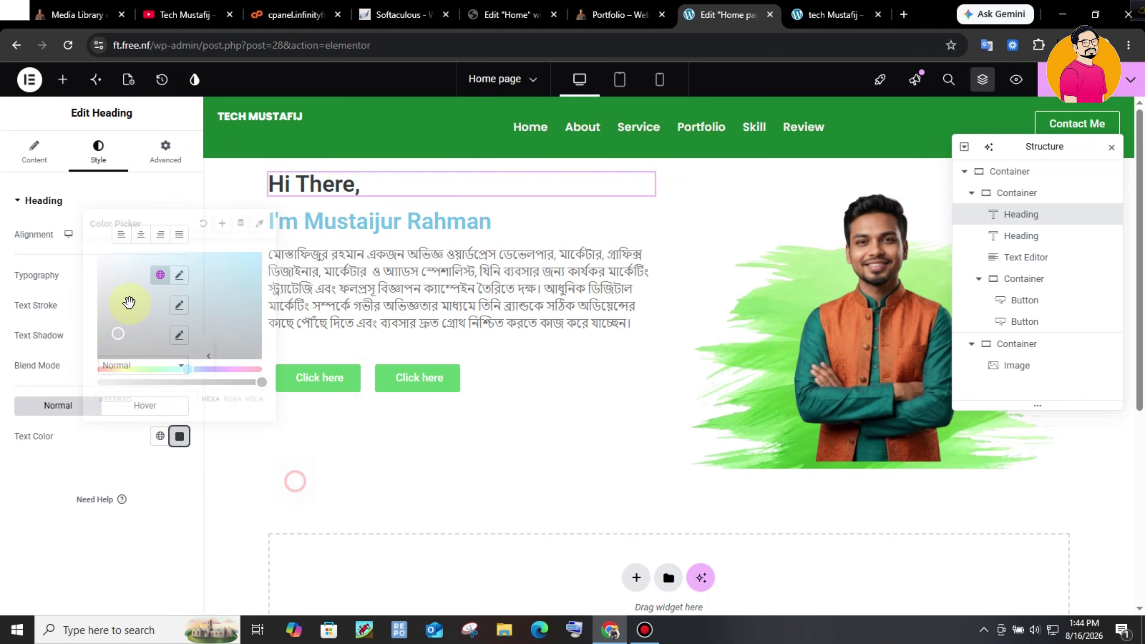
# - Set the 'Hi There,' typography to Poppins, size 32, line height 44
pyautogui.click(181, 277)
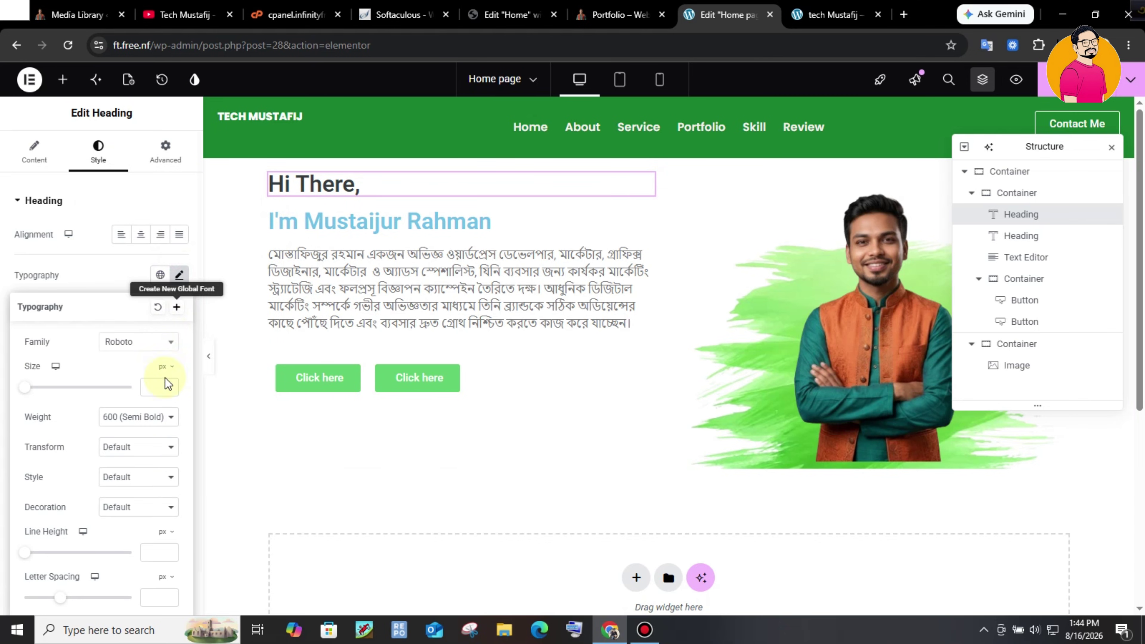
pyautogui.write('32')
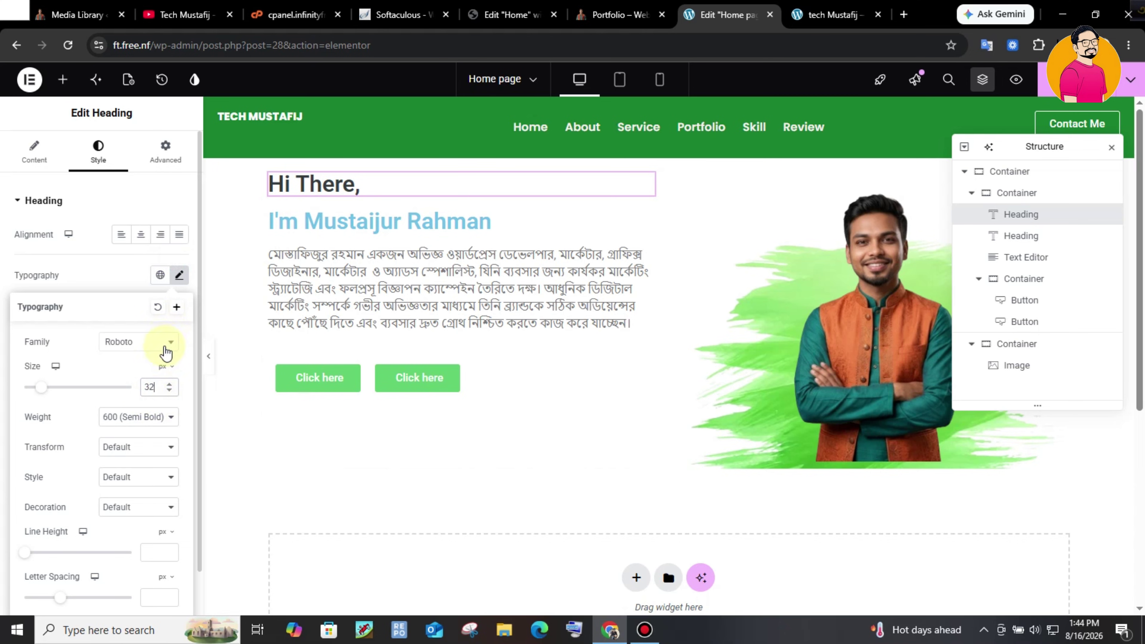
pyautogui.click(167, 343)
pyautogui.click(156, 577)
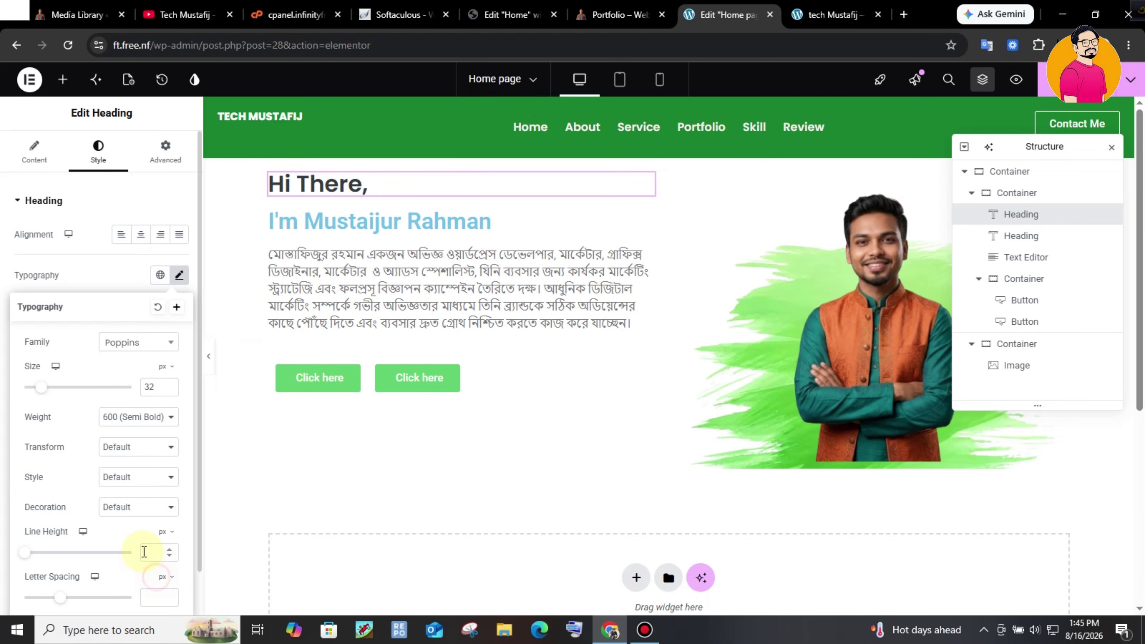
pyautogui.click(148, 548)
pyautogui.write('44')
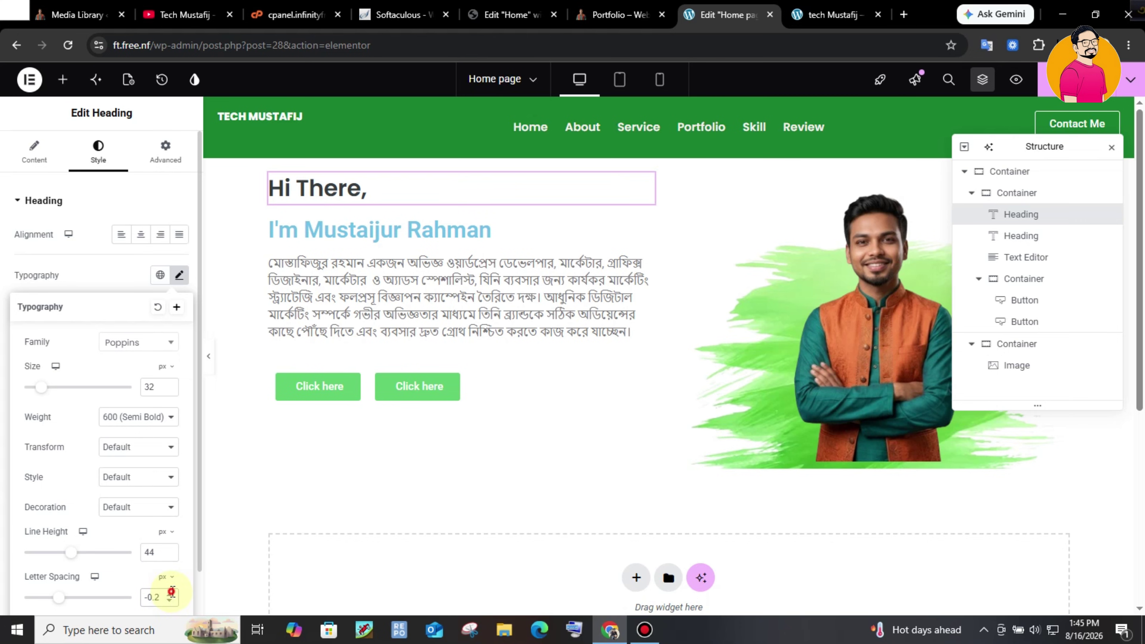
# - Change the name heading's HTML tag to H1
pyautogui.click(387, 231)
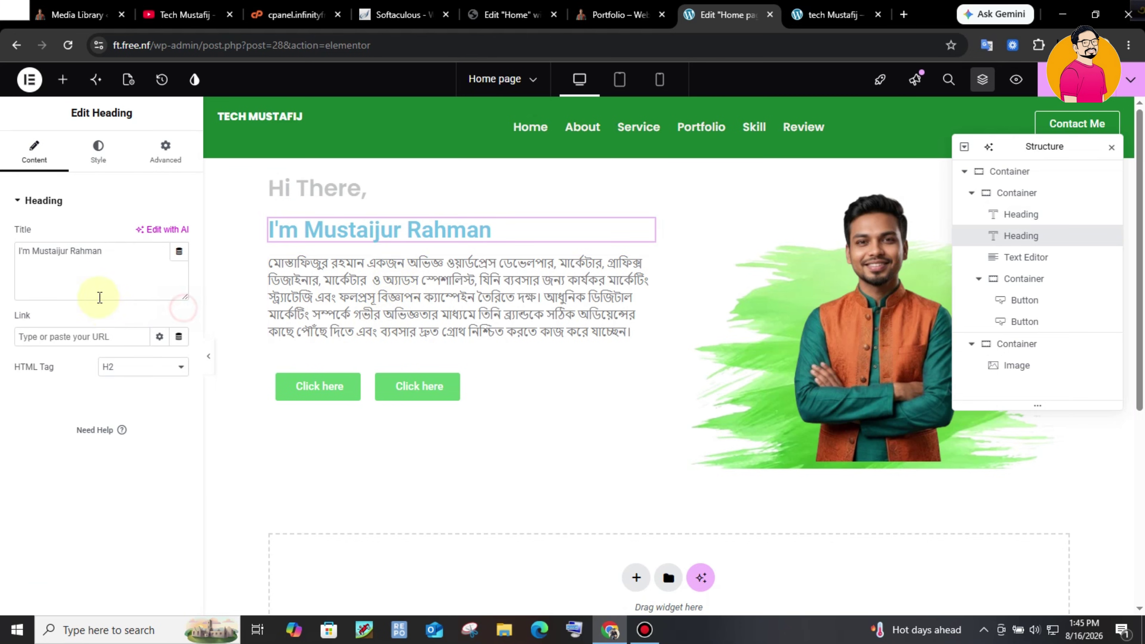
pyautogui.click(99, 151)
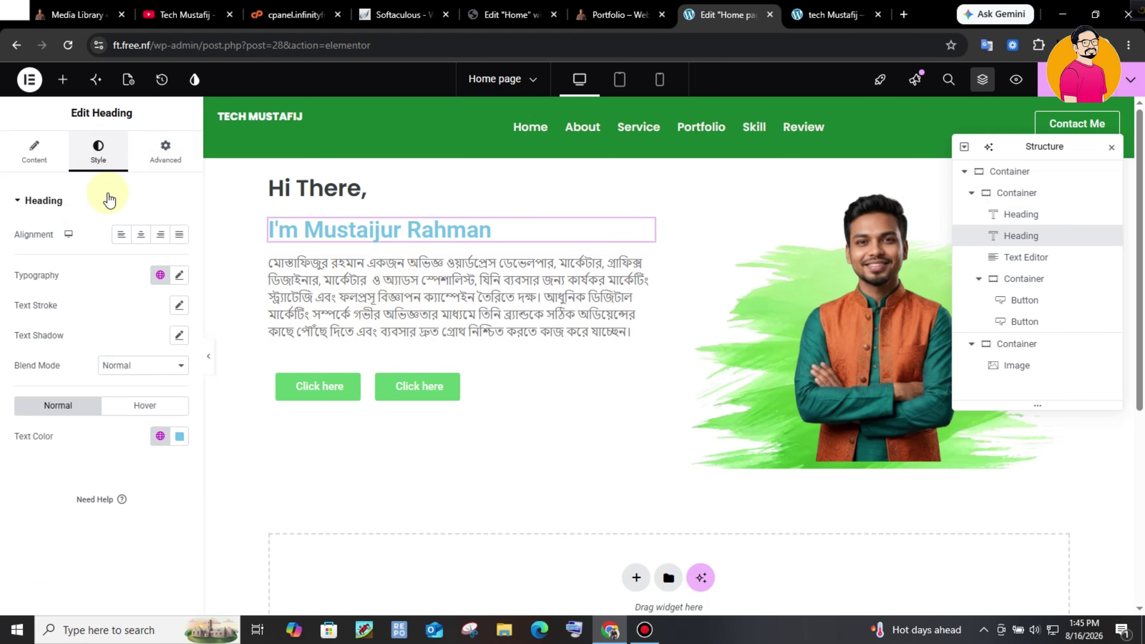
pyautogui.click(48, 150)
pyautogui.click(141, 379)
pyautogui.click(128, 397)
pyautogui.click(127, 371)
pyautogui.click(125, 388)
# - Give the name heading Poppins at 80 px in green #198030
pyautogui.click(87, 163)
pyautogui.click(179, 275)
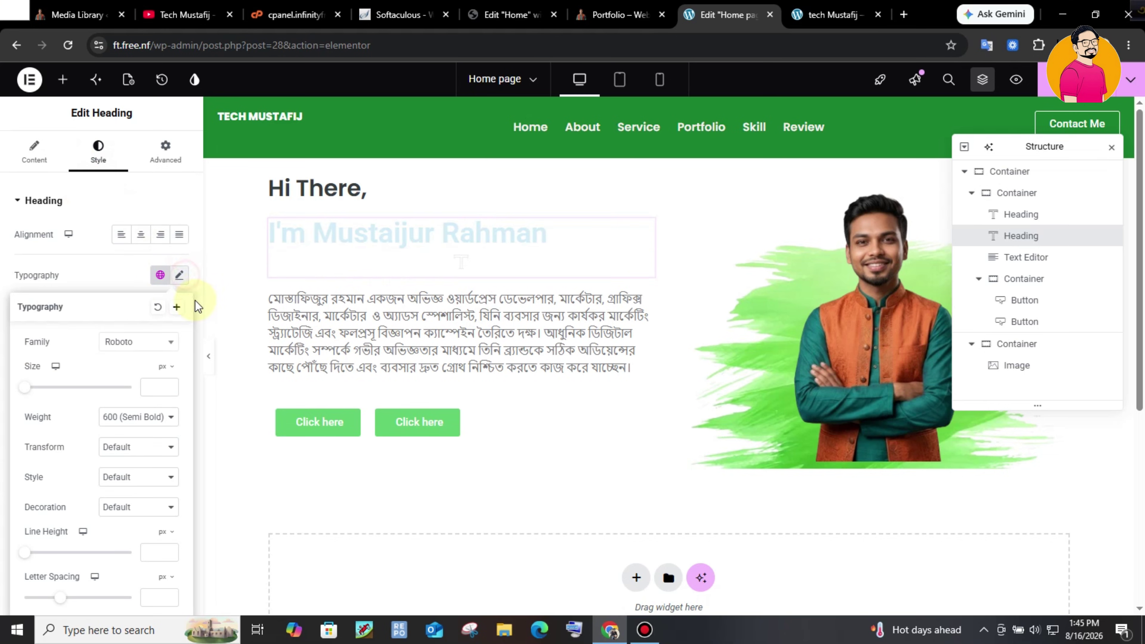
pyautogui.click(147, 338)
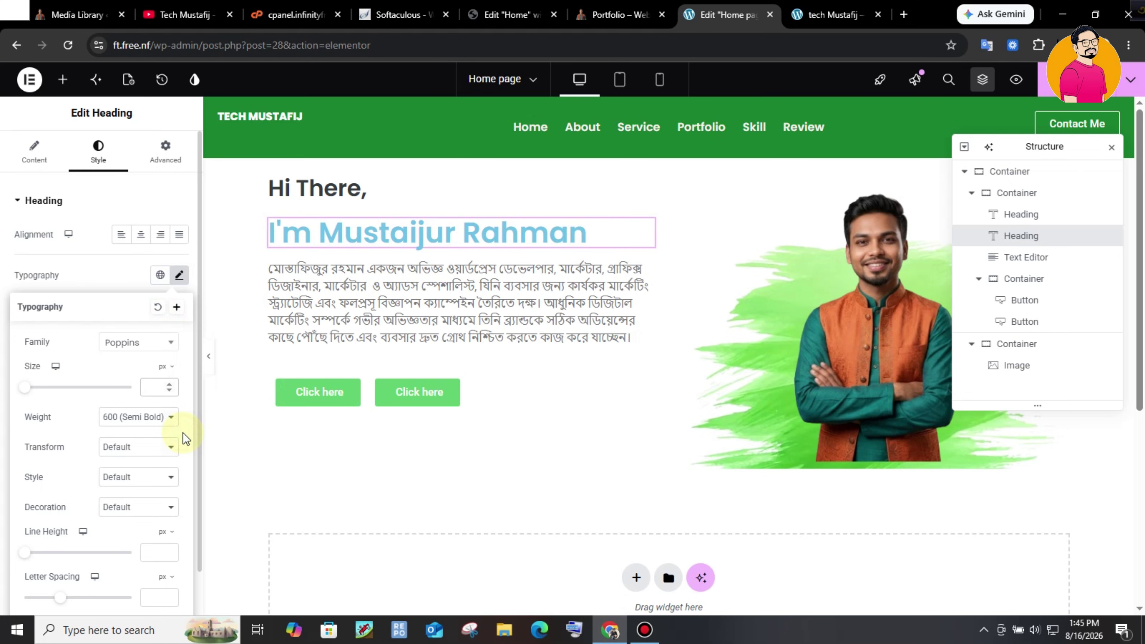
pyautogui.write('80')
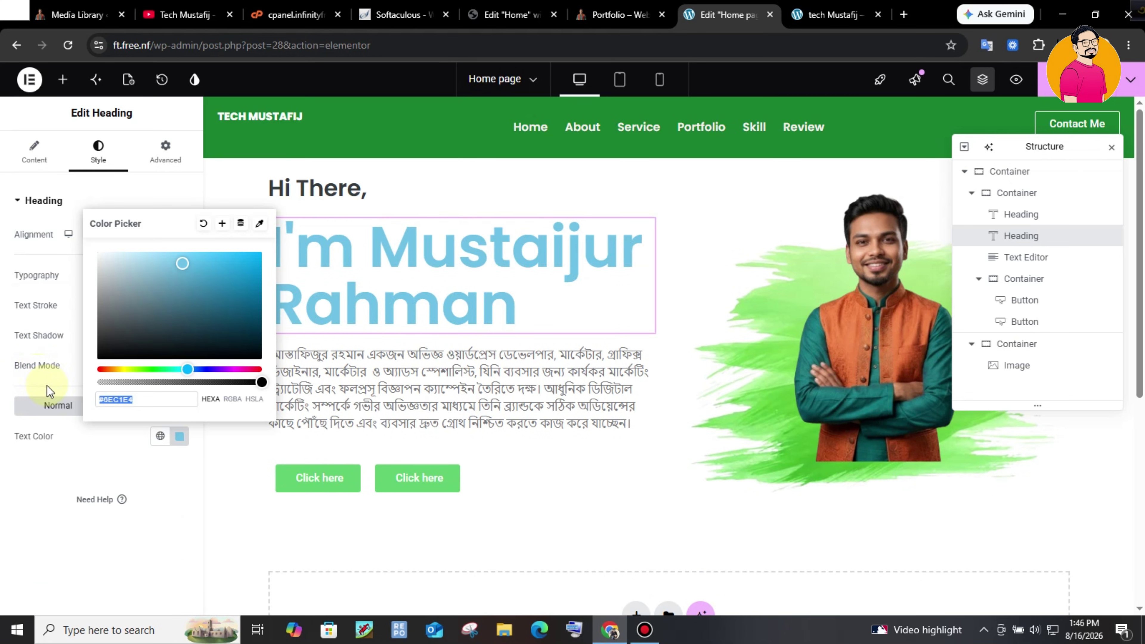
pyautogui.hotkey('ctrl', 'v')
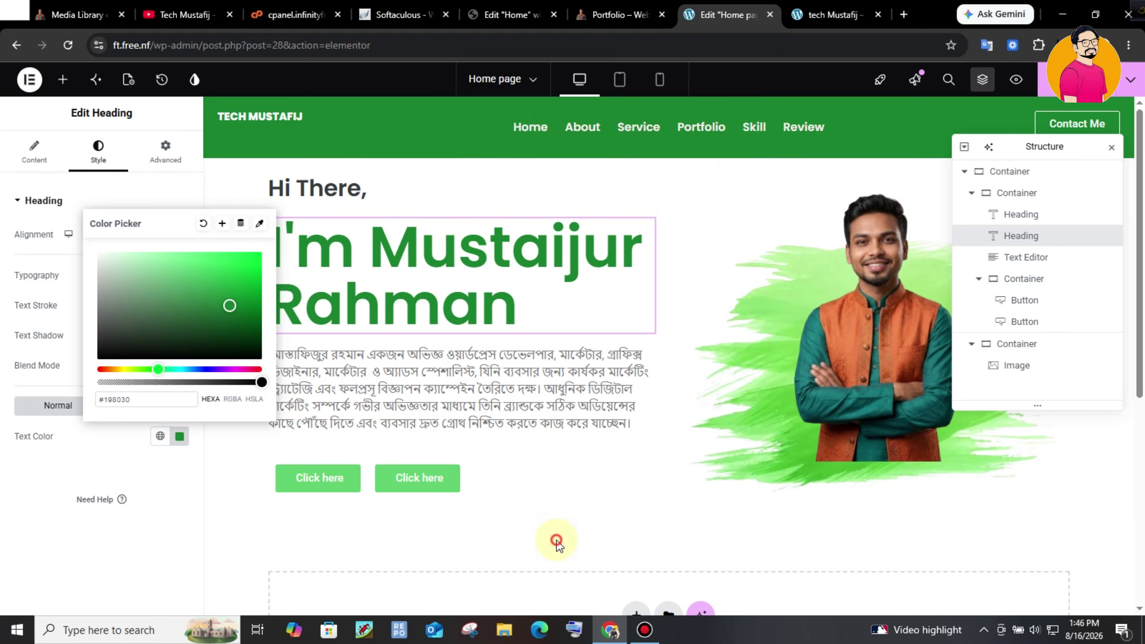
pyautogui.click(458, 304)
pyautogui.click(457, 360)
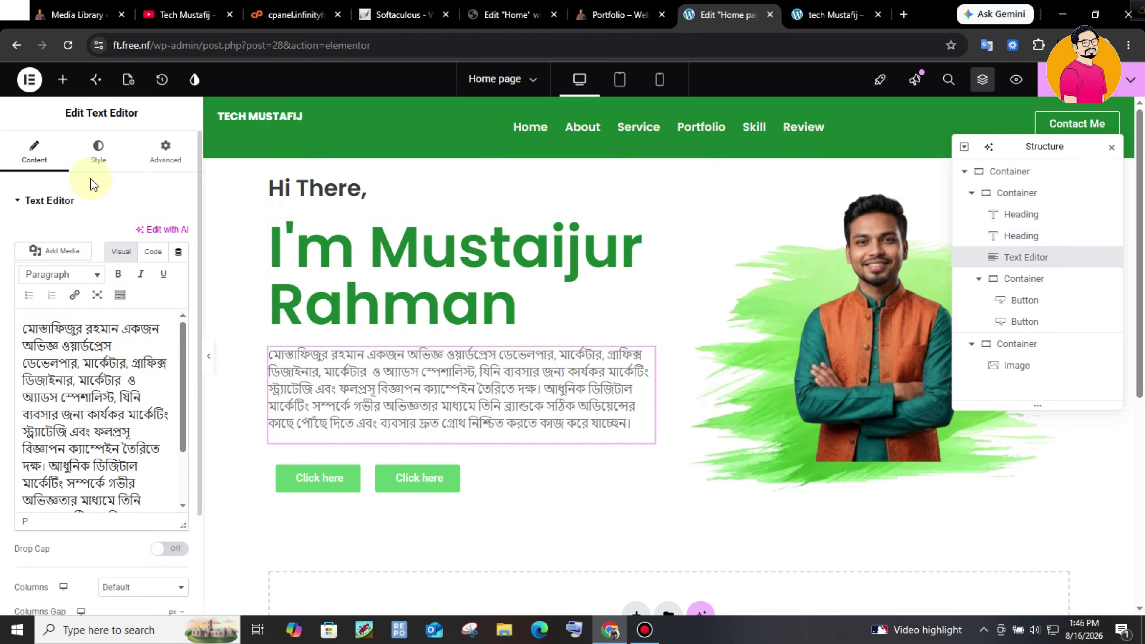
# - Set the Bengali Text Editor paragraph's typography size to 18, then view the live Portfolio tab
pyautogui.click(88, 162)
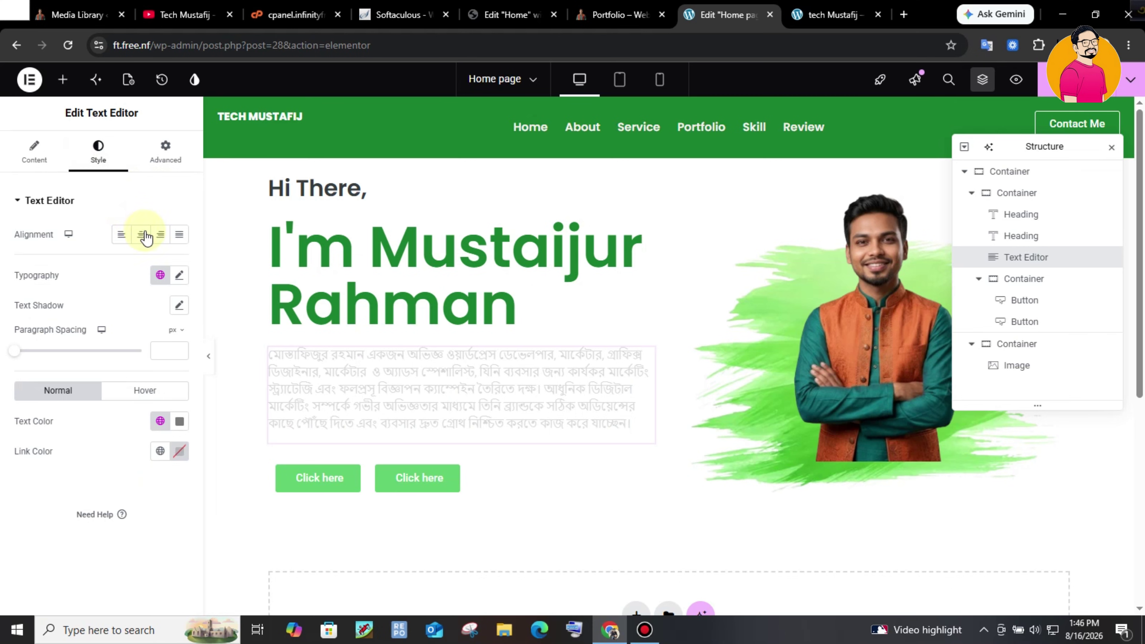
pyautogui.click(179, 275)
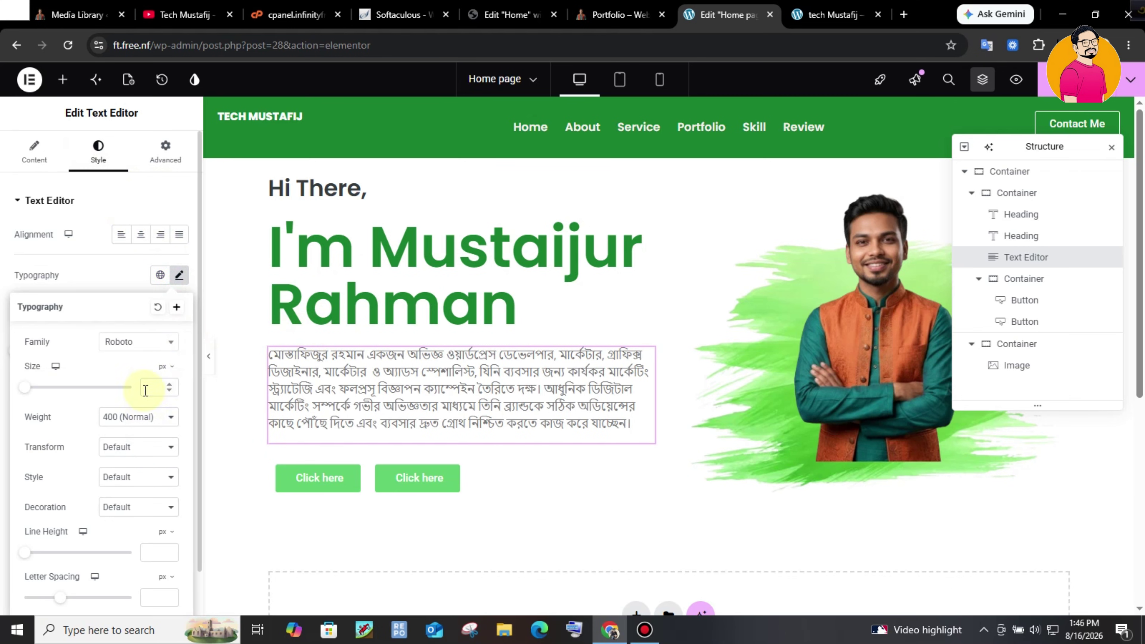
pyautogui.click(161, 387)
pyautogui.write('18')
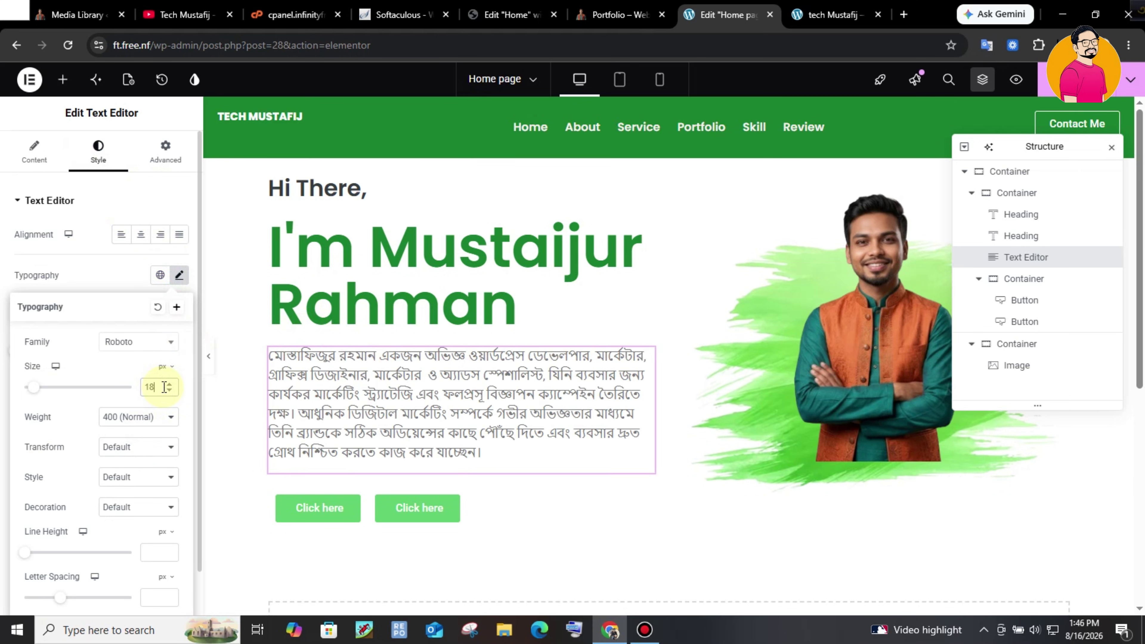
pyautogui.click(148, 343)
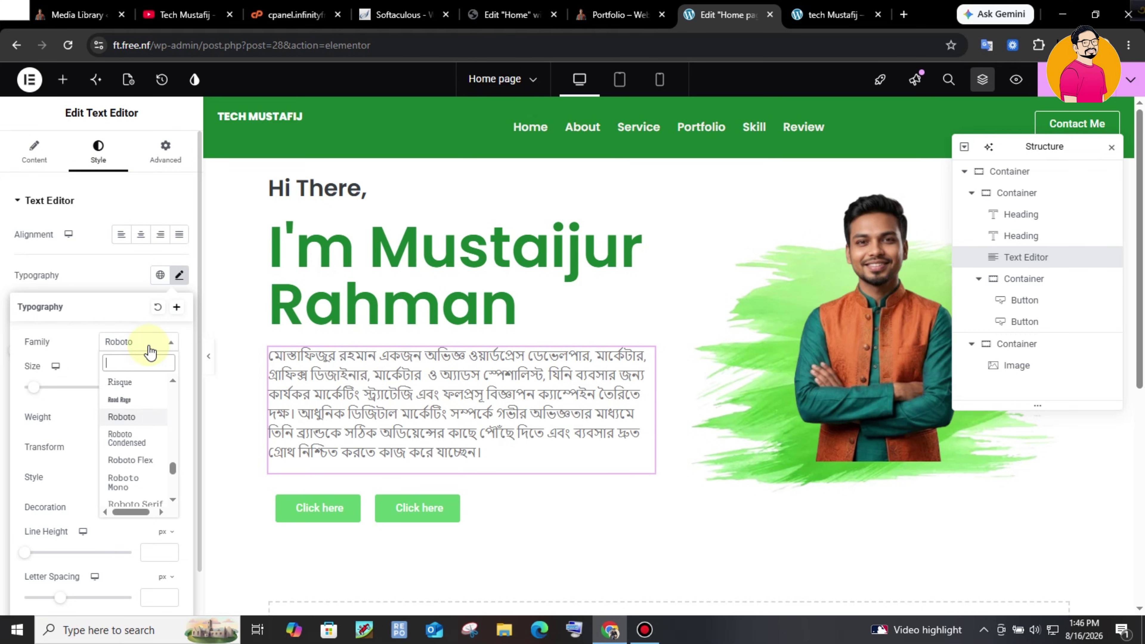
pyautogui.hotkey('ctrl', 'shift', 'Tab')
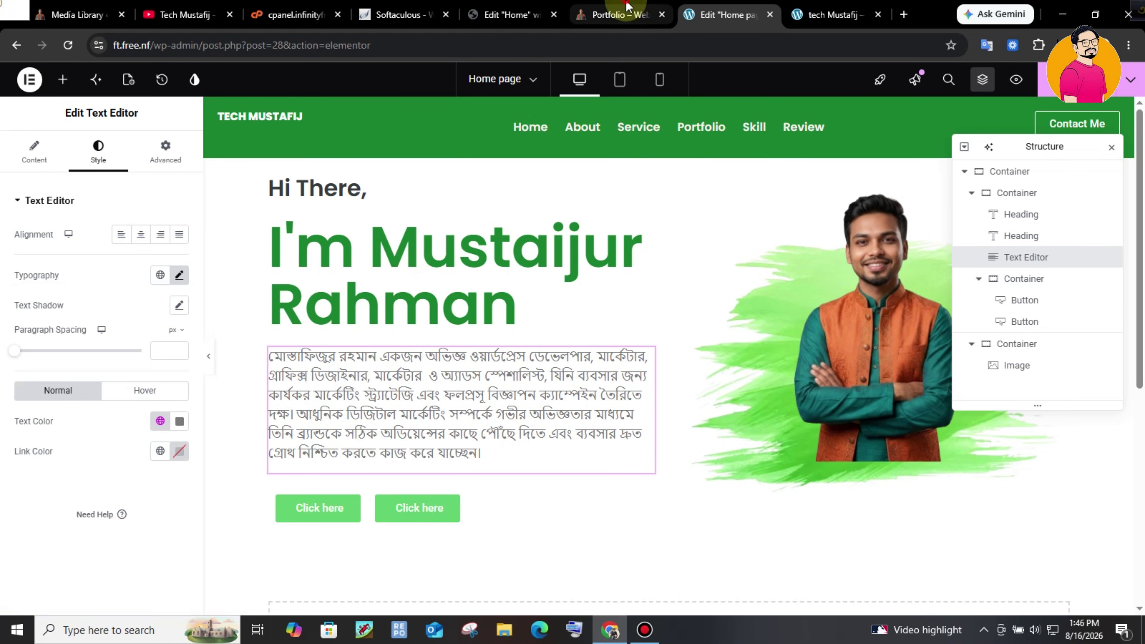
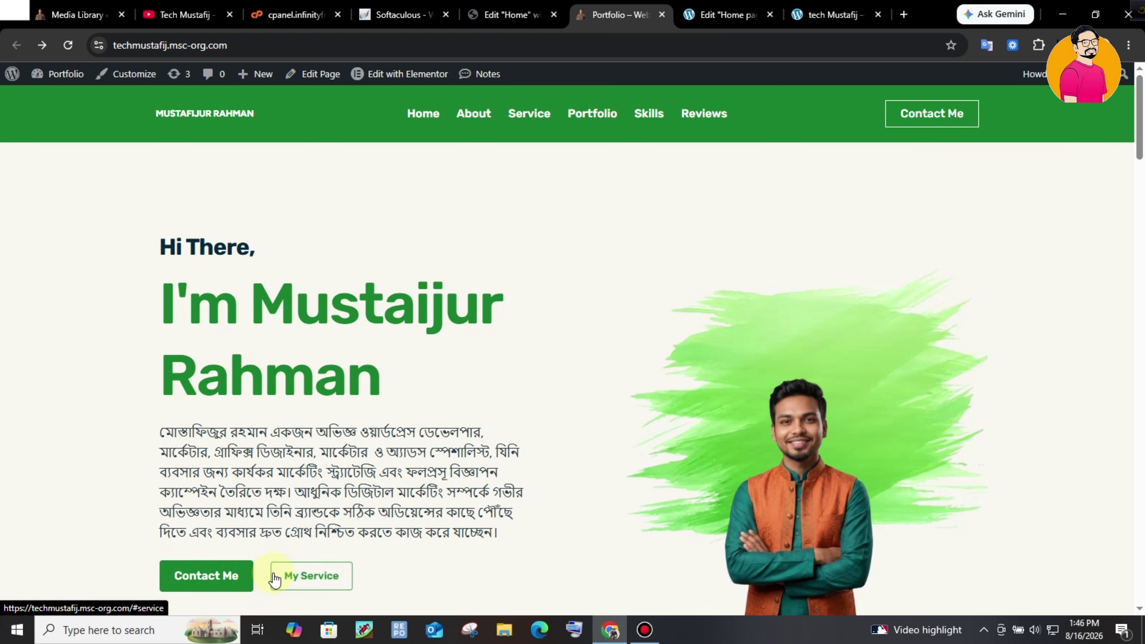
# - Give the Contact Me button a dark green background
pyautogui.hotkey('ctrl', 'Tab')
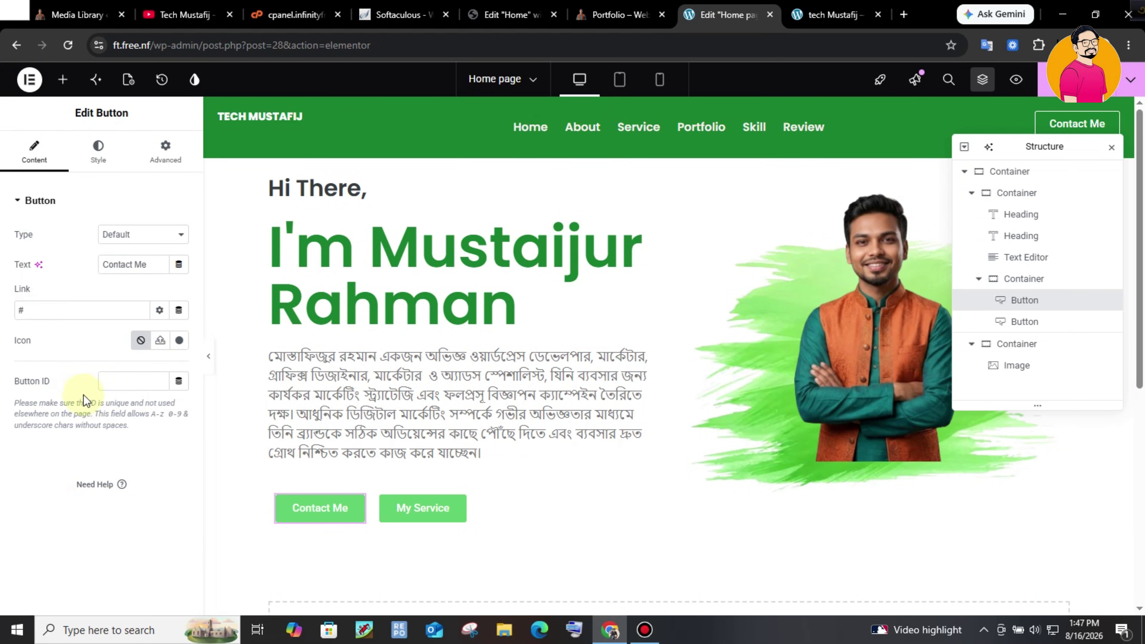
pyautogui.click(93, 153)
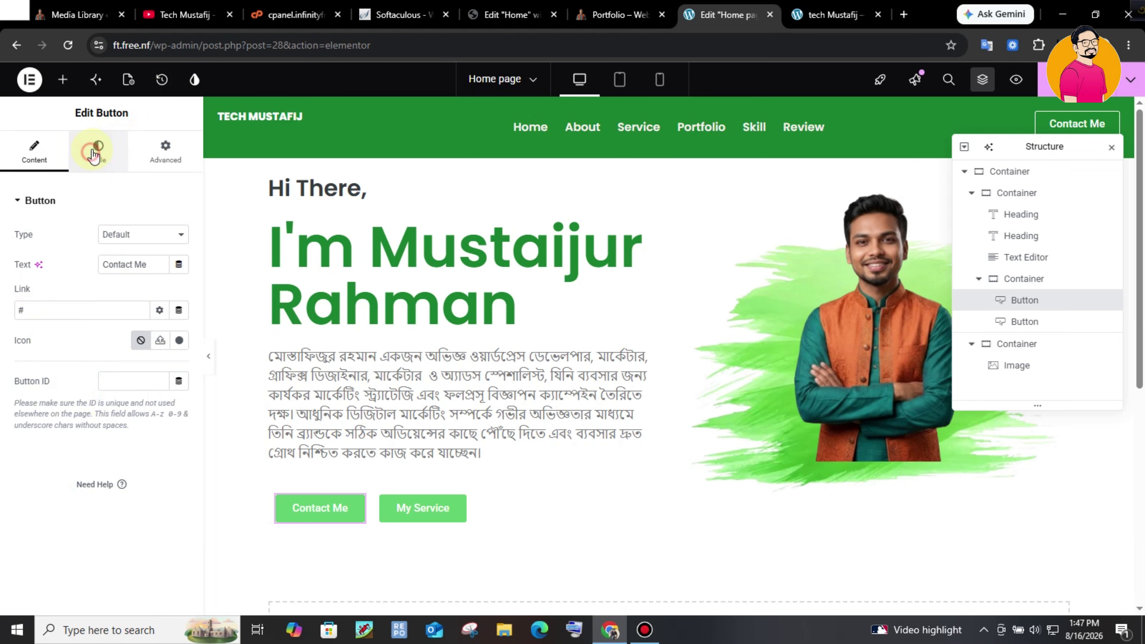
pyautogui.click(98, 152)
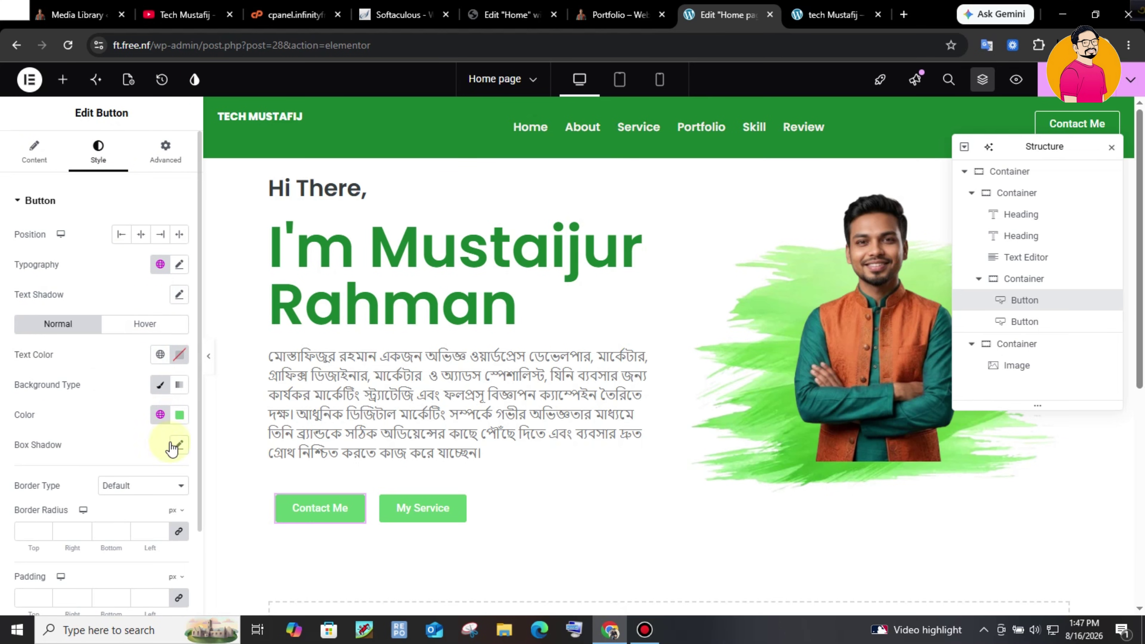
pyautogui.click(181, 415)
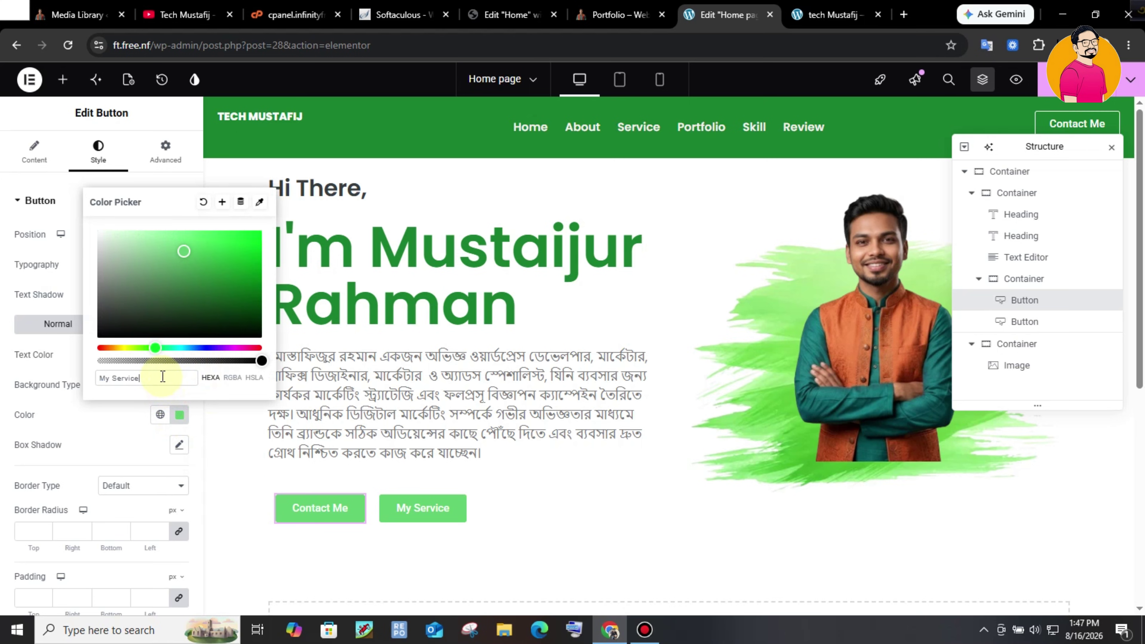
pyautogui.click(119, 465)
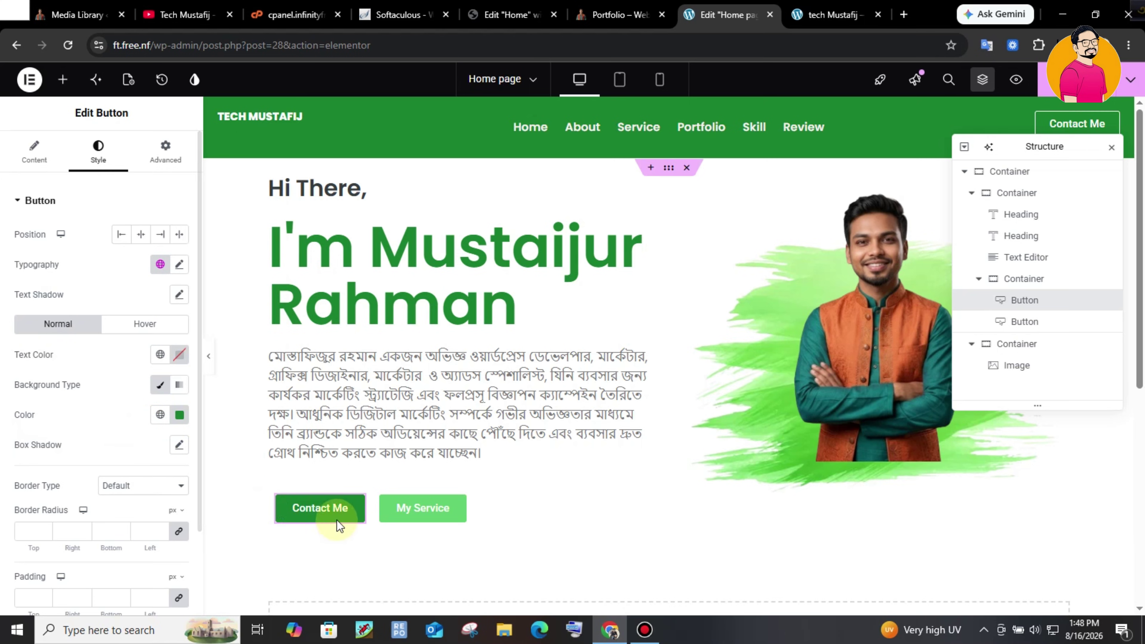
# - Set the Contact Me button's hover animation to Bounce Out
pyautogui.click(137, 327)
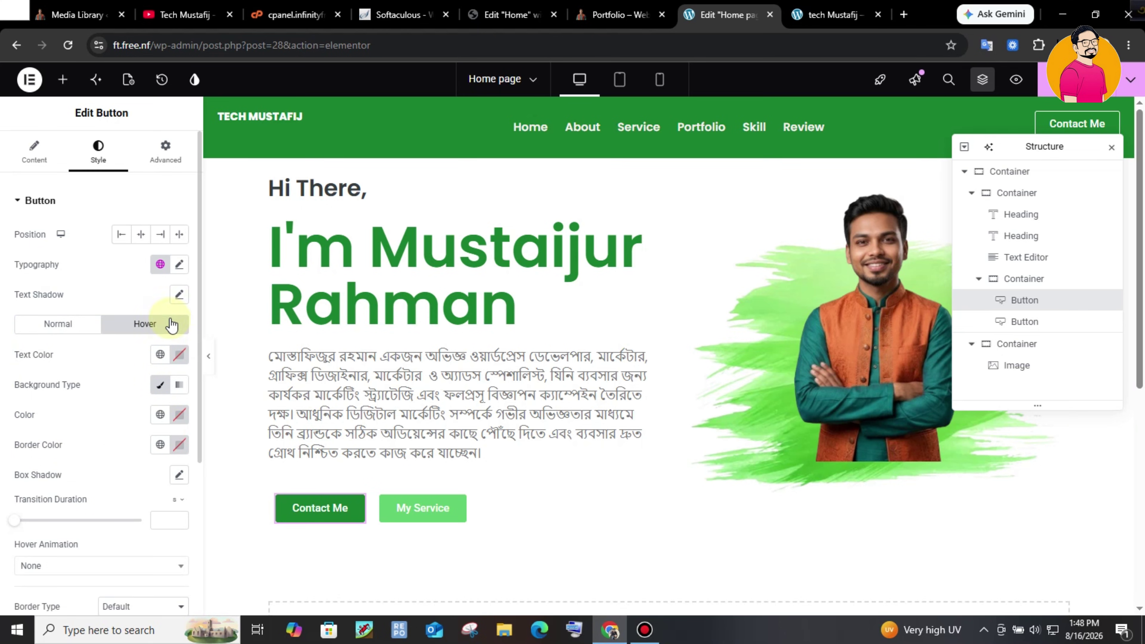
pyautogui.scroll(-3, 189, 316)
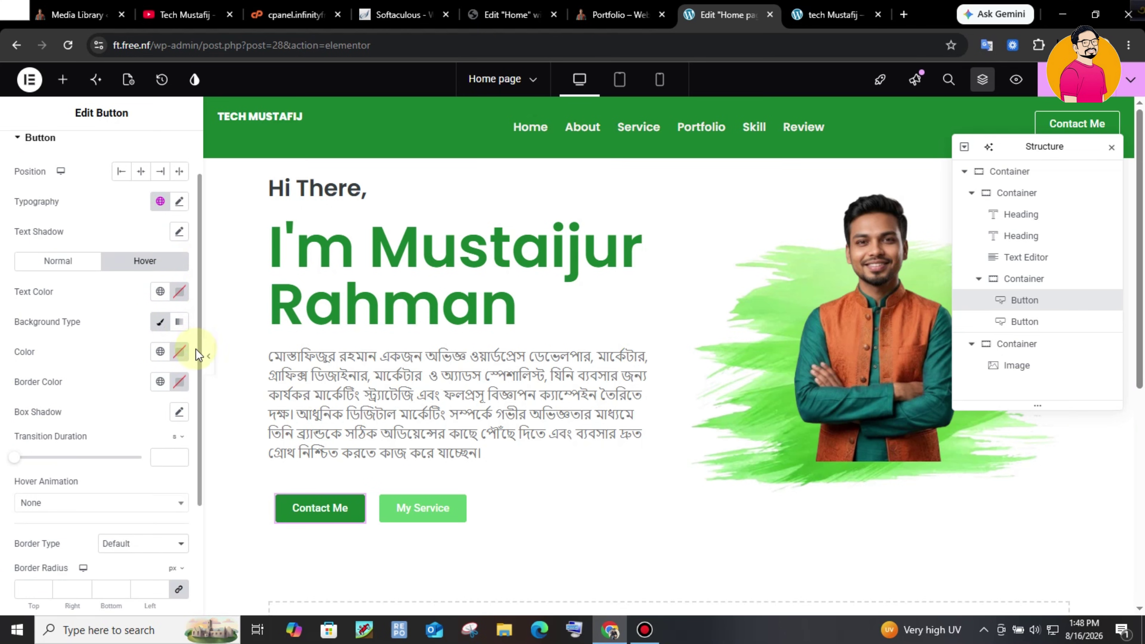
pyautogui.click(48, 484)
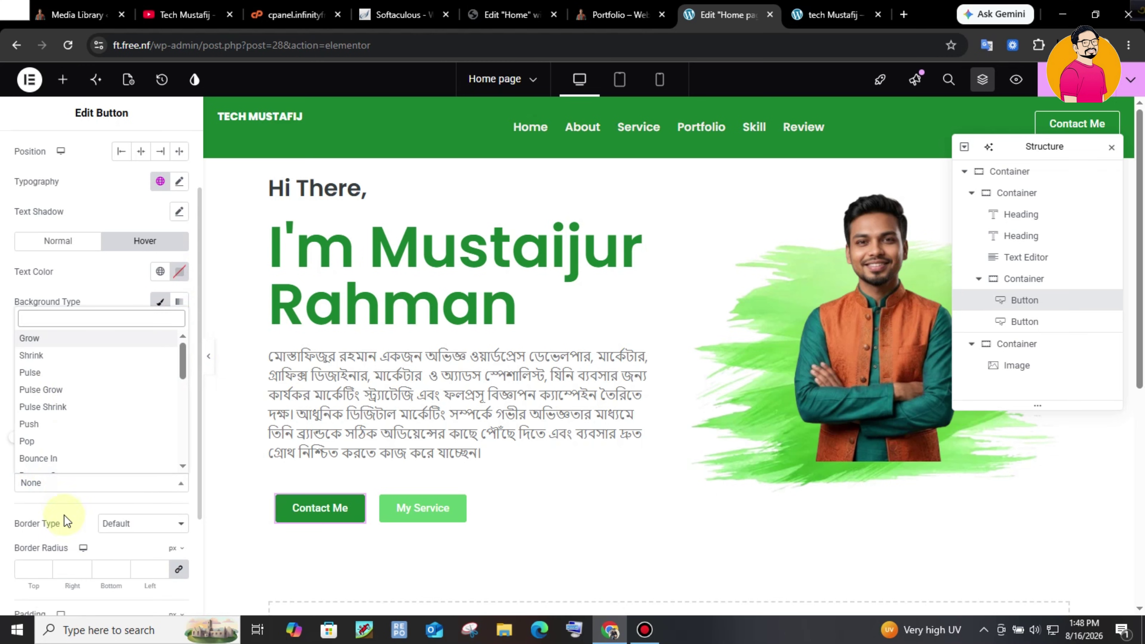
pyautogui.click(66, 356)
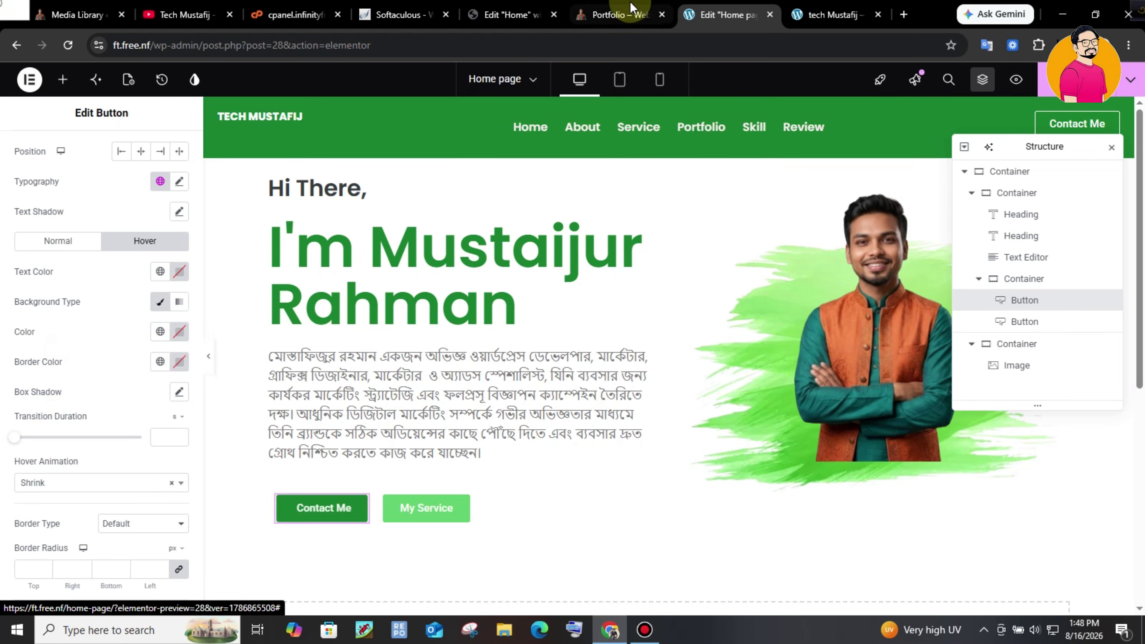
pyautogui.click(640, 14)
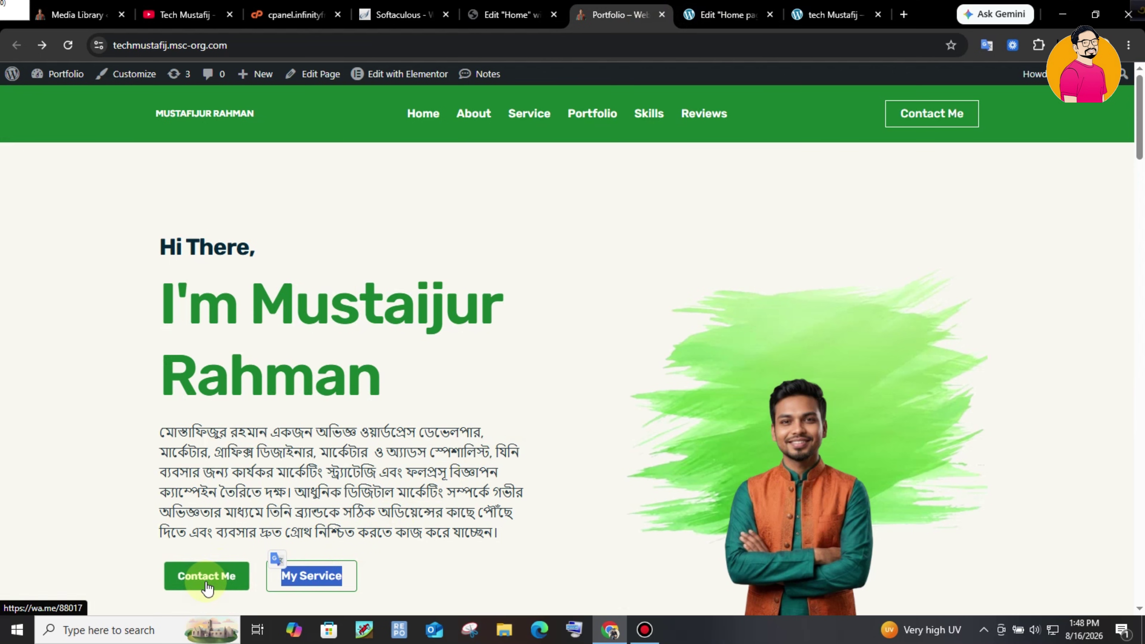
pyautogui.click(739, 13)
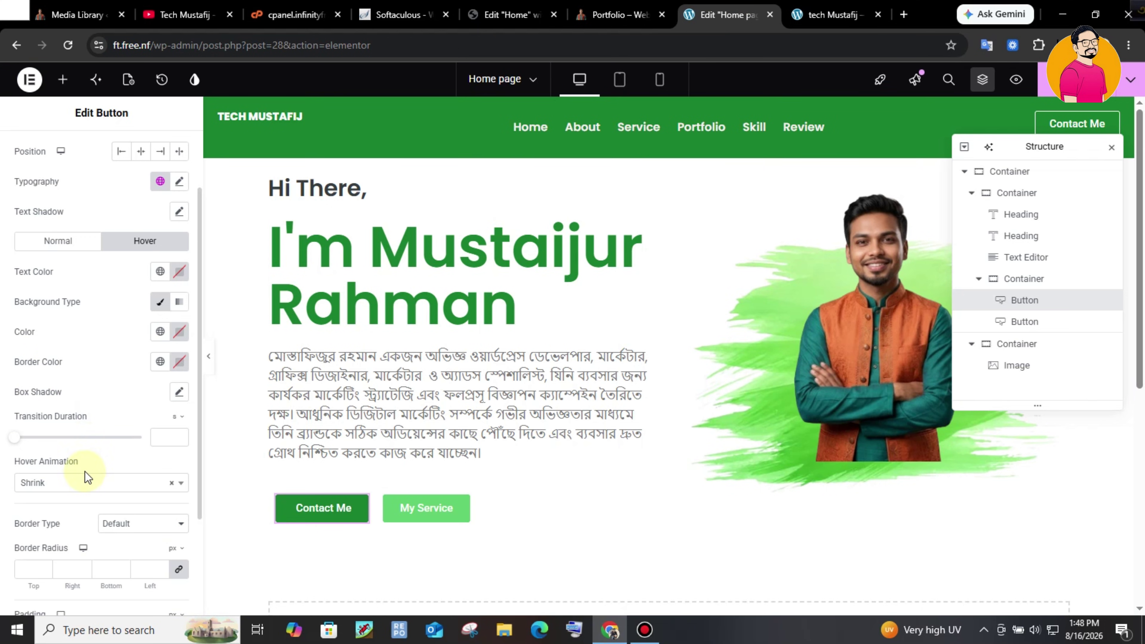
pyautogui.click(77, 483)
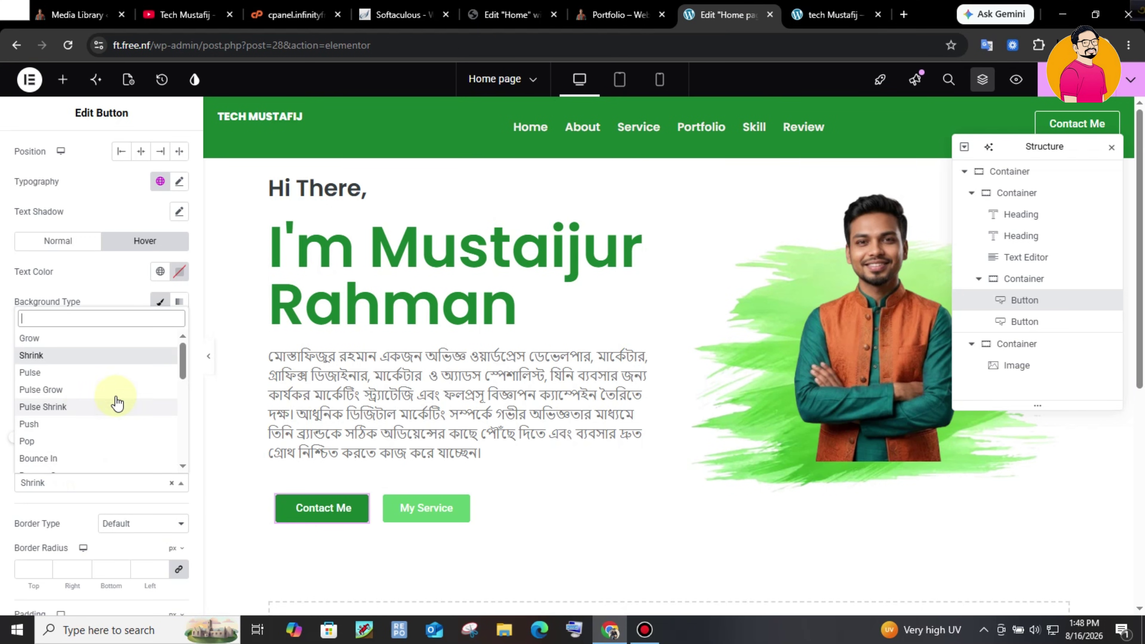
pyautogui.click(311, 511)
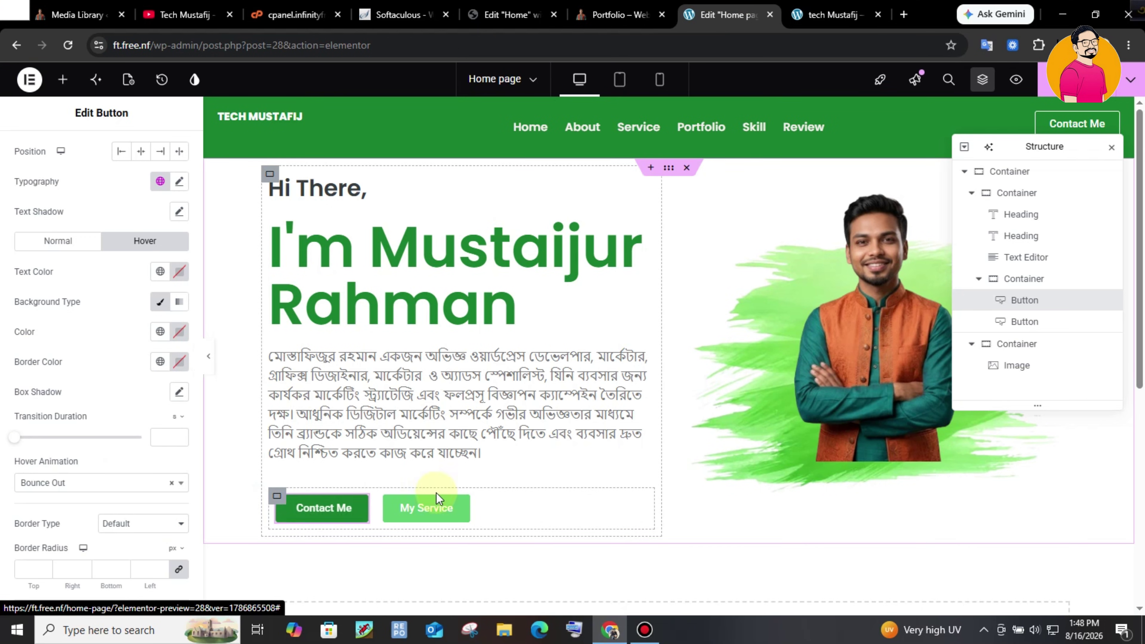
pyautogui.click(417, 507)
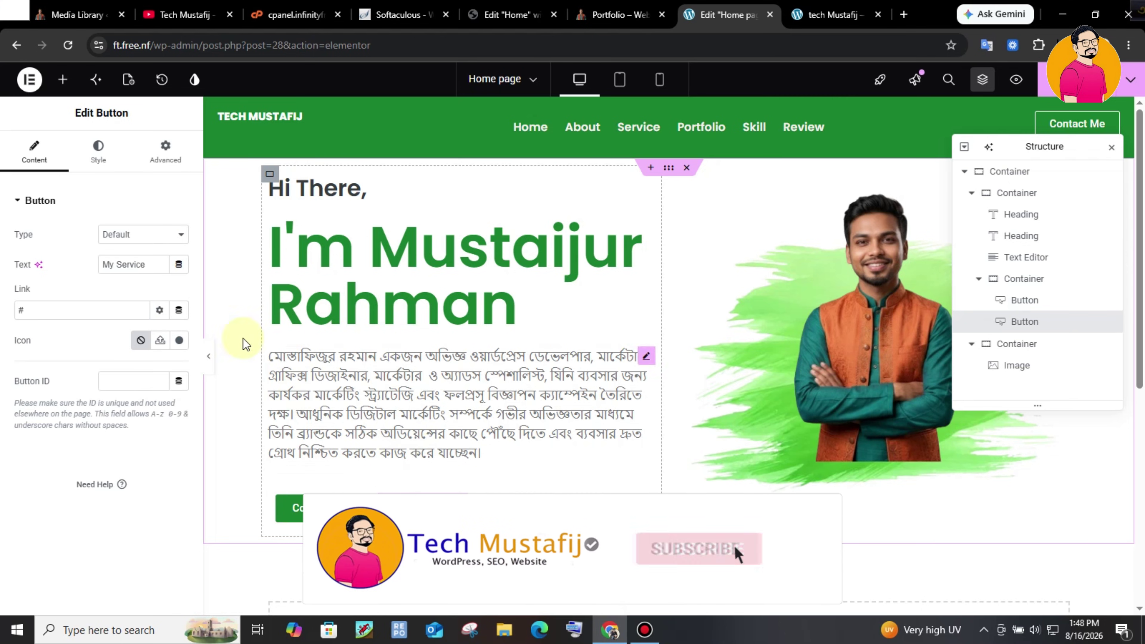
# - Make the My Service button's background fully transparent
pyautogui.click(97, 159)
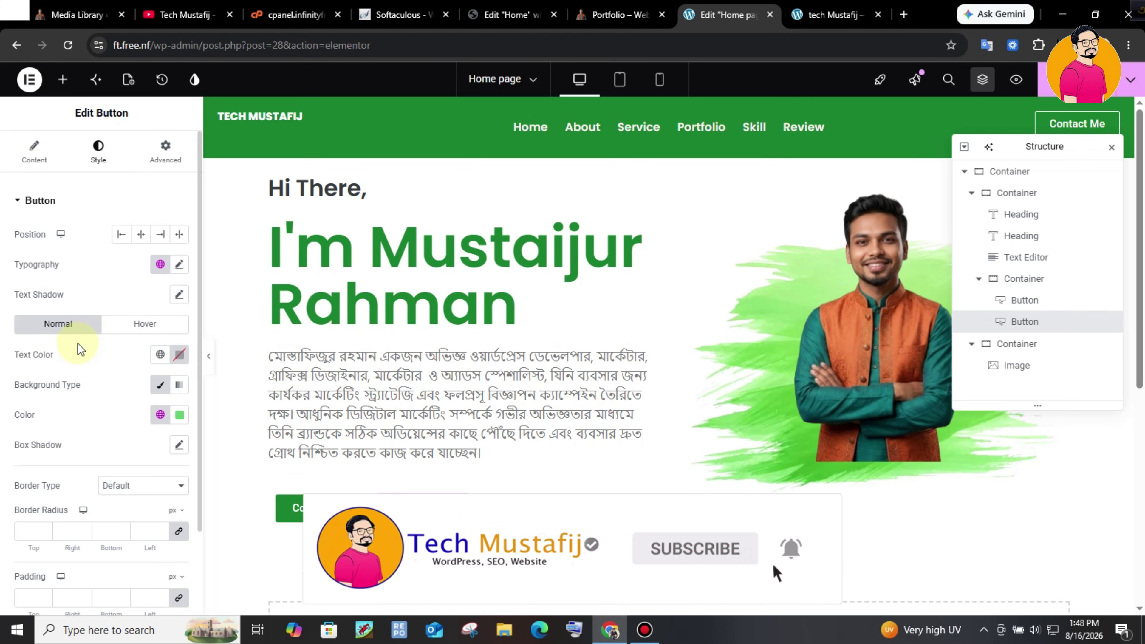
pyautogui.click(183, 415)
pyautogui.click(101, 361)
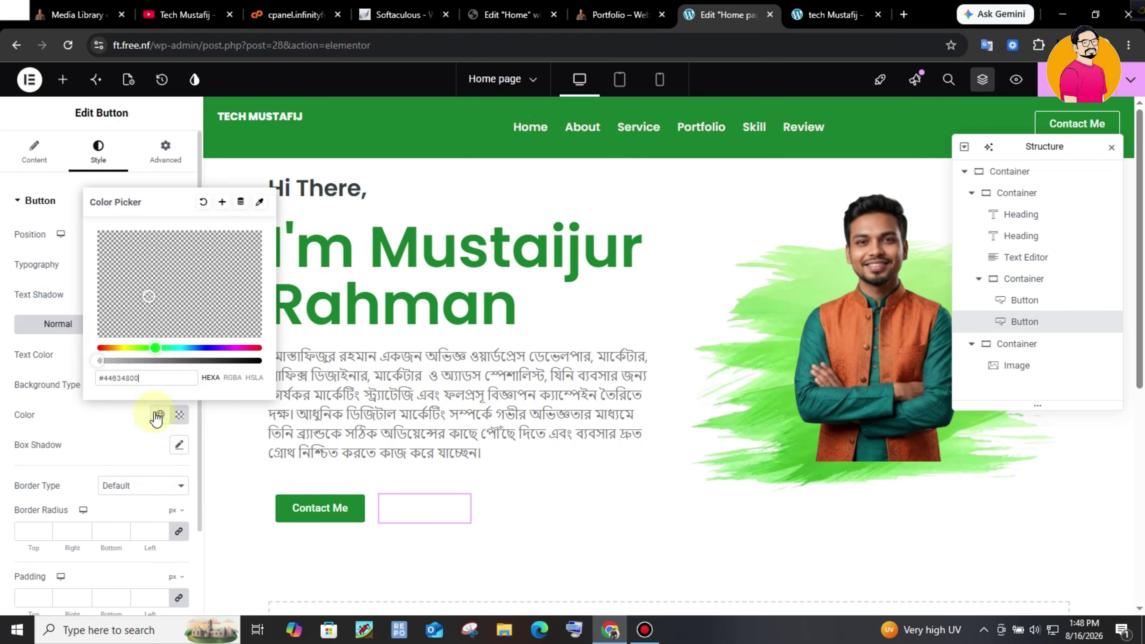
pyautogui.click(102, 332)
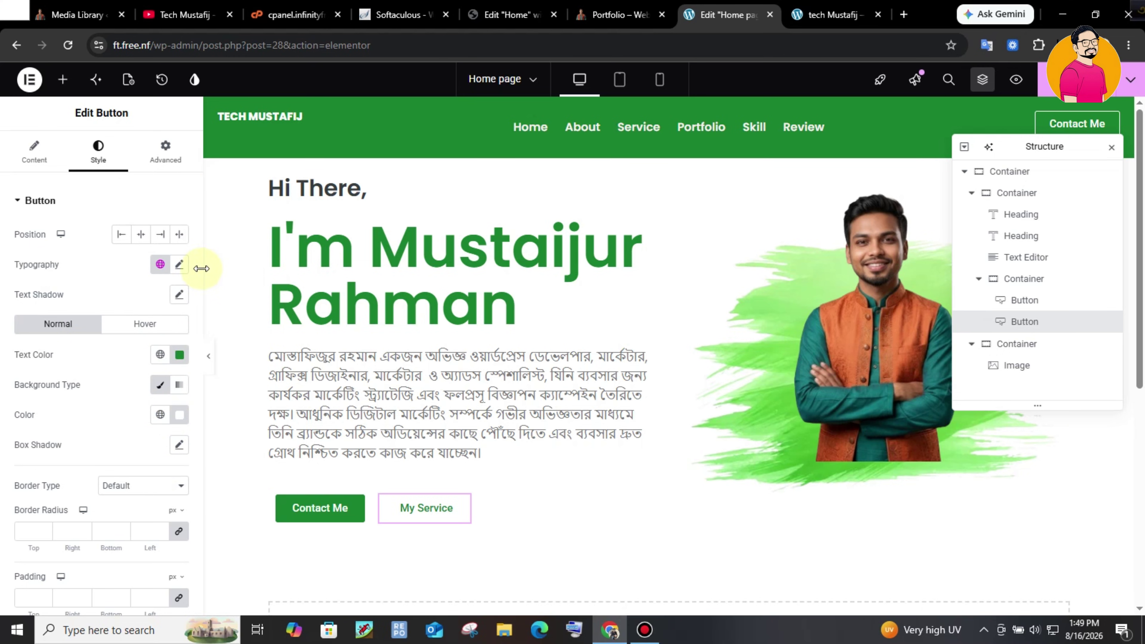
# - Give My Service a solid border and preview both buttons on the live Portfolio site
pyautogui.scroll(-3, 192, 314)
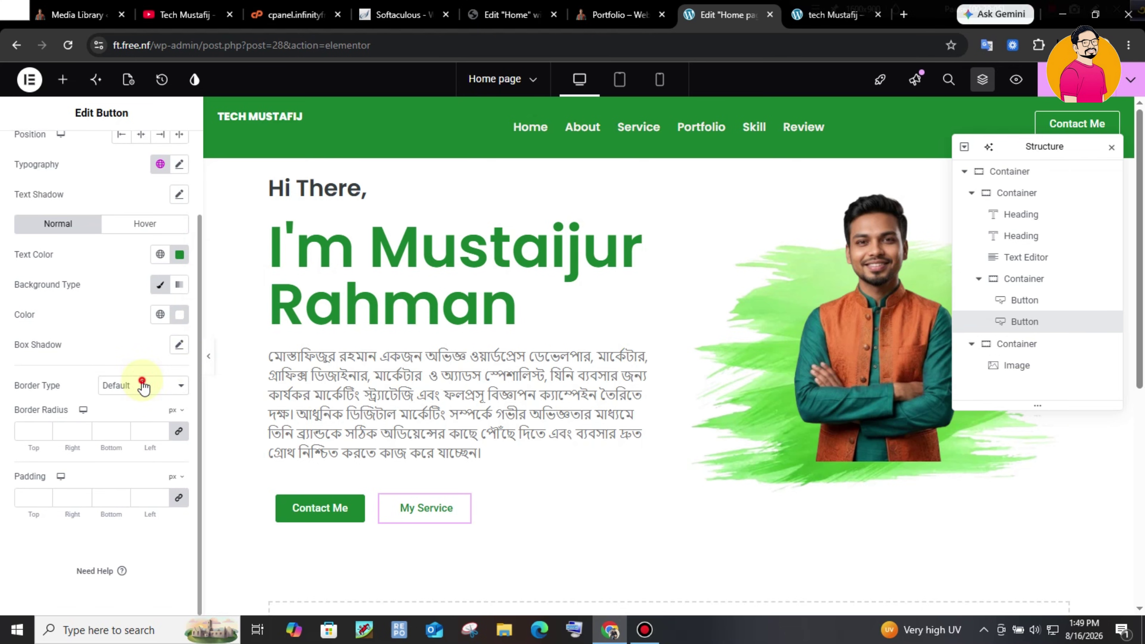
pyautogui.click(142, 385)
pyautogui.click(133, 438)
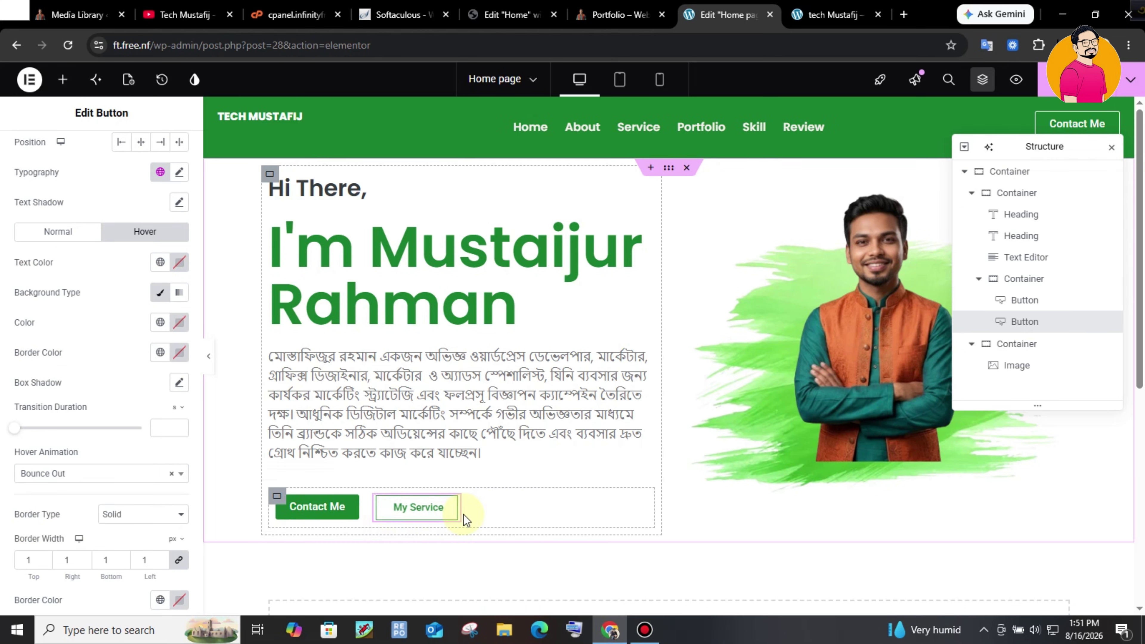
pyautogui.click(620, 15)
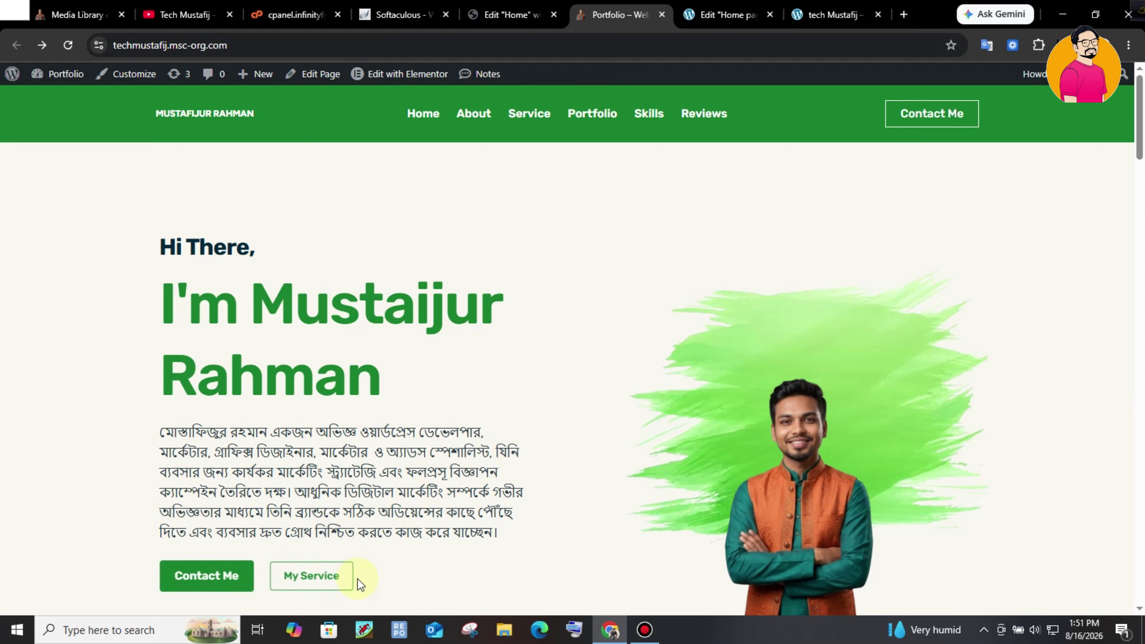
pyautogui.click(726, 14)
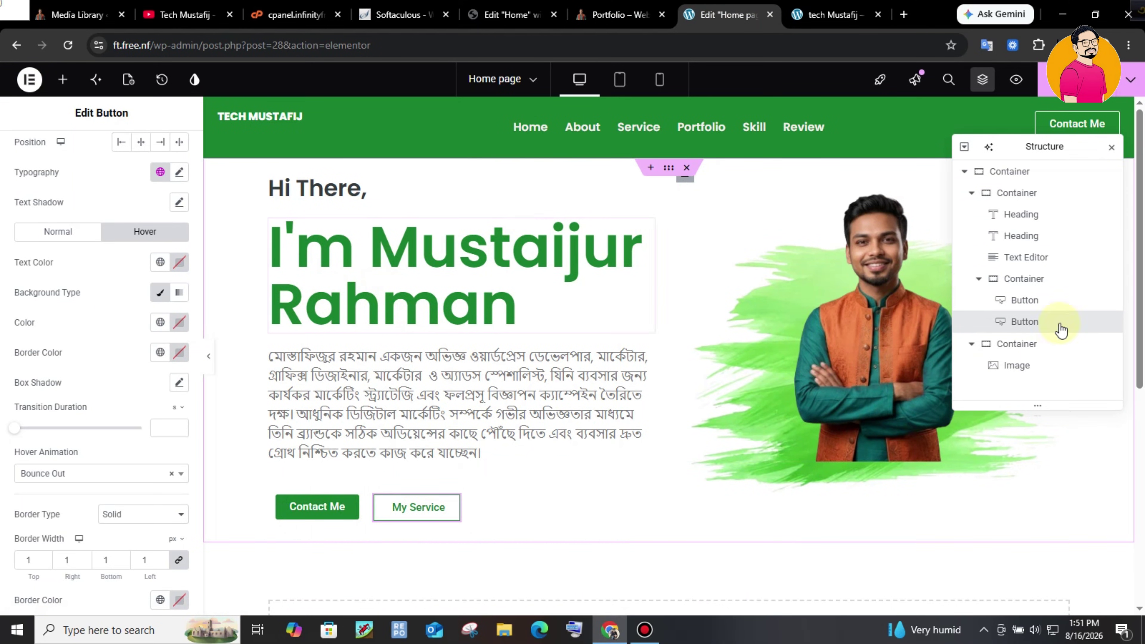
pyautogui.click(660, 7)
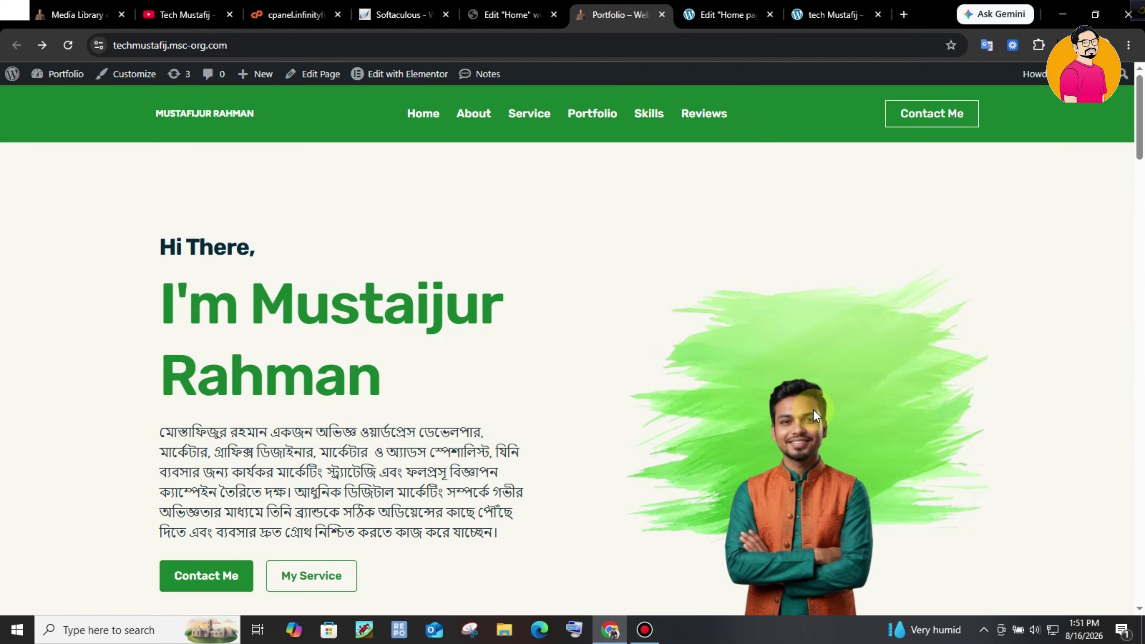
# - Duplicate the empty inner container under the heading to form a second column
pyautogui.scroll(-8, 1130, 105)
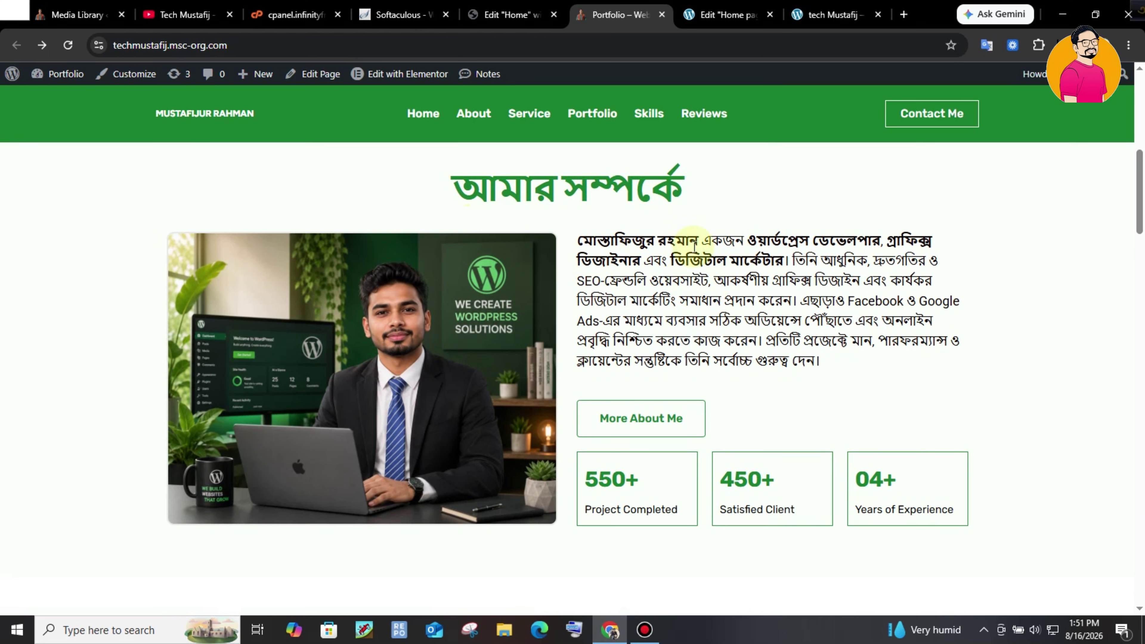
pyautogui.moveTo(498, 184); pyautogui.dragTo(683, 190)
pyautogui.click(401, 202)
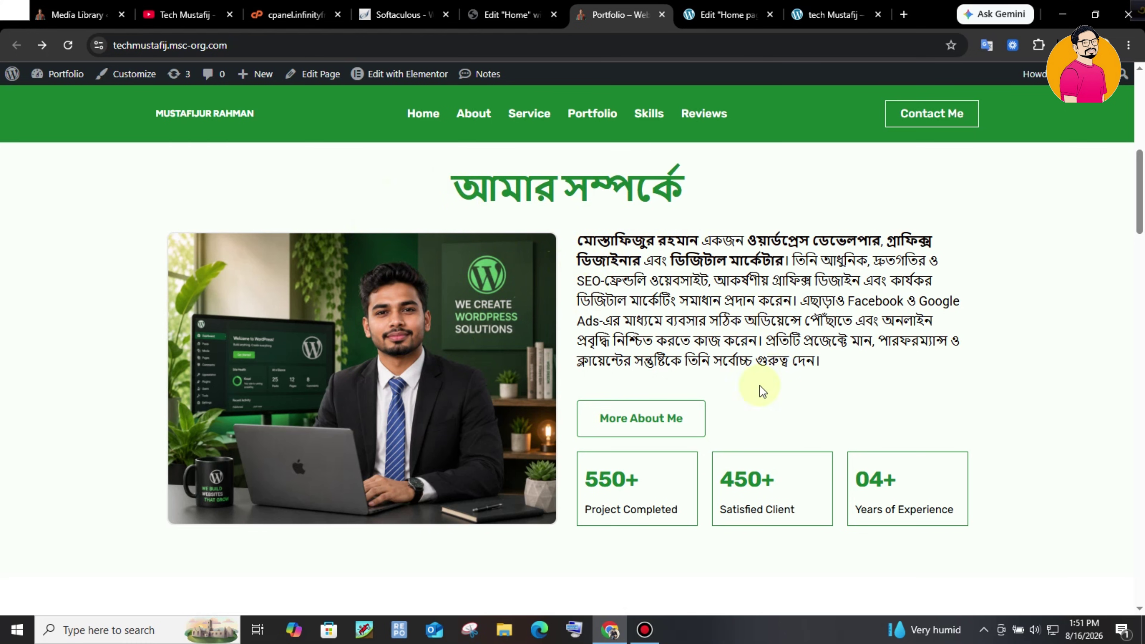
pyautogui.hotkey('ctrl', 'Tab')
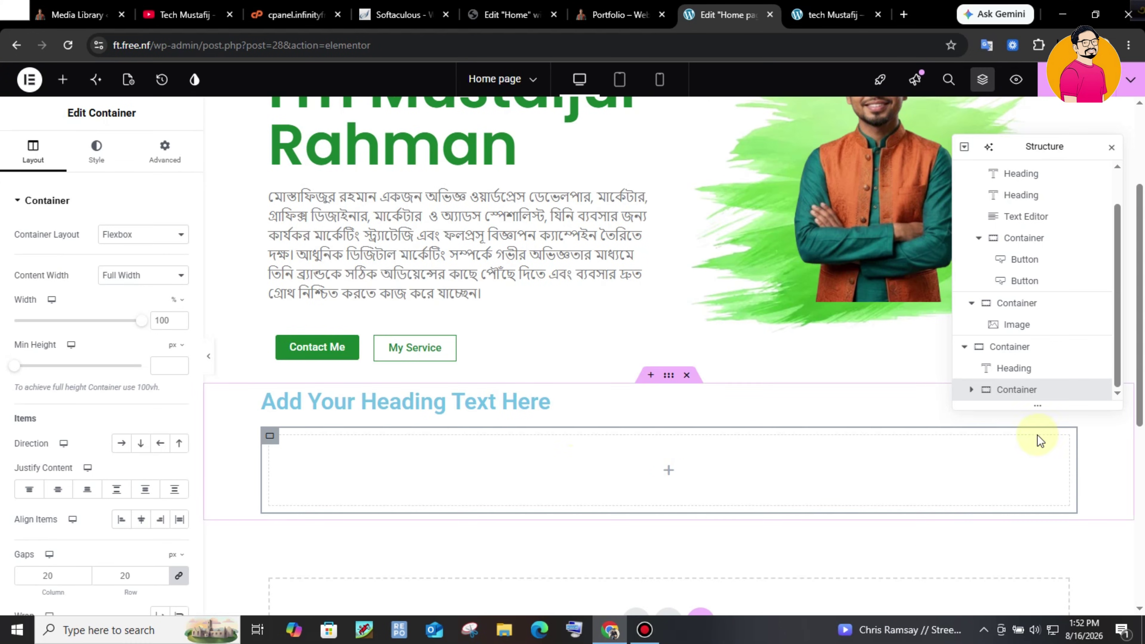
pyautogui.click(509, 406)
pyautogui.click(980, 346)
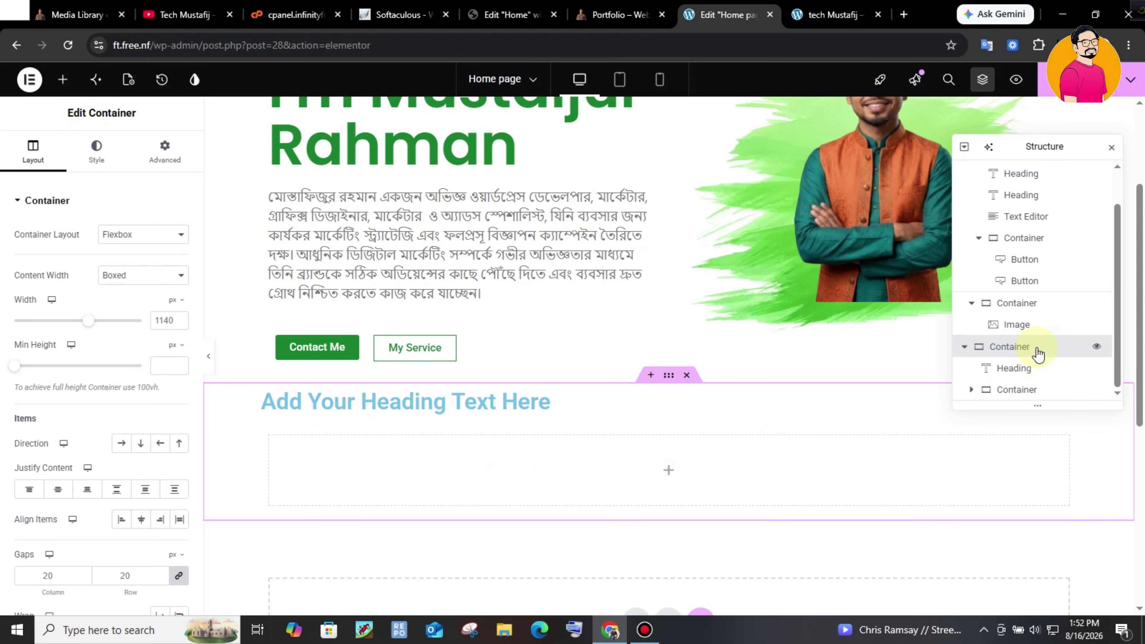
pyautogui.click(992, 389)
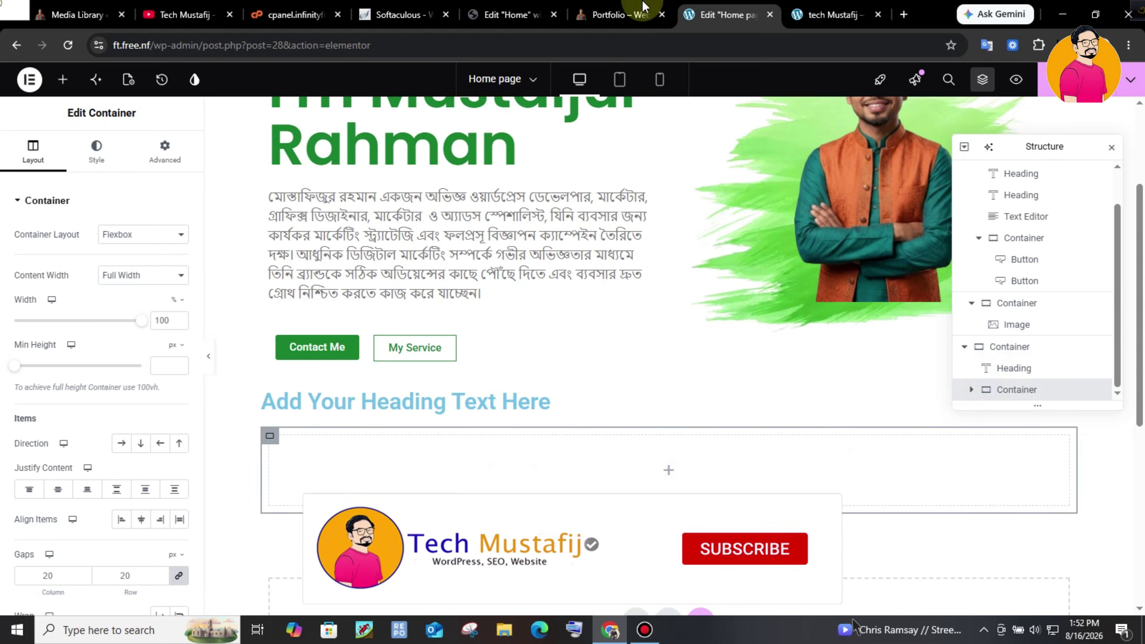
pyautogui.hotkey('ctrl', 'shift', 'Tab')
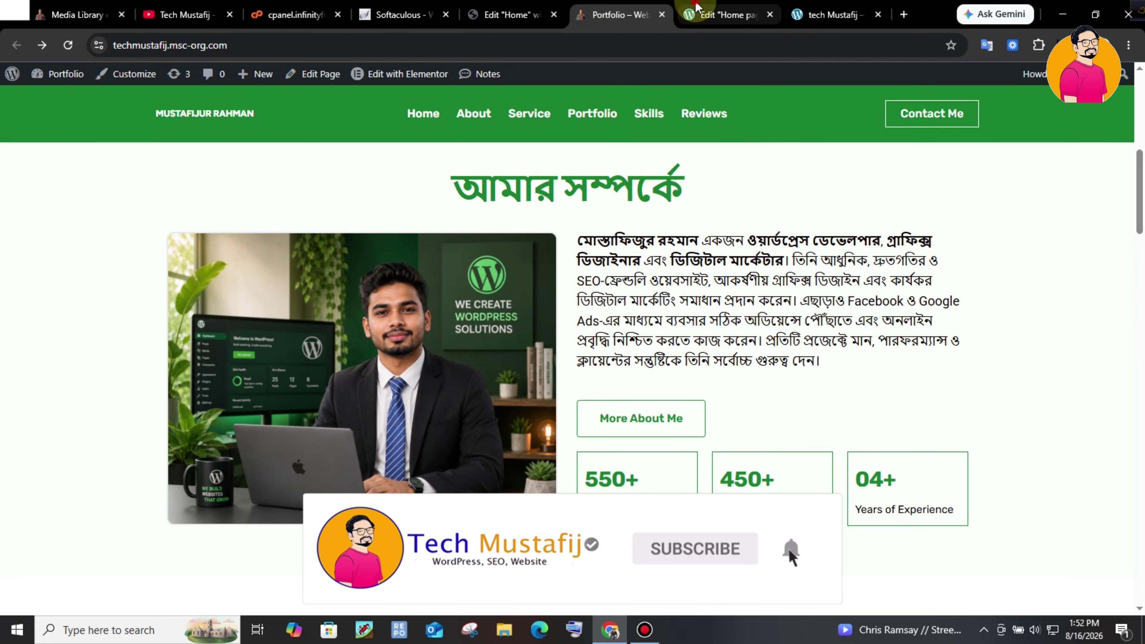
pyautogui.hotkey('ctrl', 'Tab')
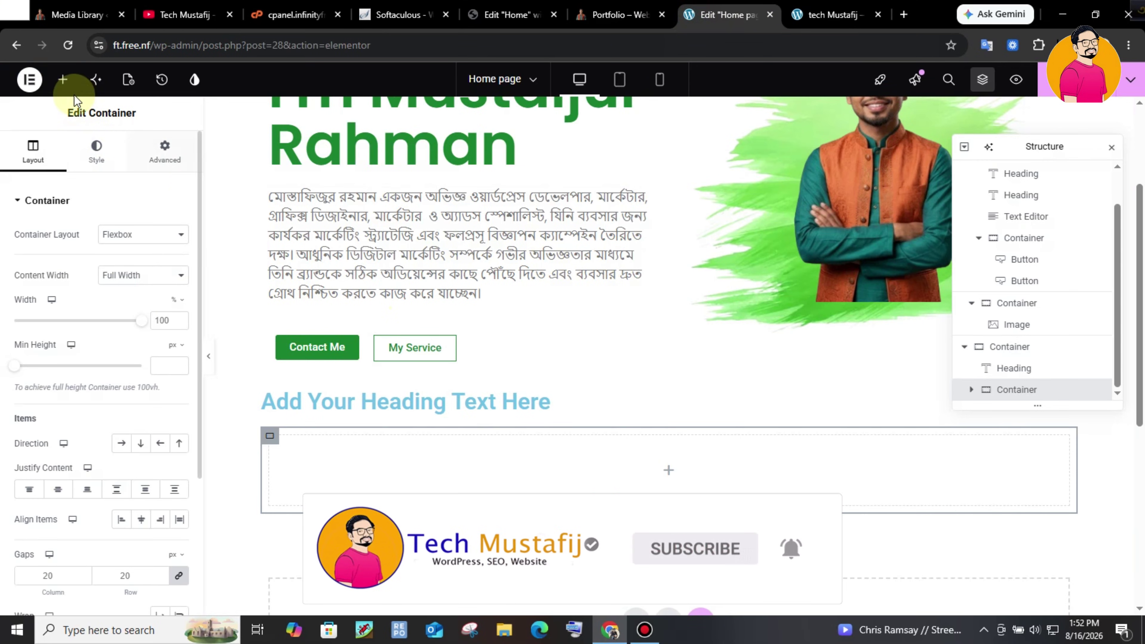
pyautogui.click(62, 79)
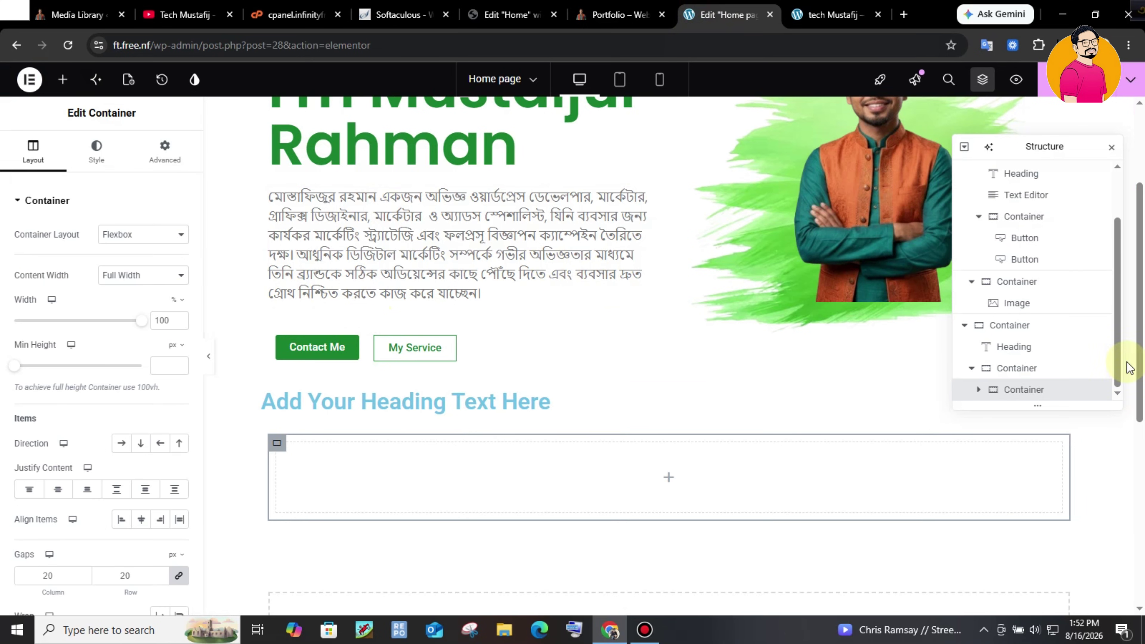
pyautogui.rightClick(1060, 394)
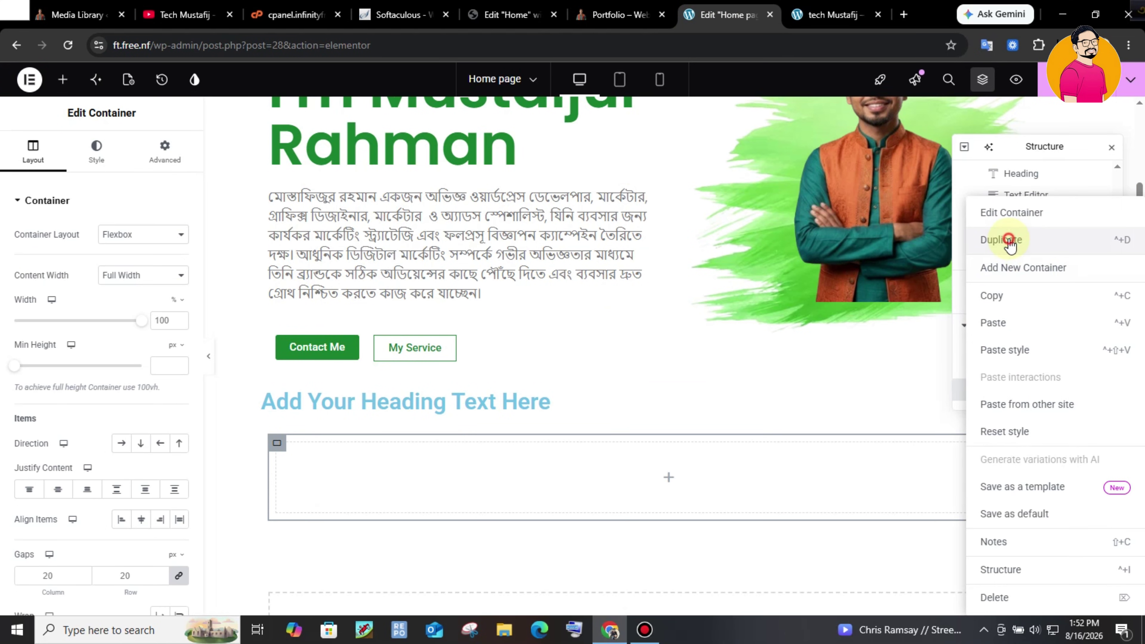
pyautogui.click(1008, 408)
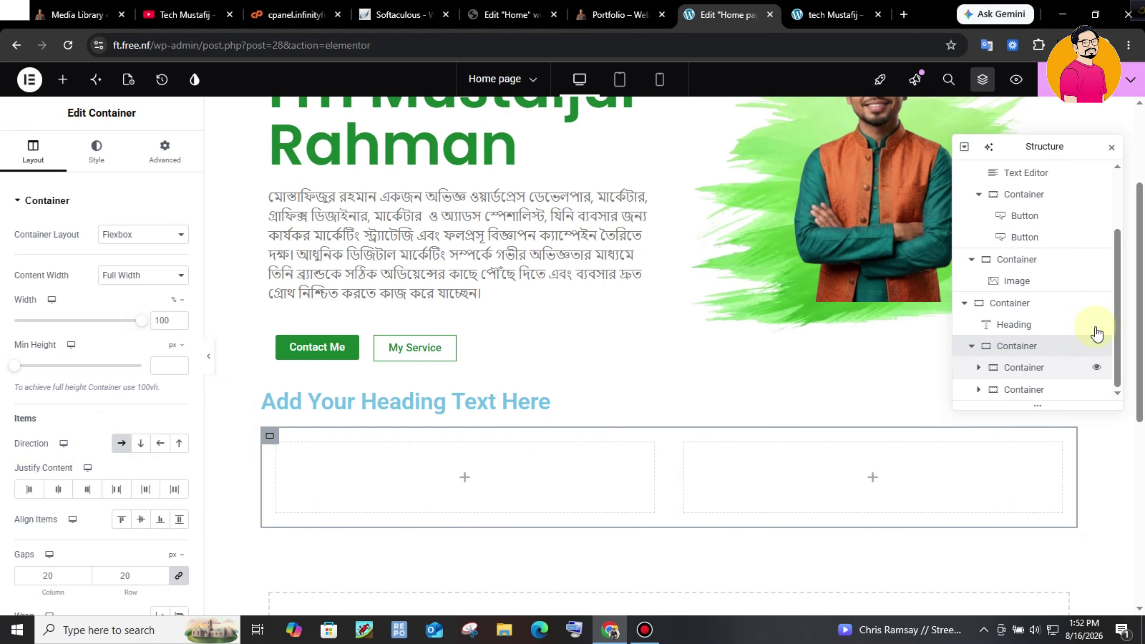
# - Centre-align the green আমার সম্পর্কে heading
pyautogui.click(1034, 324)
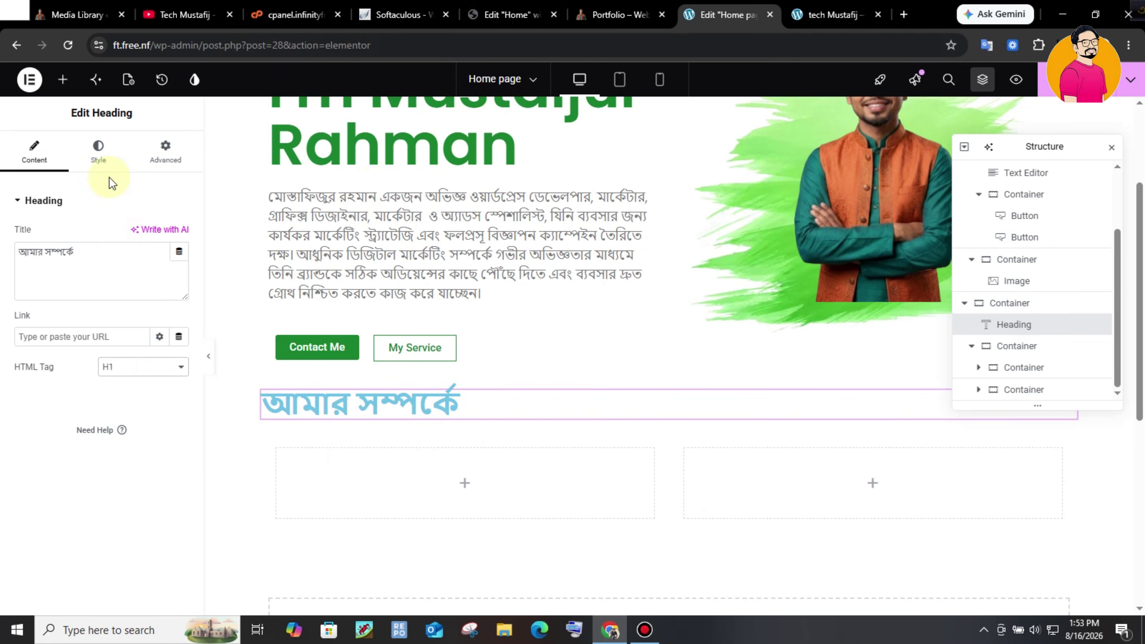
pyautogui.click(97, 149)
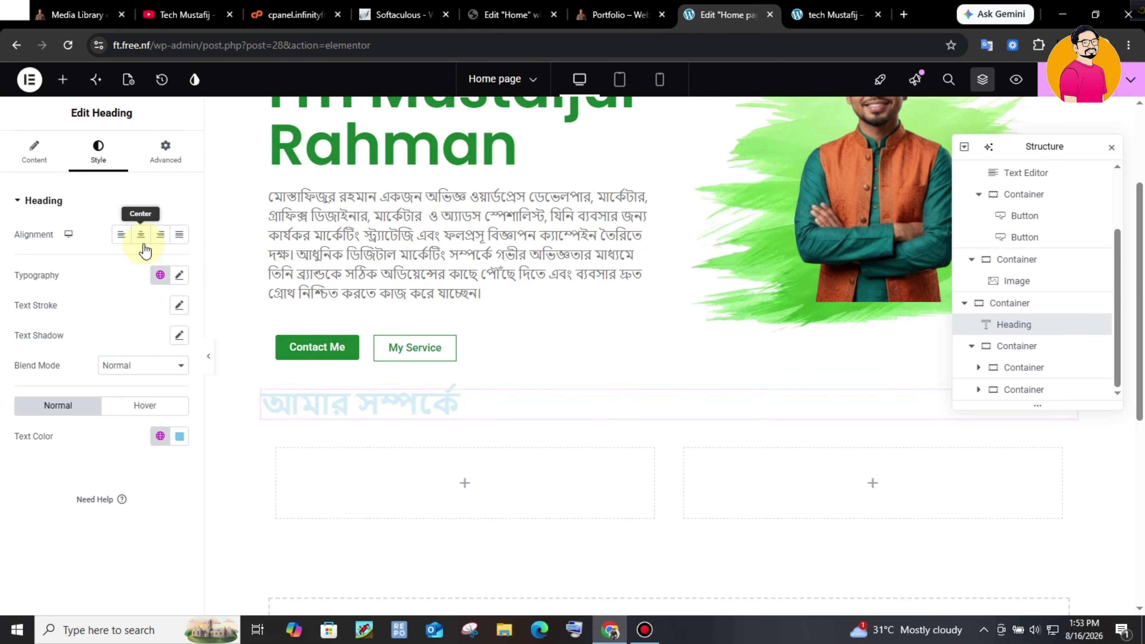
pyautogui.click(141, 234)
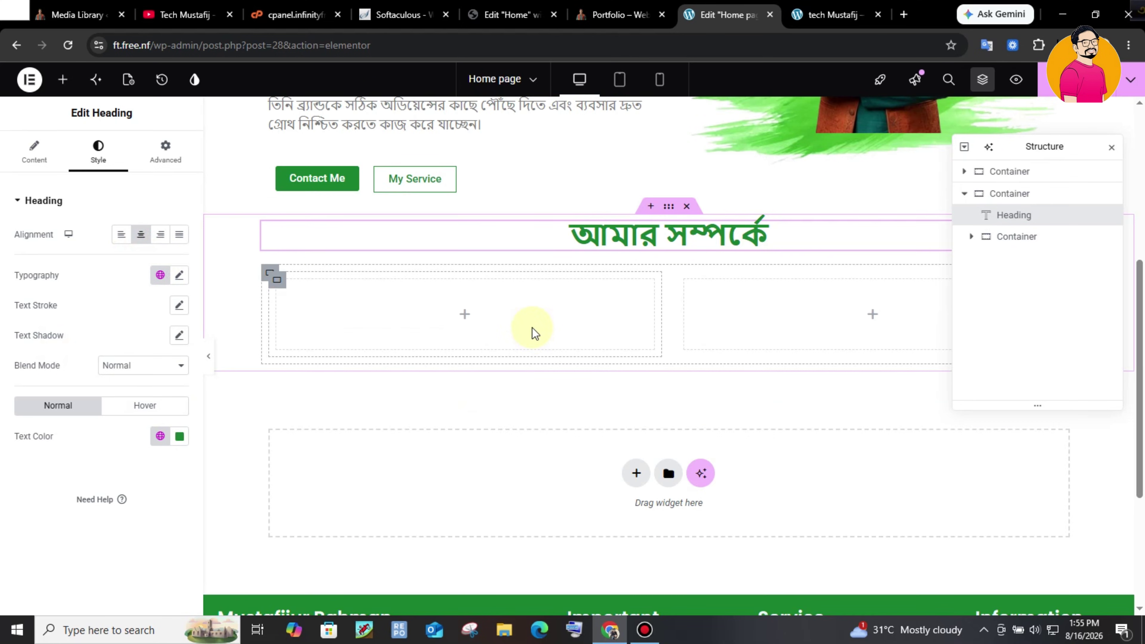
# - Add an Image widget to the left column and upload the WordPress developer photo
pyautogui.click(62, 80)
pyautogui.moveTo(53, 236); pyautogui.dragTo(475, 317)
pyautogui.click(631, 354)
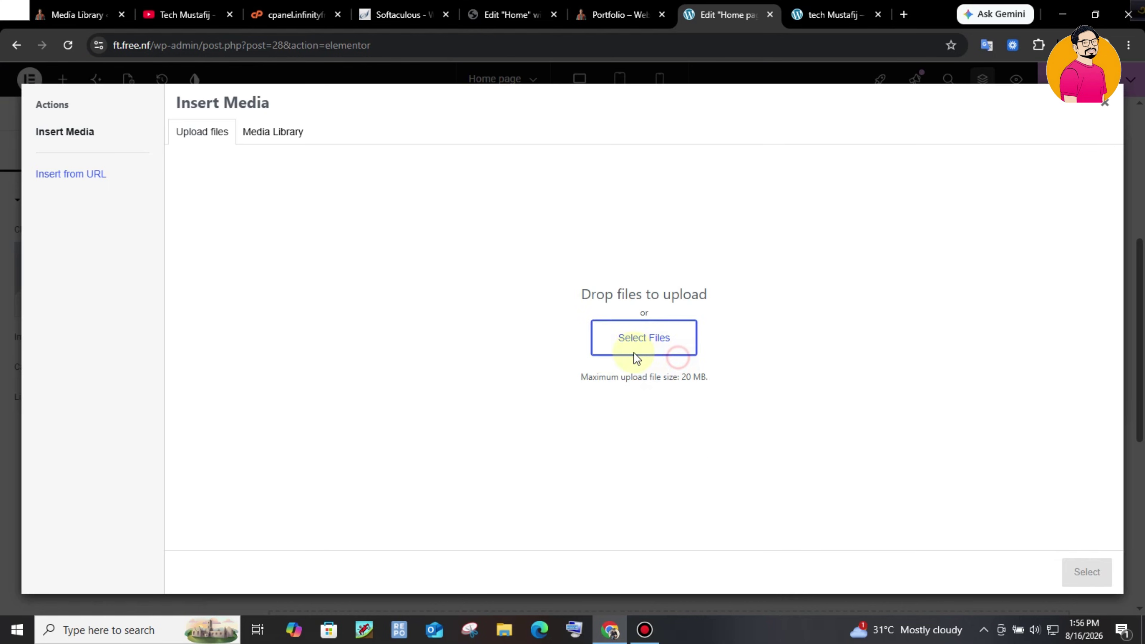
pyautogui.click(600, 347)
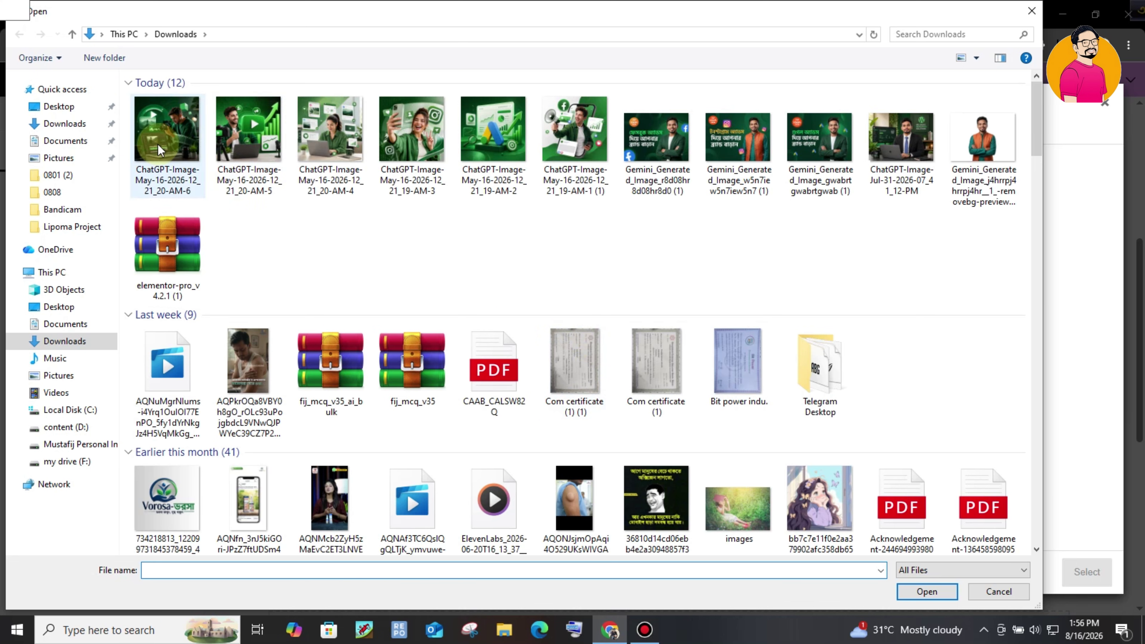
pyautogui.moveTo(128, 136); pyautogui.dragTo(937, 189)
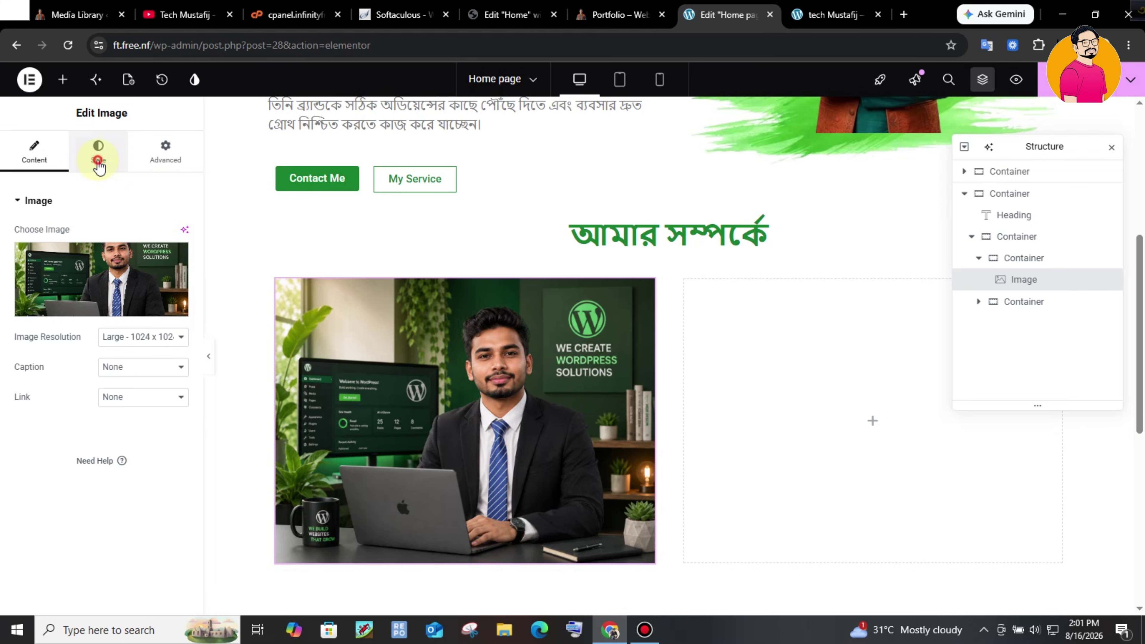
# - Round the image's corners with a 10 px border radius
pyautogui.click(99, 156)
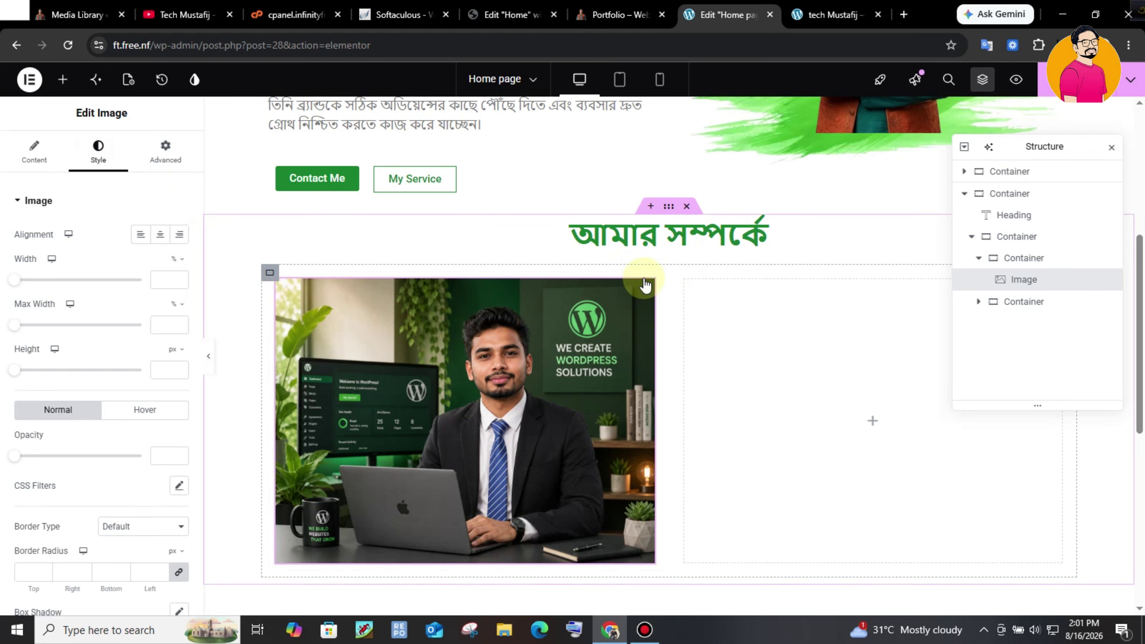
pyautogui.moveTo(1132, 378); pyautogui.dragTo(1140, 492)
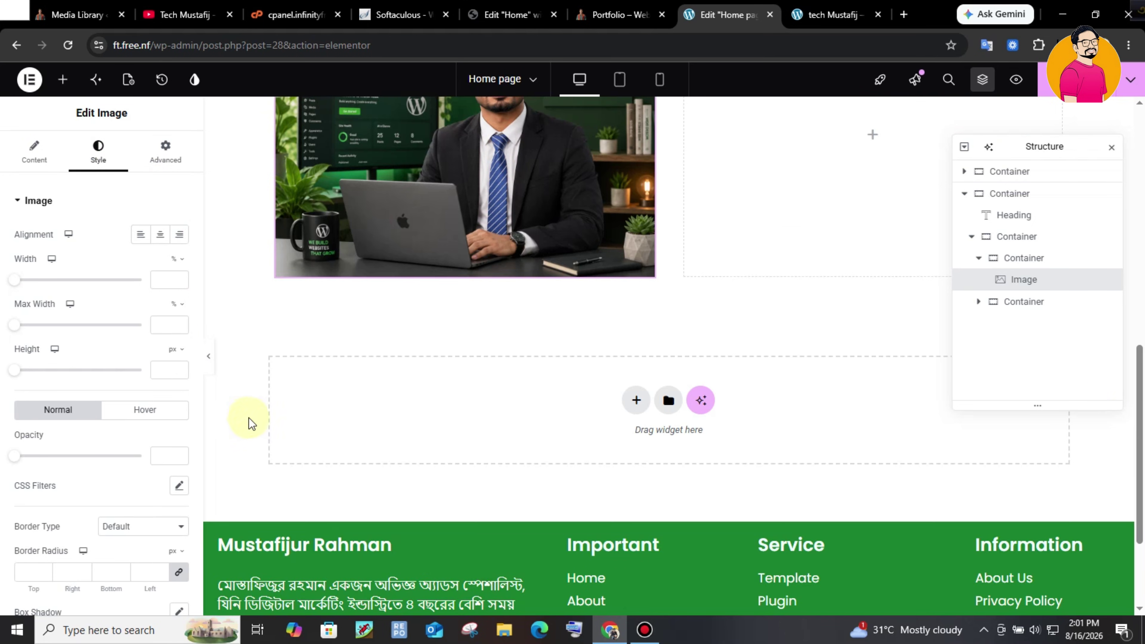
pyautogui.scroll(-2, 20, 467)
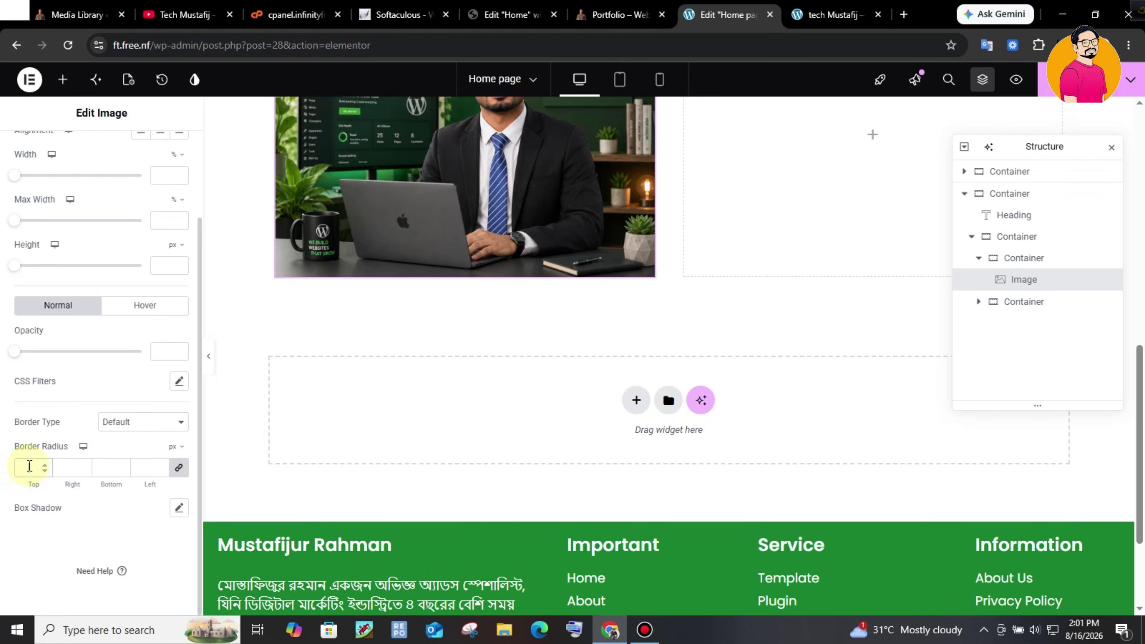
pyautogui.scroll(2, 29, 467)
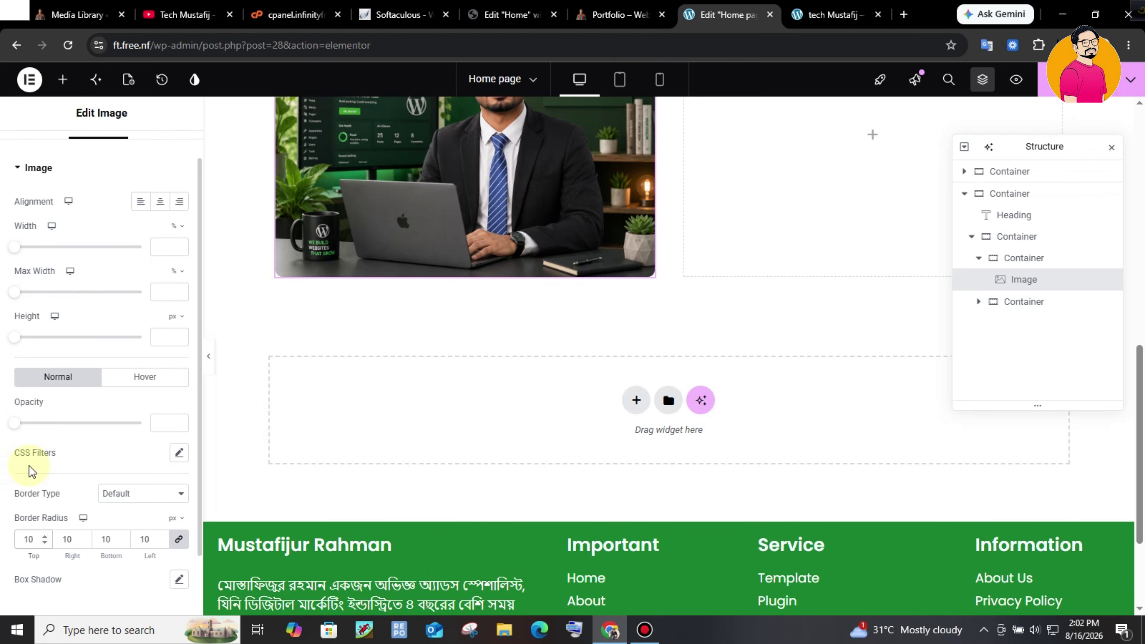
pyautogui.moveTo(1140, 458); pyautogui.dragTo(1124, 374)
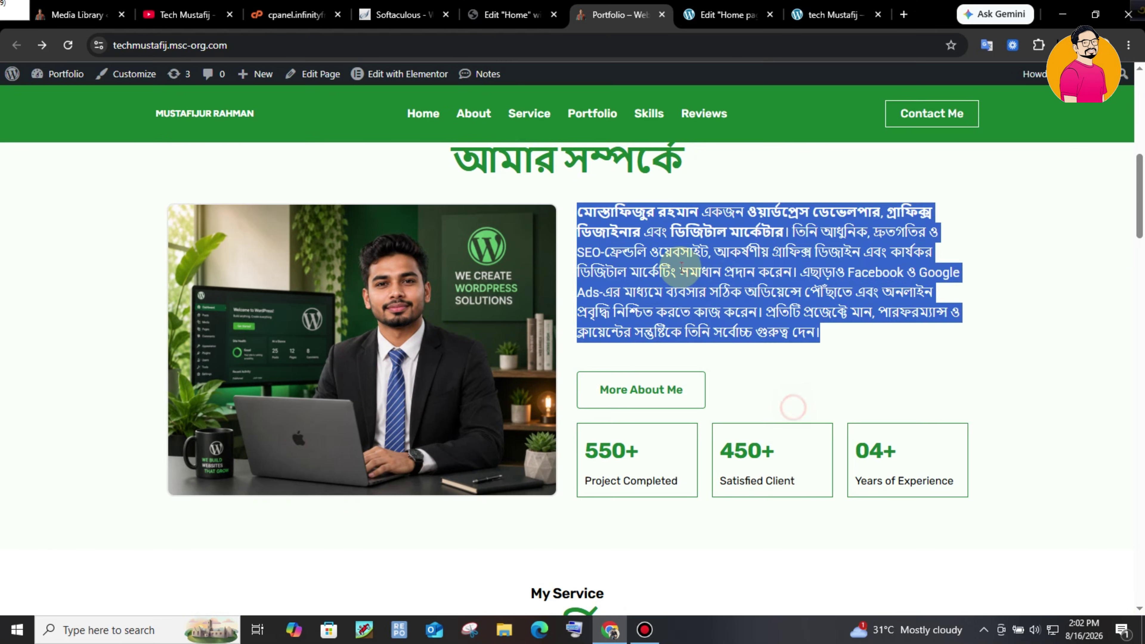
# - Copy the profile paragraph from the live Portfolio page and add a Text Editor to the right column
pyautogui.click(793, 408)
pyautogui.moveTo(641, 236); pyautogui.dragTo(768, 293)
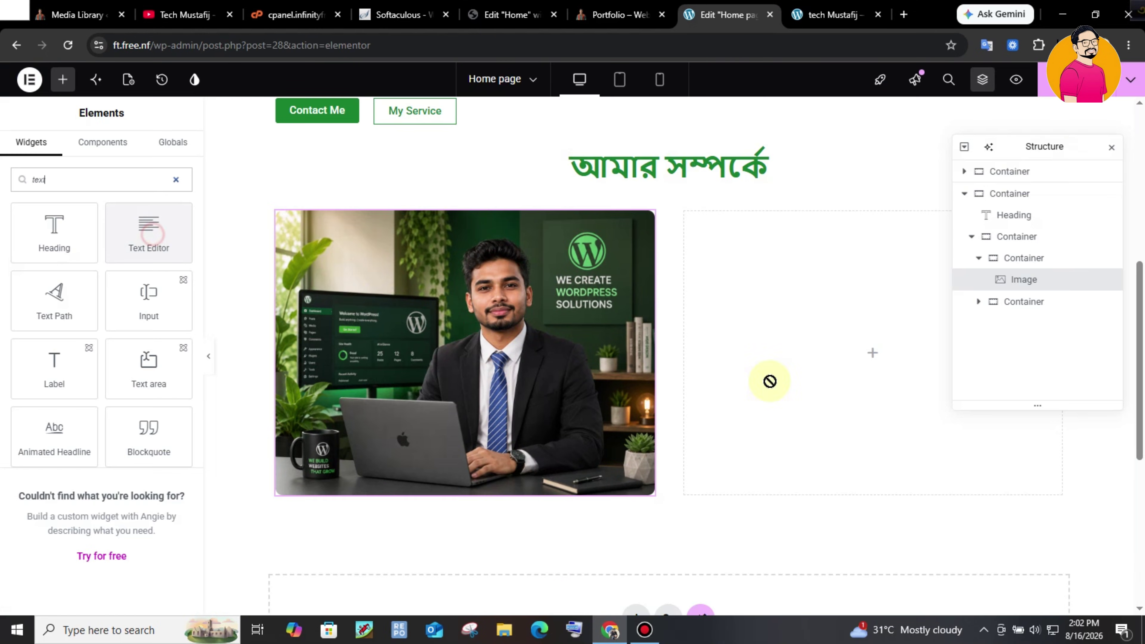
pyautogui.moveTo(767, 383); pyautogui.dragTo(881, 353)
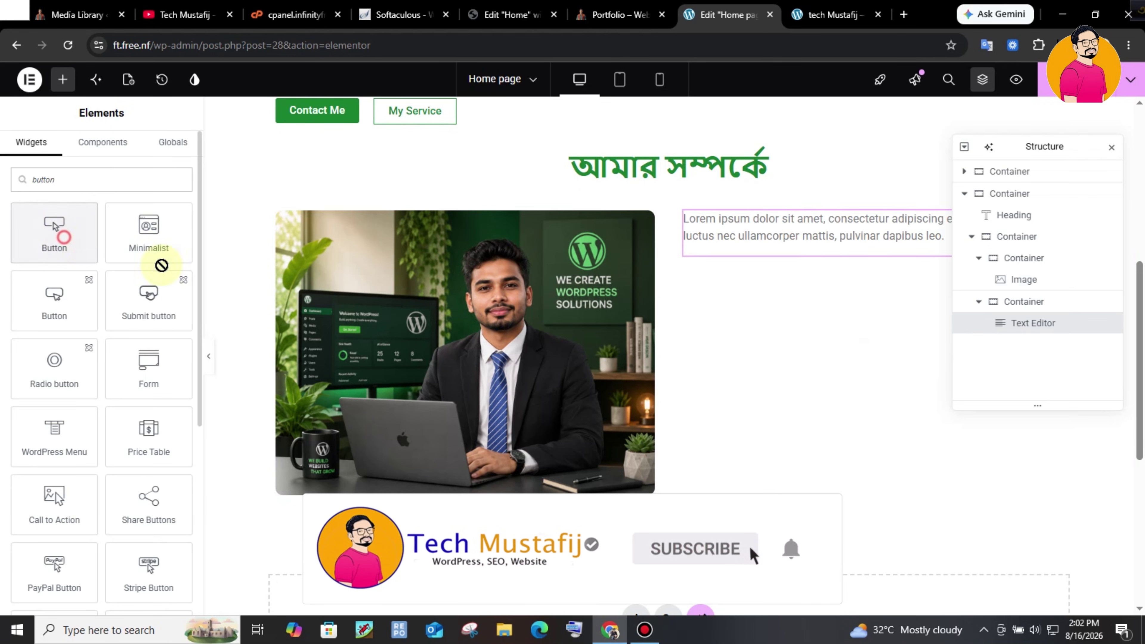
# - Add a Click here button below the text and a container beneath it
pyautogui.moveTo(159, 263); pyautogui.dragTo(854, 251)
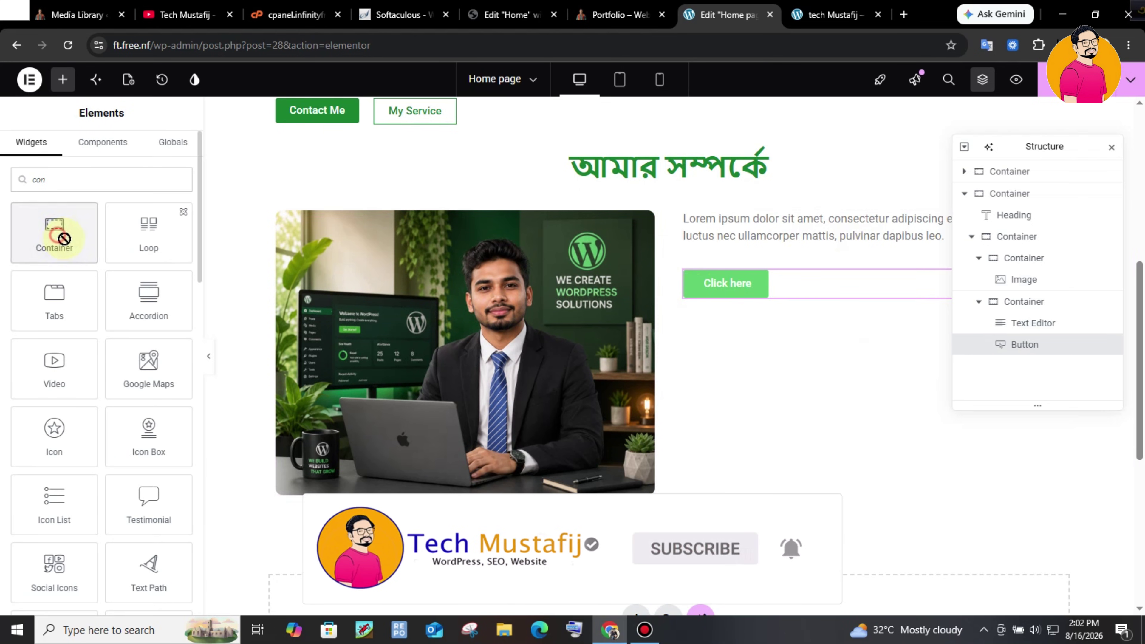
pyautogui.moveTo(63, 239); pyautogui.dragTo(721, 342)
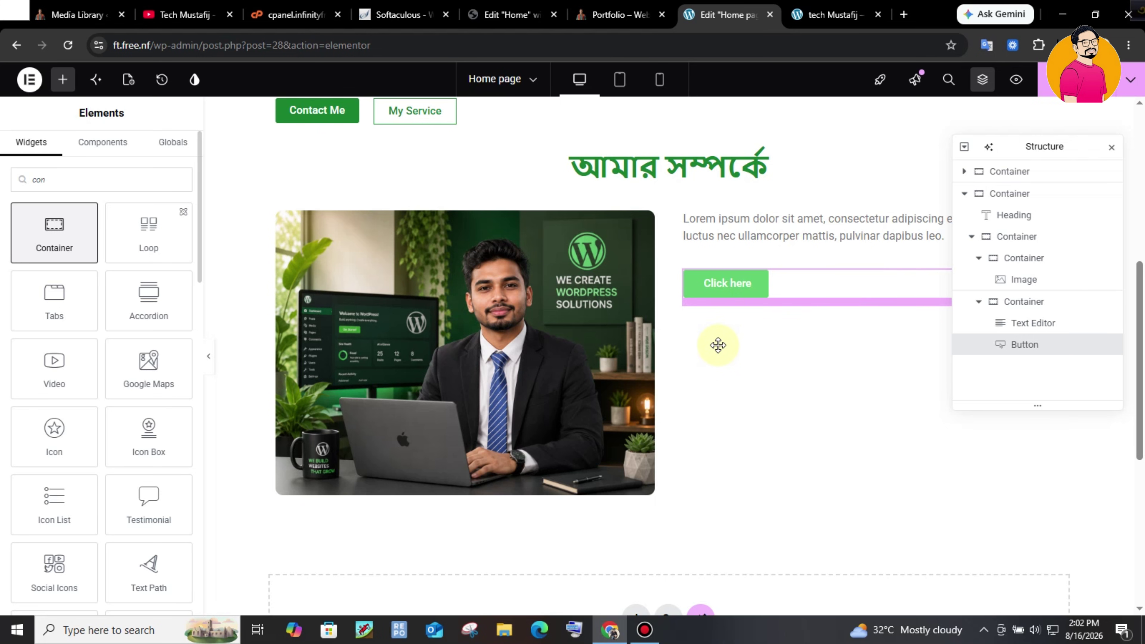
pyautogui.click(620, 15)
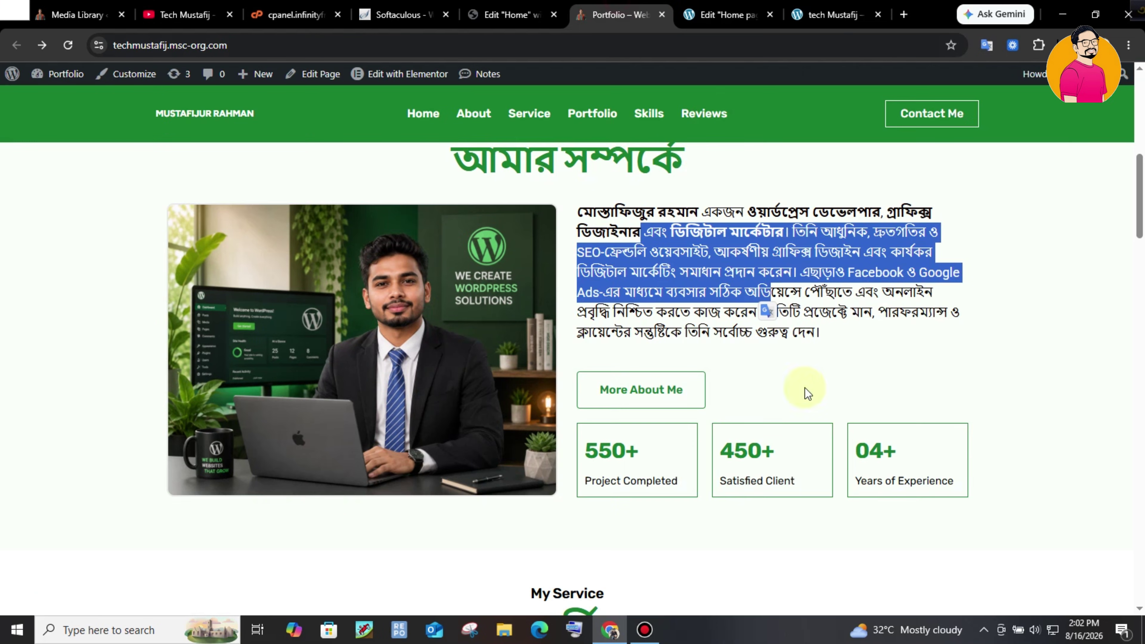
pyautogui.click(727, 14)
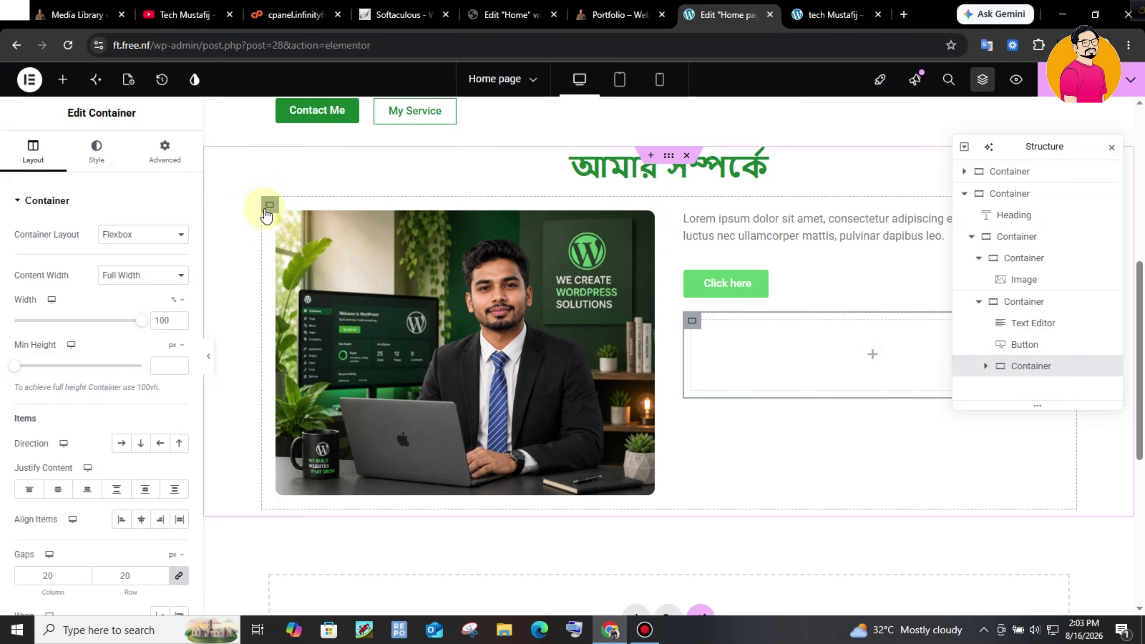
# - Nest a box in the container, duplicate it twice, and lay the three boxes in a row
pyautogui.click(63, 79)
pyautogui.moveTo(56, 232); pyautogui.dragTo(1093, 396)
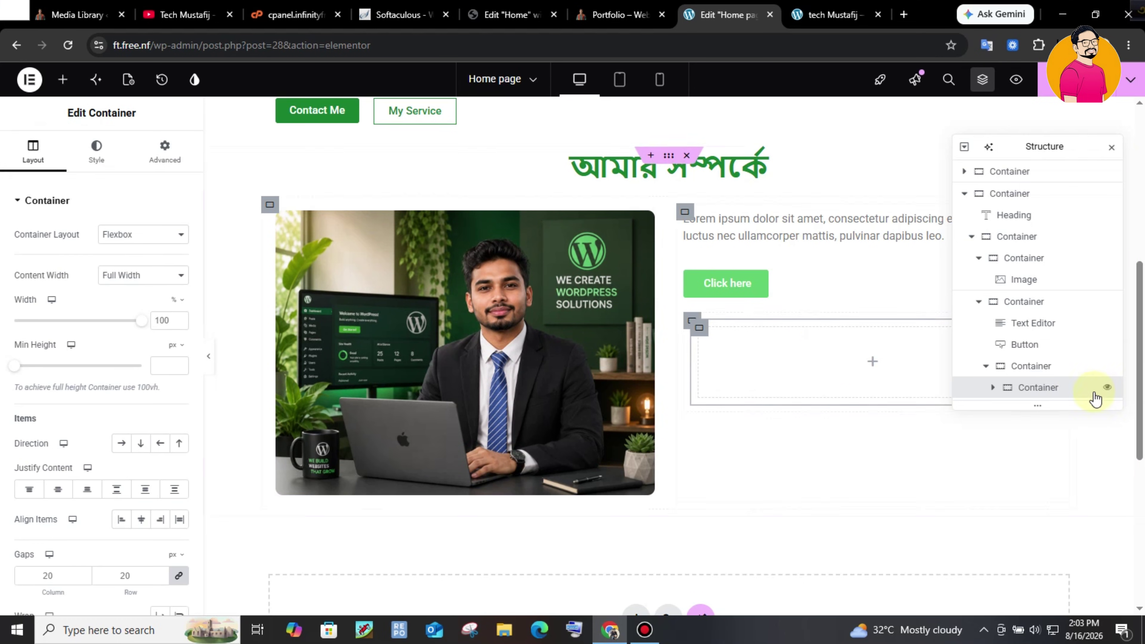
pyautogui.rightClick(1051, 392)
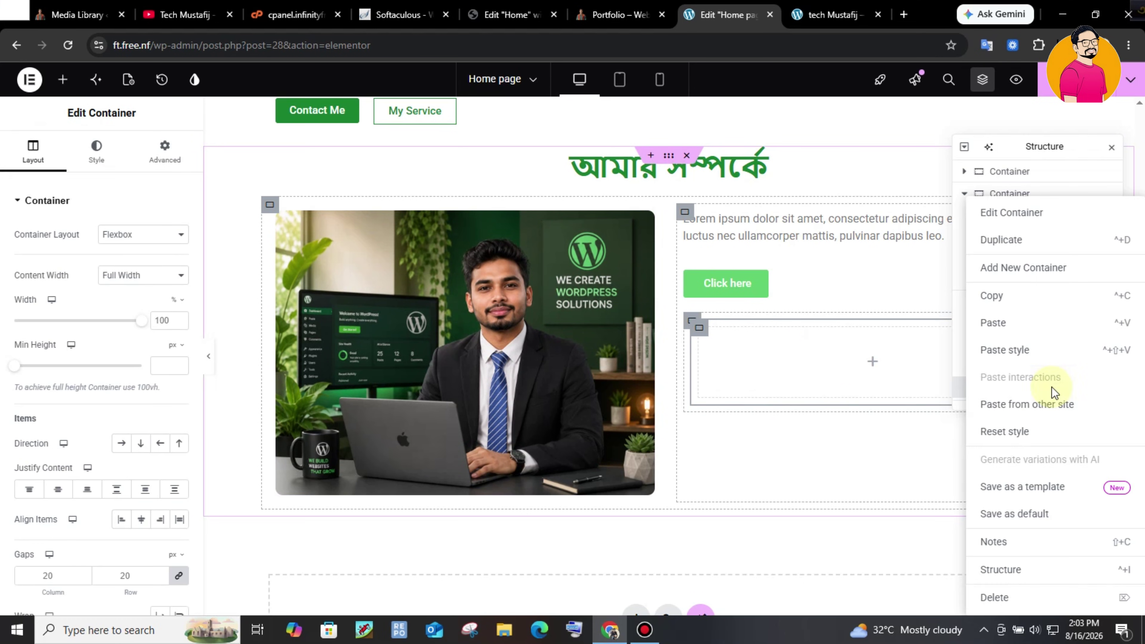
pyautogui.click(1007, 245)
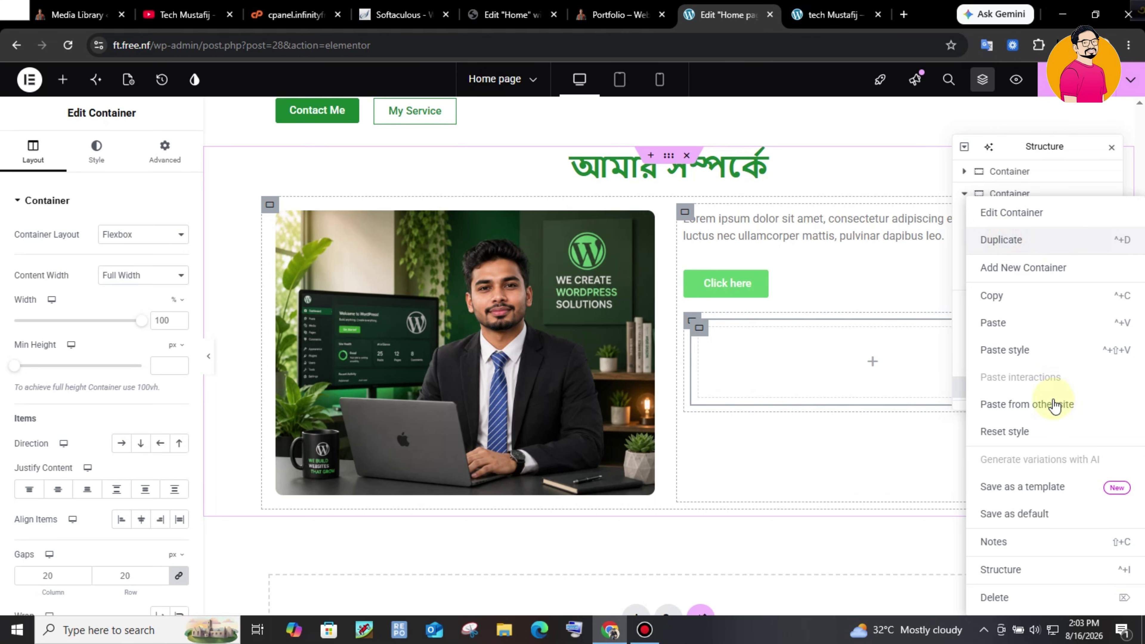
pyautogui.rightClick(1032, 389)
pyautogui.click(1008, 239)
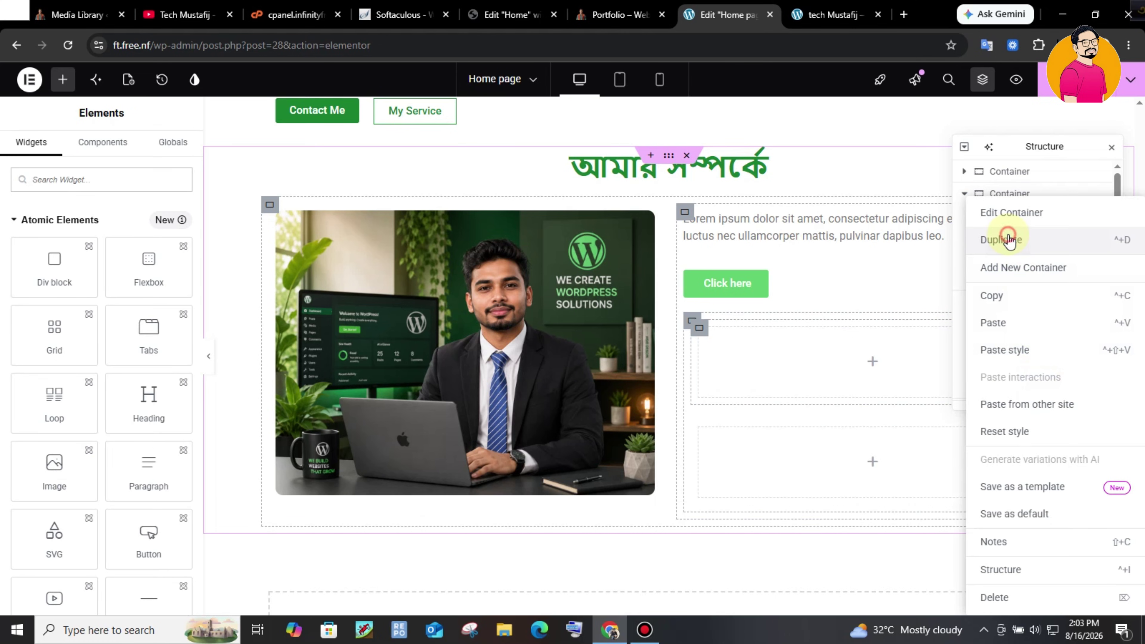
pyautogui.click(1033, 367)
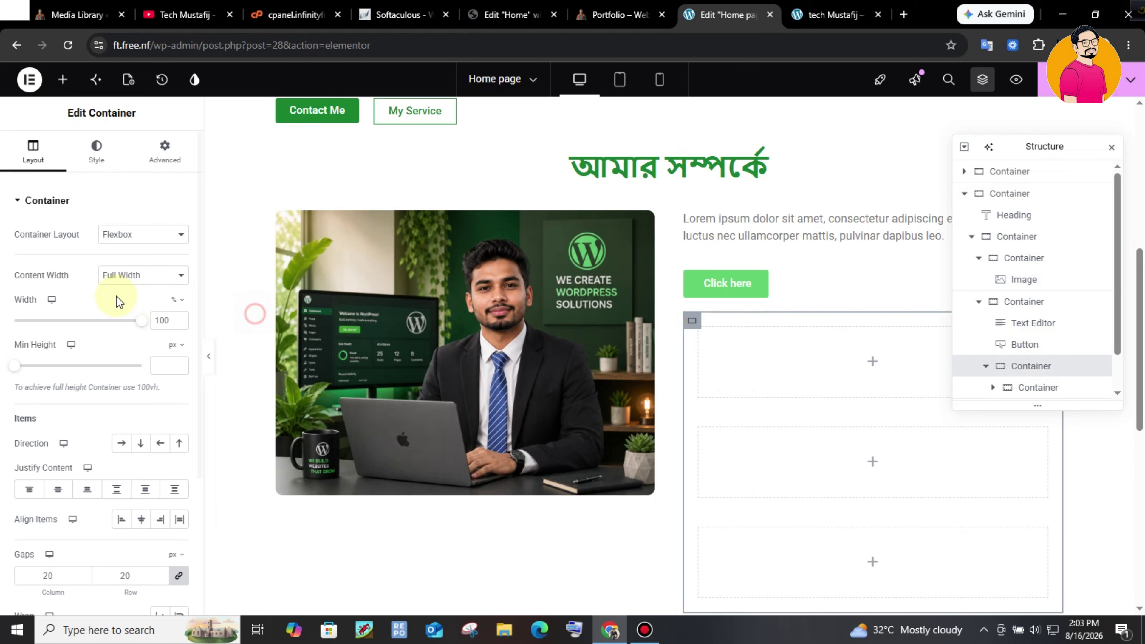
pyautogui.click(123, 444)
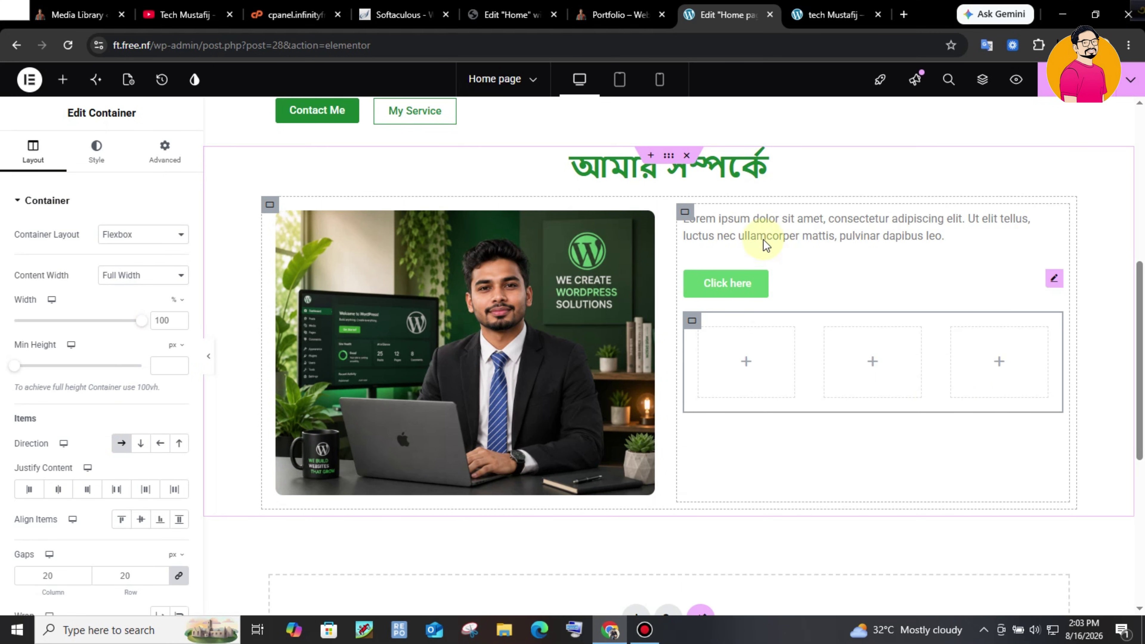
# - Replace the Lorem ipsum placeholder with the copied Bengali profile text
pyautogui.click(806, 237)
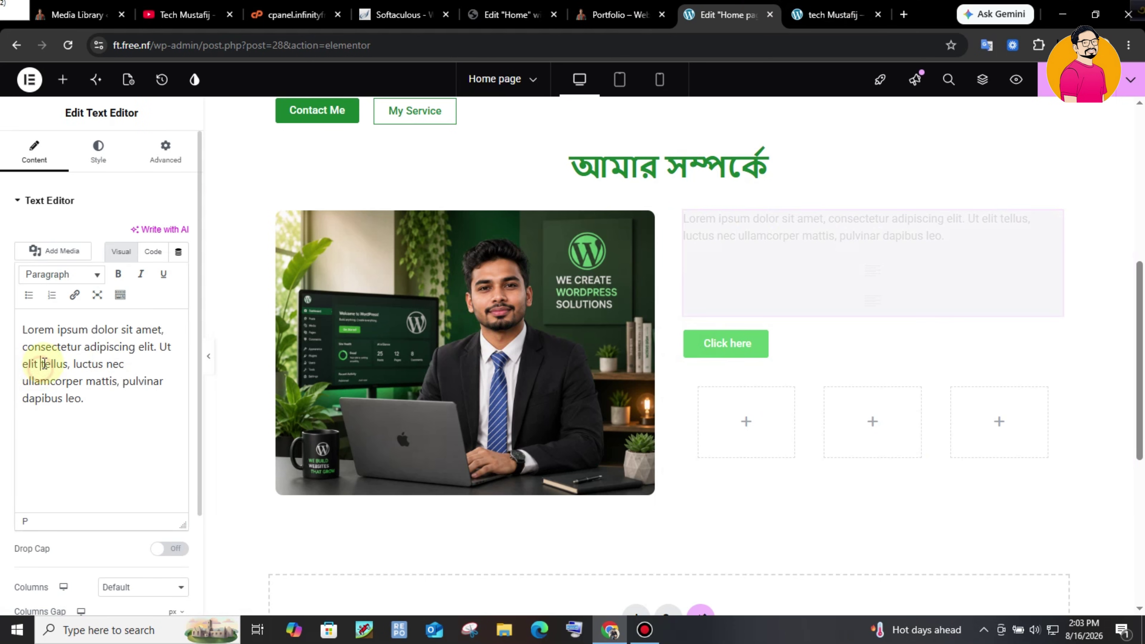
pyautogui.hotkey('ctrl', 'a')
pyautogui.hotkey('ctrl', 'v')
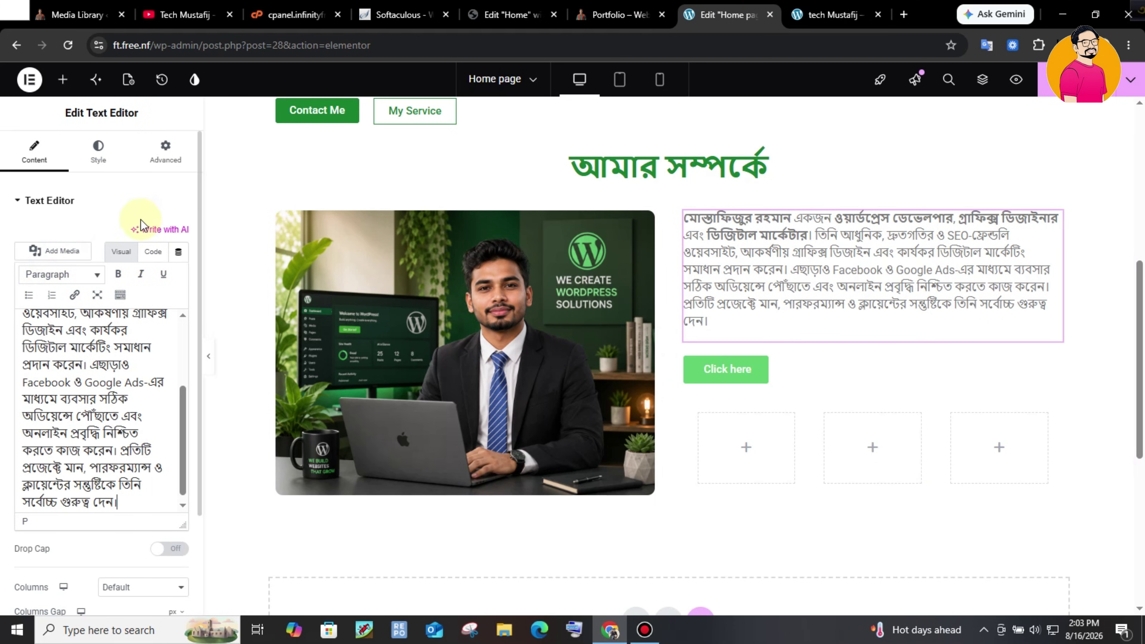
# - Set the paragraph's typography size to 18 px
pyautogui.click(98, 153)
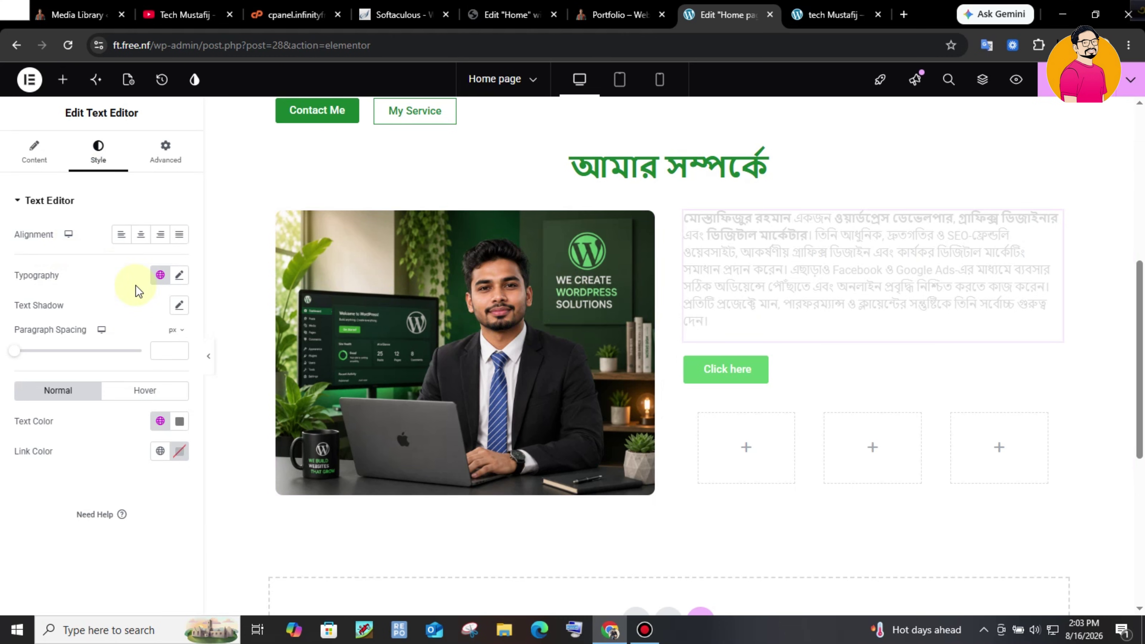
pyautogui.click(176, 277)
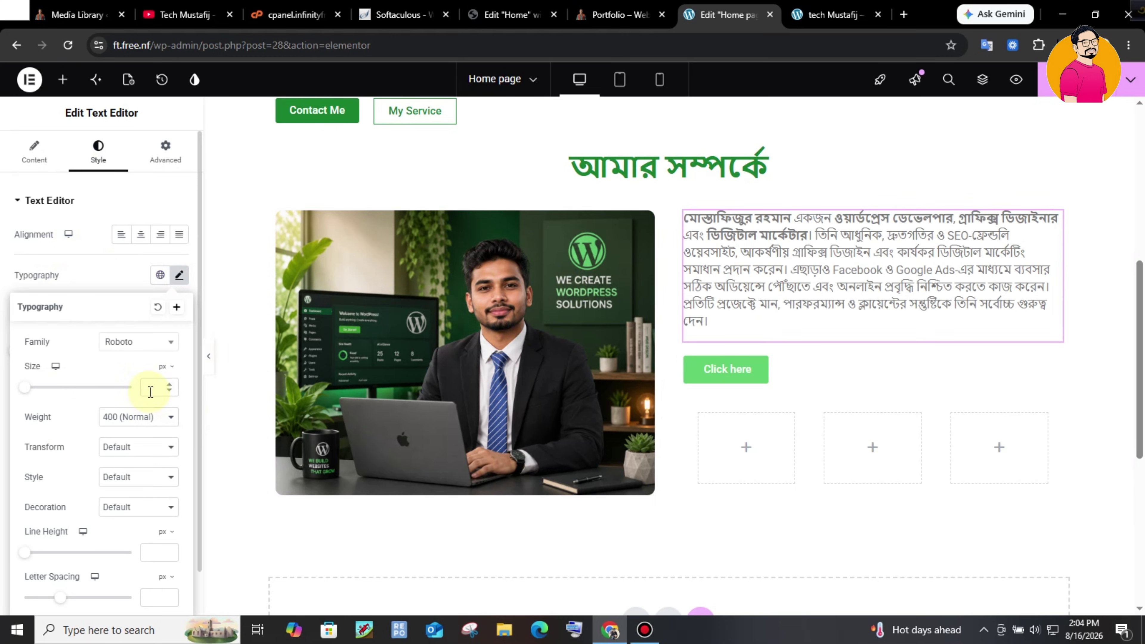
pyautogui.write('18')
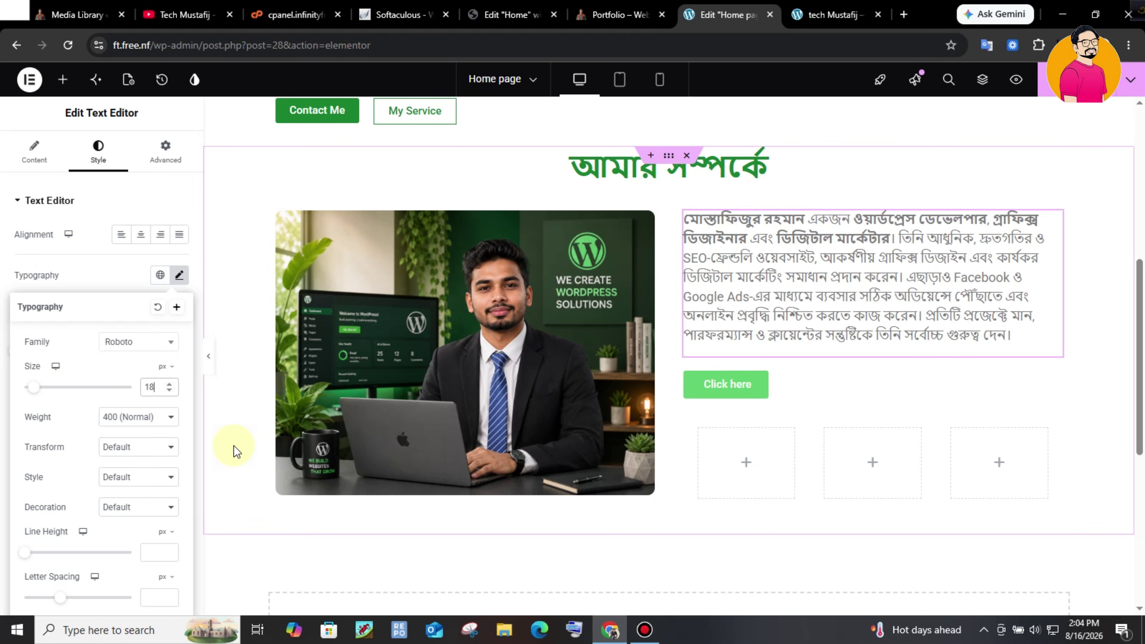
pyautogui.click(124, 258)
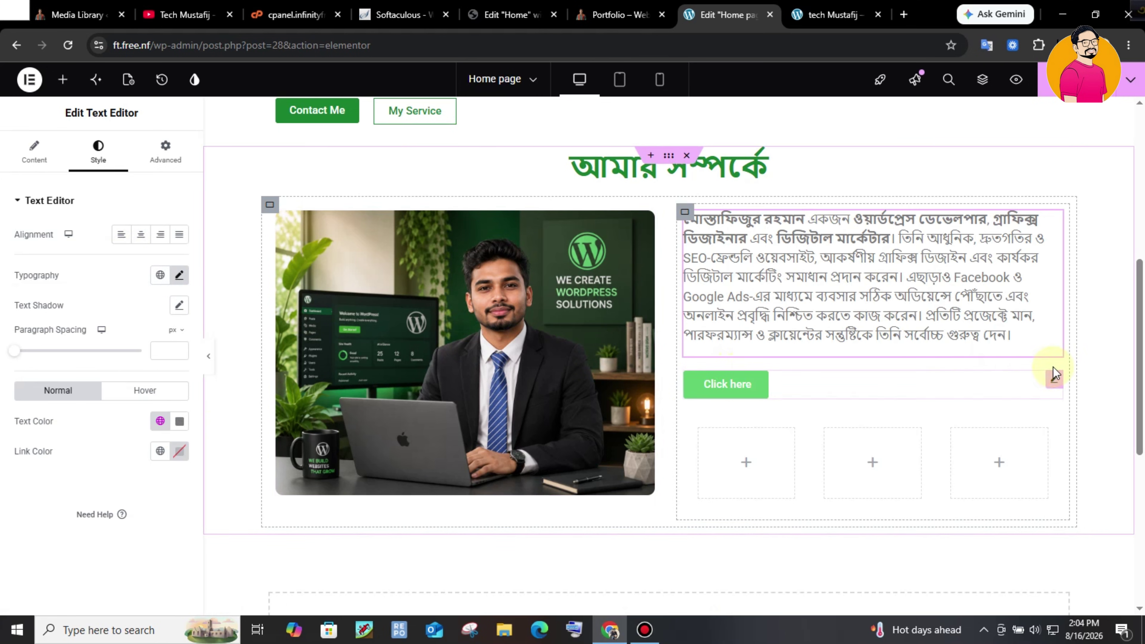
pyautogui.click(1056, 380)
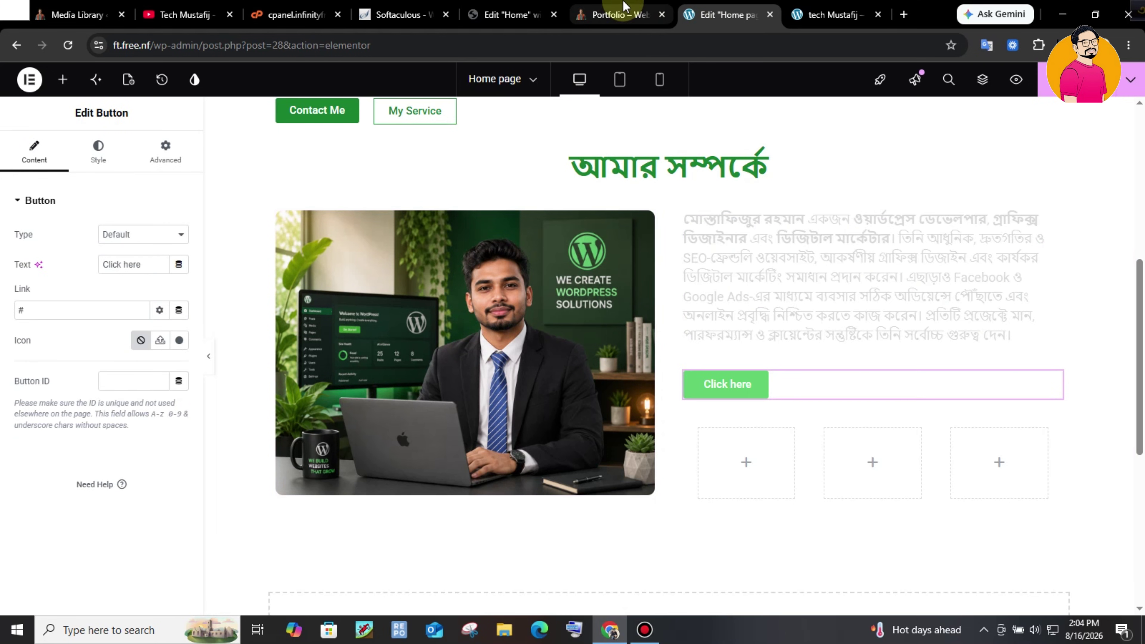
# - Change the button text to 'More about me'
pyautogui.click(616, 8)
pyautogui.click(726, 14)
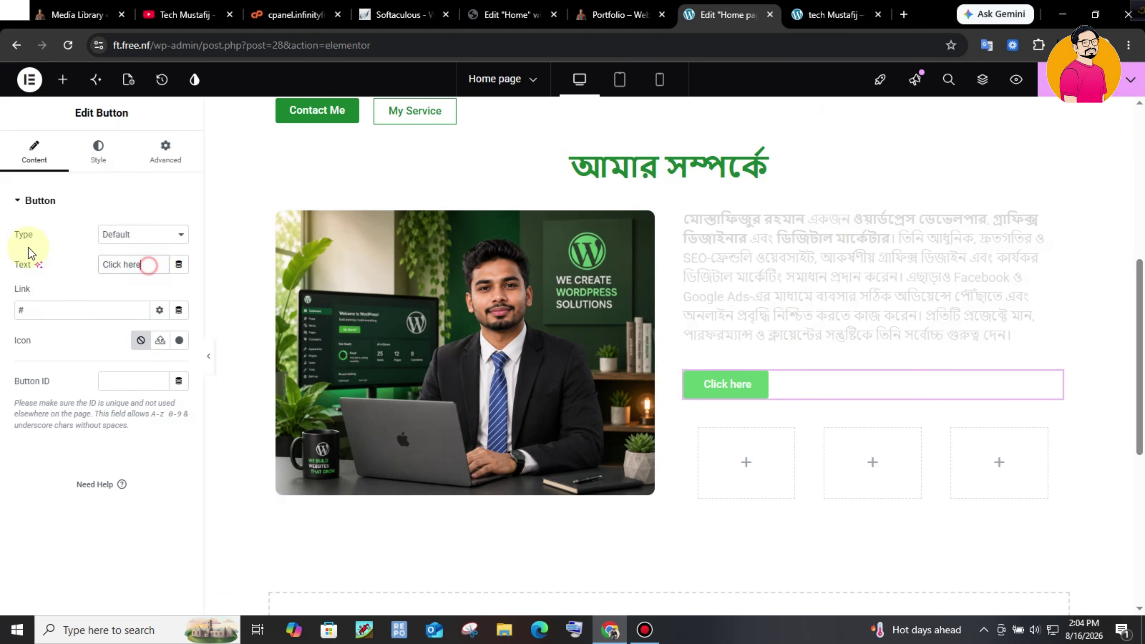
pyautogui.write('More about me')
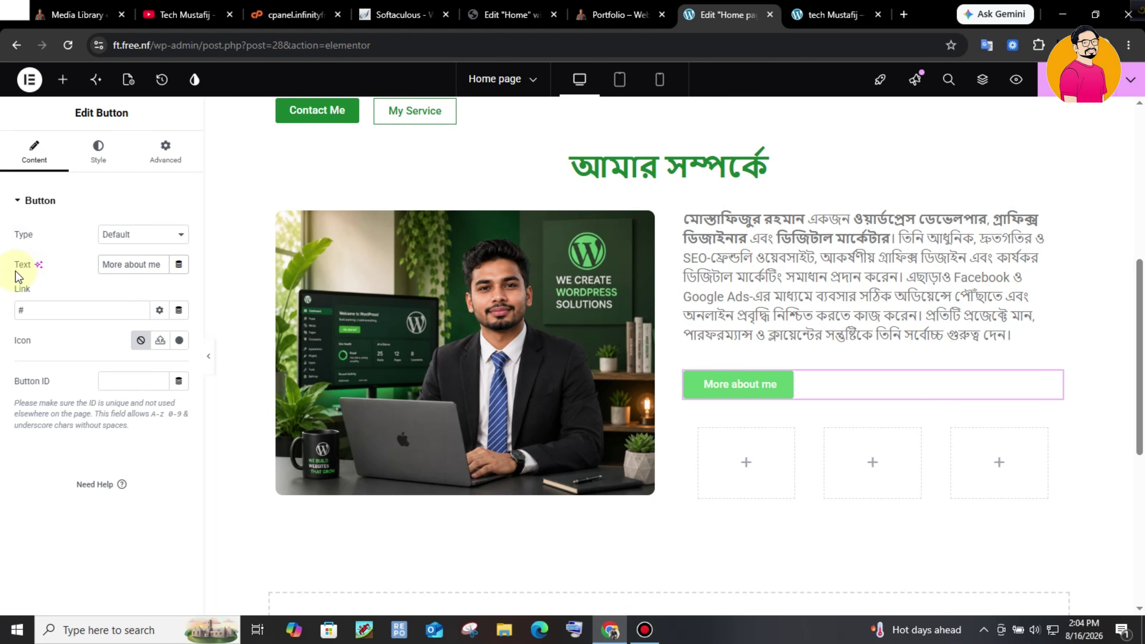
# - Make the button background transparent and its text Primary green
pyautogui.click(98, 149)
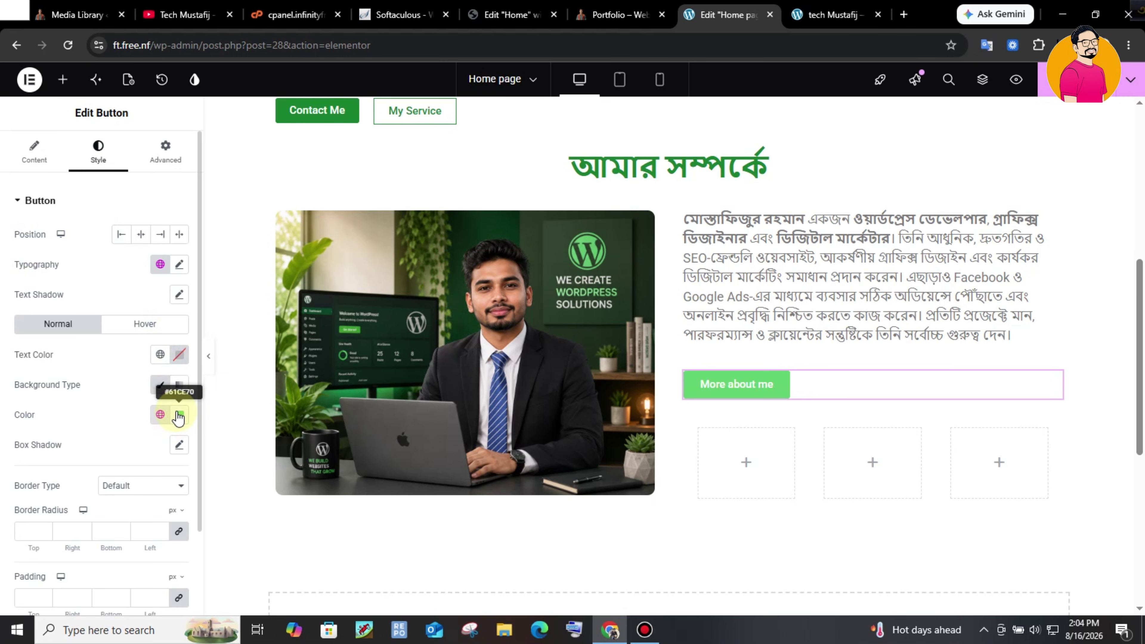
pyautogui.click(192, 418)
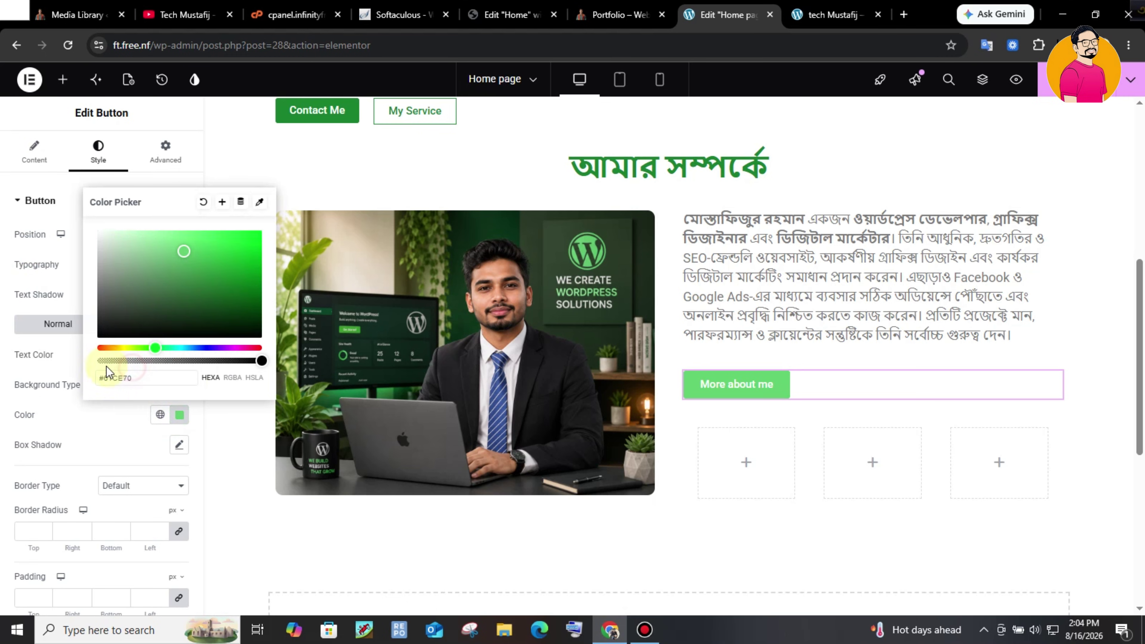
pyautogui.moveTo(104, 359); pyautogui.dragTo(100, 361)
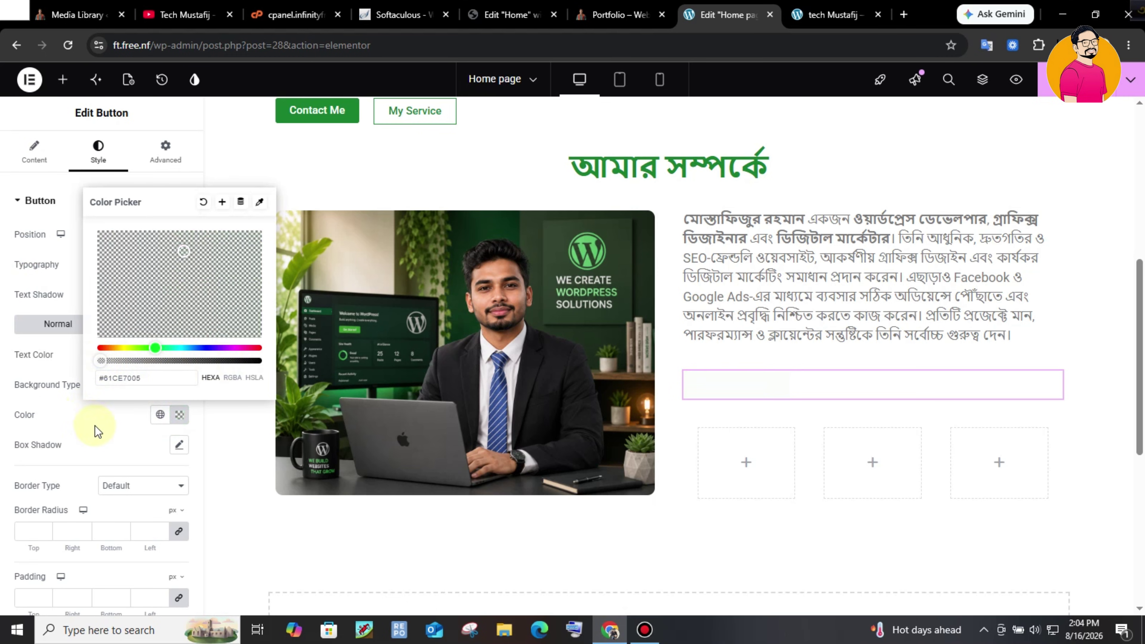
pyautogui.click(149, 421)
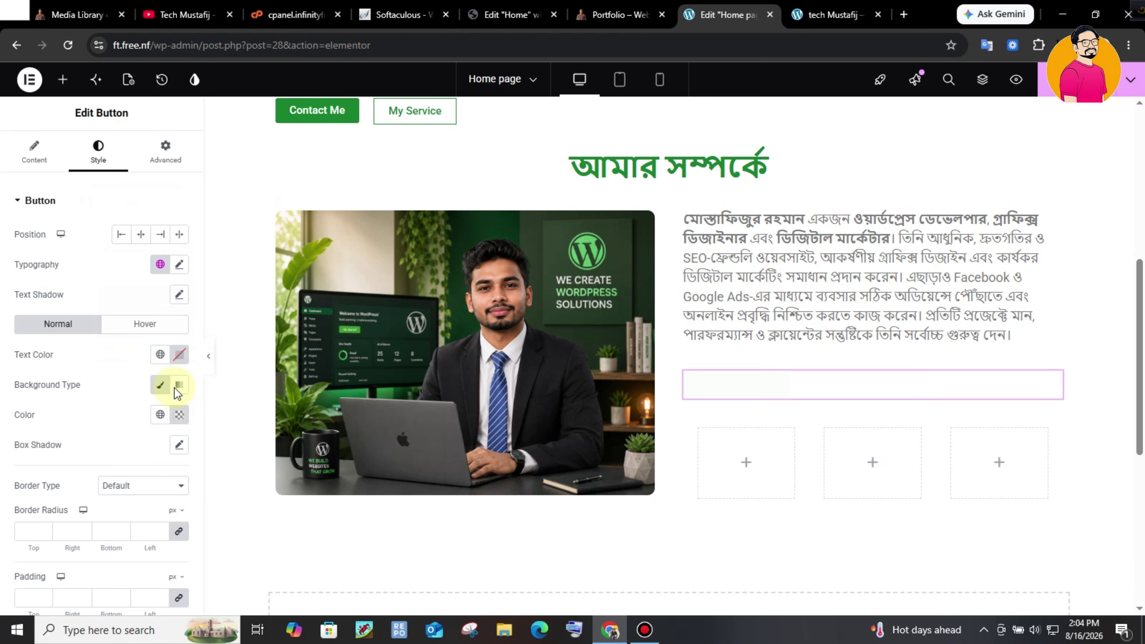
pyautogui.click(180, 356)
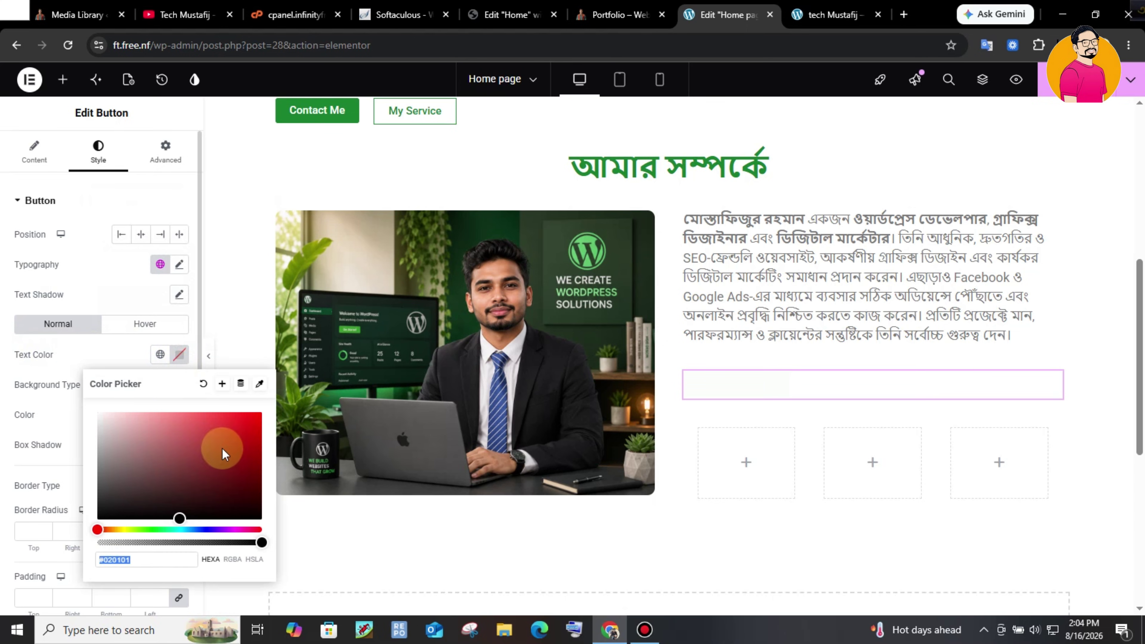
pyautogui.click(159, 355)
pyautogui.click(68, 420)
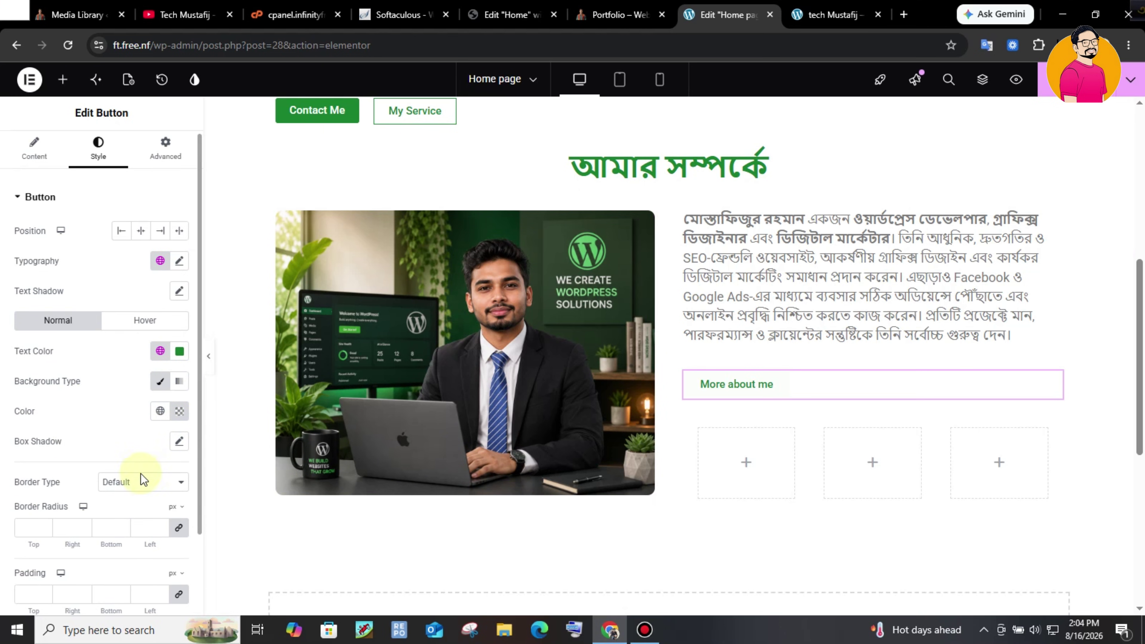
# - Give the button a solid border
pyautogui.scroll(-1, 143, 472)
pyautogui.click(137, 432)
pyautogui.click(137, 469)
pyautogui.click(140, 431)
pyautogui.click(135, 483)
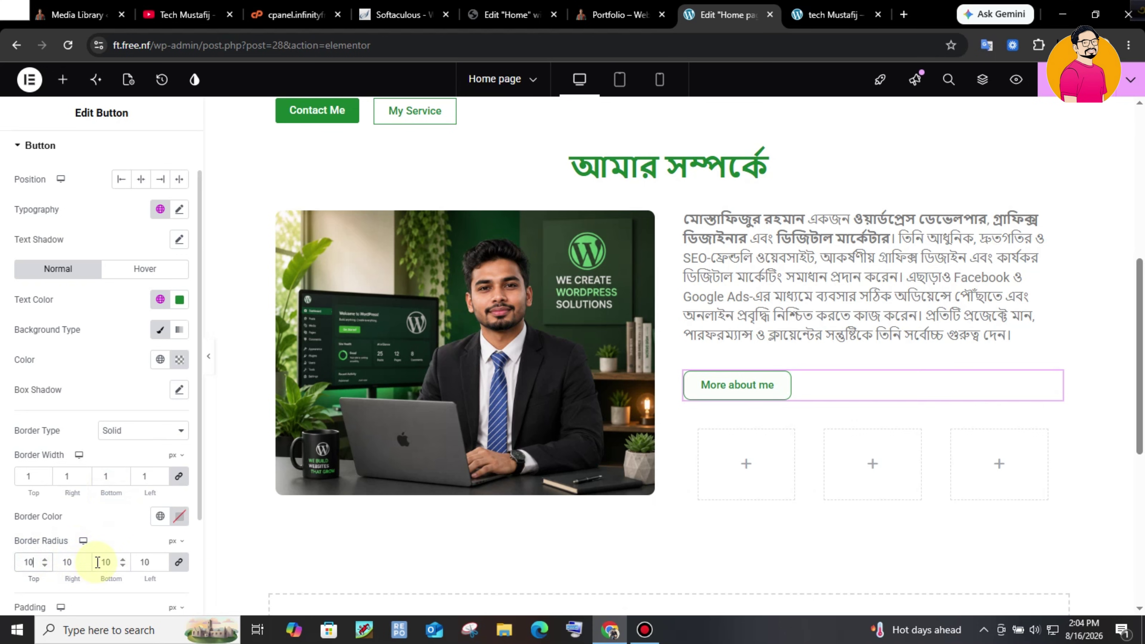
# - Set the button padding to 10 px top/bottom and 20 px left/right
pyautogui.scroll(-2, 137, 558)
pyautogui.click(28, 530)
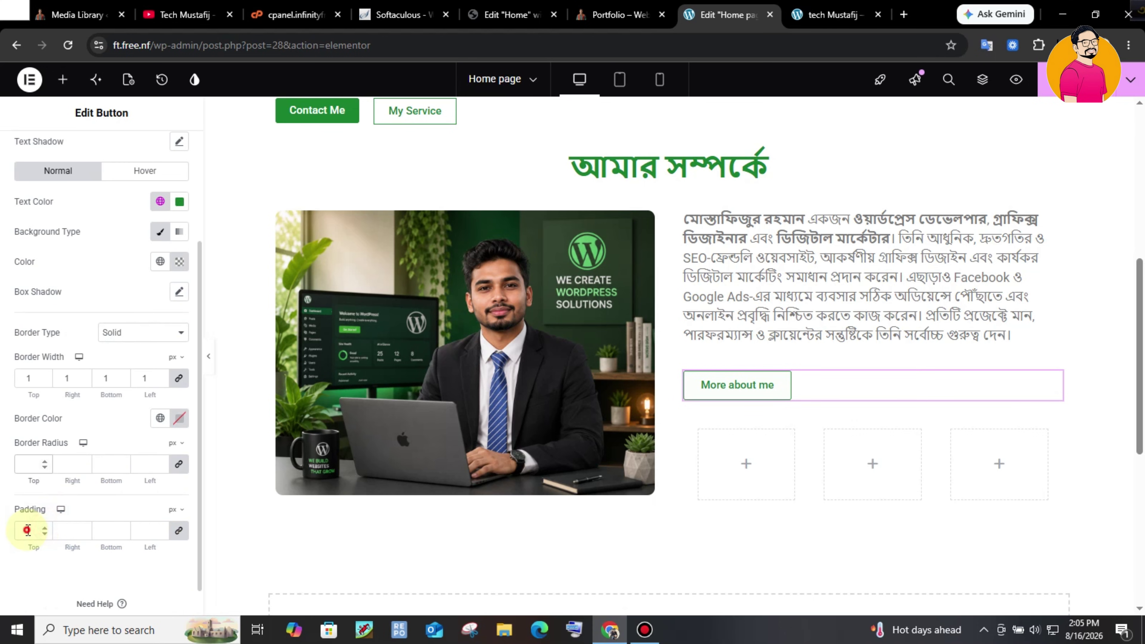
pyautogui.write('10')
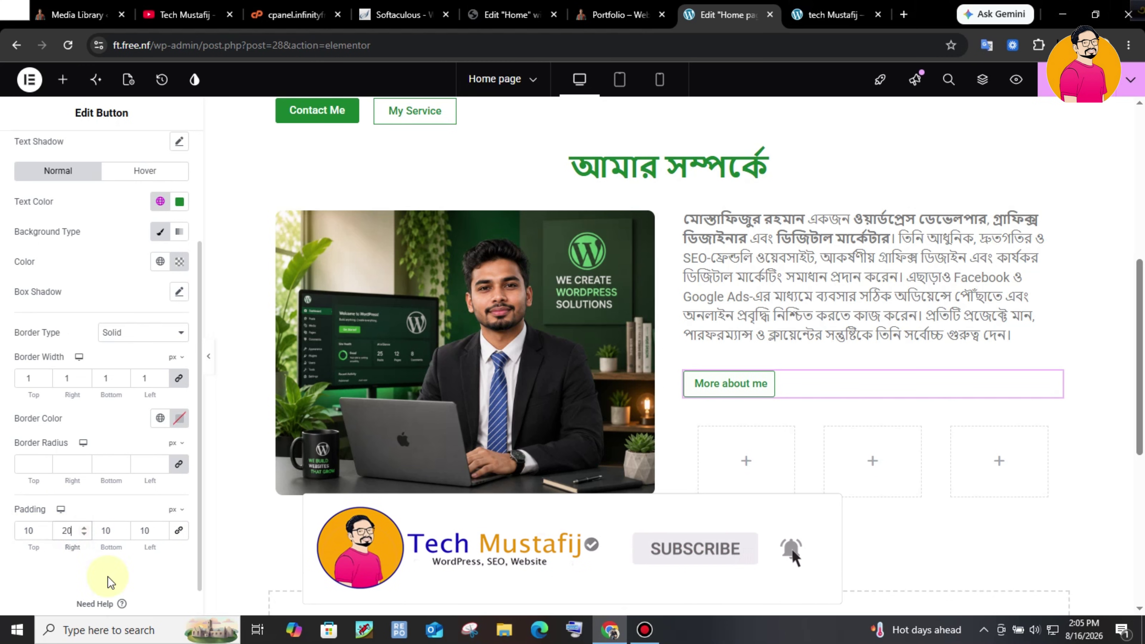
pyautogui.doubleClick(139, 532)
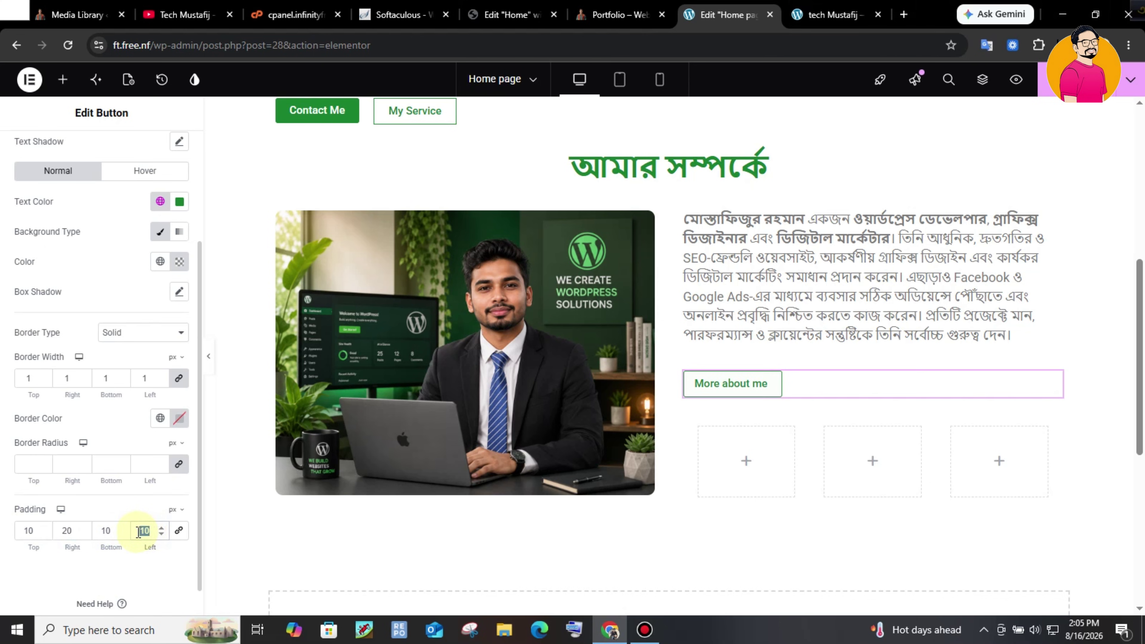
pyautogui.hotkey('ctrl', 'shift', 'Tab')
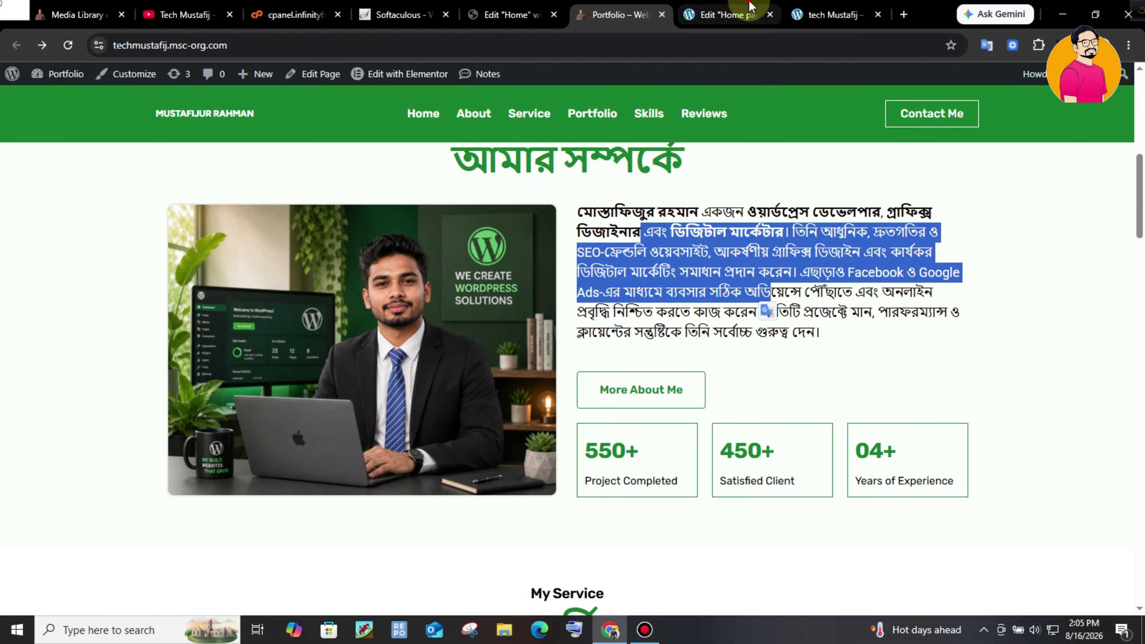
pyautogui.click(737, 14)
pyautogui.click(647, 6)
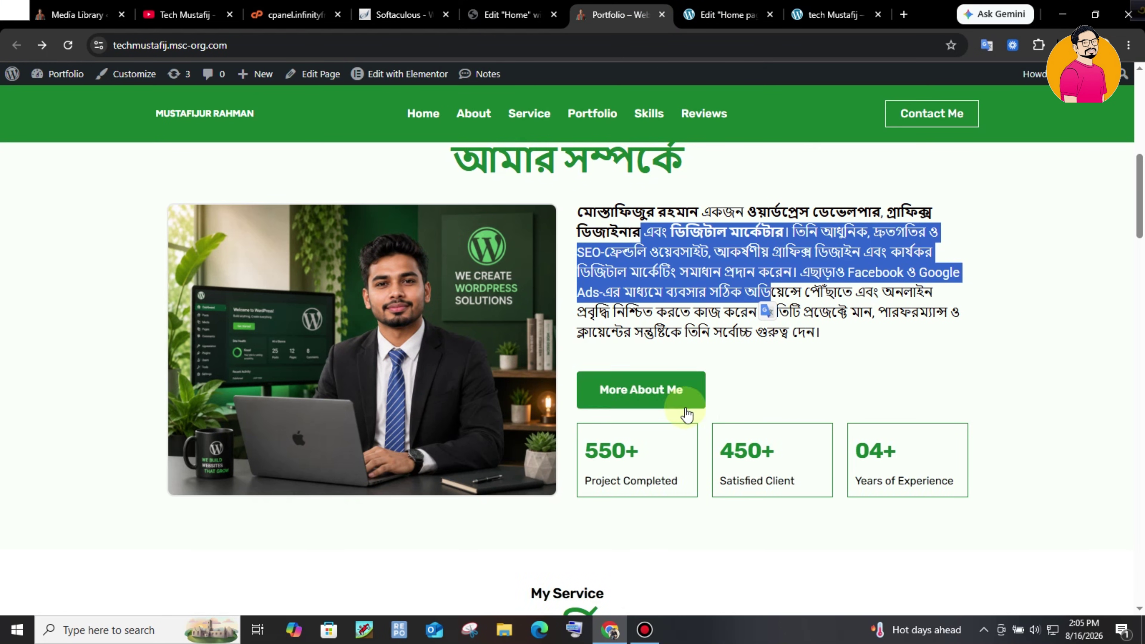
pyautogui.click(721, 7)
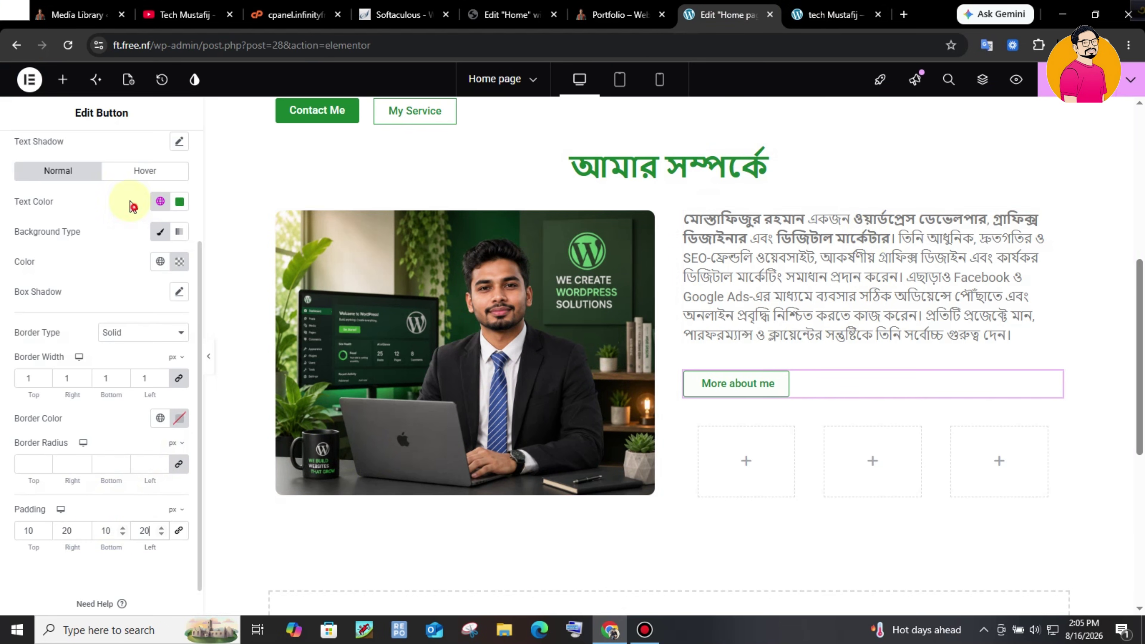
# - Set the button's hover text to near-white #F7F7F7 and hover background to Primary green
pyautogui.click(144, 171)
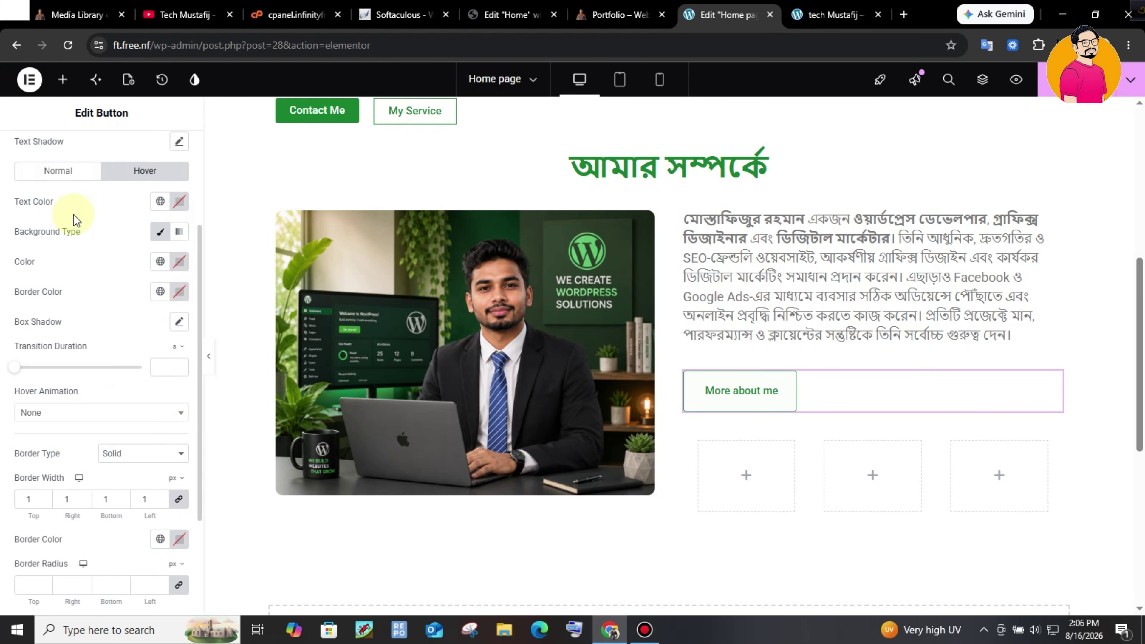
pyautogui.click(618, 14)
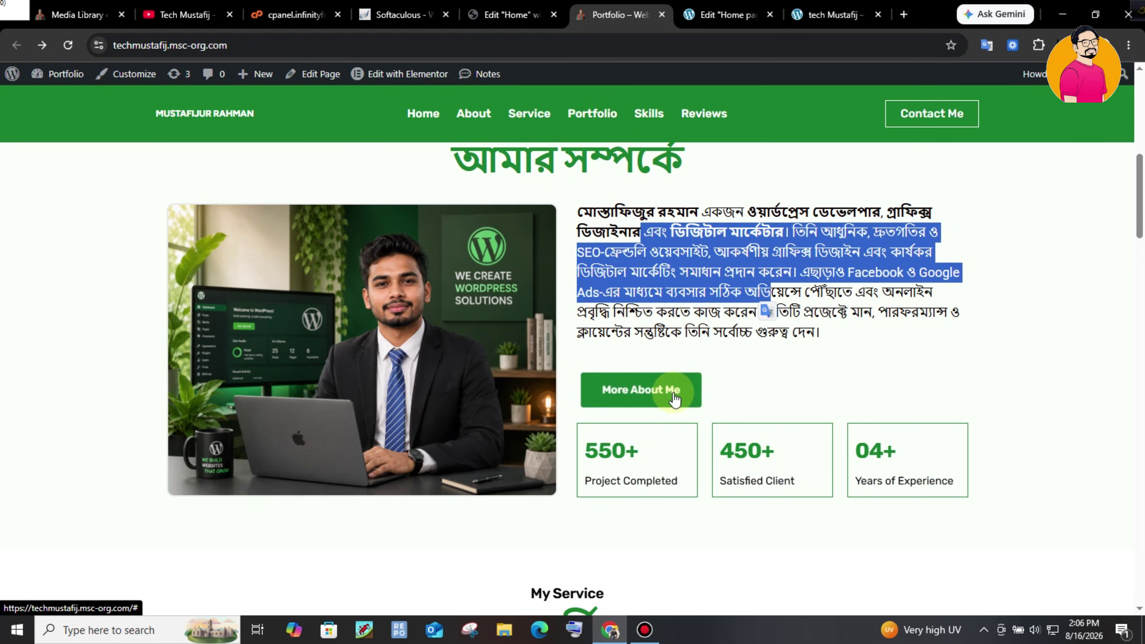
pyautogui.click(725, 14)
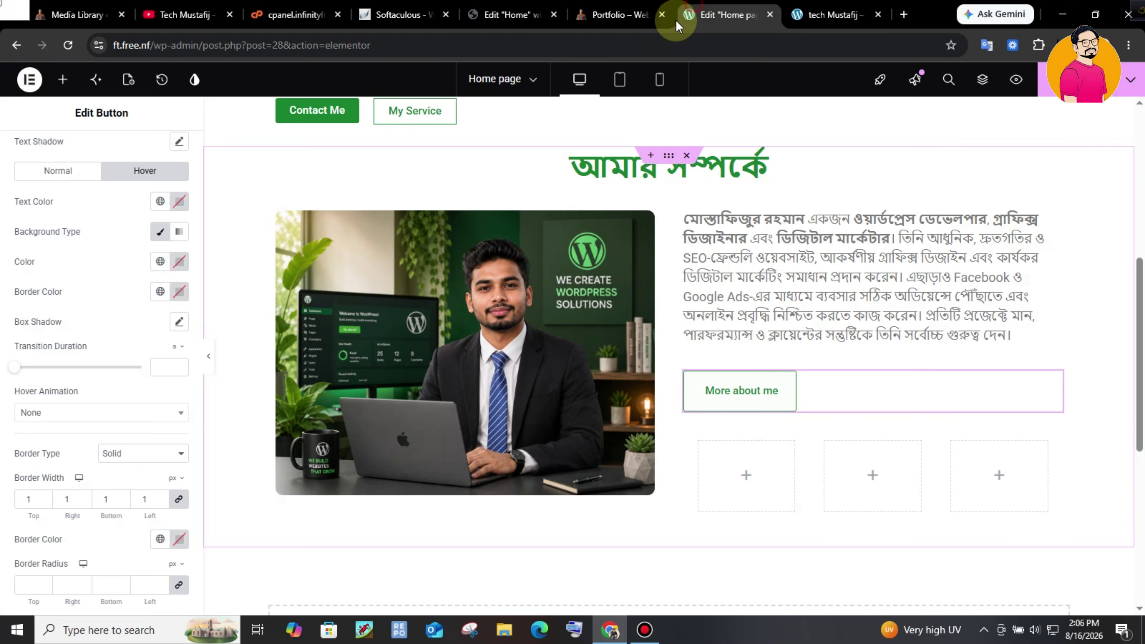
pyautogui.click(179, 201)
pyautogui.moveTo(117, 272); pyautogui.dragTo(108, 249)
pyautogui.click(129, 207)
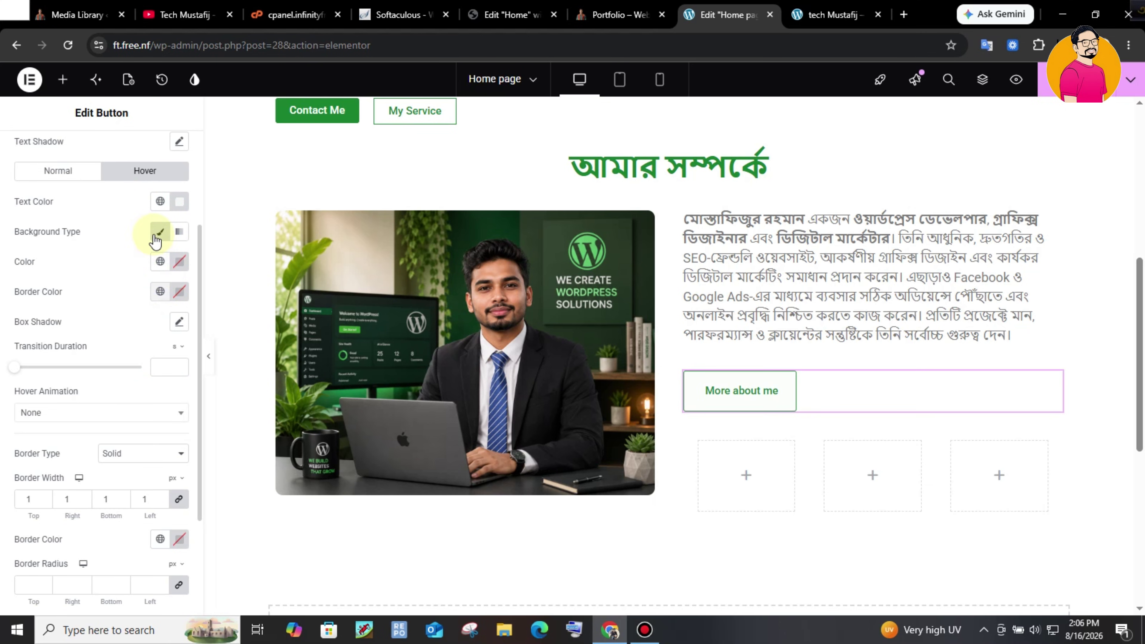
pyautogui.click(161, 262)
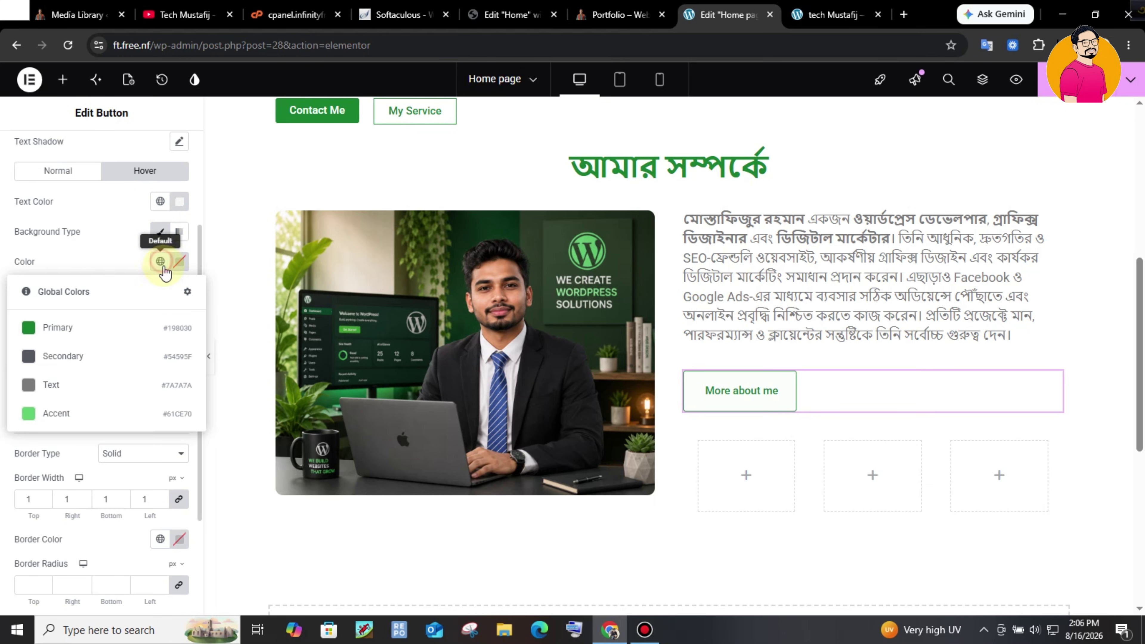
pyautogui.click(133, 332)
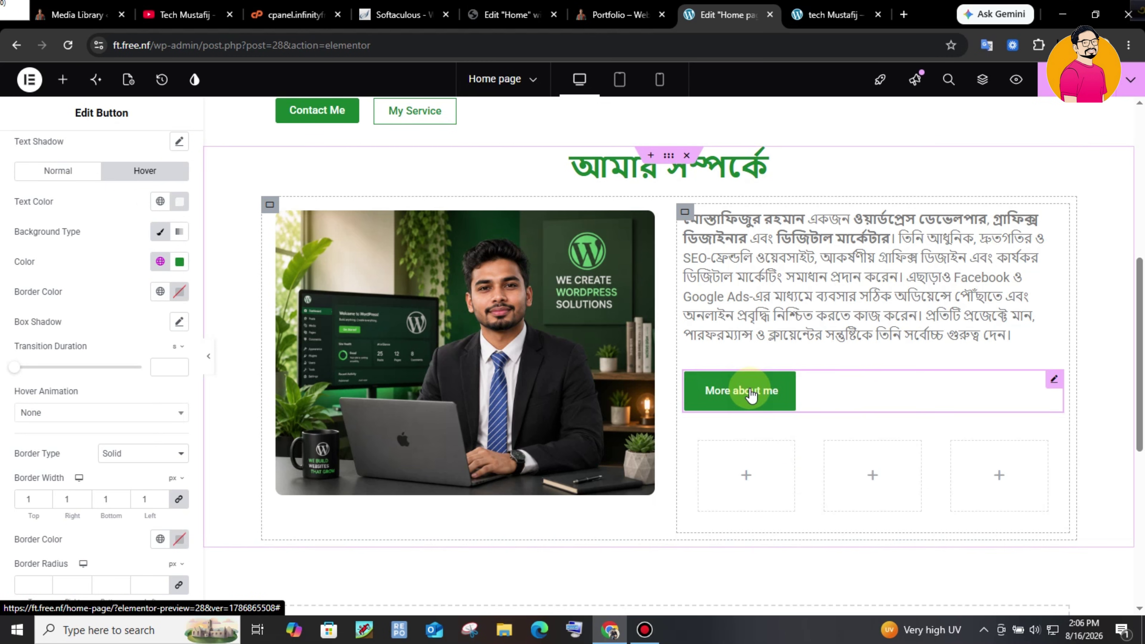
# - Set the button's hover animation to Bounce Out and compare with the live site
pyautogui.click(86, 413)
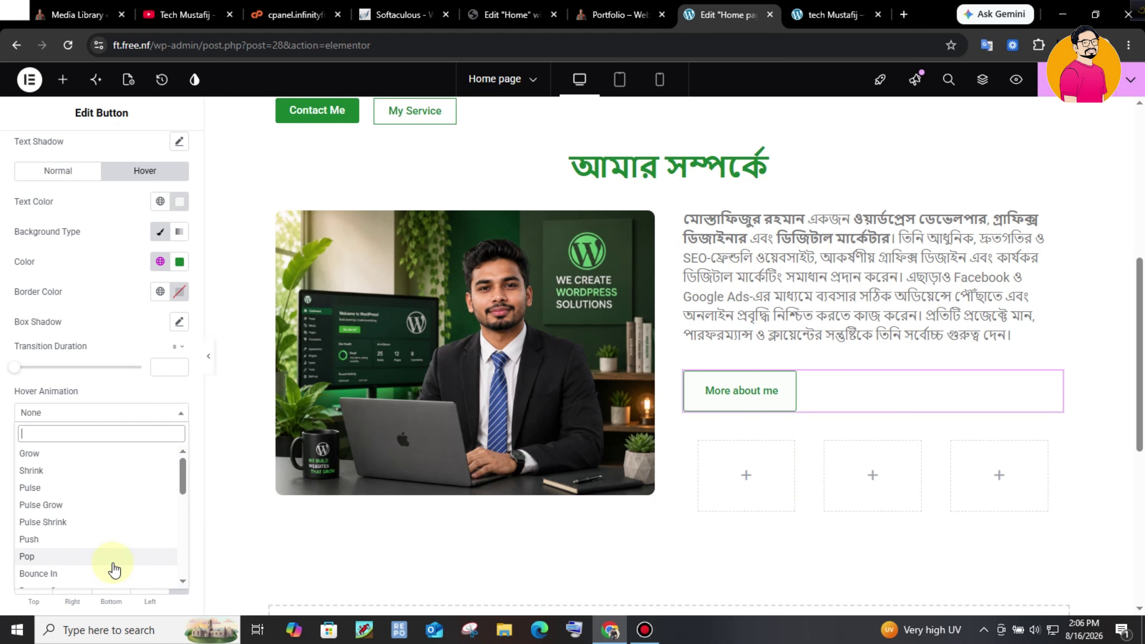
pyautogui.scroll(-1, 187, 473)
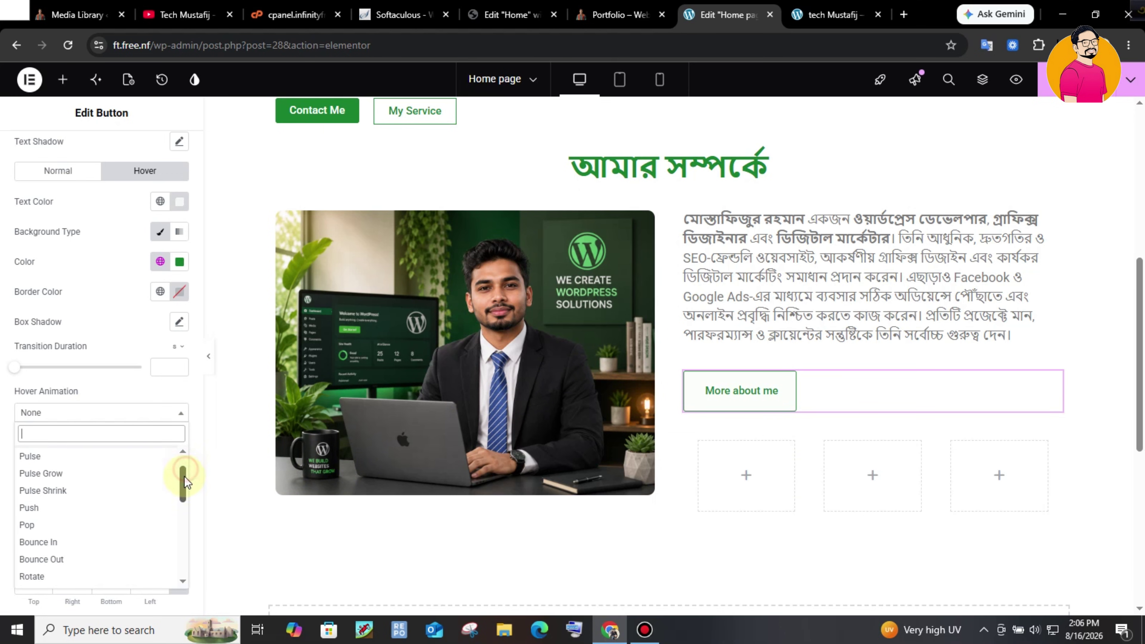
pyautogui.press('Return')
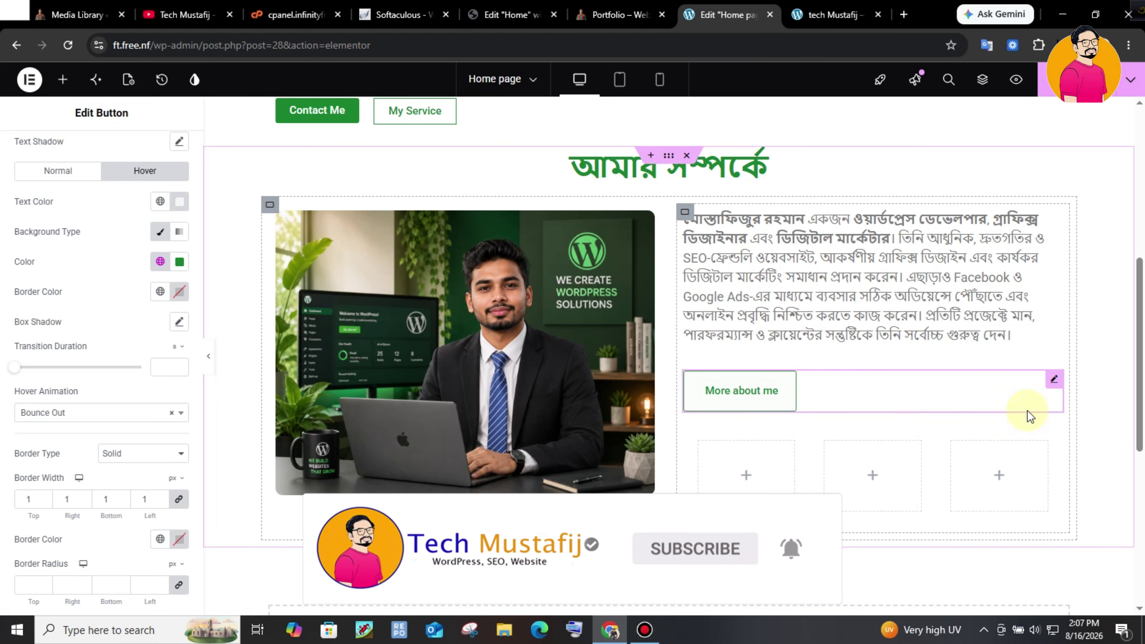
pyautogui.scroll(-1, 1027, 414)
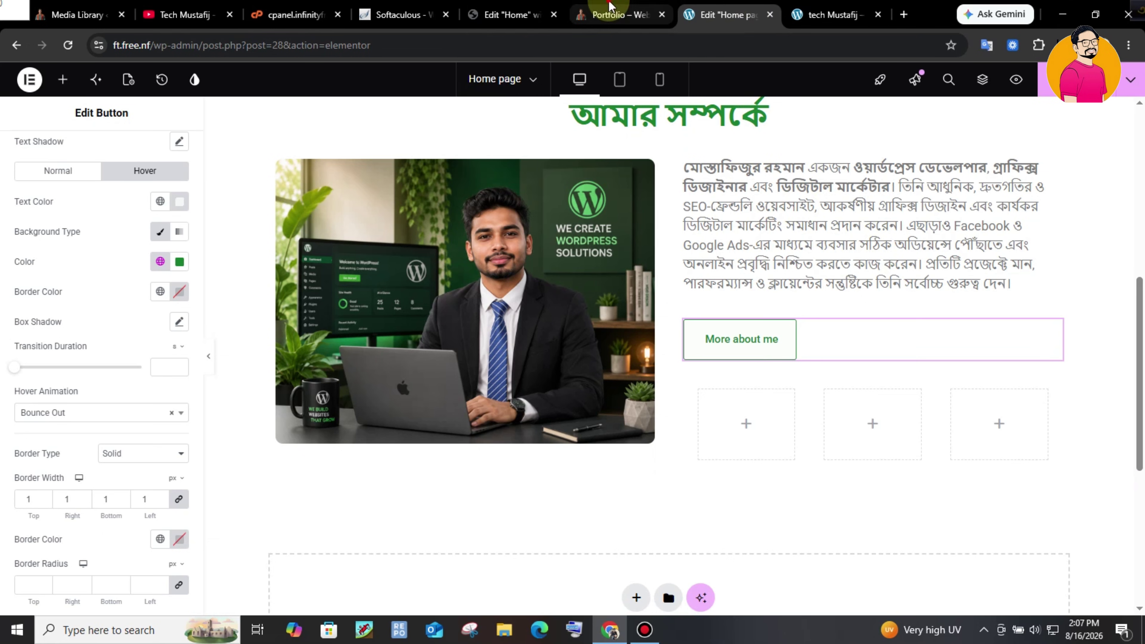
pyautogui.click(619, 14)
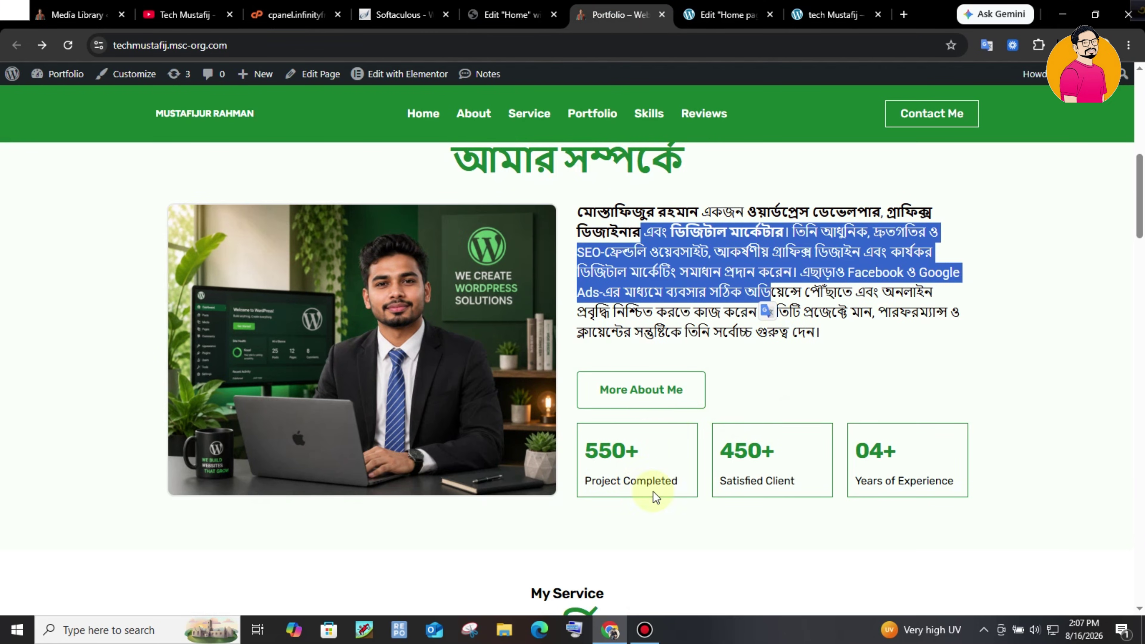
pyautogui.click(744, 15)
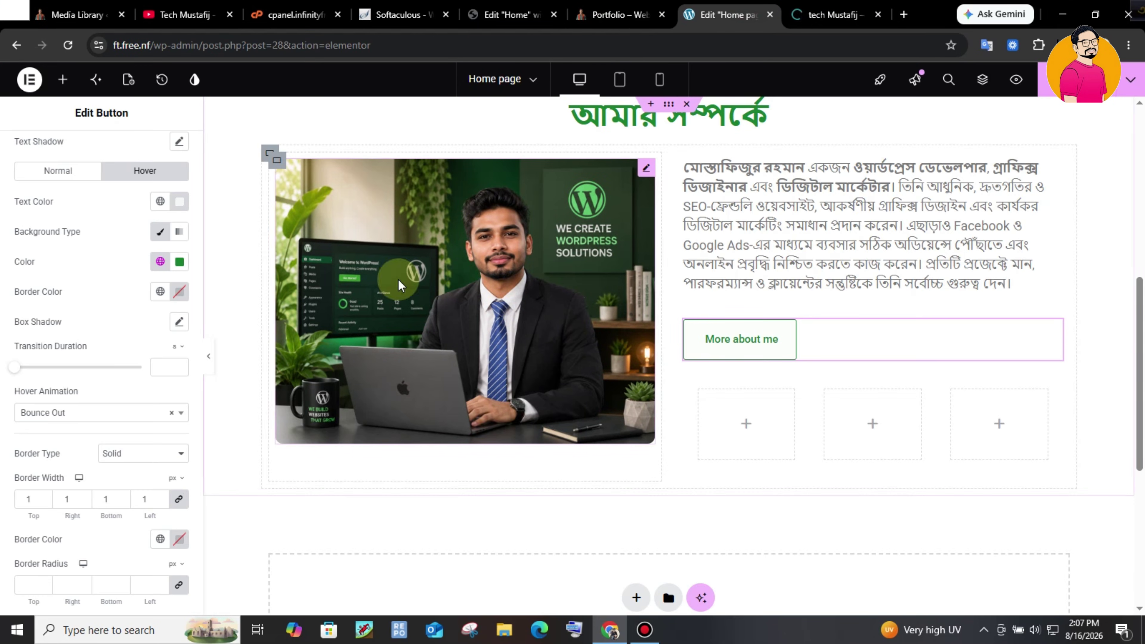
pyautogui.click(70, 96)
pyautogui.click(94, 183)
# - Place a Counter widget in the first empty box
pyautogui.write('counter')
pyautogui.moveTo(54, 230); pyautogui.dragTo(722, 411)
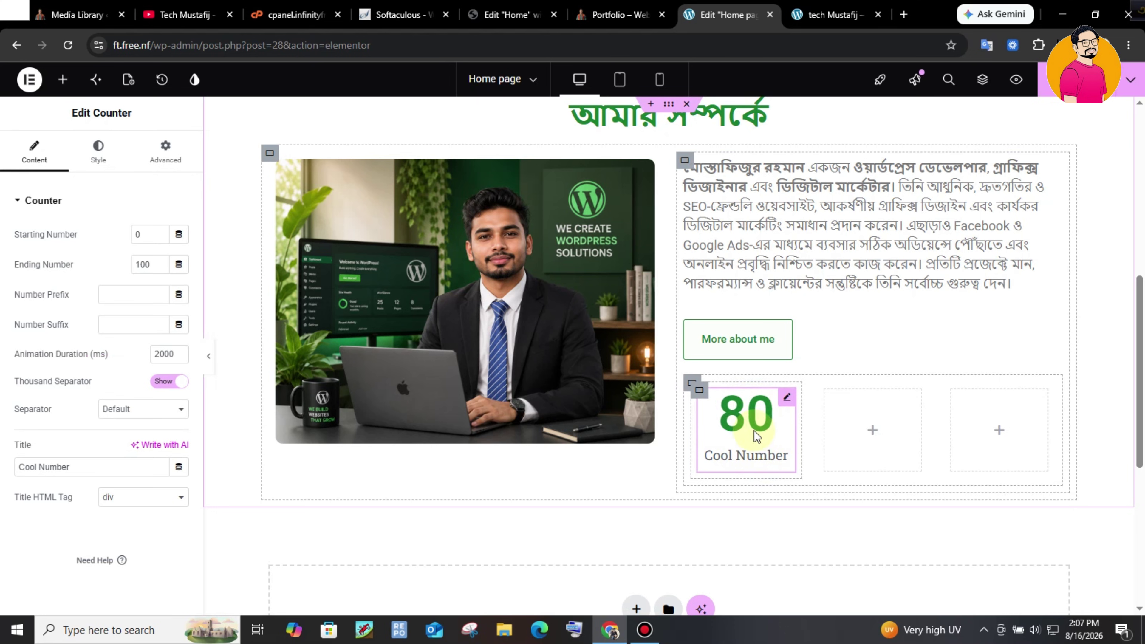
pyautogui.click(618, 14)
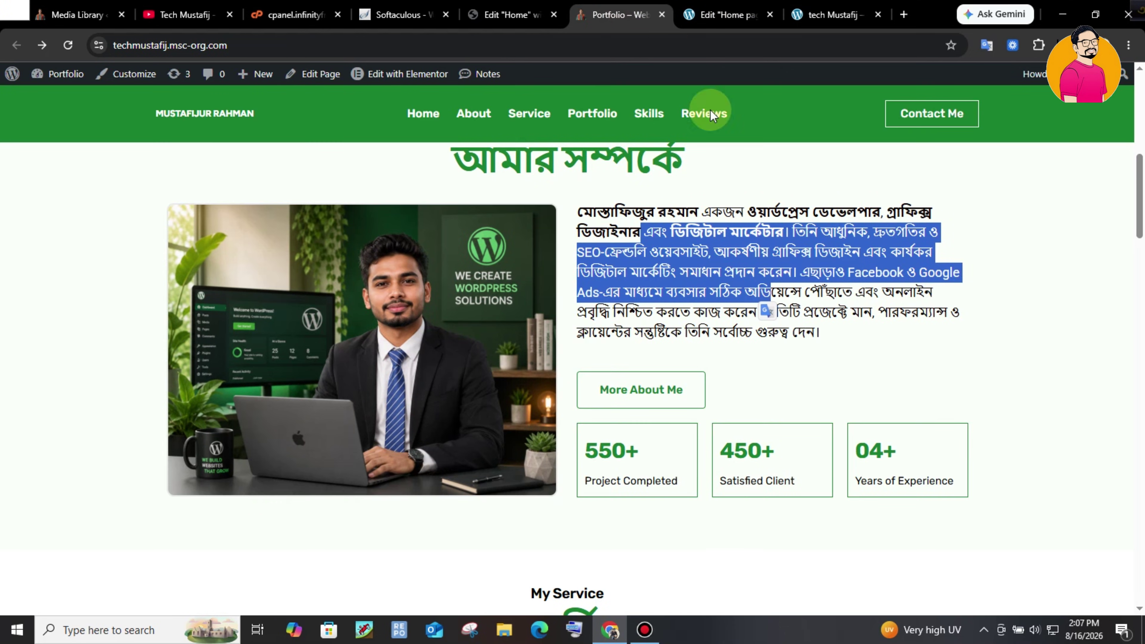
pyautogui.click(727, 14)
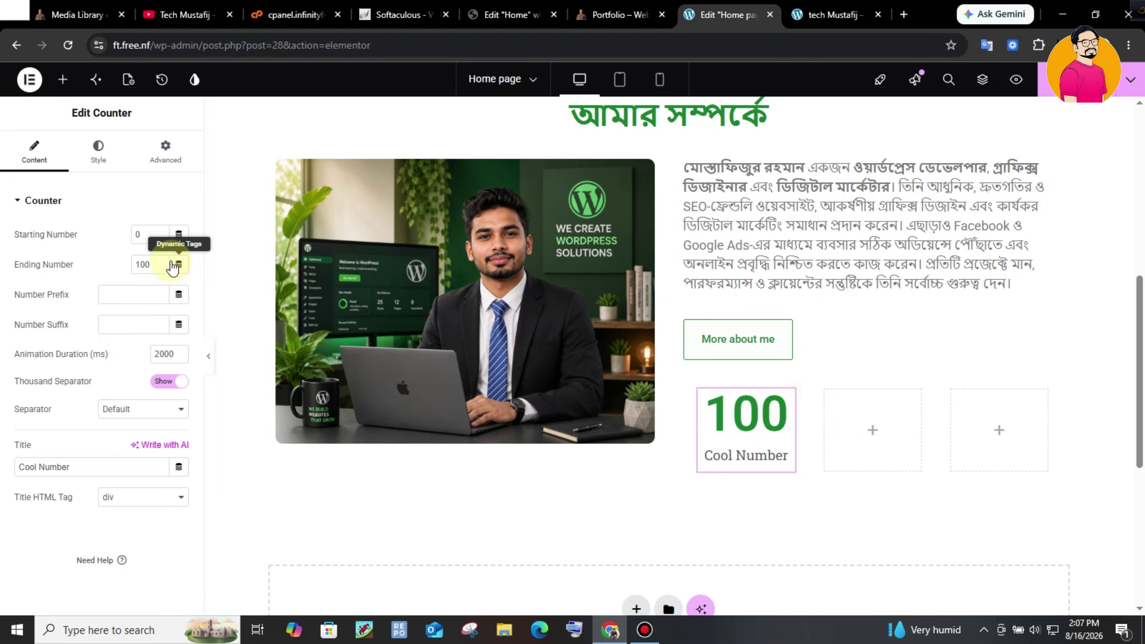
# - Set the counter's ending number to 550 with a + suffix
pyautogui.click(160, 261)
pyautogui.moveTo(154, 262); pyautogui.dragTo(106, 250)
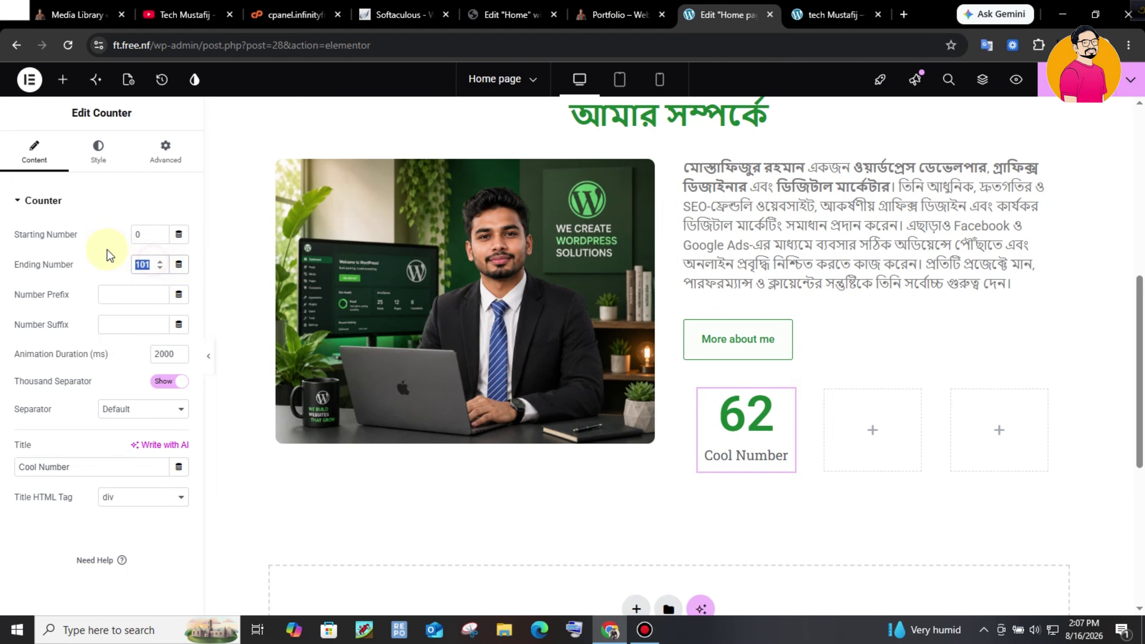
pyautogui.write('550')
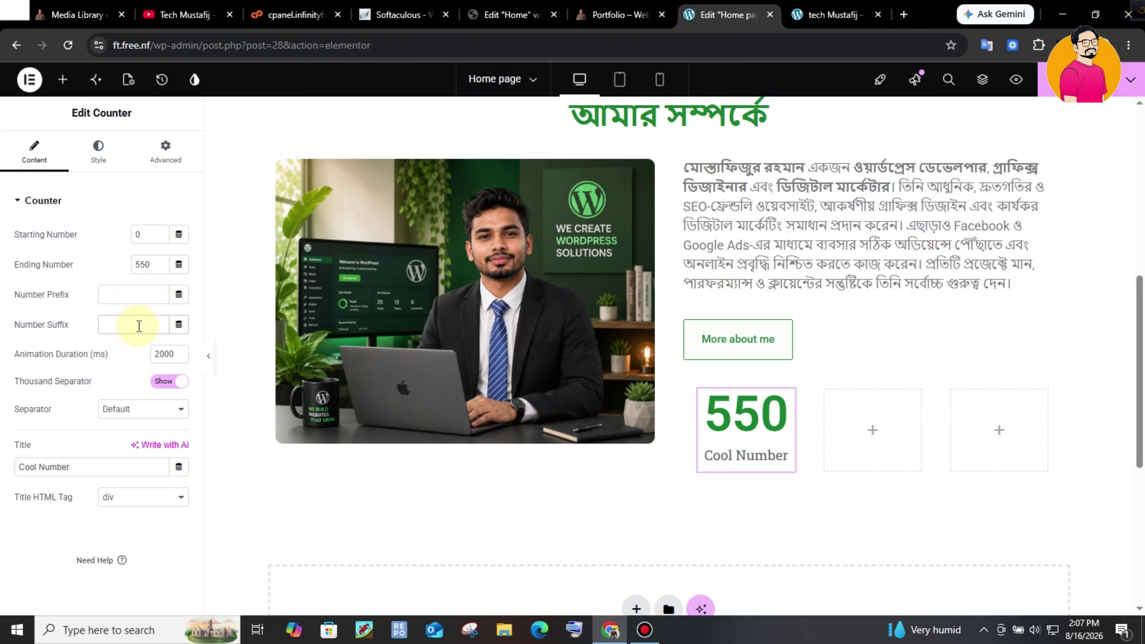
pyautogui.write('+')
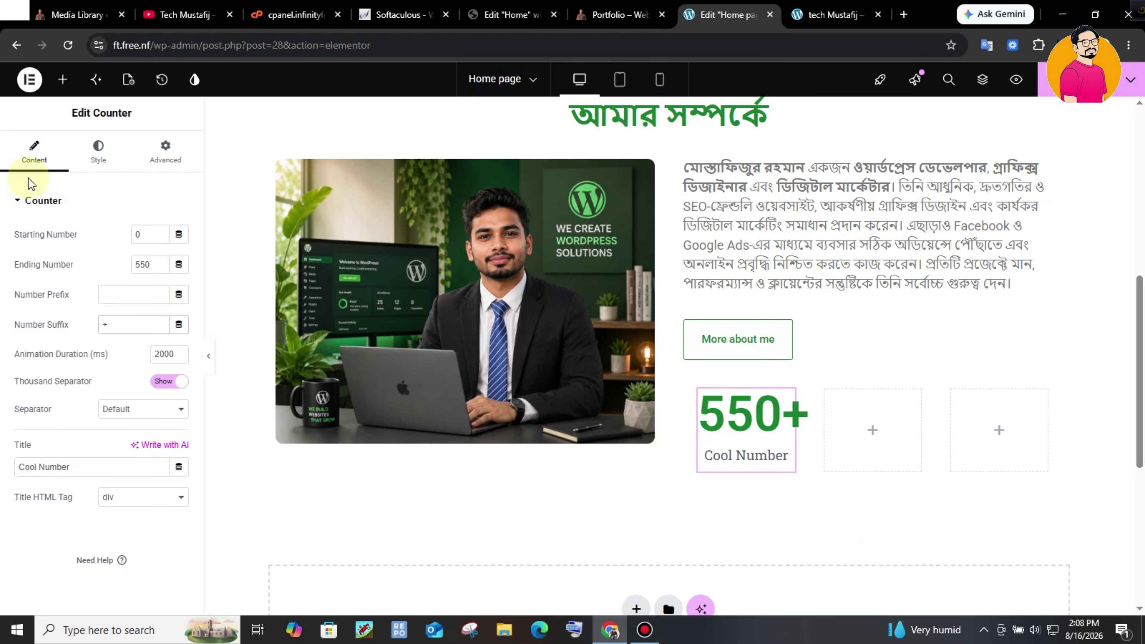
pyautogui.click(40, 200)
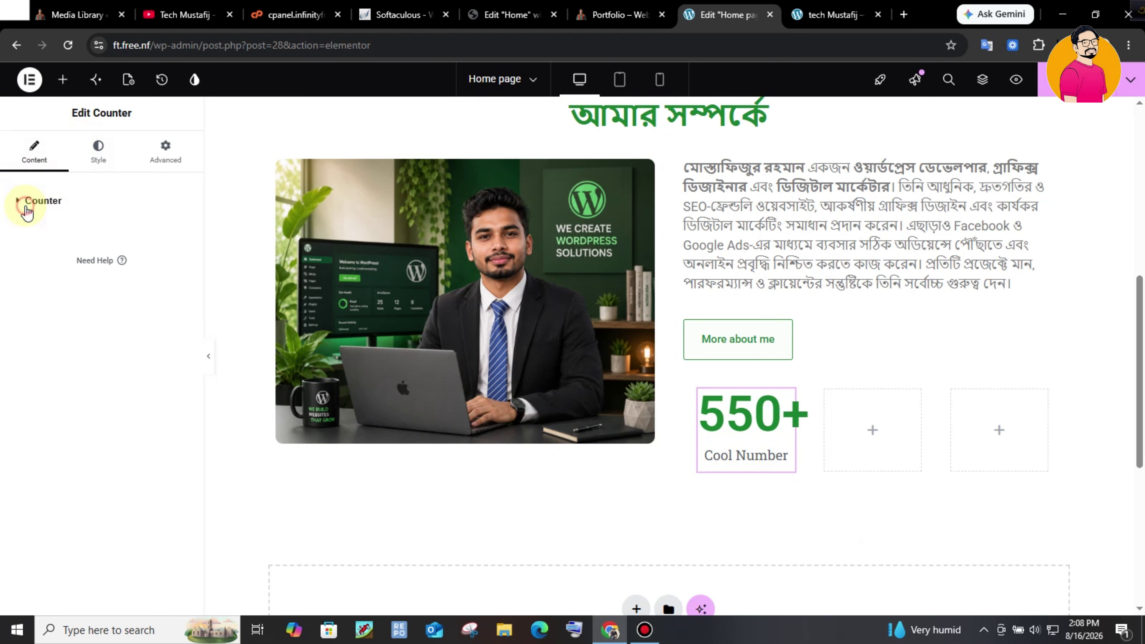
# - Left-align the counter's title and number with a 5 px title gap
pyautogui.click(94, 157)
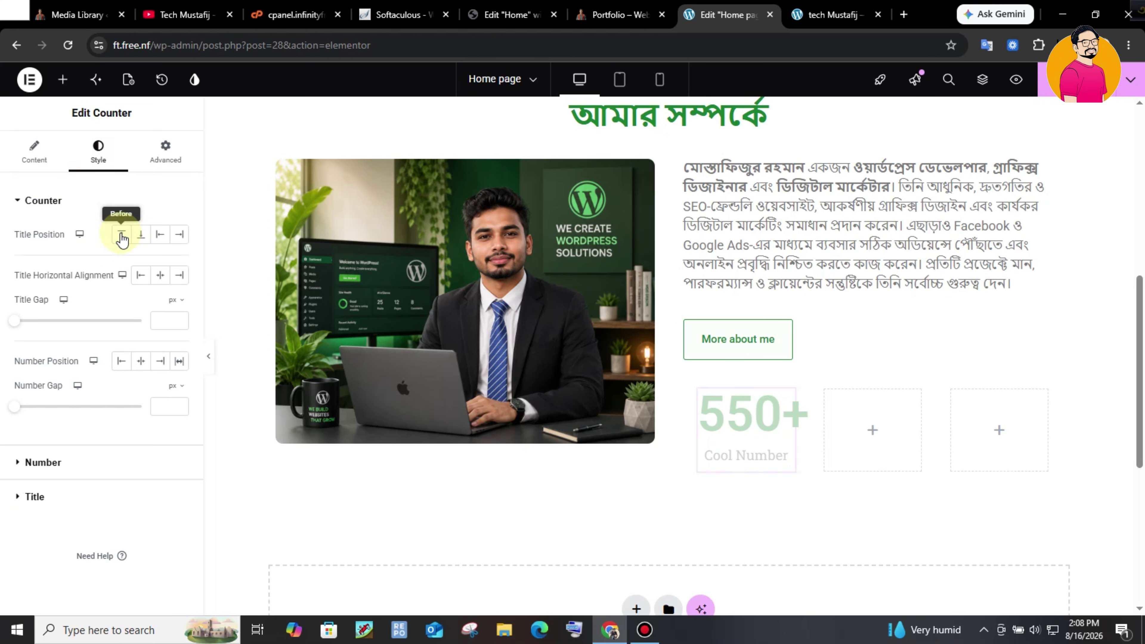
pyautogui.click(140, 277)
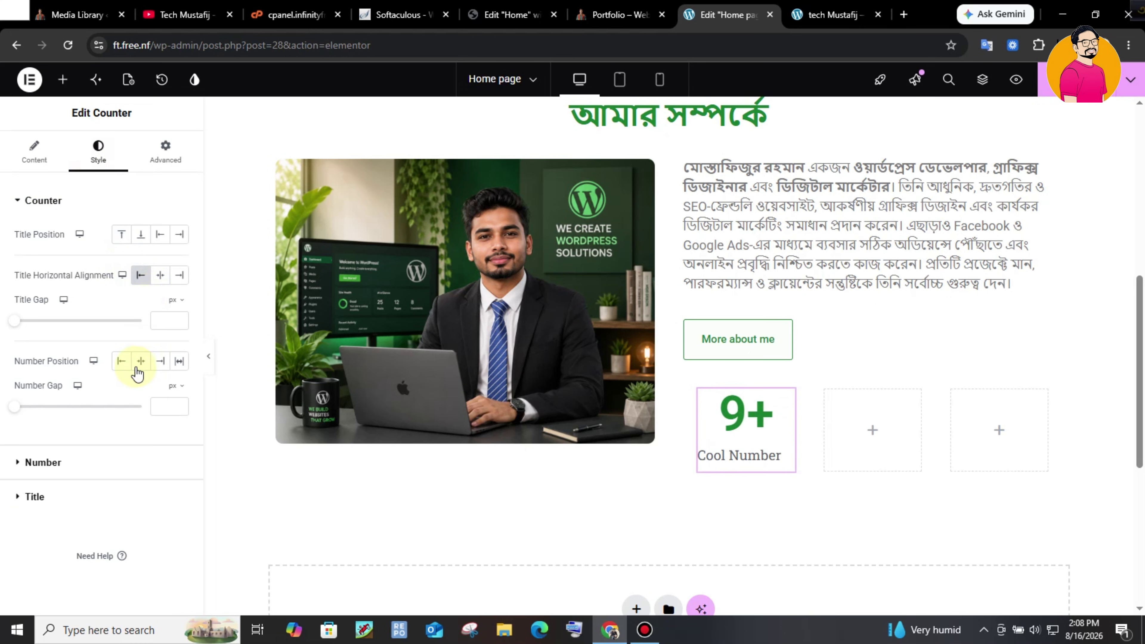
pyautogui.click(128, 363)
pyautogui.click(172, 320)
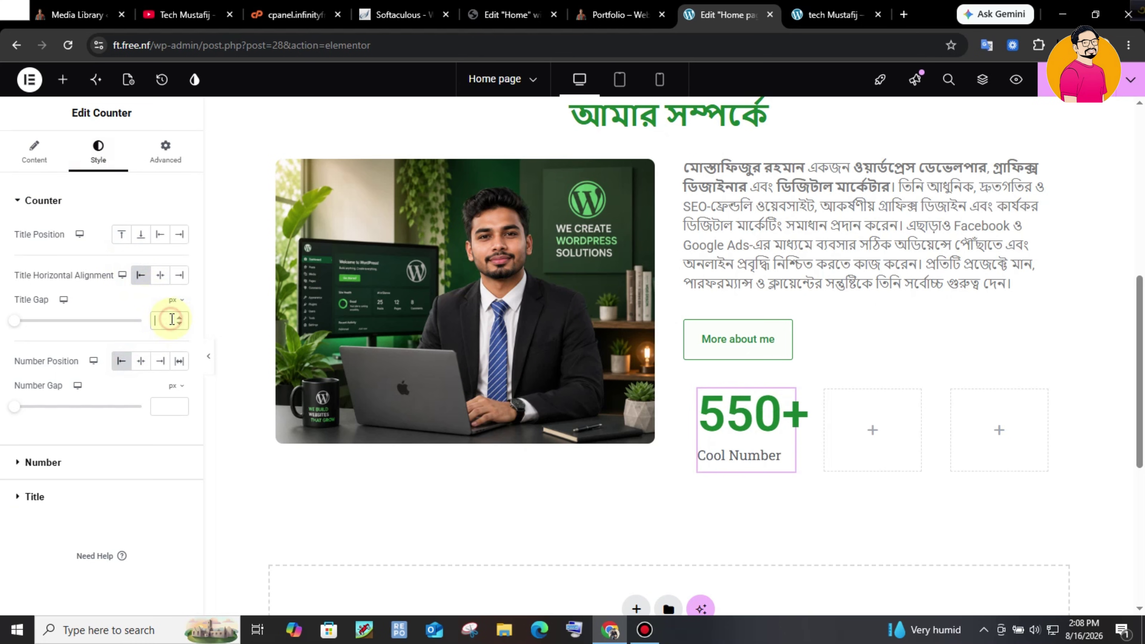
pyautogui.write('5')
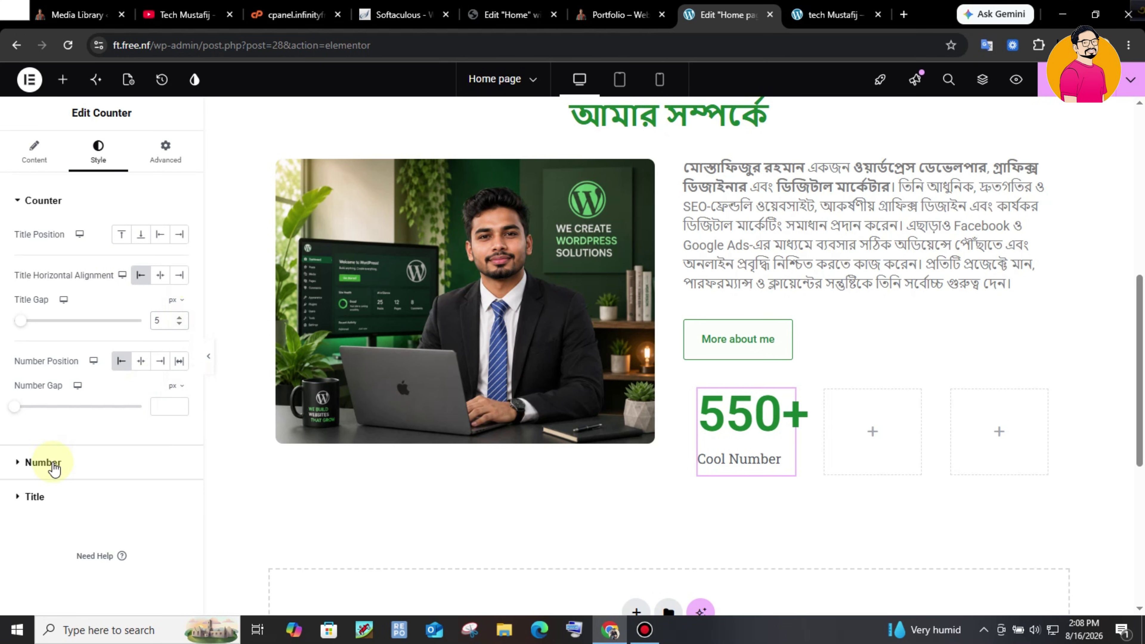
# - Set the counter number size to 30 px and the title size to 15 px
pyautogui.click(45, 462)
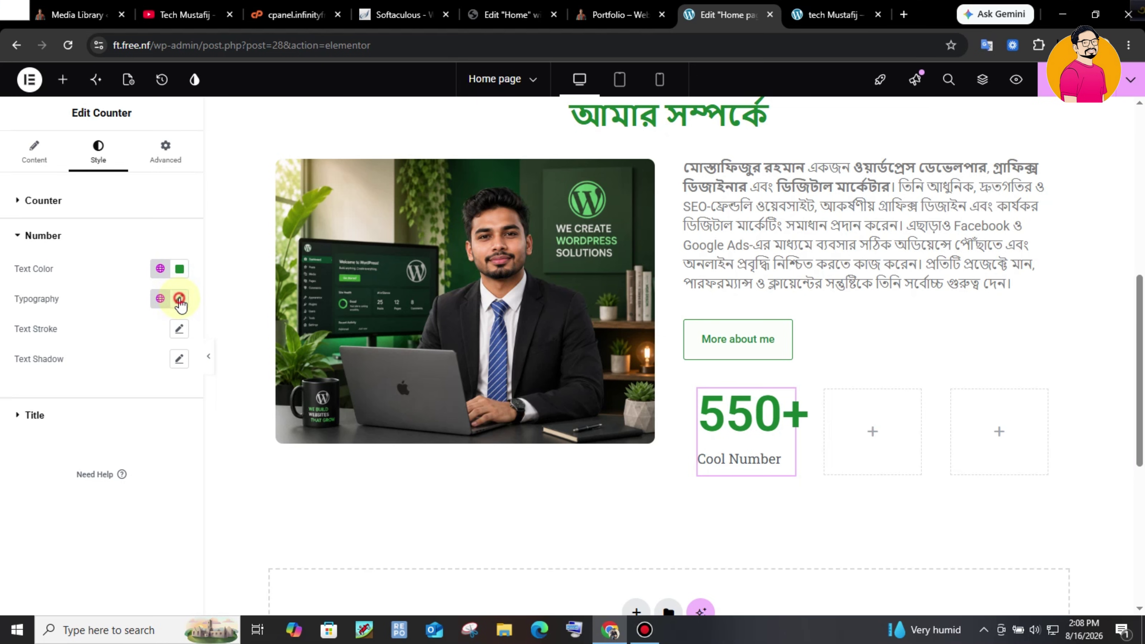
pyautogui.click(179, 299)
pyautogui.click(155, 405)
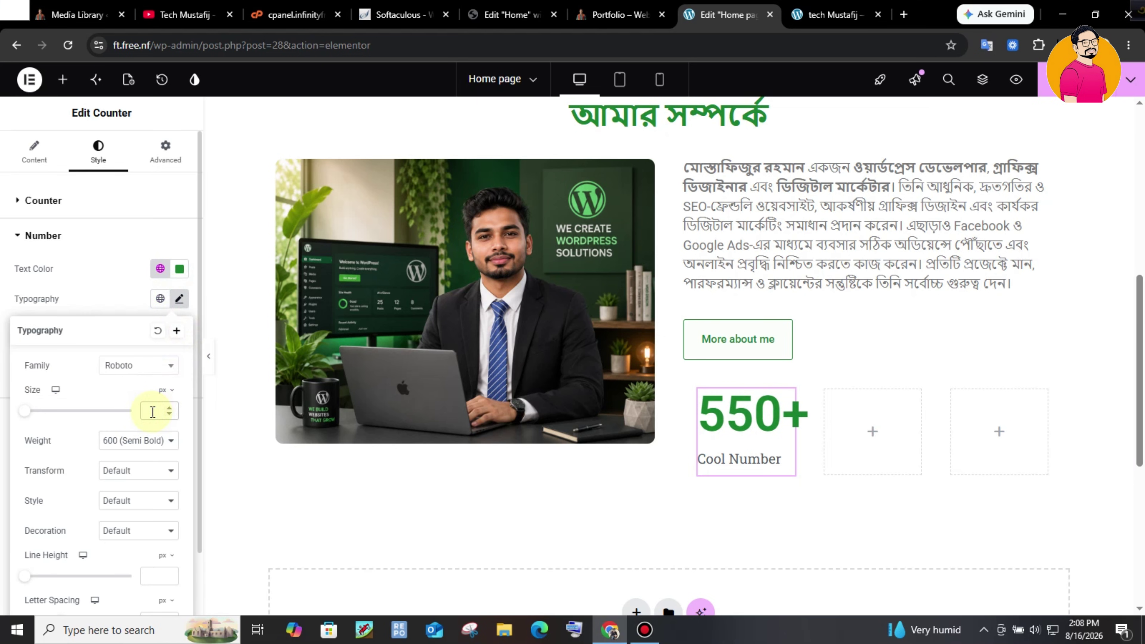
pyautogui.write('30')
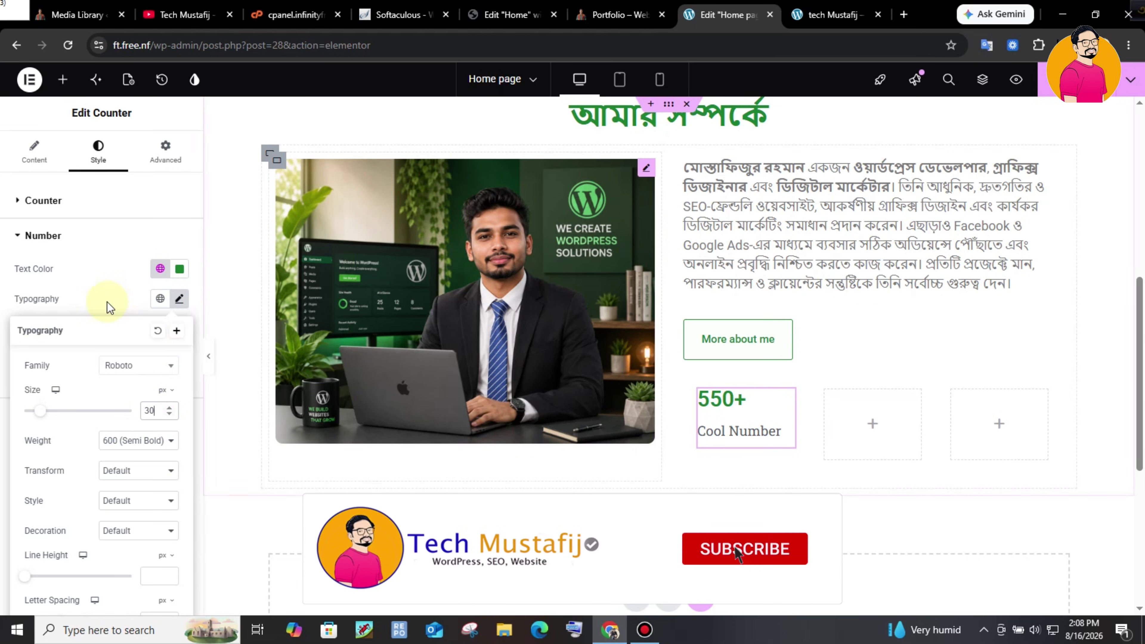
pyautogui.click(50, 246)
pyautogui.click(44, 270)
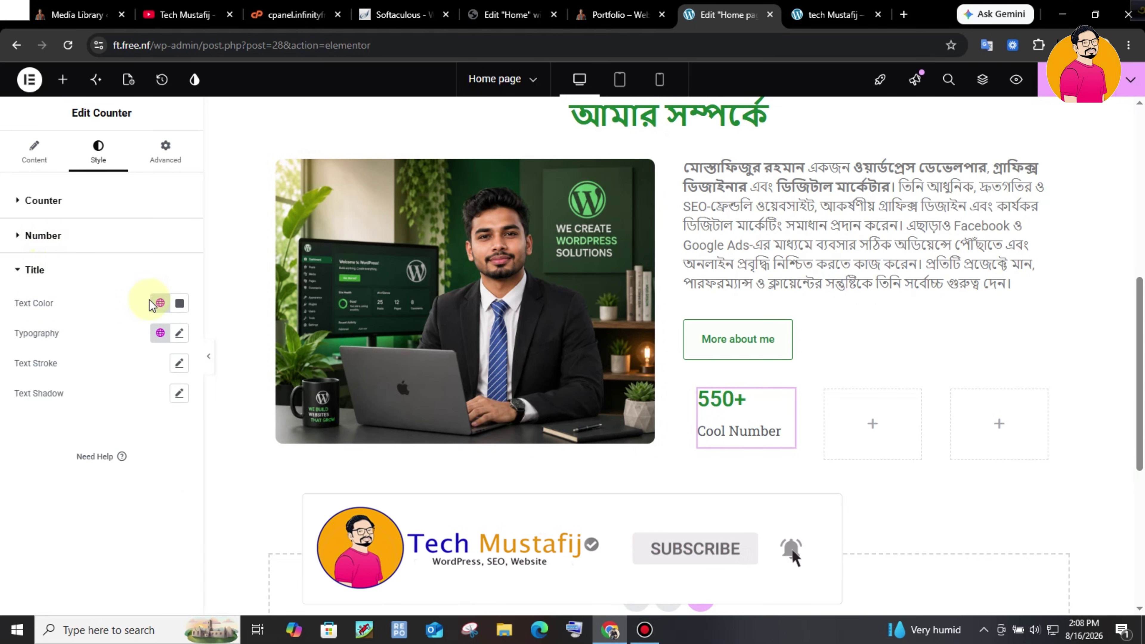
pyautogui.click(178, 333)
pyautogui.click(153, 452)
pyautogui.write('15')
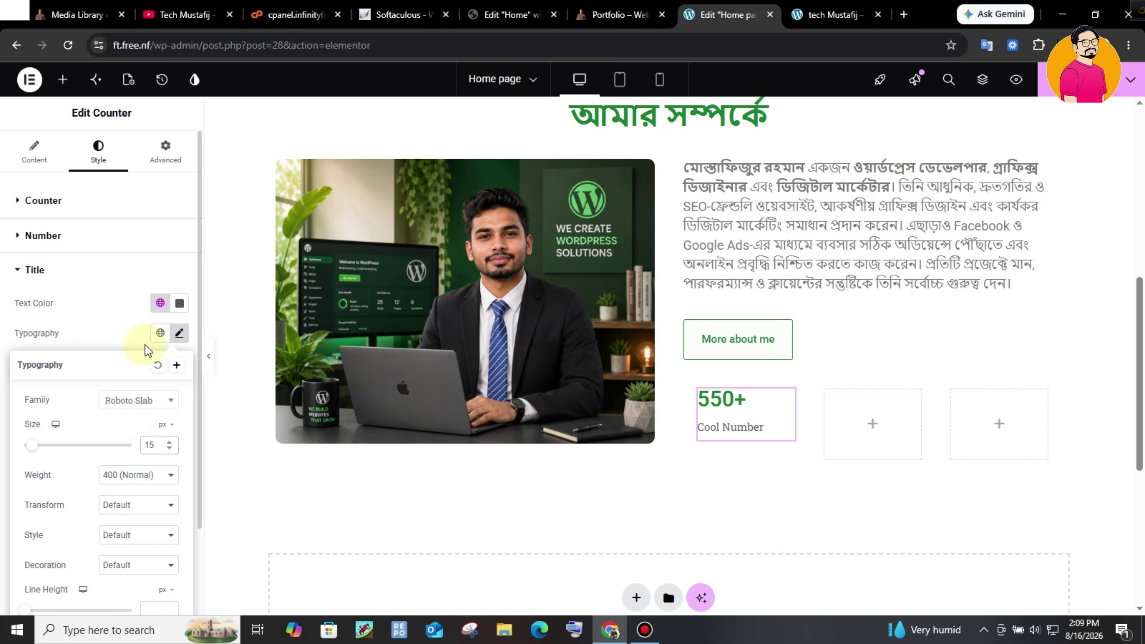
pyautogui.click(120, 273)
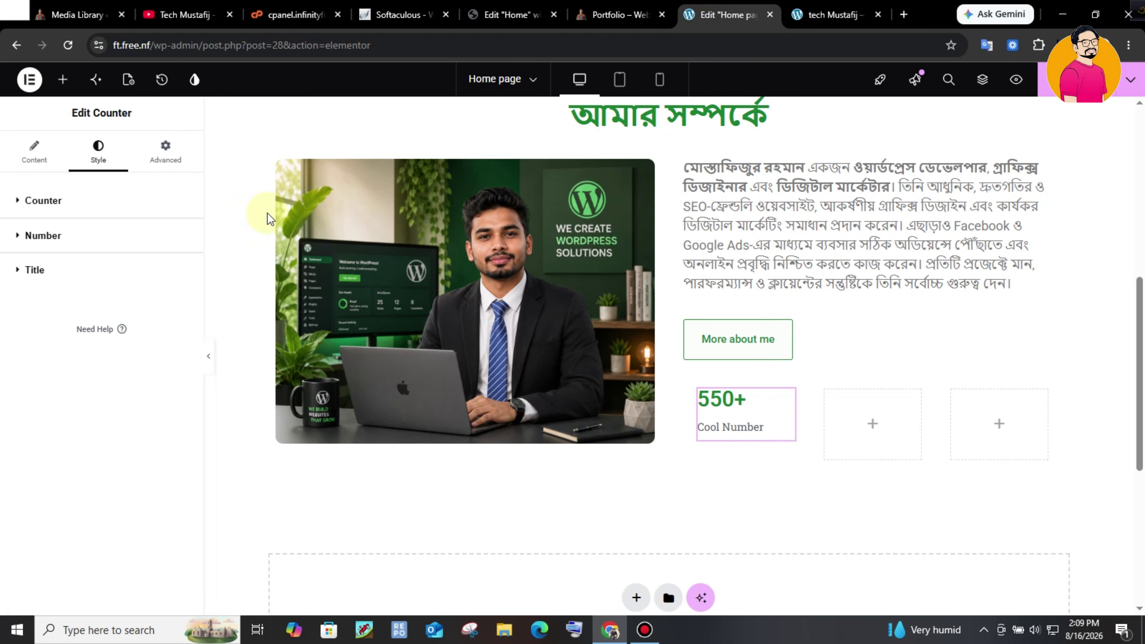
# - Change the counter title to 'Complite Project'
pyautogui.click(62, 153)
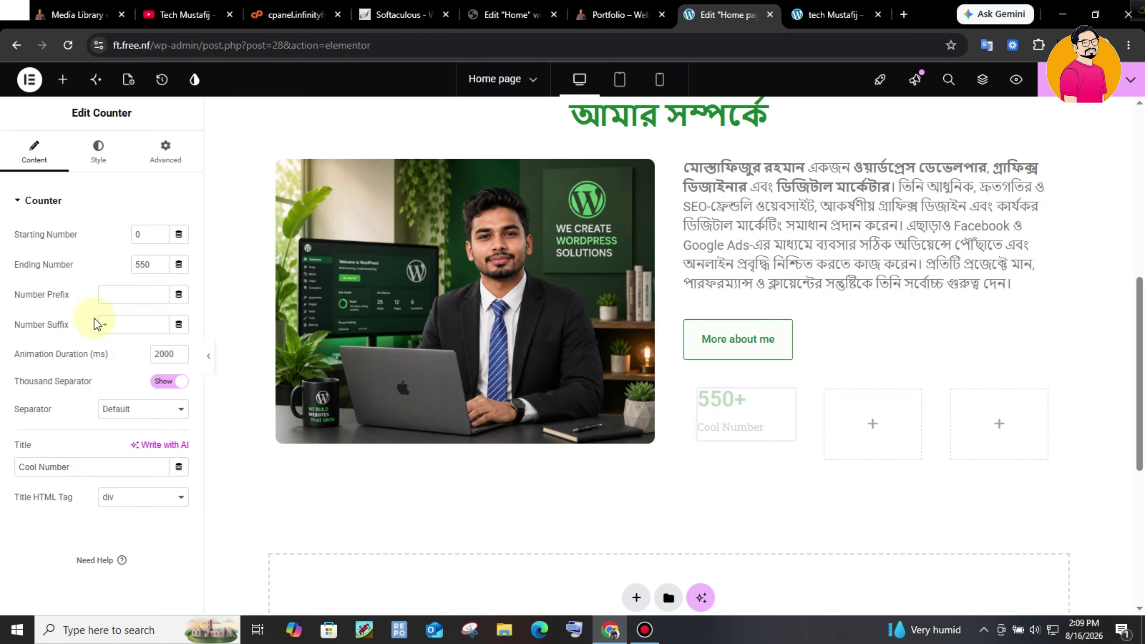
pyautogui.click(85, 467)
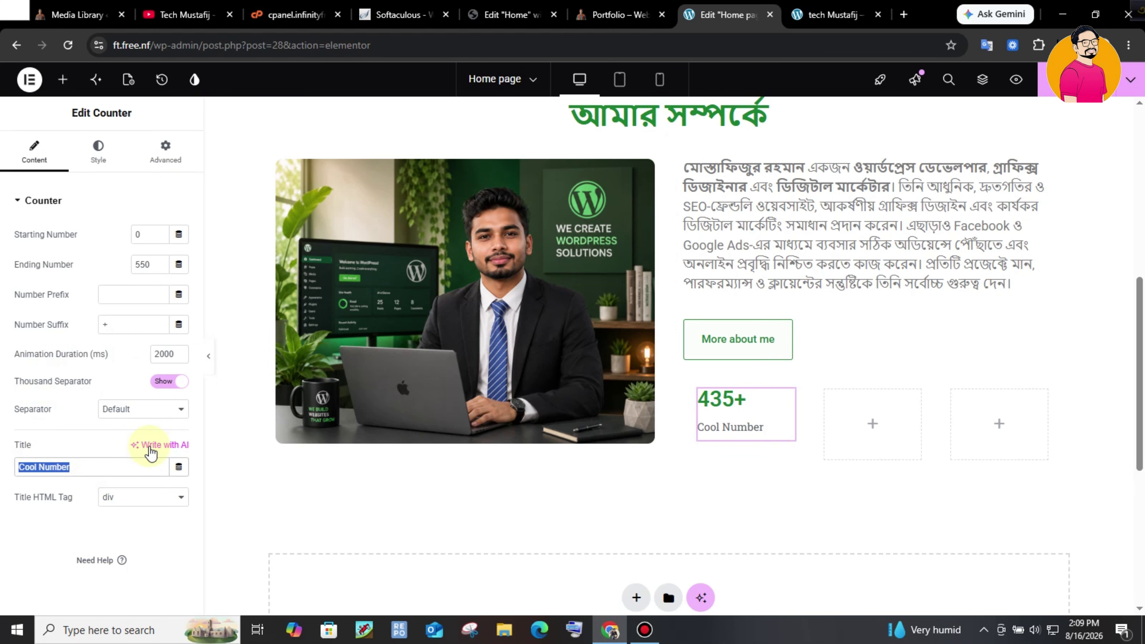
pyautogui.write('C')
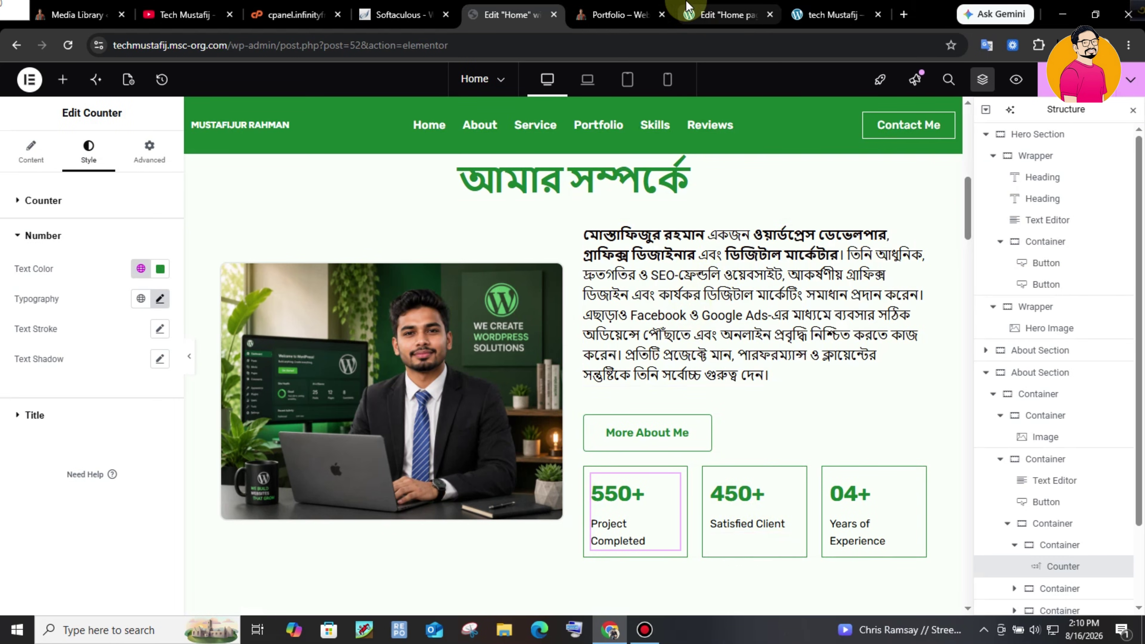
# - Give the 550+ Complite Project counter box a solid 1 px border in global Primary green
pyautogui.click(706, 5)
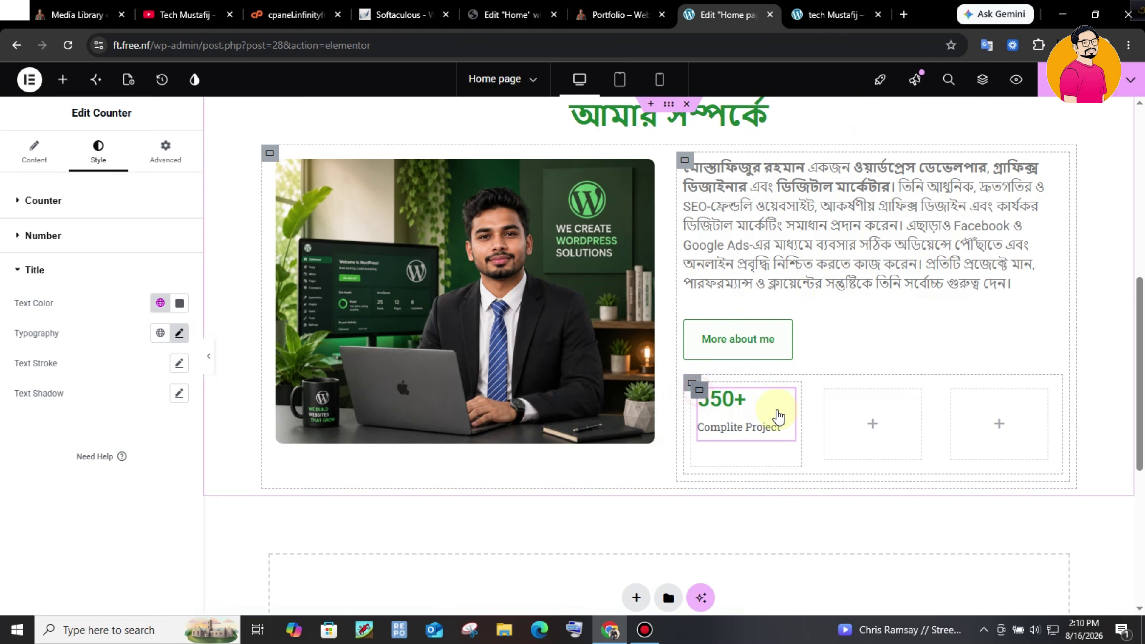
pyautogui.click(806, 402)
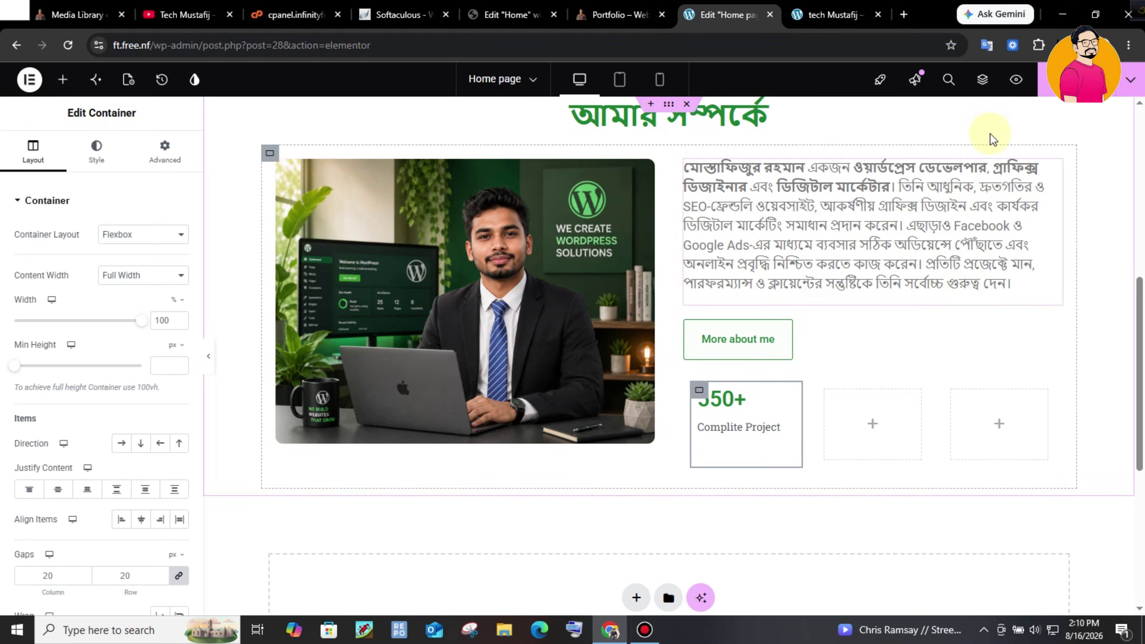
pyautogui.click(982, 79)
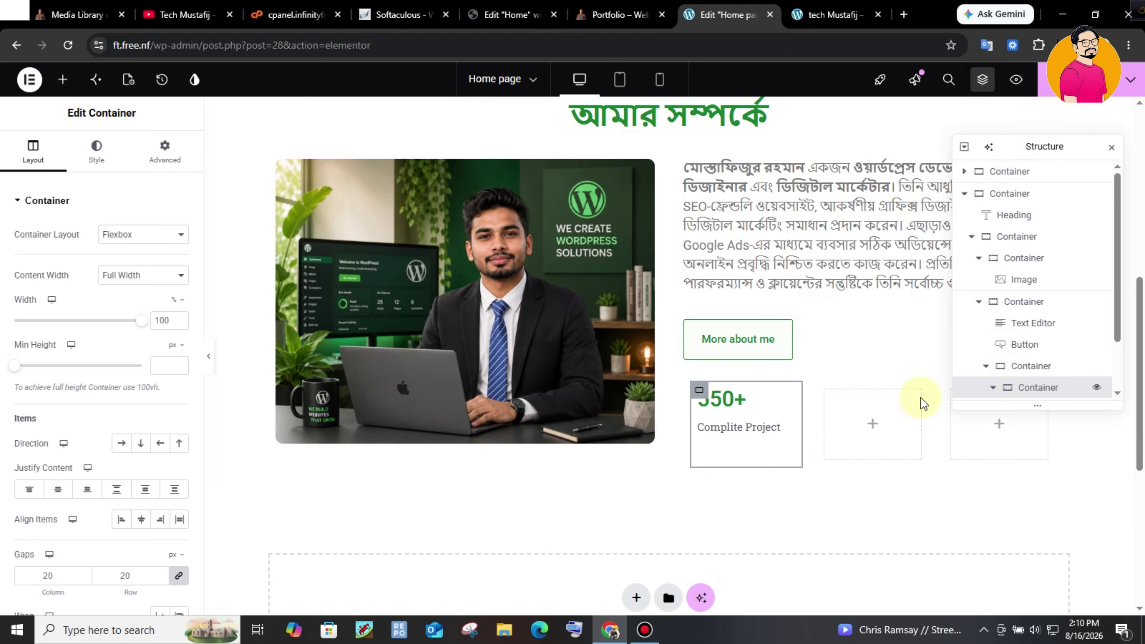
pyautogui.click(96, 153)
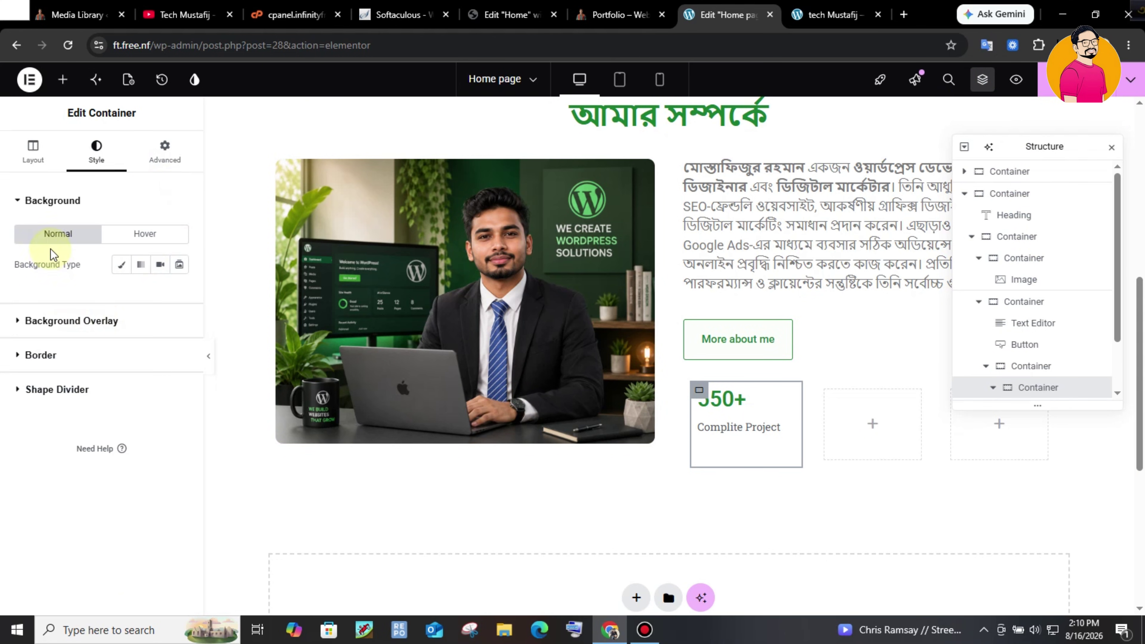
pyautogui.click(124, 356)
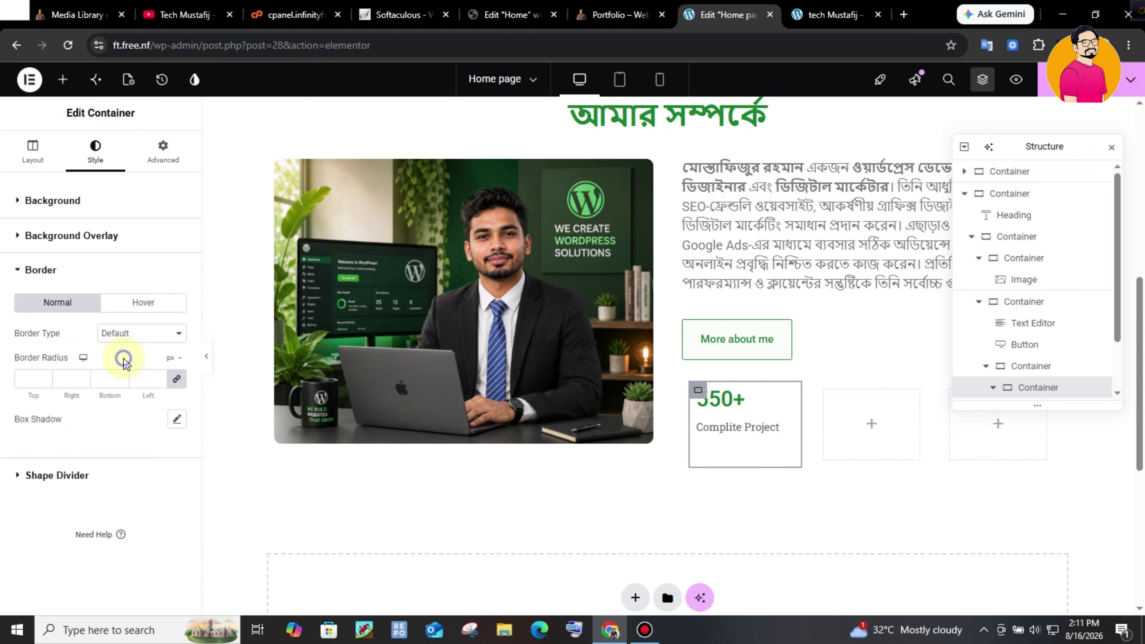
pyautogui.click(133, 335)
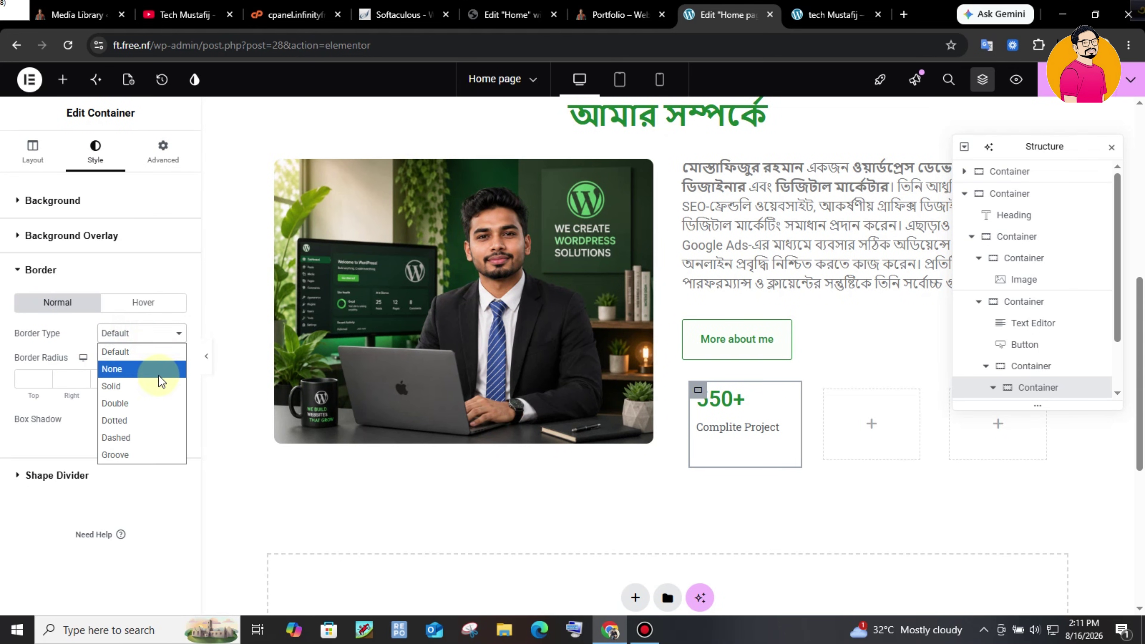
pyautogui.click(148, 389)
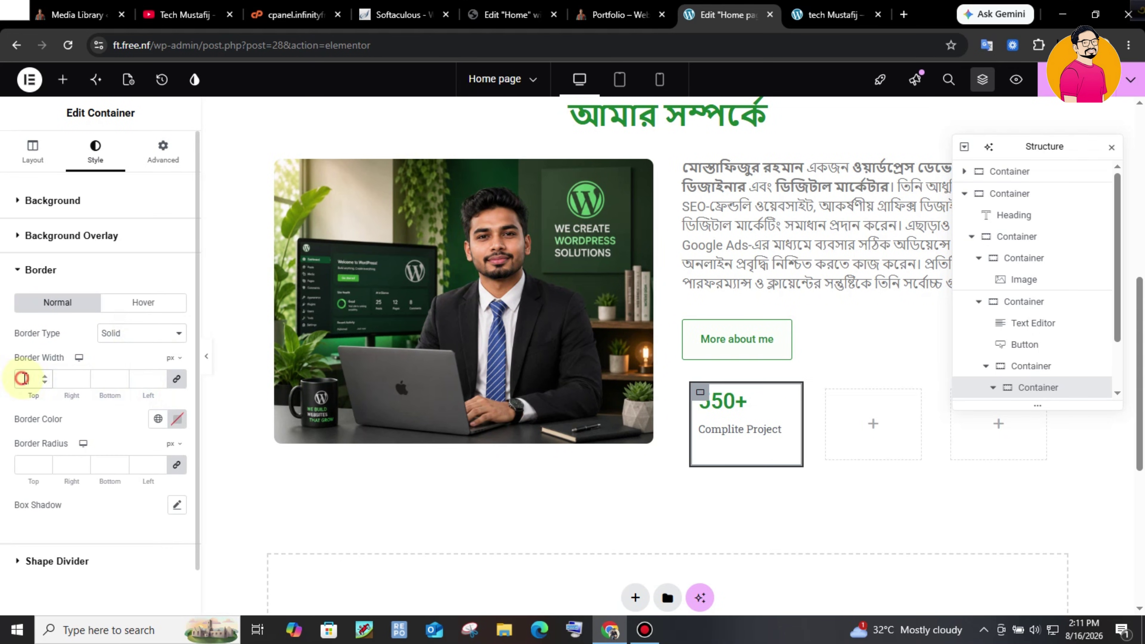
pyautogui.write('1')
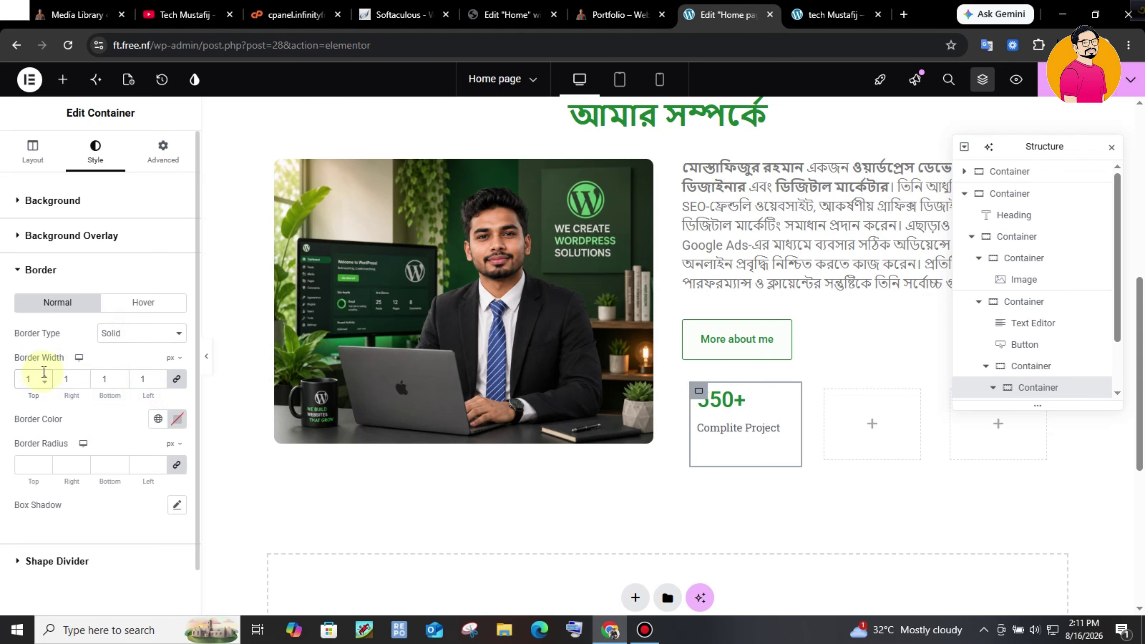
pyautogui.click(158, 420)
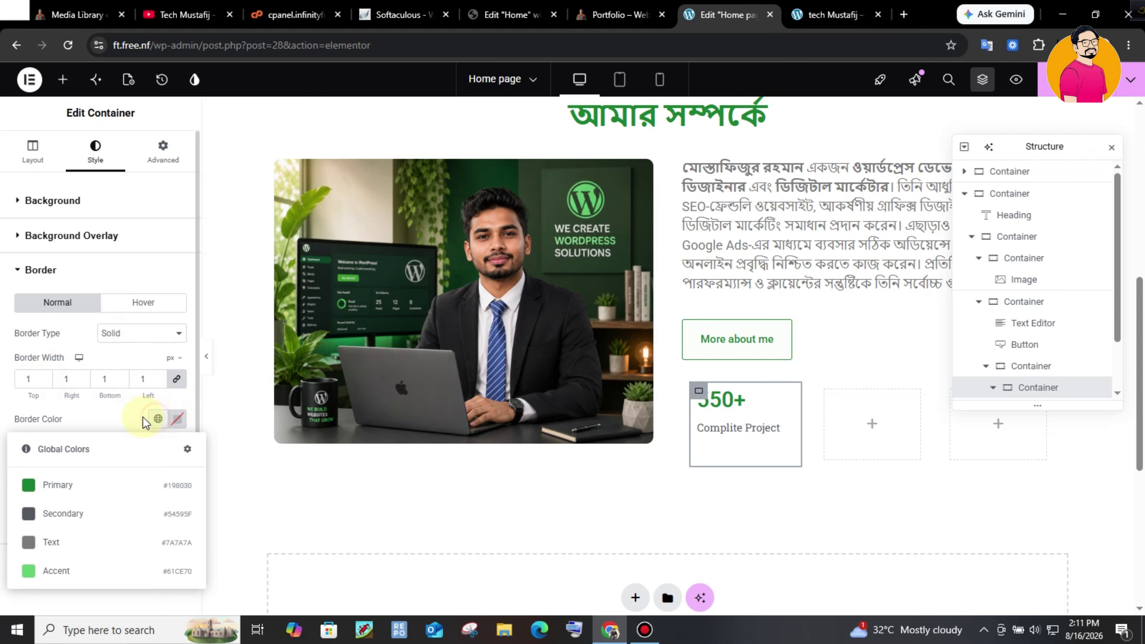
pyautogui.click(89, 479)
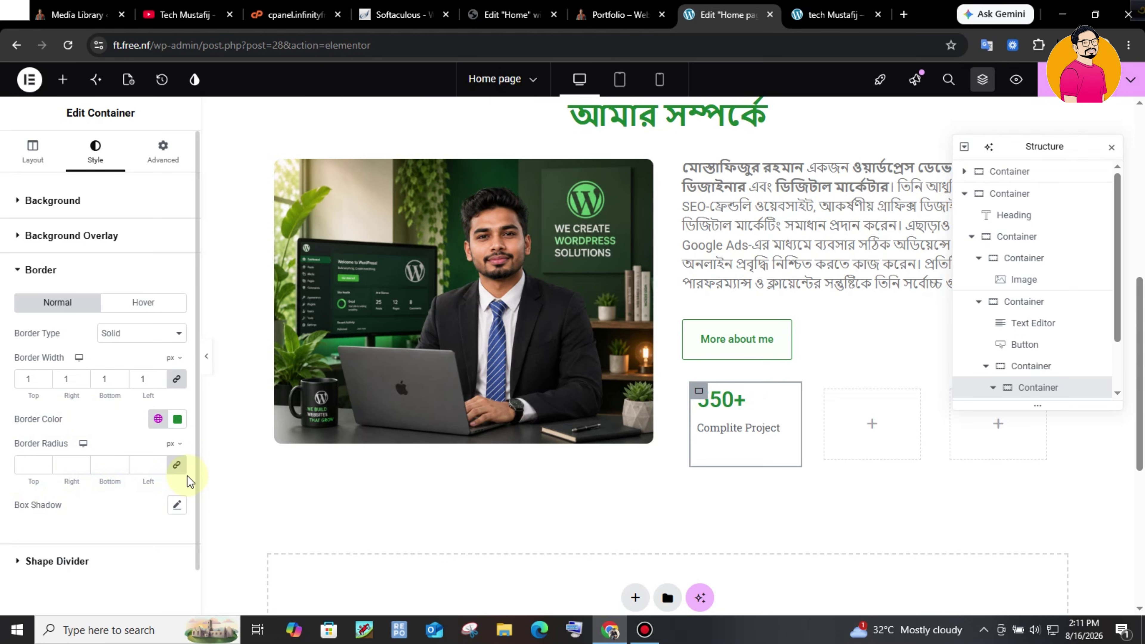
pyautogui.click(754, 429)
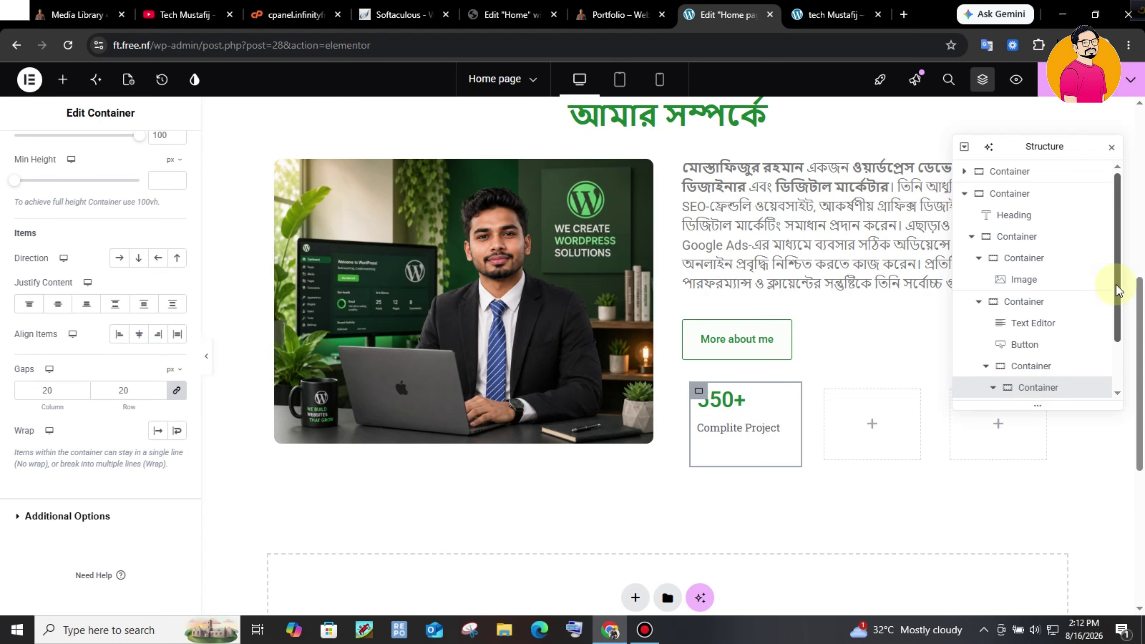
# - Delete the two empty containers beside the 550+ counter box
pyautogui.moveTo(1116, 290); pyautogui.dragTo(1113, 342)
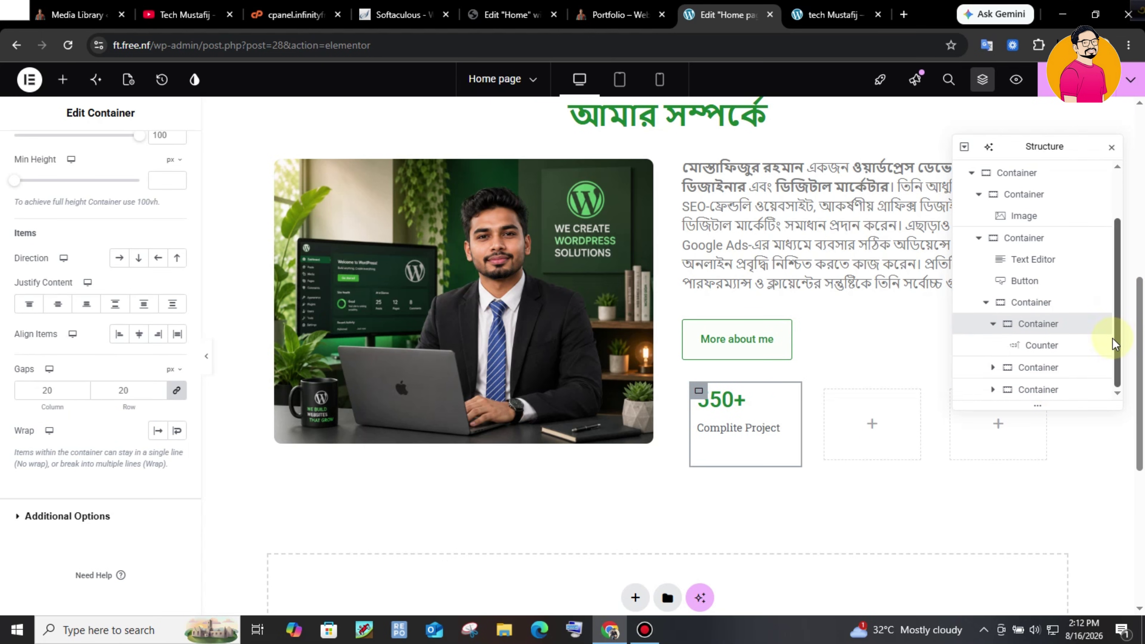
pyautogui.rightClick(1044, 364)
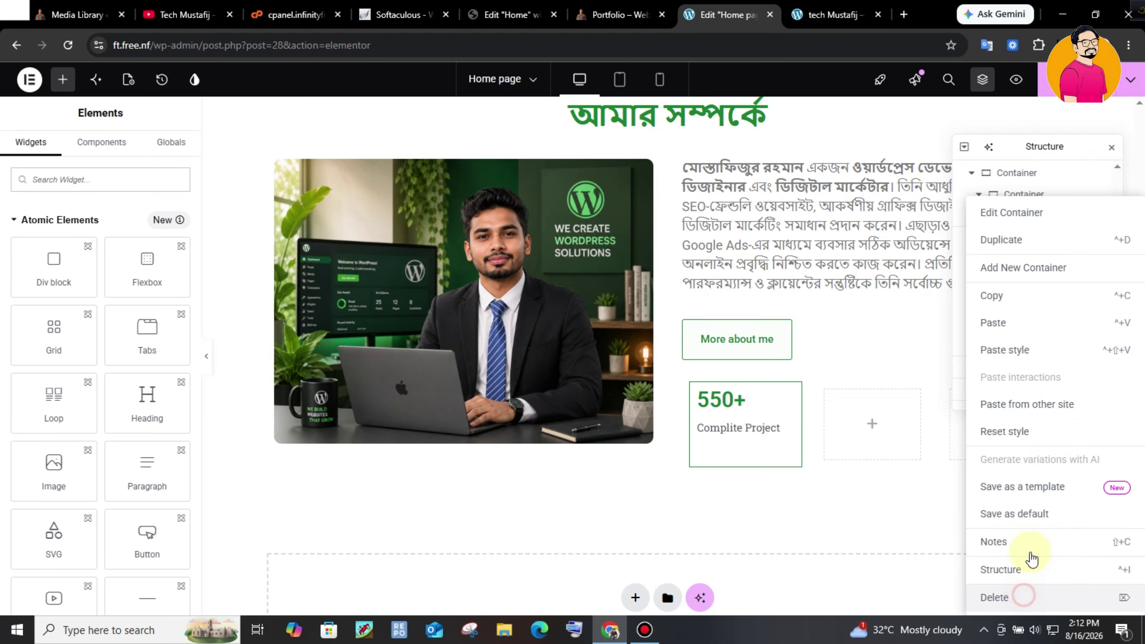
pyautogui.click(1028, 594)
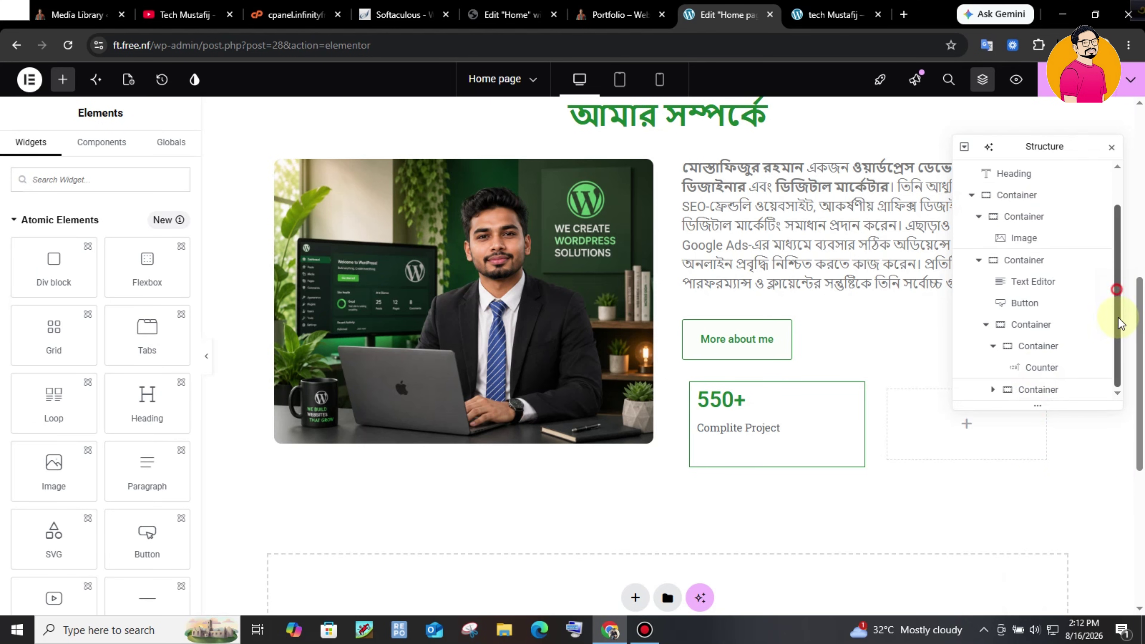
pyautogui.scroll(1, 1096, 370)
pyautogui.scroll(-1, 1091, 316)
pyautogui.click(1065, 389)
pyautogui.rightClick(1067, 394)
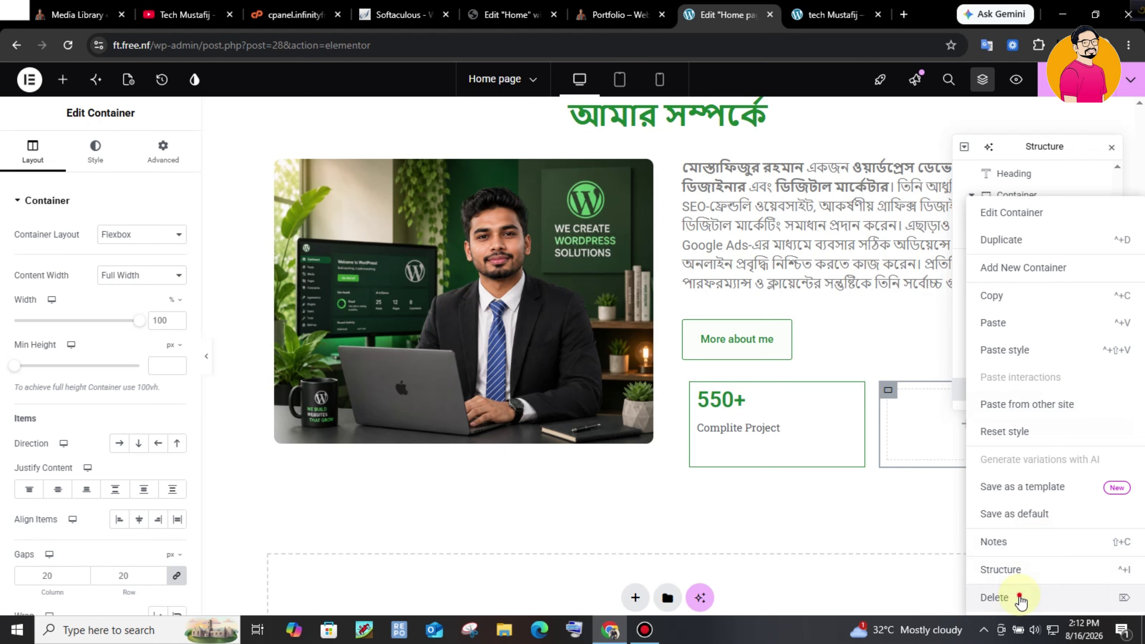
pyautogui.click(994, 598)
# - Duplicate the counter box twice to make three counter boxes
pyautogui.rightClick(1042, 382)
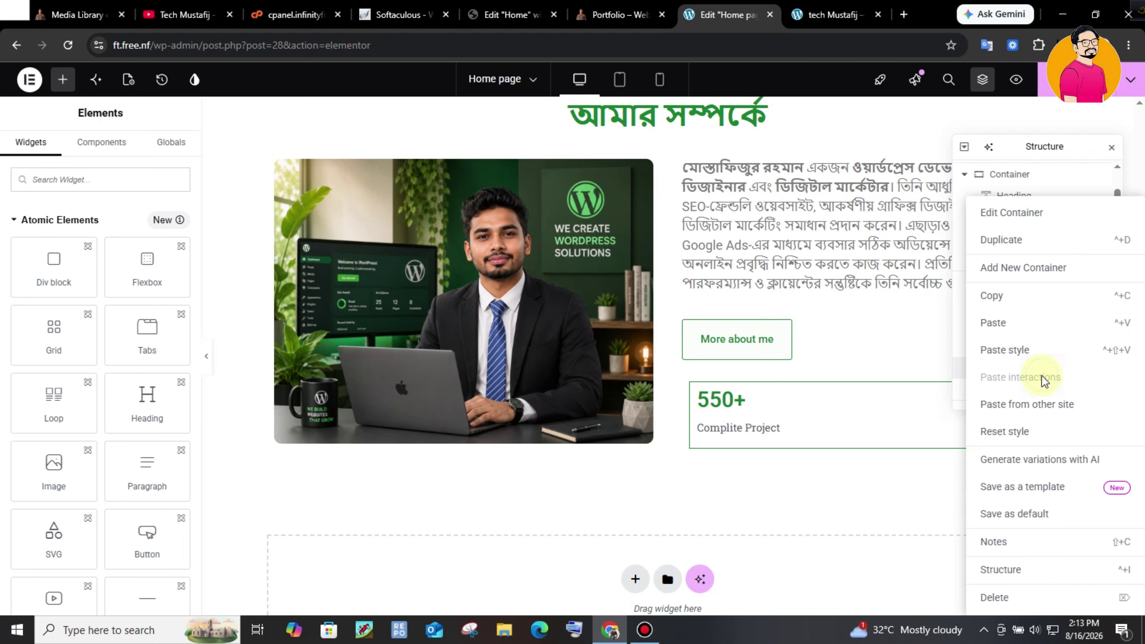
pyautogui.click(1026, 243)
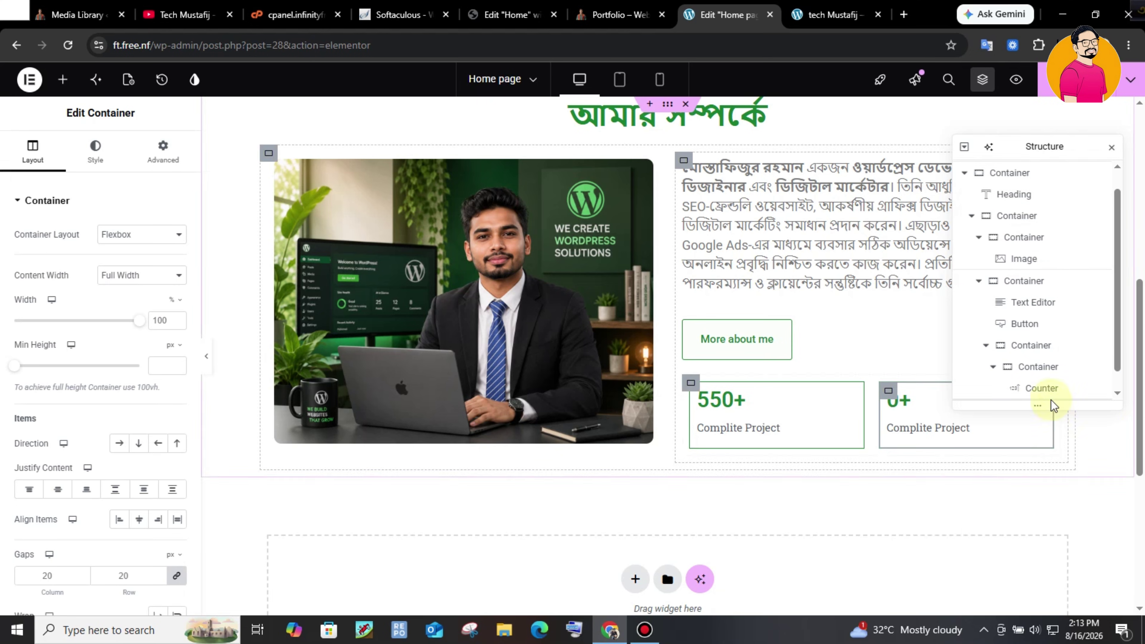
pyautogui.rightClick(1038, 389)
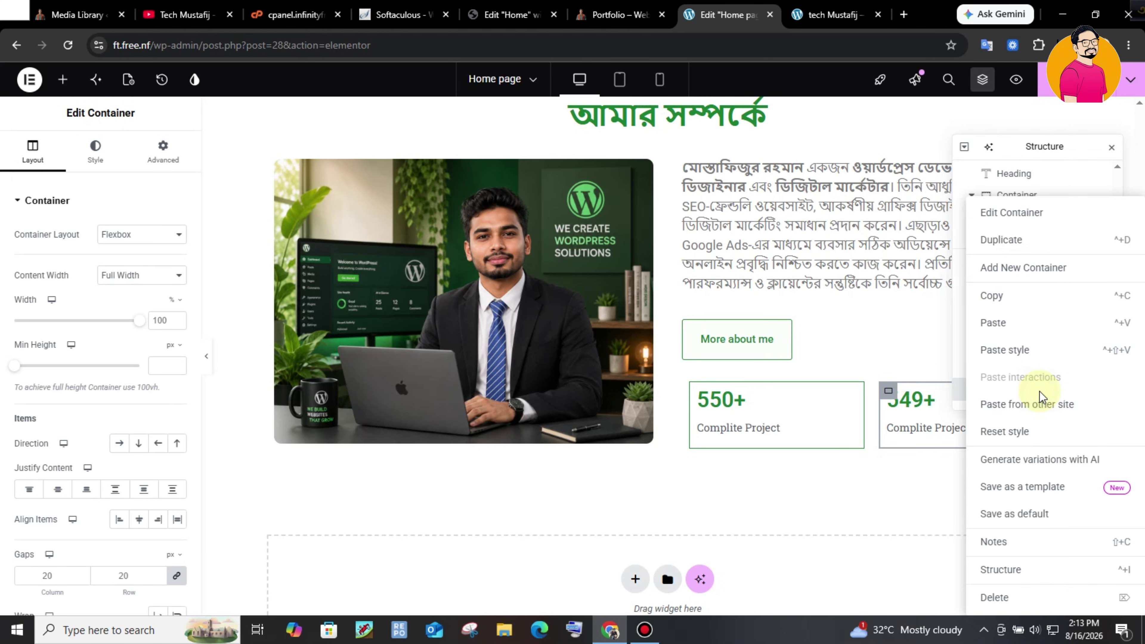
pyautogui.hotkey('ctrl', 'd')
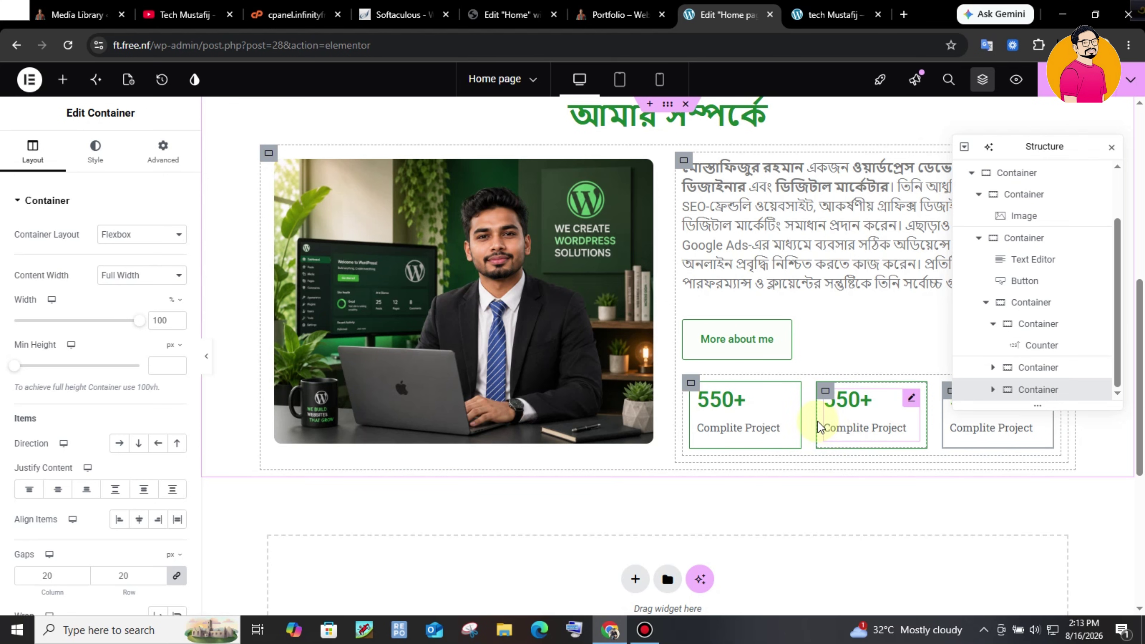
# - Select the second counter and check the live site's Satisfied Client label for reference
pyautogui.click(911, 401)
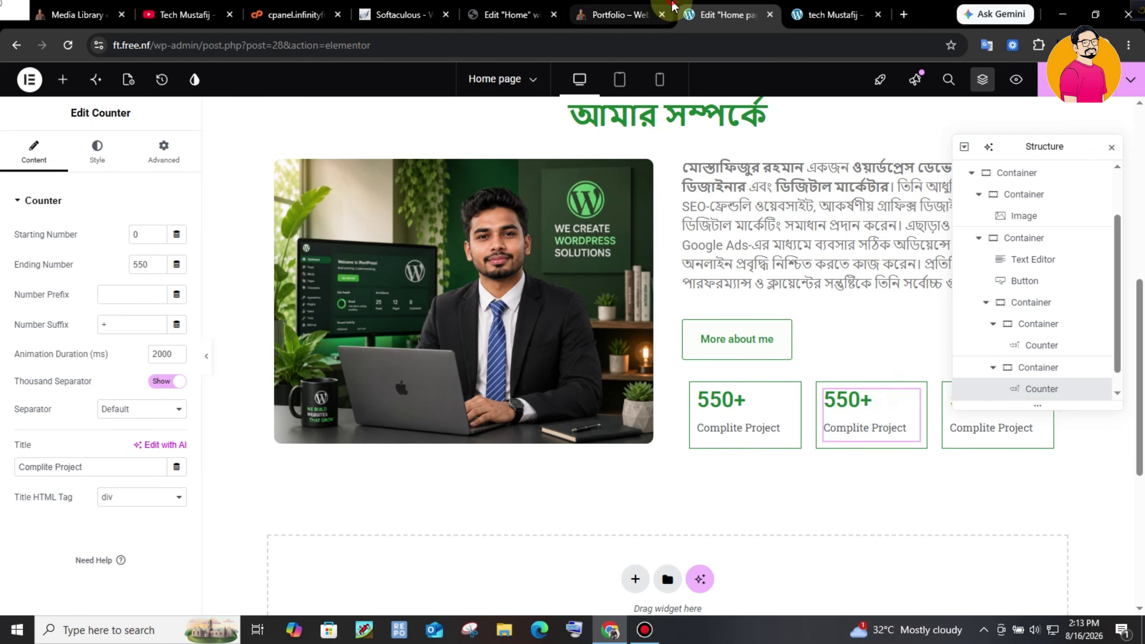
pyautogui.click(669, 9)
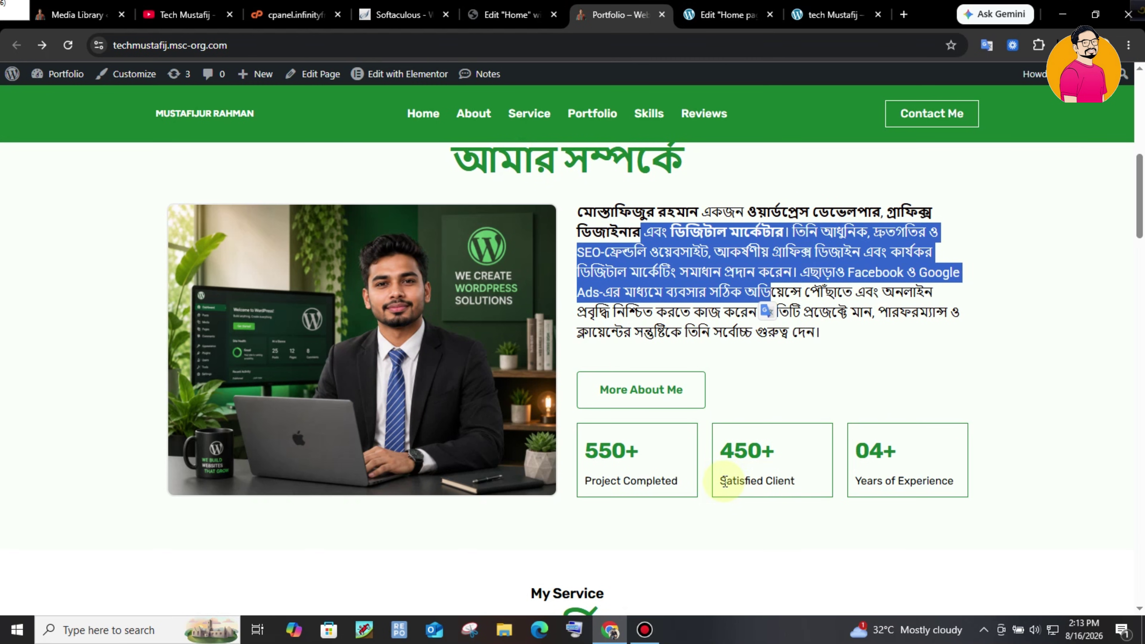
pyautogui.moveTo(720, 481); pyautogui.dragTo(803, 489)
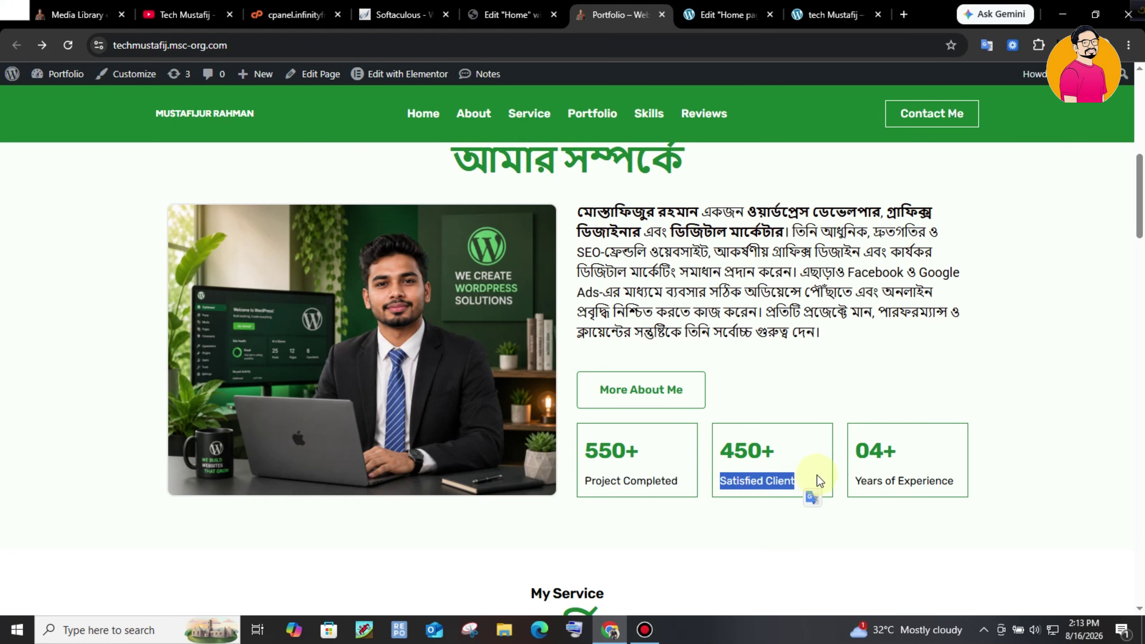
pyautogui.hotkey('ctrl', 'Tab')
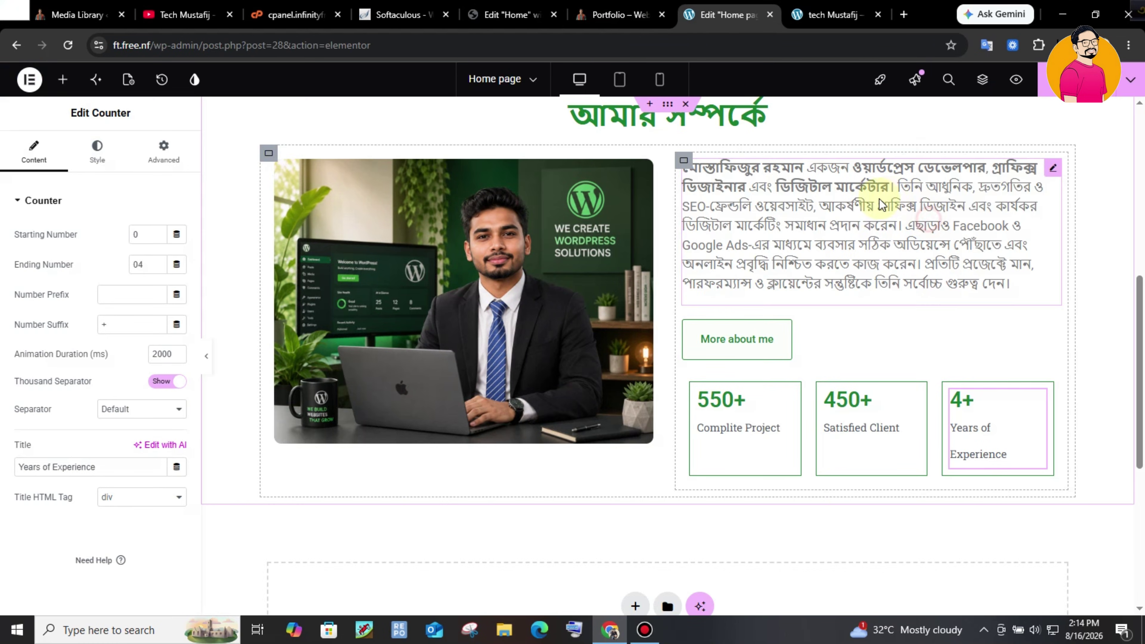
pyautogui.scroll(5, 1143, 305)
pyautogui.moveTo(1142, 307); pyautogui.dragTo(1143, 360)
pyautogui.click(631, 15)
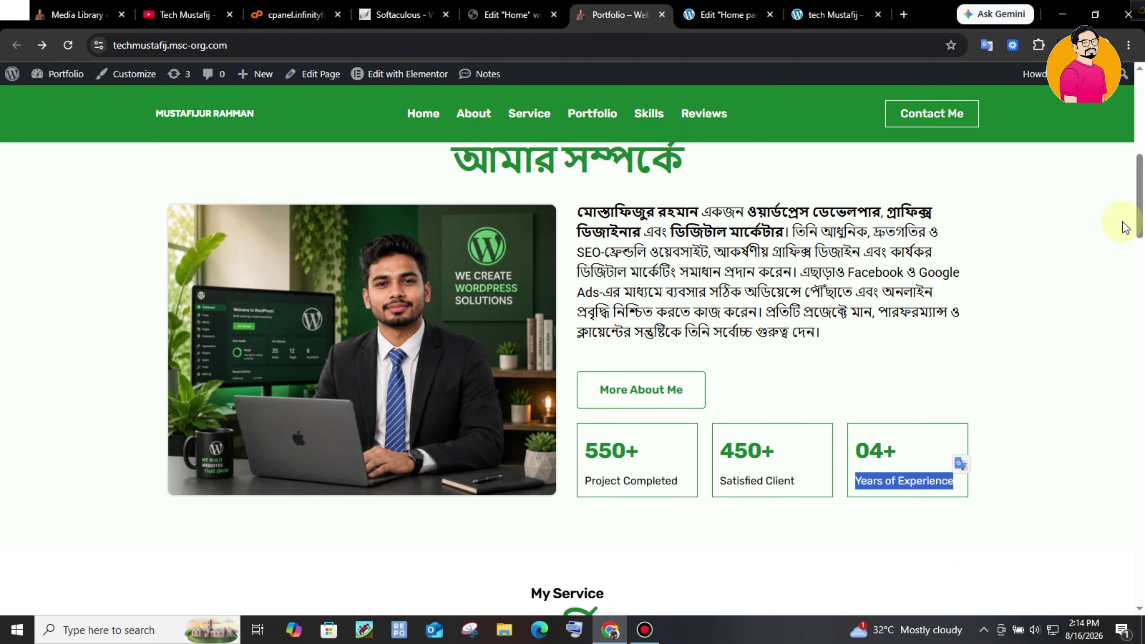
pyautogui.scroll(-3, 1142, 203)
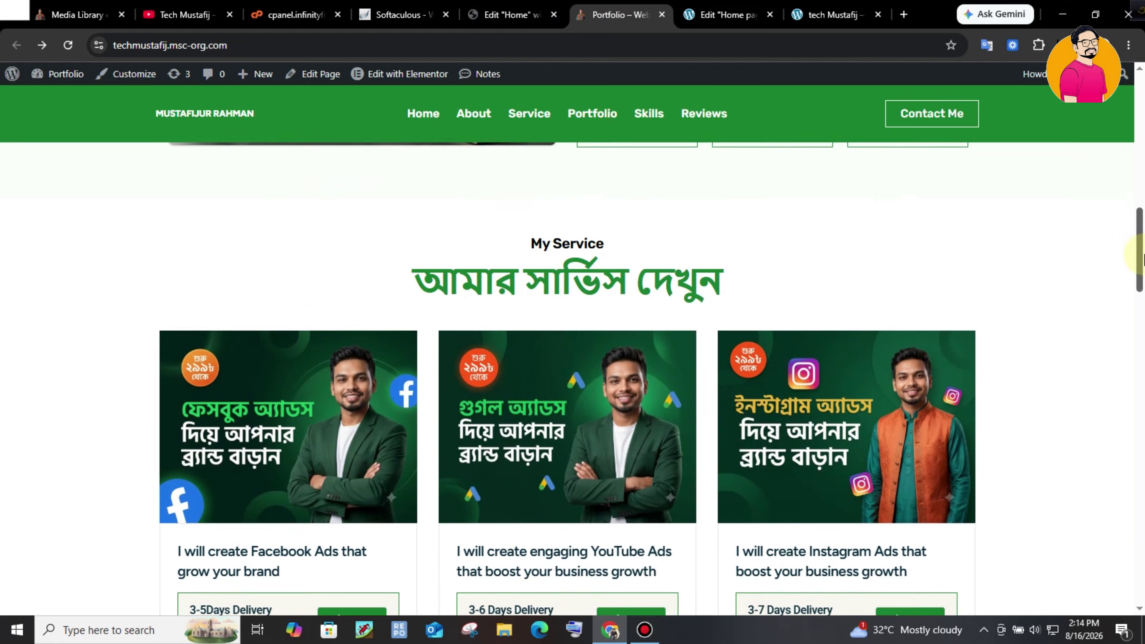
# - Add a new empty container below the counters
pyautogui.scroll(-1, 1142, 256)
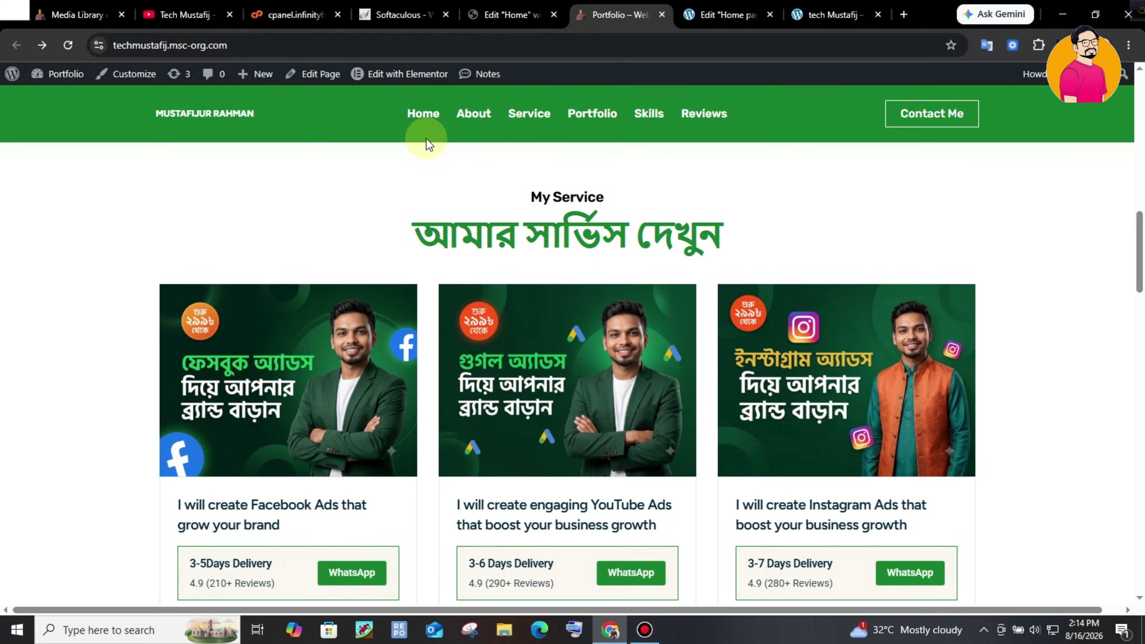
pyautogui.moveTo(526, 197); pyautogui.dragTo(613, 193)
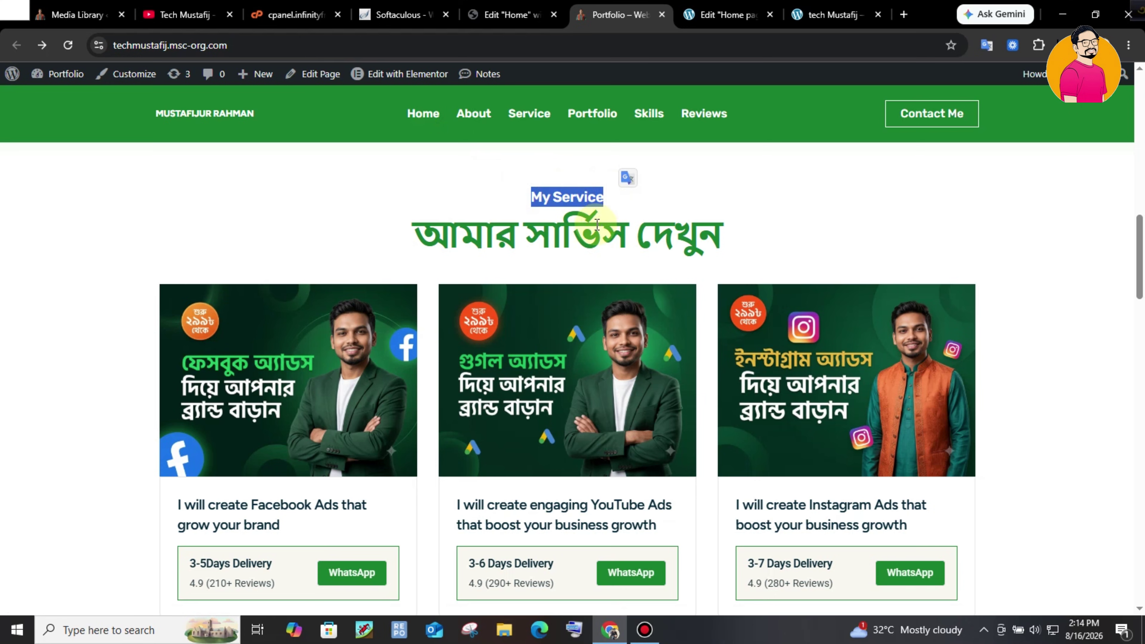
pyautogui.scroll(-3, 1142, 271)
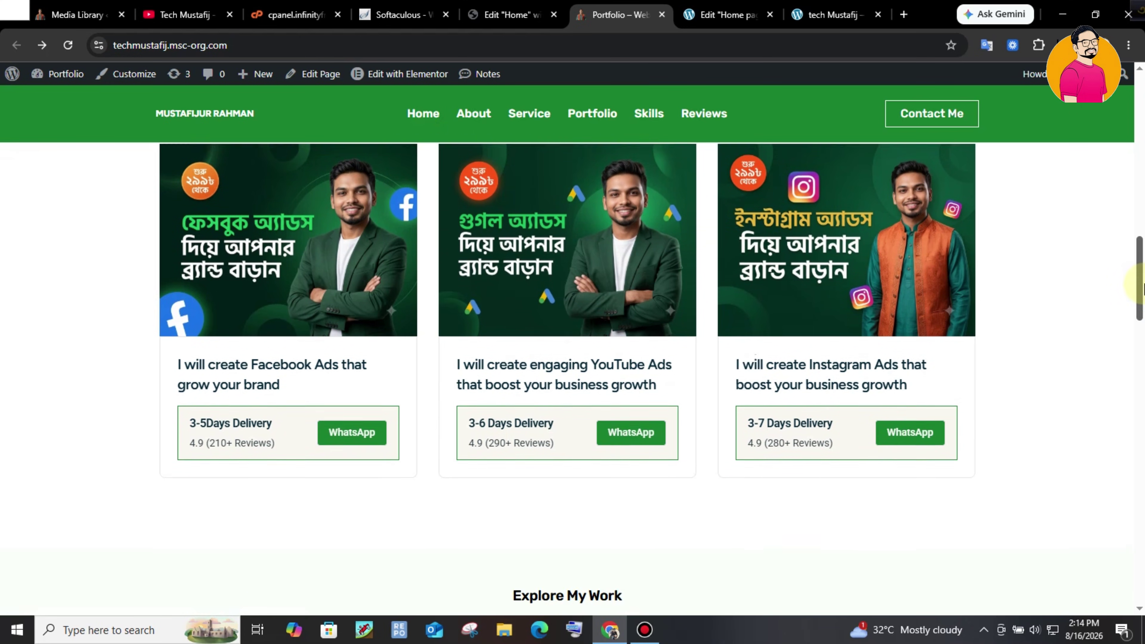
pyautogui.scroll(1, 1142, 282)
pyautogui.hotkey('ctrl', 'Tab')
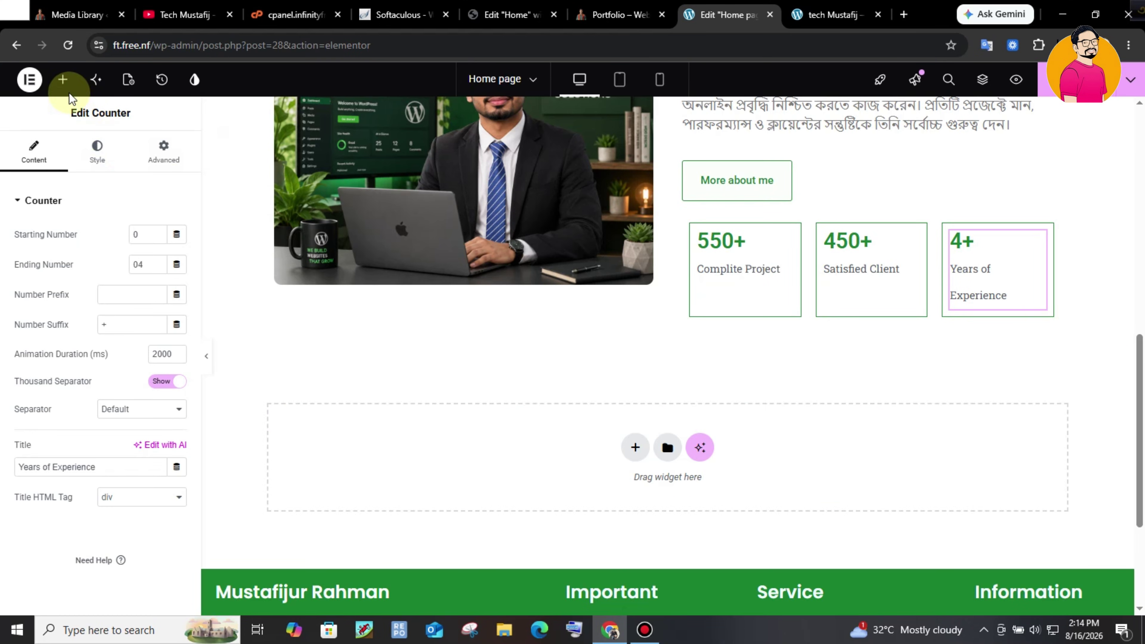
pyautogui.click(63, 81)
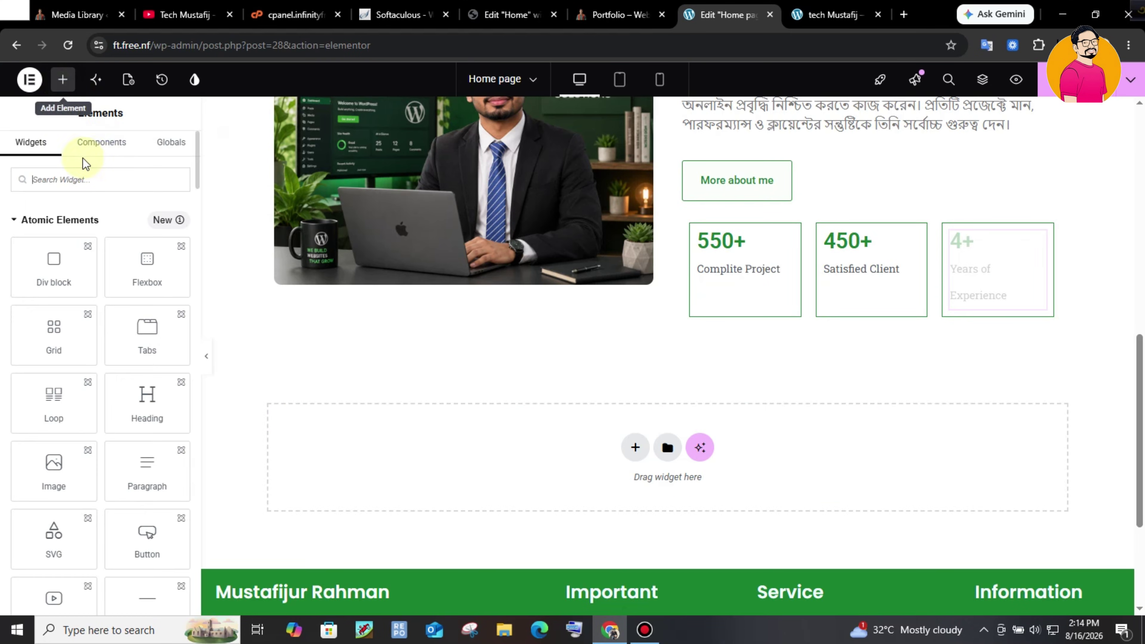
pyautogui.click(73, 171)
pyautogui.write('con')
pyautogui.moveTo(54, 225); pyautogui.dragTo(636, 436)
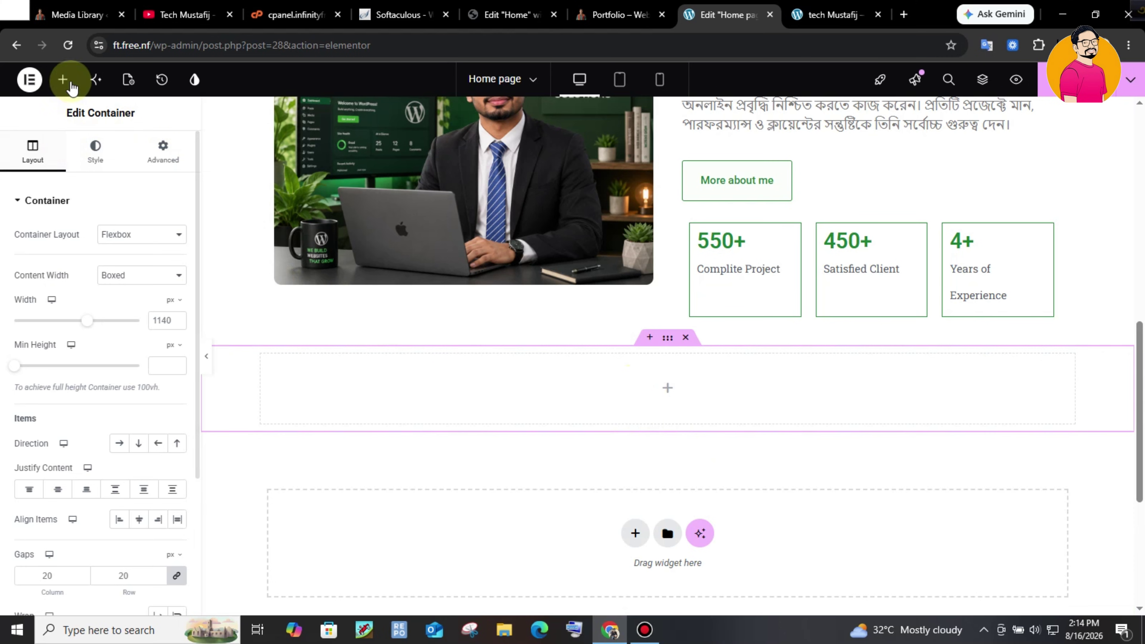
# - Place a heading in the new container and duplicate it
pyautogui.click(63, 80)
pyautogui.moveTo(52, 228); pyautogui.dragTo(715, 397)
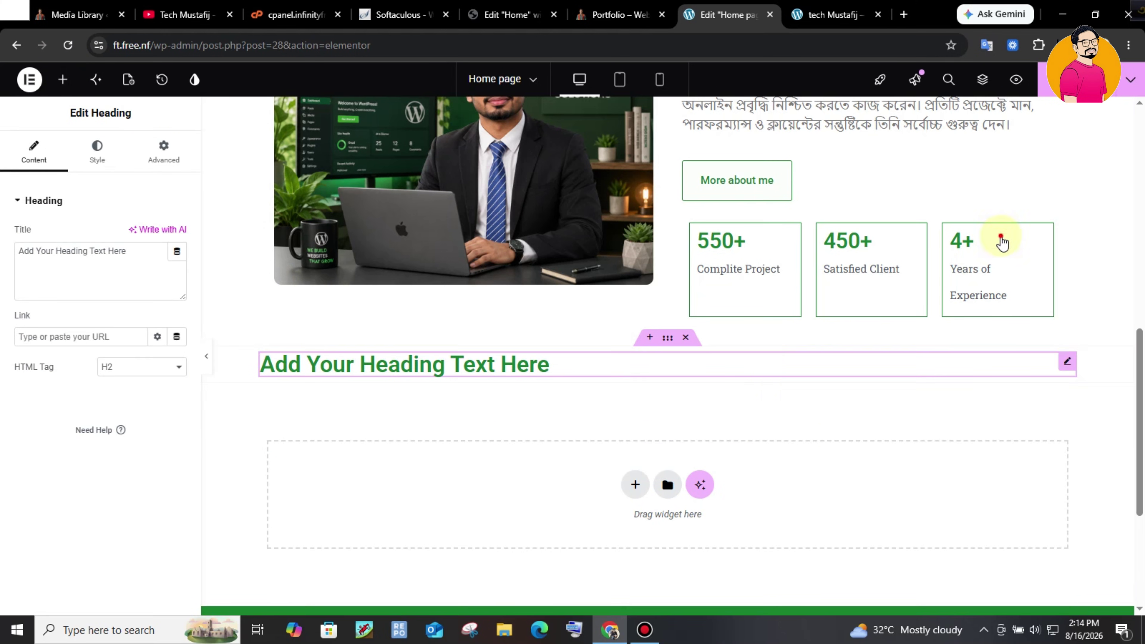
pyautogui.hotkey('ctrl', 'i')
pyautogui.rightClick(991, 239)
pyautogui.click(1017, 276)
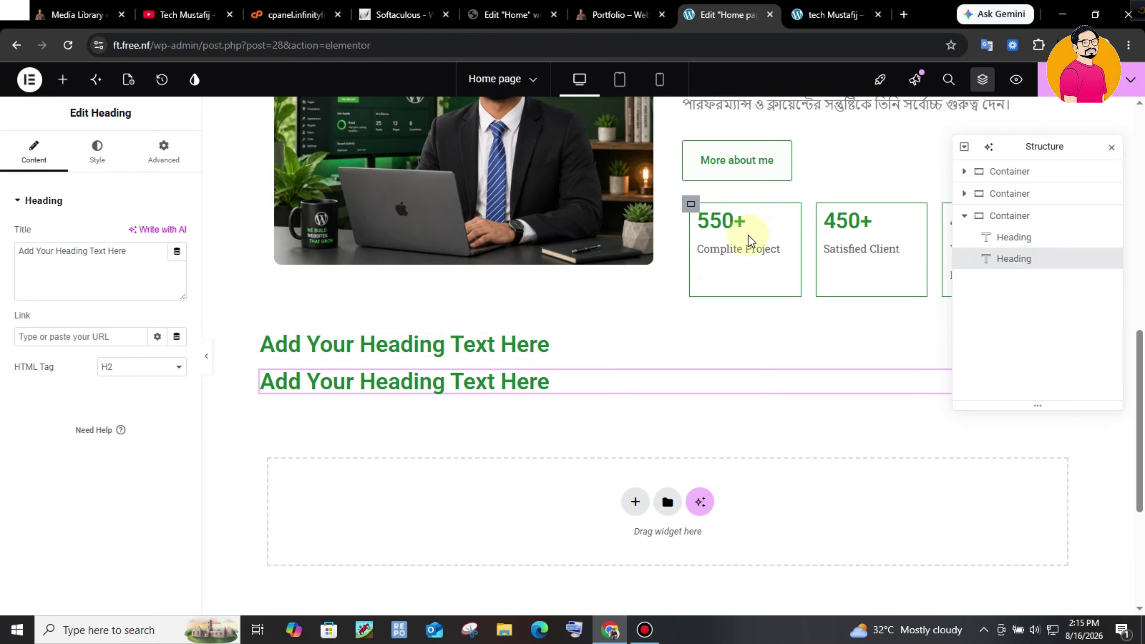
pyautogui.click(664, 7)
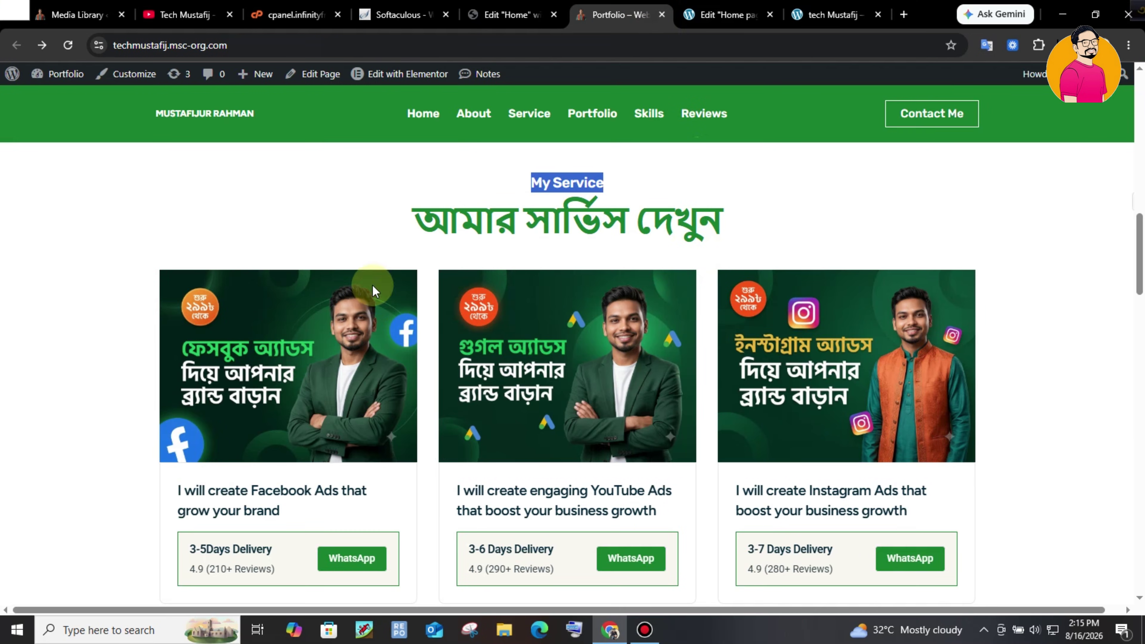
pyautogui.click(731, 6)
# - Add a container below the headings with three nested boxes laid out in a row
pyautogui.moveTo(54, 233); pyautogui.dragTo(552, 401)
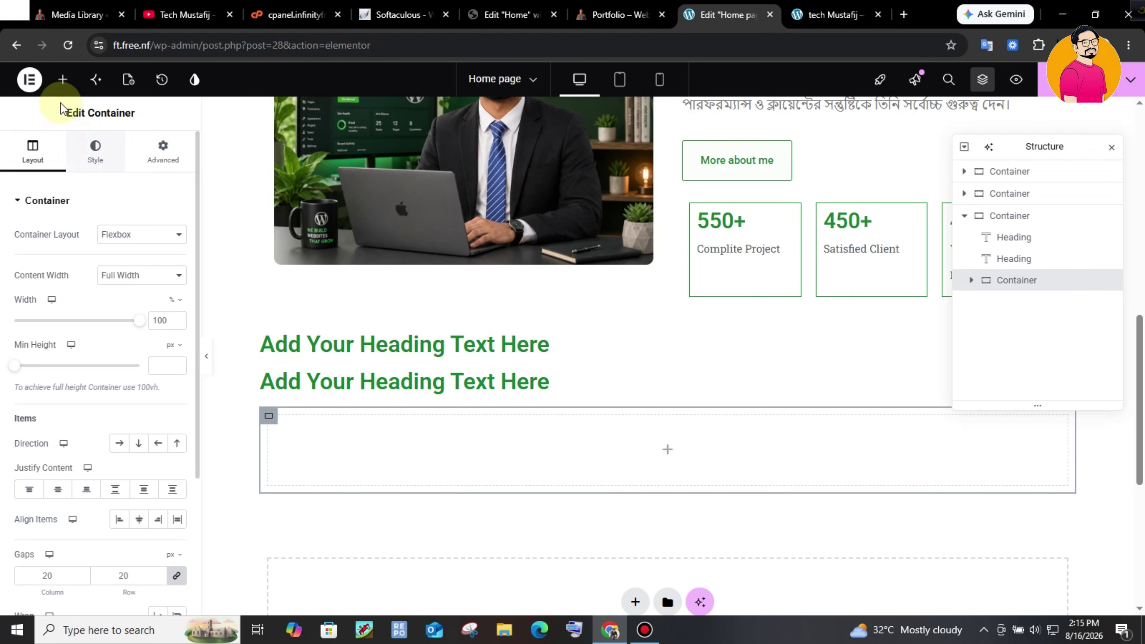
pyautogui.click(64, 81)
pyautogui.write('con')
pyautogui.moveTo(54, 233); pyautogui.dragTo(669, 448)
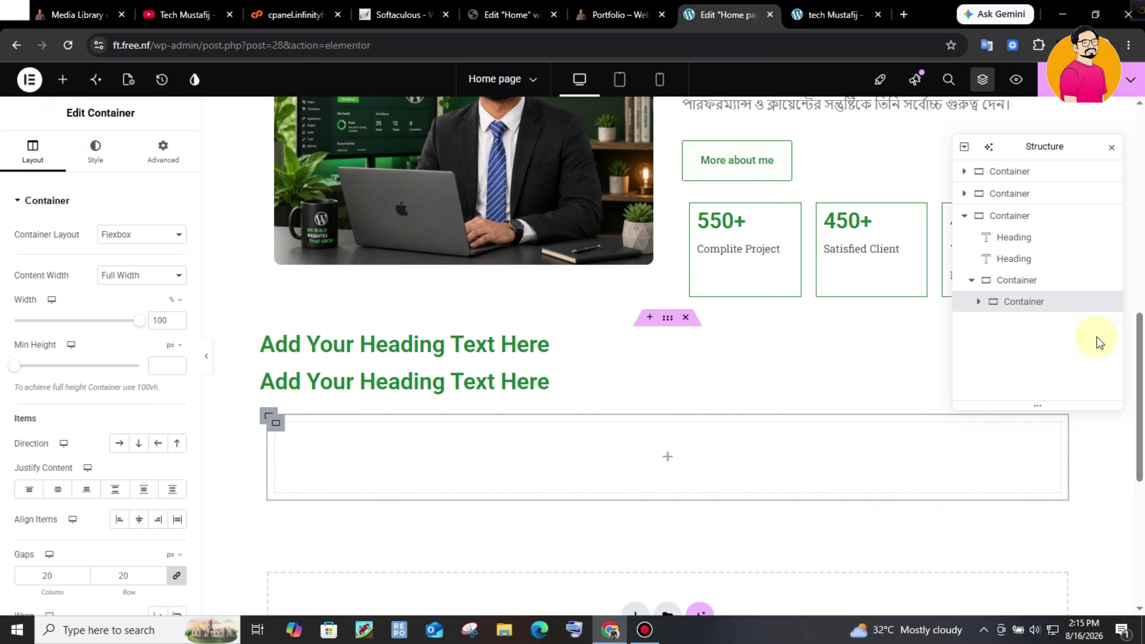
pyautogui.rightClick(1040, 301)
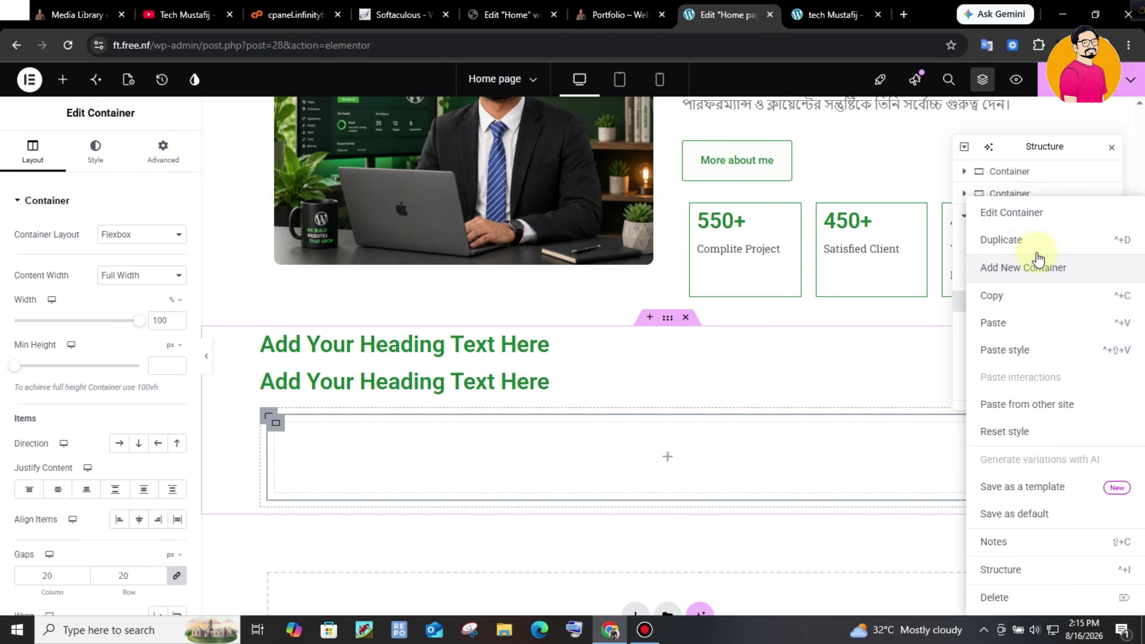
pyautogui.click(1034, 244)
pyautogui.rightClick(1025, 329)
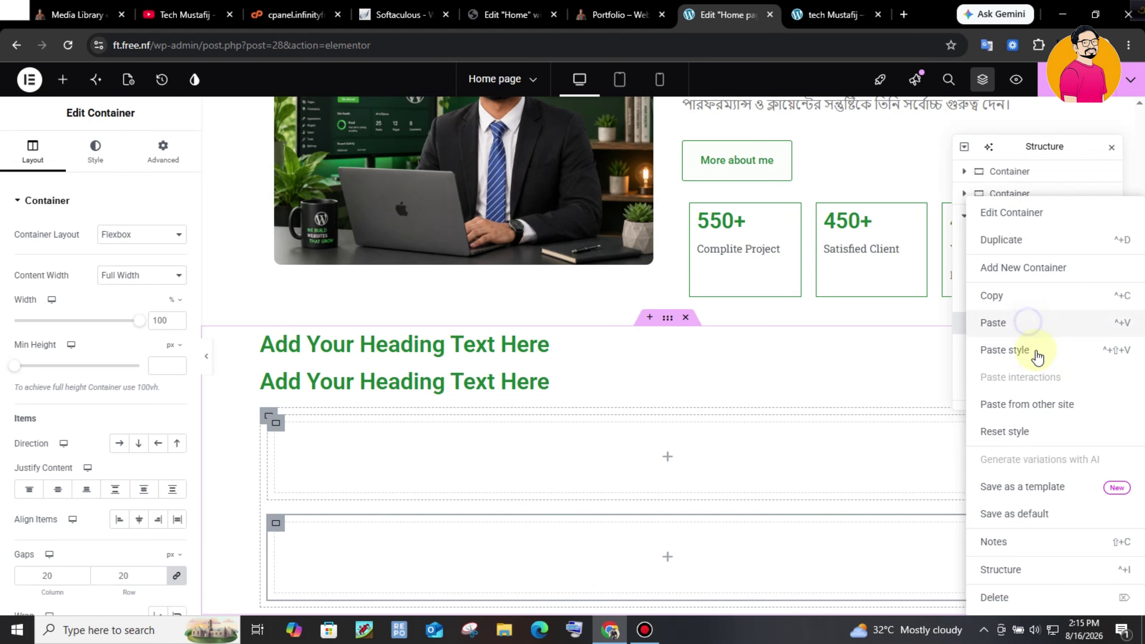
pyautogui.click(1023, 245)
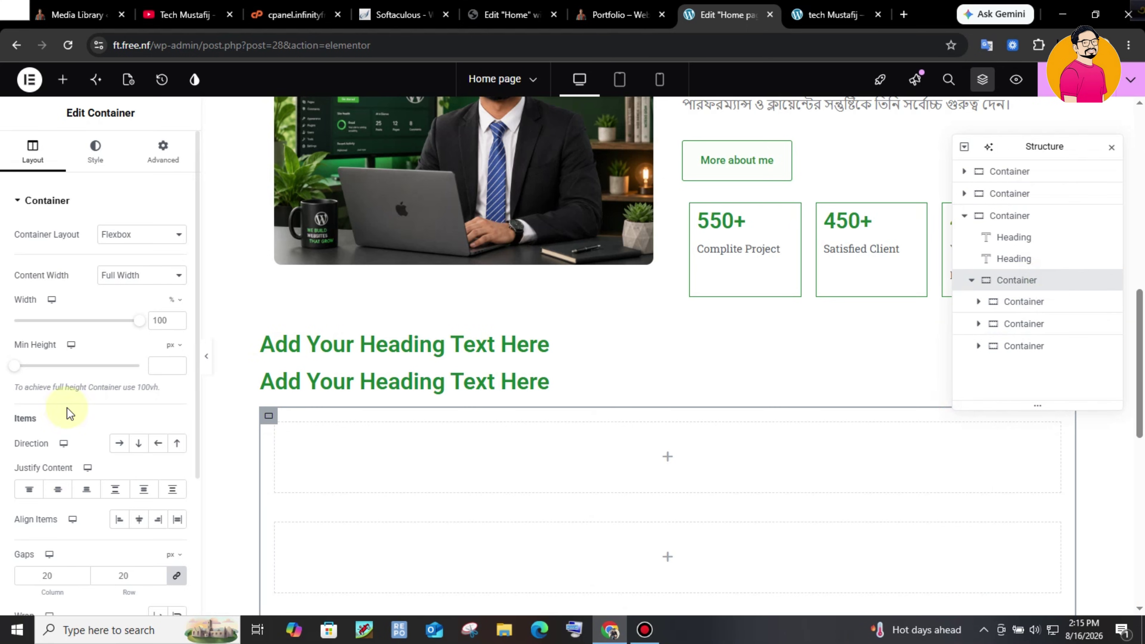
pyautogui.click(119, 443)
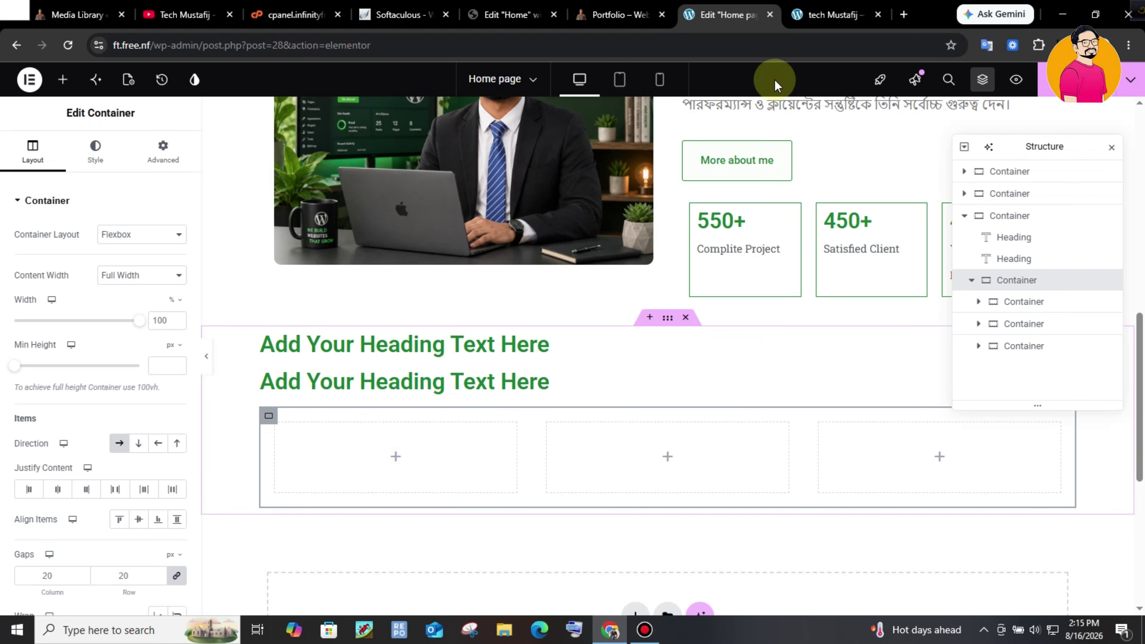
pyautogui.click(600, 6)
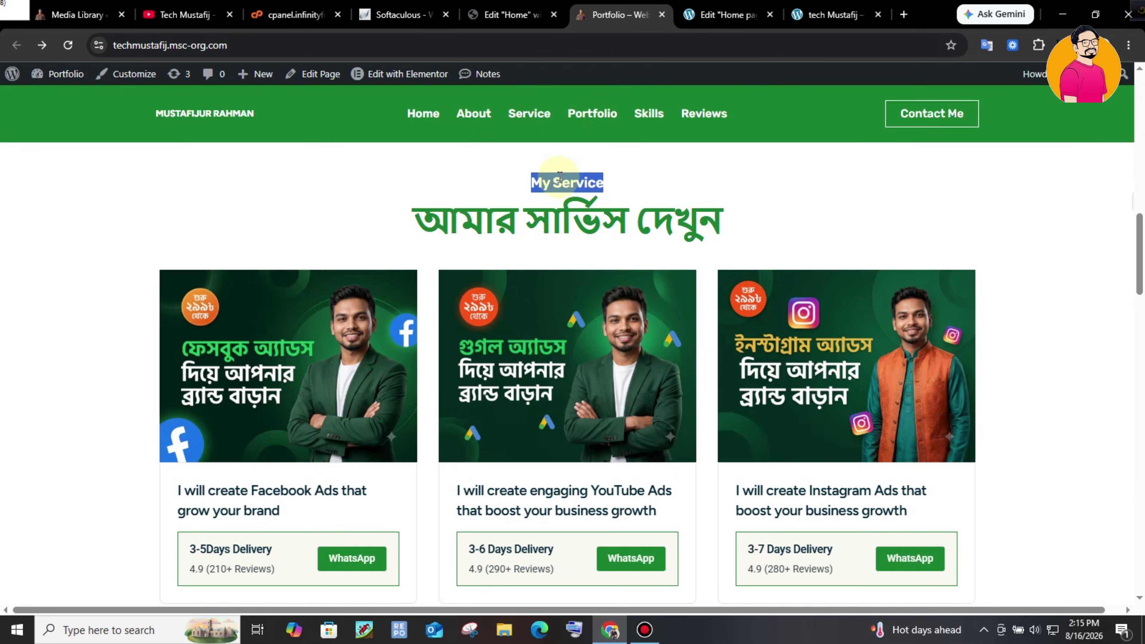
# - Make My Service an H5 heading with dark green-grey text colour
pyautogui.click(486, 166)
pyautogui.moveTo(532, 177); pyautogui.dragTo(746, 228)
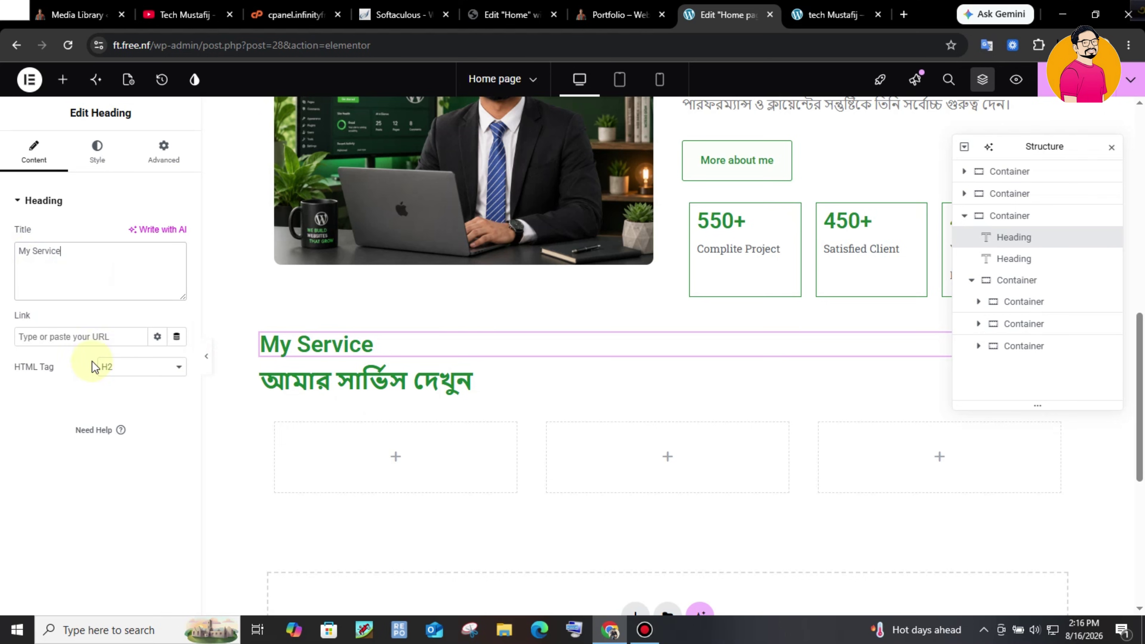
pyautogui.click(93, 367)
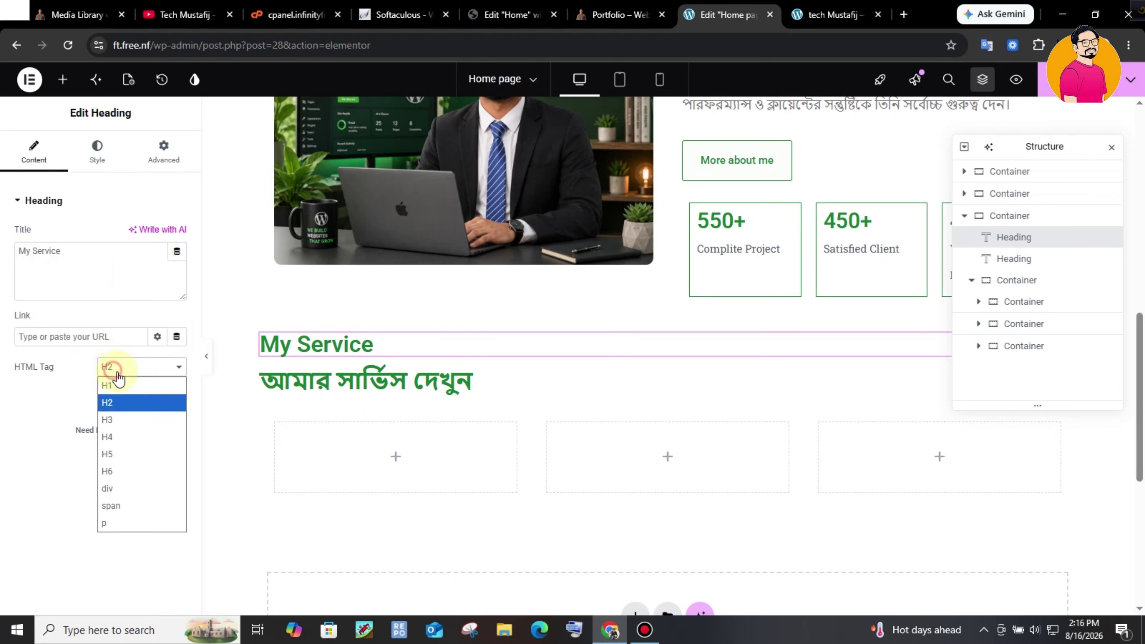
pyautogui.click(149, 469)
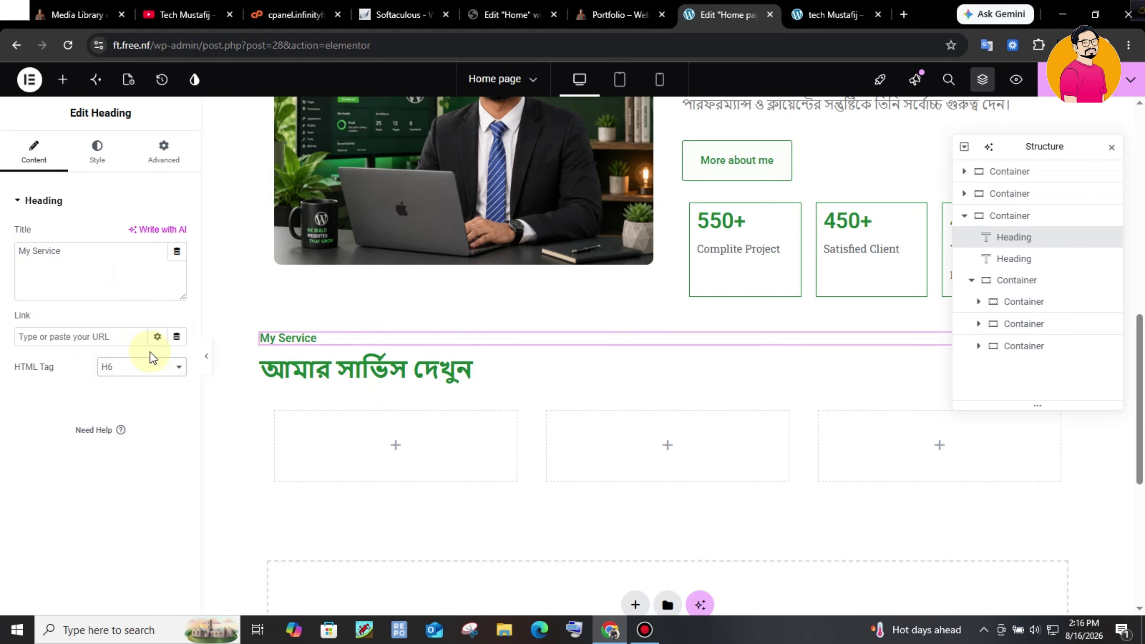
pyautogui.click(143, 371)
pyautogui.click(158, 453)
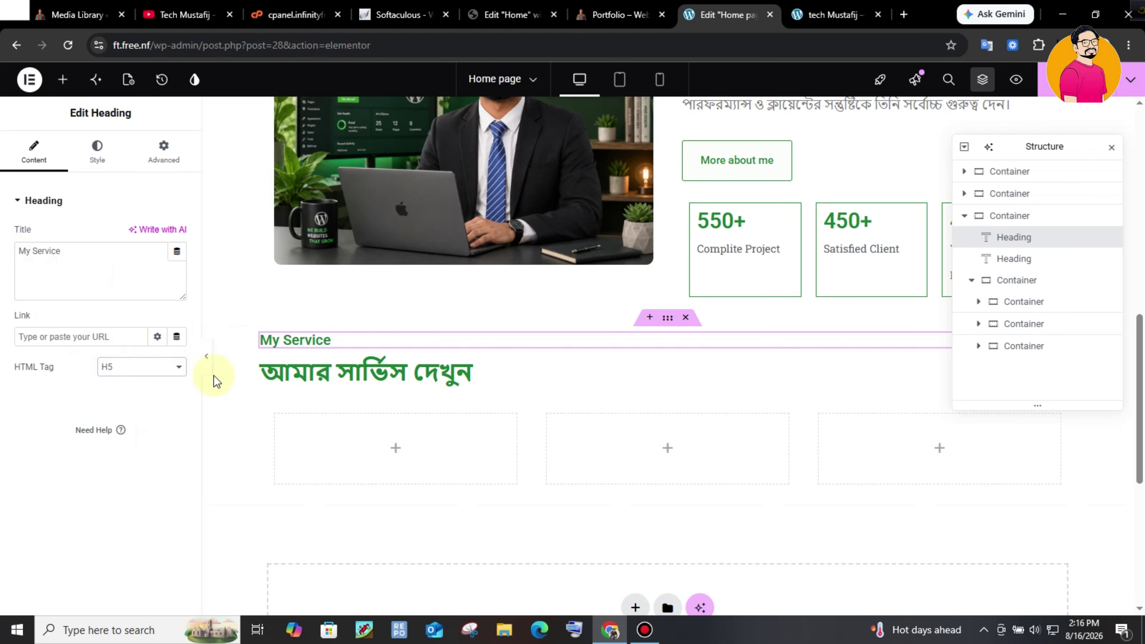
pyautogui.click(109, 168)
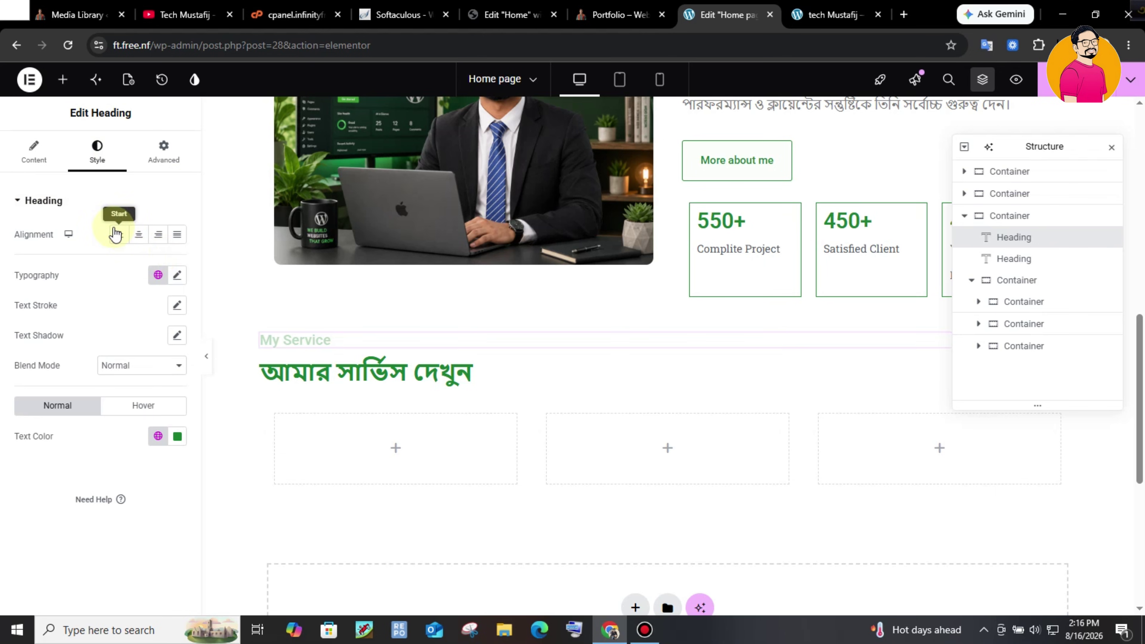
pyautogui.click(159, 434)
pyautogui.click(178, 443)
pyautogui.moveTo(173, 345); pyautogui.dragTo(111, 343)
# - Centre the Bengali service heading and make it an H1
pyautogui.click(271, 372)
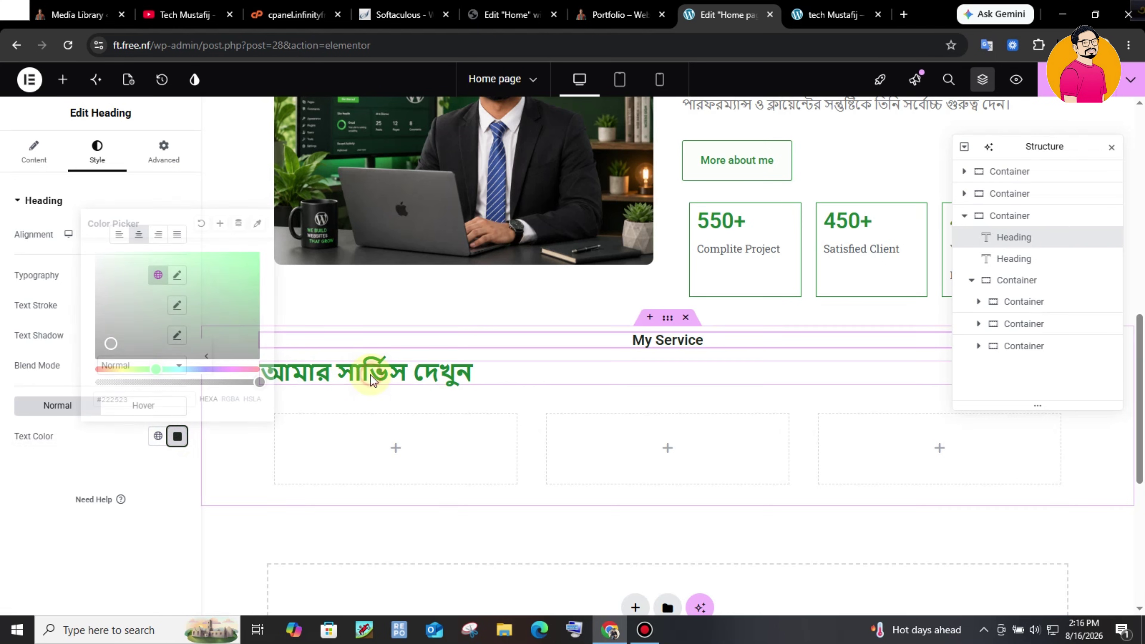
pyautogui.click(95, 153)
pyautogui.click(138, 234)
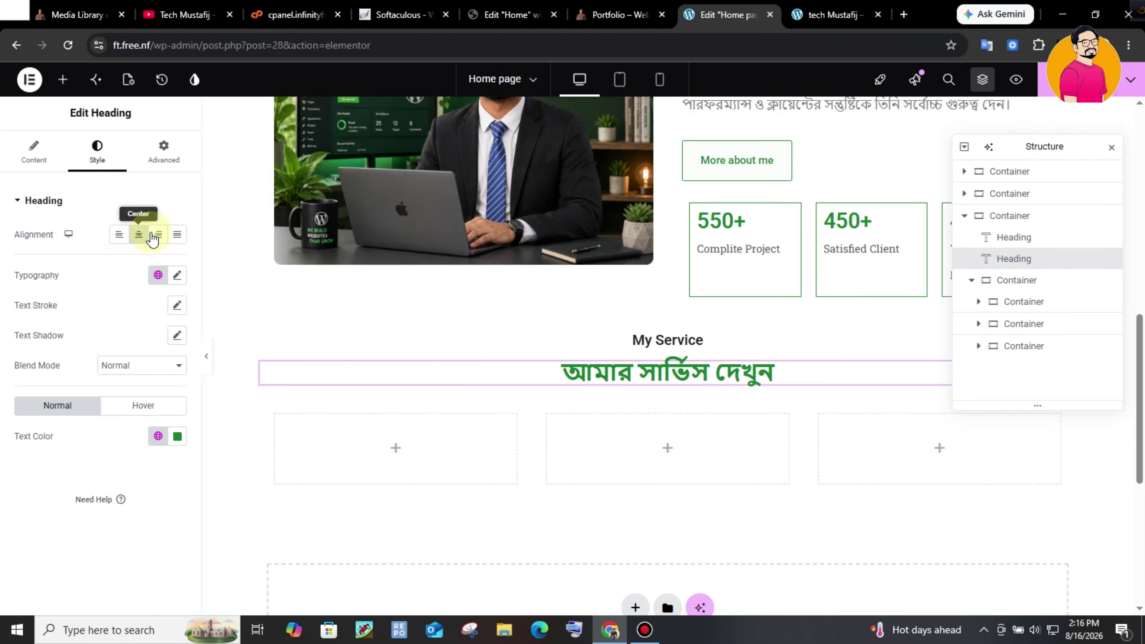
pyautogui.click(613, 15)
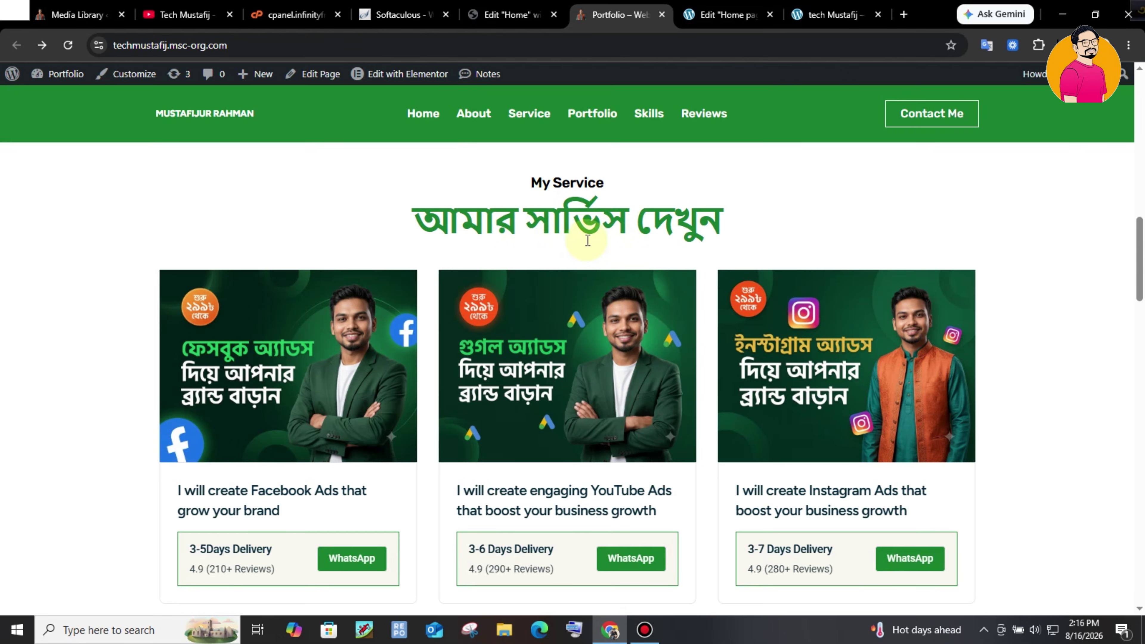
pyautogui.doubleClick(543, 215)
pyautogui.click(726, 15)
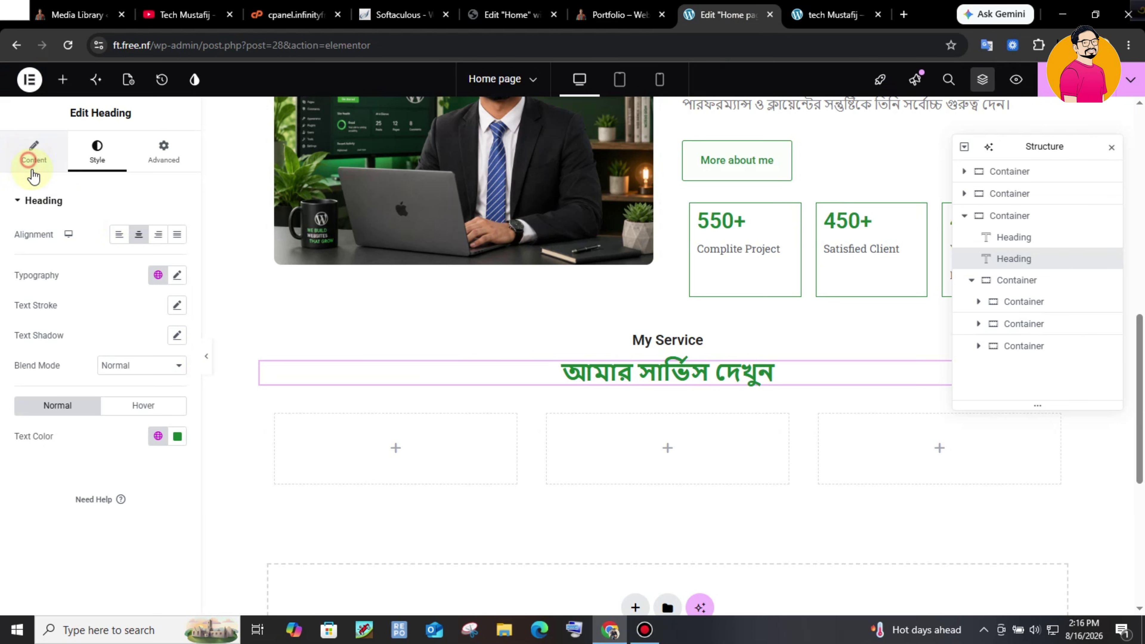
pyautogui.click(34, 153)
pyautogui.click(123, 369)
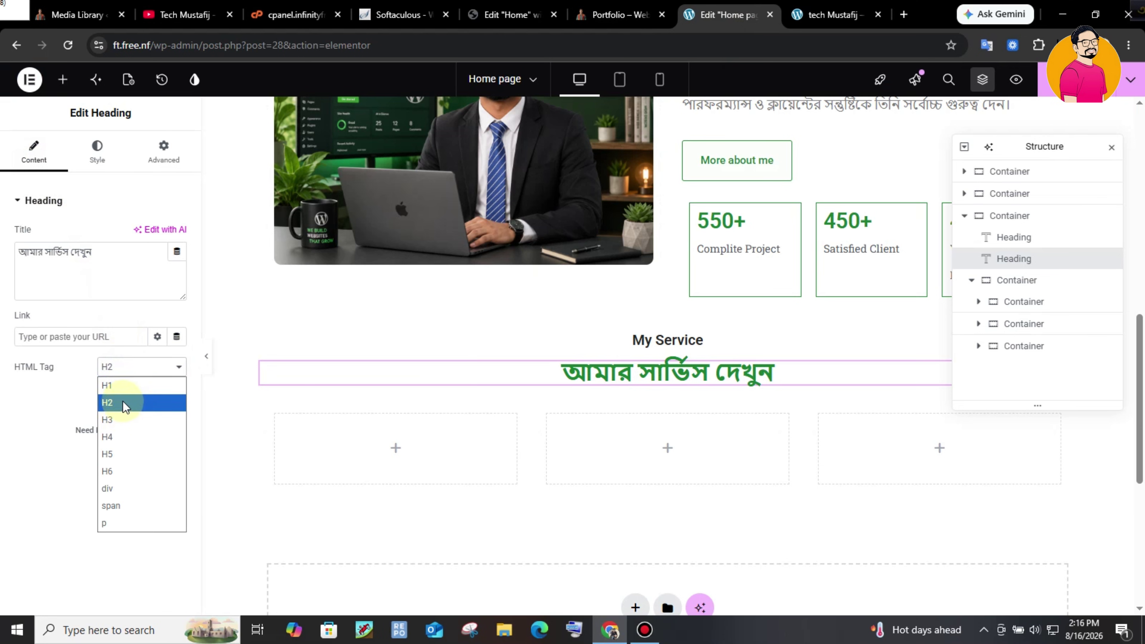
pyautogui.click(108, 385)
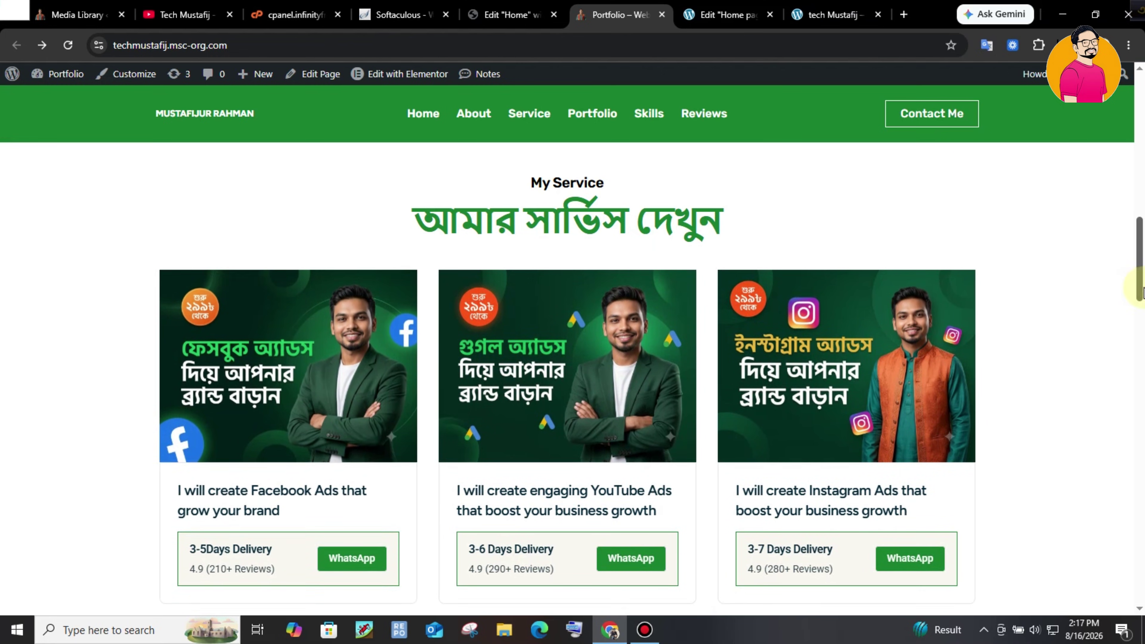
# - Place a new container into the first empty service column
pyautogui.moveTo(1143, 287); pyautogui.dragTo(1142, 295)
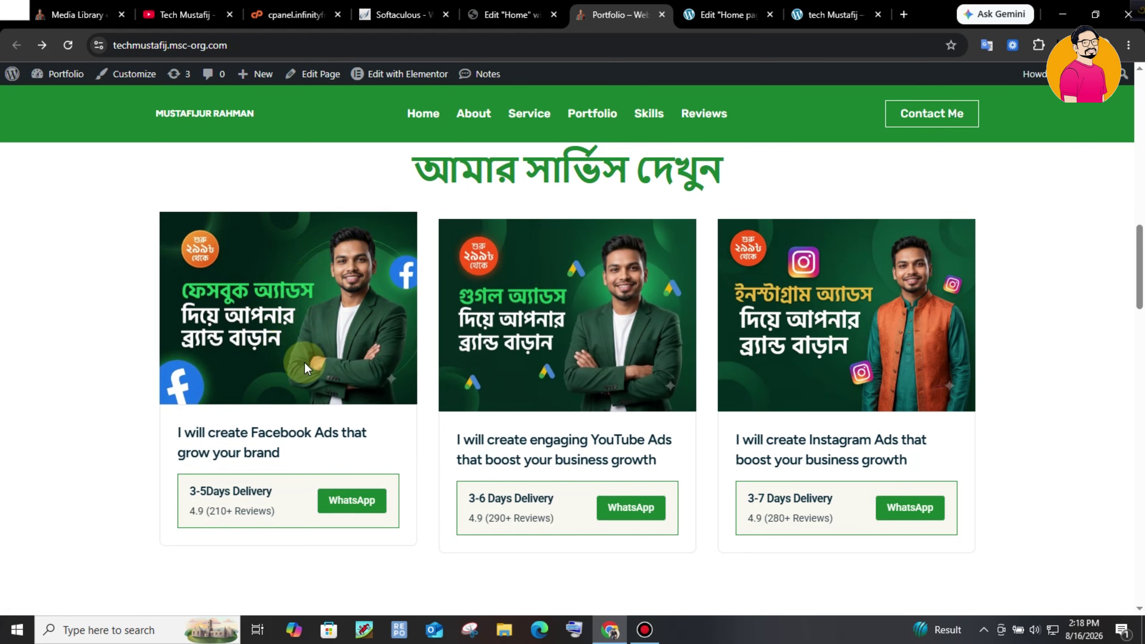
pyautogui.hotkey('ctrl', 'Tab')
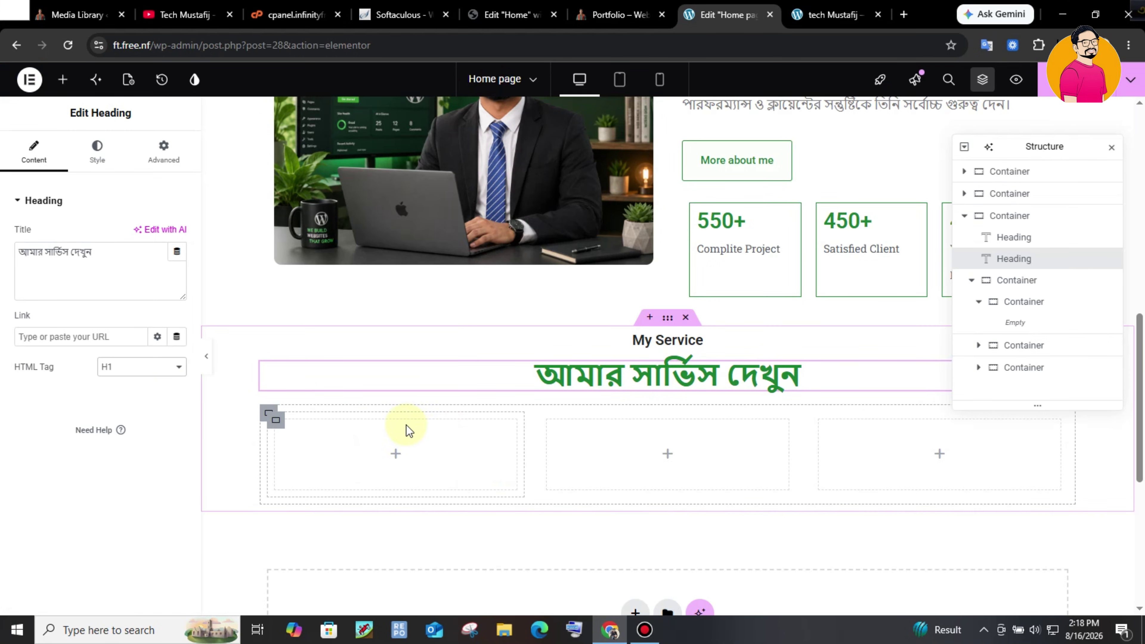
pyautogui.click(68, 84)
pyautogui.click(184, 173)
pyautogui.write('con')
pyautogui.moveTo(89, 229); pyautogui.dragTo(432, 456)
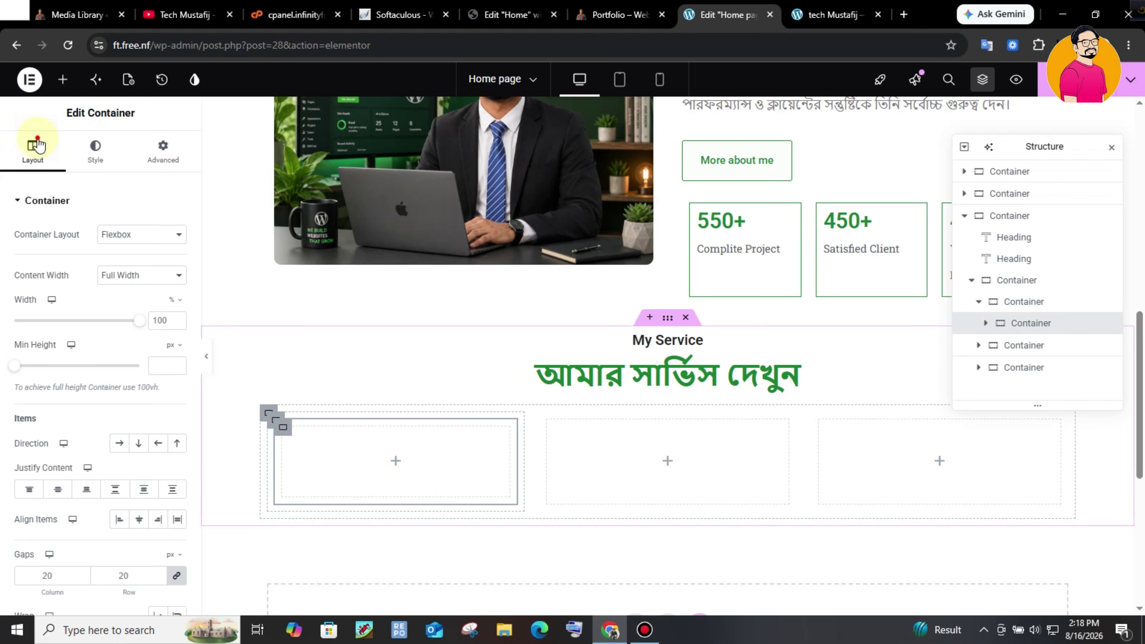
# - Put an image widget in the first column and add a container below it
pyautogui.click(62, 79)
pyautogui.write('imag')
pyautogui.moveTo(62, 243); pyautogui.dragTo(372, 463)
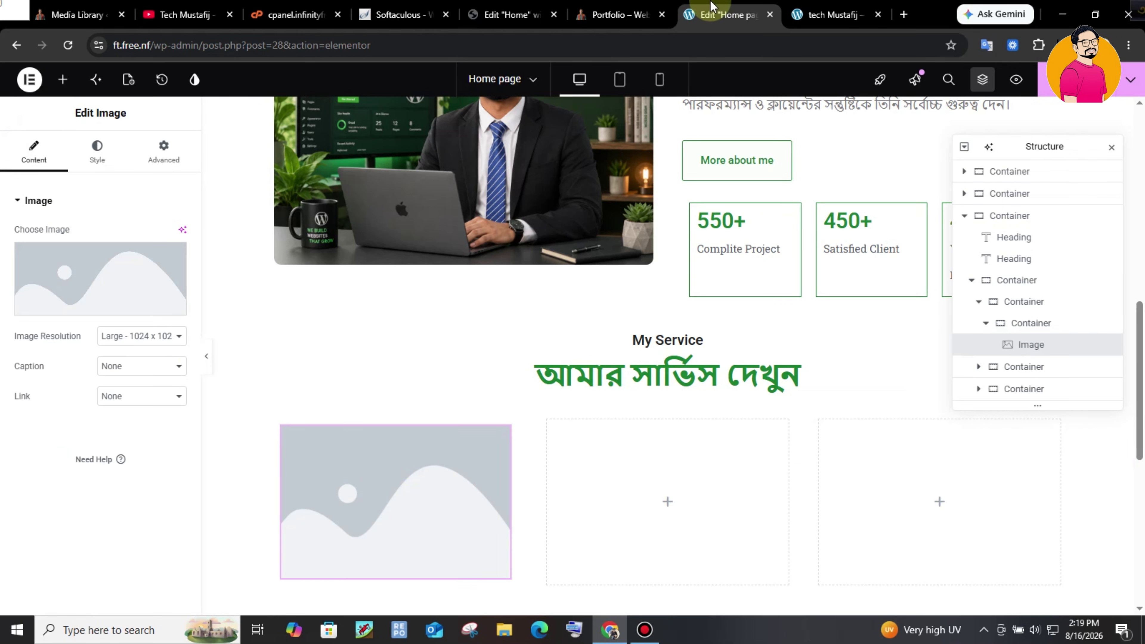
pyautogui.click(621, 14)
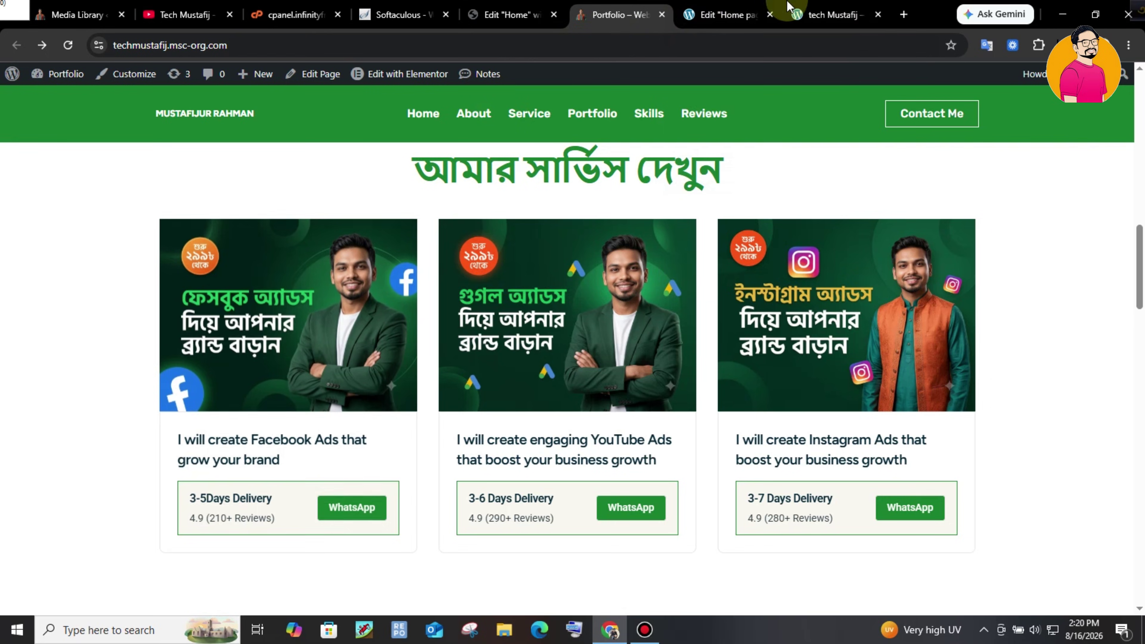
pyautogui.click(745, 5)
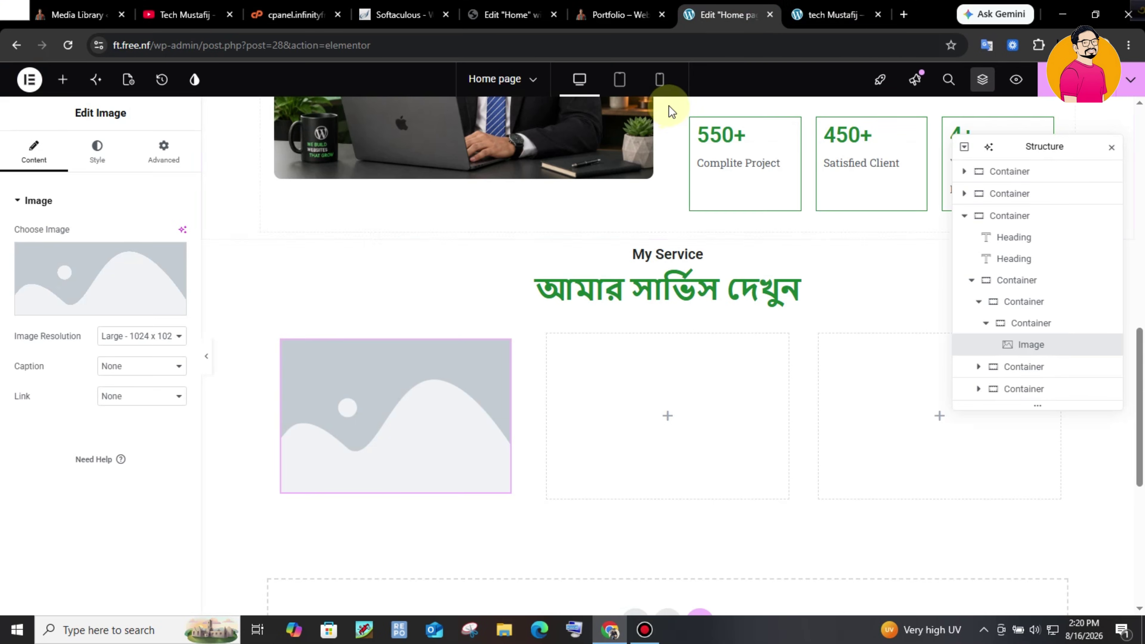
pyautogui.moveTo(50, 236); pyautogui.dragTo(380, 495)
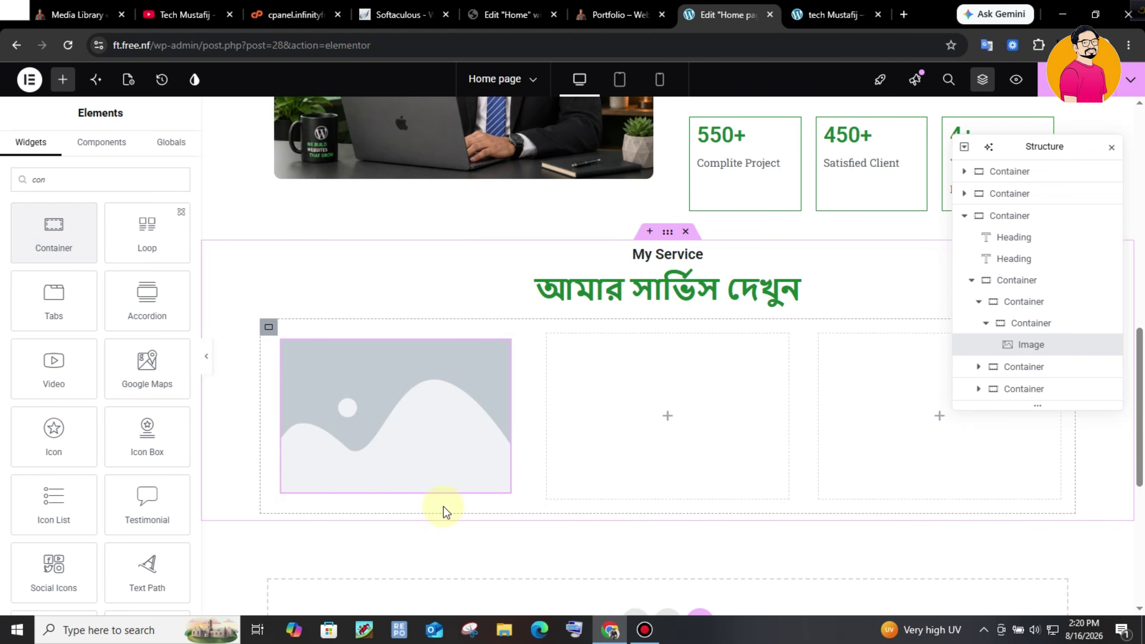
# - Set the card's image placeholder to the Facebook Ads image from the media library
pyautogui.click(434, 277)
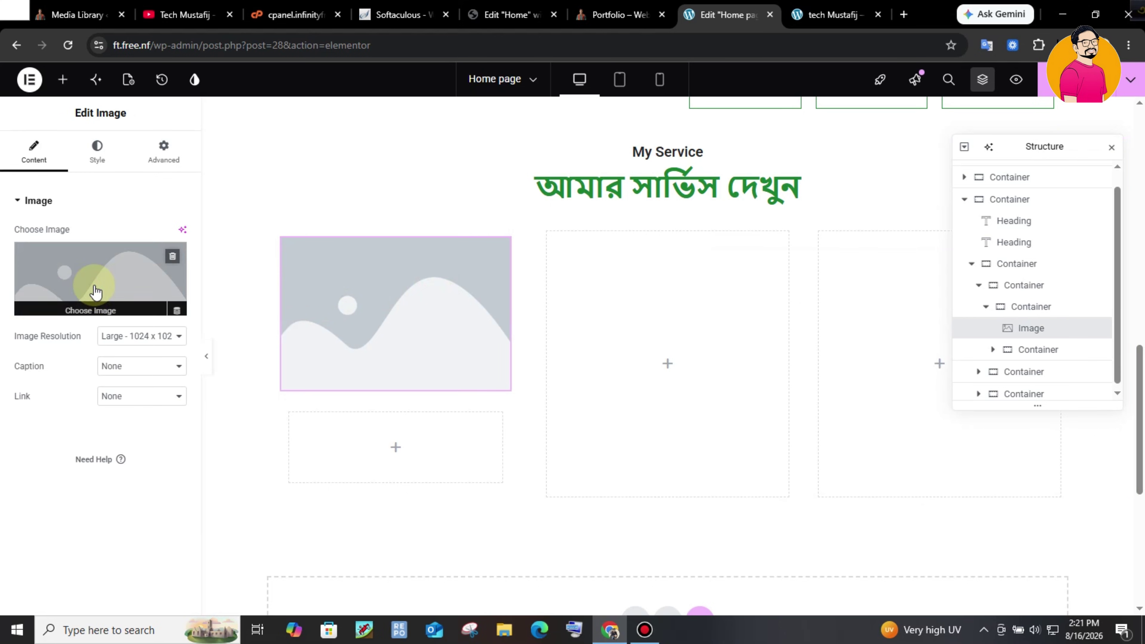
pyautogui.click(318, 307)
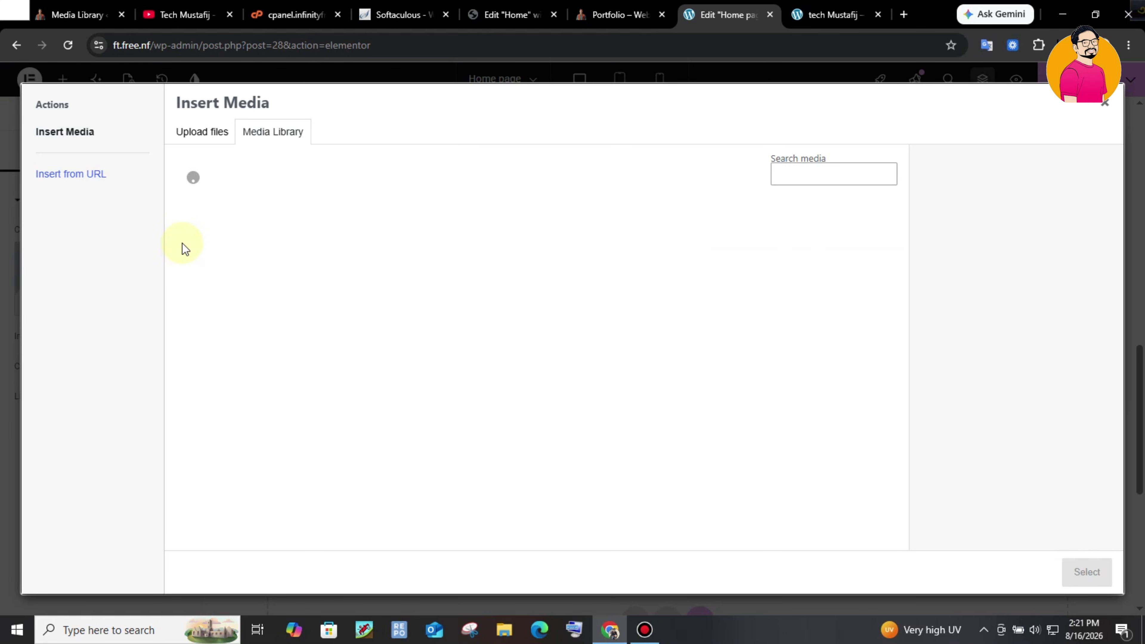
pyautogui.hotkey('ctrl', 'shift', 'Tab')
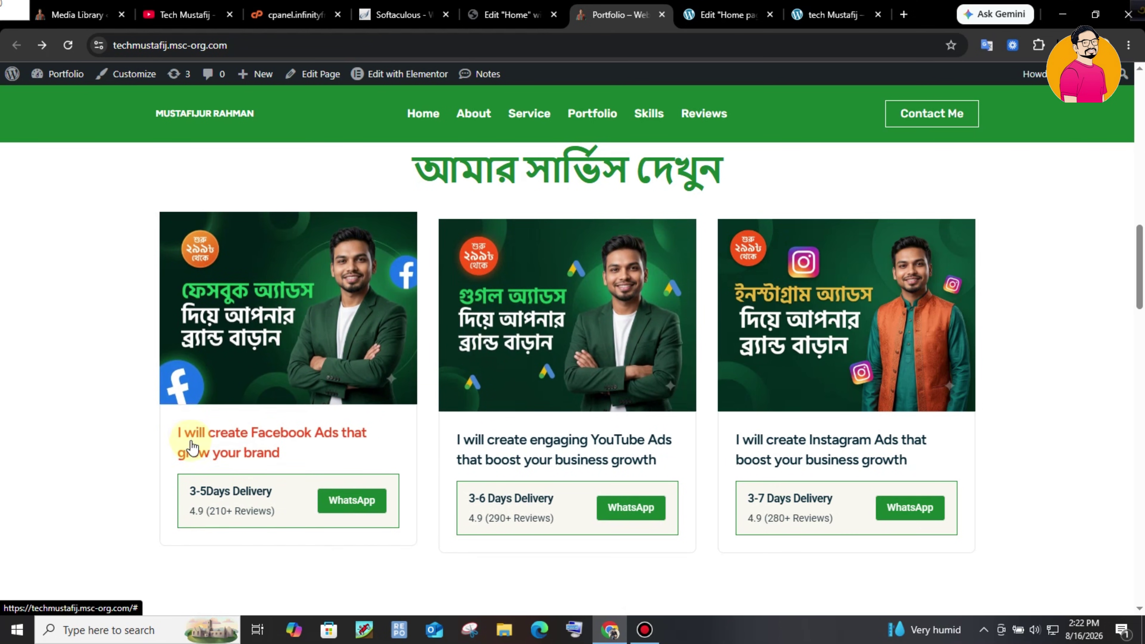
pyautogui.click(726, 14)
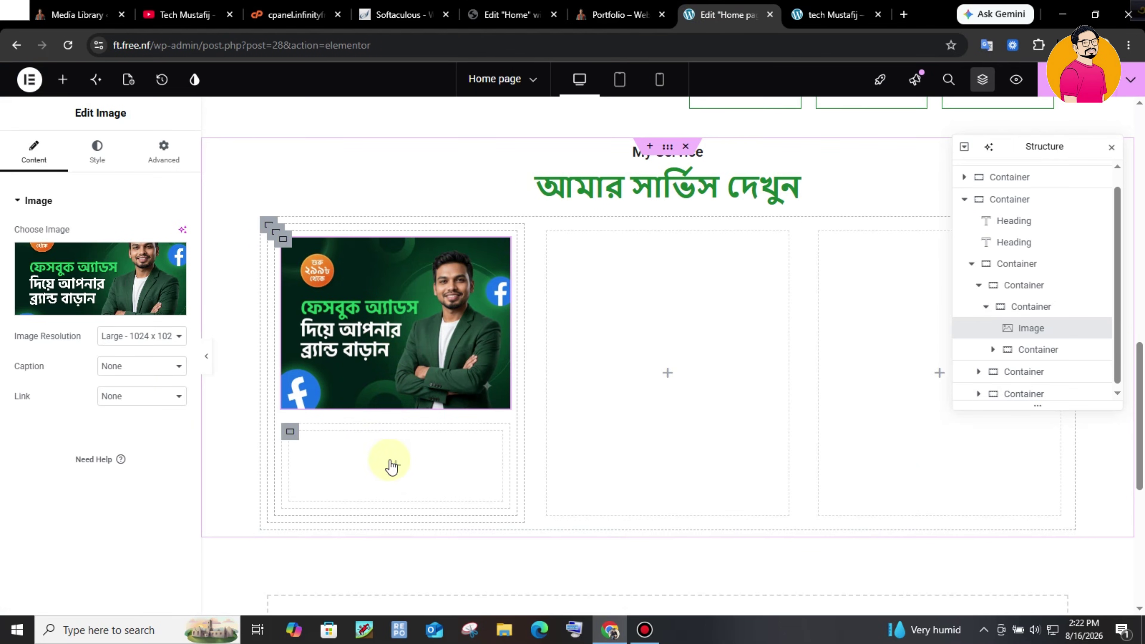
# - Place a heading under the card image with a container beneath it
pyautogui.click(63, 79)
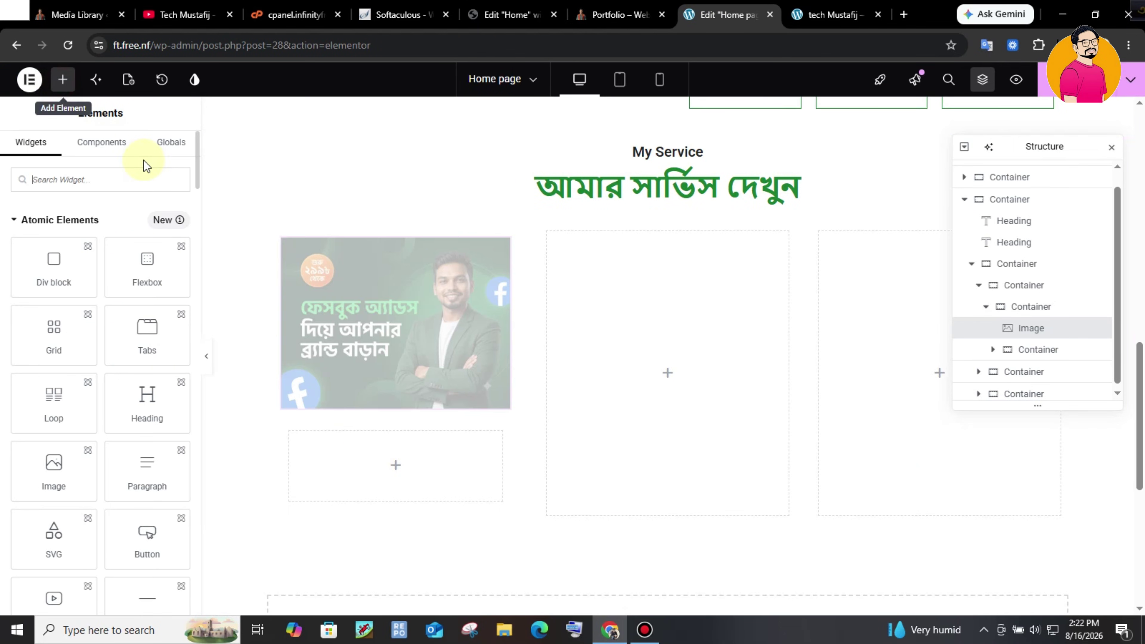
pyautogui.write('head')
pyautogui.moveTo(65, 241); pyautogui.dragTo(375, 397)
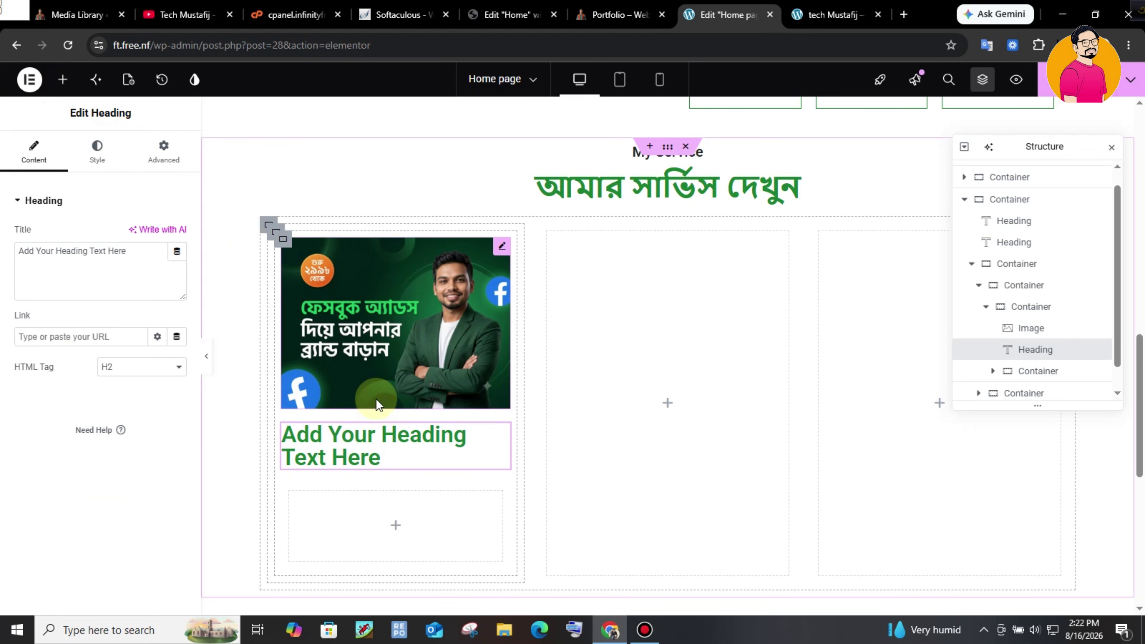
pyautogui.hotkey('ctrl', 'z')
pyautogui.moveTo(51, 332); pyautogui.dragTo(366, 452)
pyautogui.moveTo(238, 352); pyautogui.dragTo(237, 353)
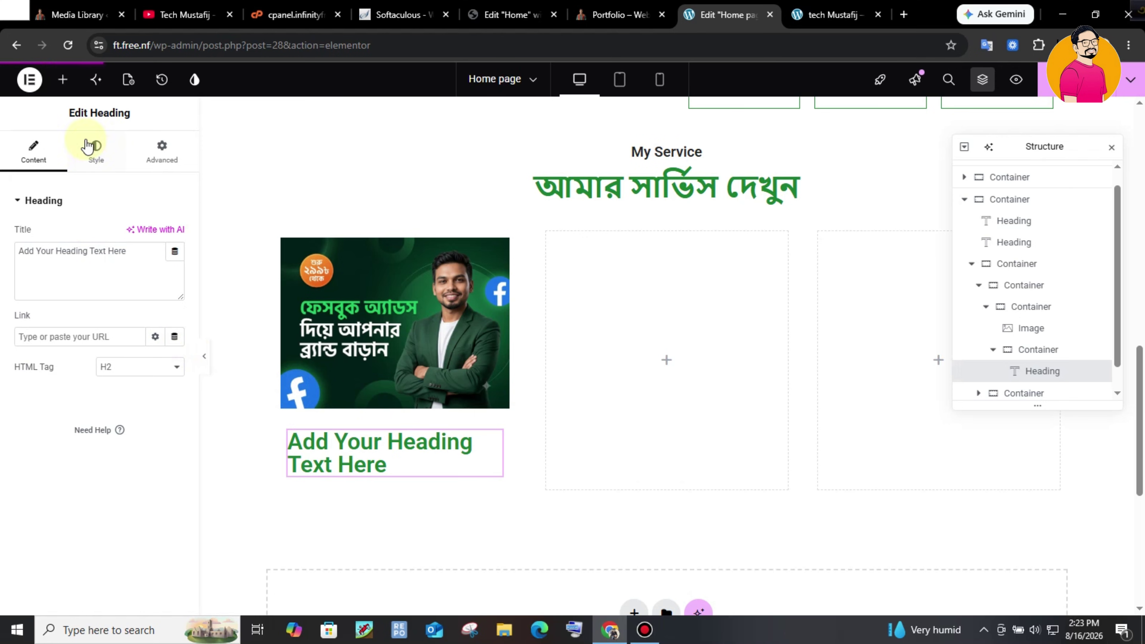
pyautogui.click(63, 79)
pyautogui.moveTo(51, 274); pyautogui.dragTo(352, 483)
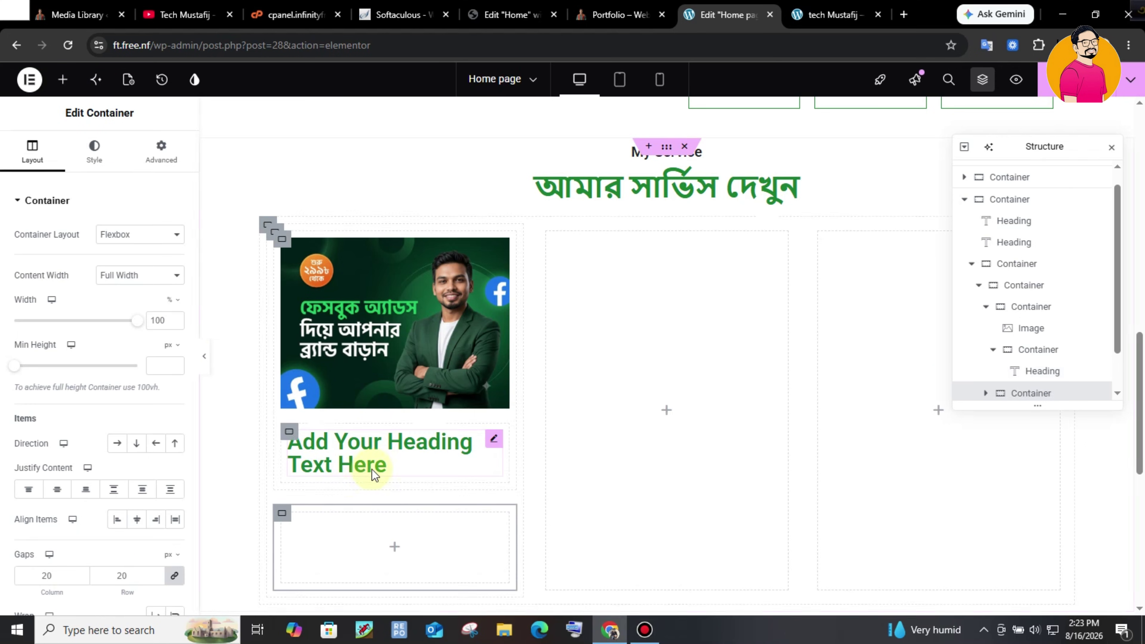
# - Paste the Facebook Ads service line into the card heading's title
pyautogui.click(609, 17)
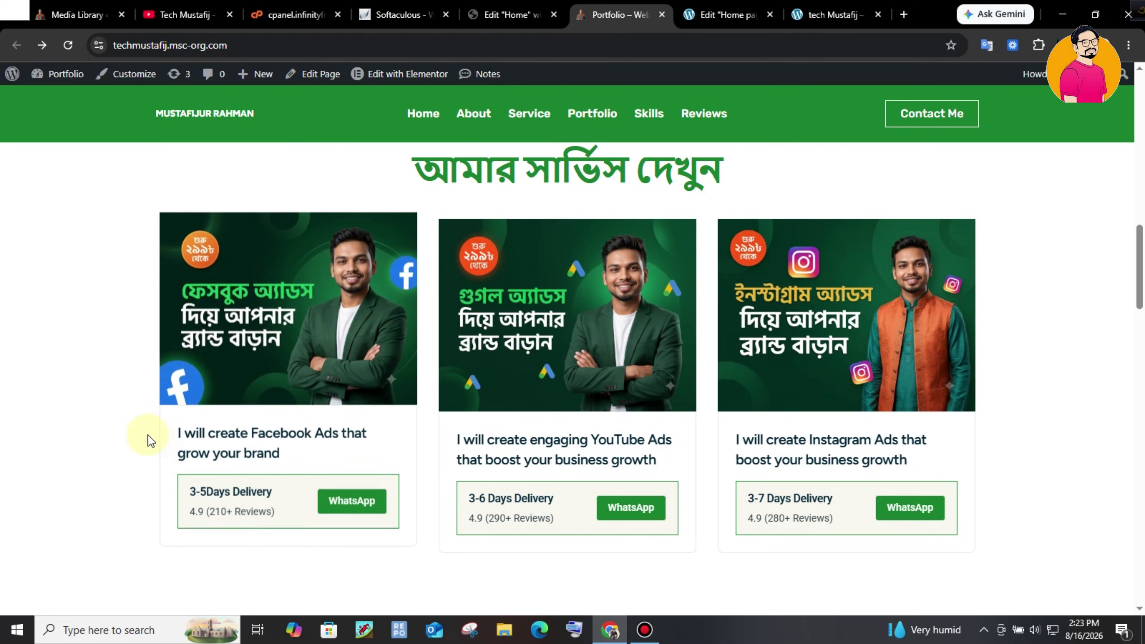
pyautogui.hotkey('ctrl', 'Tab')
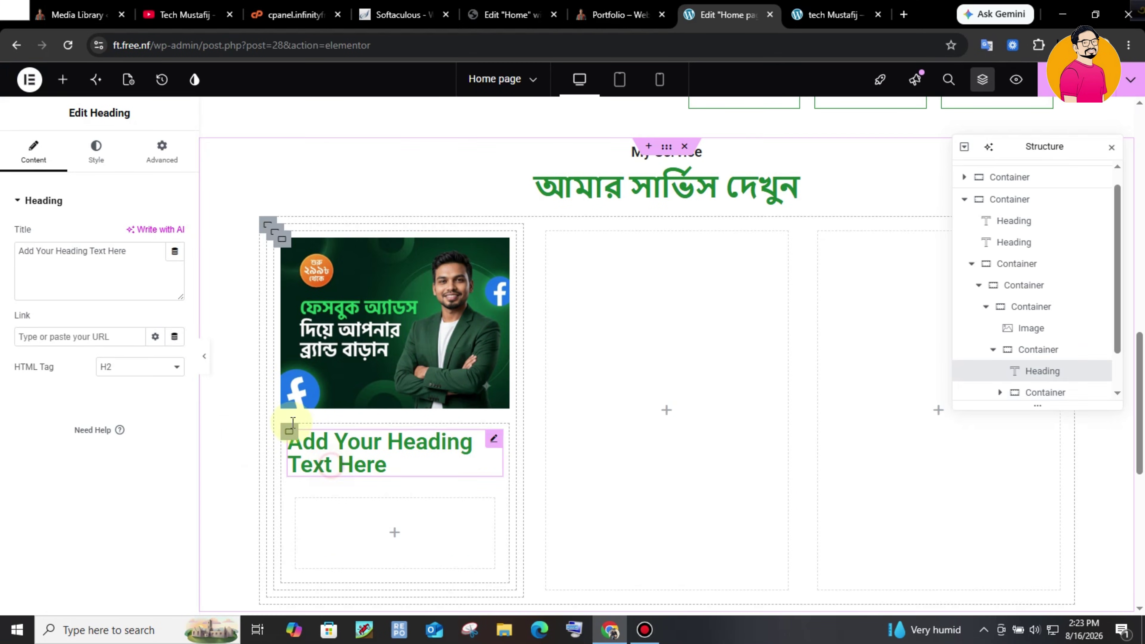
pyautogui.click(153, 268)
pyautogui.hotkey('ctrl', 'a')
pyautogui.write('I will create Facebook Ads that grow your brand')
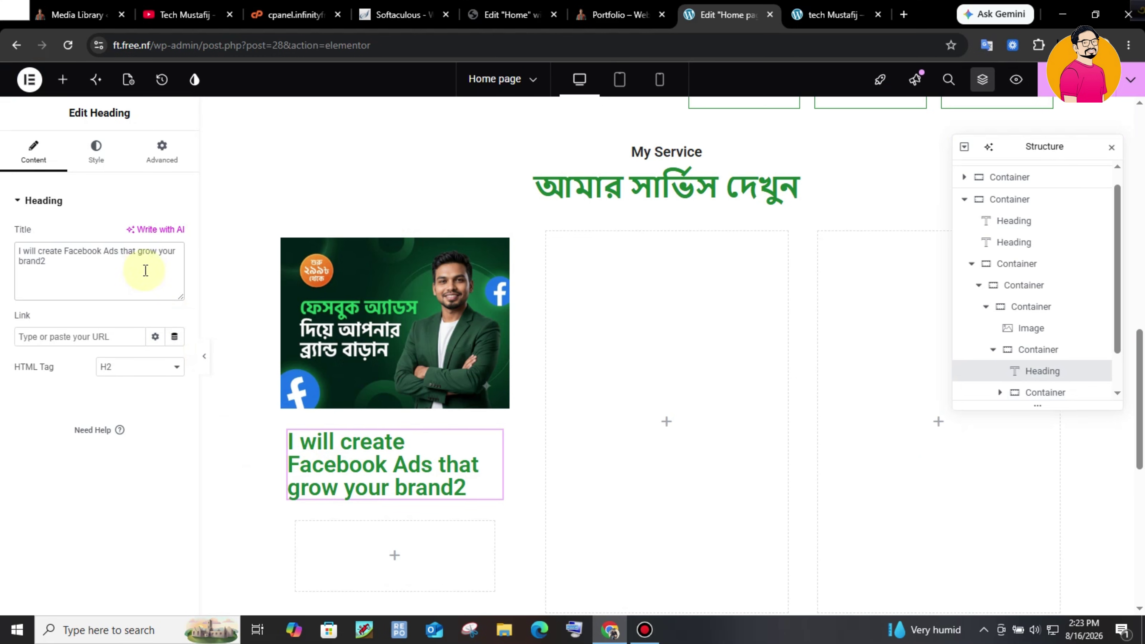
pyautogui.click(624, 14)
pyautogui.hotkey('ctrl', 'c')
pyautogui.click(312, 451)
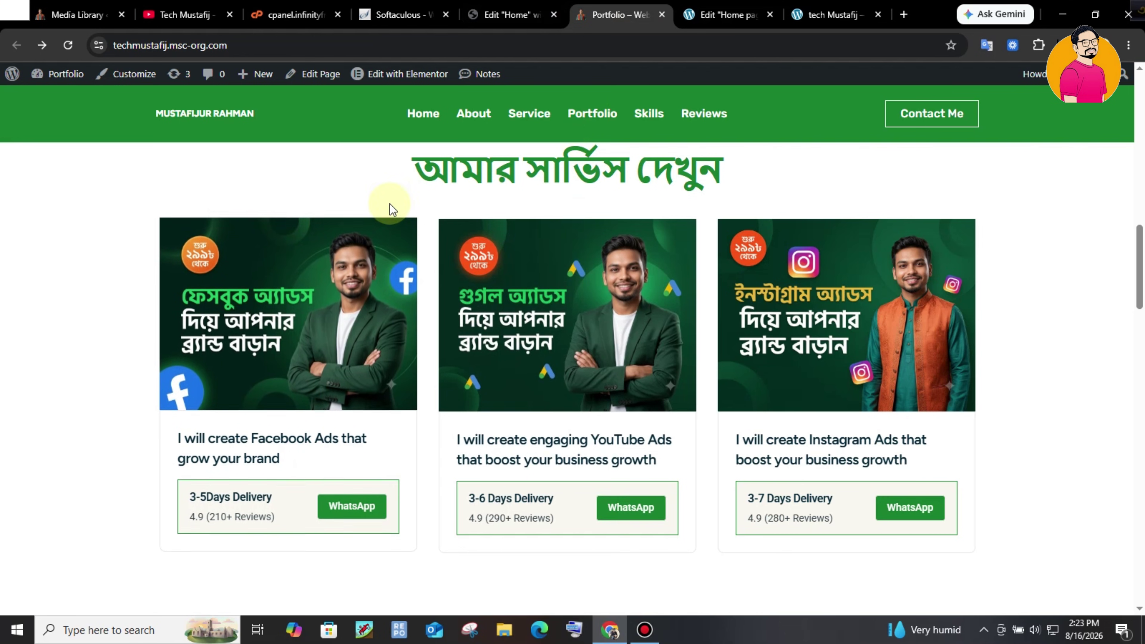
# - Set the Facebook card title's typography size to 20
pyautogui.click(509, 15)
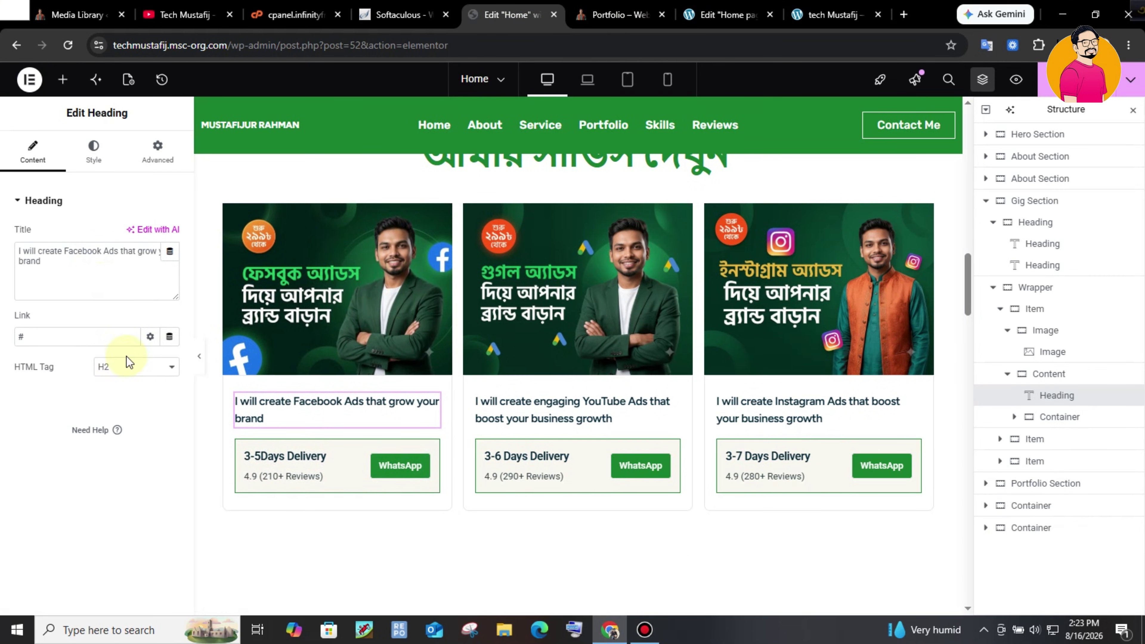
pyautogui.click(95, 165)
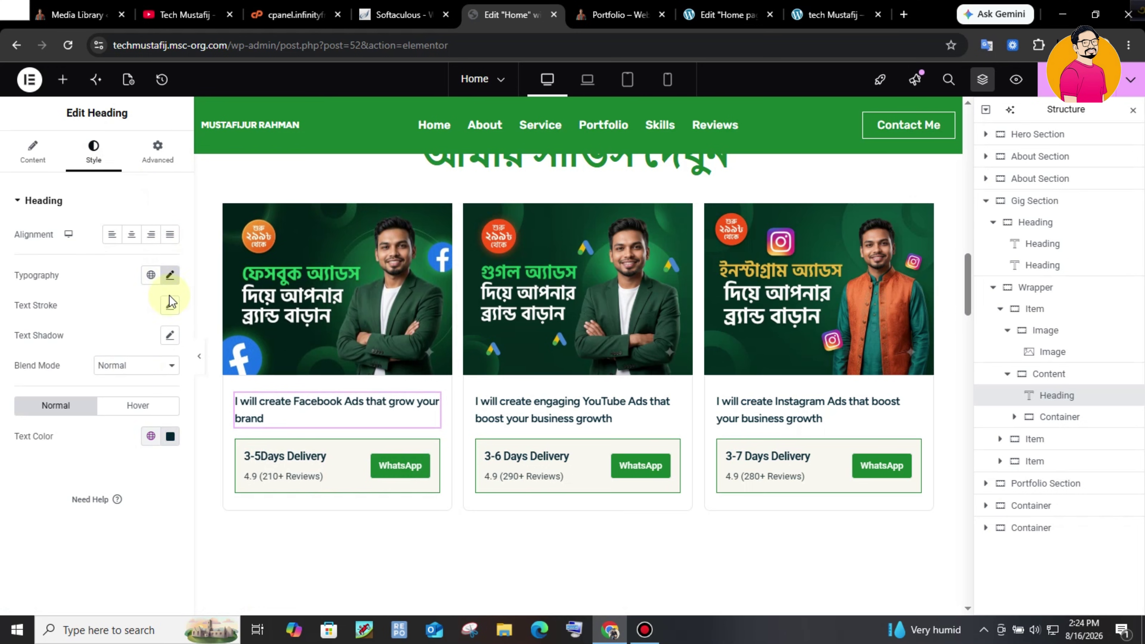
pyautogui.click(170, 276)
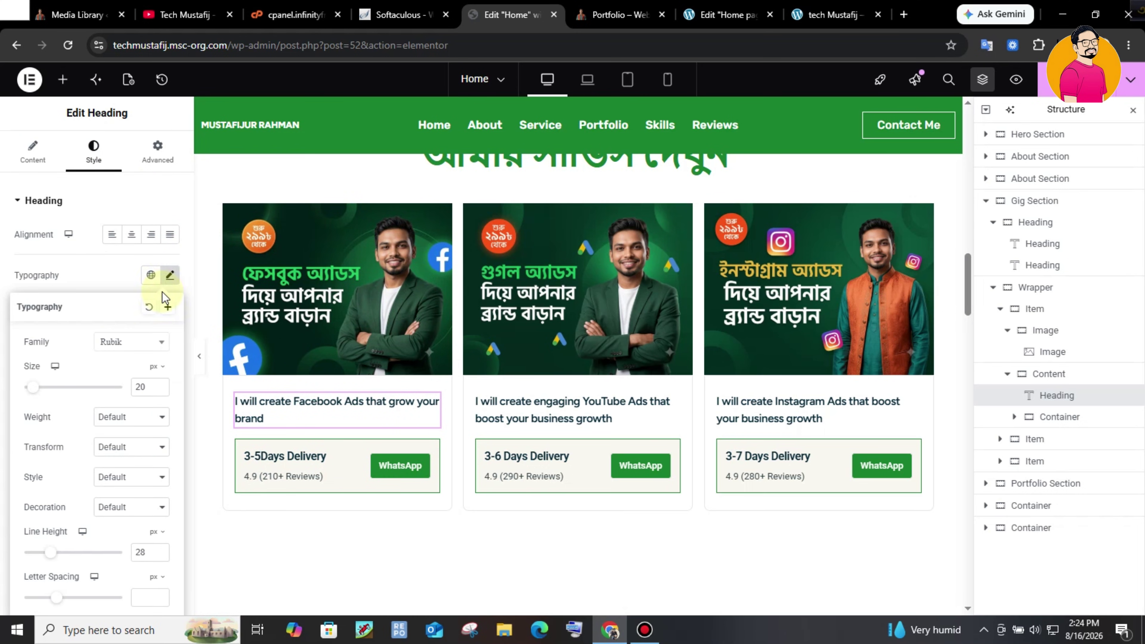
pyautogui.click(613, 14)
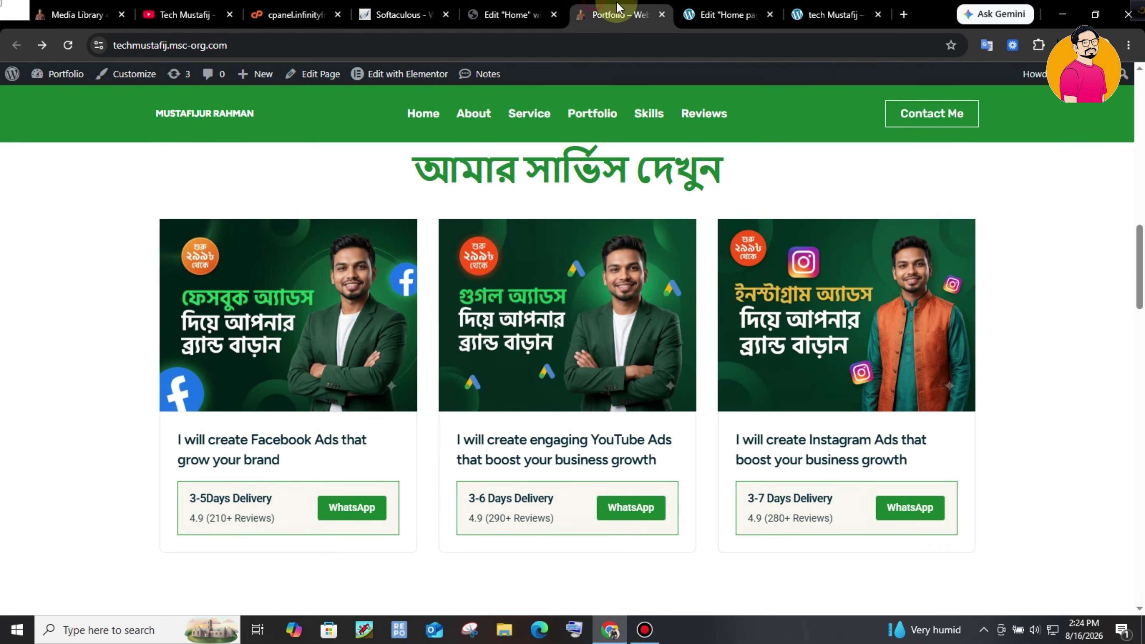
pyautogui.click(702, 13)
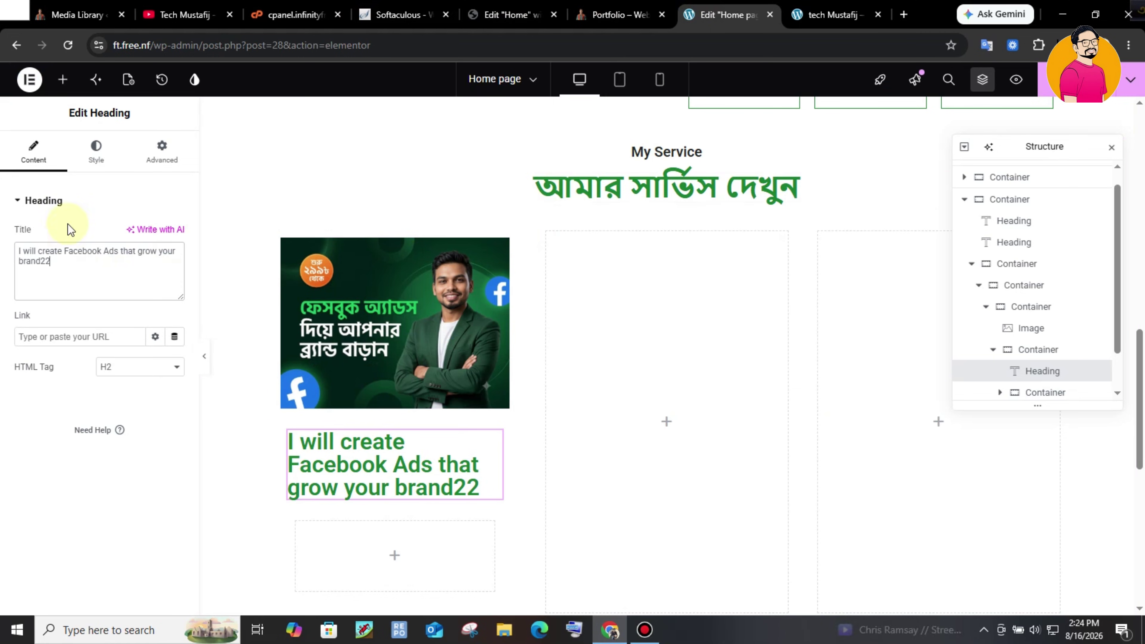
pyautogui.click(96, 164)
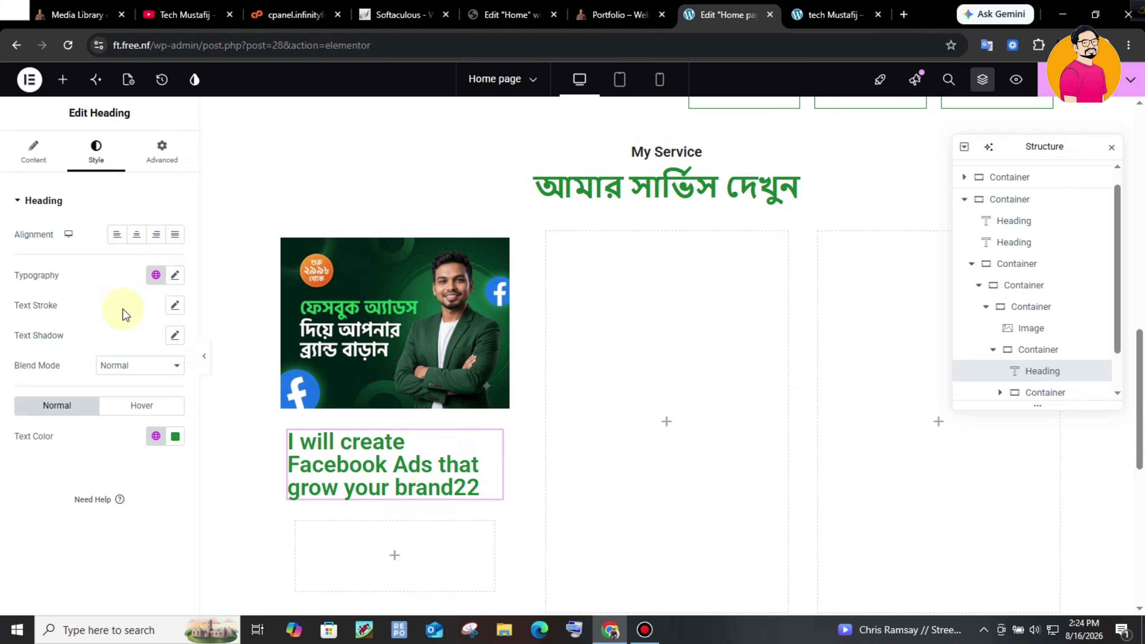
pyautogui.click(177, 274)
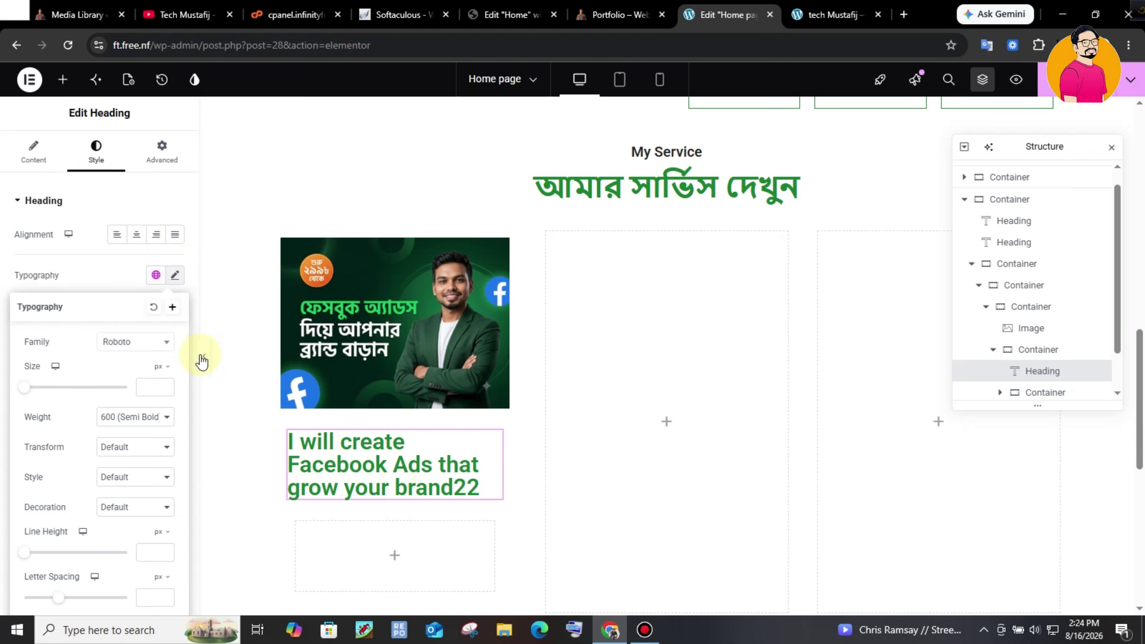
pyautogui.click(145, 389)
pyautogui.write('20')
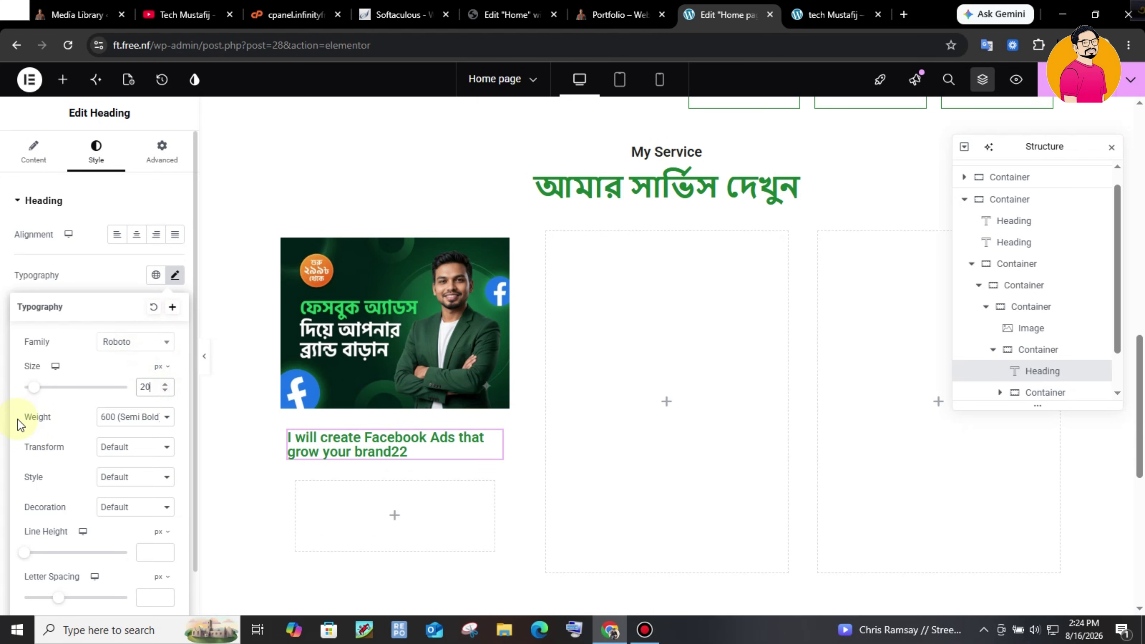
pyautogui.click(122, 199)
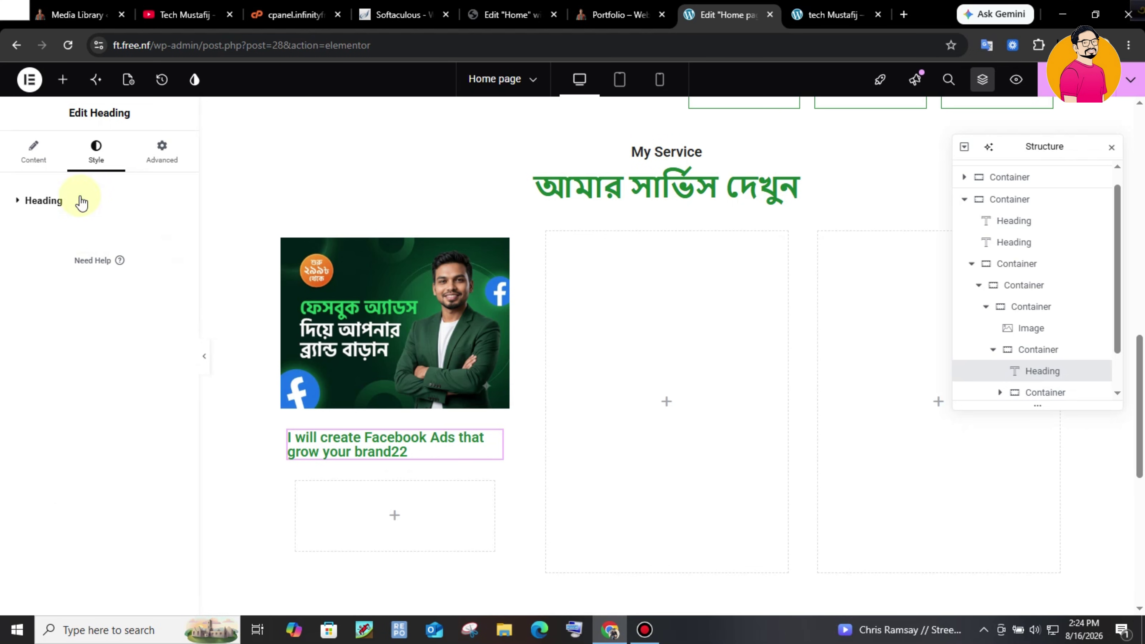
# - Colour the card title text dark grey (#171A18)
pyautogui.click(63, 201)
pyautogui.click(176, 436)
pyautogui.click(110, 330)
pyautogui.moveTo(108, 344); pyautogui.dragTo(101, 340)
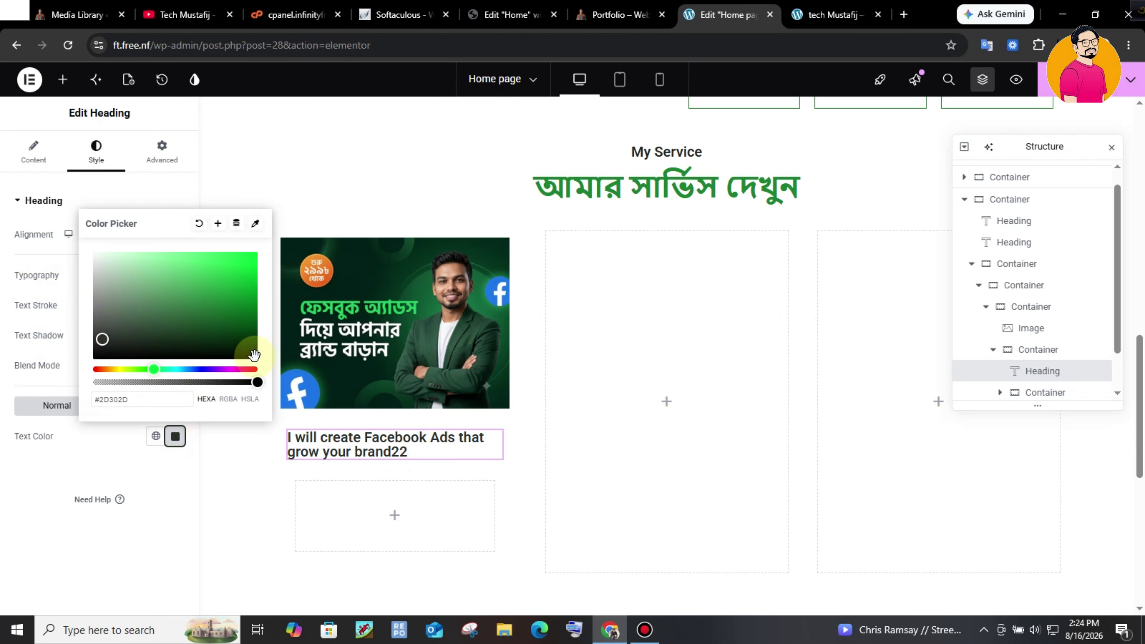
# - Make the card title's hover link colour the global Primary green
pyautogui.click(619, 14)
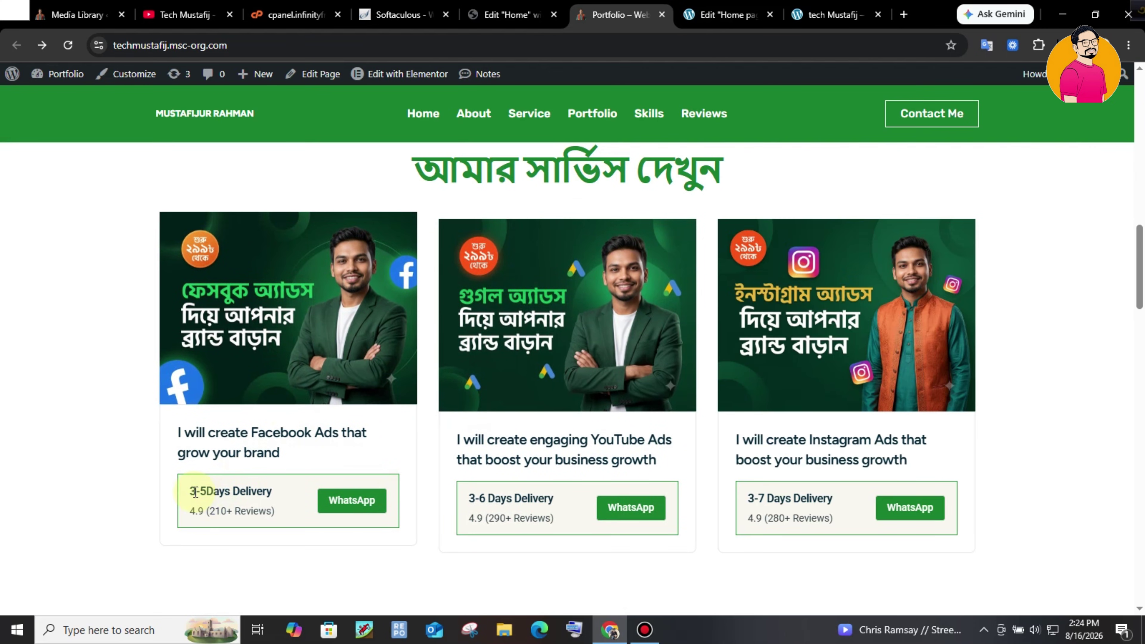
pyautogui.moveTo(191, 492); pyautogui.dragTo(258, 511)
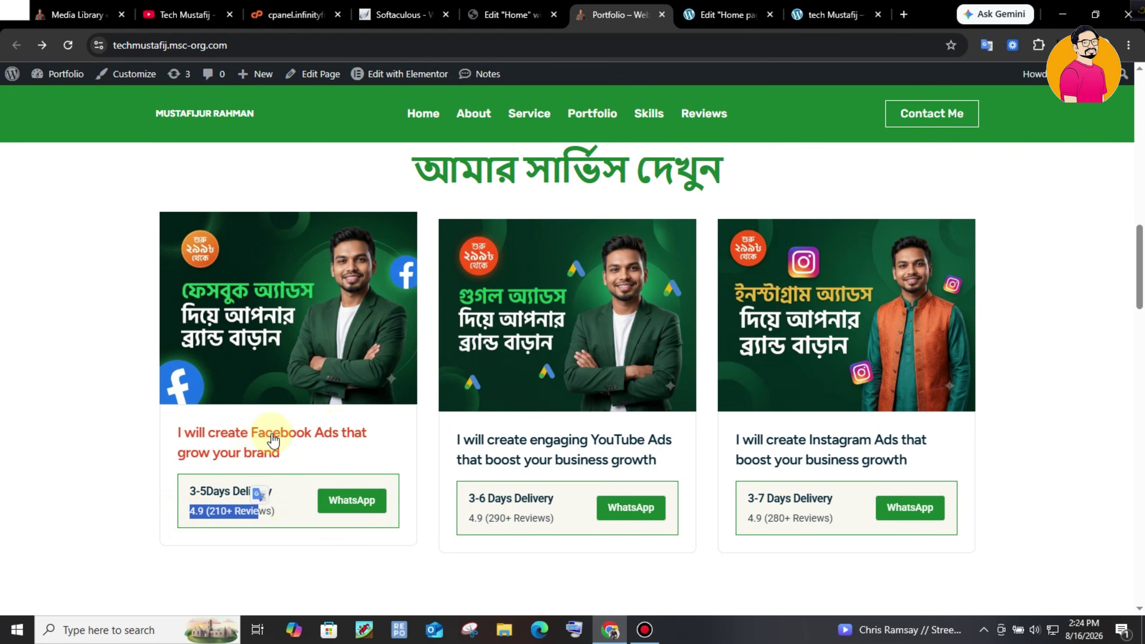
pyautogui.hotkey('ctrl', 'Tab')
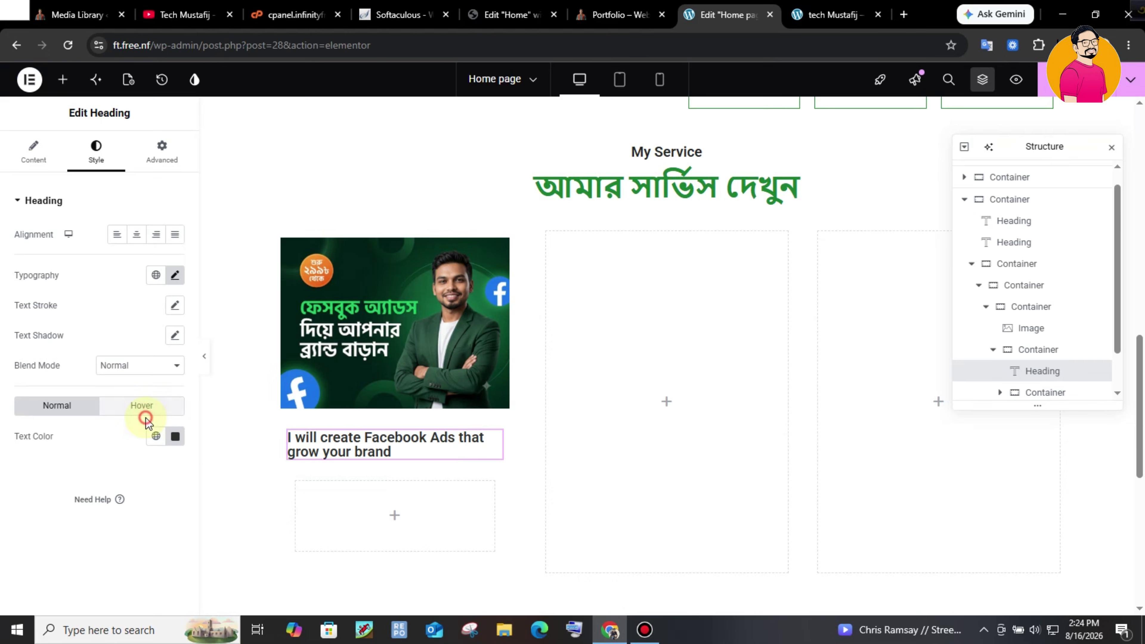
pyautogui.click(168, 411)
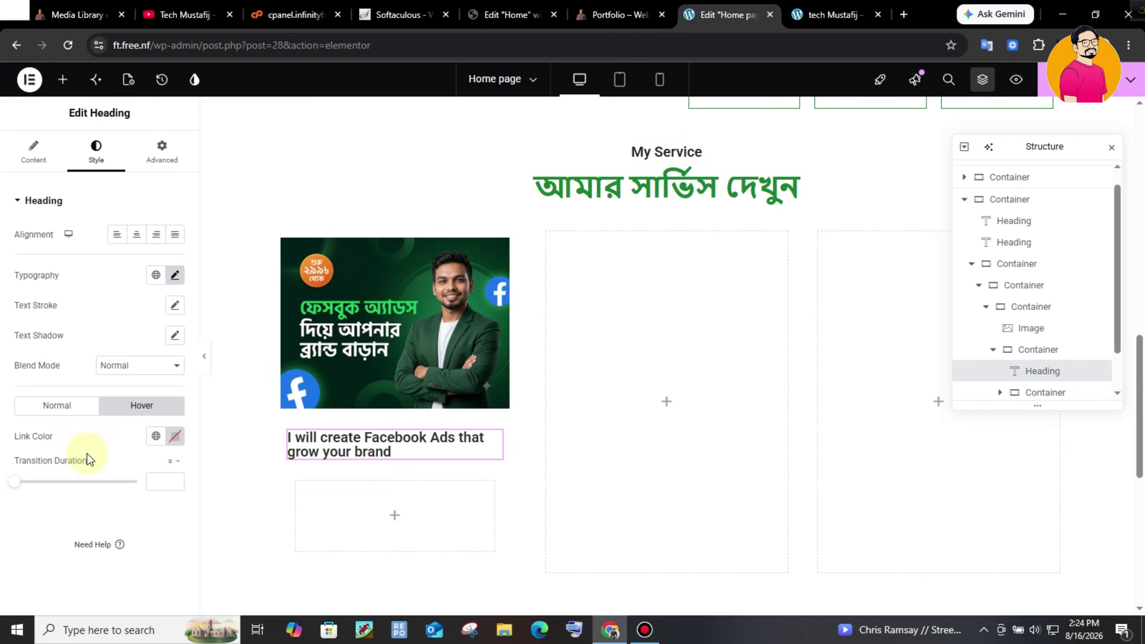
pyautogui.click(158, 436)
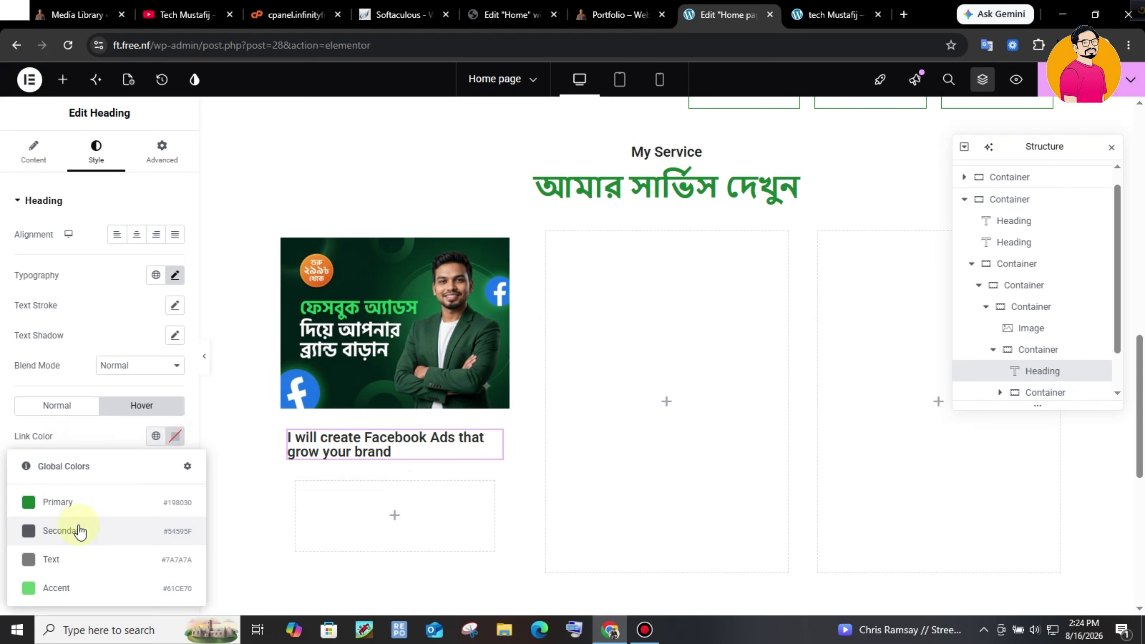
pyautogui.click(93, 504)
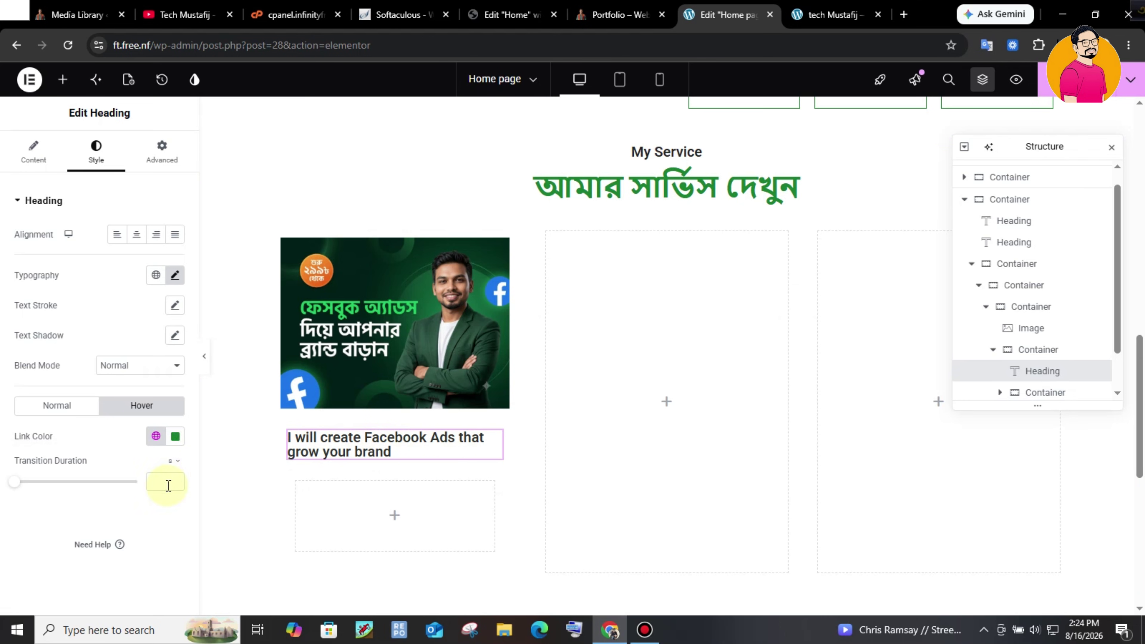
pyautogui.hotkey('ctrl', 'shift', 'Tab')
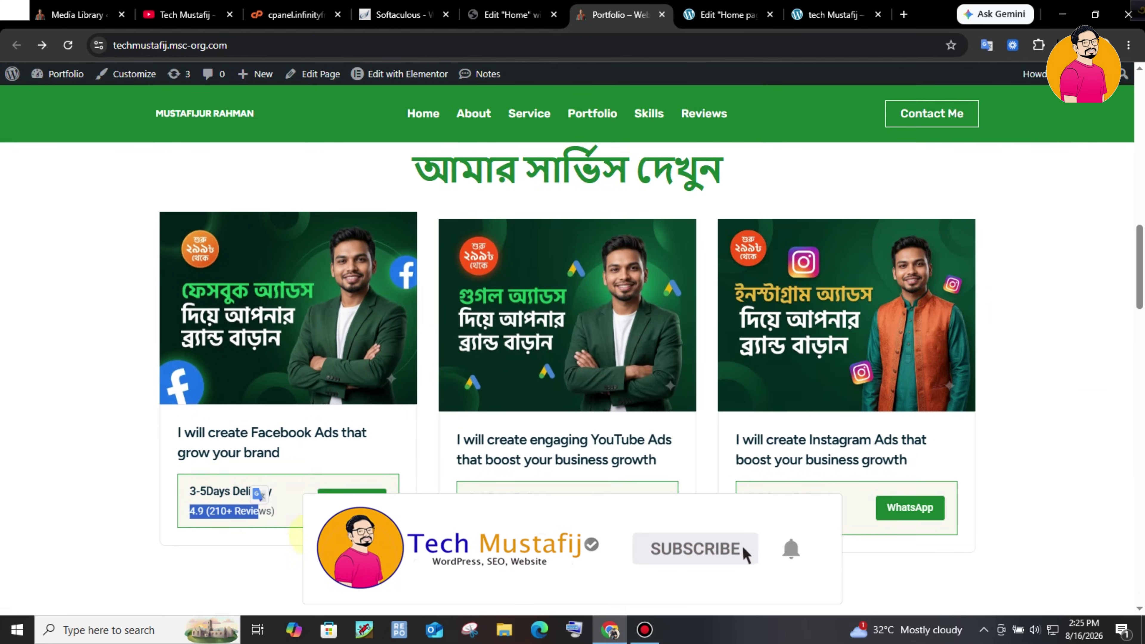
pyautogui.hotkey('ctrl', 'Tab')
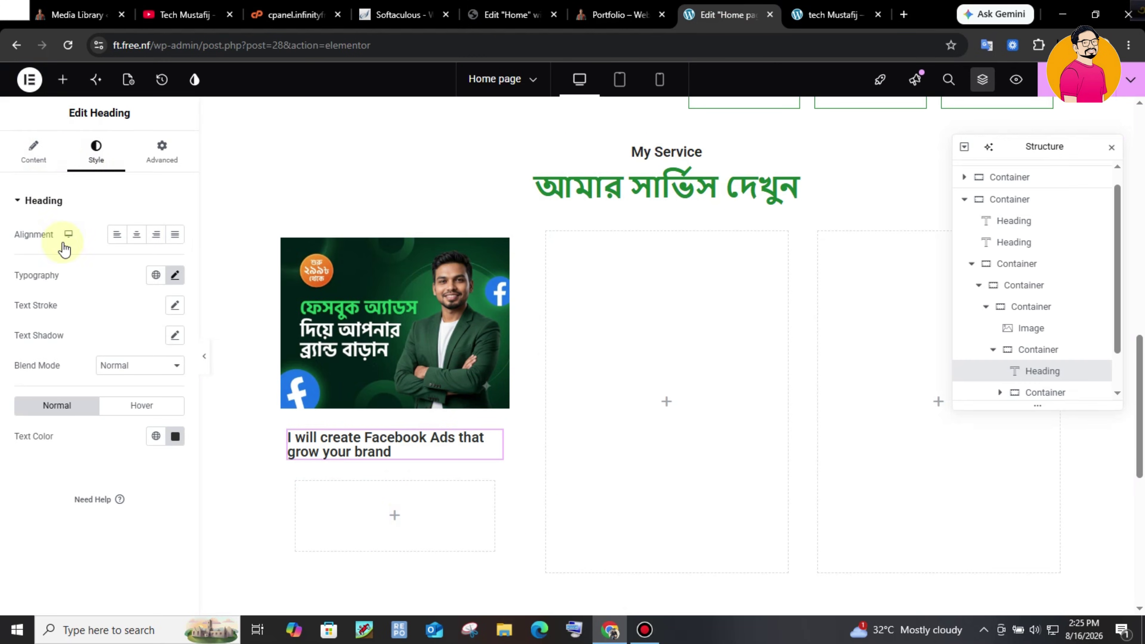
# - Add a container under the title holding a 3-5Days Delivery heading and 4.9 (210+ Reviews) text
pyautogui.moveTo(90, 275); pyautogui.dragTo(433, 513)
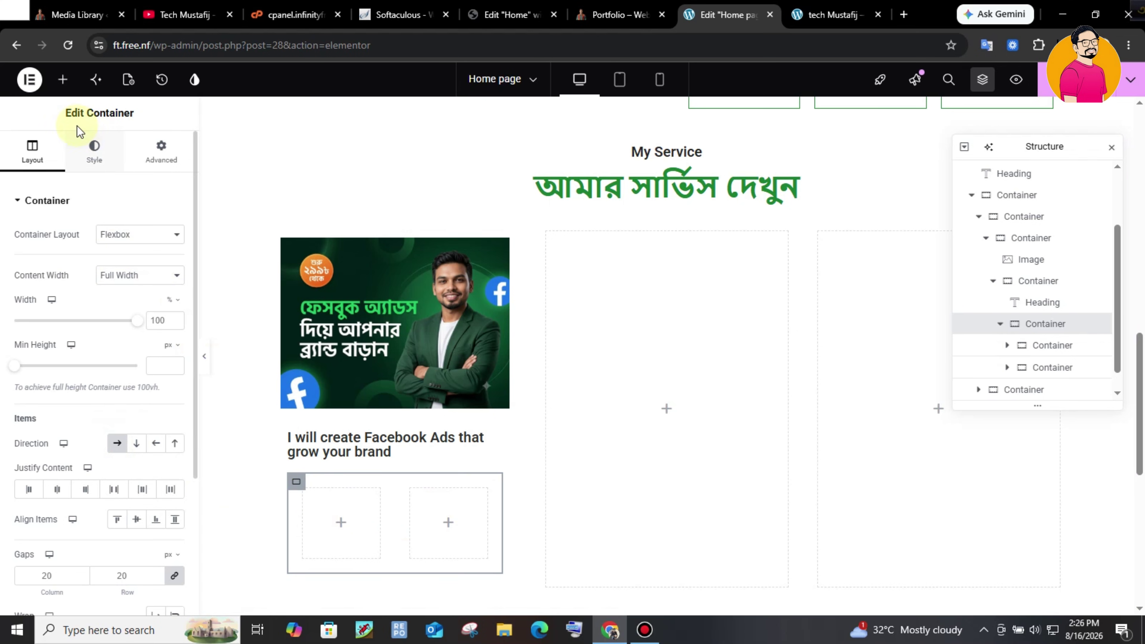
pyautogui.click(56, 94)
pyautogui.click(620, 15)
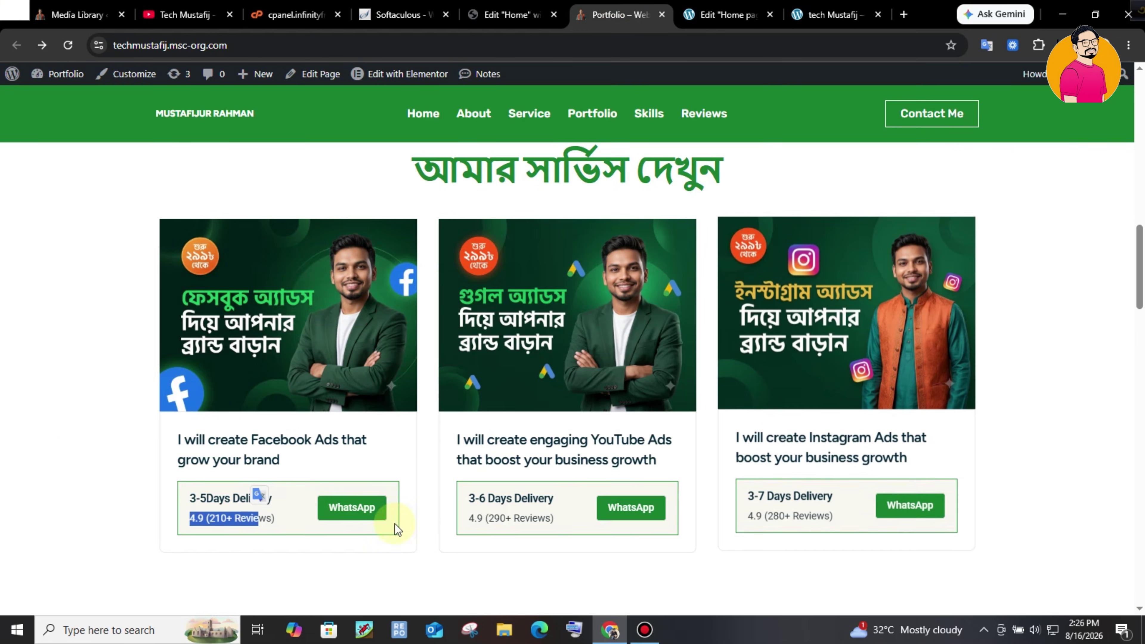
pyautogui.click(220, 491)
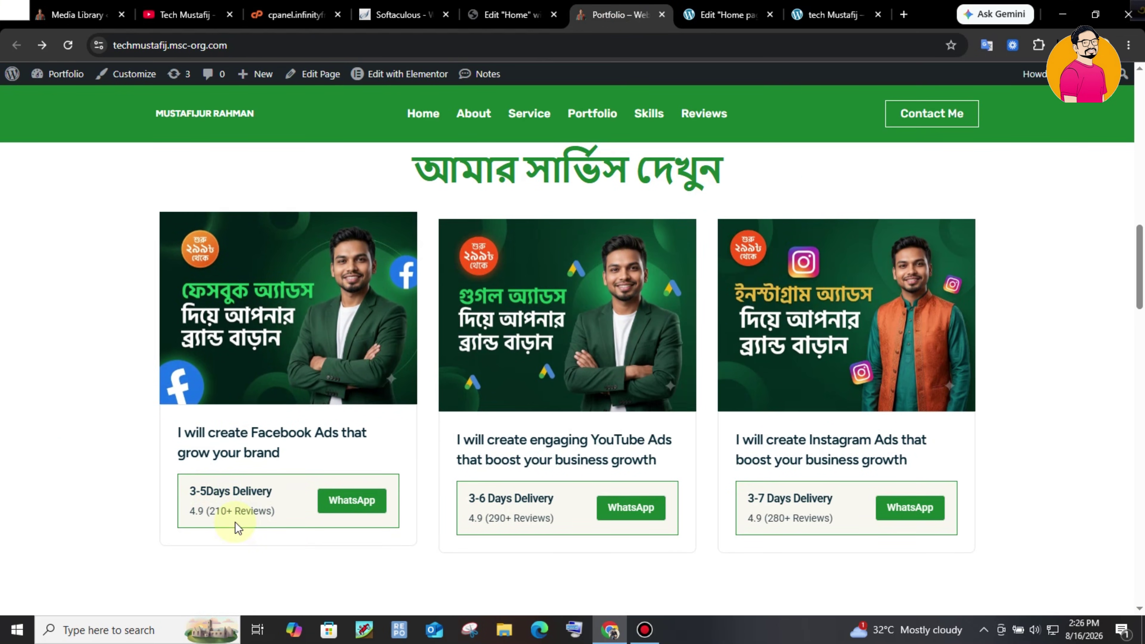
pyautogui.click(721, 14)
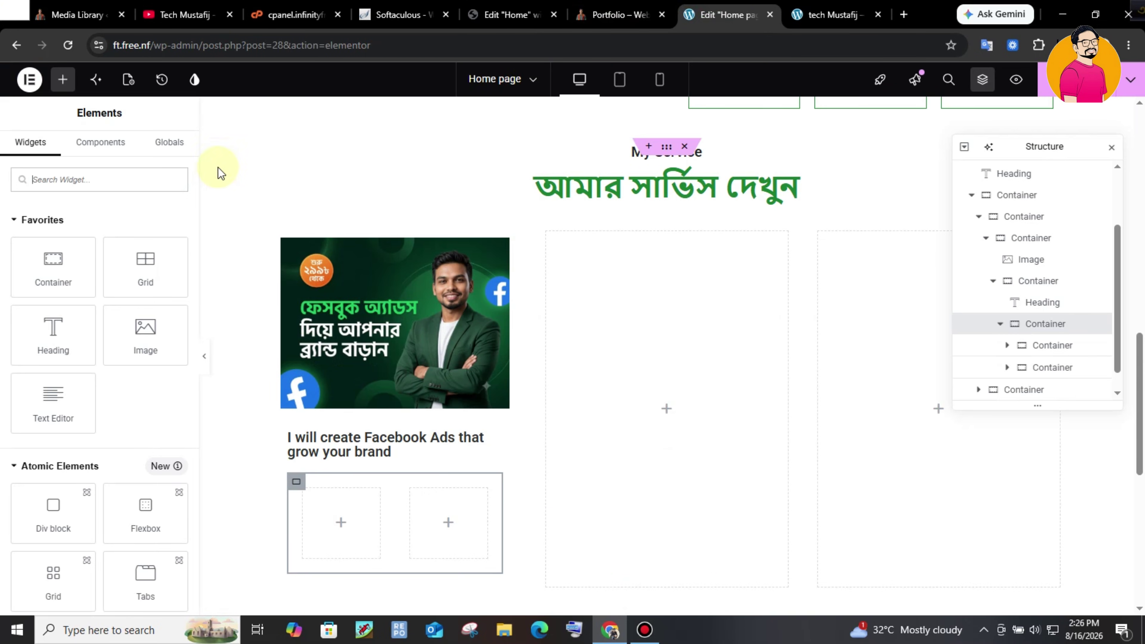
pyautogui.moveTo(71, 328); pyautogui.dragTo(335, 509)
pyautogui.click(63, 82)
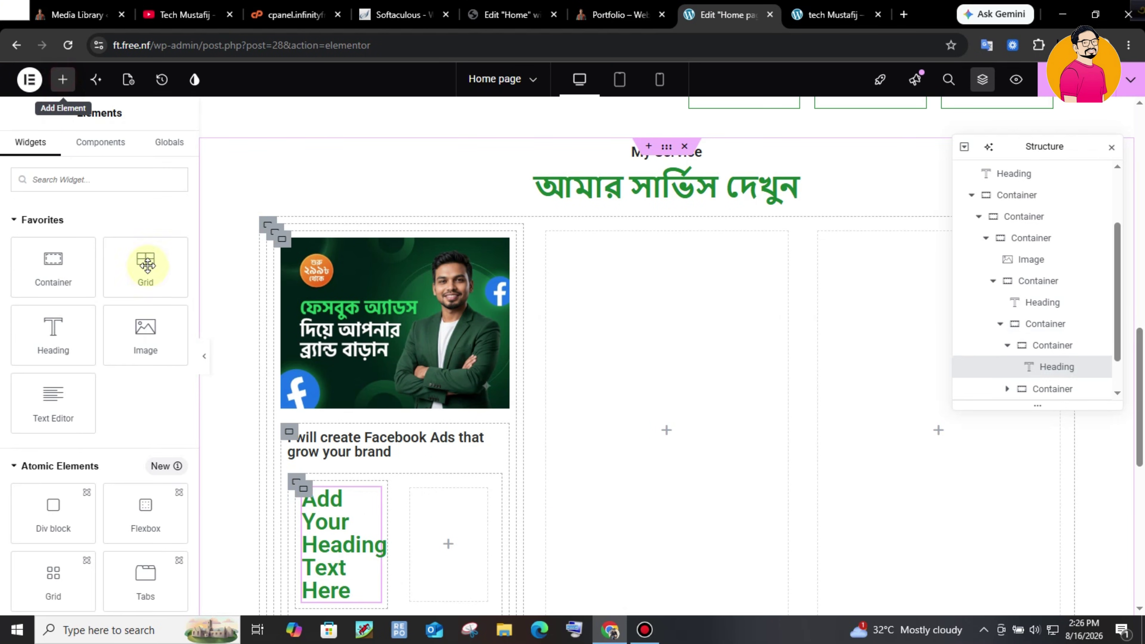
pyautogui.moveTo(64, 381); pyautogui.dragTo(343, 581)
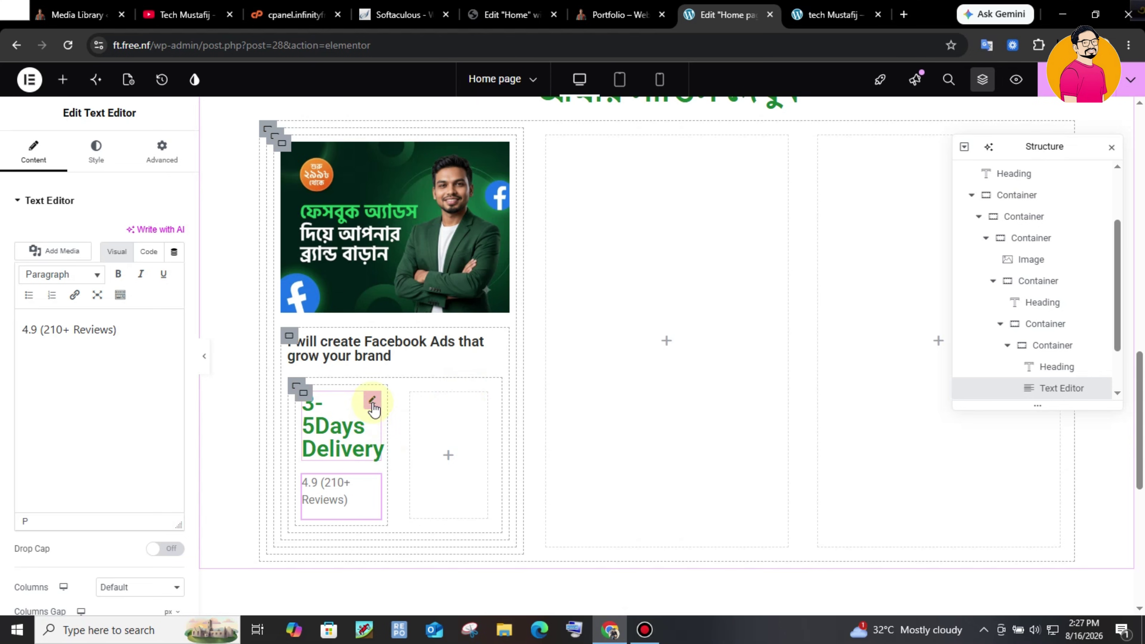
# - Set the '3-5Days Delivery' heading's font size to 16
pyautogui.click(367, 405)
pyautogui.click(96, 151)
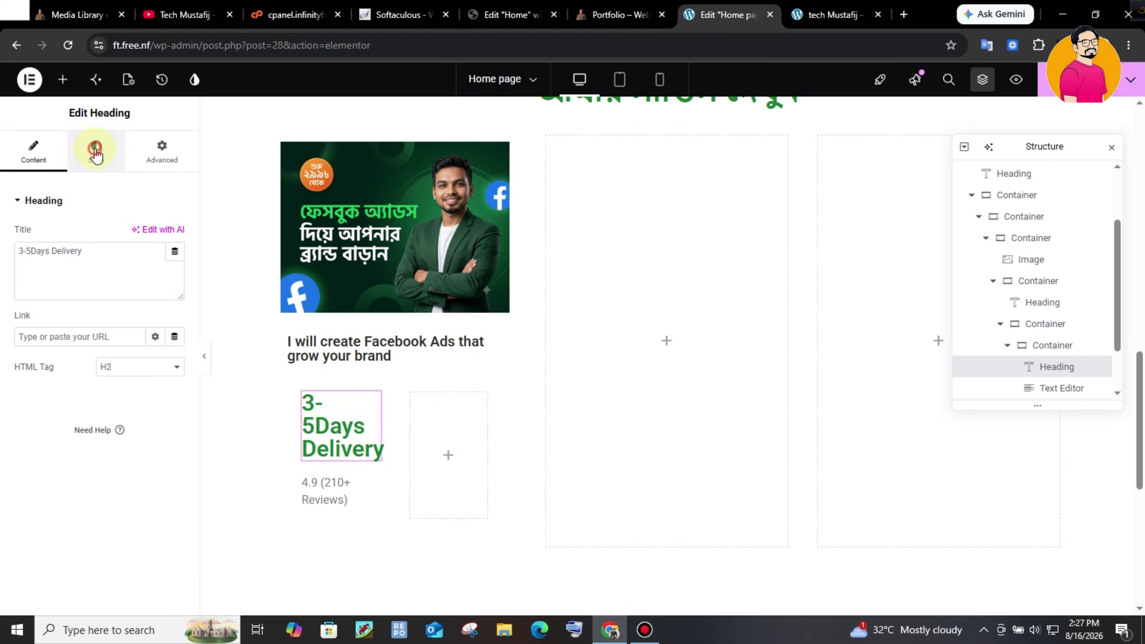
pyautogui.click(176, 276)
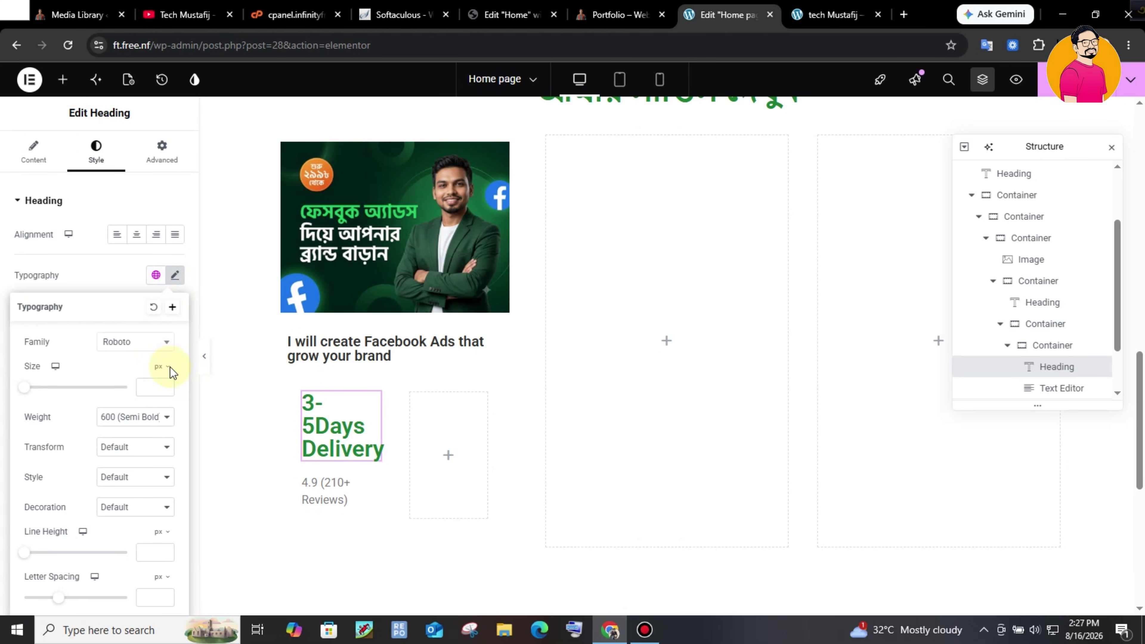
pyautogui.click(149, 391)
pyautogui.write('1')
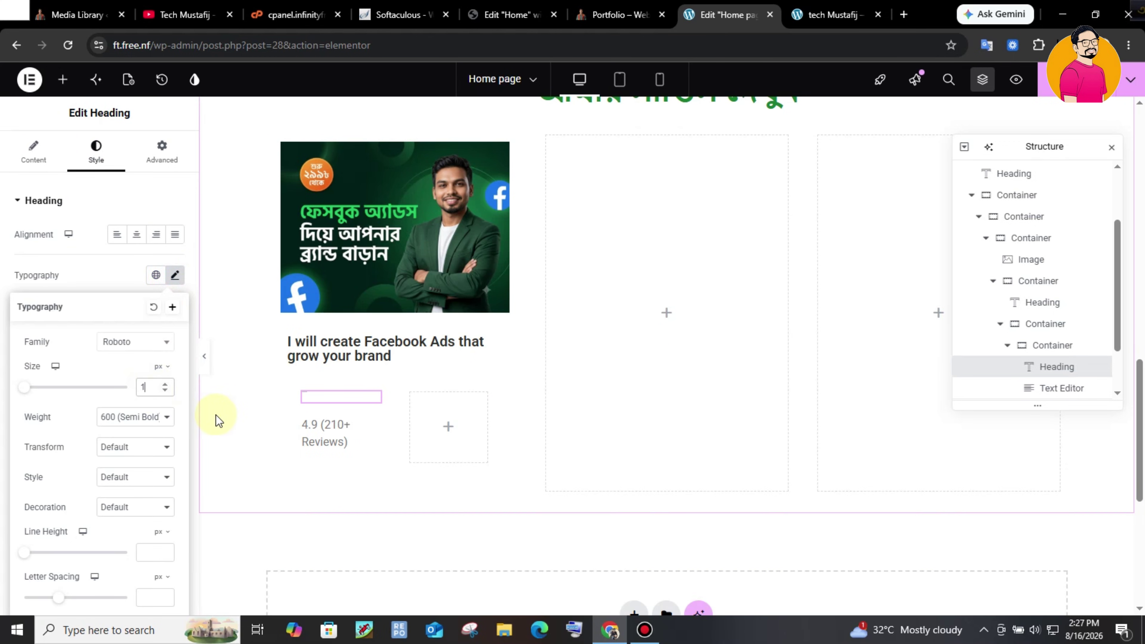
pyautogui.write('6')
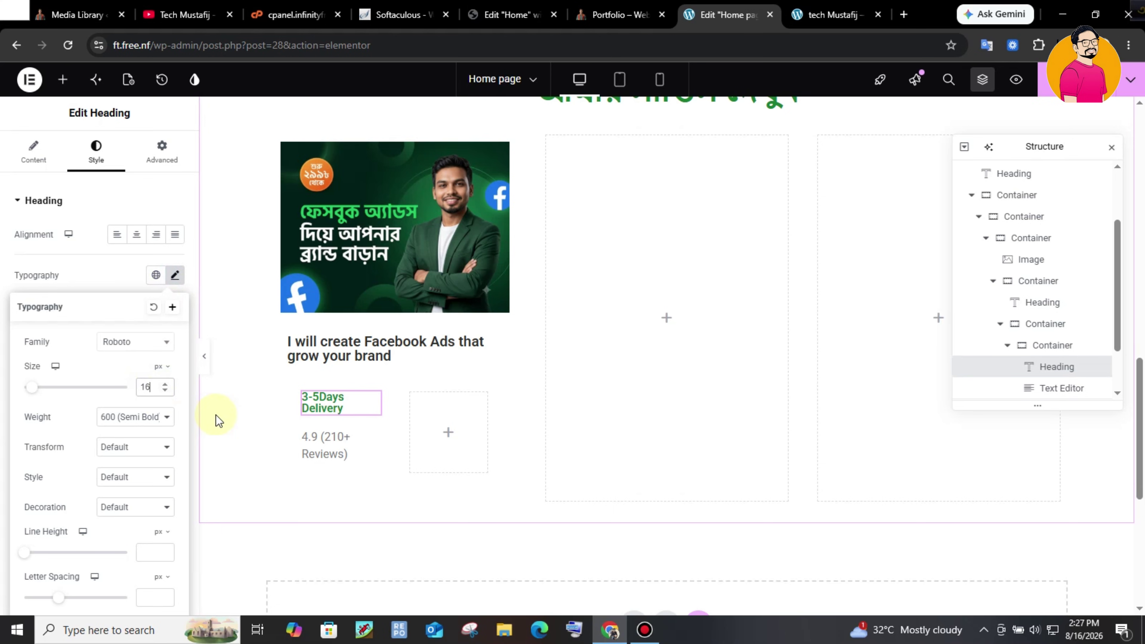
# - Give the '4.9 (210+ Reviews)' text size 14 and Default font weight
pyautogui.click(361, 441)
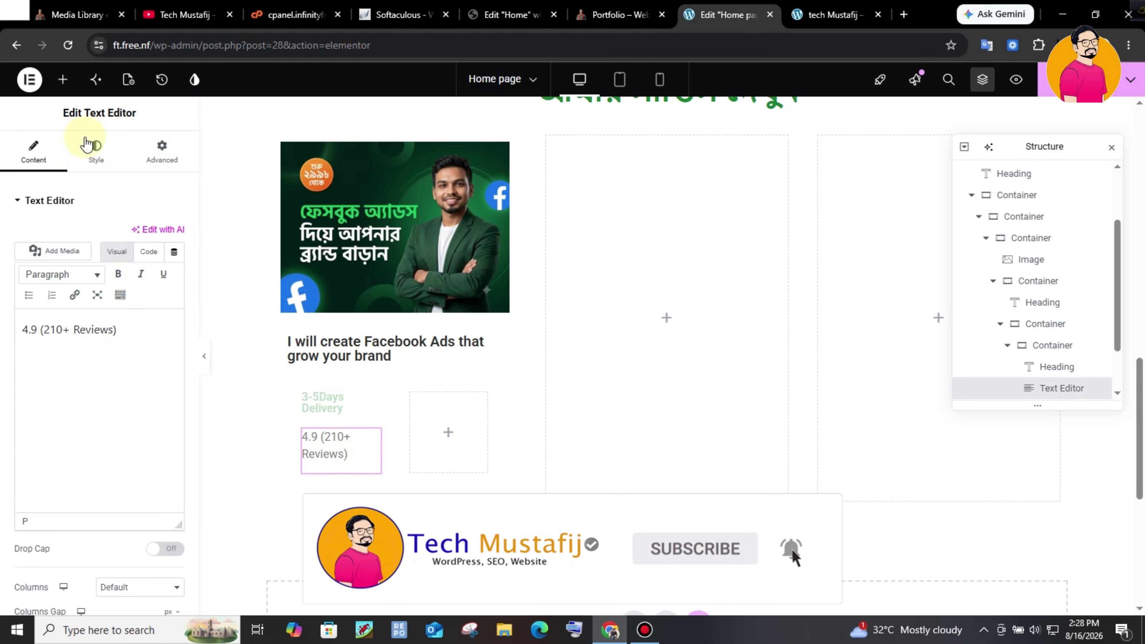
pyautogui.click(96, 149)
pyautogui.write('14')
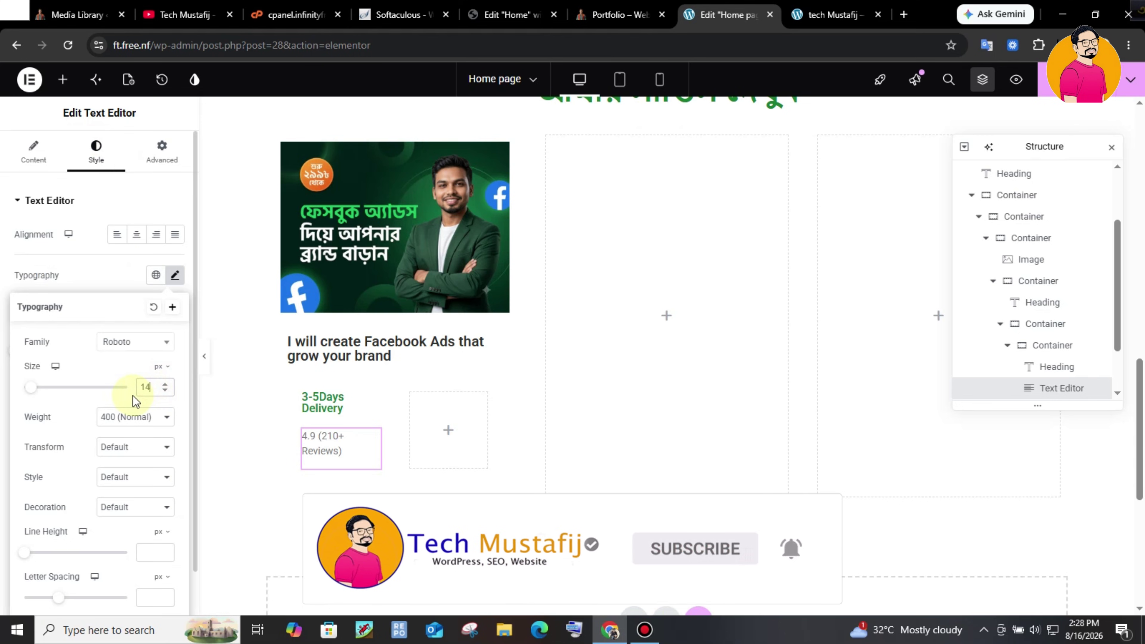
pyautogui.click(124, 425)
pyautogui.click(134, 370)
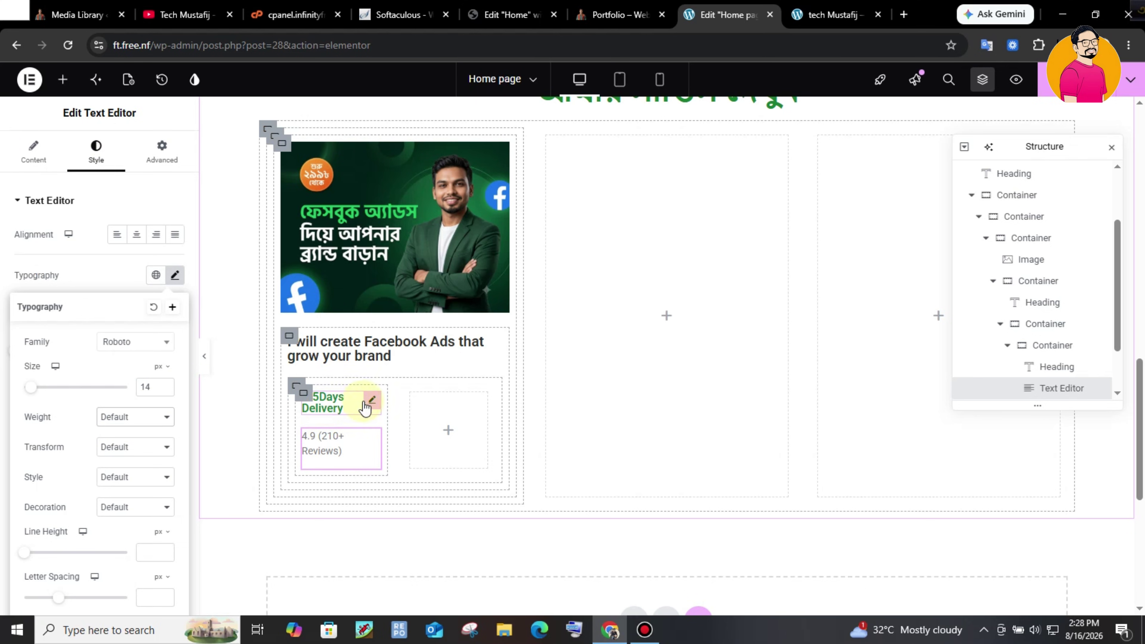
# - Darken the delivery heading to near-black and the rating text to dark grey (#302D2D)
pyautogui.click(367, 401)
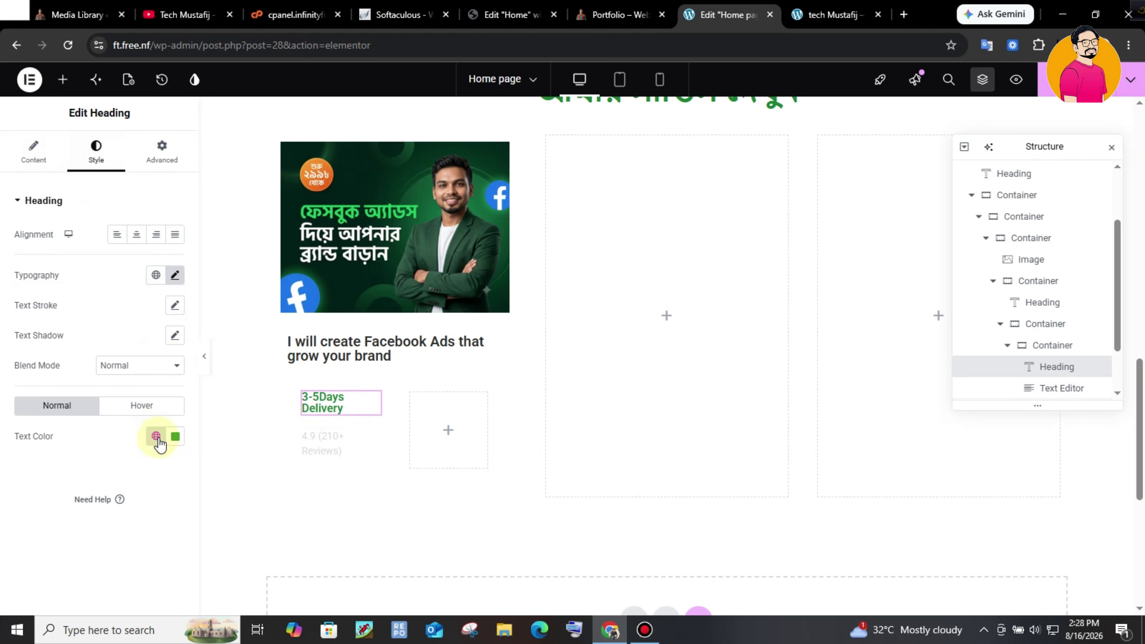
pyautogui.click(176, 435)
pyautogui.moveTo(164, 338); pyautogui.dragTo(100, 346)
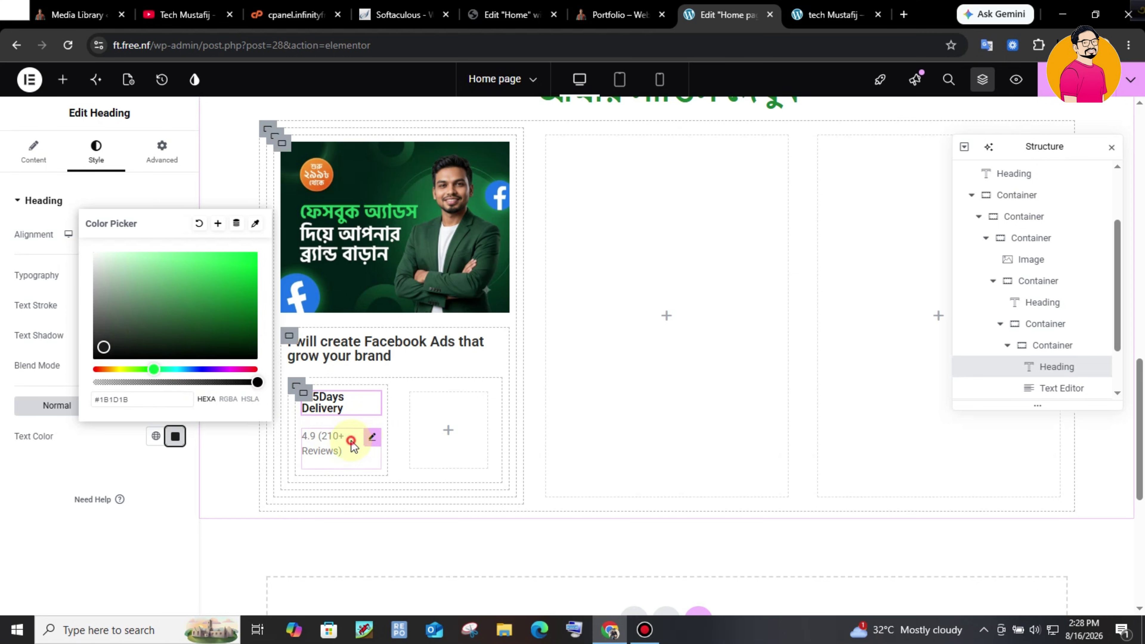
pyautogui.click(370, 435)
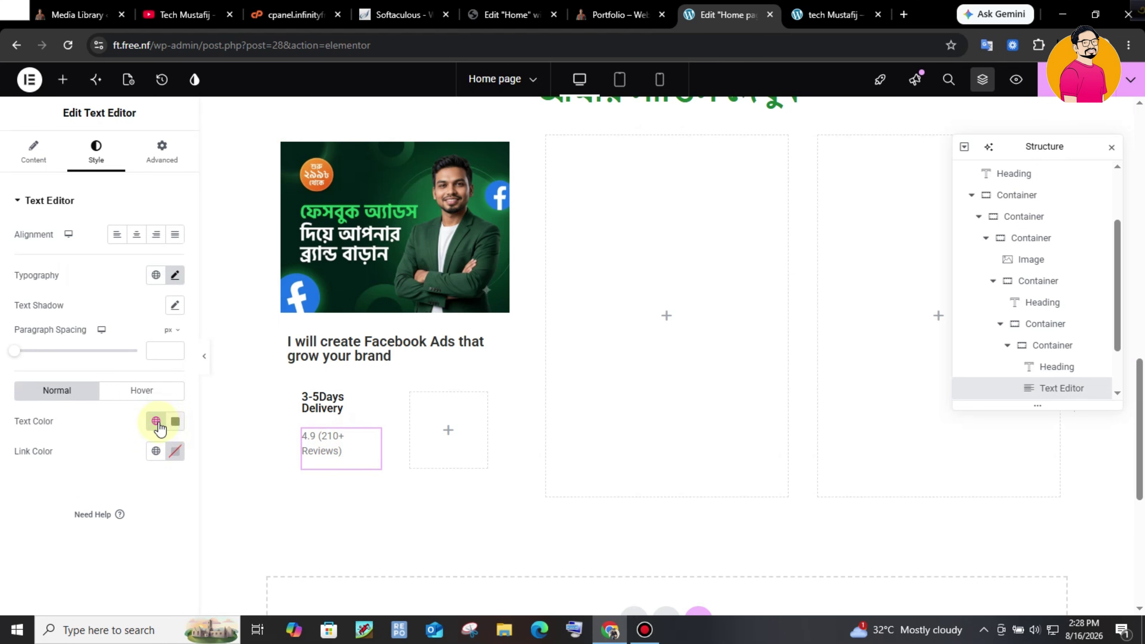
pyautogui.click(176, 421)
pyautogui.moveTo(114, 337)
pyautogui.mouseDown()
pyautogui.moveTo(115, 319)
pyautogui.moveTo(99, 329)
pyautogui.mouseUp()
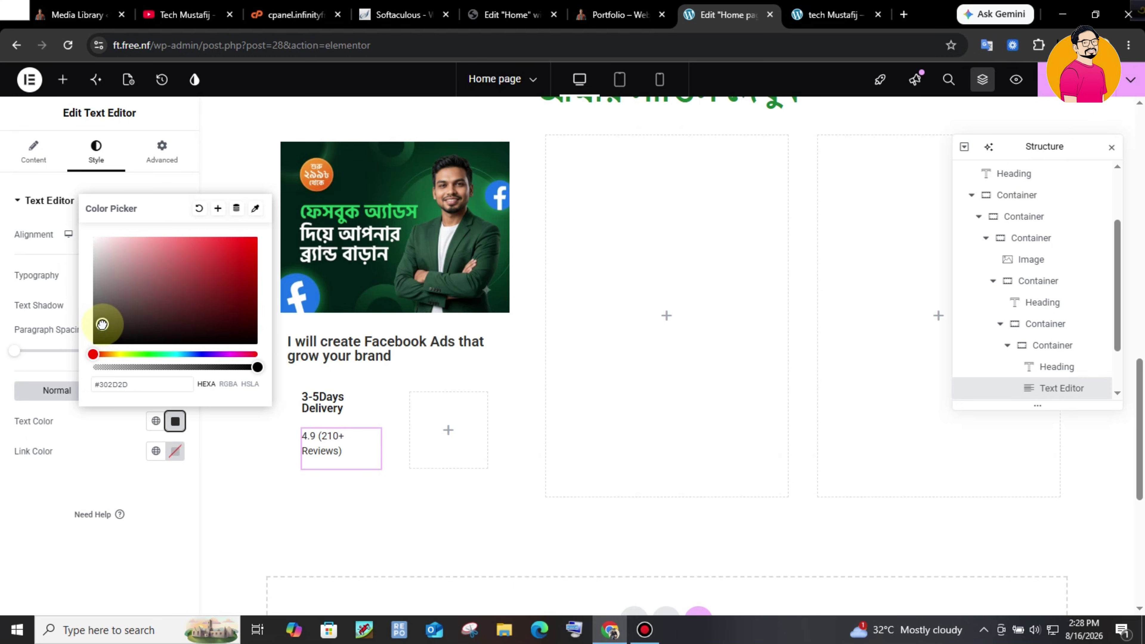
pyautogui.click(381, 428)
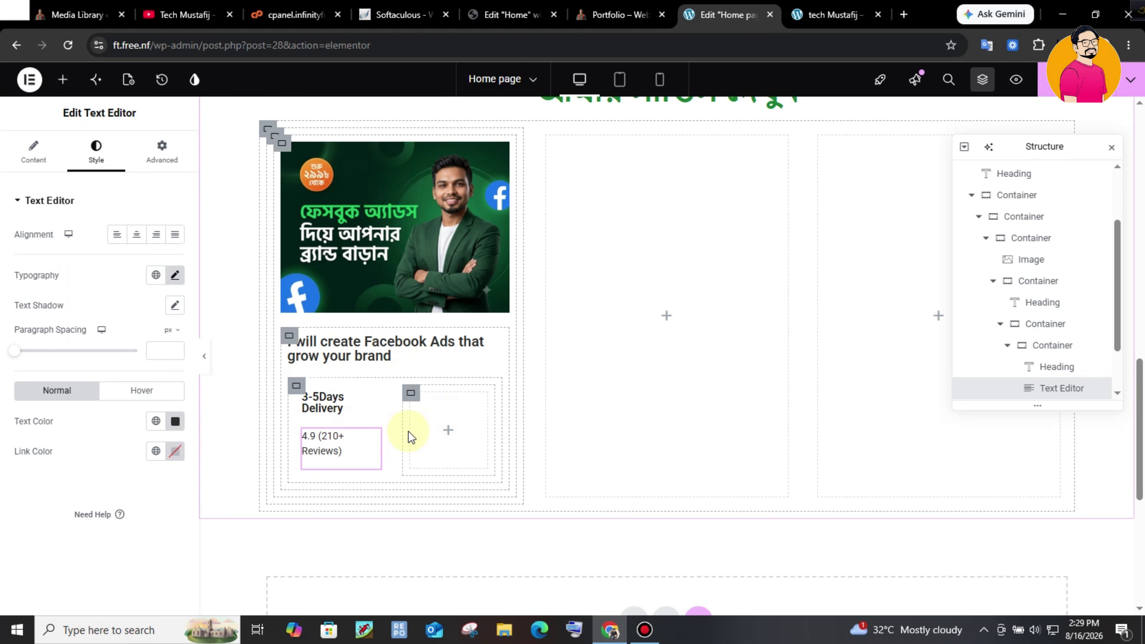
# - Add a Button widget labelled 'Whats app' in the empty box beside the card details
pyautogui.click(448, 430)
pyautogui.moveTo(64, 268); pyautogui.dragTo(455, 432)
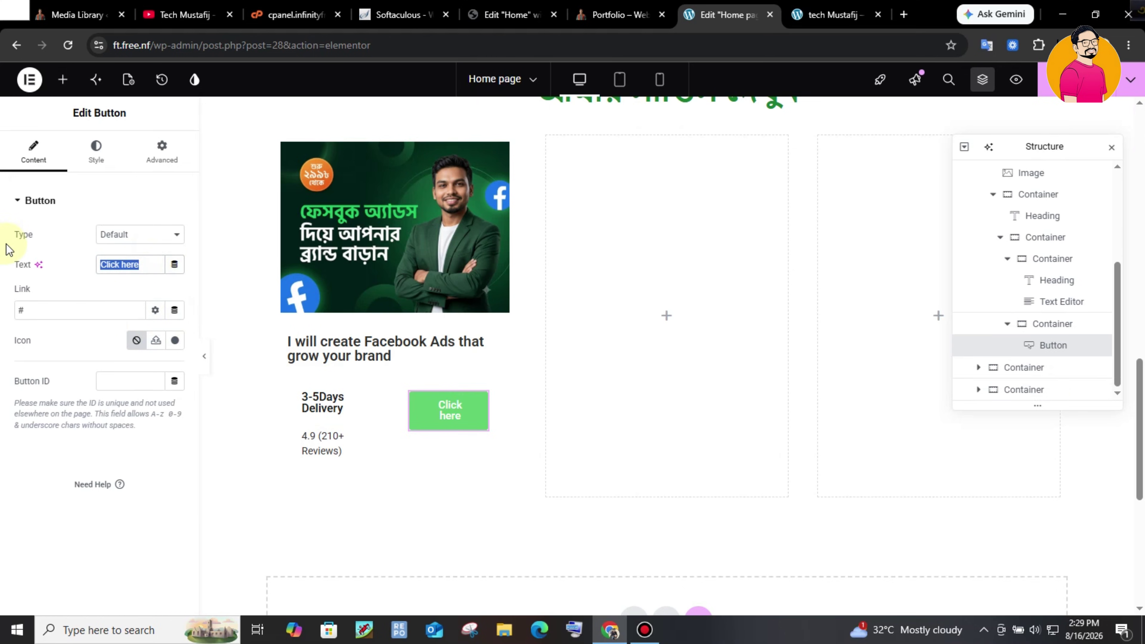
pyautogui.write('Whats app')
pyautogui.click(116, 302)
# - Set the button's background to the Primary green global colour
pyautogui.click(107, 158)
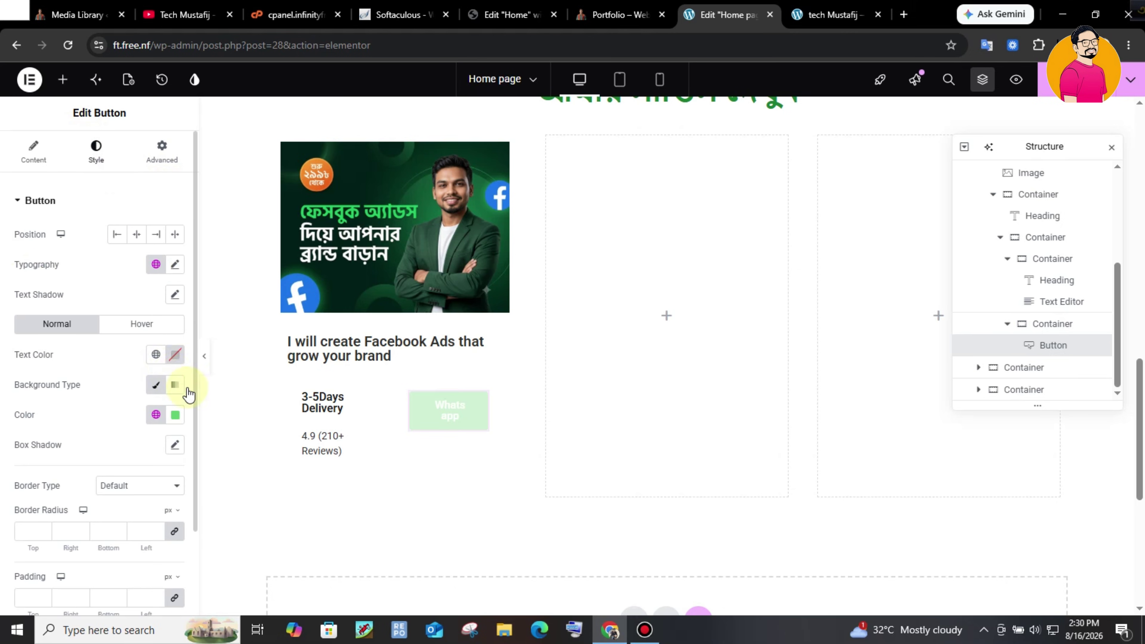
pyautogui.click(156, 414)
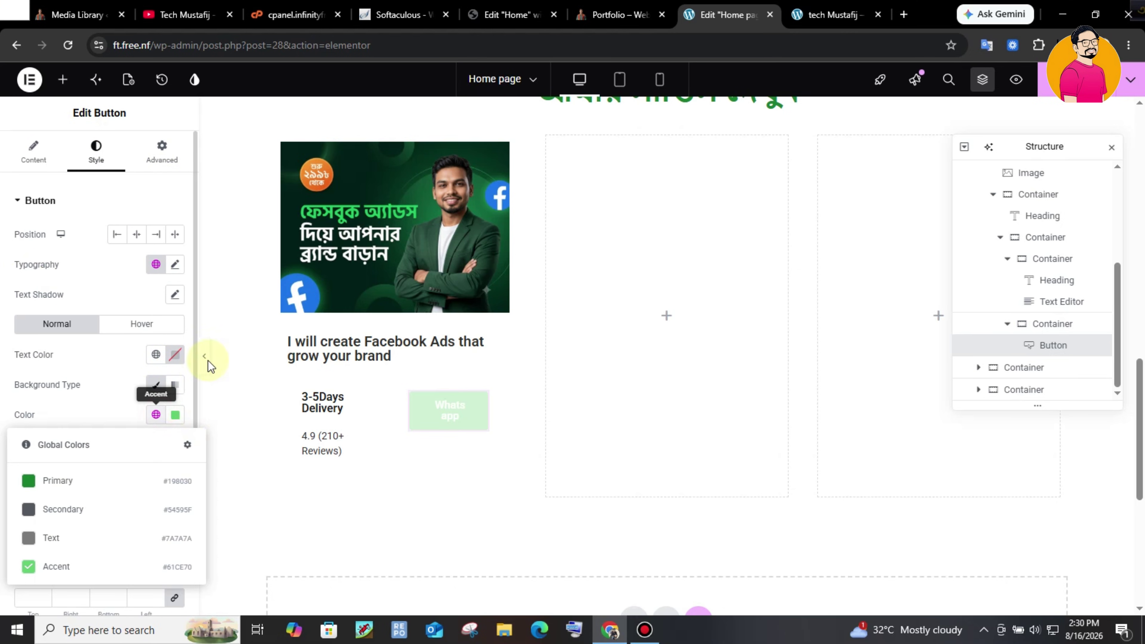
pyautogui.click(78, 481)
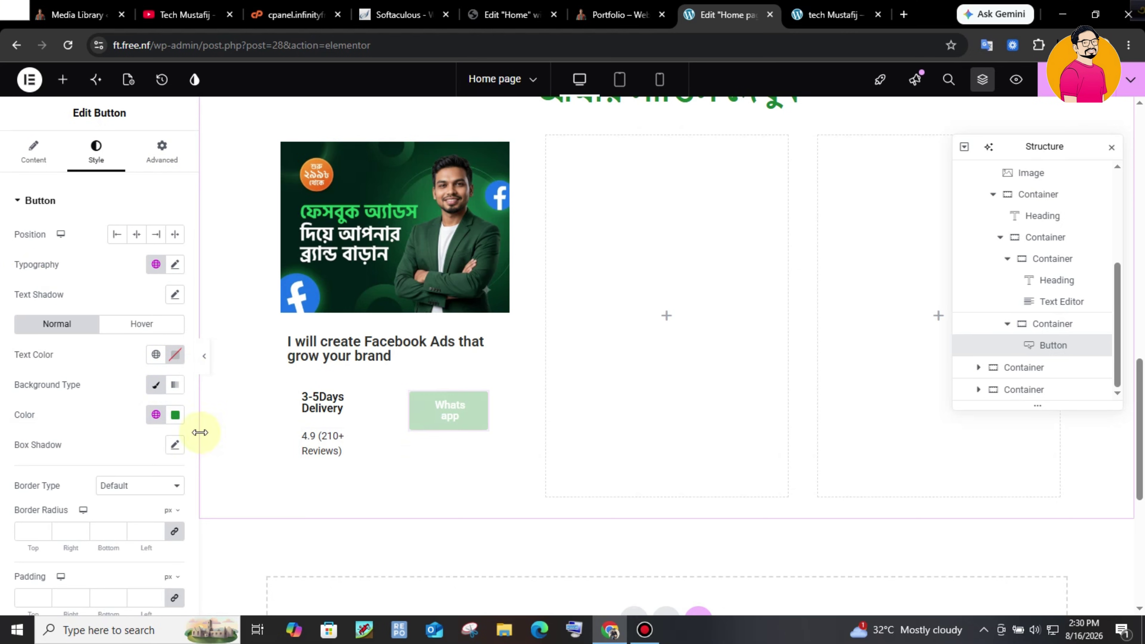
# - Compare the card with the live site's service cards, then return to the editor
pyautogui.click(615, 15)
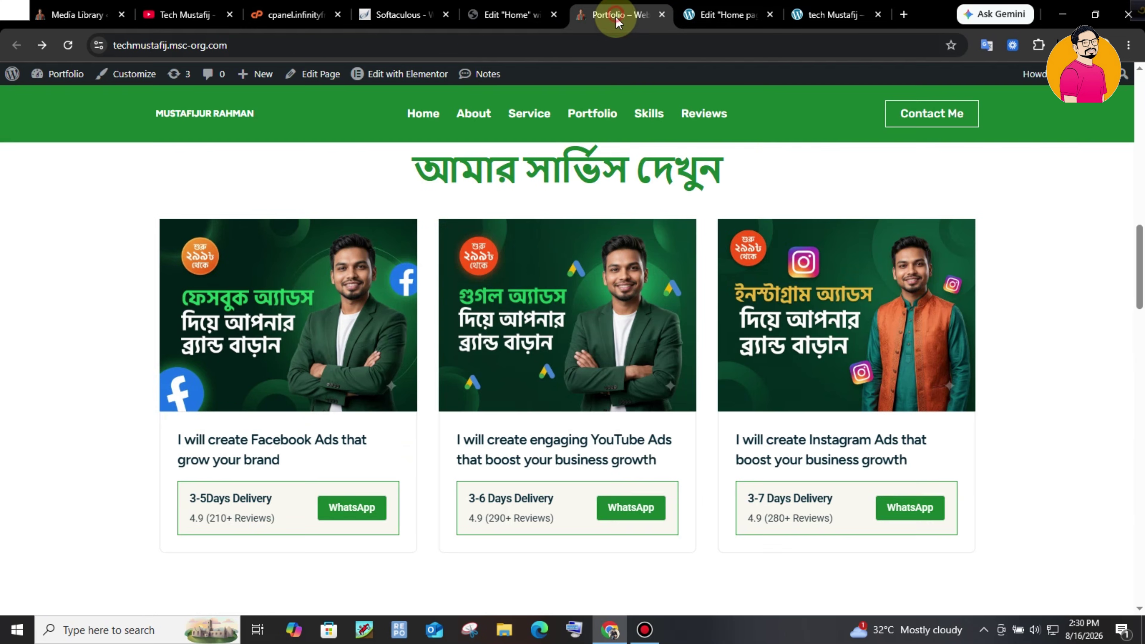
pyautogui.click(726, 15)
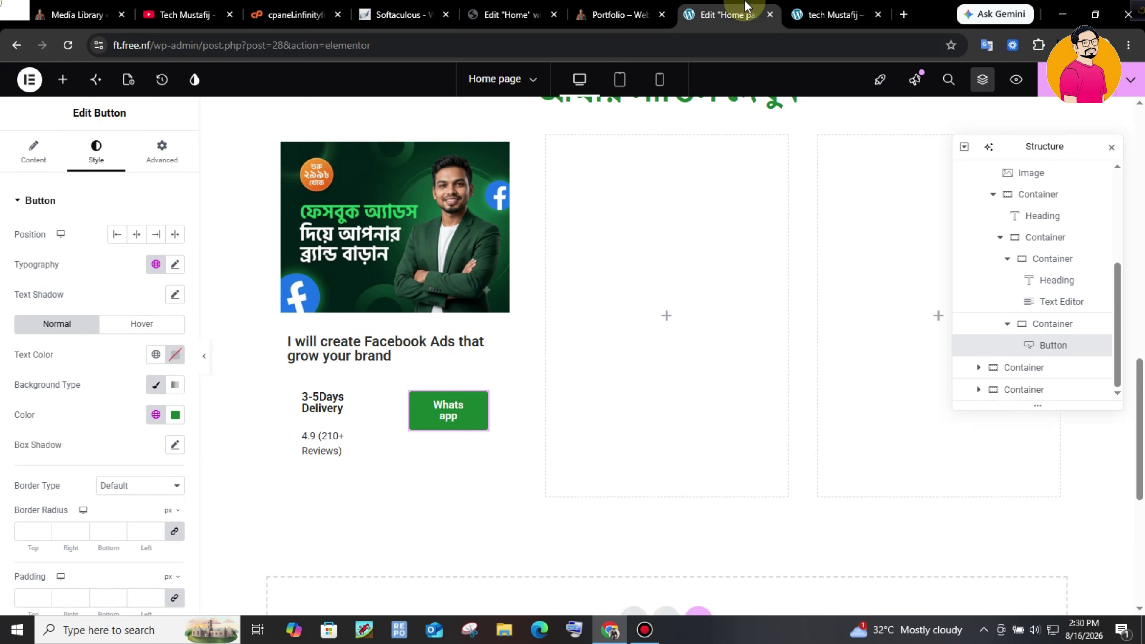
pyautogui.hotkey('ctrl', 'pageup')
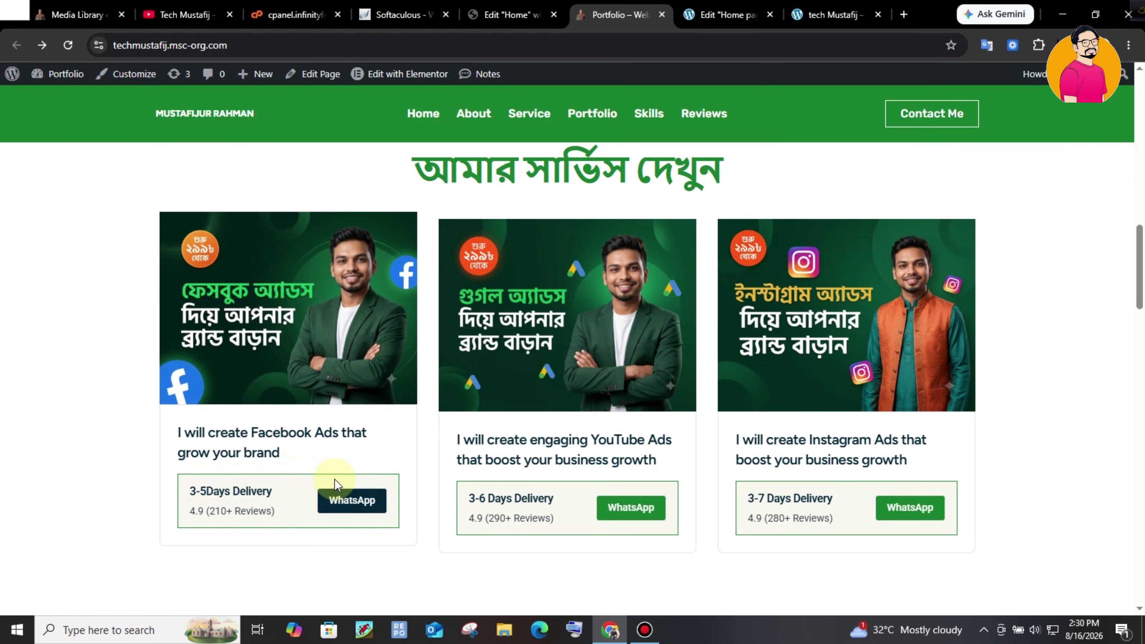
pyautogui.click(725, 14)
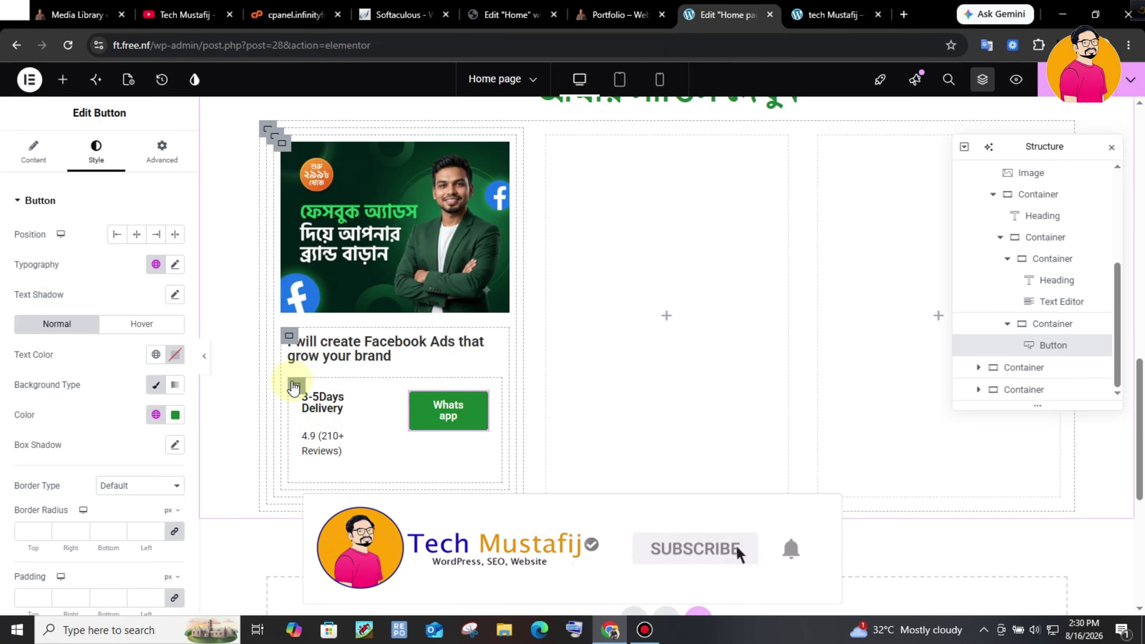
# - Give the delivery-and-button box a solid 1px border in the Primary green
pyautogui.click(297, 386)
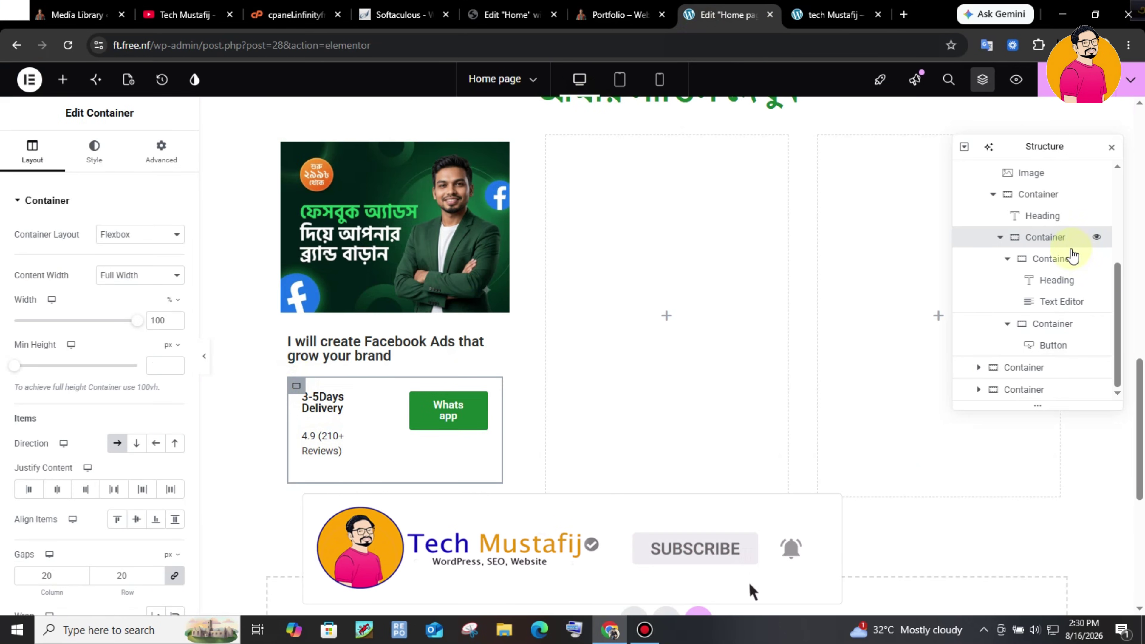
pyautogui.click(1000, 238)
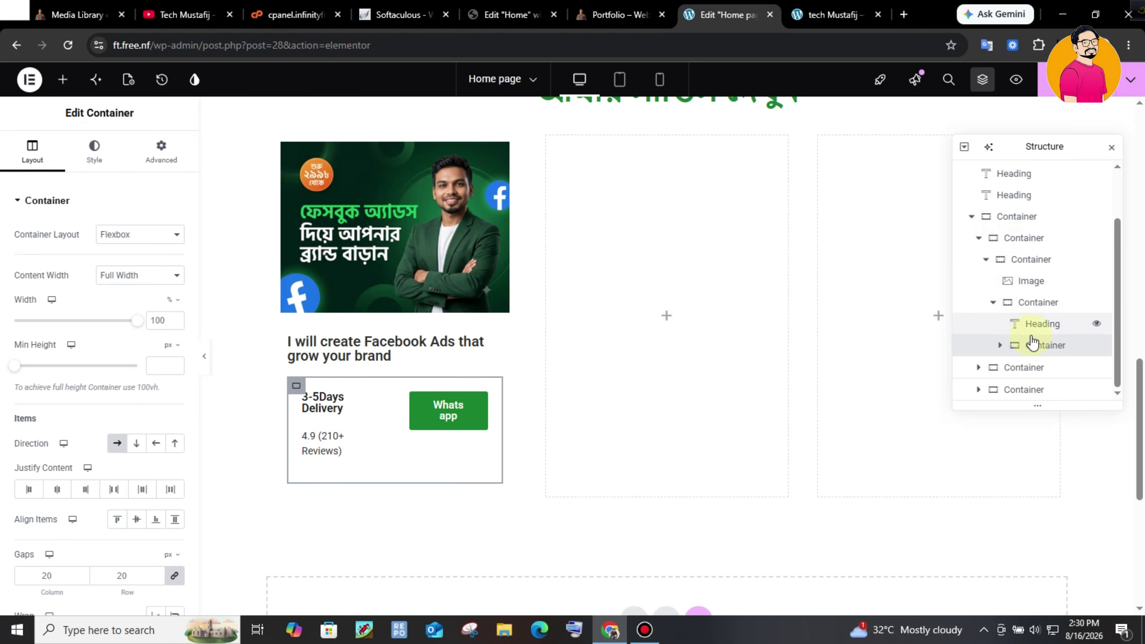
pyautogui.click(82, 149)
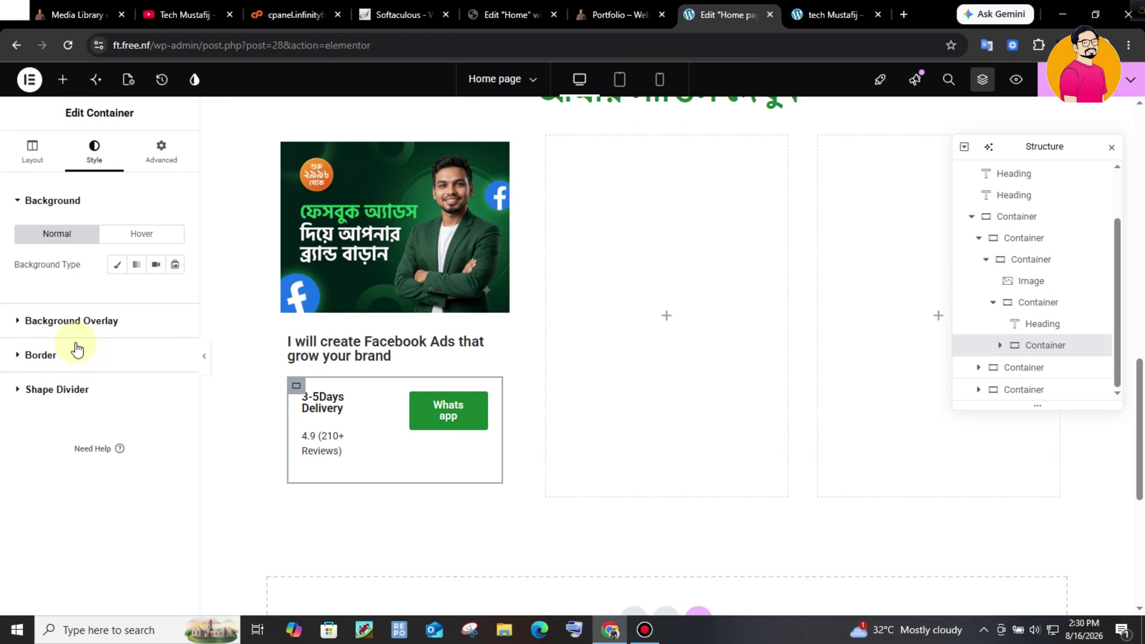
pyautogui.click(89, 356)
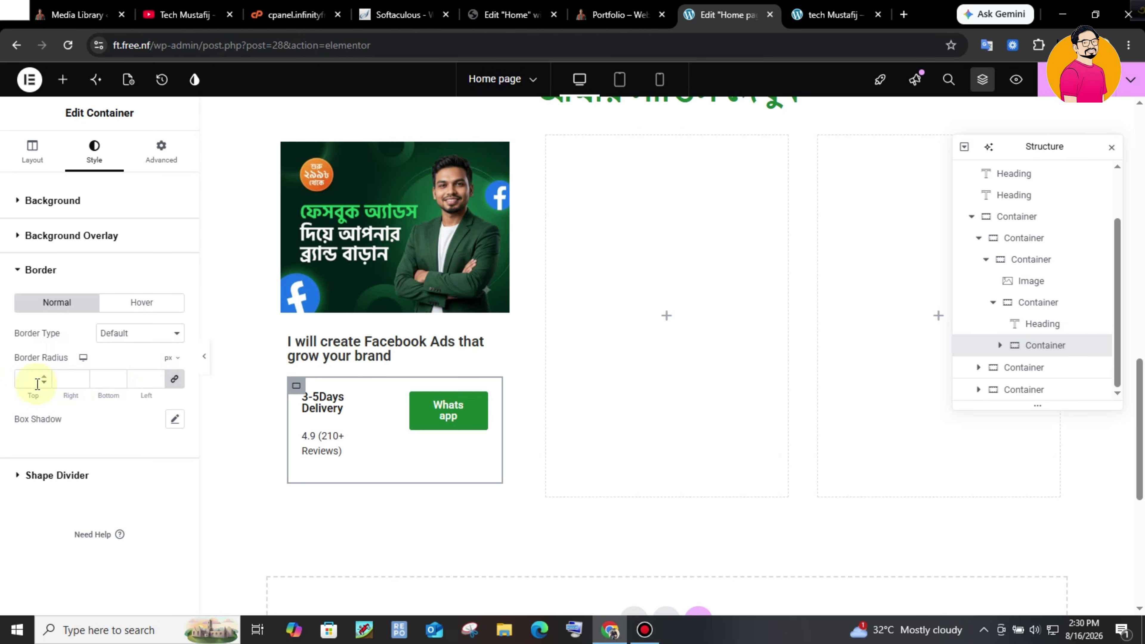
pyautogui.click(132, 334)
pyautogui.click(136, 390)
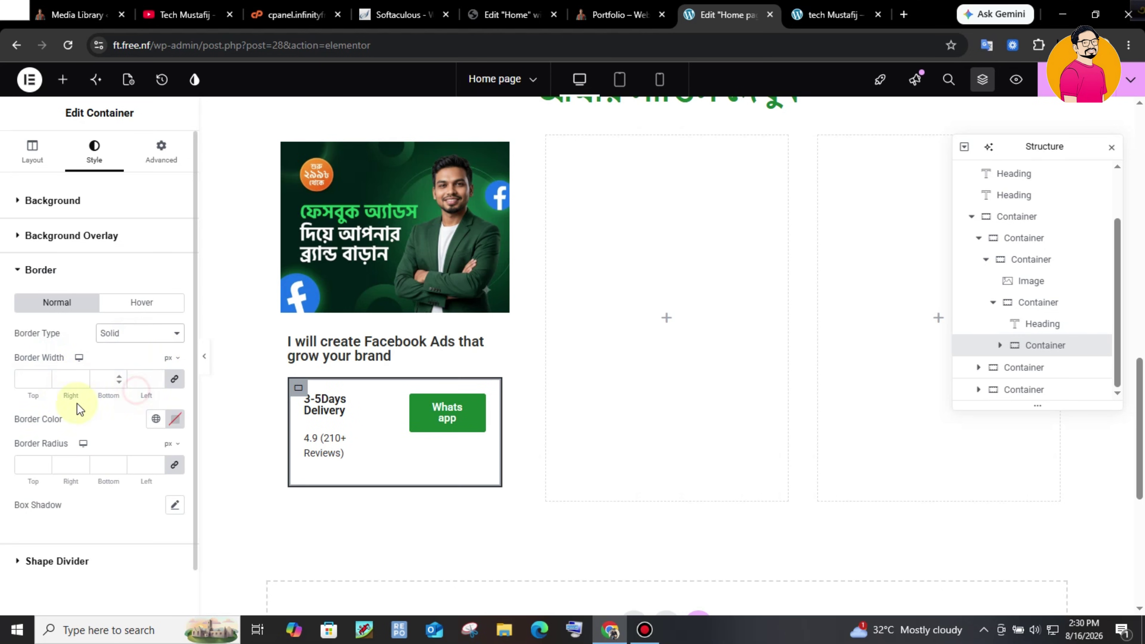
pyautogui.click(156, 419)
pyautogui.click(106, 477)
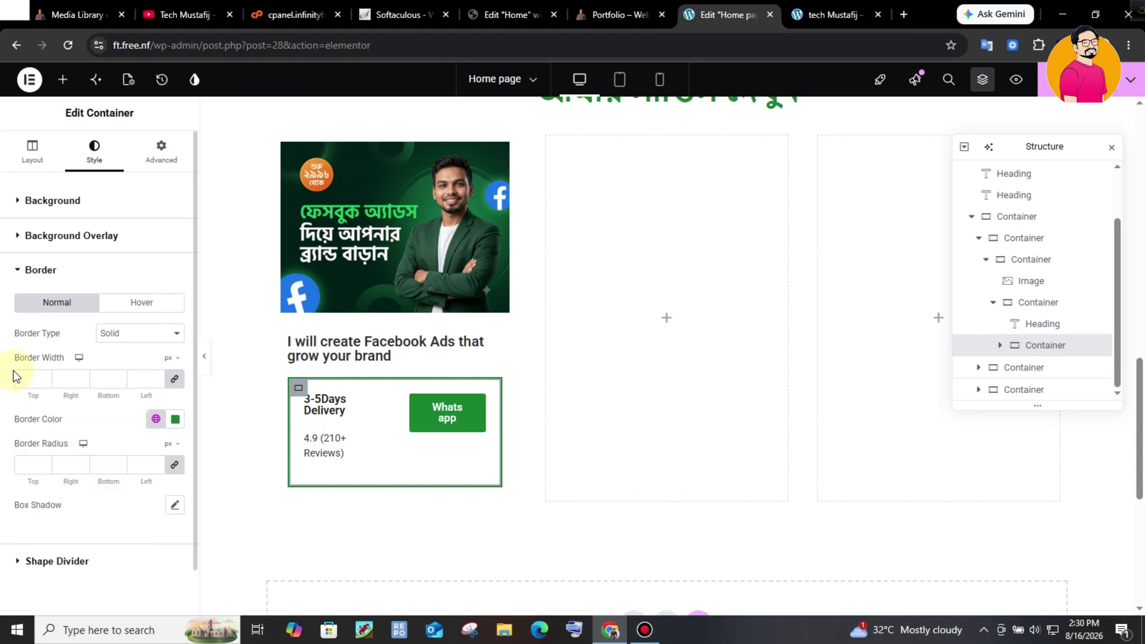
pyautogui.write('1')
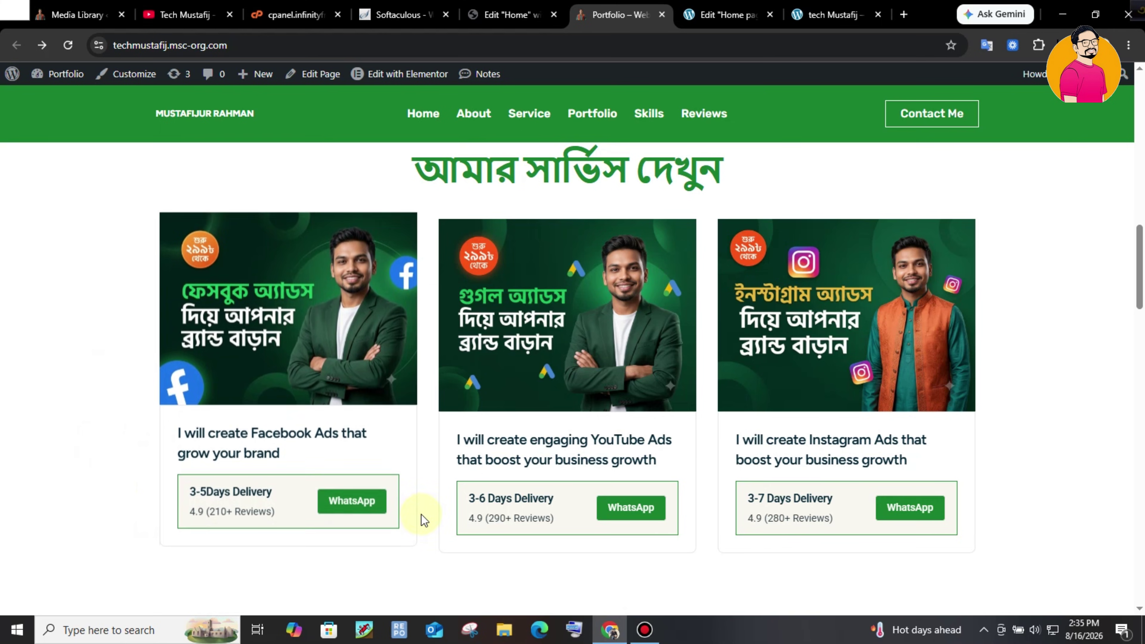
# - Give the Facebook Ads card a solid border with widths 0, 1, 1, 1, checking the live site
pyautogui.click(709, 8)
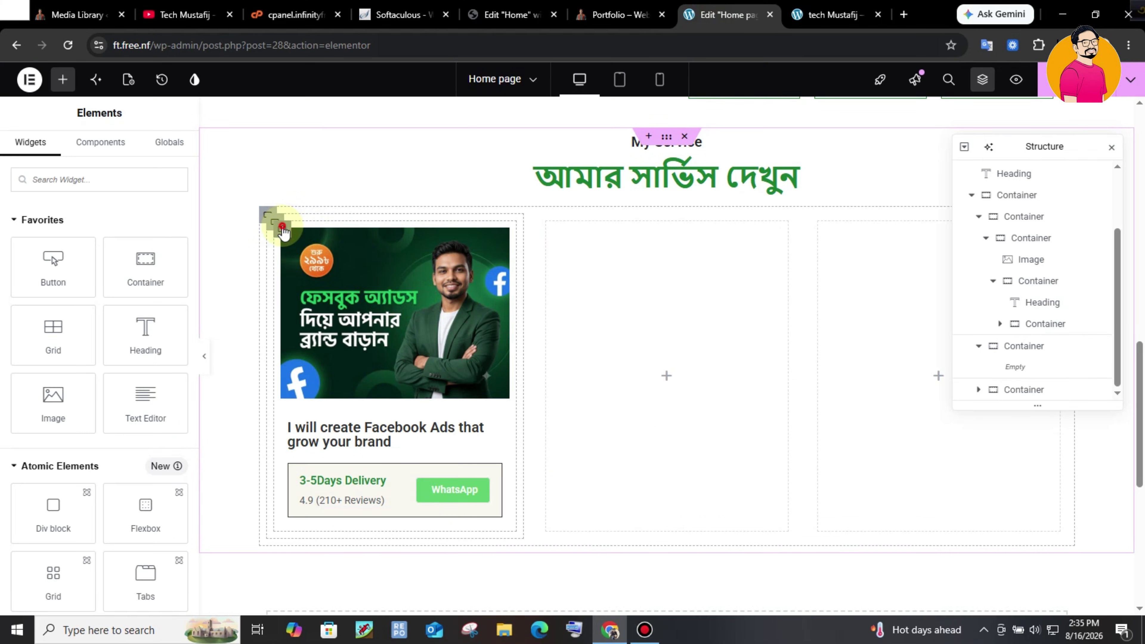
pyautogui.click(283, 232)
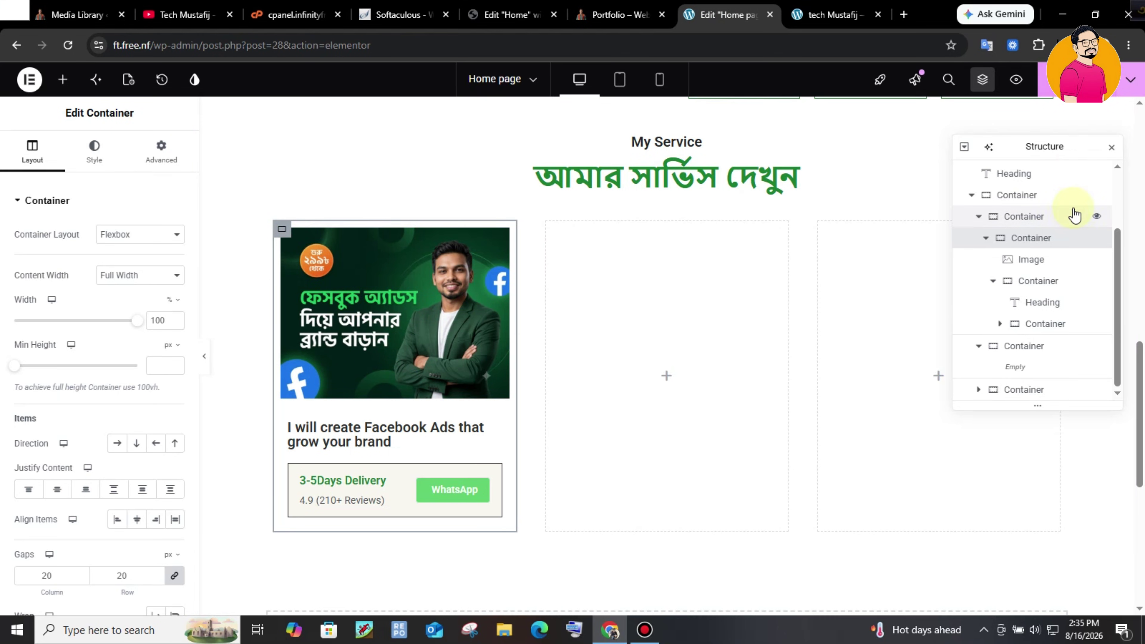
pyautogui.click(118, 153)
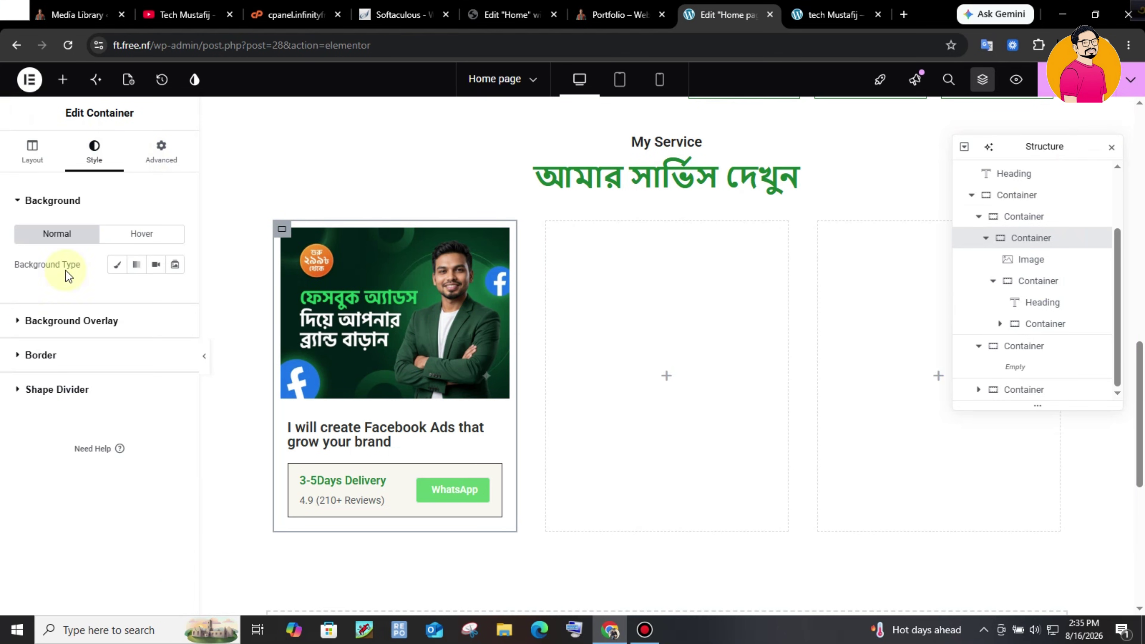
pyautogui.click(40, 355)
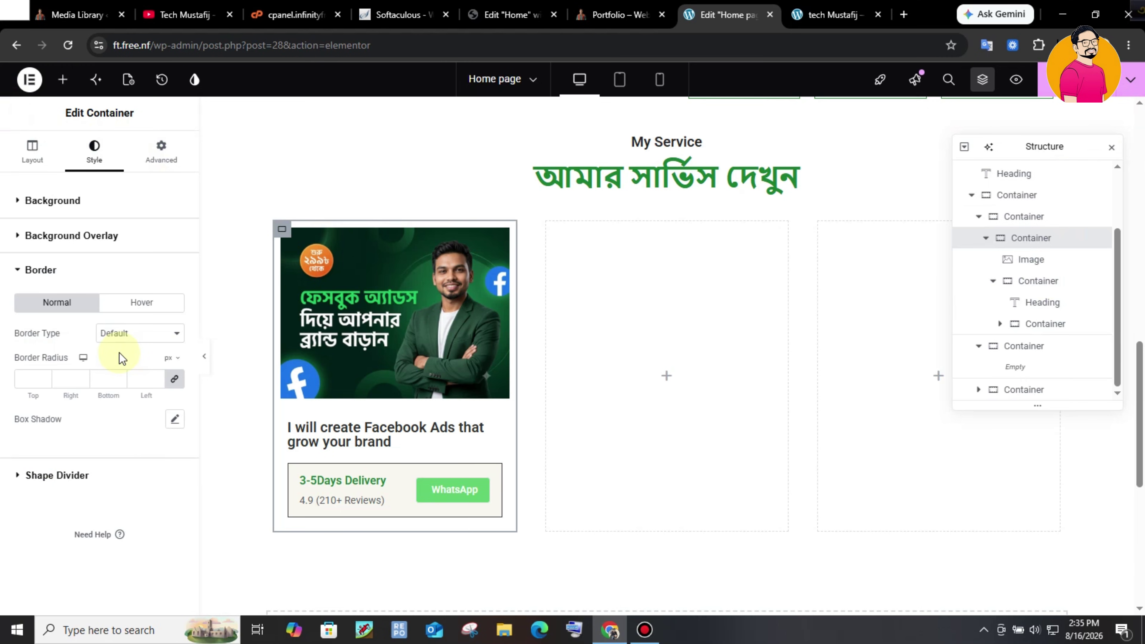
pyautogui.click(140, 332)
pyautogui.click(141, 367)
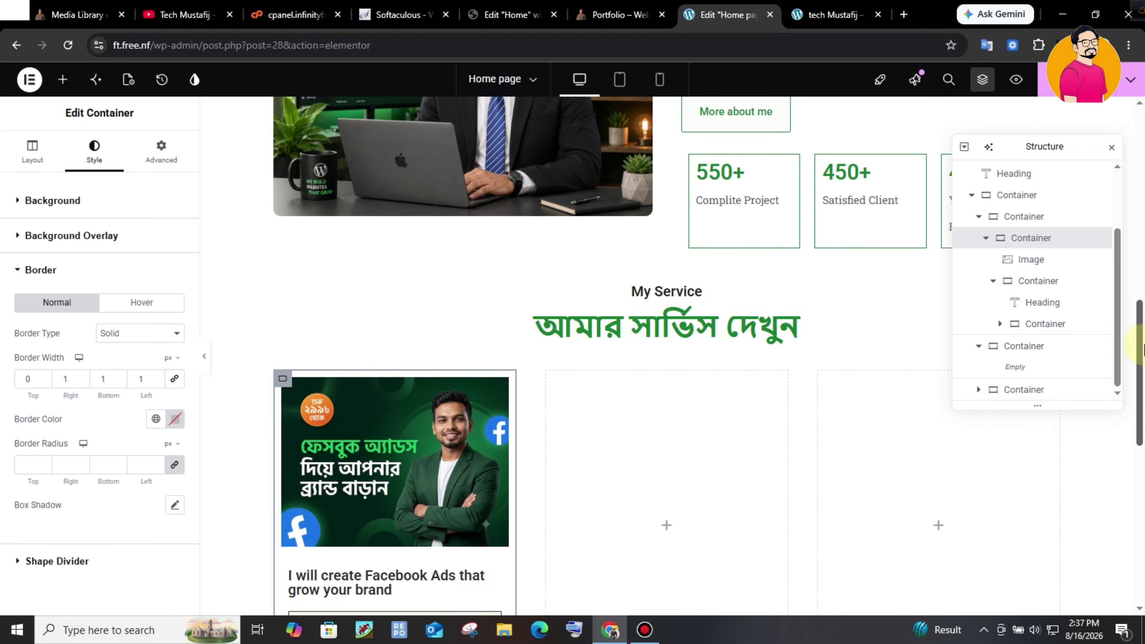
pyautogui.moveTo(1143, 350); pyautogui.dragTo(1142, 404)
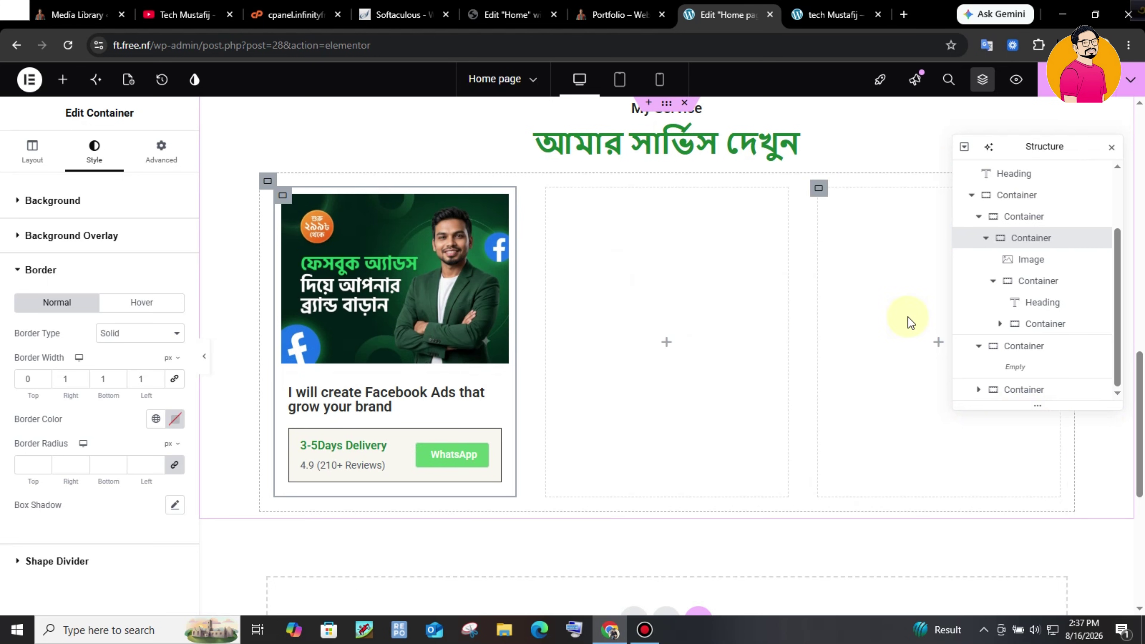
pyautogui.click(608, 14)
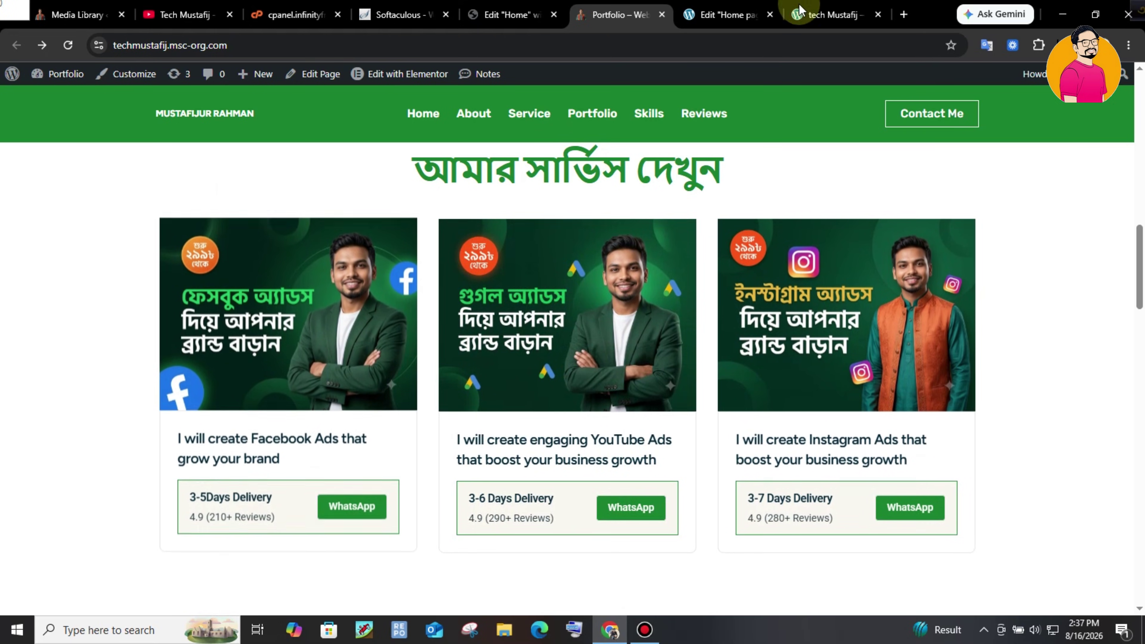
pyautogui.click(745, 6)
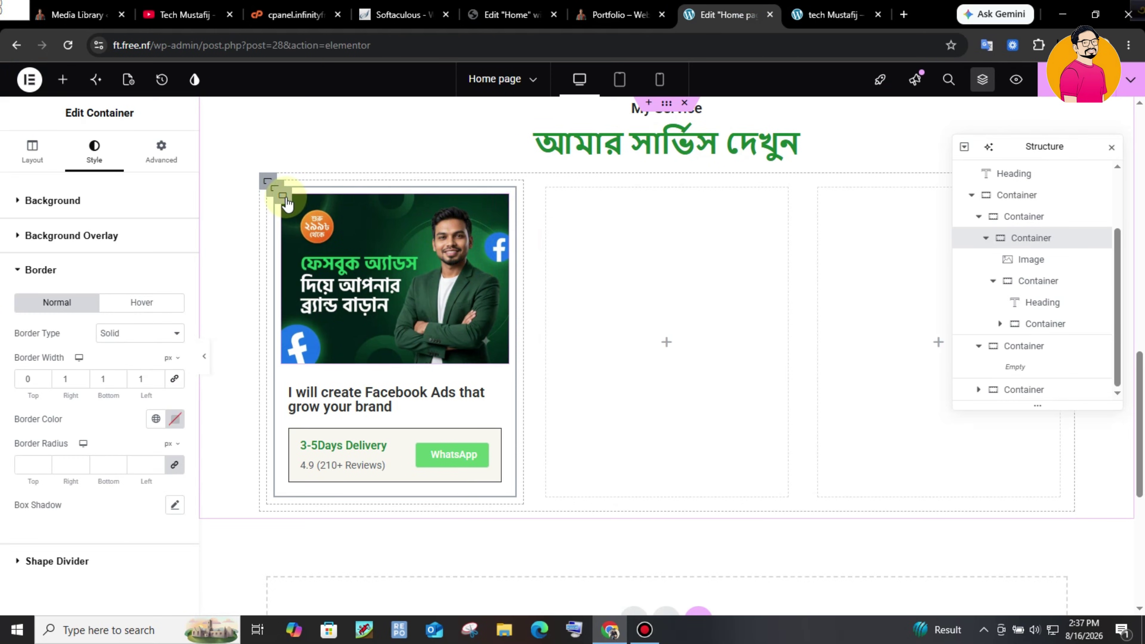
# - Select the first service card and look at its hover background overlay settings
pyautogui.click(1031, 217)
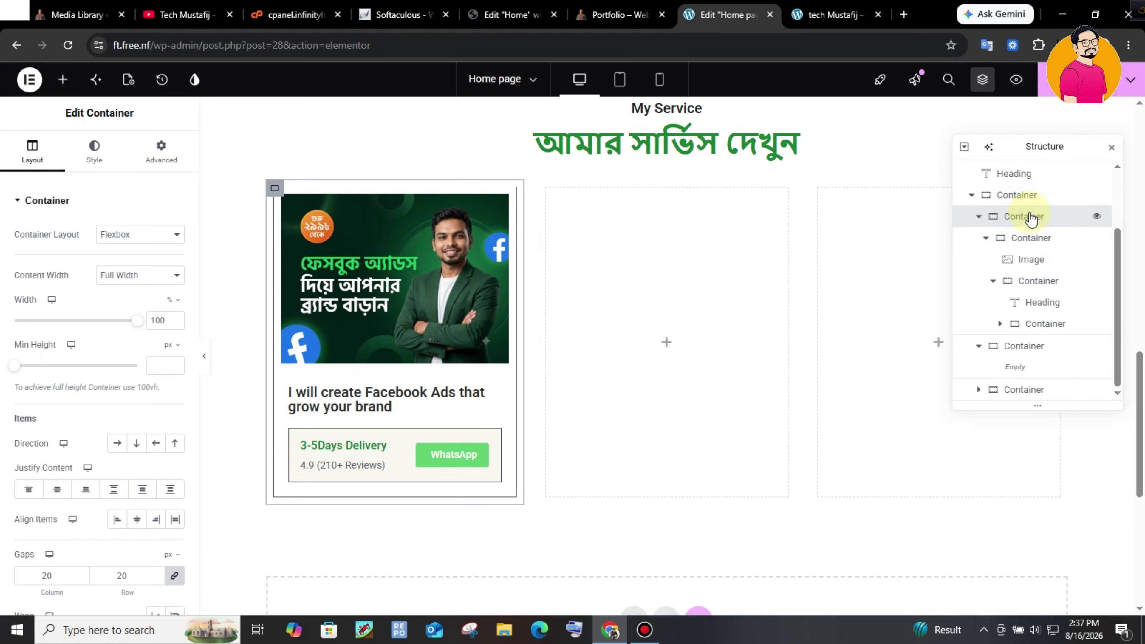
pyautogui.click(1015, 194)
pyautogui.click(1034, 217)
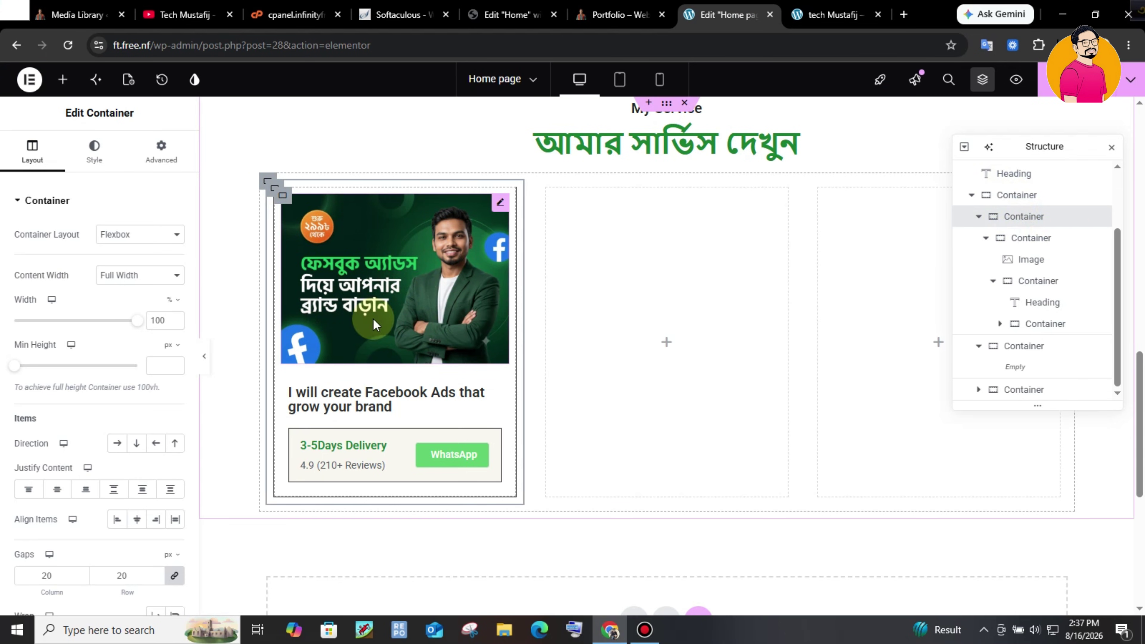
pyautogui.click(94, 150)
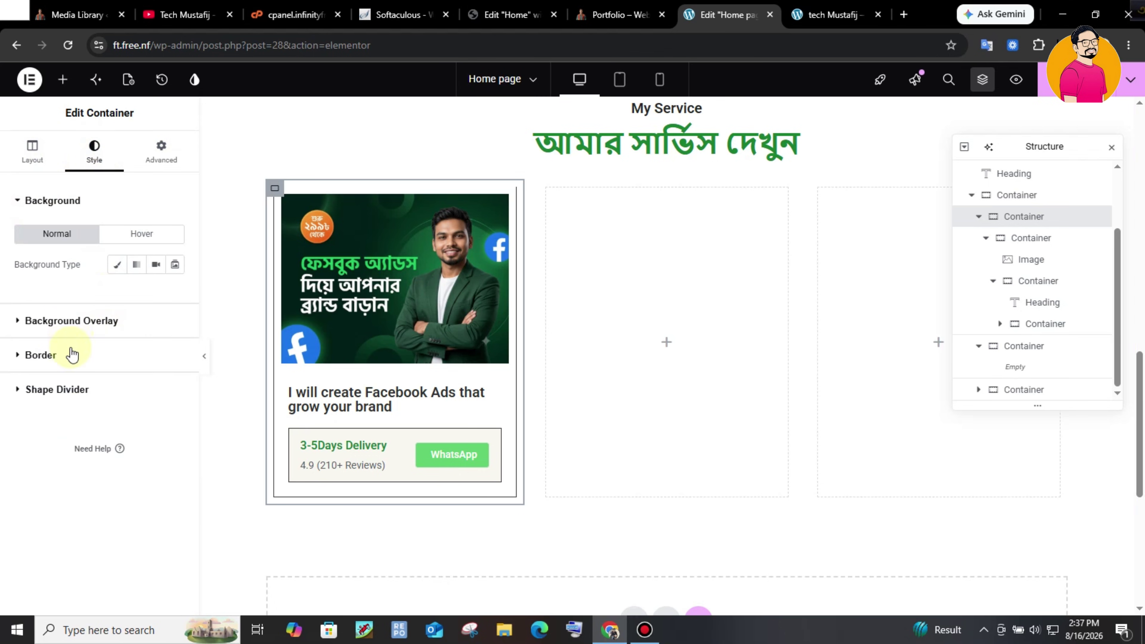
pyautogui.click(144, 243)
pyautogui.click(96, 320)
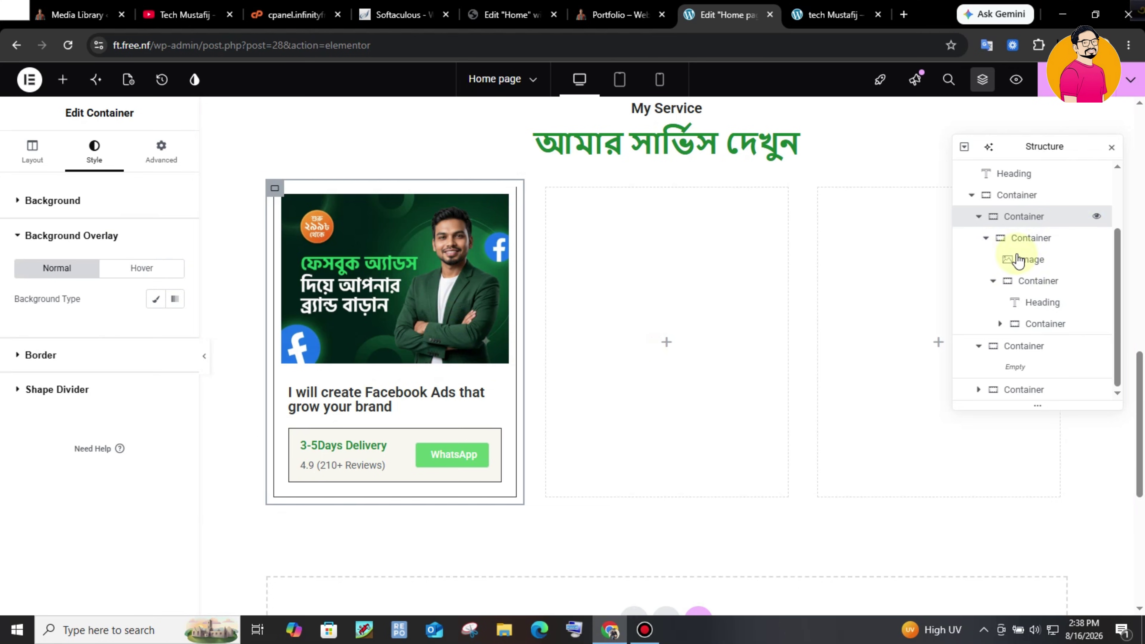
# - Collapse the card in Structure and reselect the three-slot row and first card
pyautogui.click(979, 216)
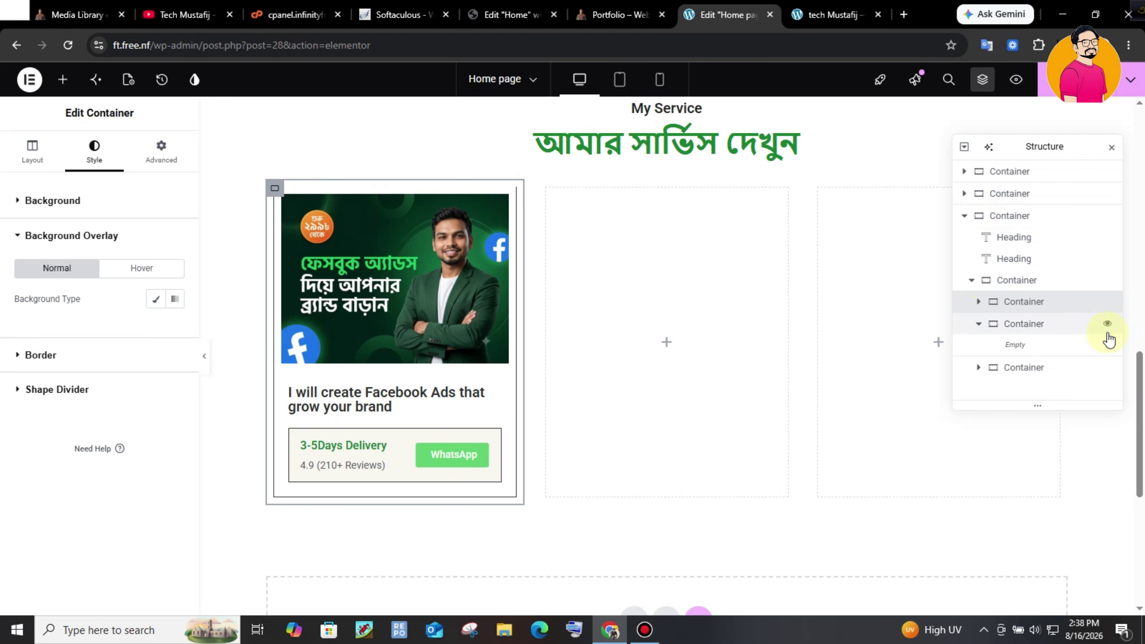
pyautogui.click(1015, 281)
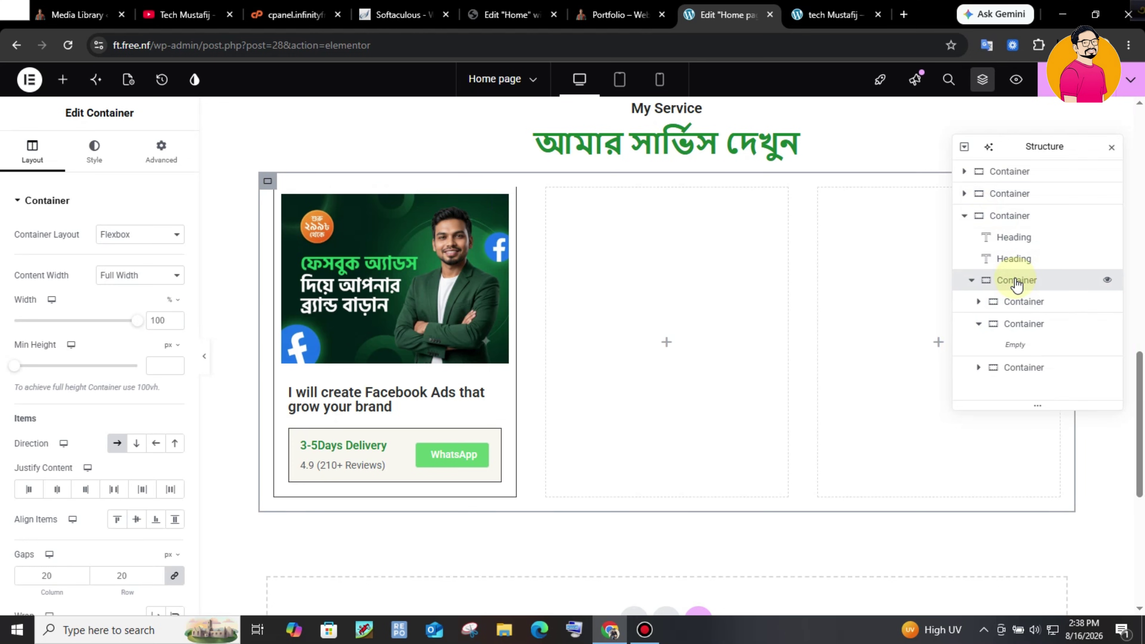
pyautogui.click(1017, 303)
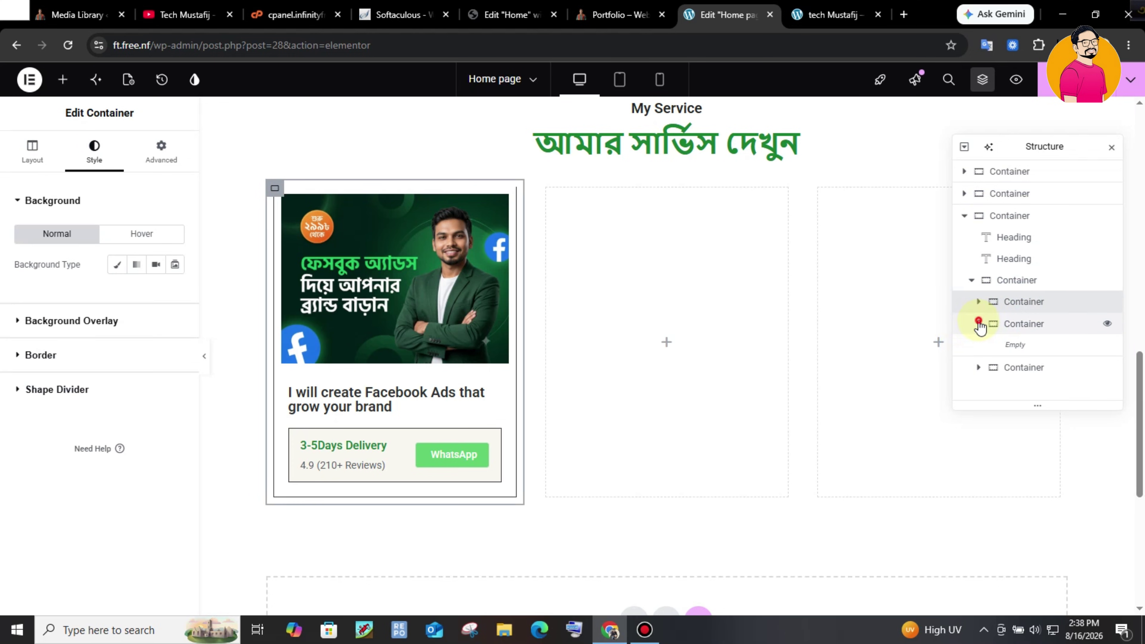
# - Delete the two empty card slots from the My Service row
pyautogui.rightClick(1019, 324)
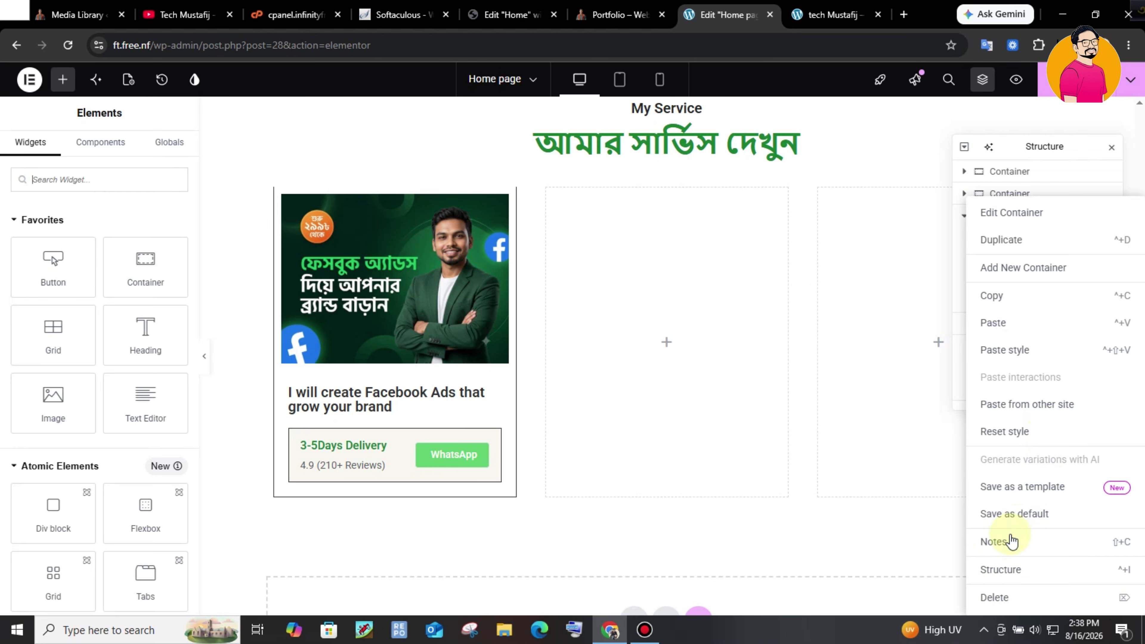
pyautogui.click(1005, 599)
pyautogui.rightClick(1037, 336)
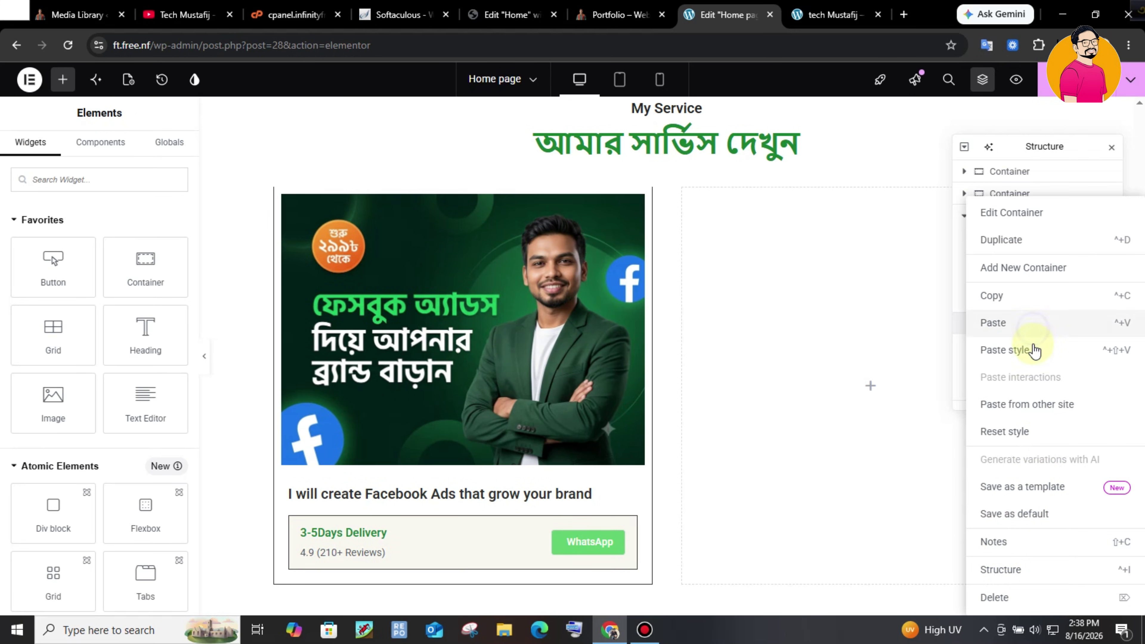
pyautogui.click(1010, 597)
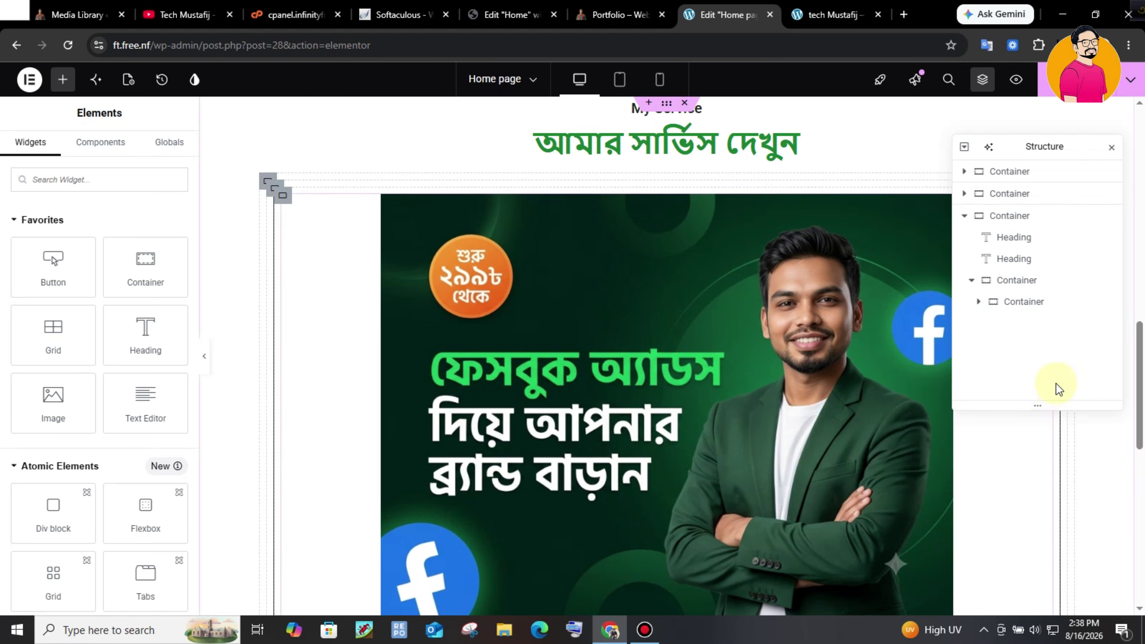
# - Duplicate the Facebook Ads card twice to make three identical cards
pyautogui.rightClick(1030, 301)
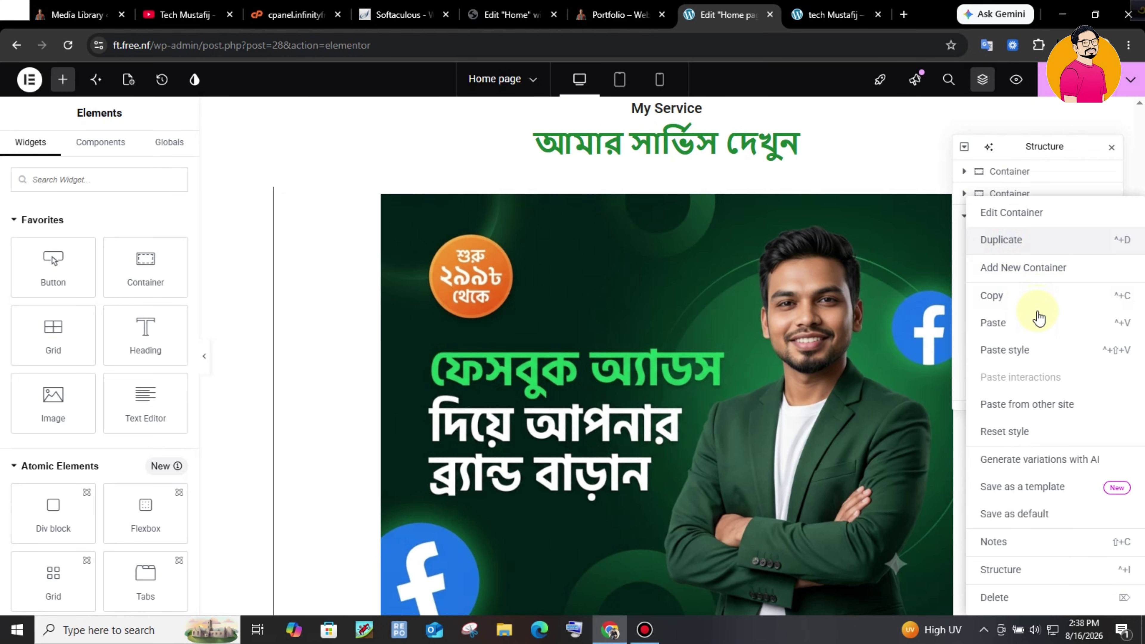
pyautogui.click(1037, 334)
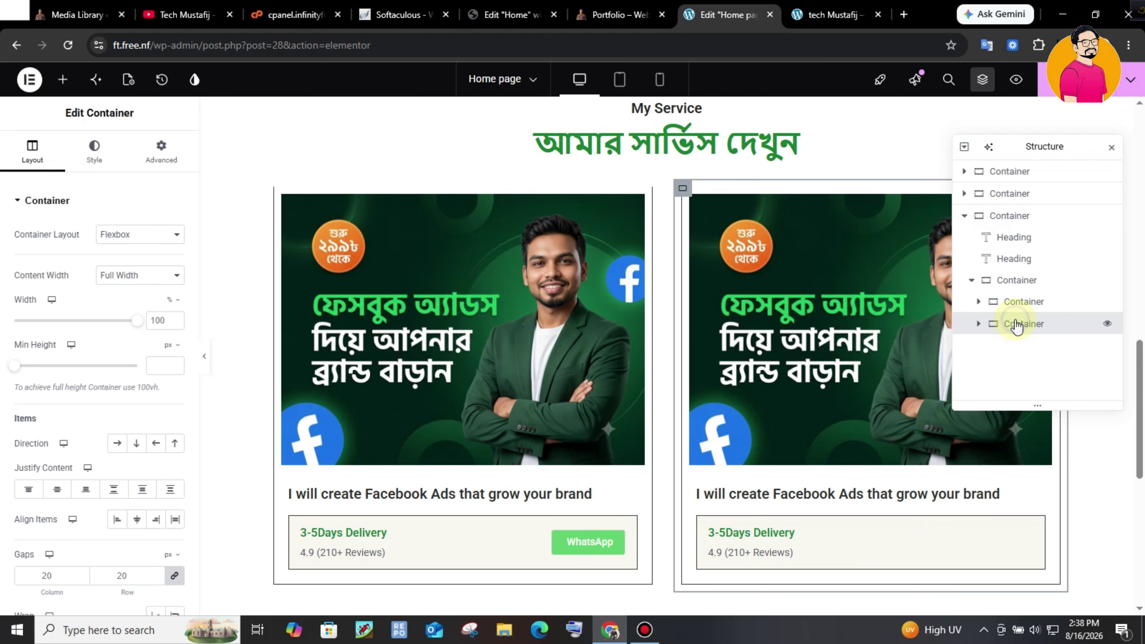
pyautogui.rightClick(1017, 322)
pyautogui.click(1002, 240)
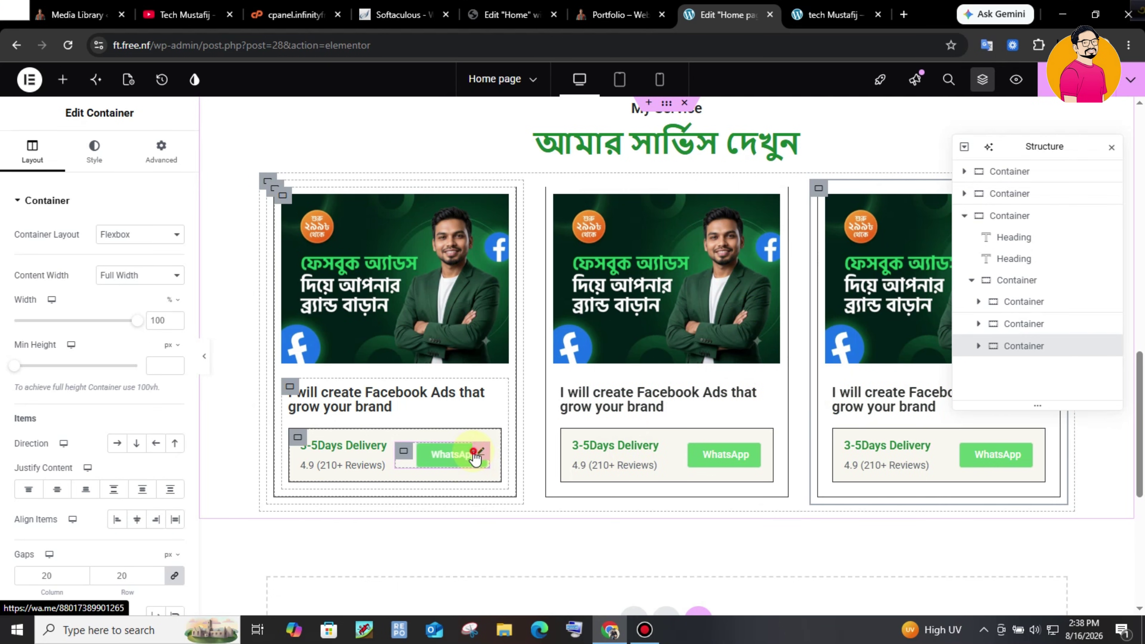
# - Select the first card's WhatsApp button, then switch to the live site for reference
pyautogui.click(480, 451)
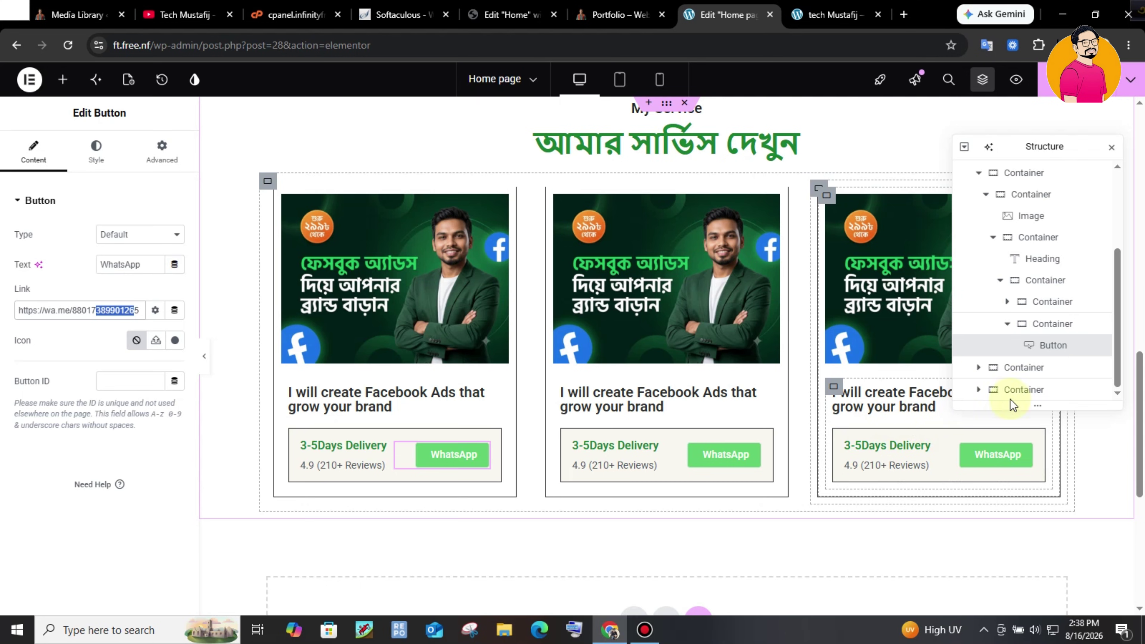
pyautogui.moveTo(1143, 420)
pyautogui.mouseDown()
pyautogui.moveTo(1142, 509)
pyautogui.moveTo(1143, 402)
pyautogui.moveTo(1142, 422)
pyautogui.mouseUp()
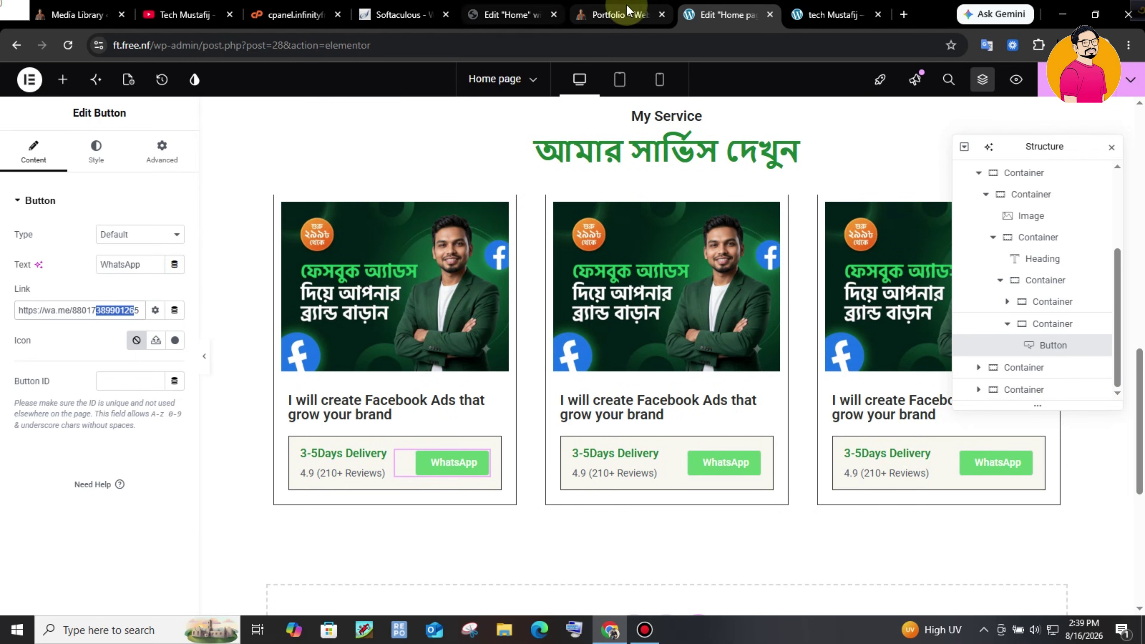
pyautogui.click(617, 15)
pyautogui.moveTo(1142, 276); pyautogui.dragTo(1143, 334)
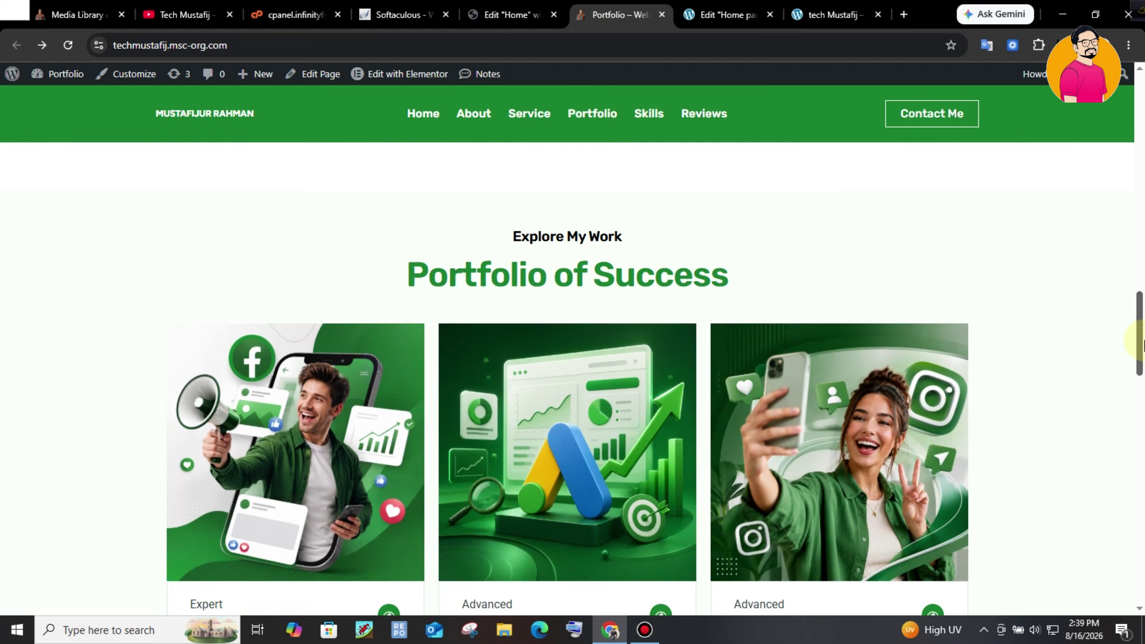
# - Scroll through the live site's Portfolio of Success cards
pyautogui.scroll(-10, 1142, 343)
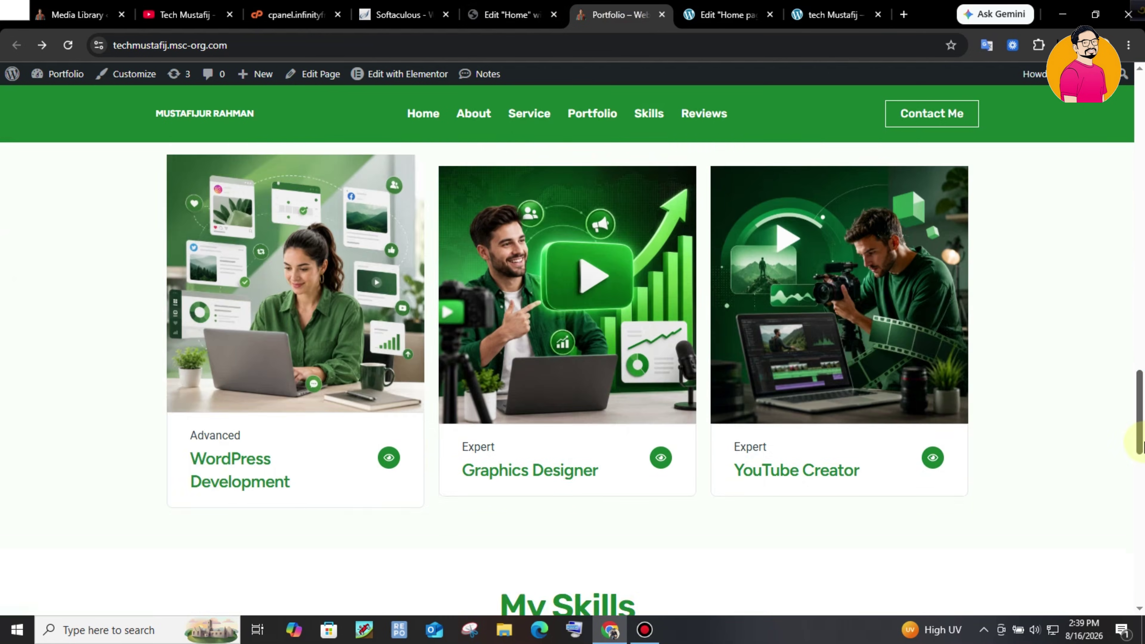
pyautogui.scroll(10, 1142, 344)
pyautogui.moveTo(1142, 344); pyautogui.dragTo(1141, 387)
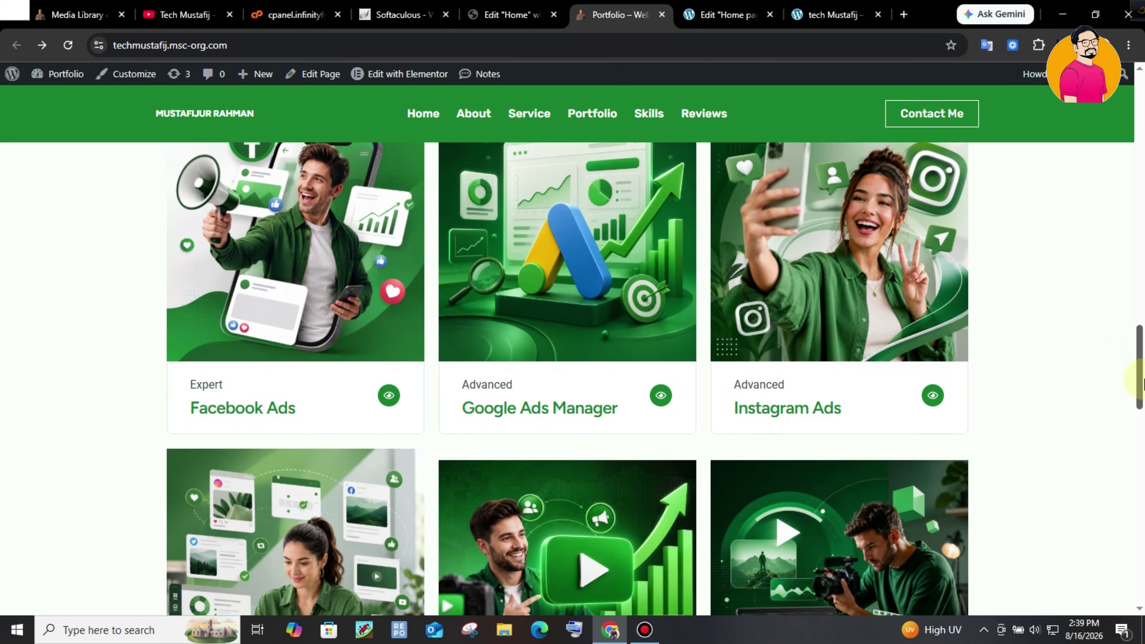
pyautogui.scroll(4, 1132, 251)
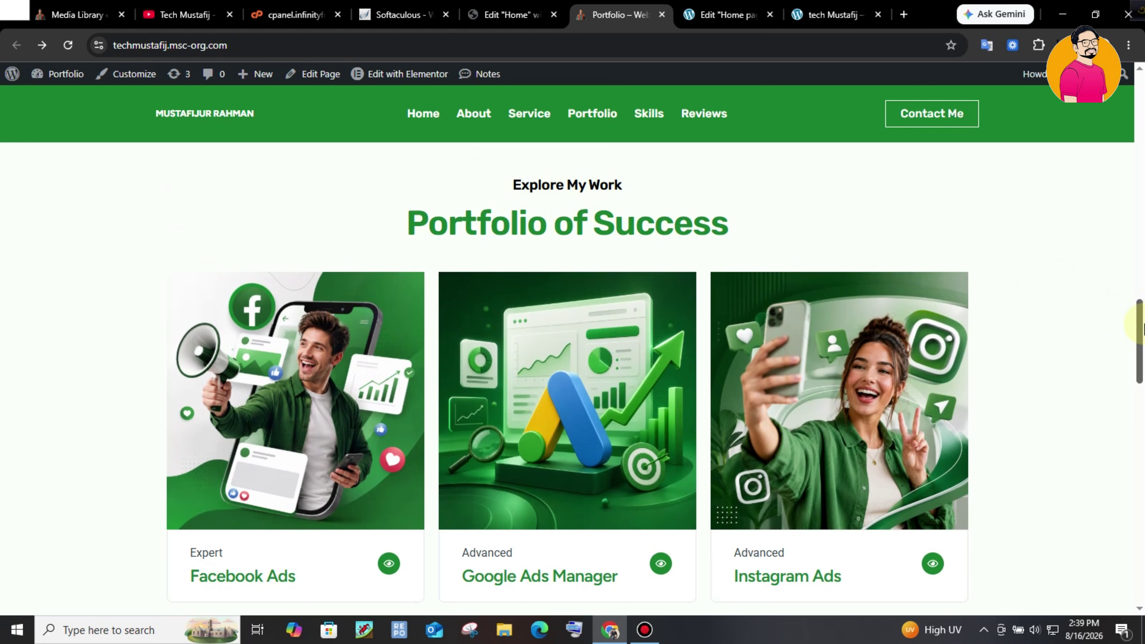
pyautogui.scroll(-3, 882, 355)
pyautogui.scroll(3, 1133, 327)
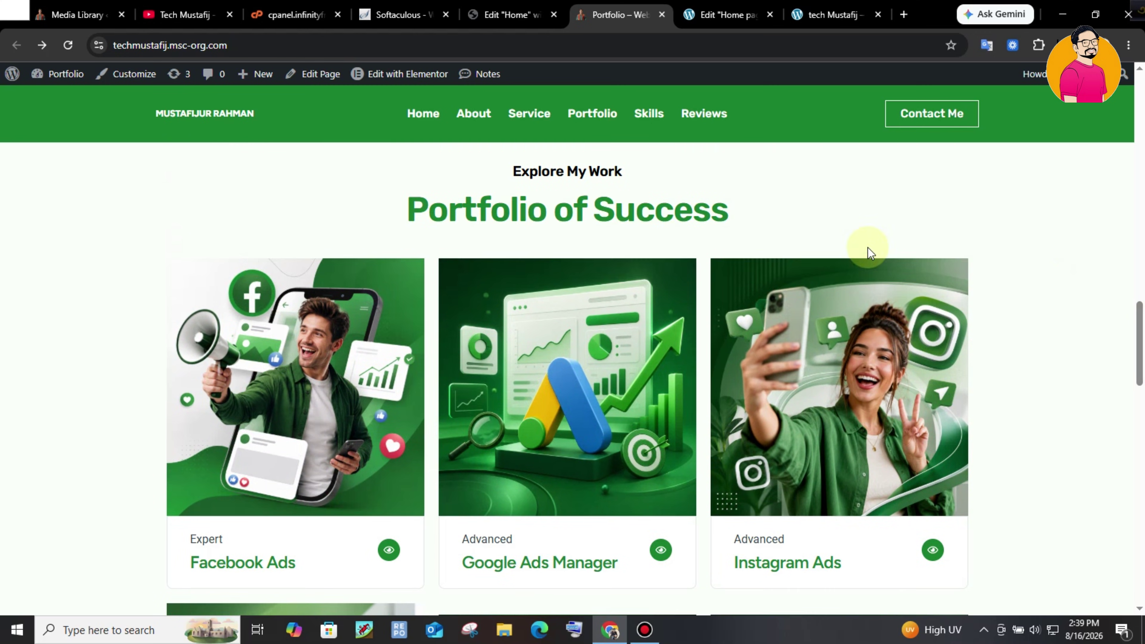
# - Back in the Home page editor, bring up the My Service section's context actions
pyautogui.hotkey('ctrl', 'Tab')
pyautogui.scroll(1, 1122, 460)
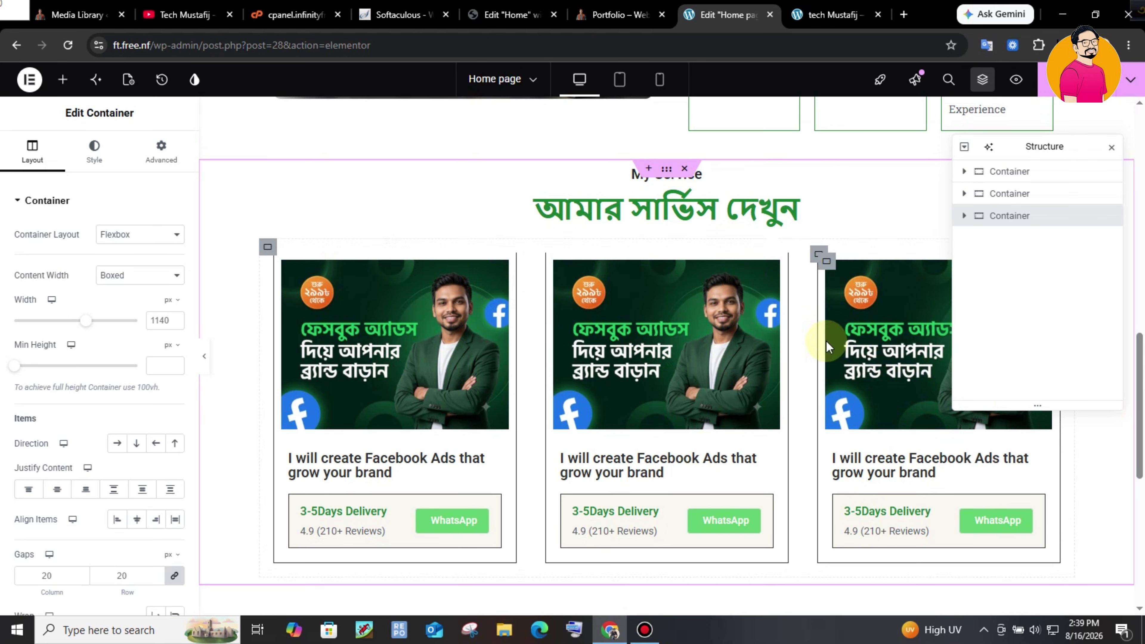
pyautogui.rightClick(1047, 216)
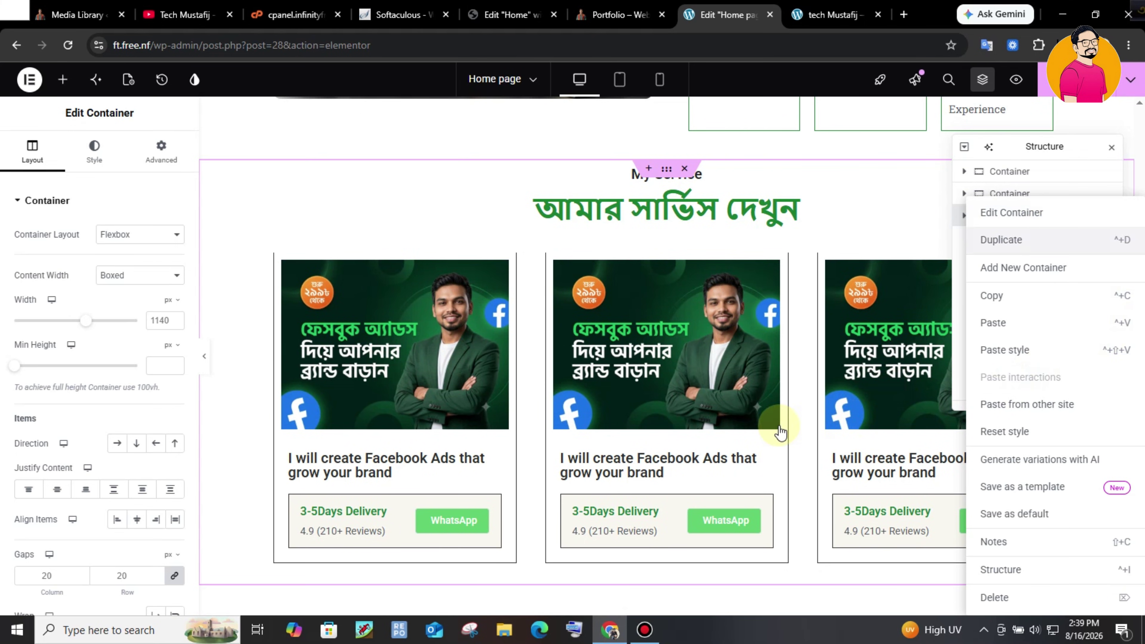
# - Duplicate the My Service section and retitle the copy's heading 'Portfolio of Success'
pyautogui.click(755, 359)
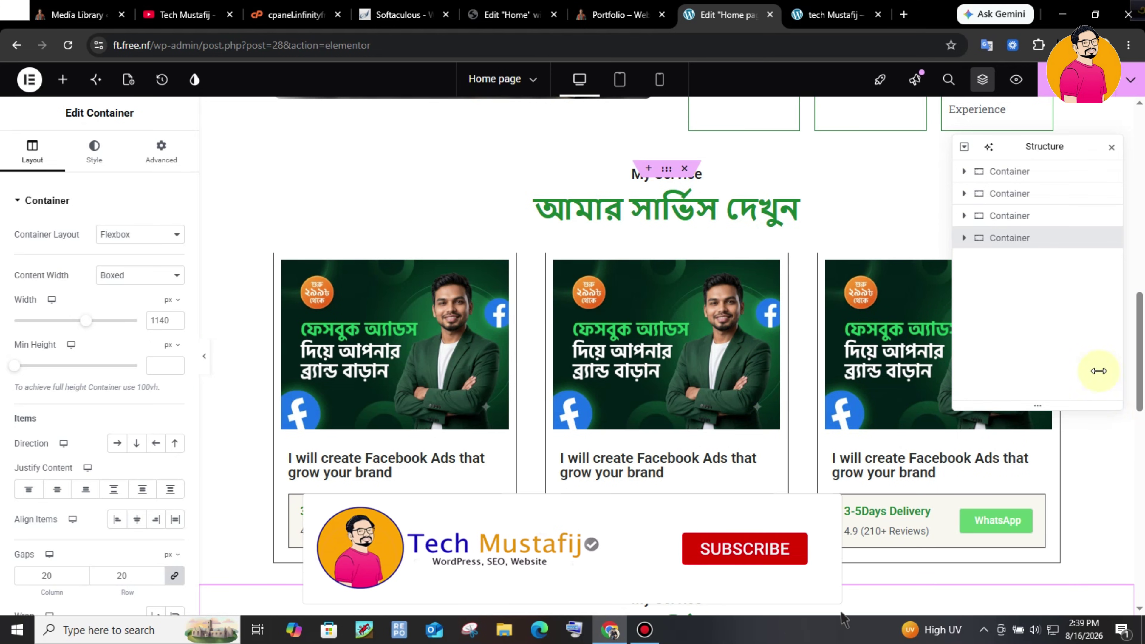
pyautogui.moveTo(1143, 339); pyautogui.dragTo(1144, 430)
pyautogui.click(609, 299)
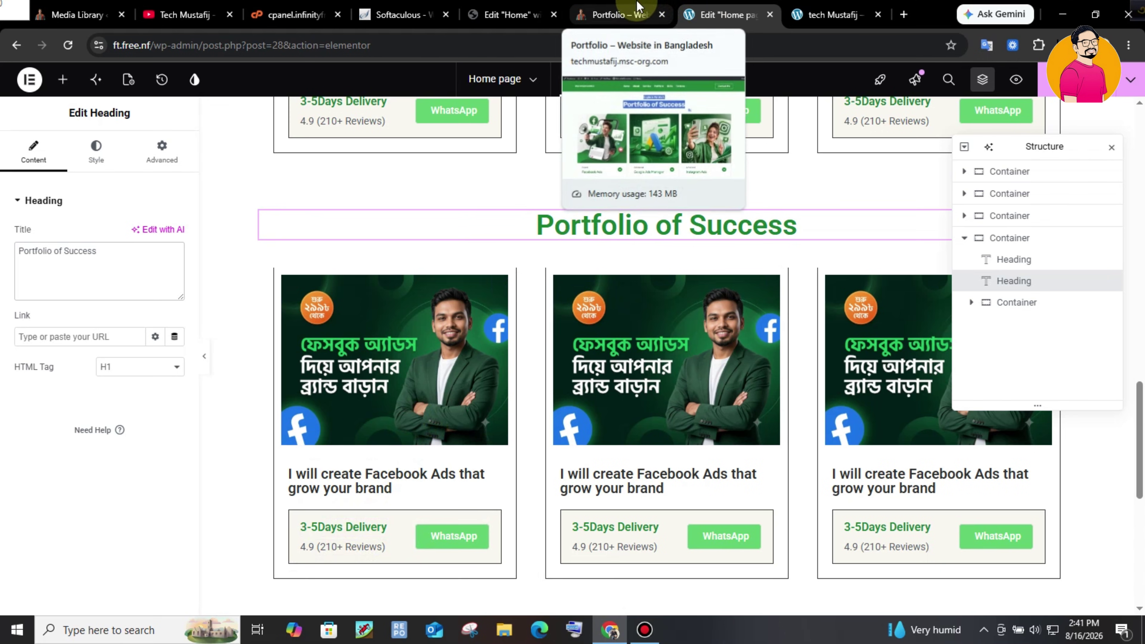
pyautogui.click(644, 6)
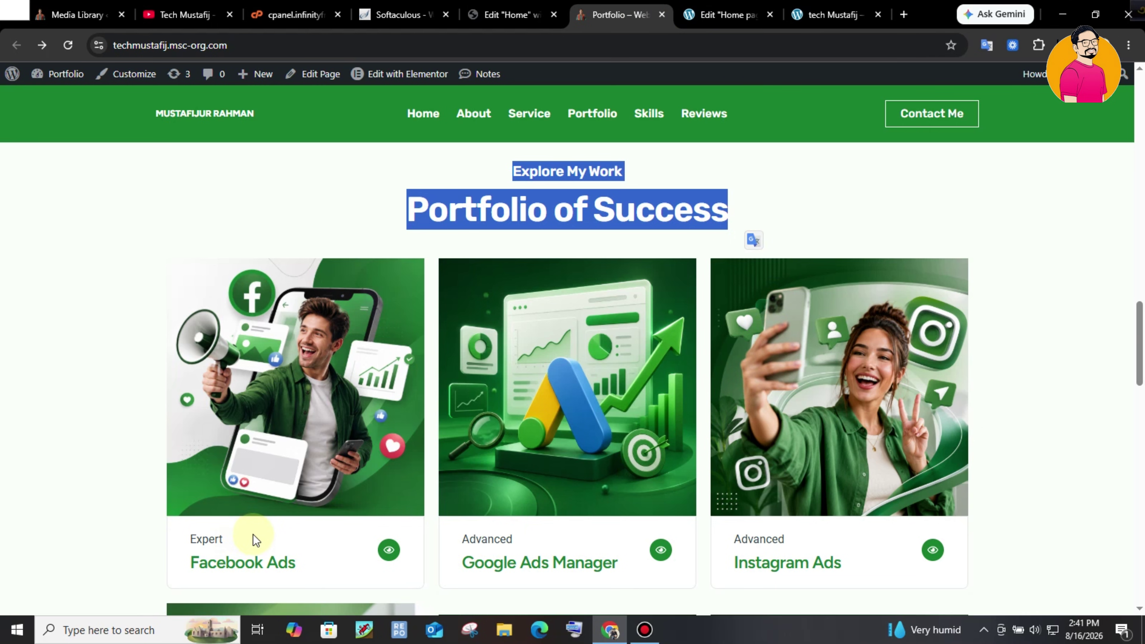
# - Delete the 'I will create Facebook Ads that grow your brand' heading from the first portfolio card
pyautogui.click(727, 15)
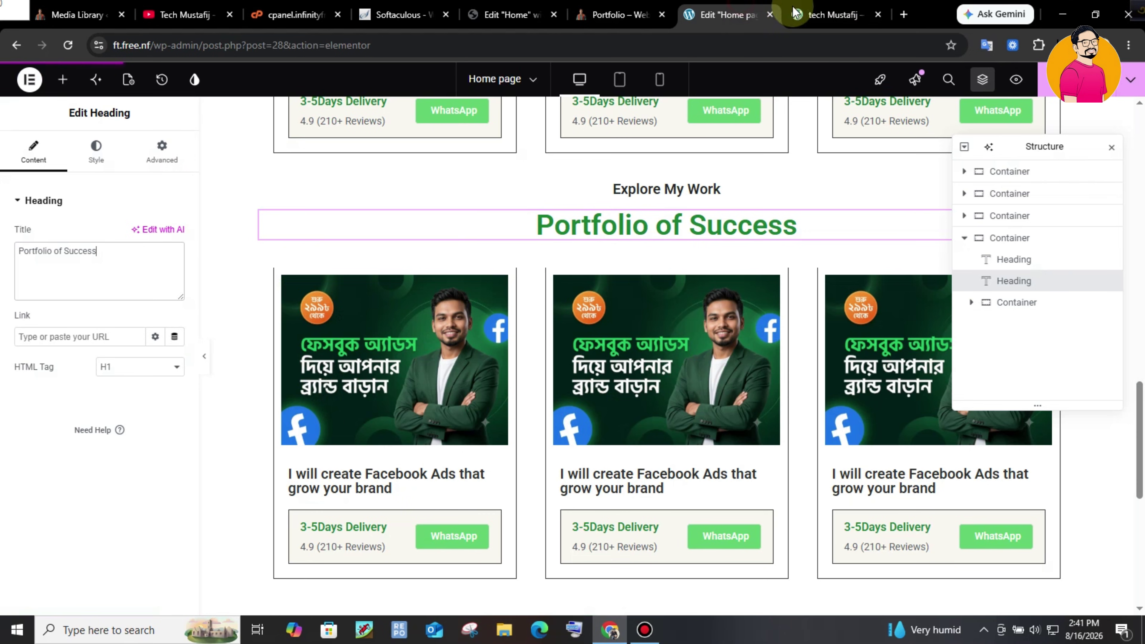
pyautogui.click(418, 473)
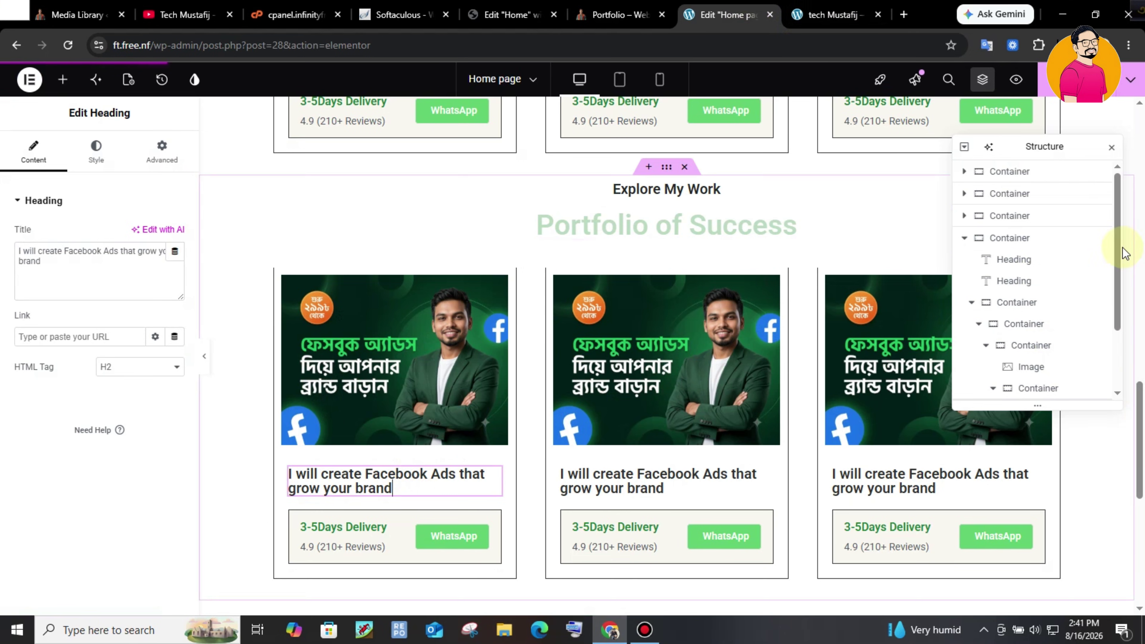
pyautogui.moveTo(1116, 238); pyautogui.dragTo(1116, 282)
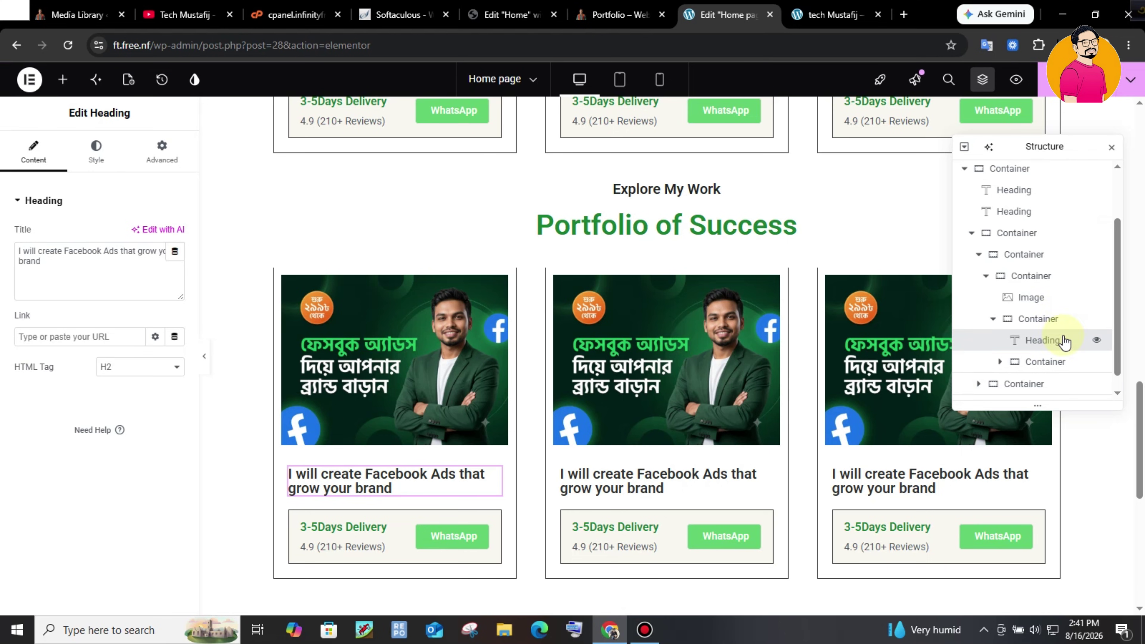
pyautogui.click(1095, 319)
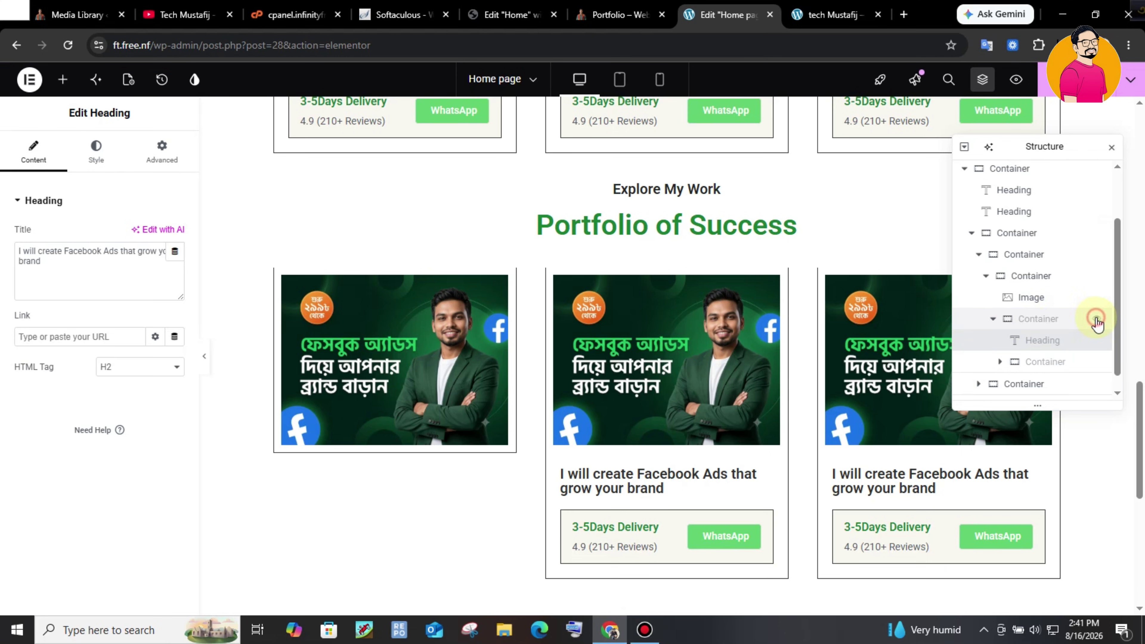
pyautogui.click(1096, 320)
pyautogui.rightClick(1084, 341)
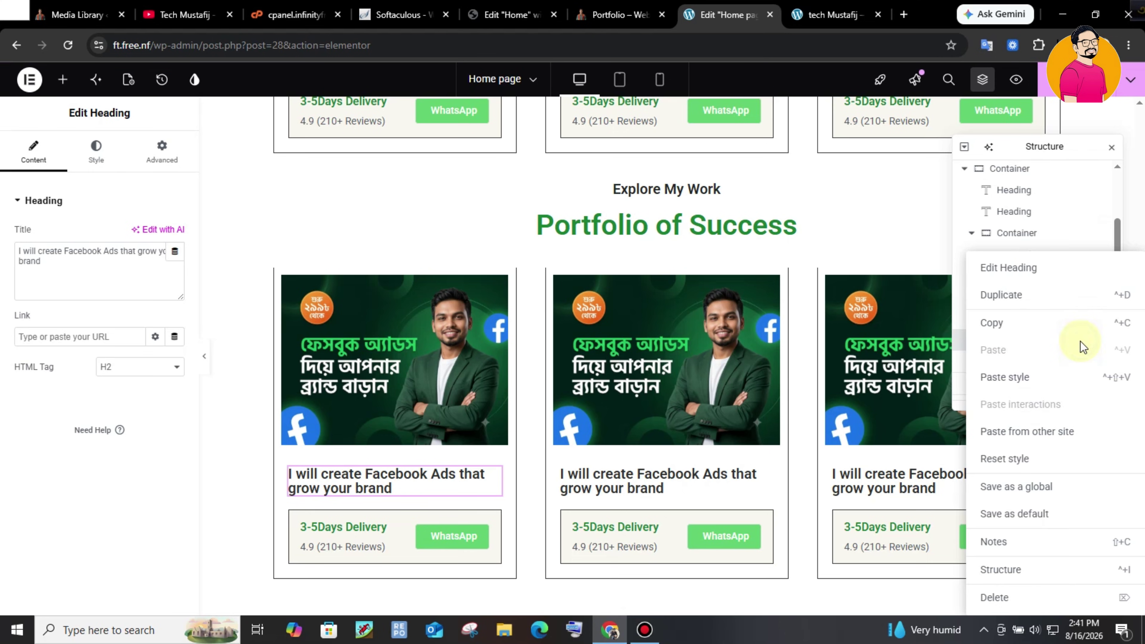
pyautogui.click(1000, 597)
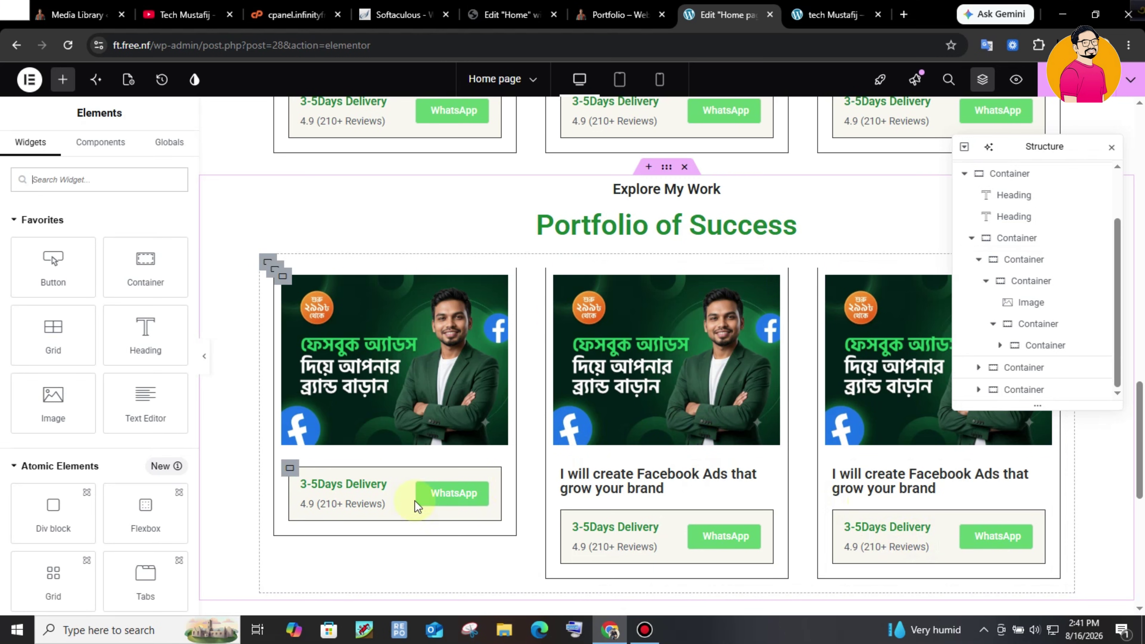
pyautogui.click(632, 7)
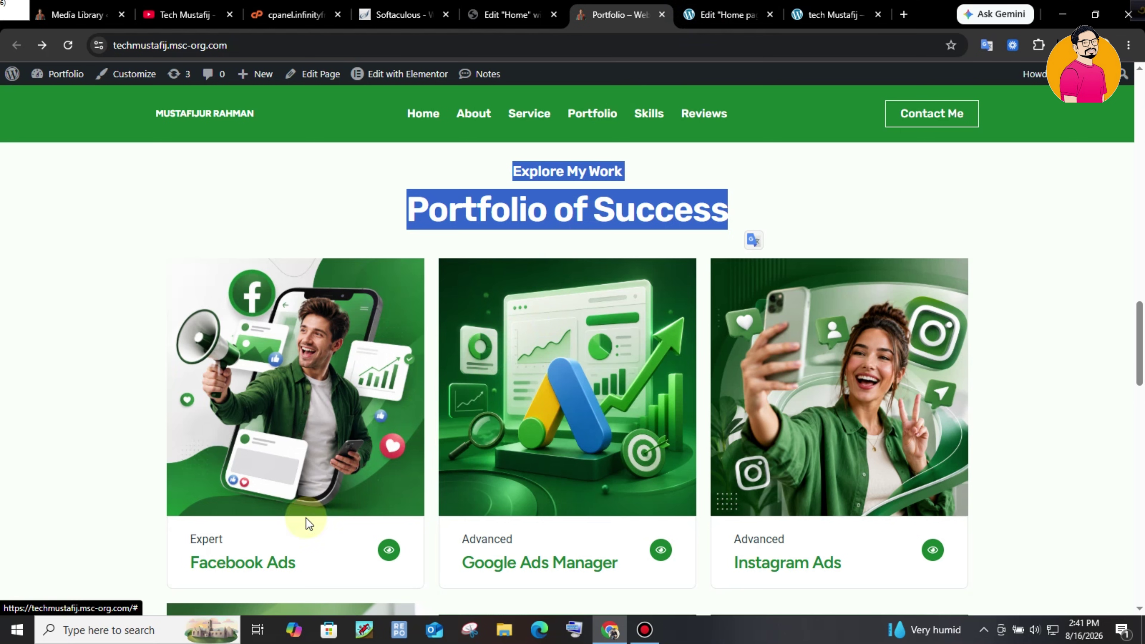
pyautogui.hotkey('ctrl', 'Tab')
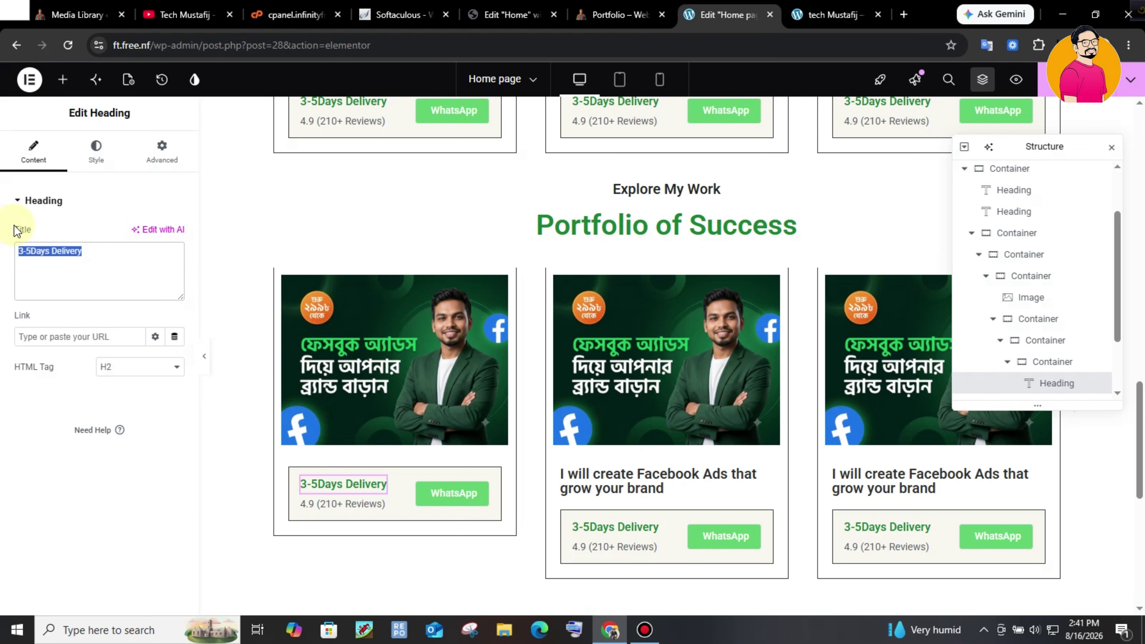
# - Change the delivery heading's text to 'Expert' and duplicate that heading
pyautogui.write('Expert Facebook Ads')
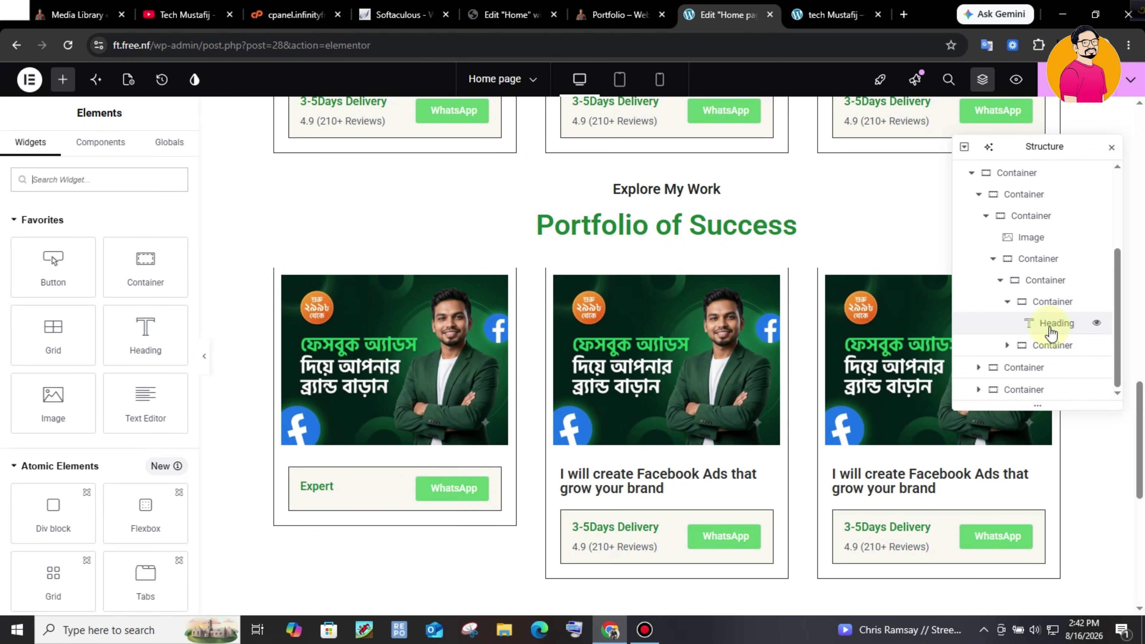
pyautogui.click(1050, 330)
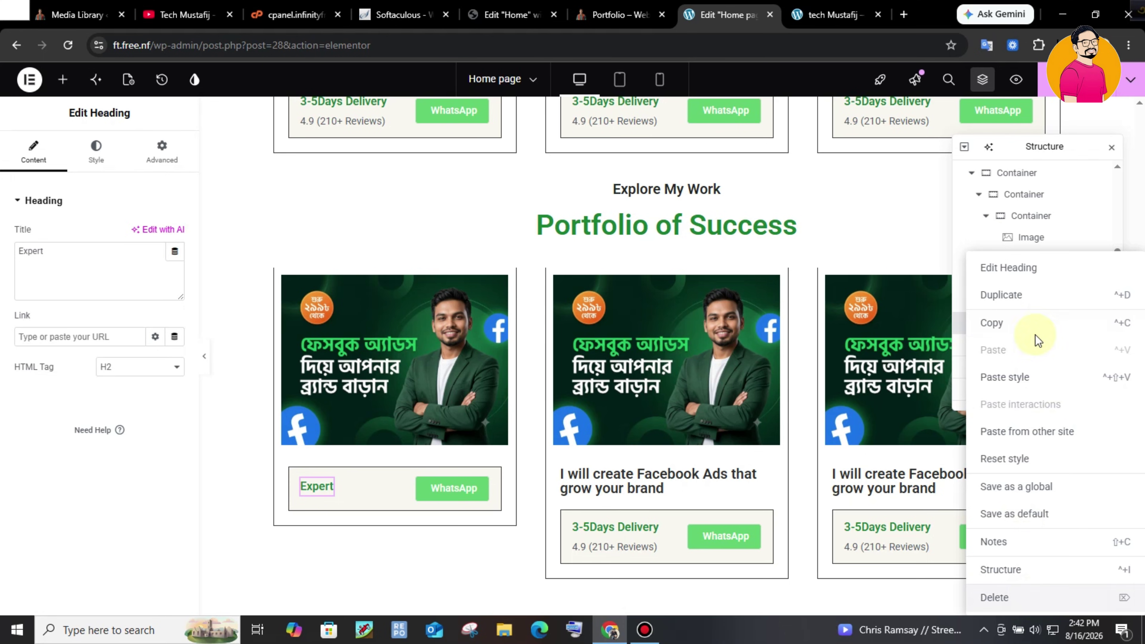
pyautogui.click(1034, 295)
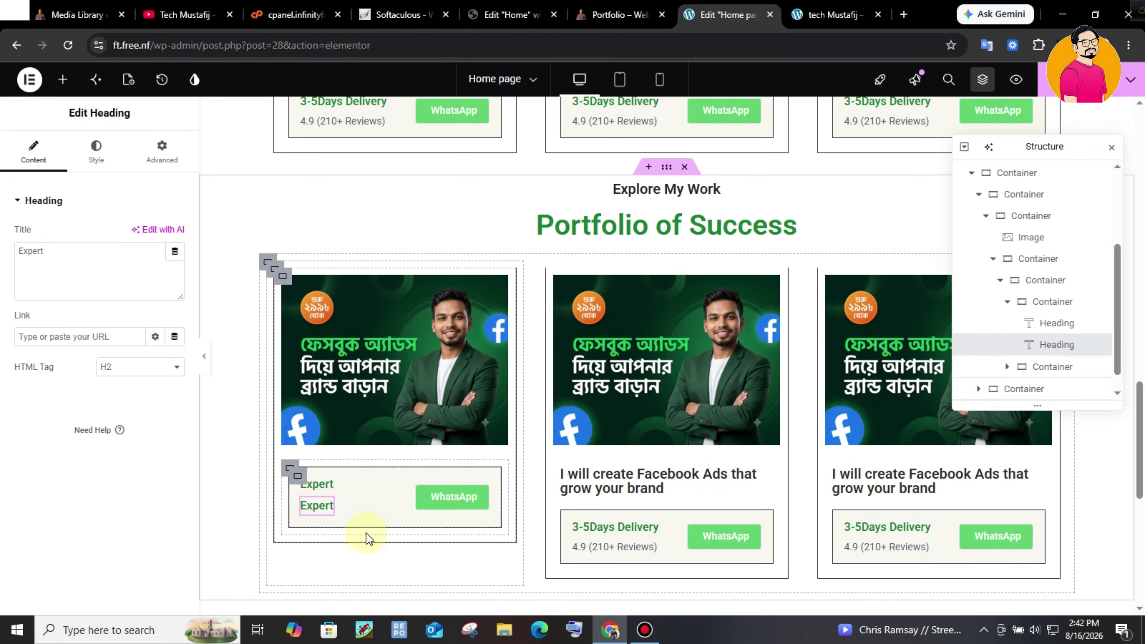
# - Retitle the copy 'Facebook Ads' and raise its font size to 20
pyautogui.moveTo(89, 256); pyautogui.dragTo(8, 214)
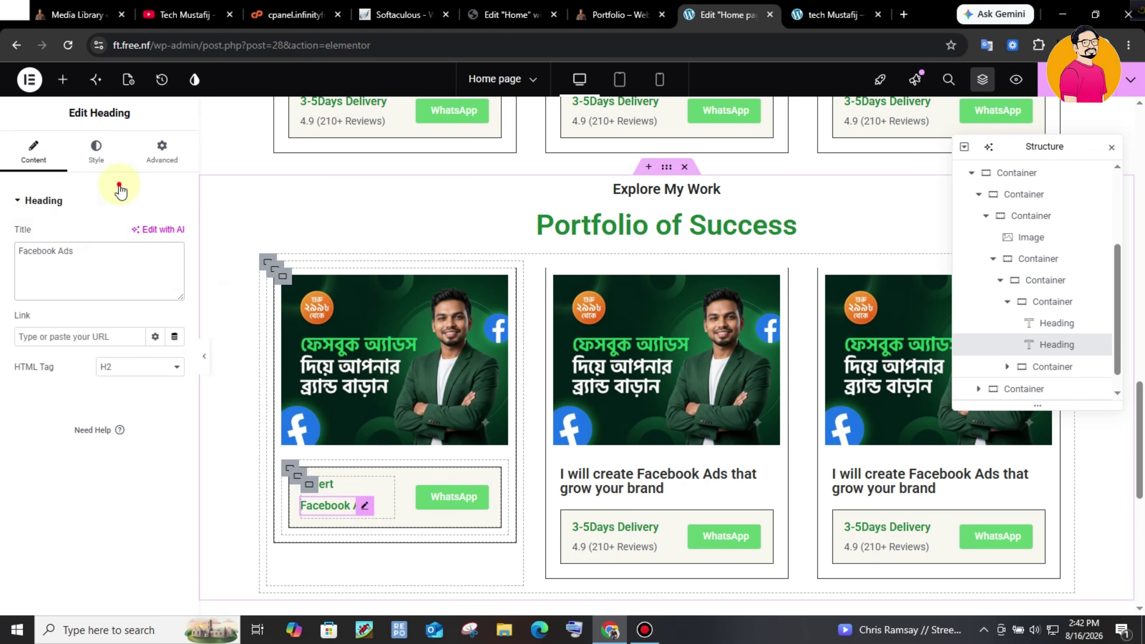
pyautogui.click(116, 172)
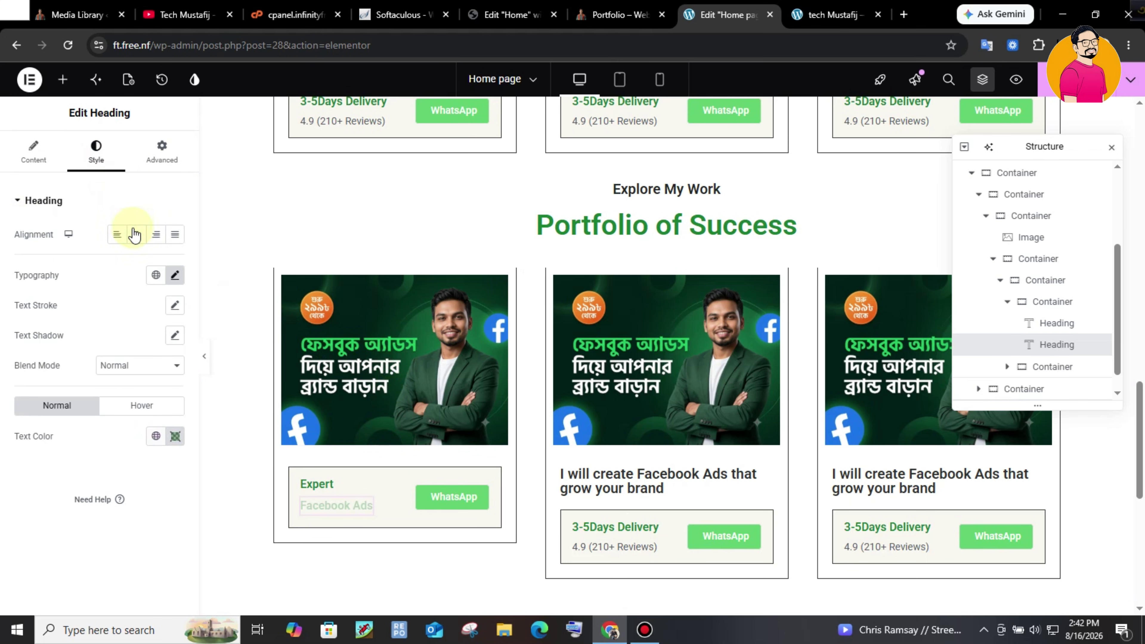
pyautogui.click(175, 275)
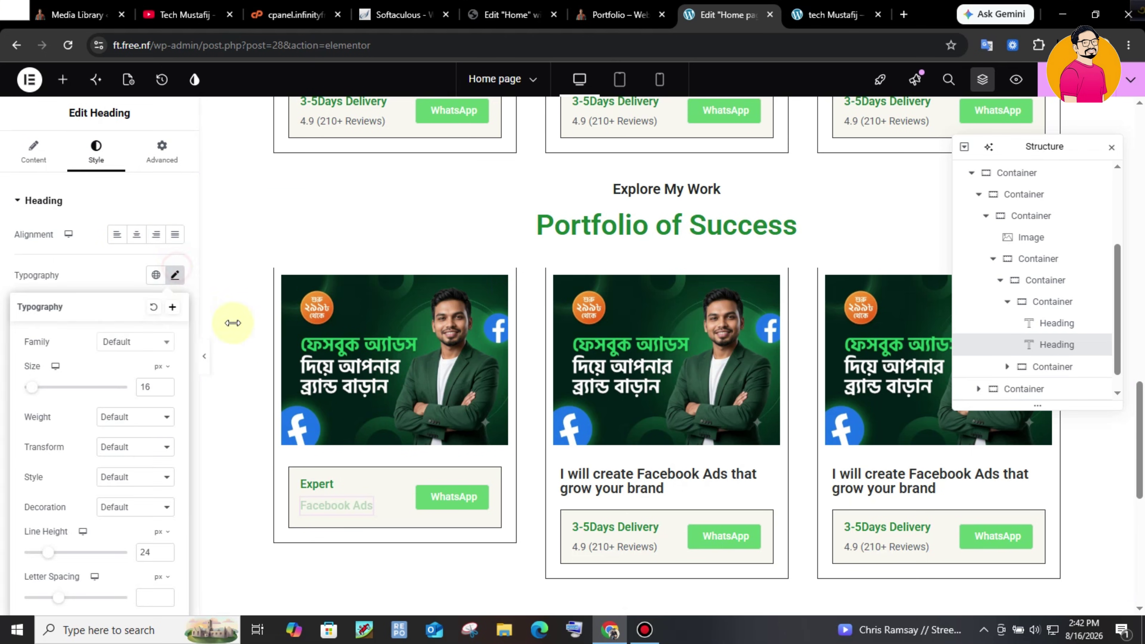
pyautogui.click(166, 383)
pyautogui.click(165, 384)
pyautogui.click(166, 384)
pyautogui.click(166, 384)
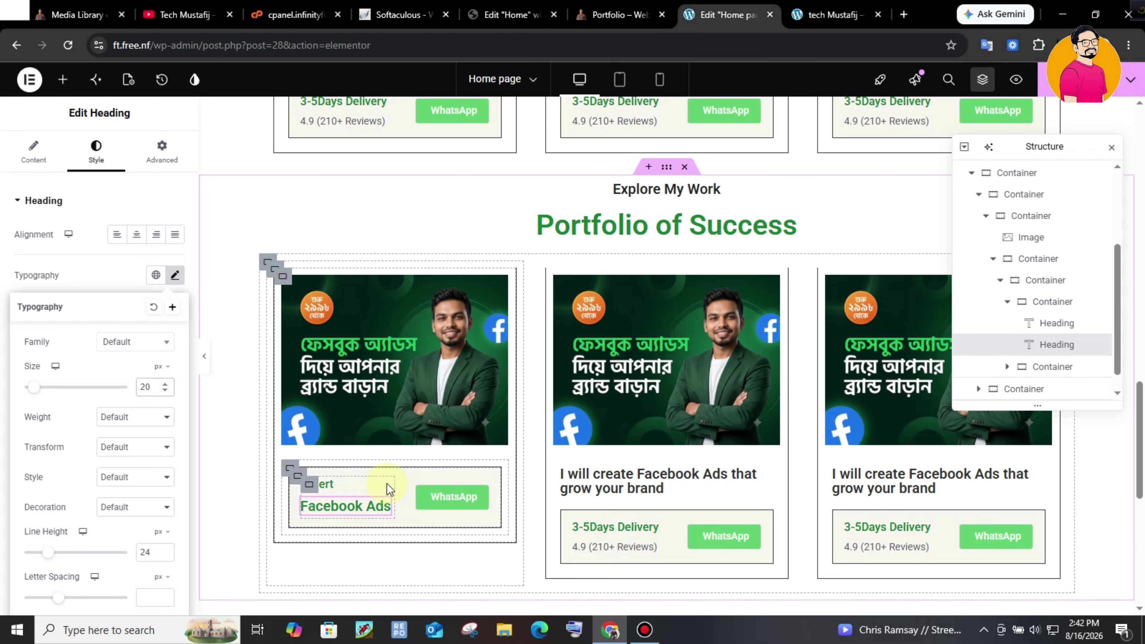
pyautogui.click(378, 486)
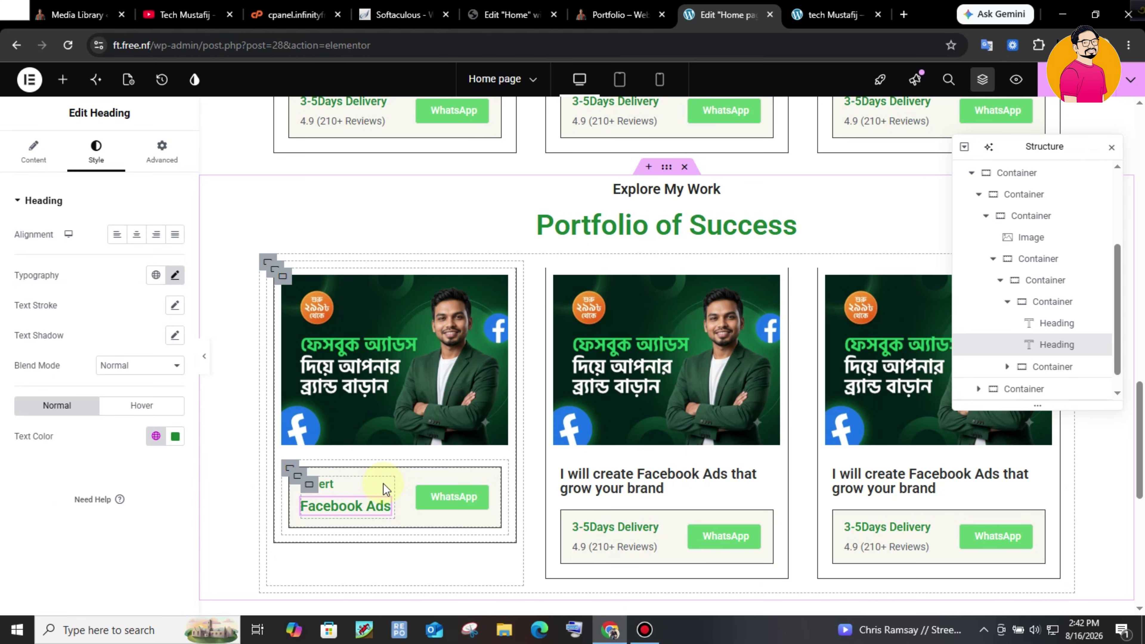
# - Set the Expert heading's text colour to dark grey-green #2C362F
pyautogui.click(383, 483)
pyautogui.click(102, 260)
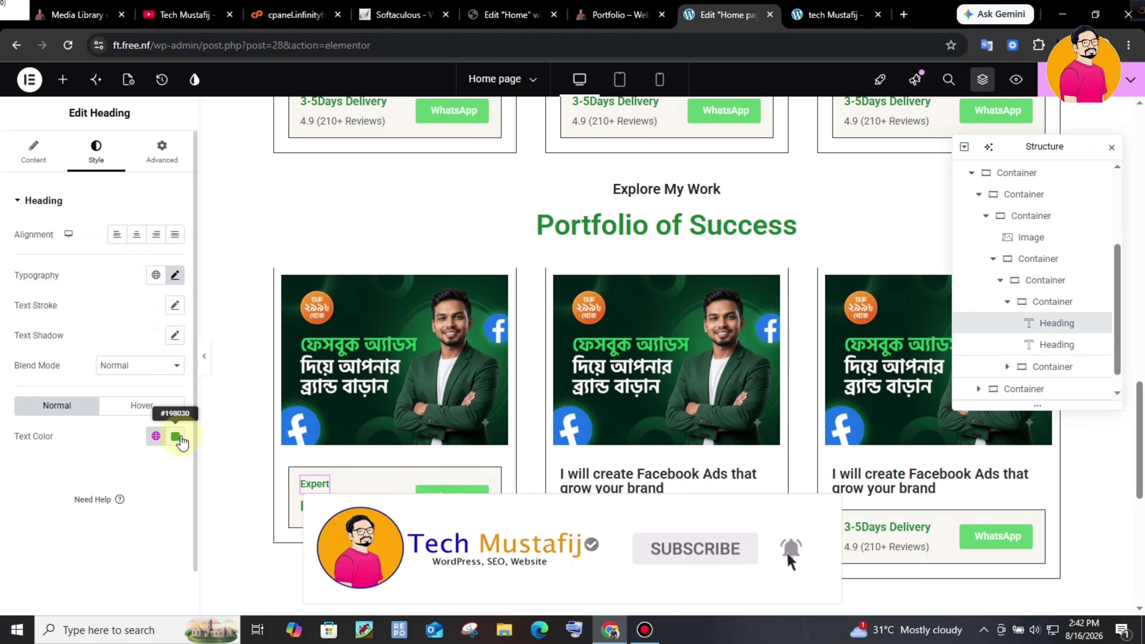
pyautogui.click(176, 436)
pyautogui.moveTo(153, 311); pyautogui.dragTo(123, 336)
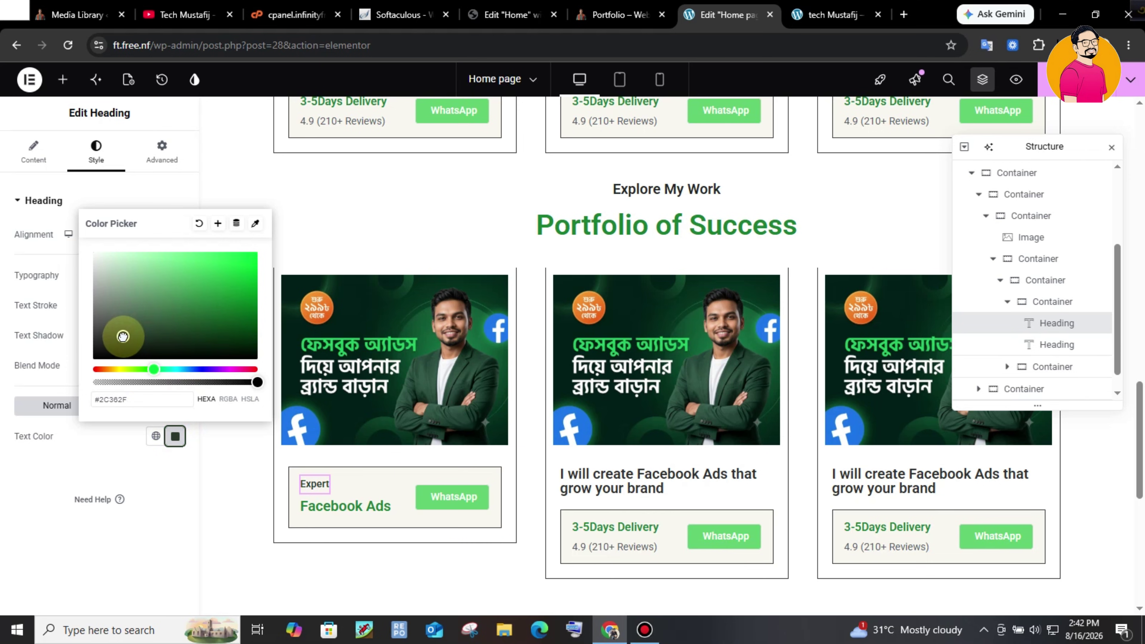
pyautogui.click(157, 471)
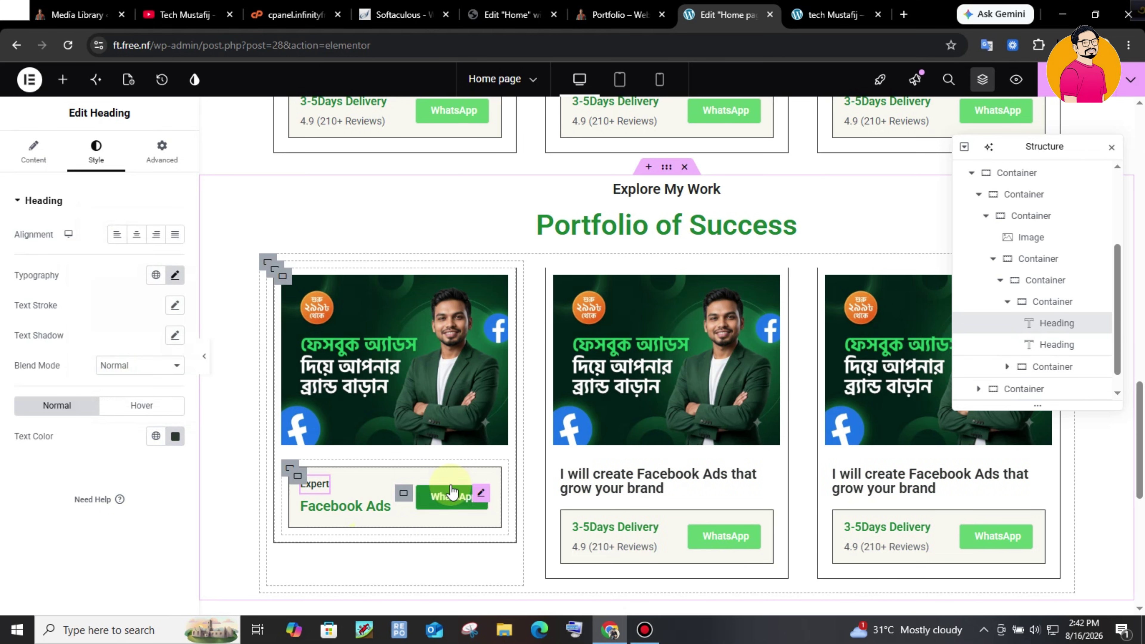
pyautogui.click(479, 496)
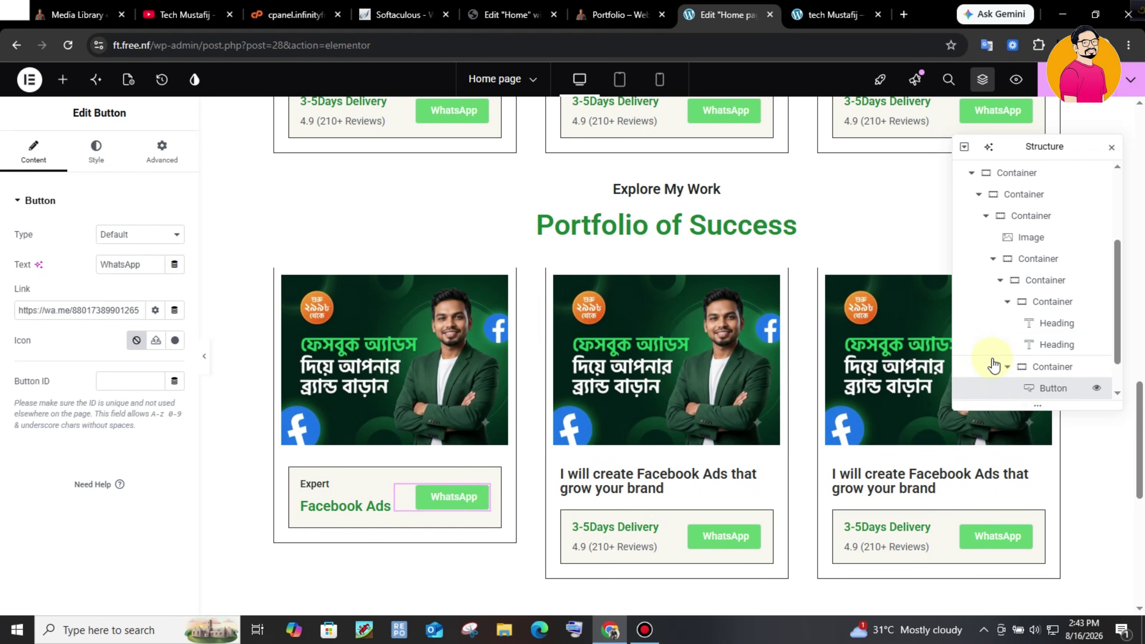
# - Delete the WhatsApp button from the first portfolio card via the Navigator
pyautogui.moveTo(1116, 292); pyautogui.dragTo(1094, 325)
pyautogui.rightClick(1063, 343)
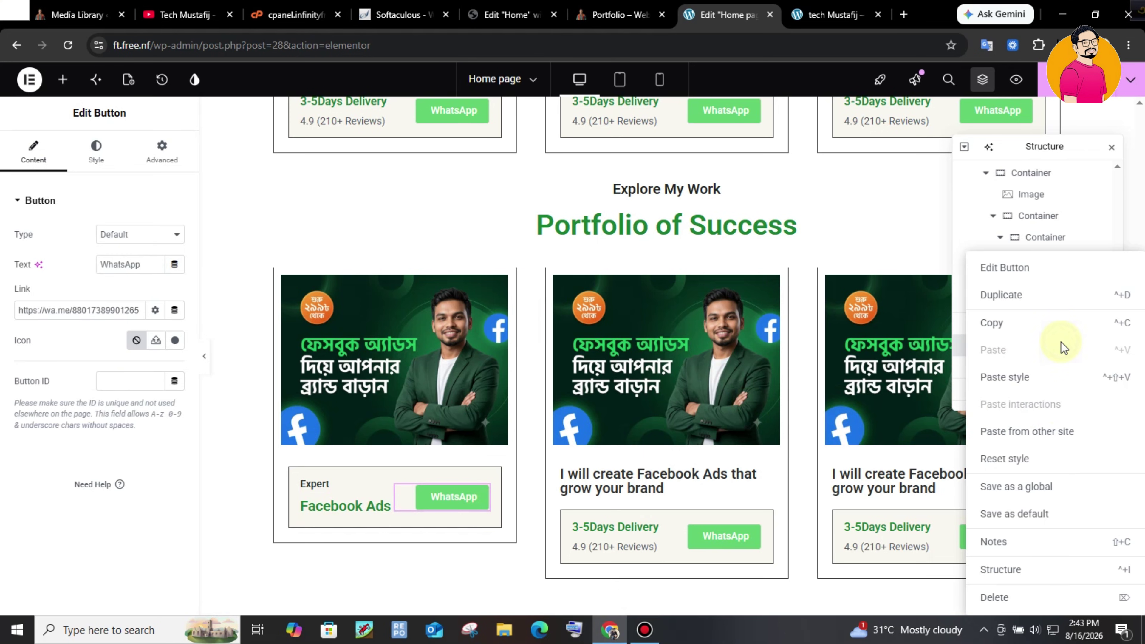
pyautogui.click(1019, 602)
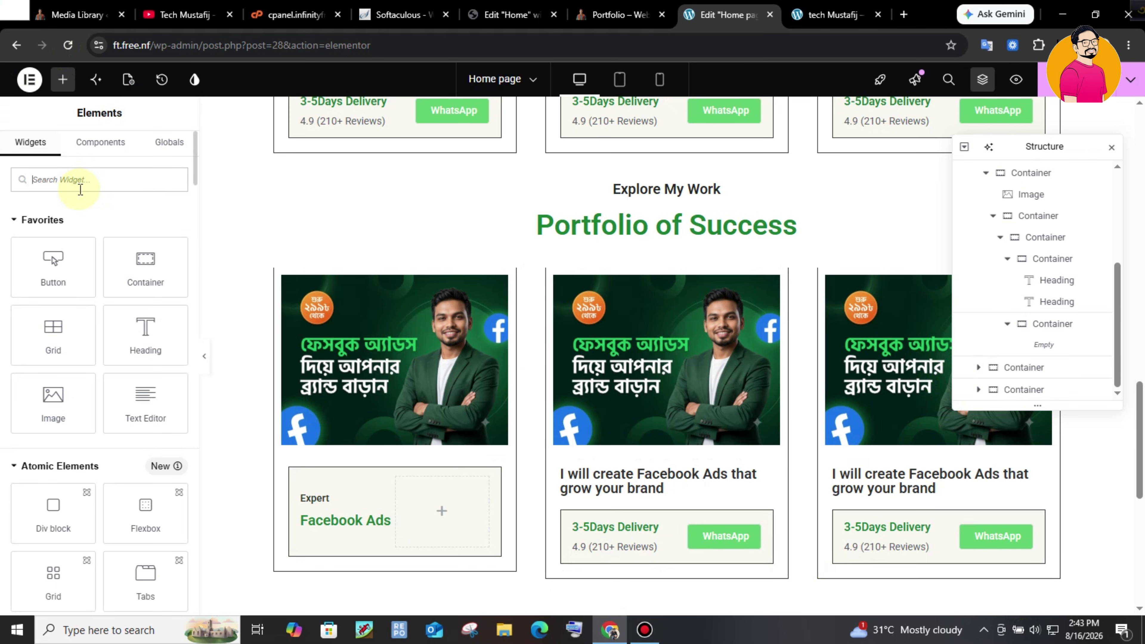
# - Add an Icon widget with the Eye icon to the empty container, then view the live portfolio site
pyautogui.write('icon')
pyautogui.moveTo(57, 235); pyautogui.dragTo(447, 506)
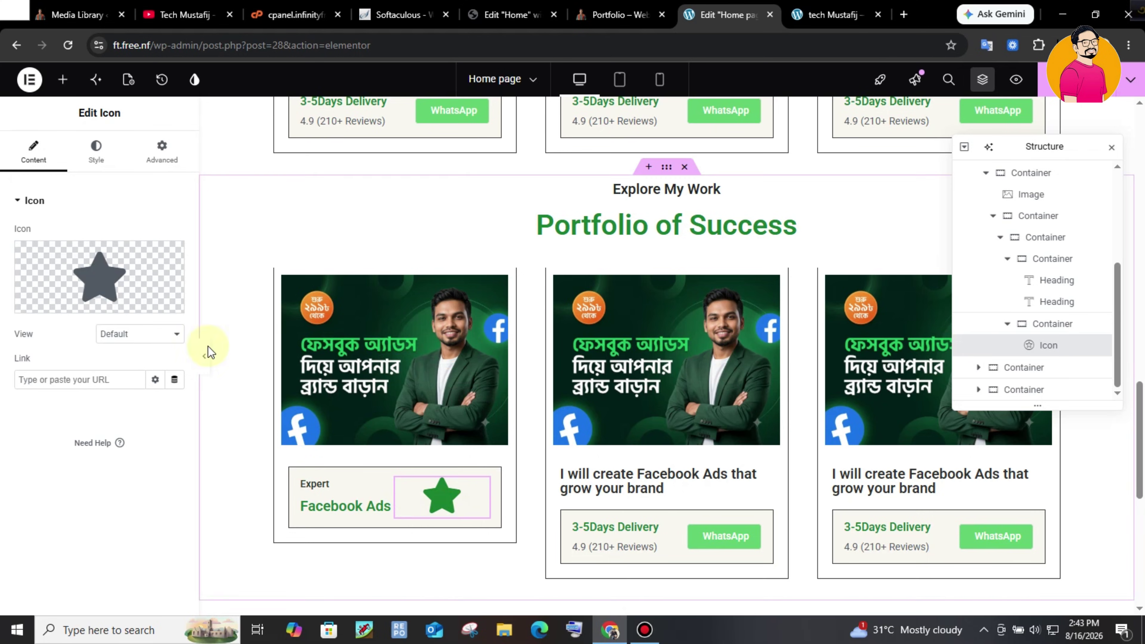
pyautogui.click(57, 292)
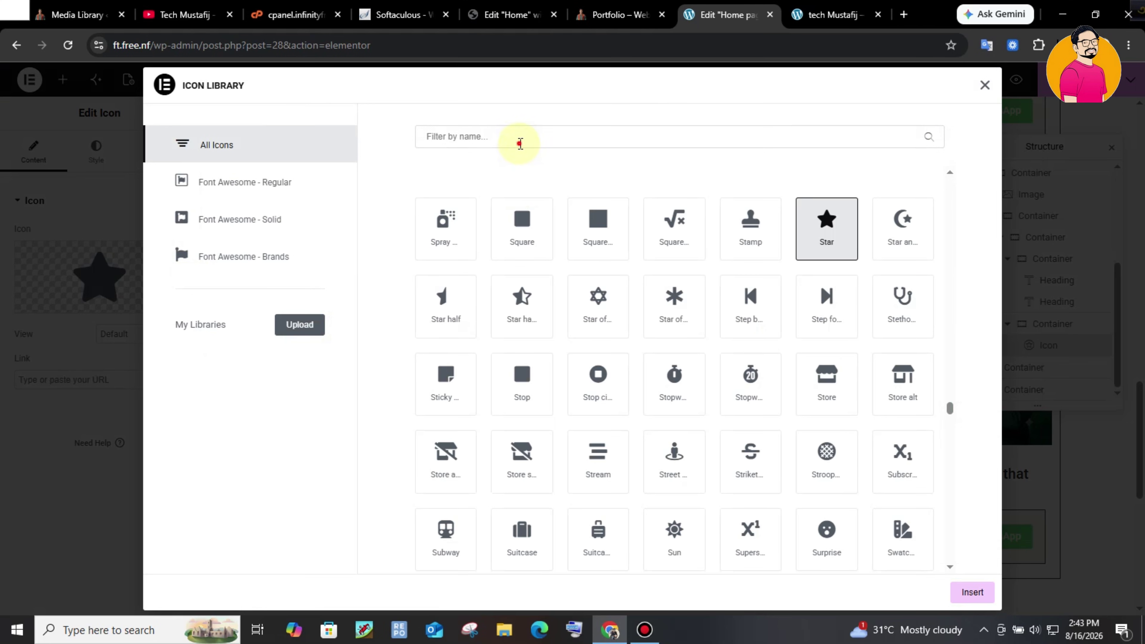
pyautogui.click(520, 144)
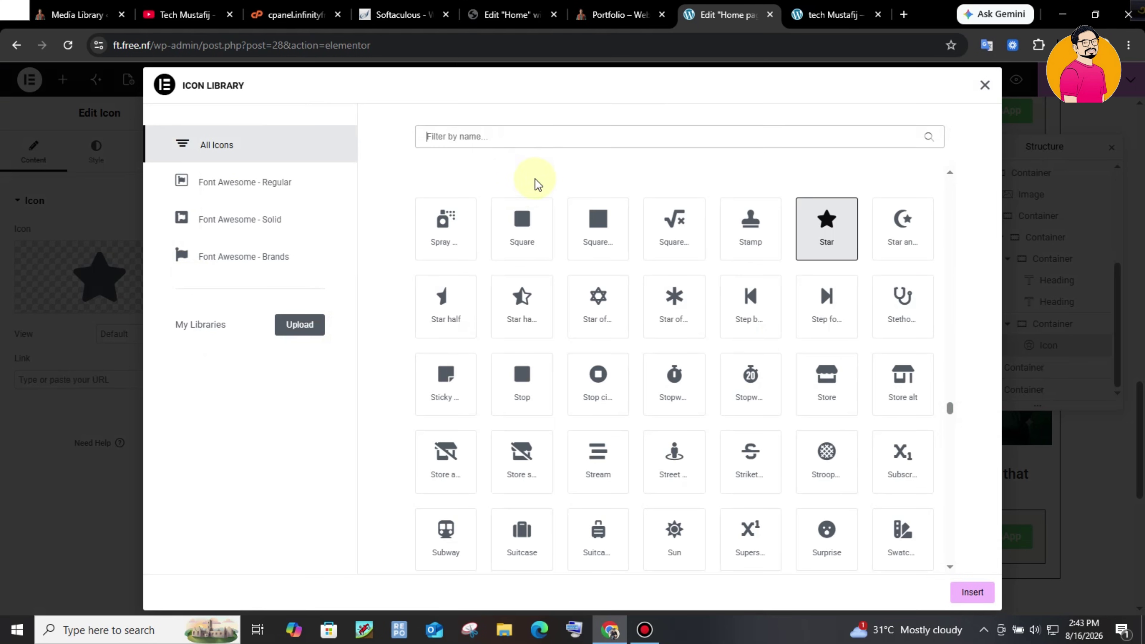
pyautogui.write('eye')
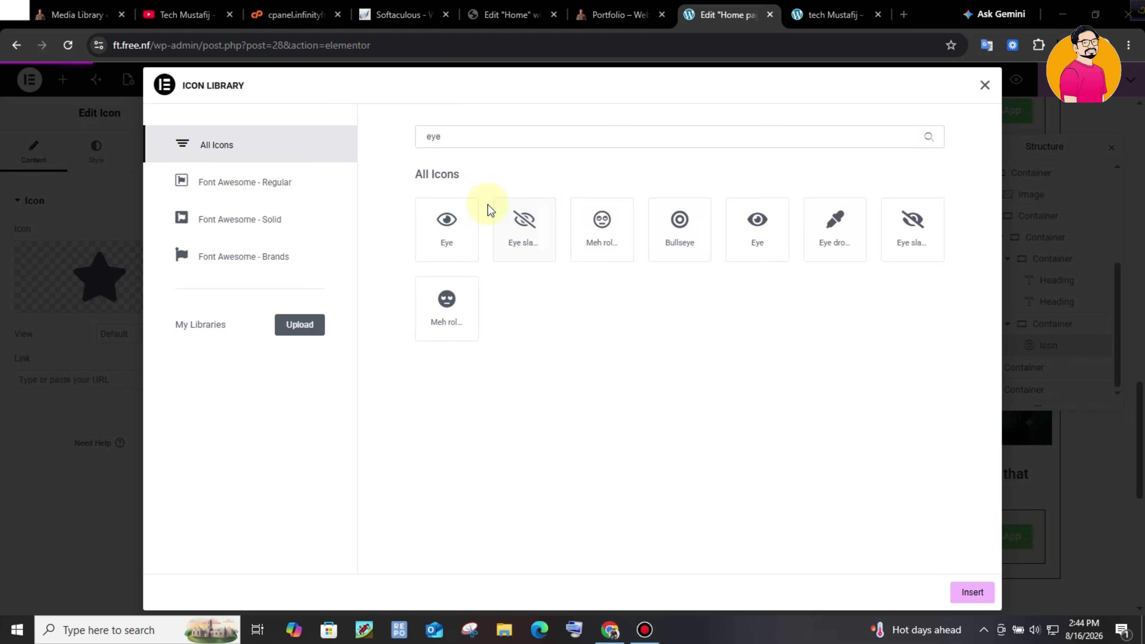
pyautogui.click(455, 208)
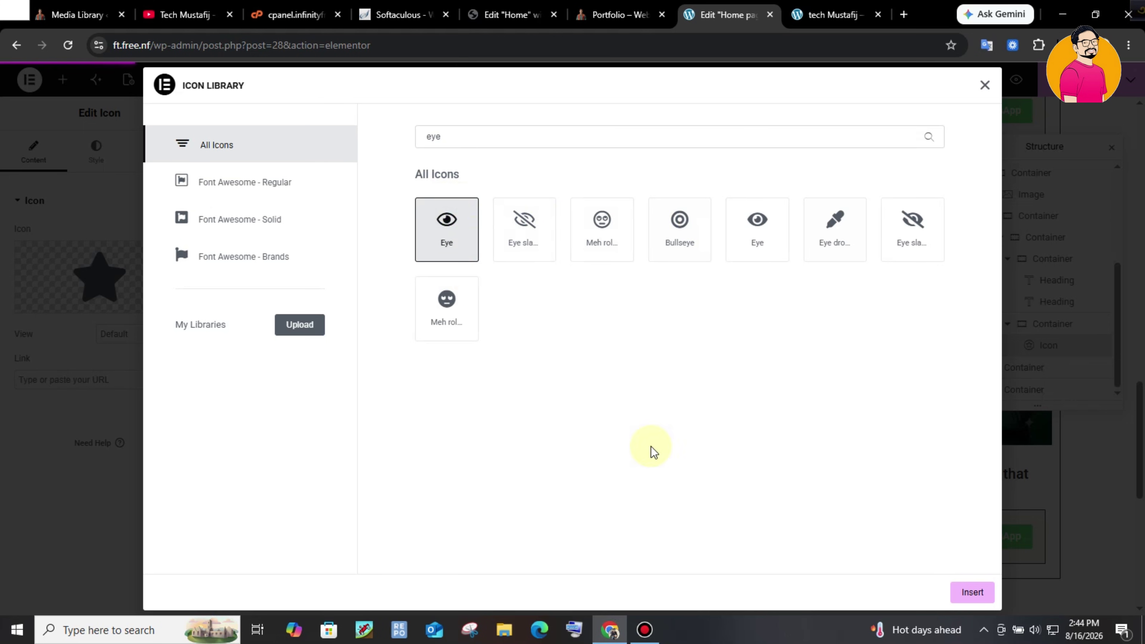
pyautogui.click(971, 592)
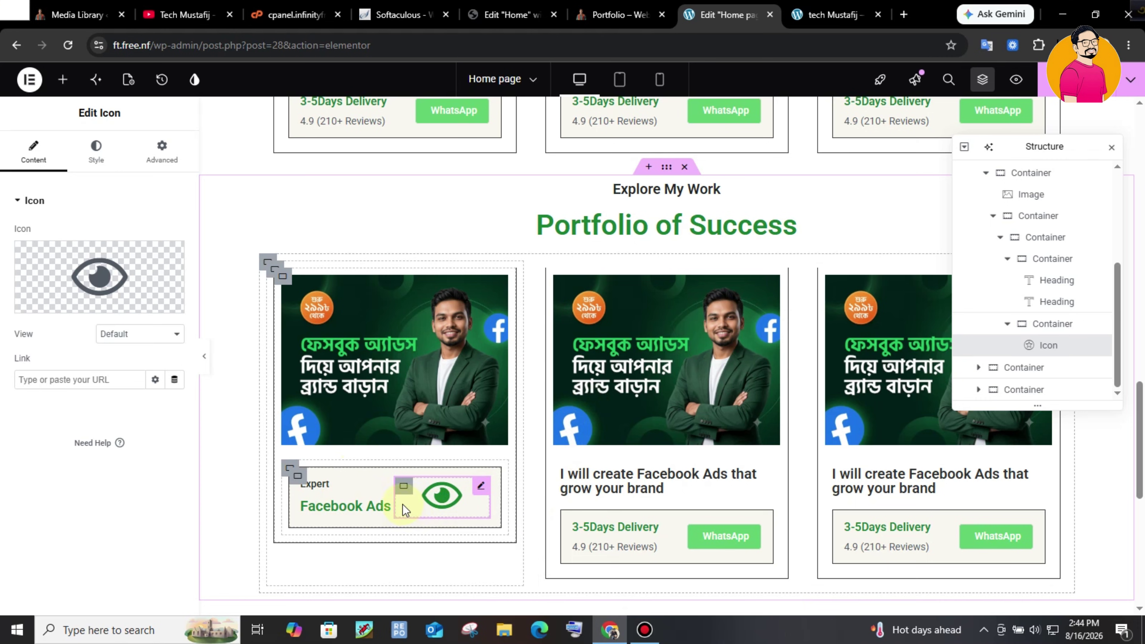
pyautogui.click(632, 7)
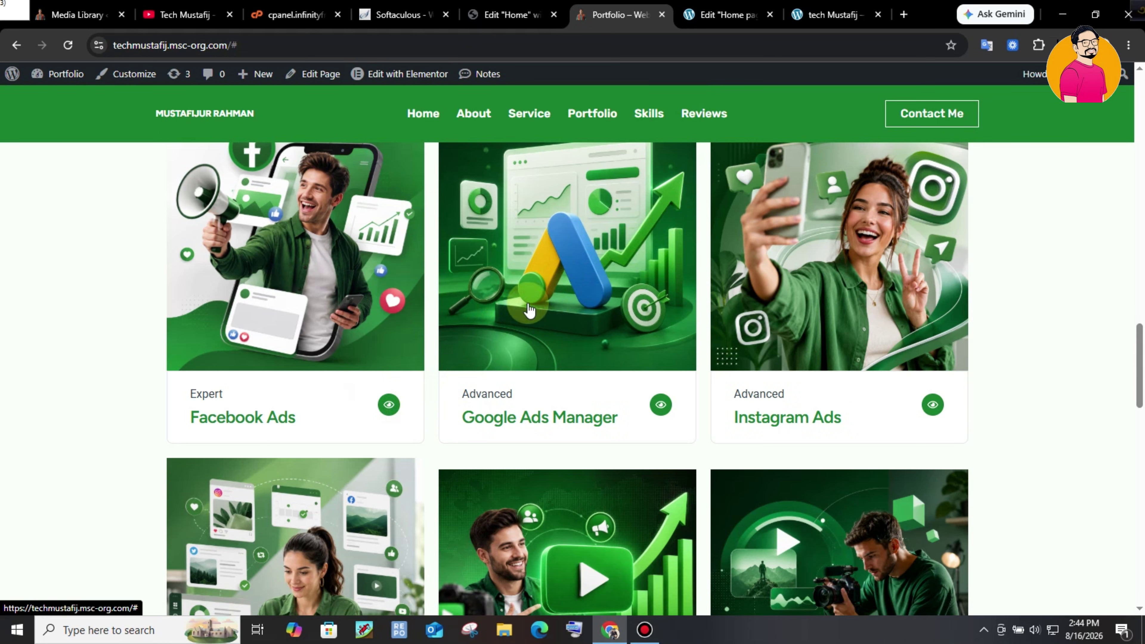
# - Set the eye icon container's width to 56 px, then bring up the icon's Style settings
pyautogui.hotkey('ctrl', 'Tab')
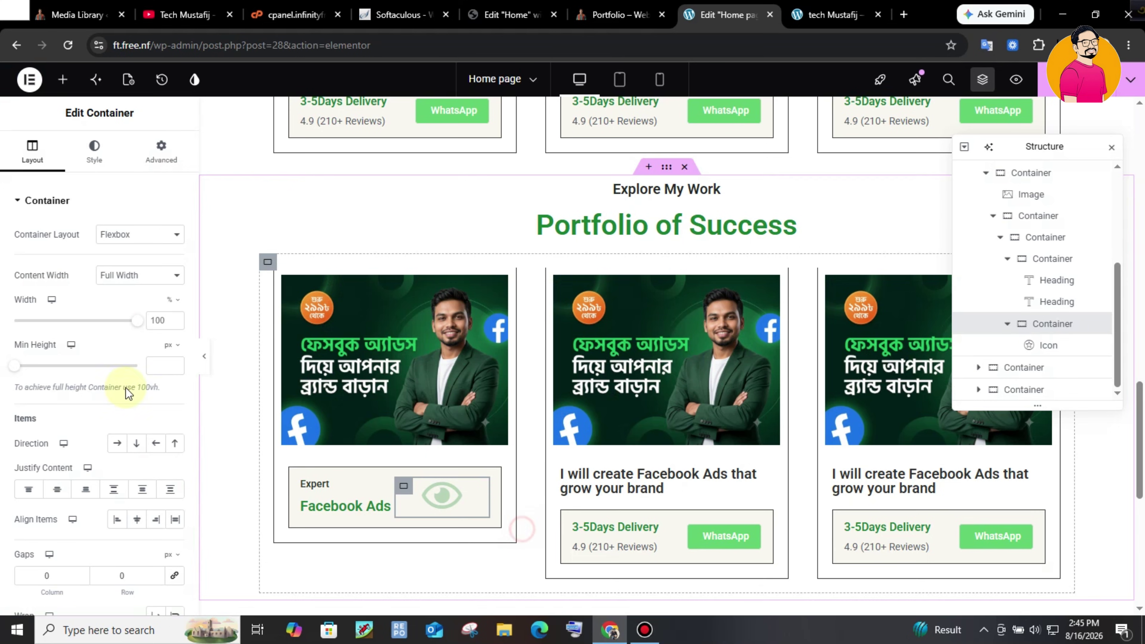
pyautogui.click(177, 300)
pyautogui.click(173, 311)
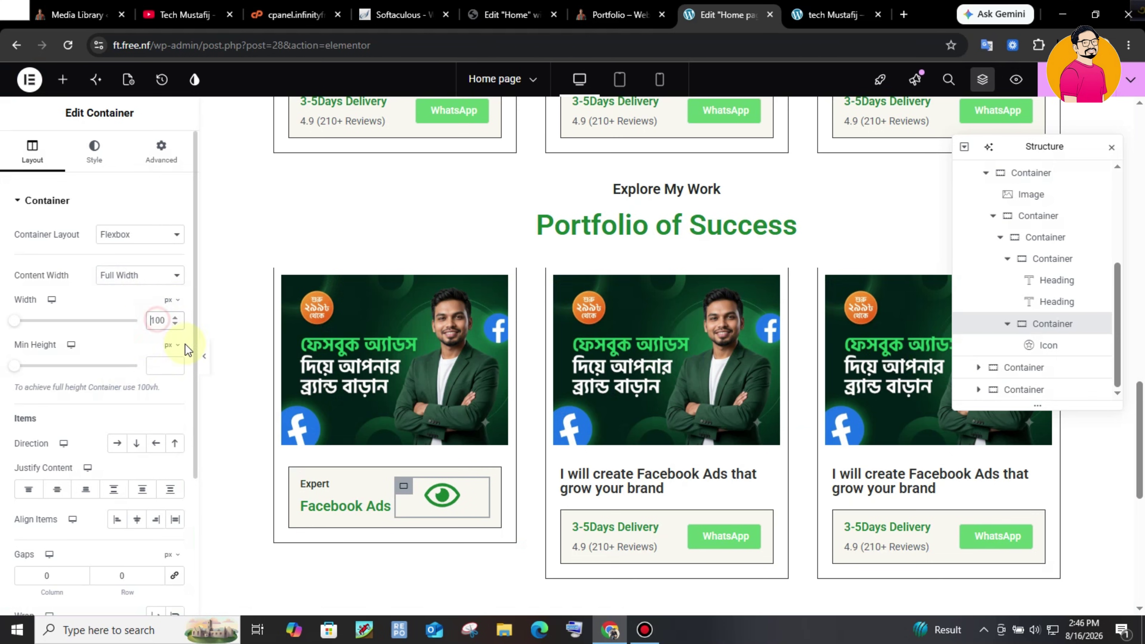
pyautogui.press('BackSpace')
pyautogui.press('BackSpace')
pyautogui.press('BackSpace')
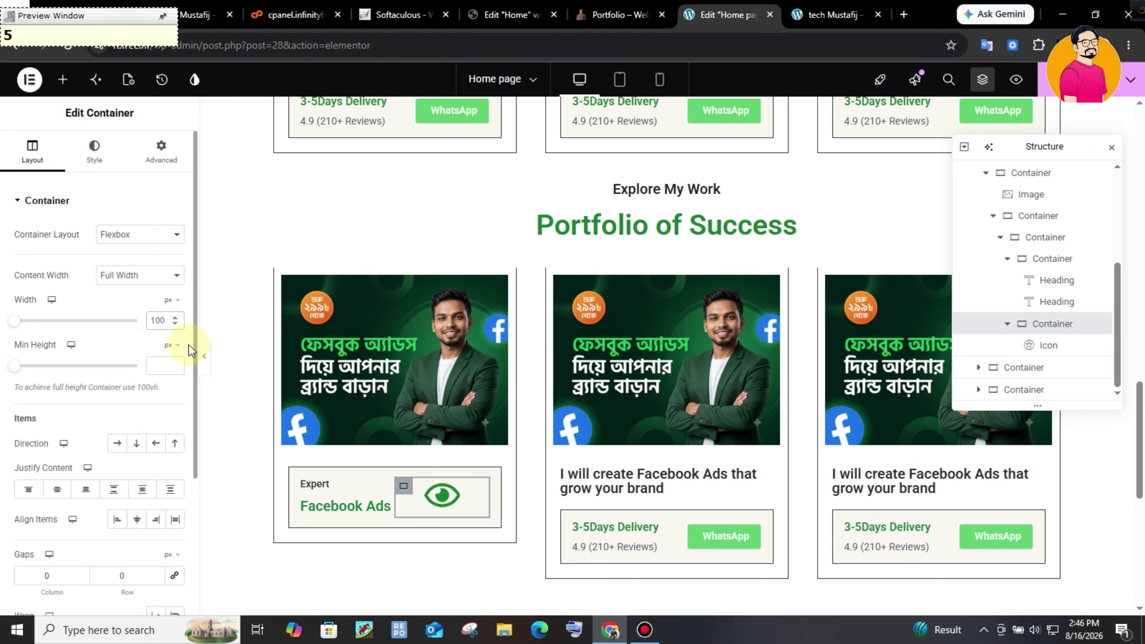
pyautogui.write('56')
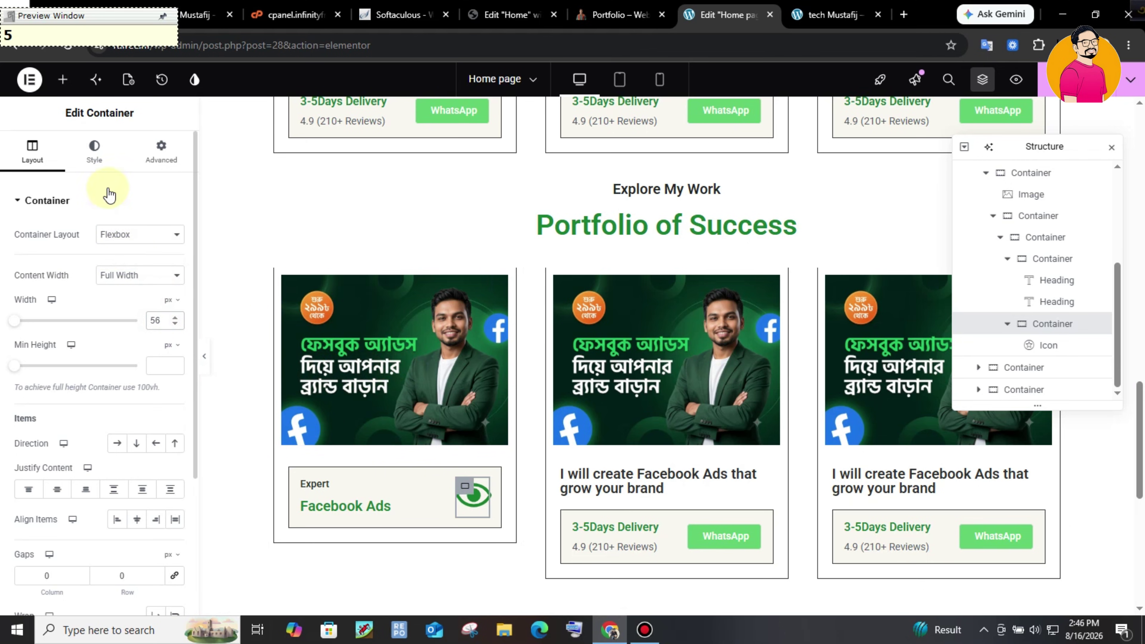
pyautogui.click(1048, 345)
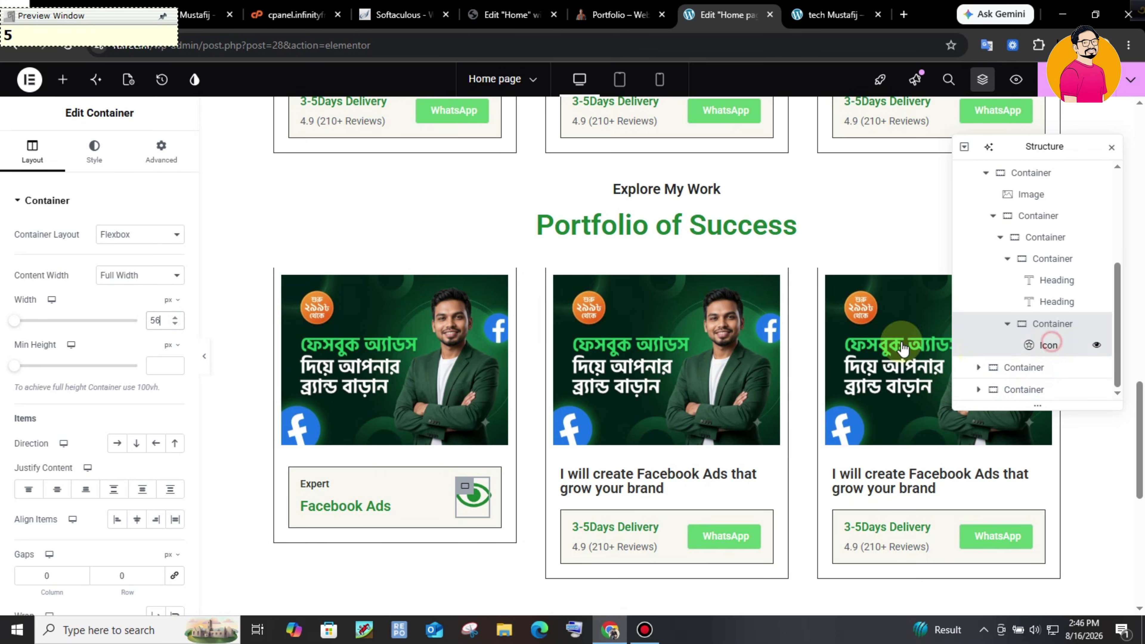
pyautogui.click(96, 149)
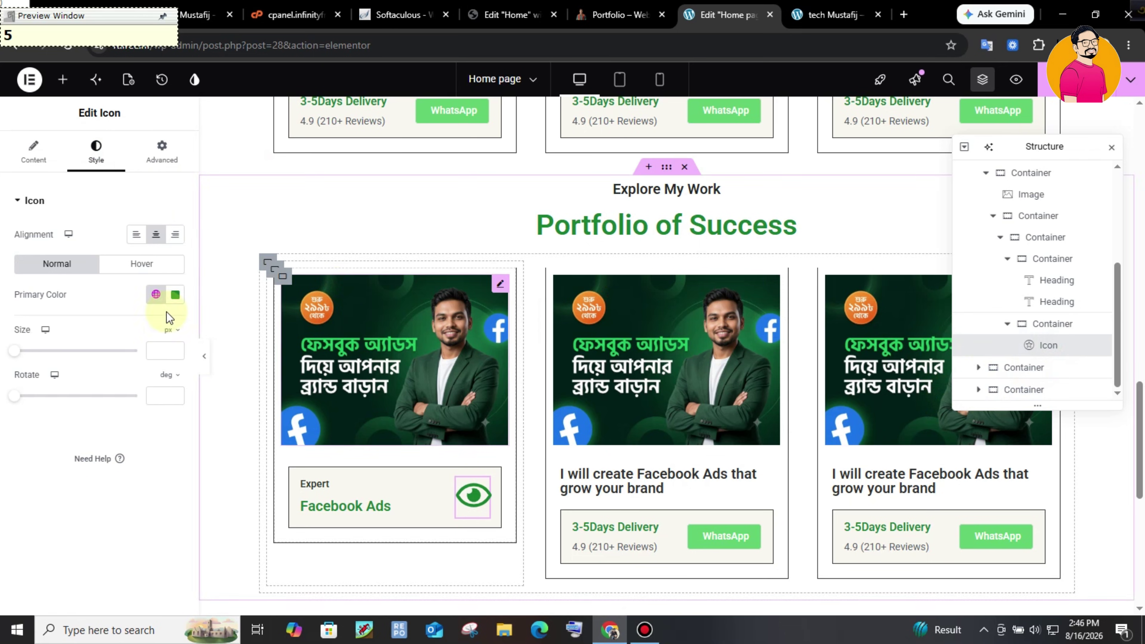
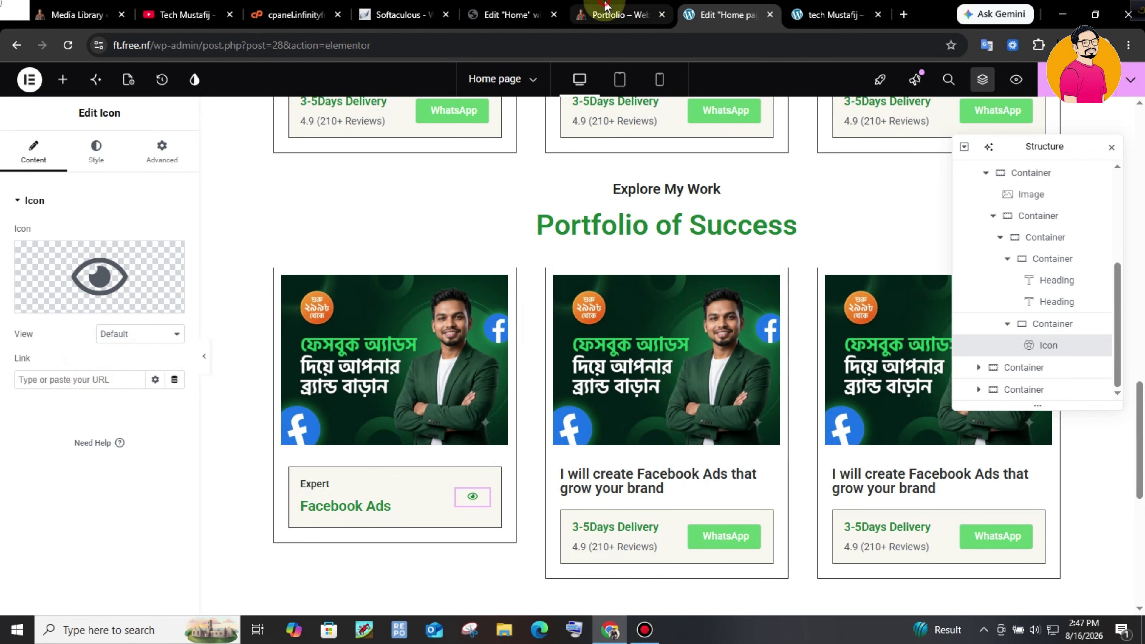
# - Leave the live portfolio tab for the Home page editor and select the first card's image
pyautogui.click(620, 14)
pyautogui.click(509, 14)
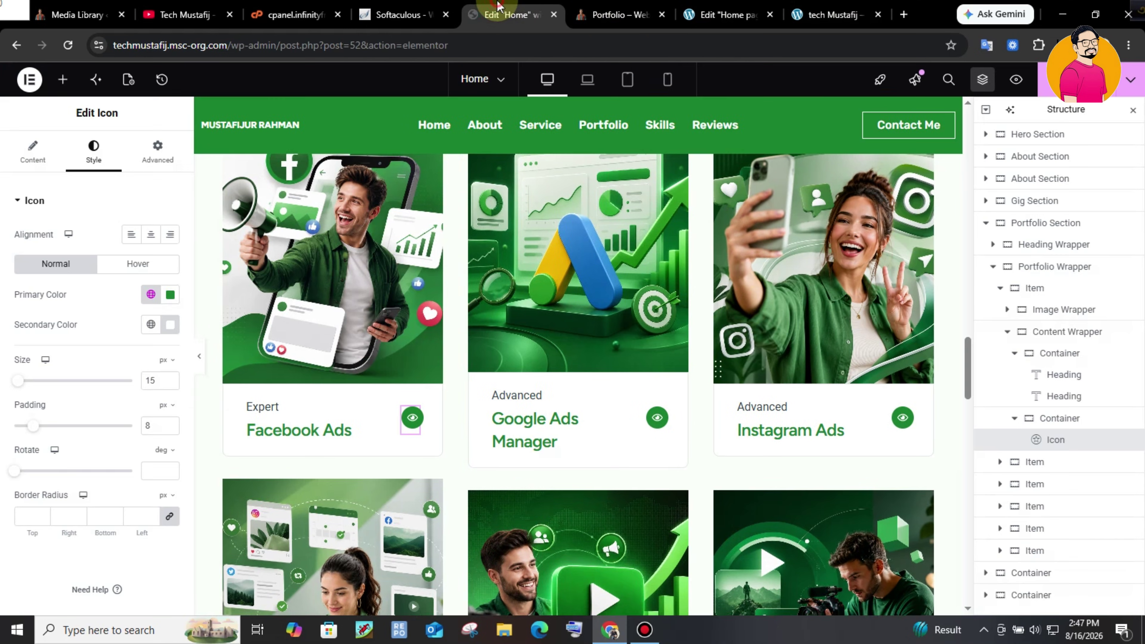
pyautogui.click(726, 14)
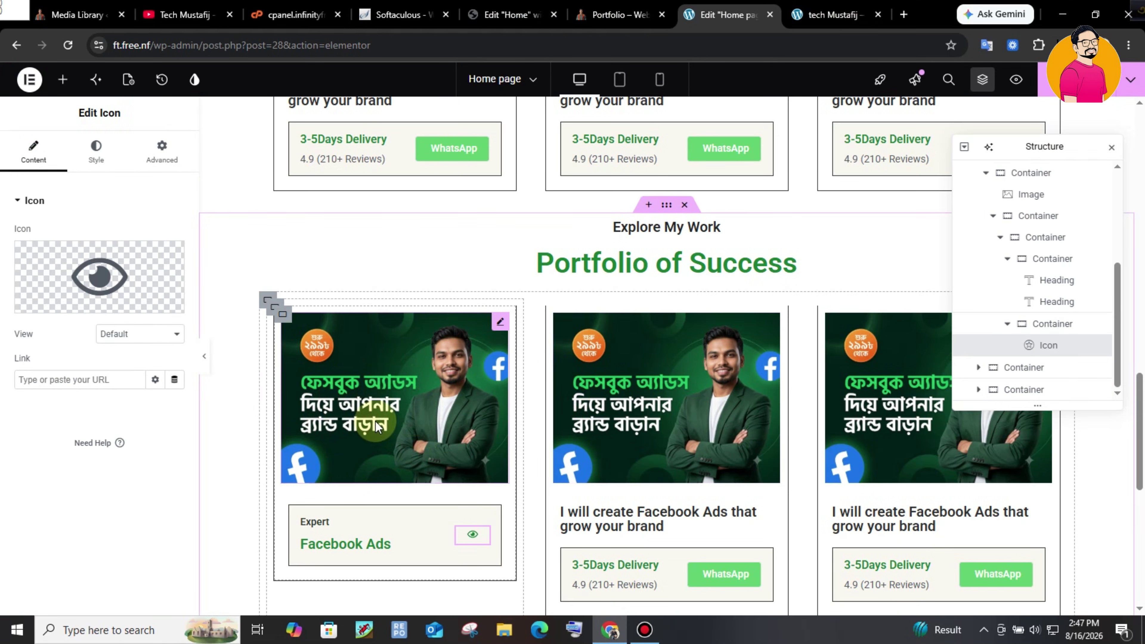
pyautogui.click(484, 364)
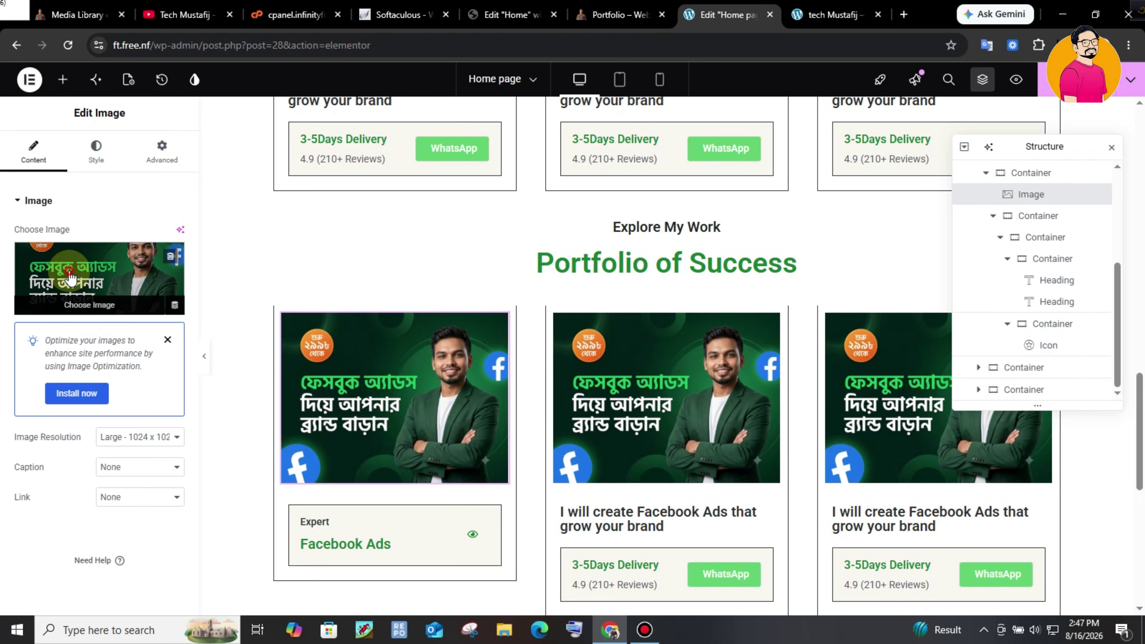
# - Replace the first card's image with the megaphone picture and bring up the third card's Structure actions
pyautogui.click(641, 253)
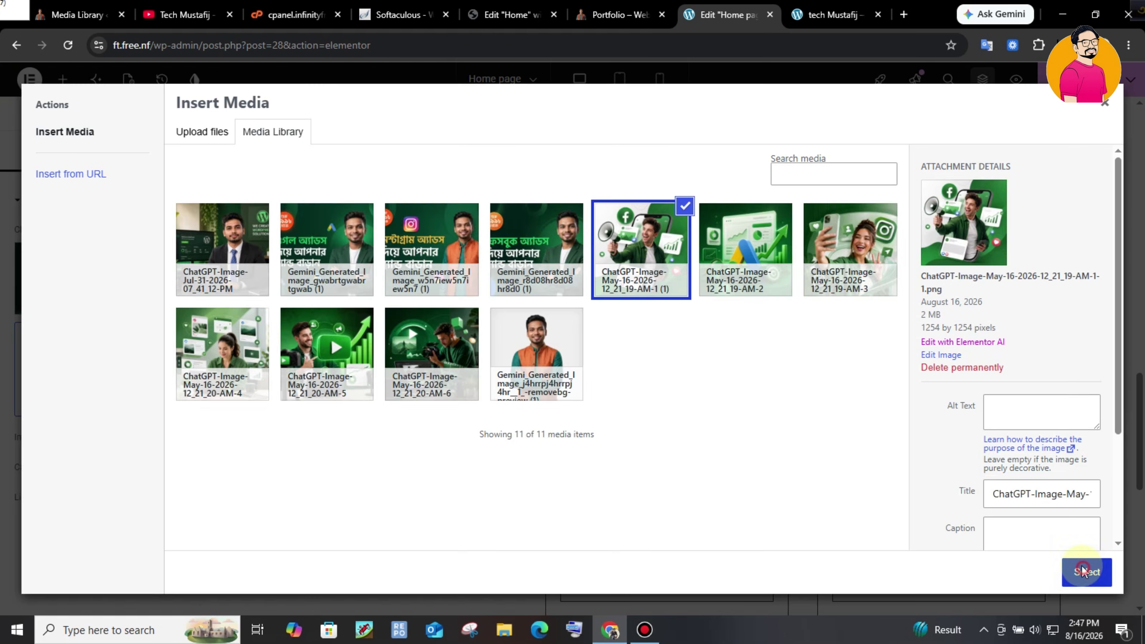
pyautogui.click(1086, 573)
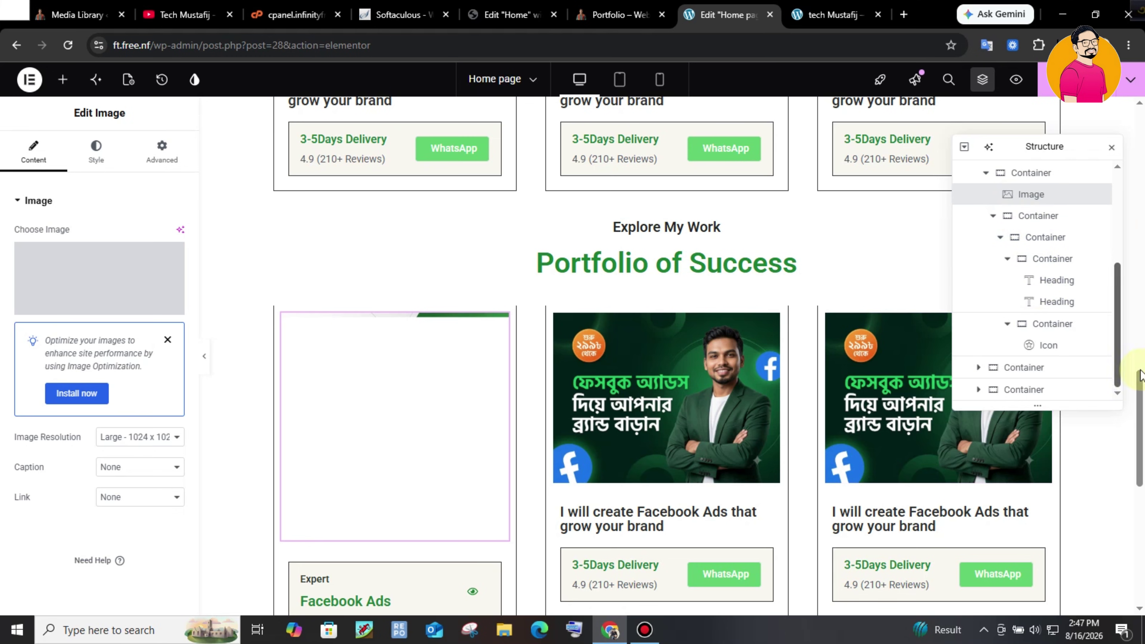
pyautogui.moveTo(1119, 350); pyautogui.dragTo(1118, 320)
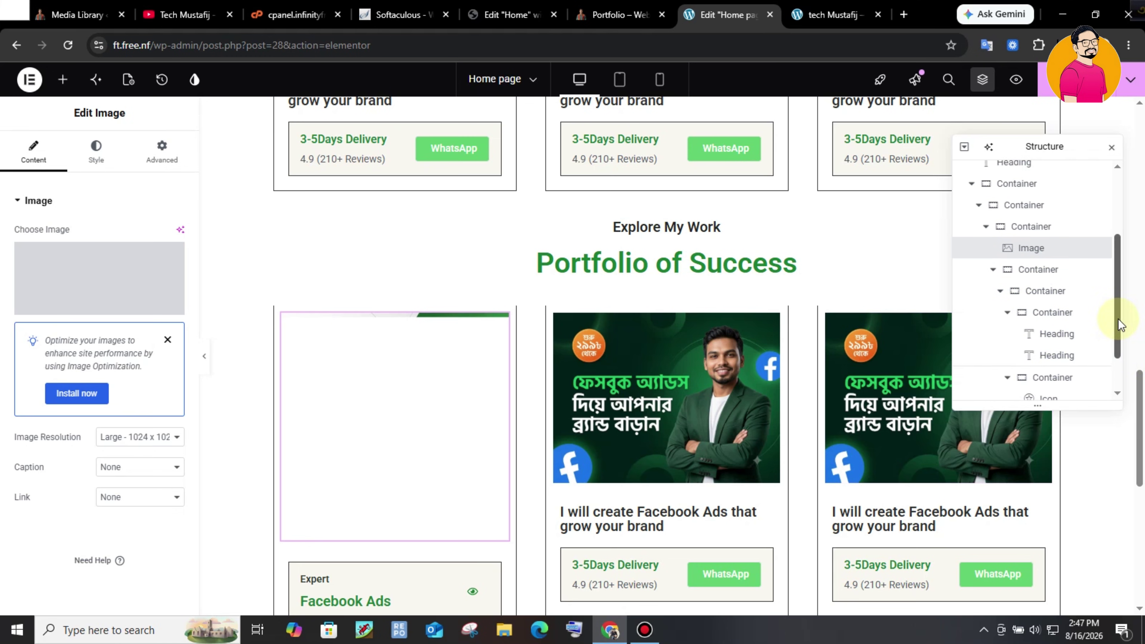
pyautogui.click(1035, 334)
pyautogui.rightClick(1038, 344)
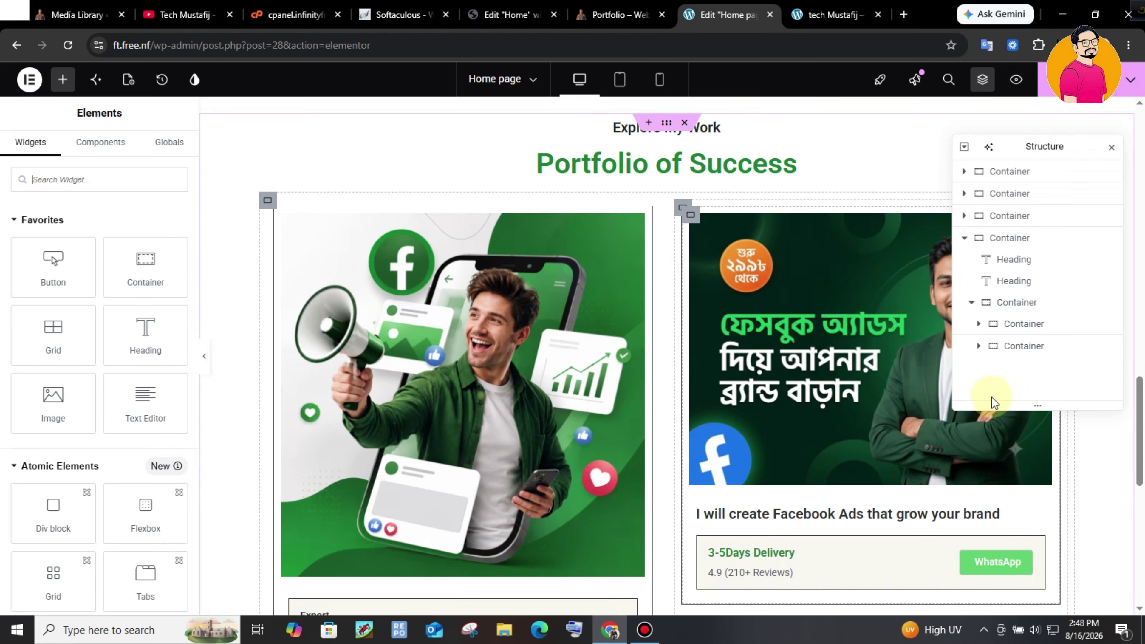
# - Delete the remaining old card and duplicate the megaphone Facebook Ads card twice
pyautogui.rightClick(1032, 349)
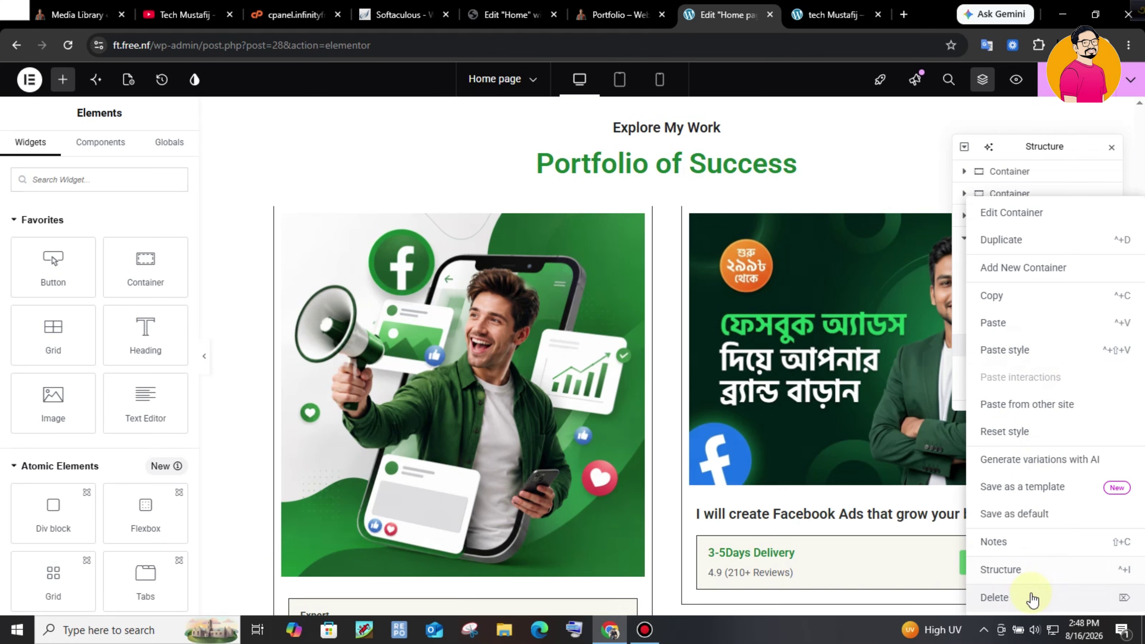
pyautogui.click(1040, 591)
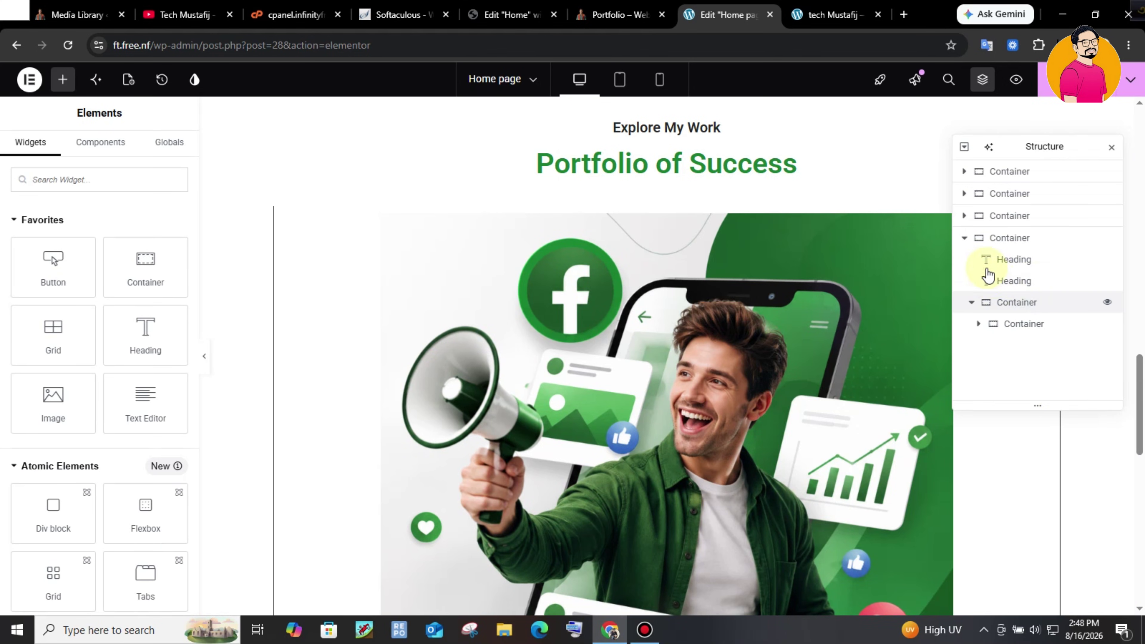
pyautogui.click(964, 239)
pyautogui.rightClick(1013, 244)
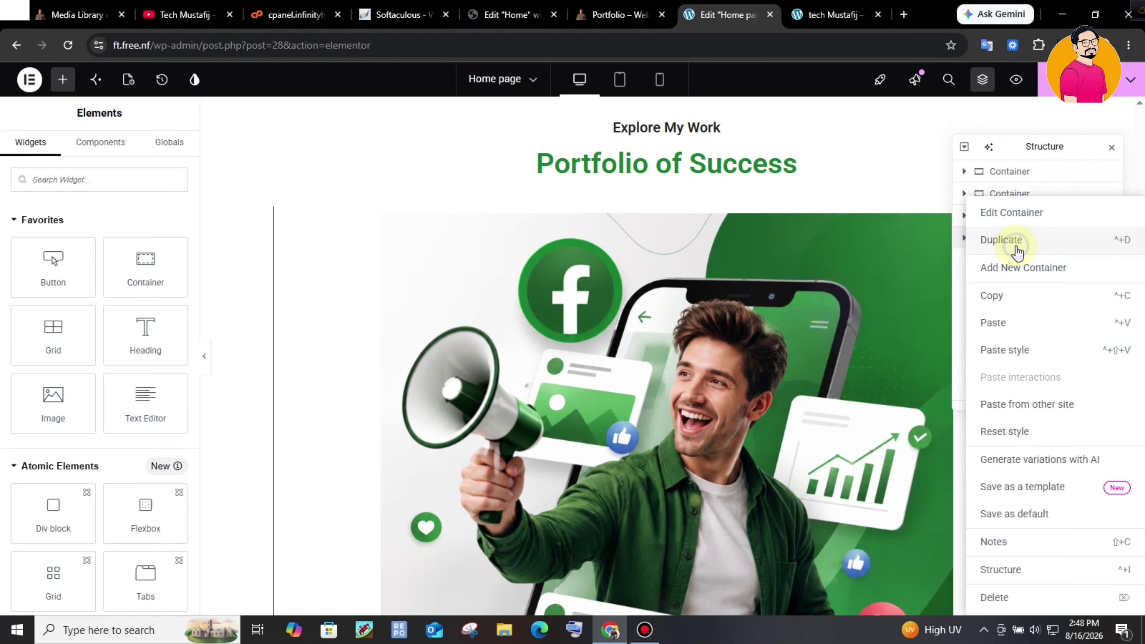
pyautogui.click(993, 220)
pyautogui.rightClick(1025, 326)
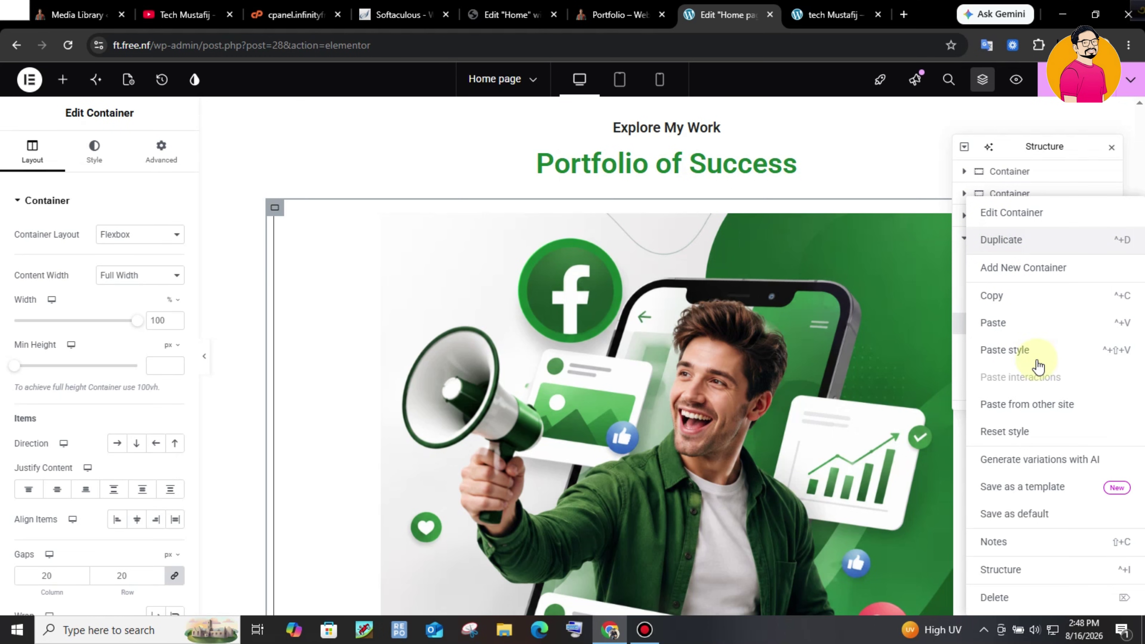
pyautogui.click(1007, 363)
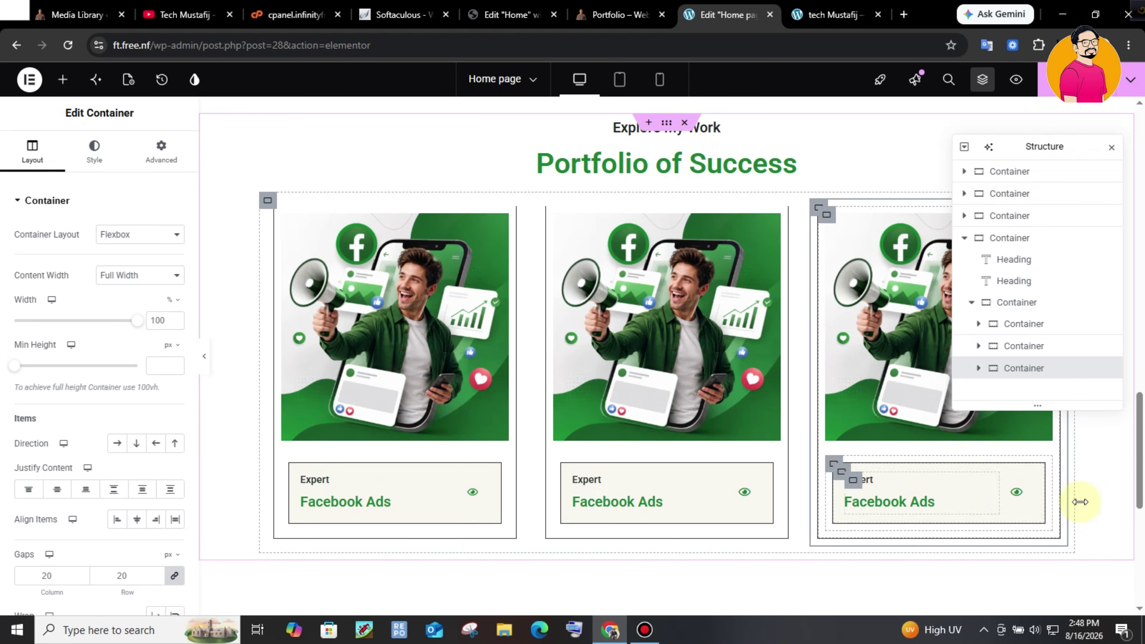
# - Compare the editor's cards with the live site's portfolio cards, then return to the editor
pyautogui.moveTo(1142, 453); pyautogui.dragTo(1141, 460)
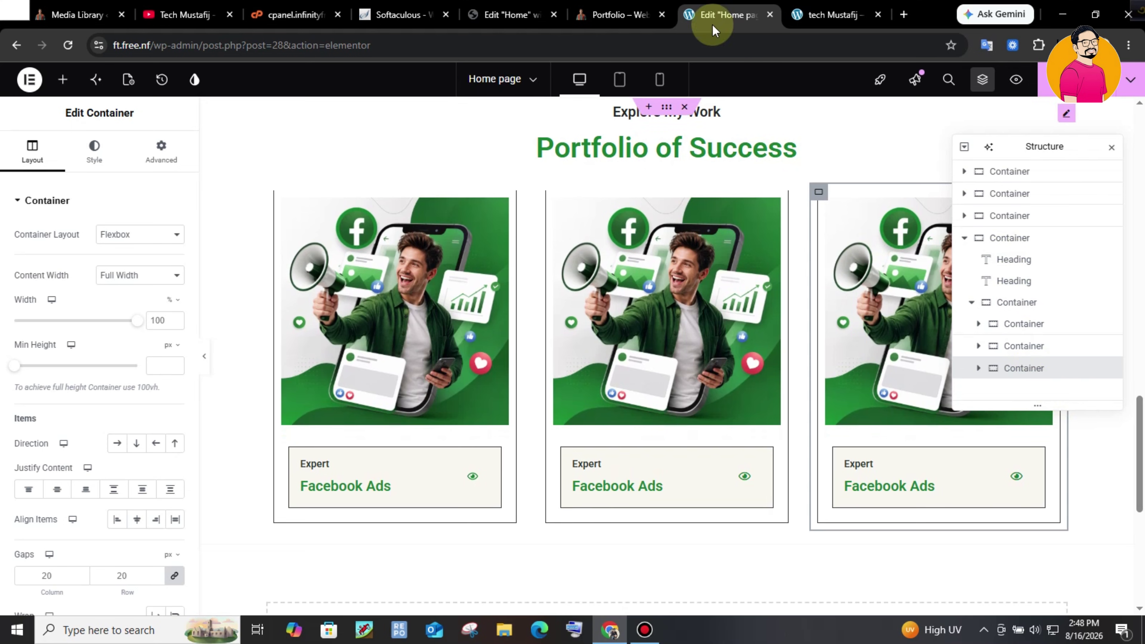
pyautogui.click(618, 14)
pyautogui.moveTo(1139, 377); pyautogui.dragTo(1141, 347)
pyautogui.click(717, 7)
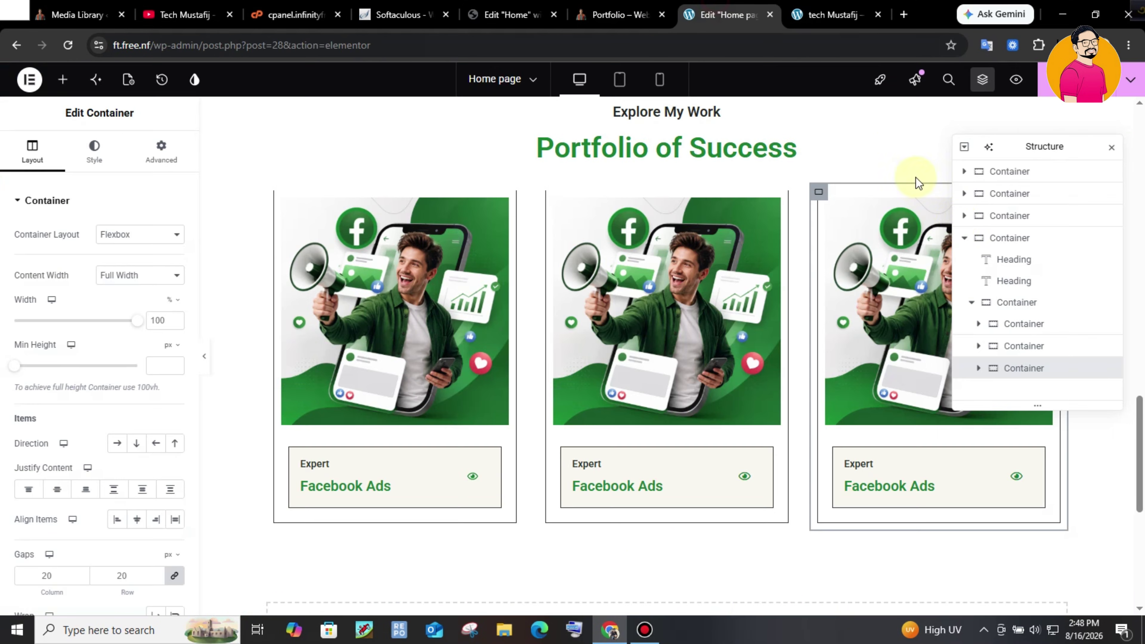
# - Duplicate the container holding the three megaphone cards, then view the live Portfolio page
pyautogui.click(1010, 302)
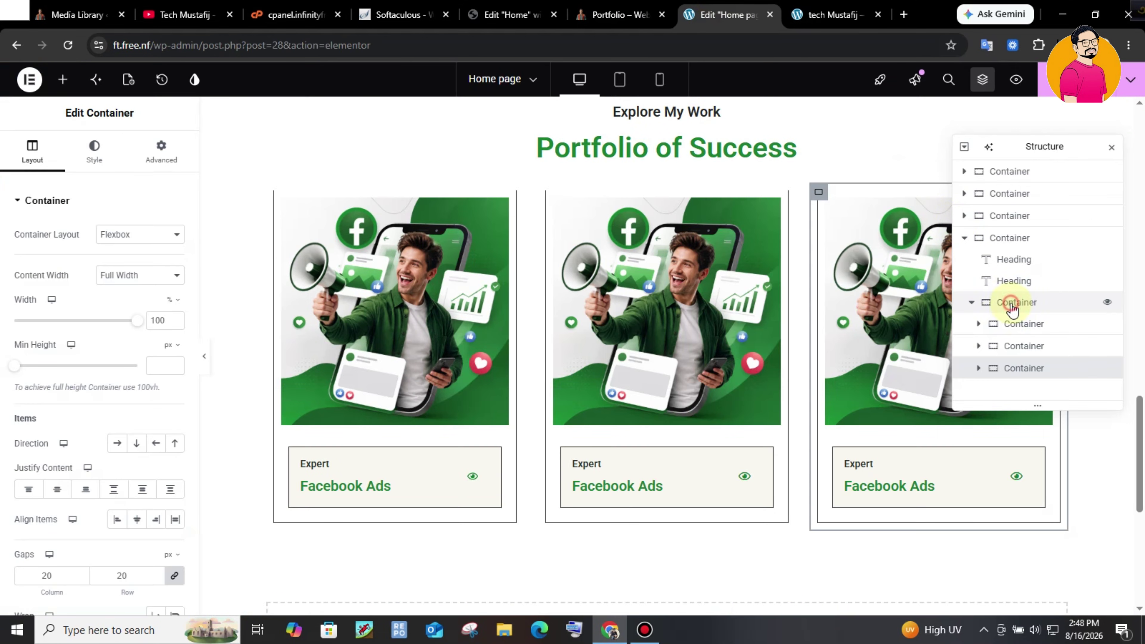
pyautogui.click(1031, 313)
pyautogui.rightClick(1017, 307)
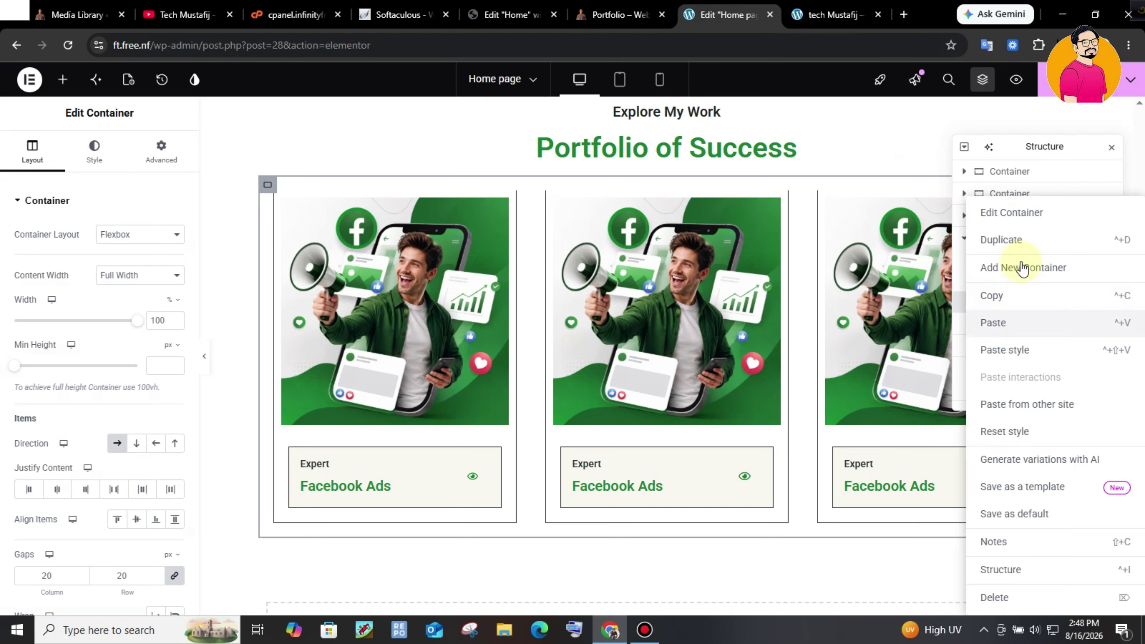
pyautogui.click(1017, 242)
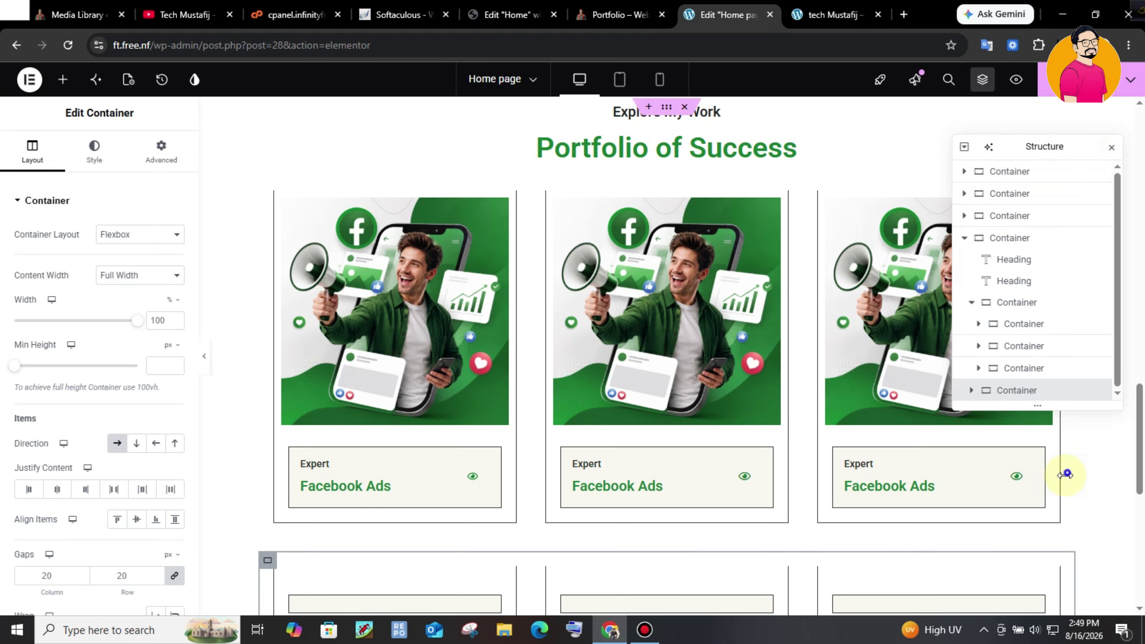
pyautogui.click(1014, 303)
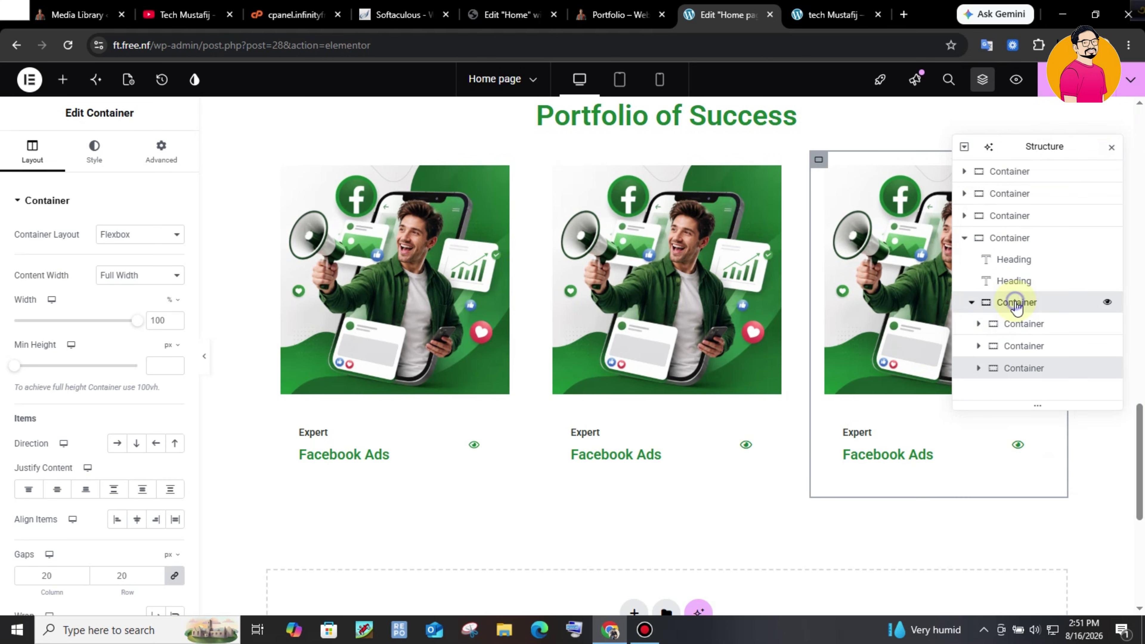
pyautogui.rightClick(1016, 306)
pyautogui.click(1025, 244)
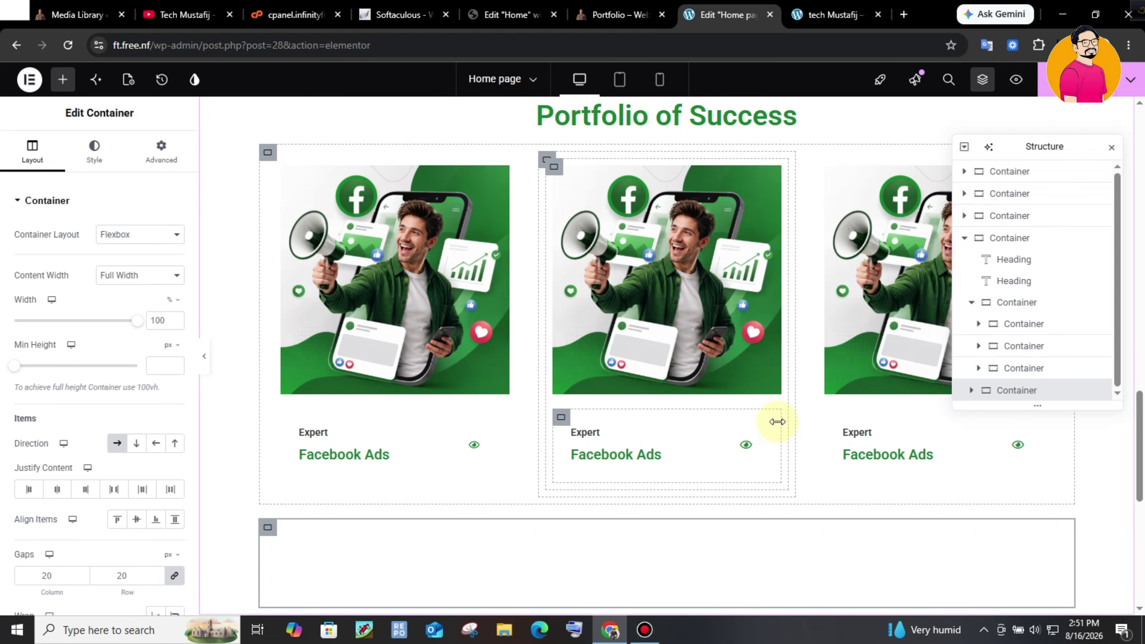
pyautogui.moveTo(1140, 399); pyautogui.dragTo(1139, 519)
pyautogui.hotkey('ctrl', 'shift', 'Tab')
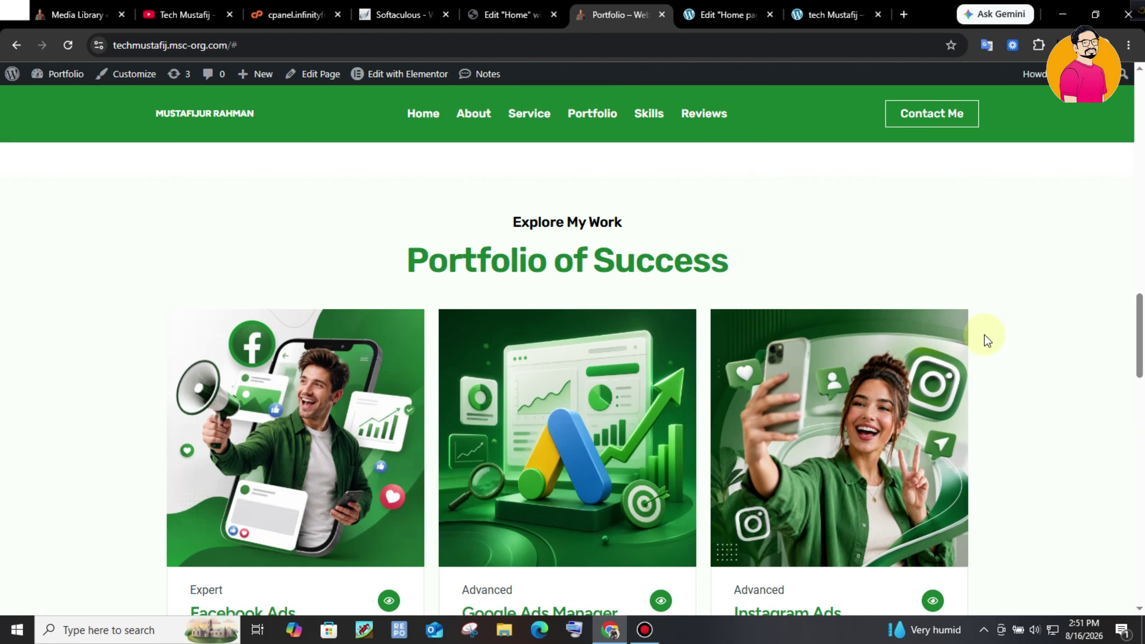
pyautogui.moveTo(1143, 327); pyautogui.dragTo(1142, 474)
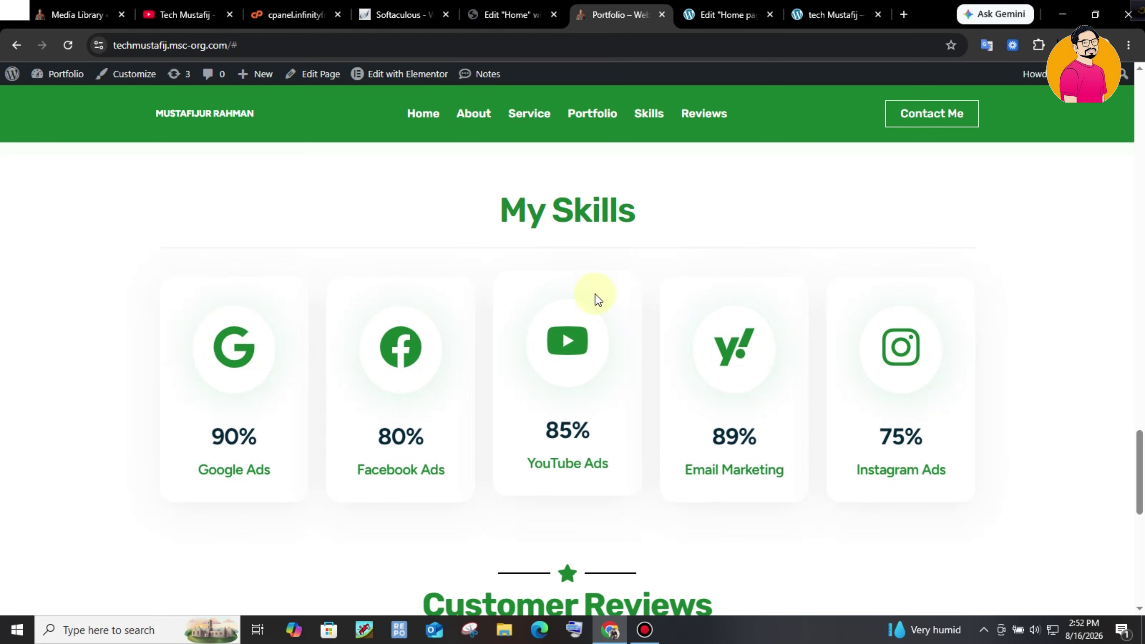
pyautogui.scroll(4, 1044, 431)
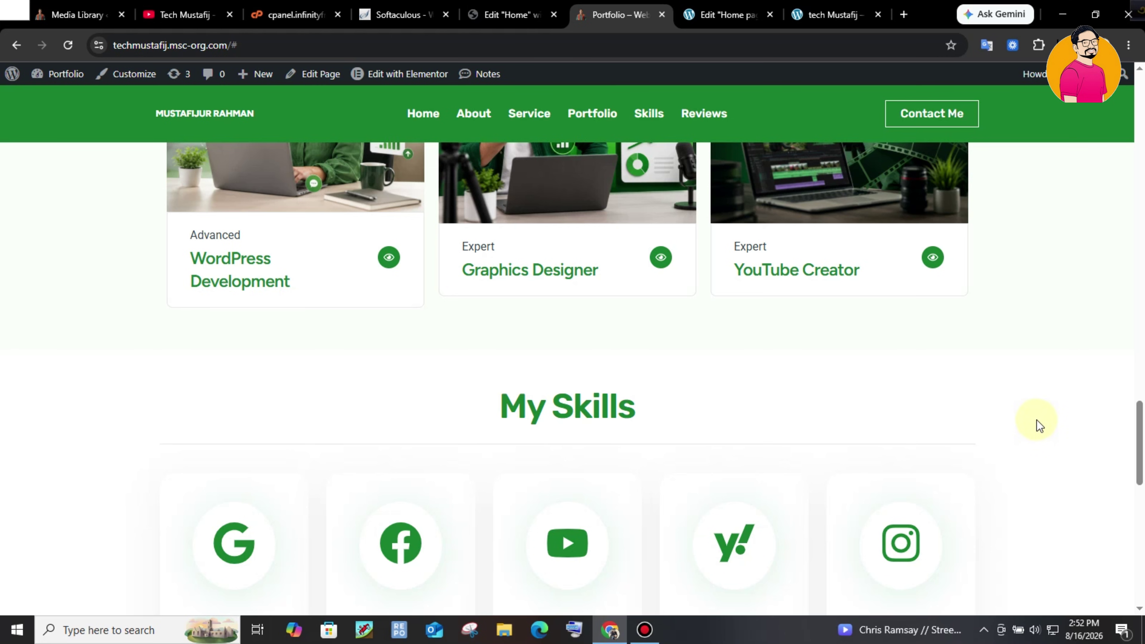
pyautogui.scroll(2, 1137, 433)
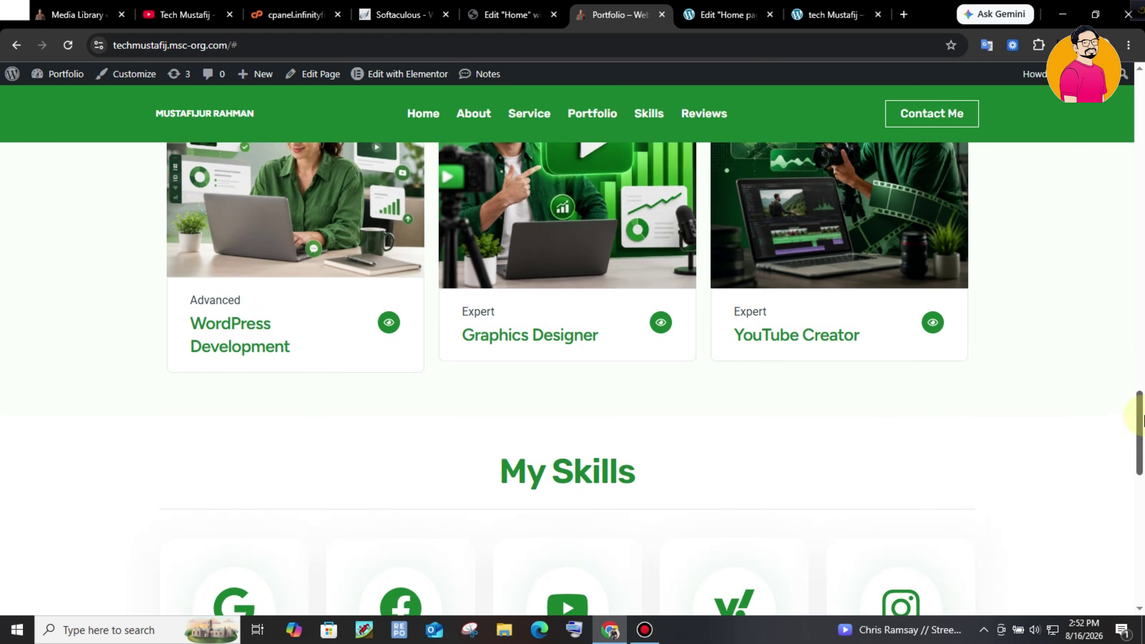
pyautogui.scroll(-8, 563, 261)
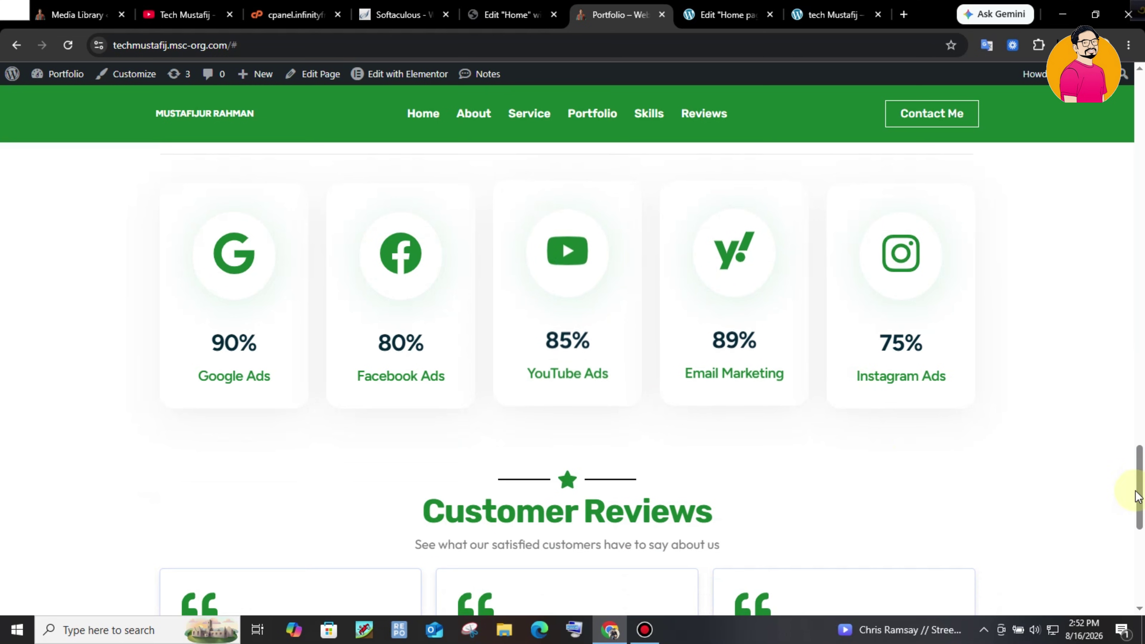
pyautogui.scroll(3, 1053, 472)
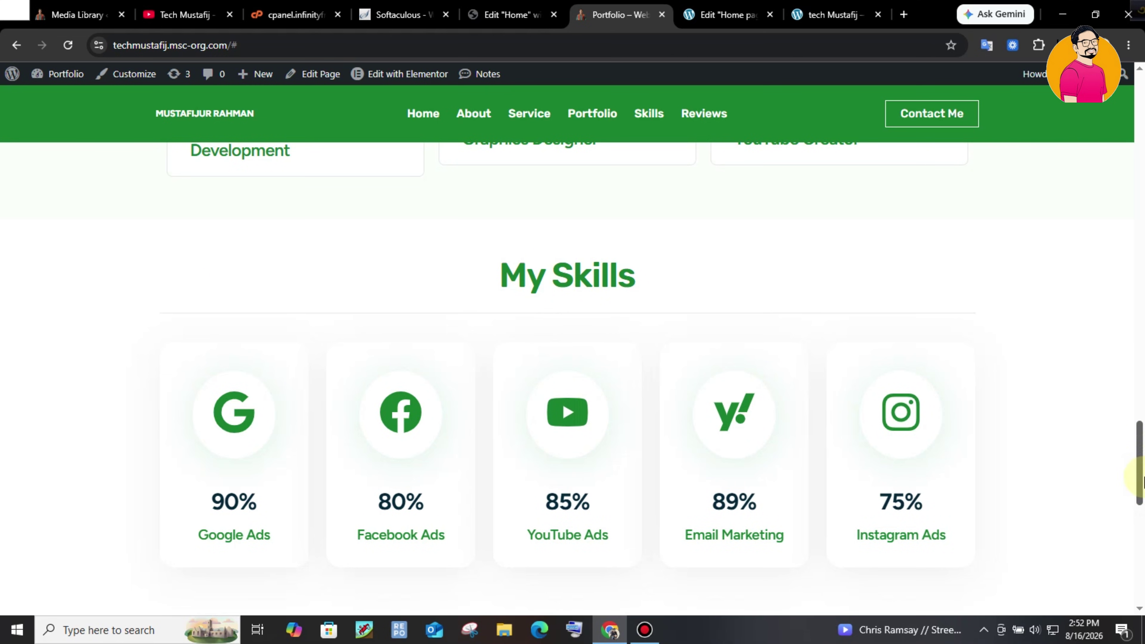
pyautogui.scroll(-8, 1138, 478)
pyautogui.moveTo(424, 239); pyautogui.dragTo(445, 241)
pyautogui.moveTo(587, 255); pyautogui.dragTo(755, 277)
pyautogui.moveTo(1141, 512); pyautogui.dragTo(1141, 105)
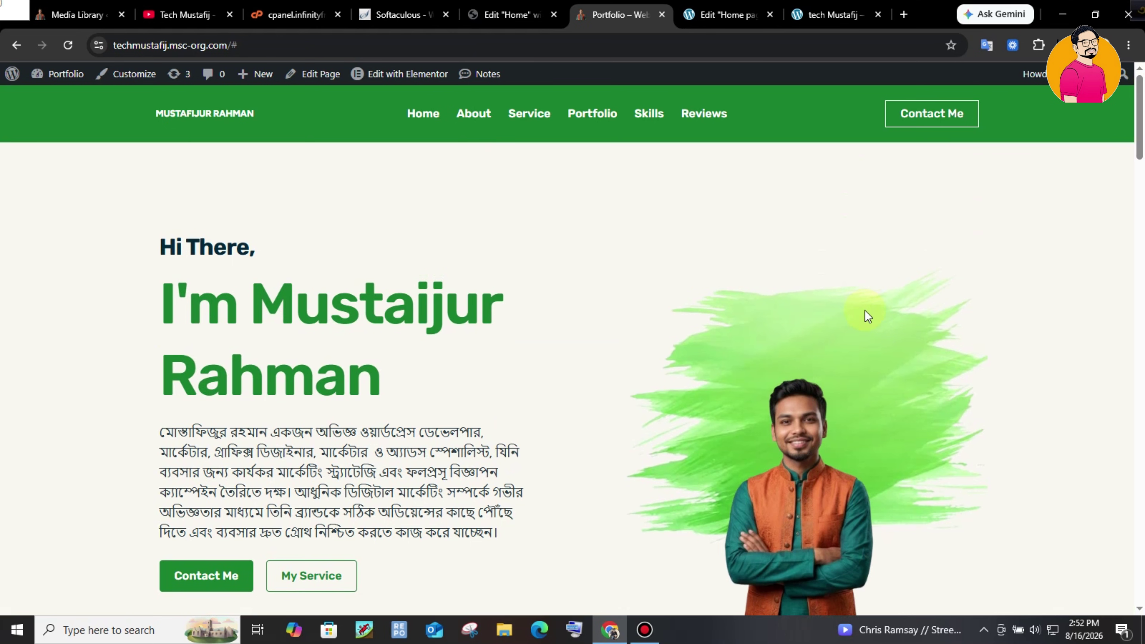
pyautogui.moveTo(1140, 132); pyautogui.dragTo(1142, 197)
pyautogui.moveTo(1143, 197); pyautogui.dragTo(1142, 158)
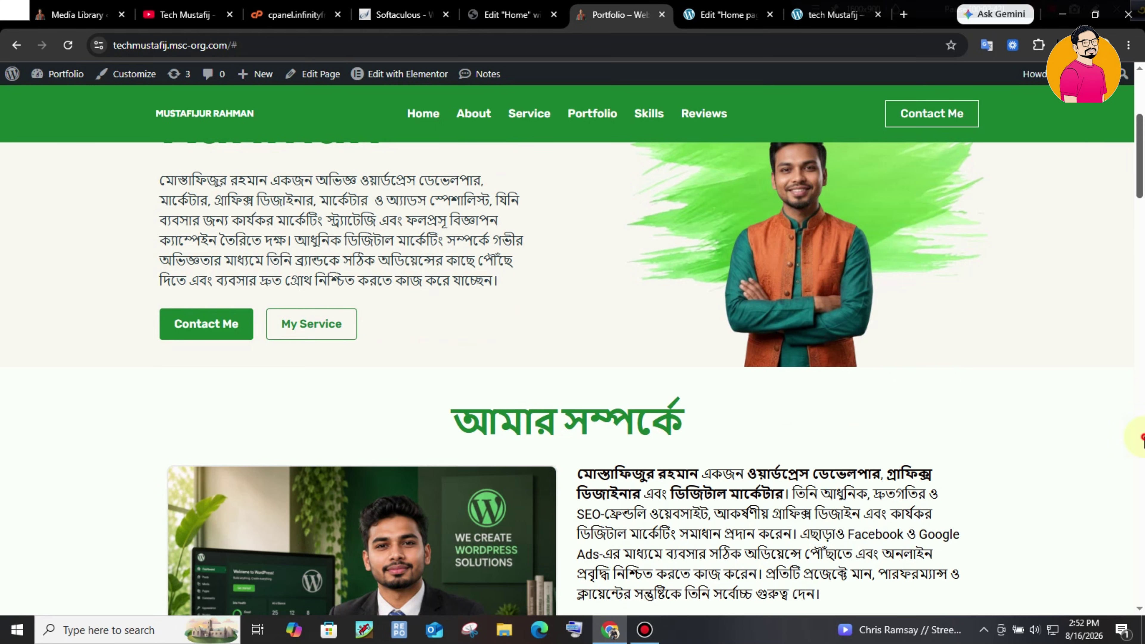
pyautogui.click(1143, 437)
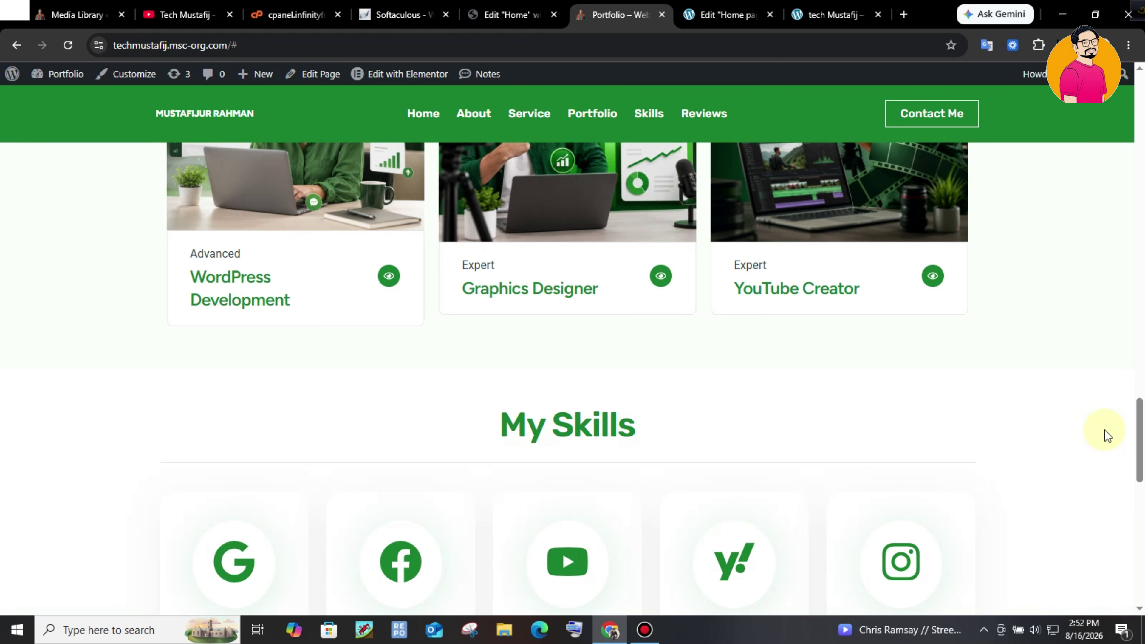
pyautogui.moveTo(1143, 437); pyautogui.dragTo(1141, 88)
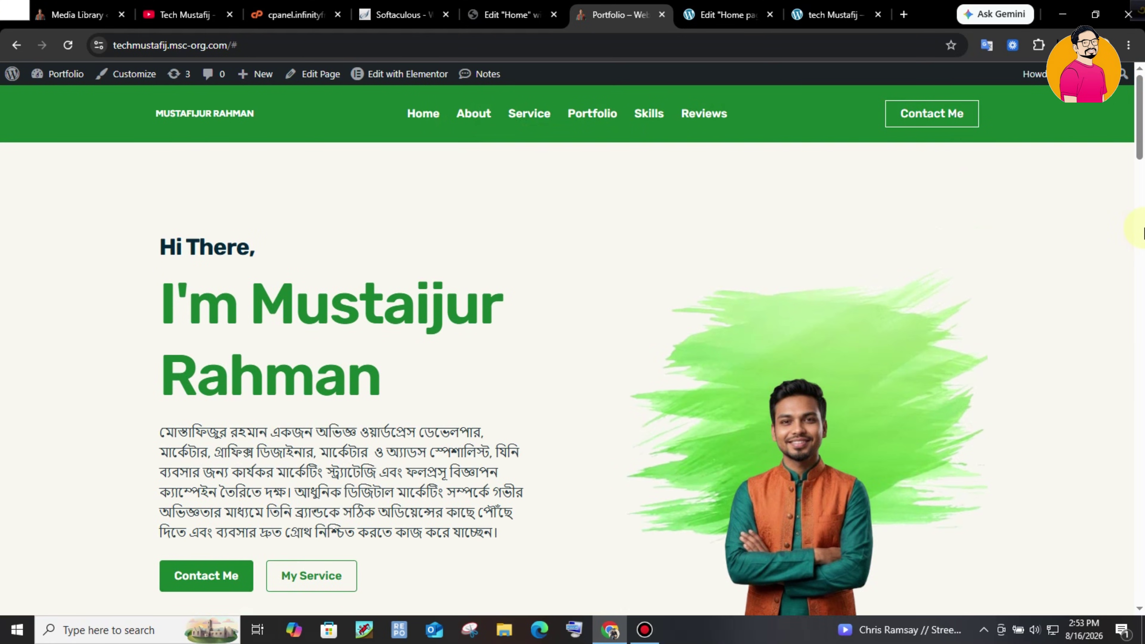
pyautogui.moveTo(1143, 156); pyautogui.dragTo(1142, 180)
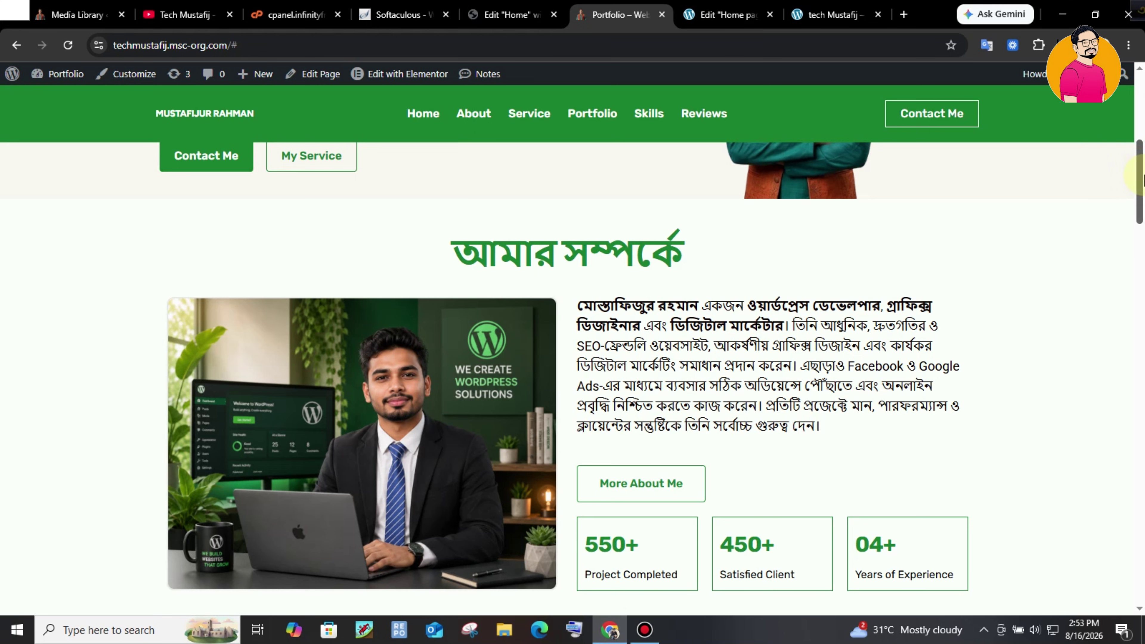
pyautogui.scroll(-5, 1142, 180)
pyautogui.scroll(4, 1143, 183)
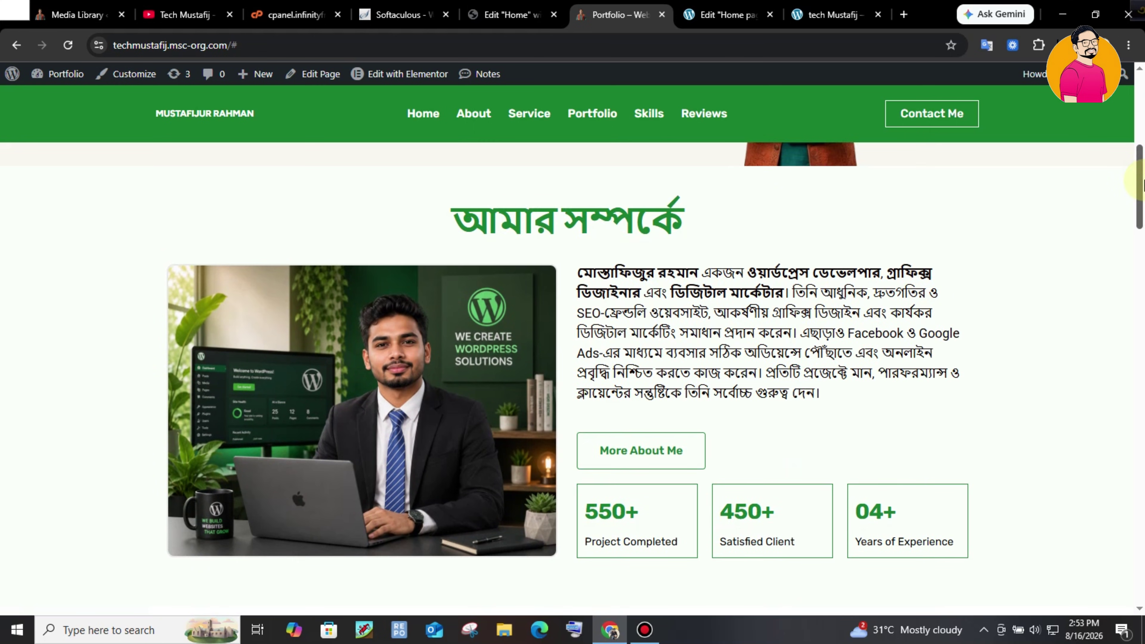
pyautogui.moveTo(442, 222); pyautogui.dragTo(733, 209)
pyautogui.click(504, 212)
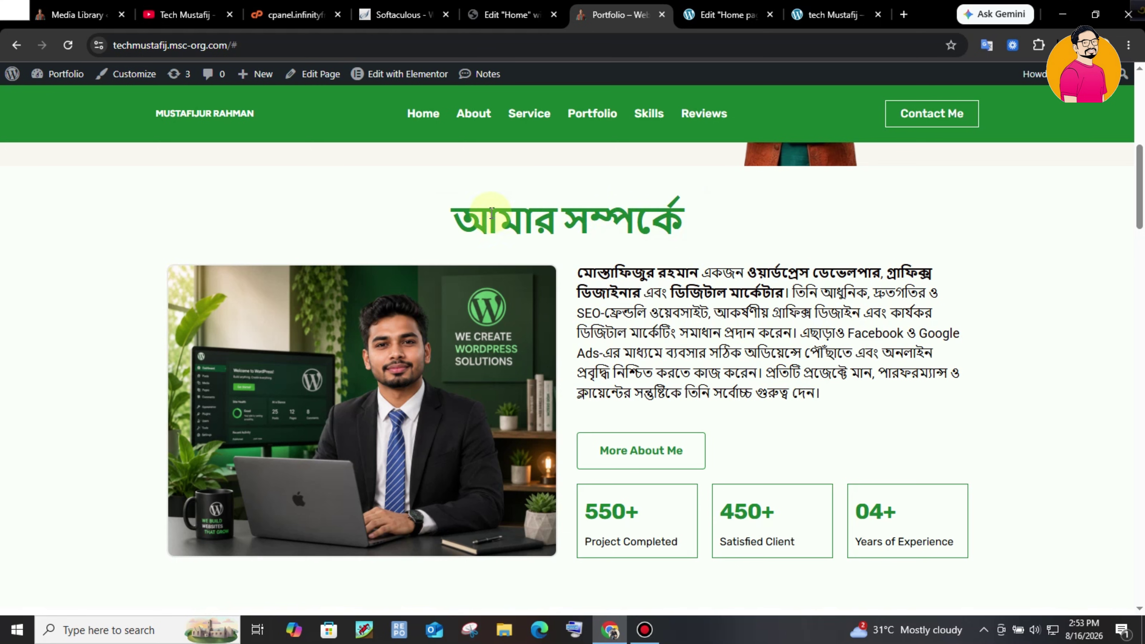
pyautogui.moveTo(447, 217); pyautogui.dragTo(929, 234)
pyautogui.moveTo(1142, 215)
pyautogui.mouseDown()
pyautogui.moveTo(1142, 274)
pyautogui.moveTo(1143, 228)
pyautogui.moveTo(1142, 238)
pyautogui.mouseUp()
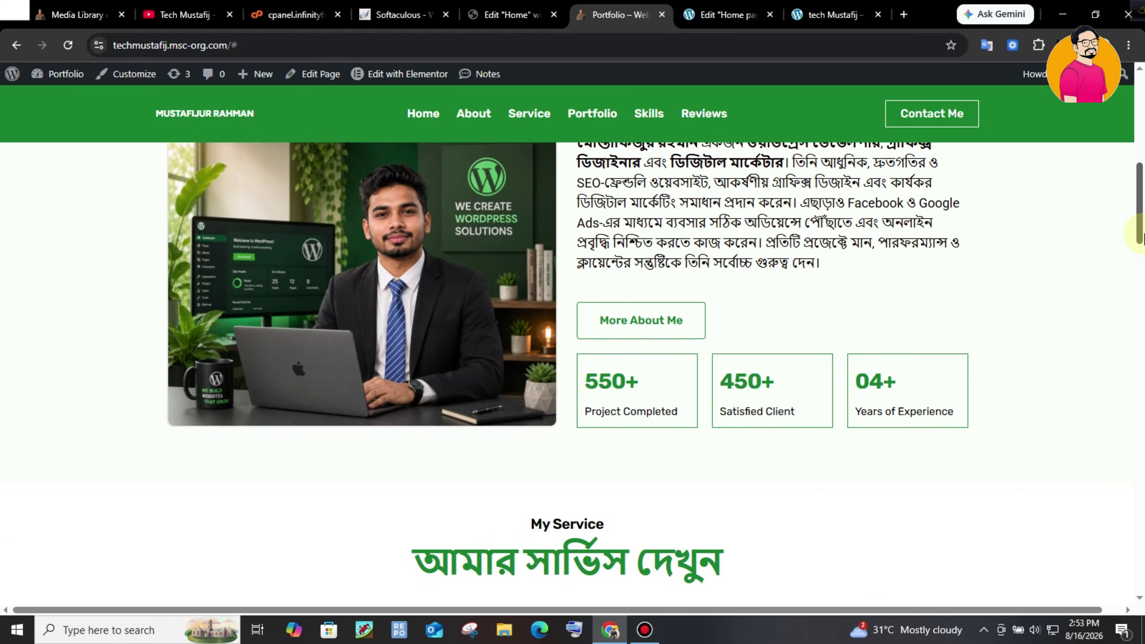